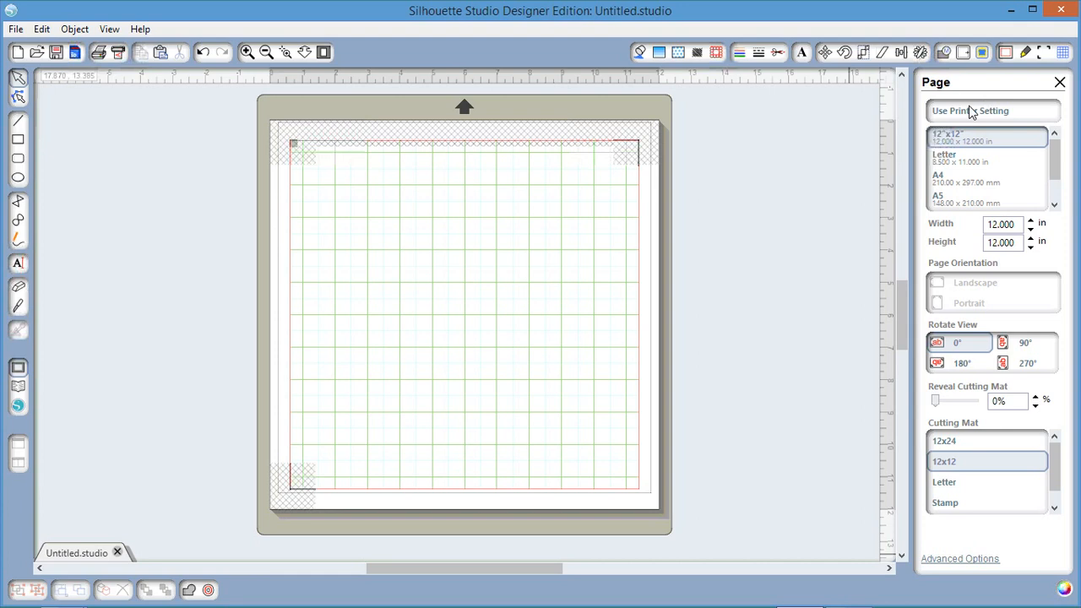
Set the page size to Letter and check in the registration mark settings that the marks are shown
click(944, 161)
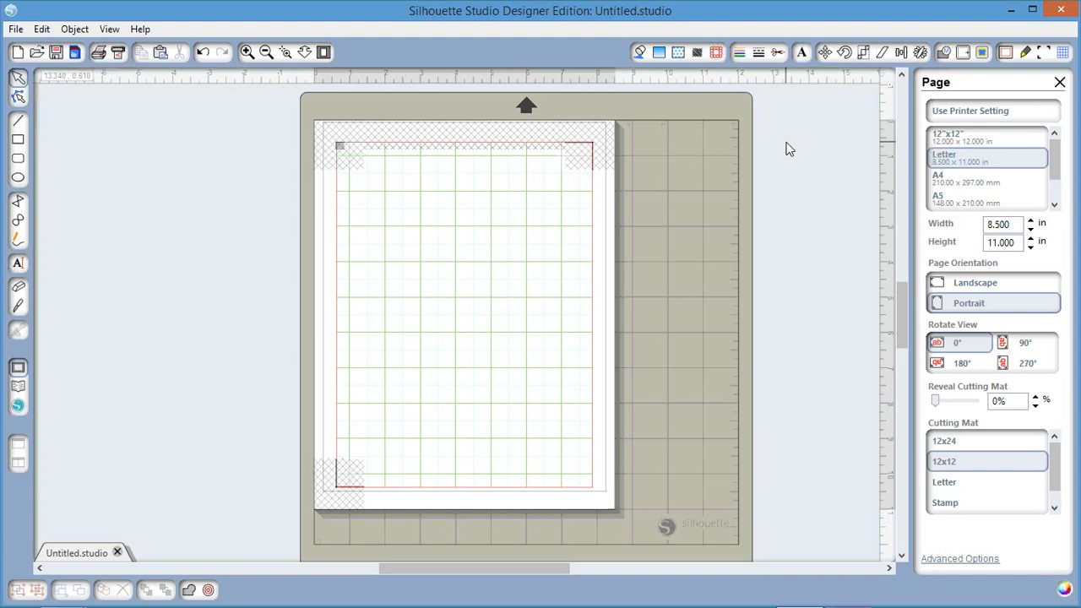
click(1044, 52)
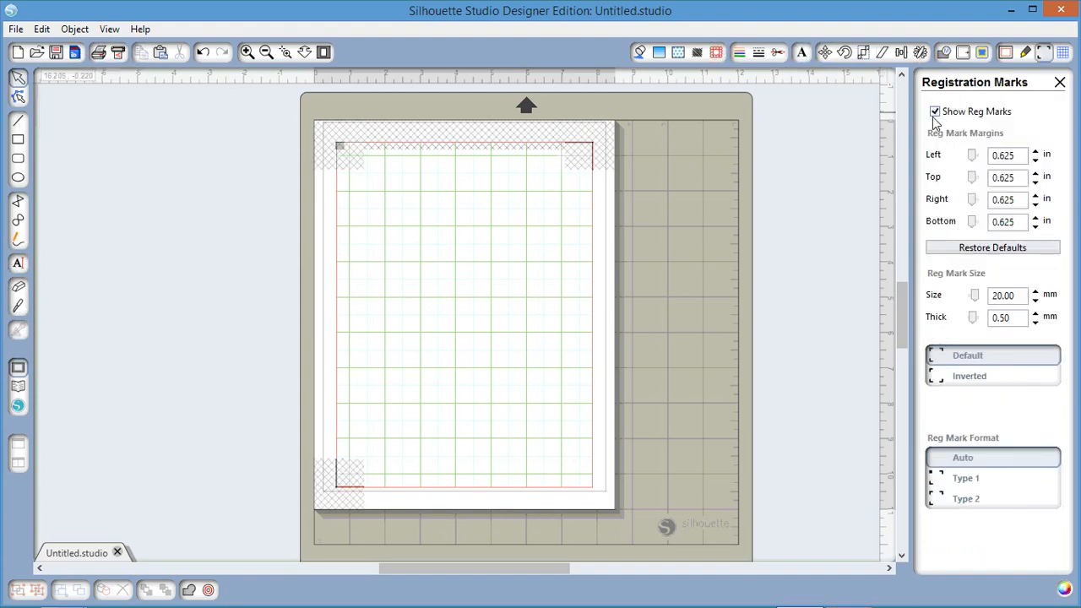
click(1060, 82)
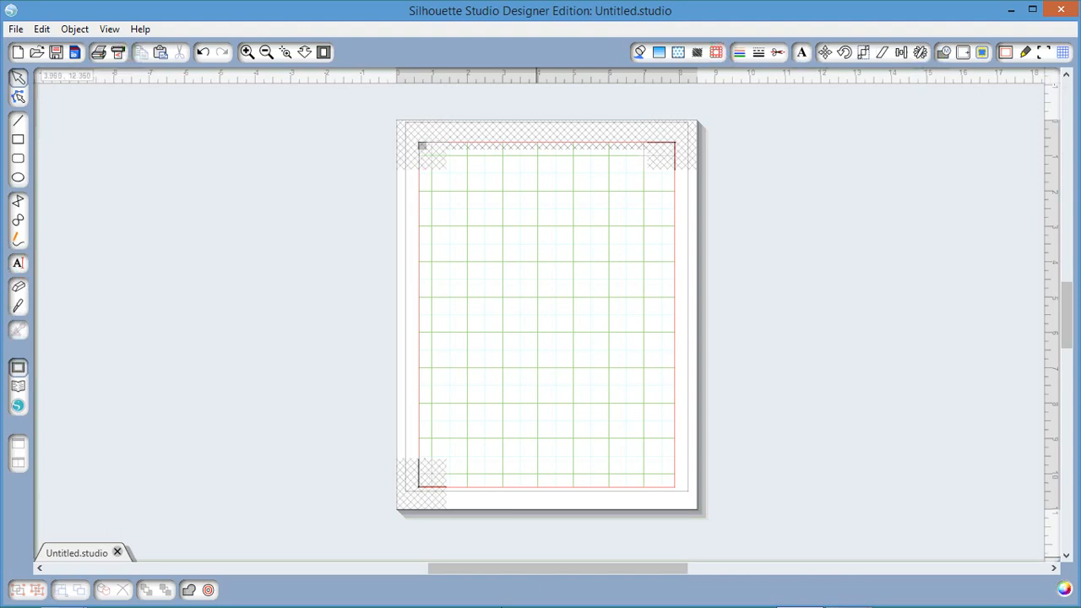
Switch to the Internet Explorer window with the Tinkerbell wallpaper and go back to its Google search results
mouse_move(55, 598)
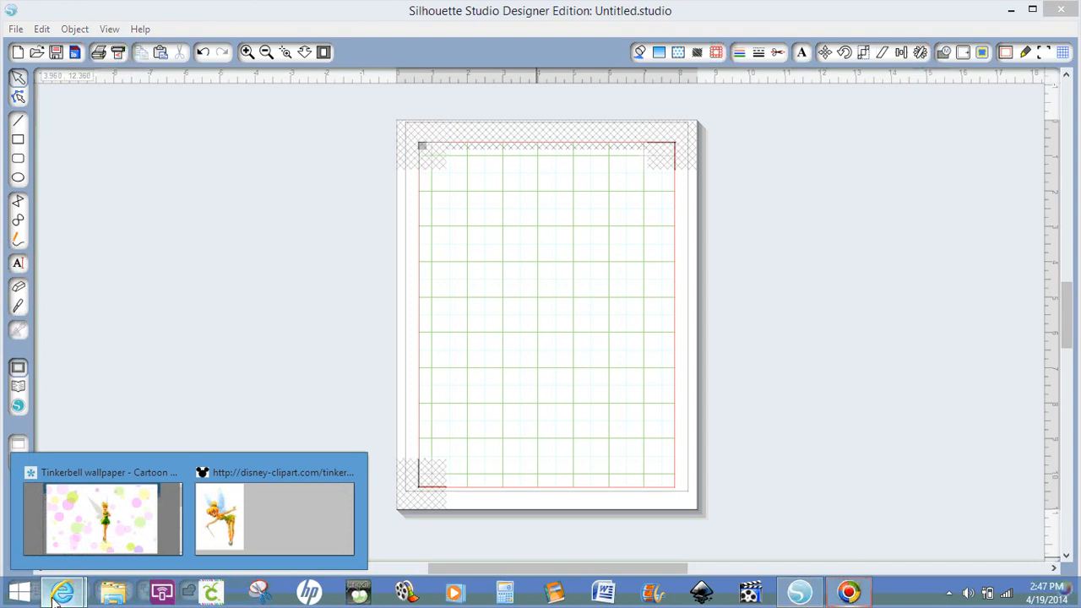
mouse_move(94, 549)
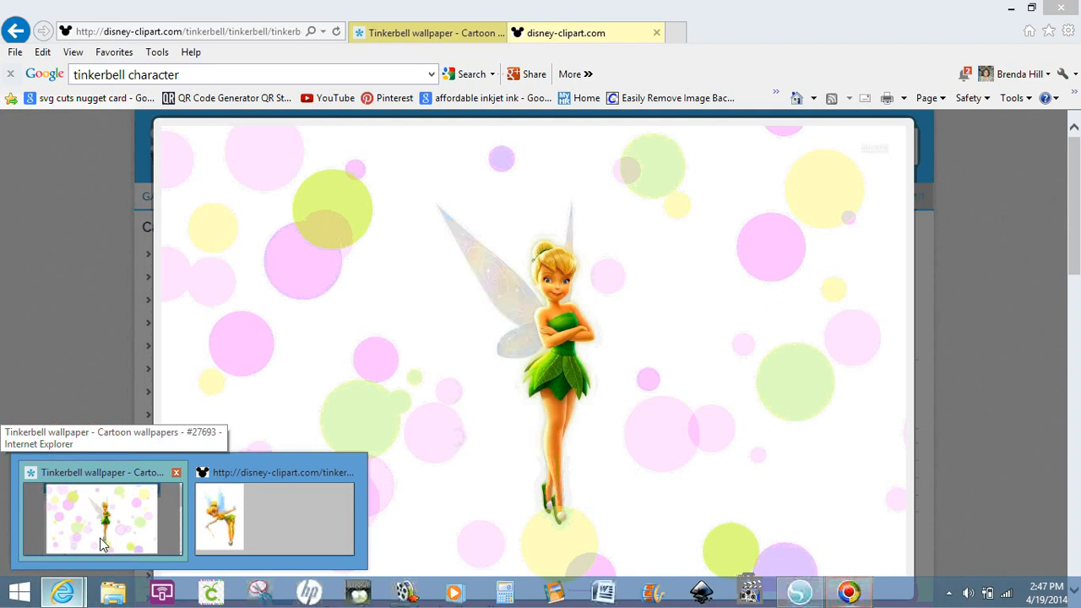
click(100, 542)
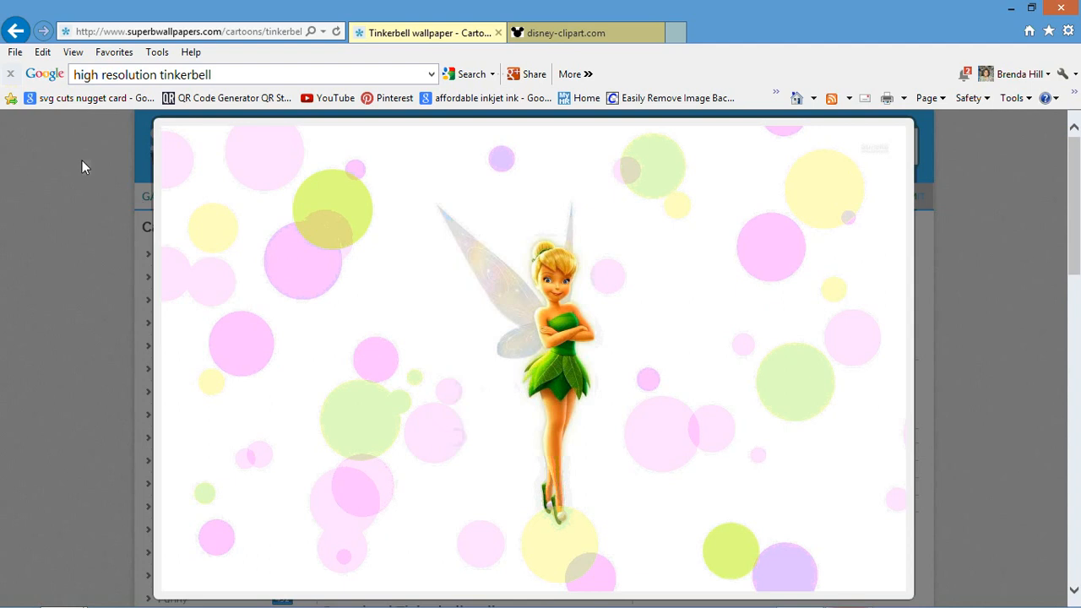
click(15, 31)
click(16, 31)
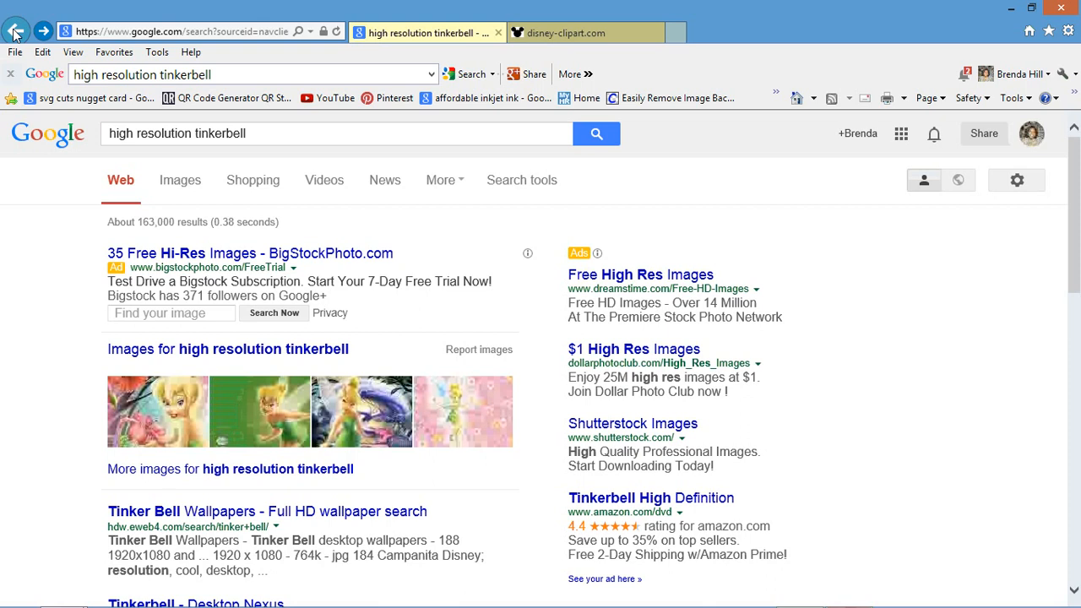
Extend the Google search to "high resolution tinkerbell with white background" and run it
click(270, 140)
text(wi)
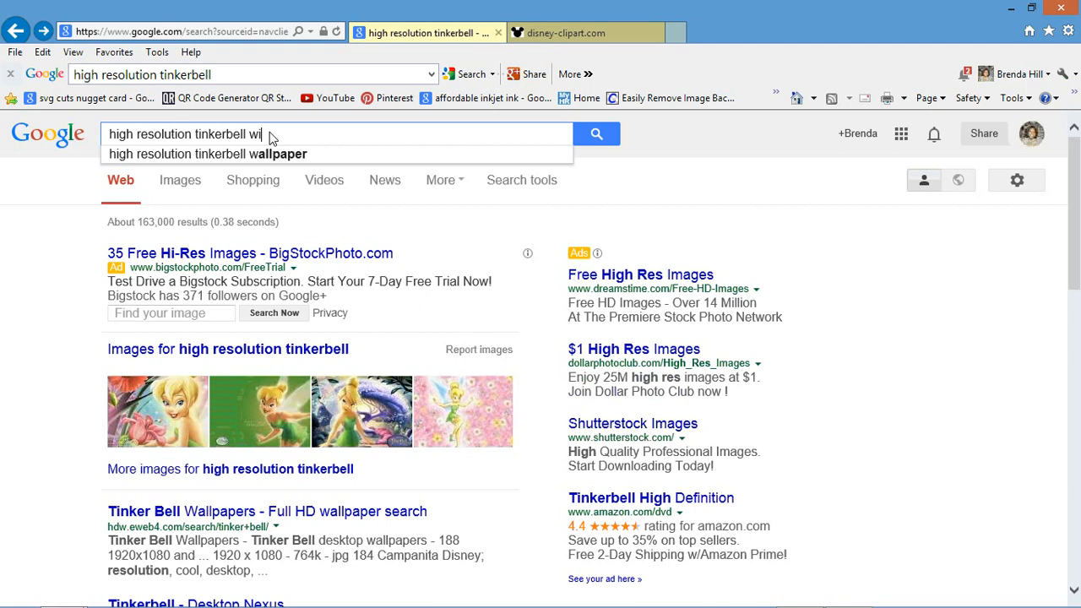
text(th white)
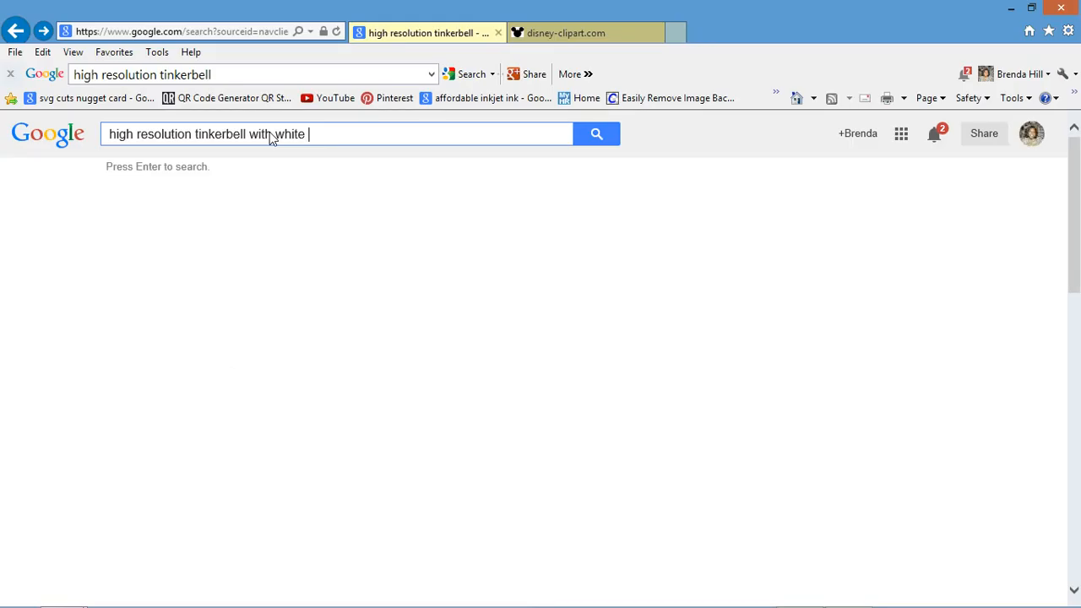
text(backgr)
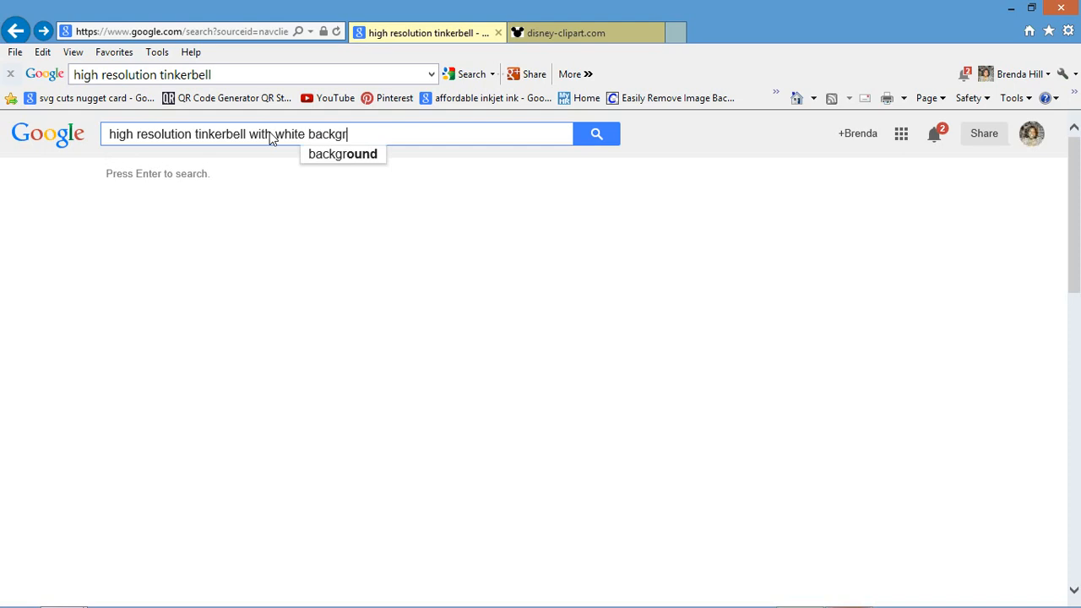
text(ound)
key(Return)
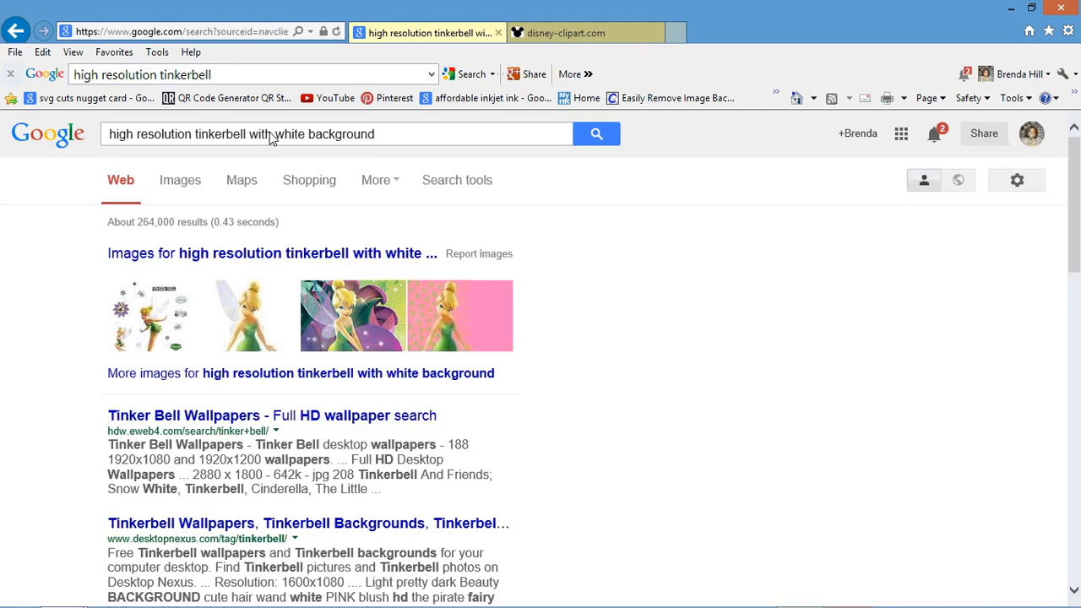
From the image results, open the full-size 1000 × 1000 Tinkerbell picture from babyramacanada.com
click(179, 180)
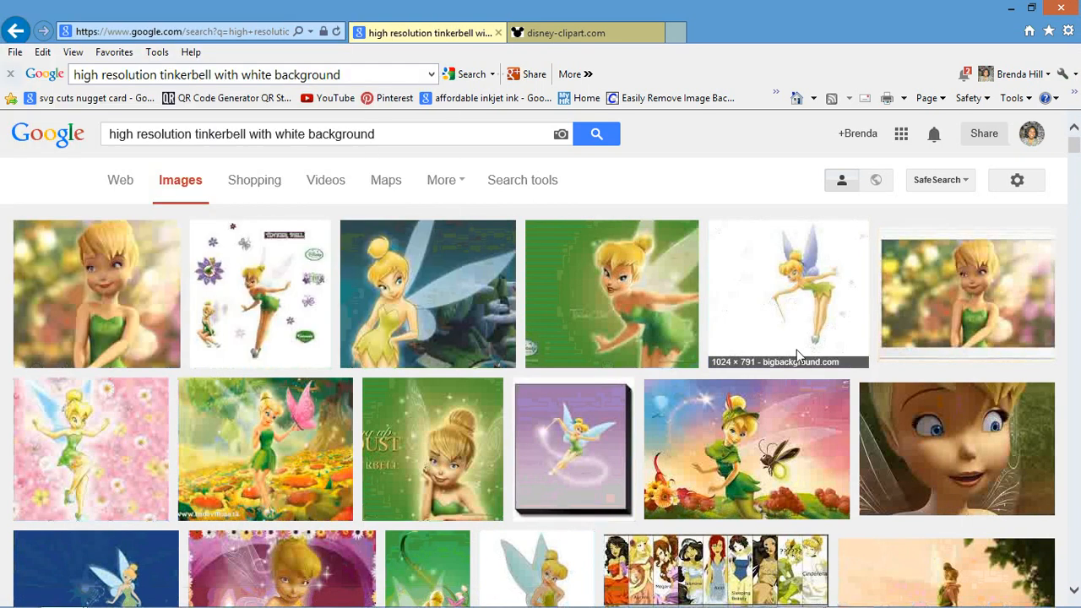
click(796, 355)
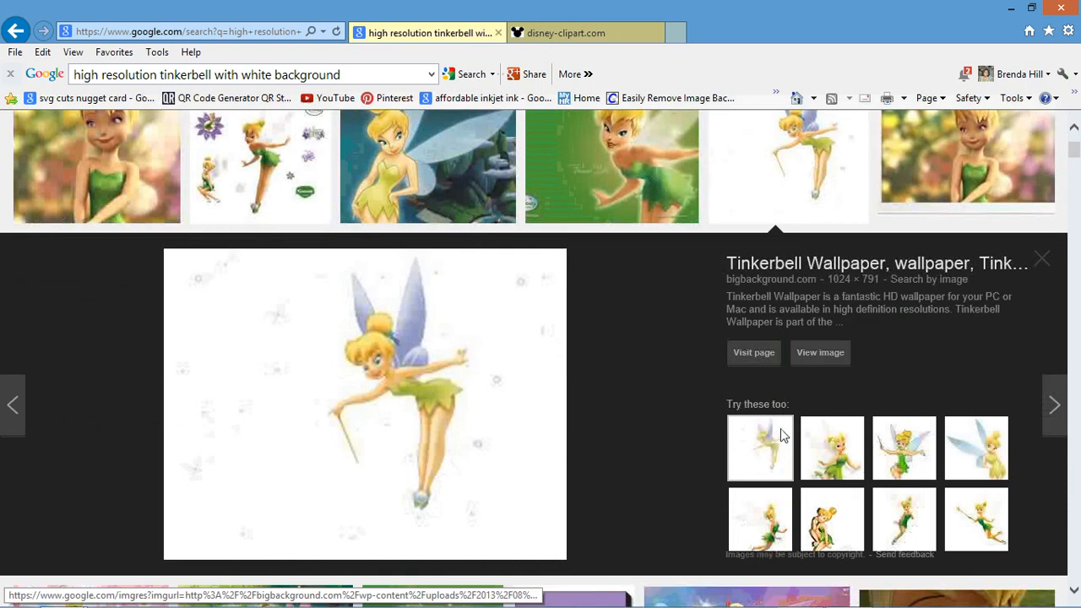
click(909, 530)
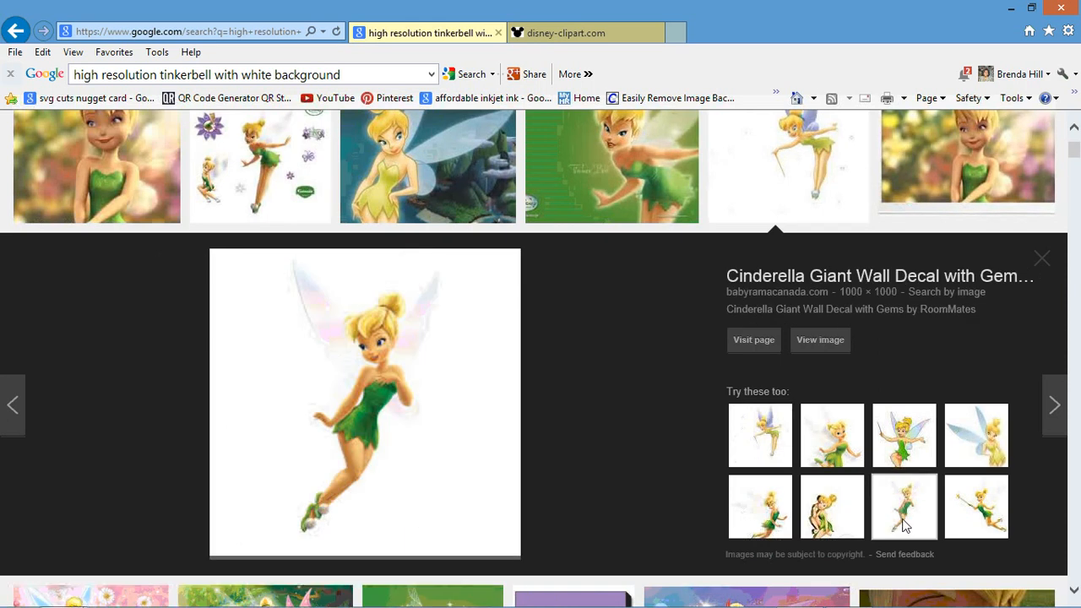
click(811, 342)
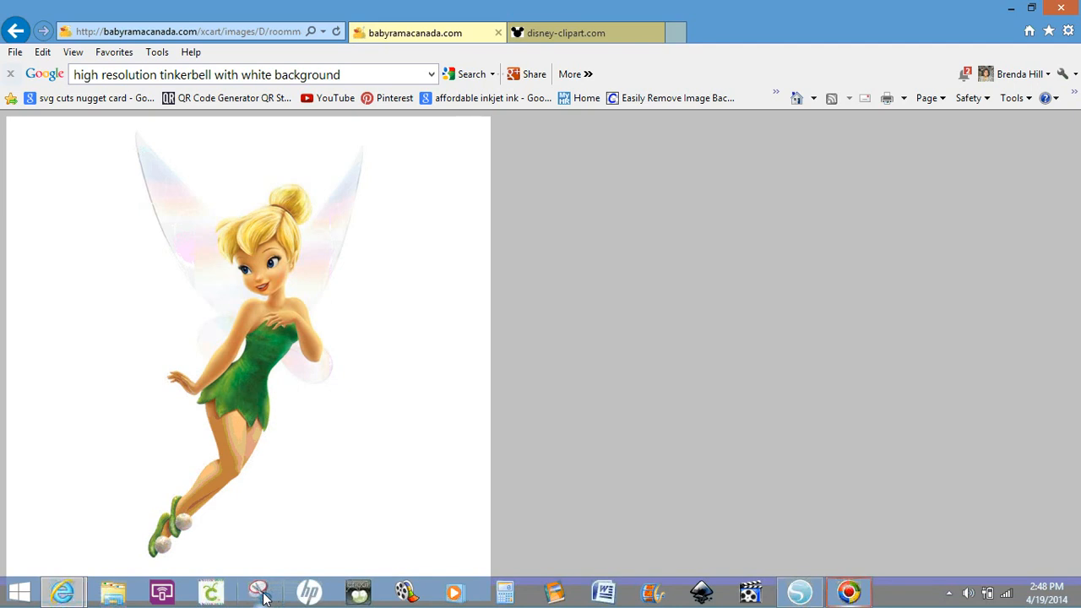
Capture the whole Tinkerbell figure with the Snipping Tool and copy the snip to the clipboard
click(262, 594)
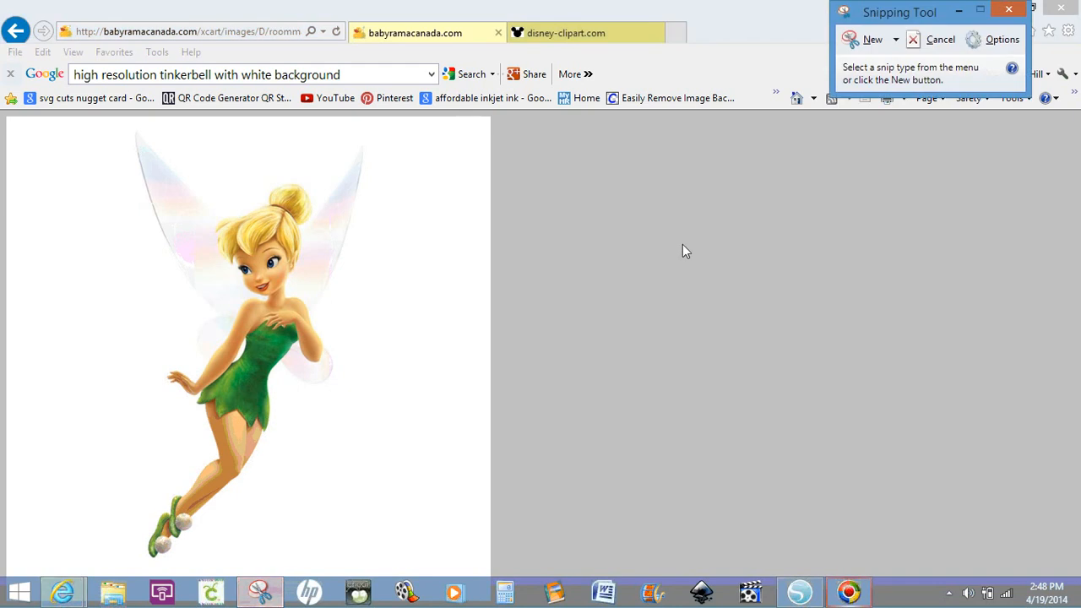
click(863, 39)
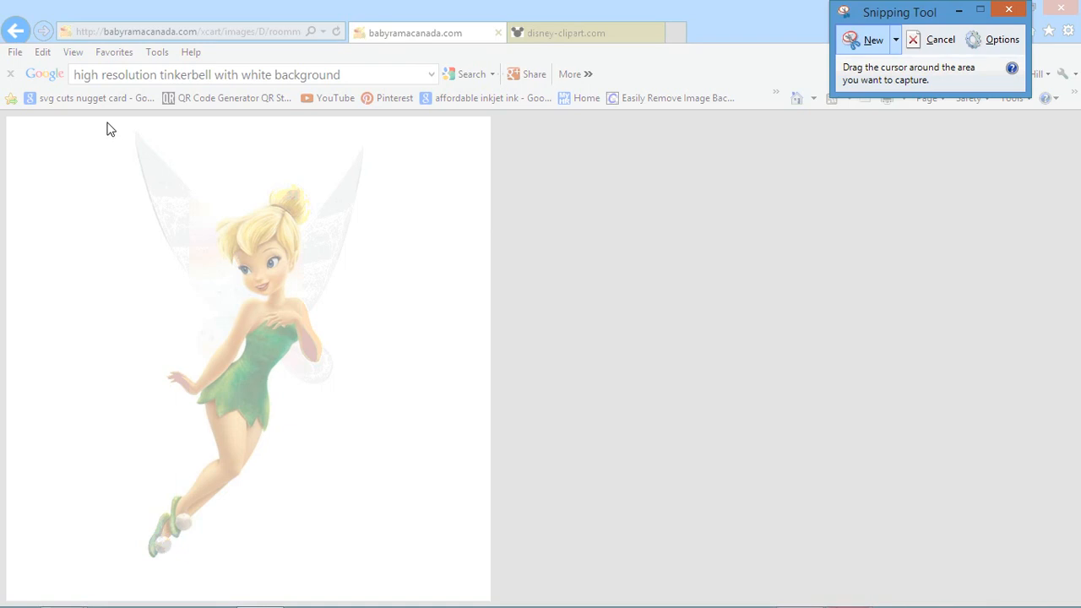
drag(107, 123, 378, 594)
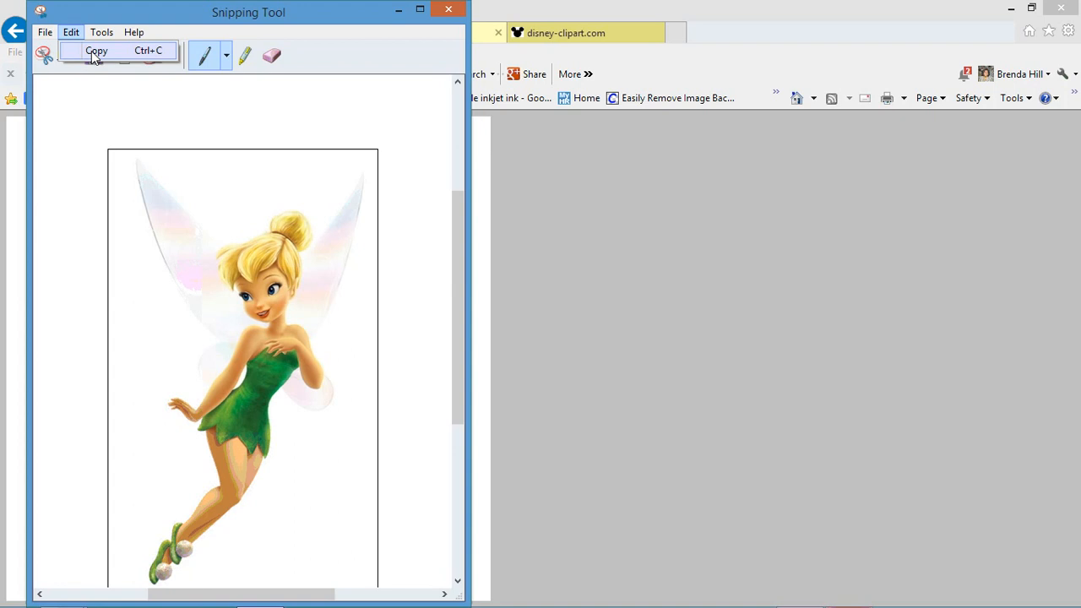
click(95, 53)
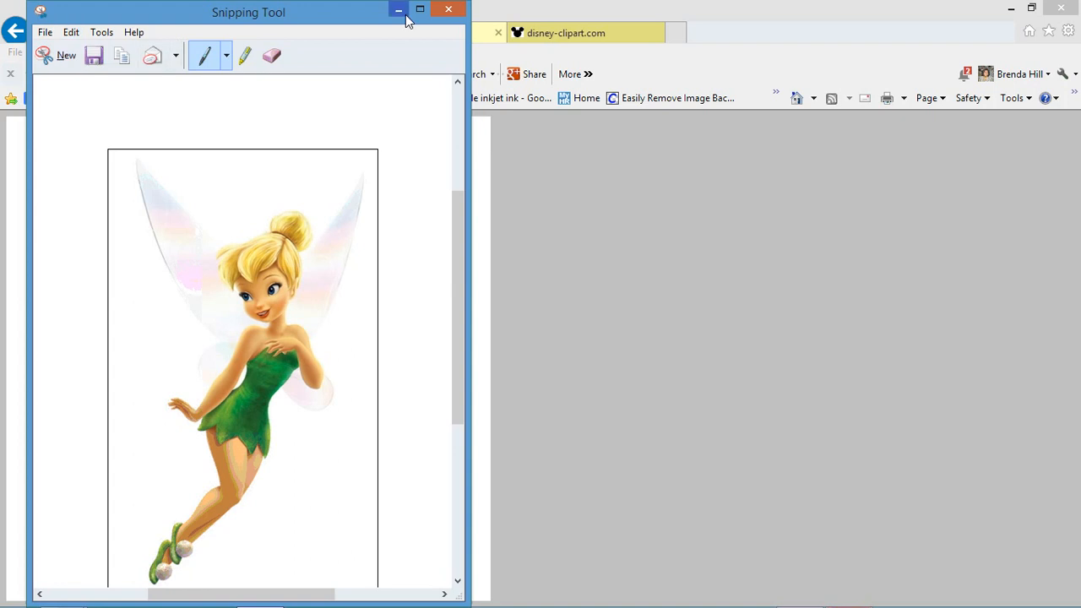
Minimize the snip and browser windows to return to Silhouette Studio, and paste the Tinkerbell image onto the page
click(398, 10)
click(1010, 10)
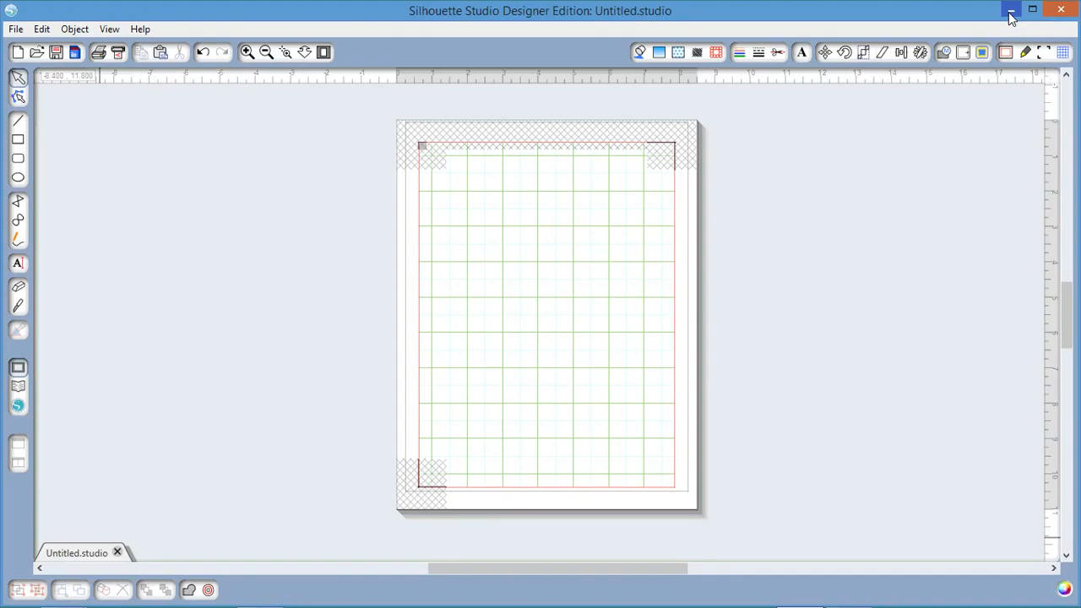
right_click(523, 264)
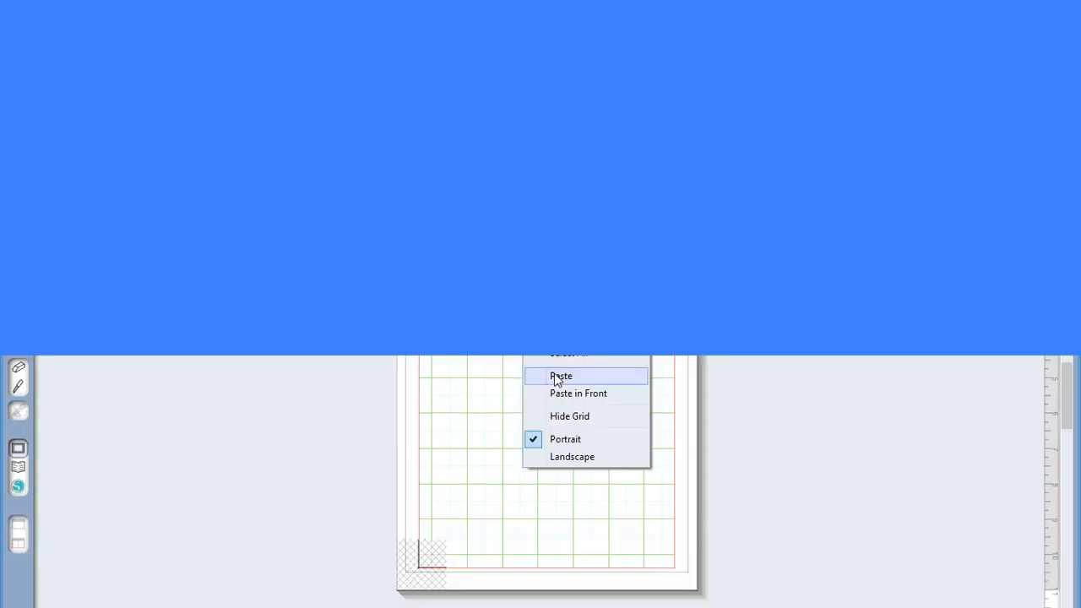
click(557, 379)
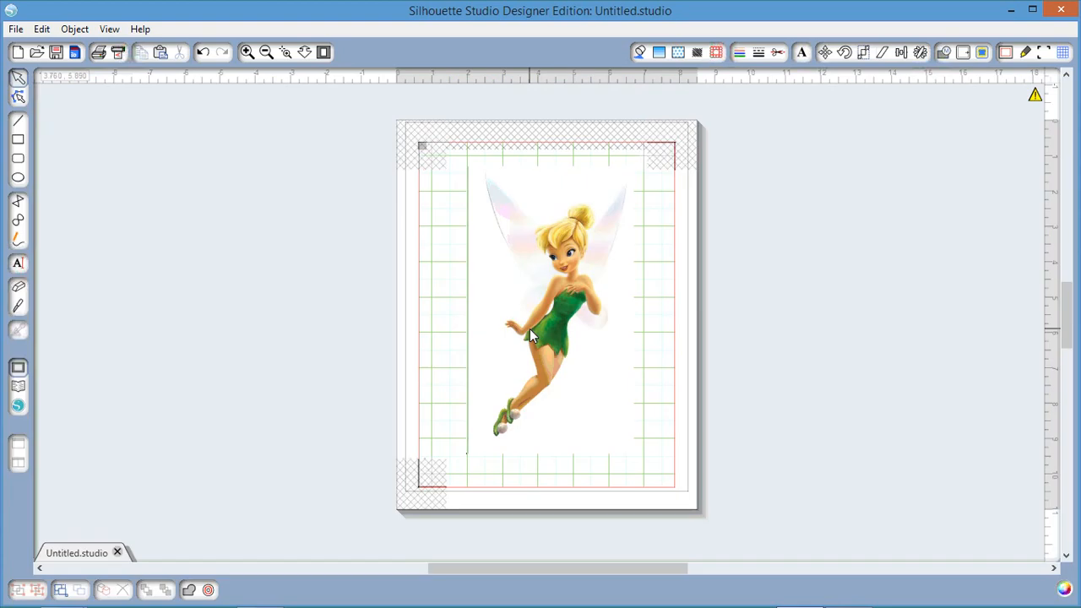
Define a trace area of about 4.655 × 8.505 in around the whole Tinkerbell image
click(530, 330)
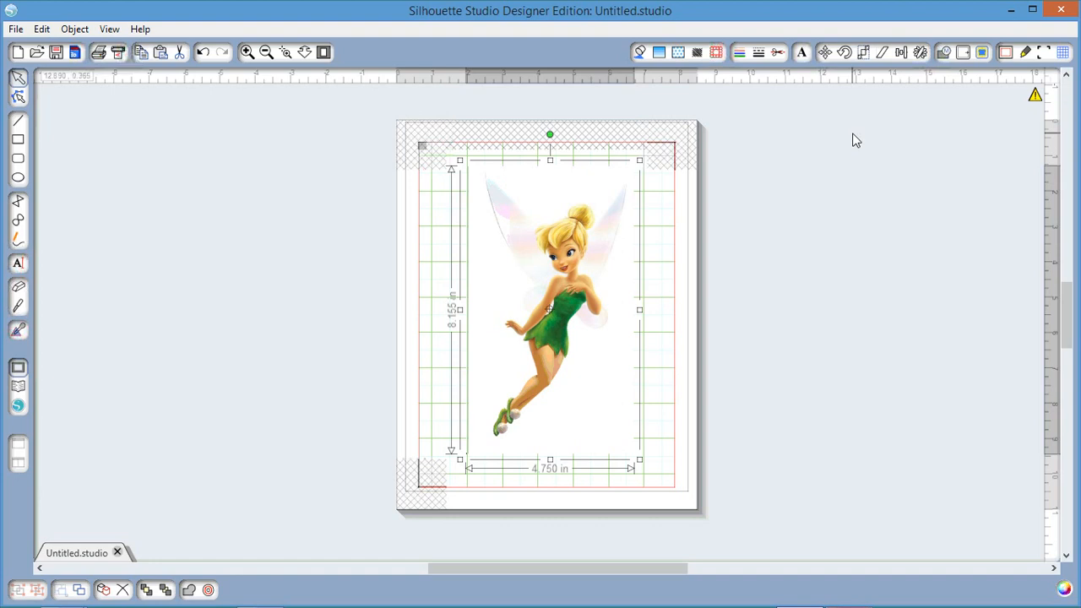
click(982, 53)
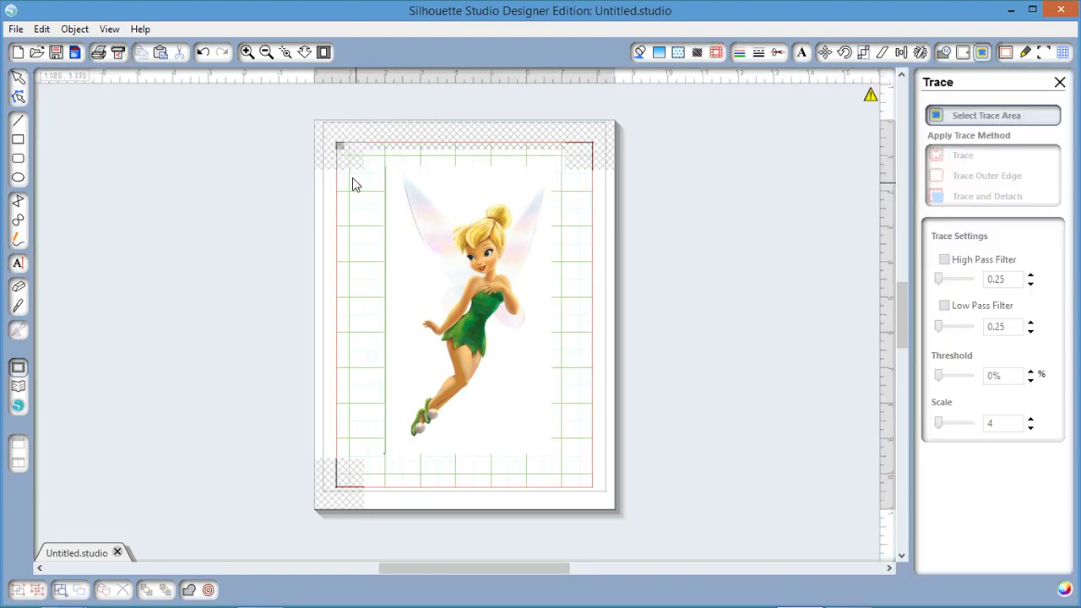
drag(389, 167, 389, 167)
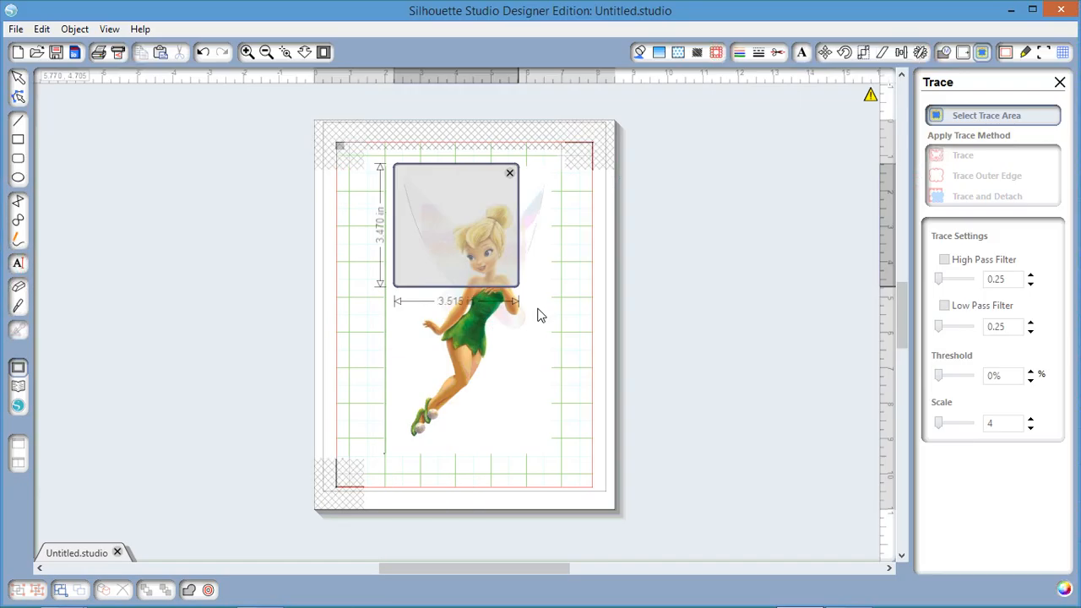
drag(538, 313, 555, 317)
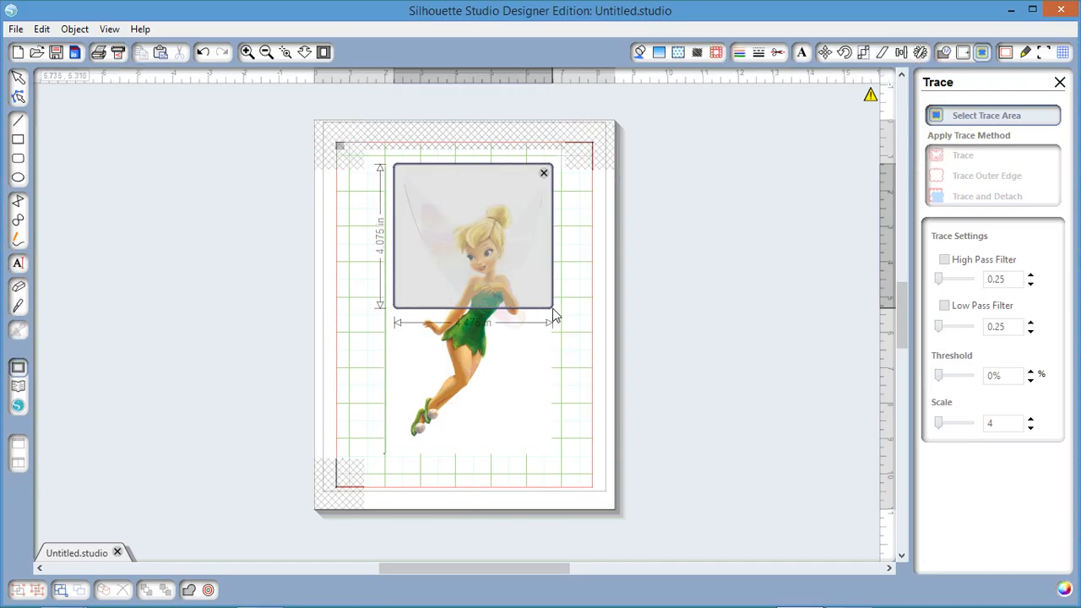
drag(555, 317, 561, 474)
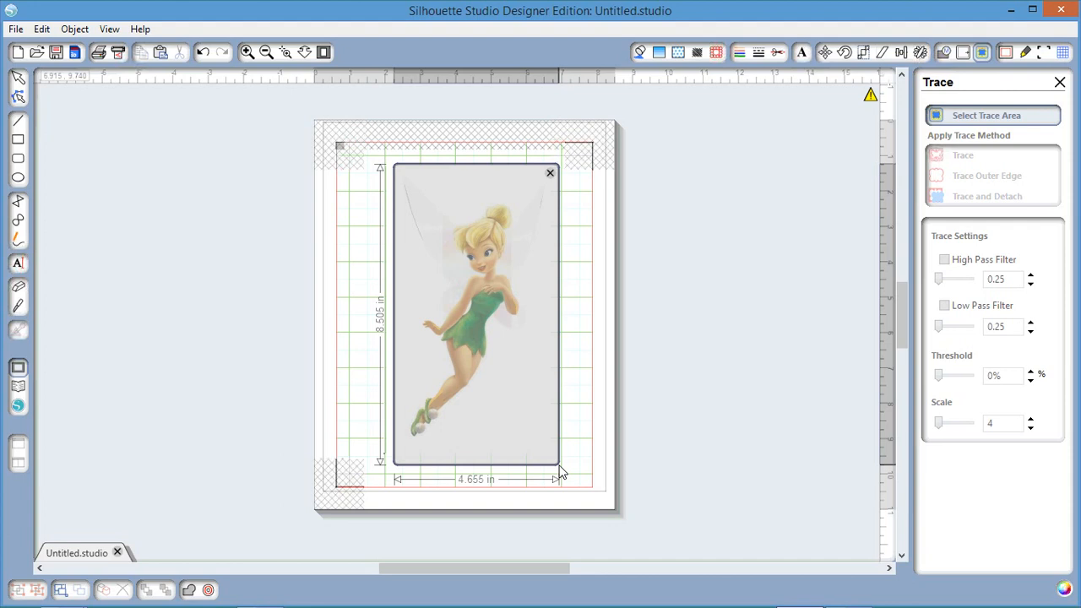
Turn off the high pass filter and raise the trace threshold to 100%
click(945, 261)
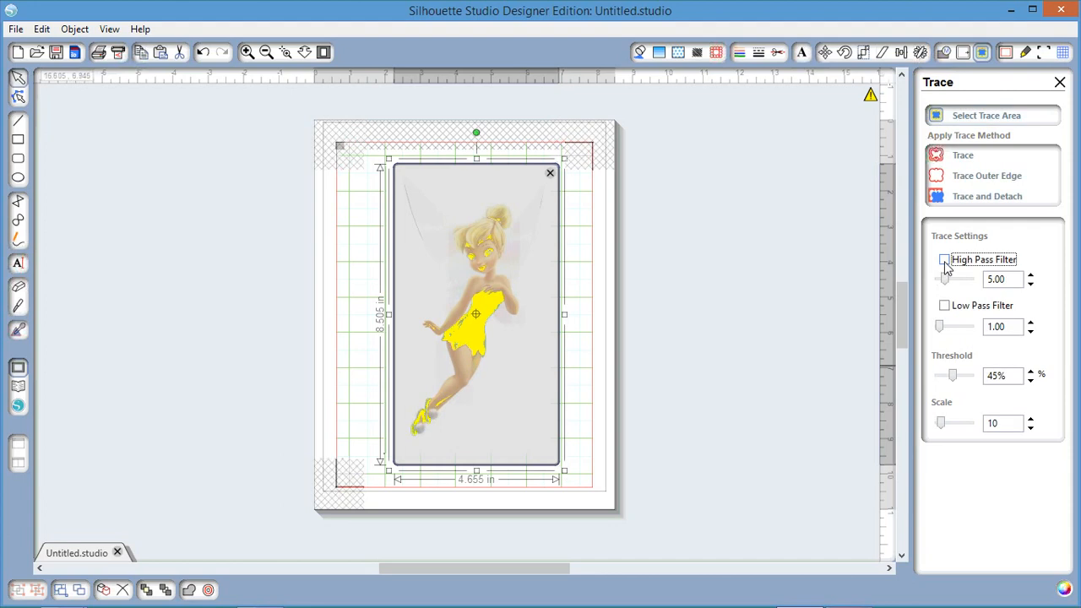
click(955, 377)
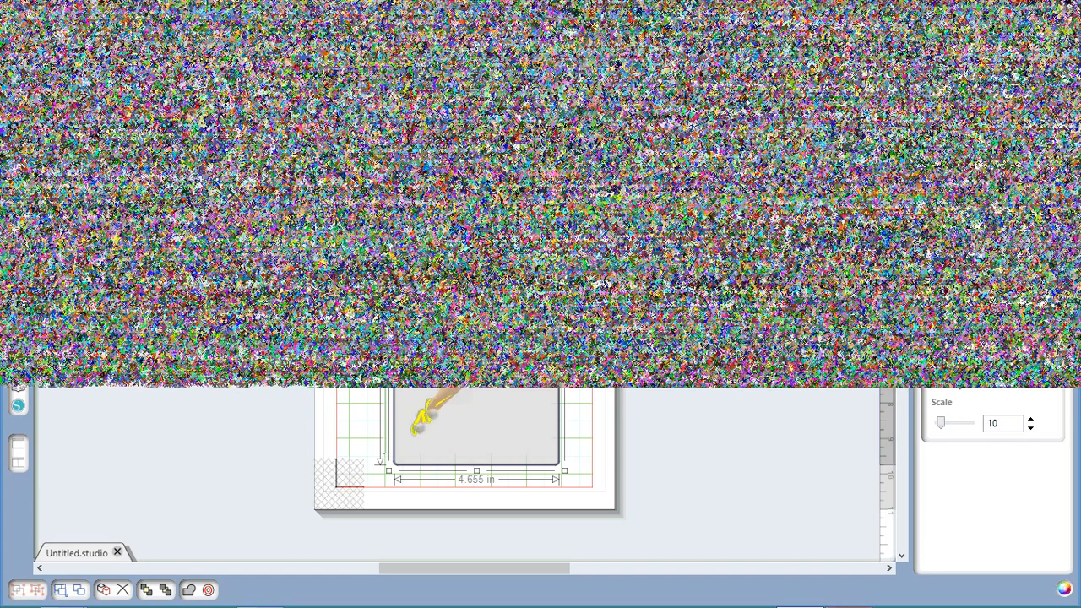
drag(954, 376, 964, 378)
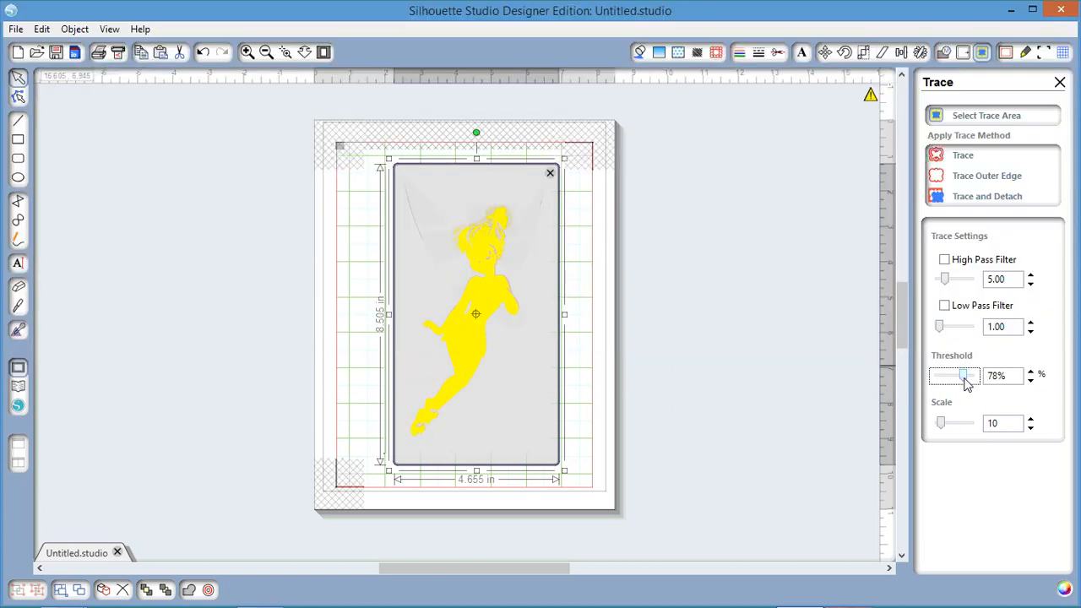
drag(967, 381, 974, 384)
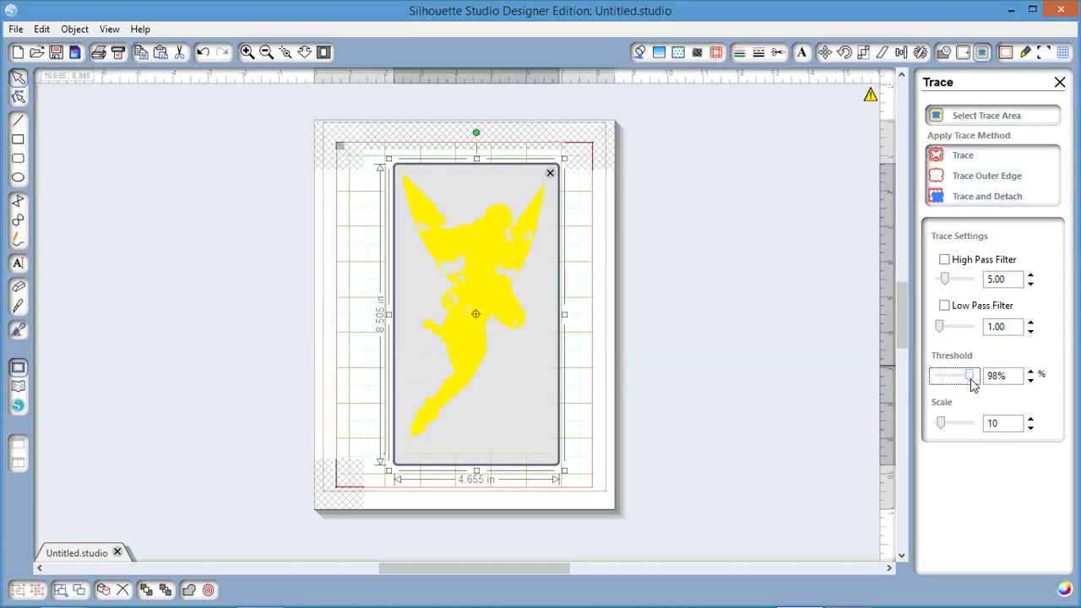
drag(974, 384, 975, 386)
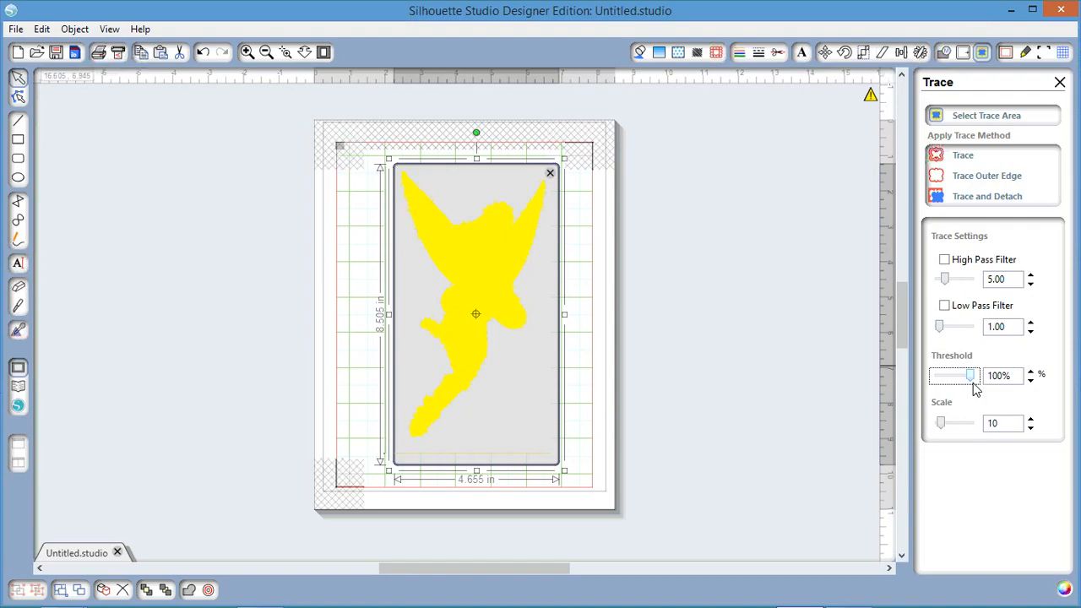
Try a low pass filter of 0.25 on the trace and switch the filter off again
click(944, 306)
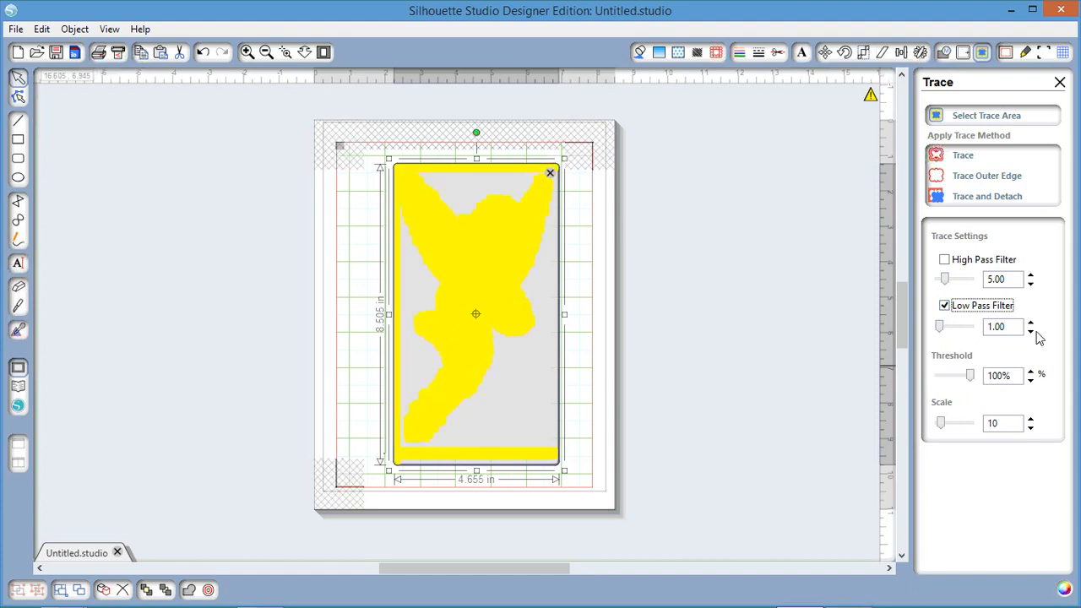
click(1030, 332)
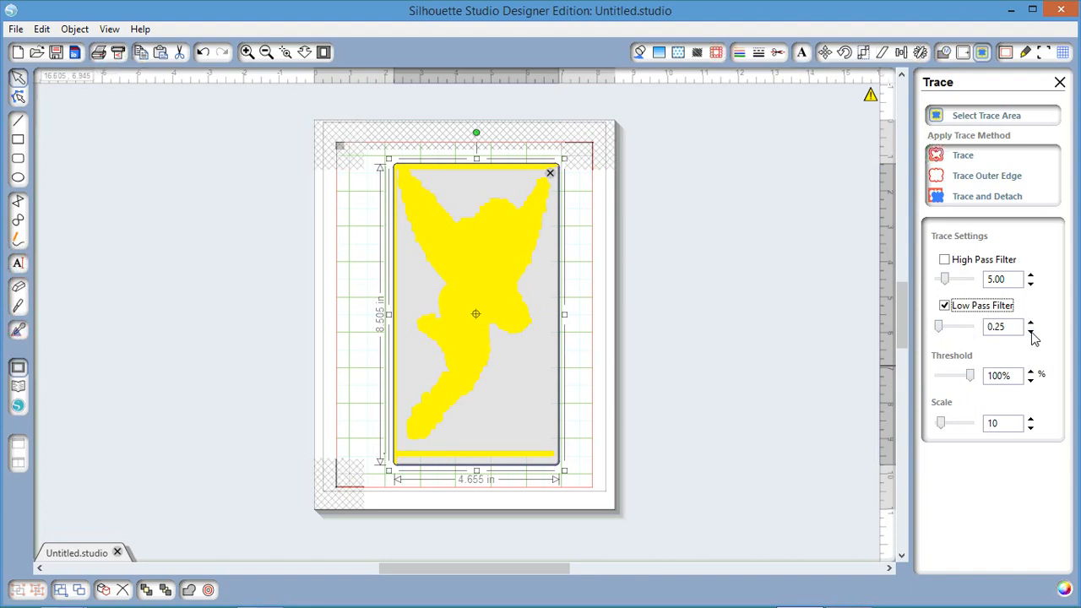
click(944, 306)
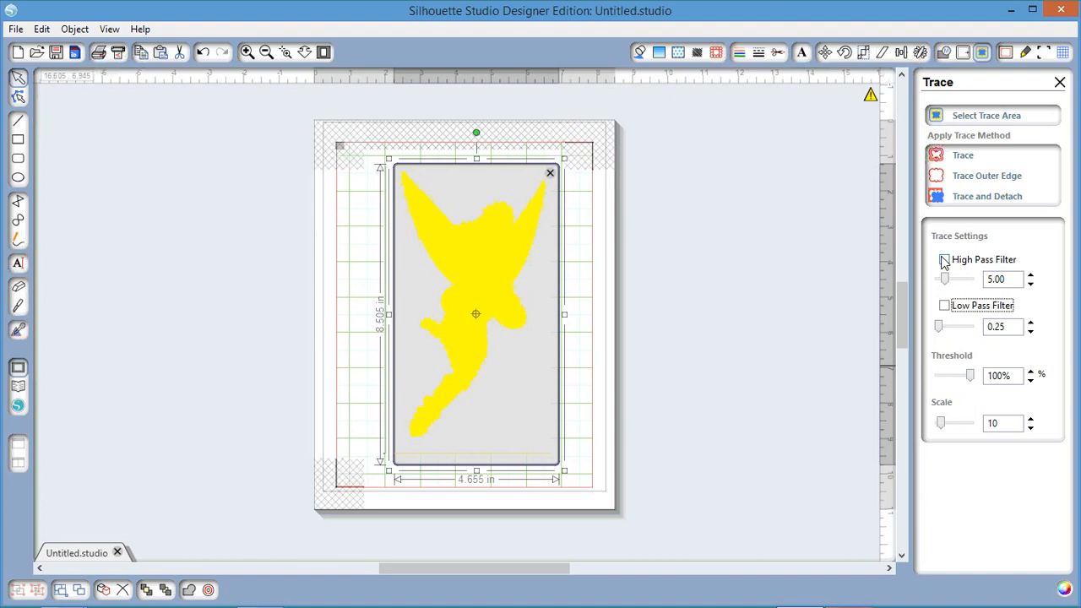
Trace the outer edge of the Tinkerbell image and release the traced lines into separate shapes
click(936, 179)
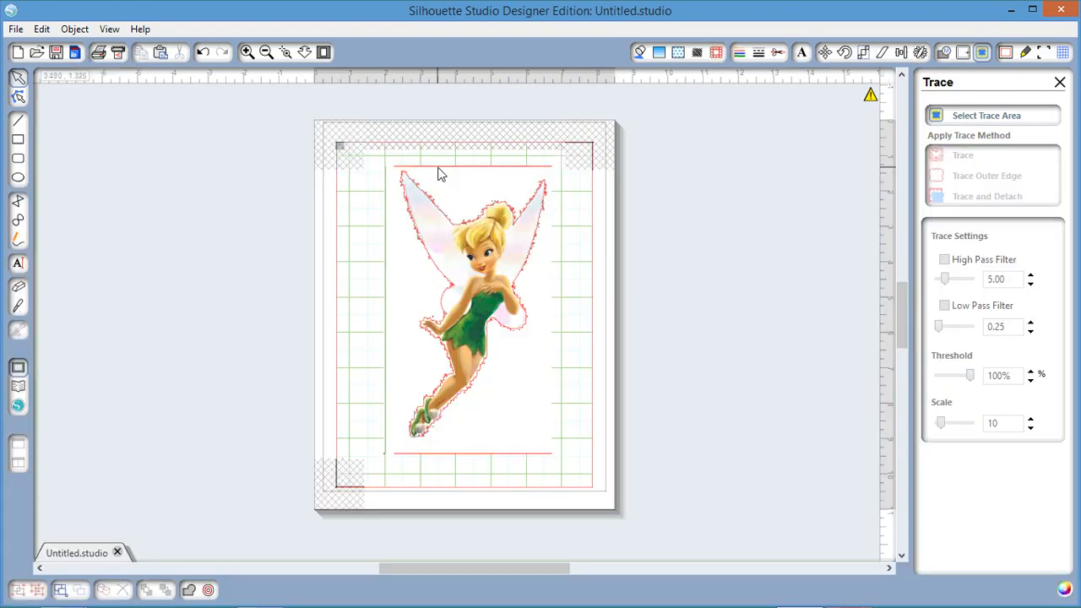
right_click(439, 173)
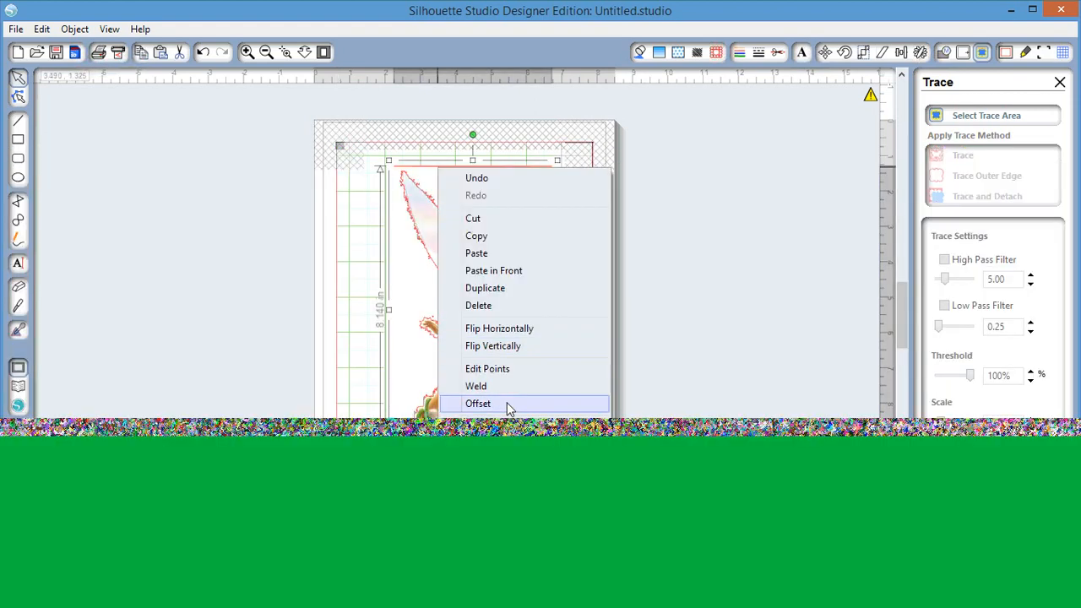
click(483, 165)
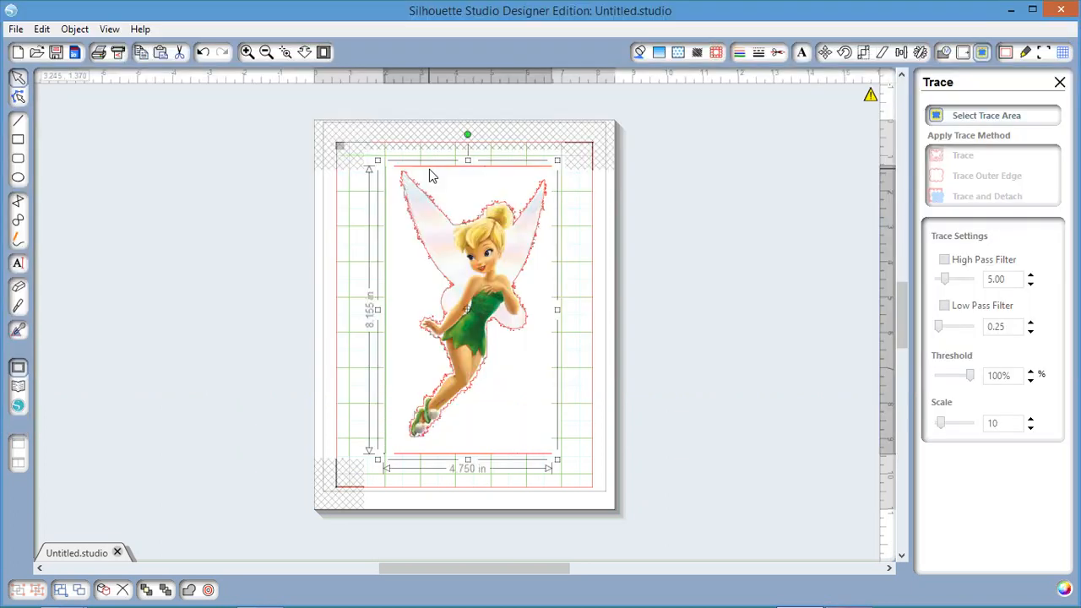
Delete the two stray horizontal trace lines above and below the Tinkerbell figure
drag(430, 170, 401, 190)
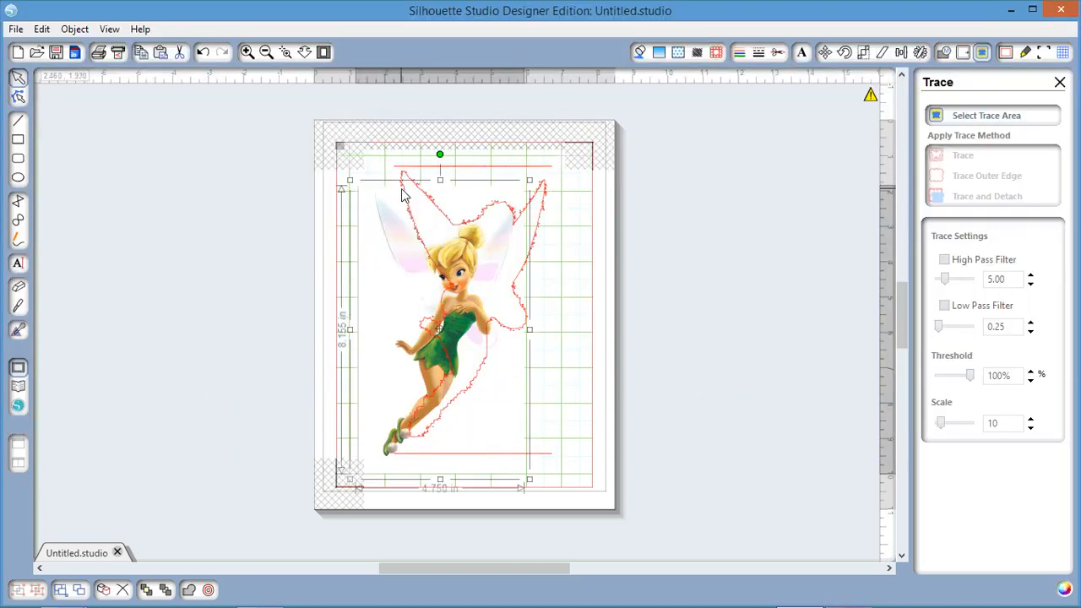
key(ctrl+z)
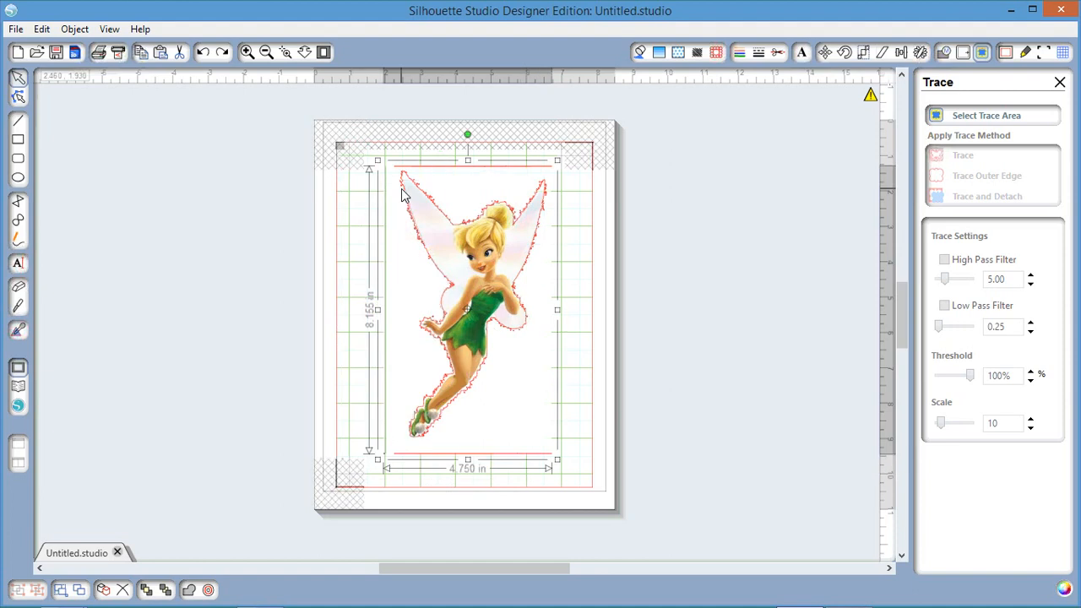
click(409, 168)
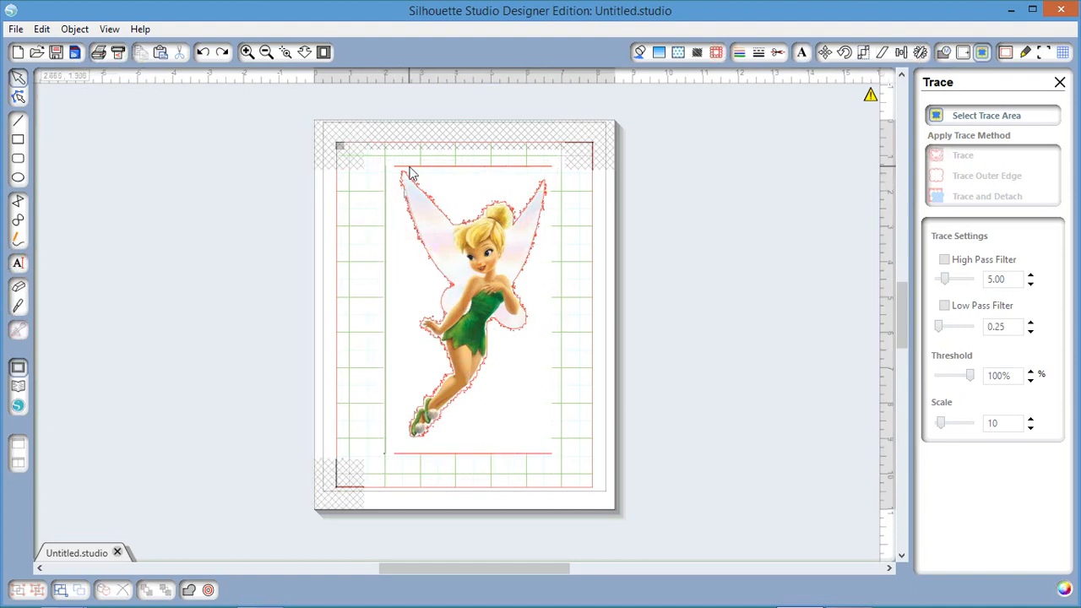
click(410, 167)
key(Delete)
click(450, 454)
key(Delete)
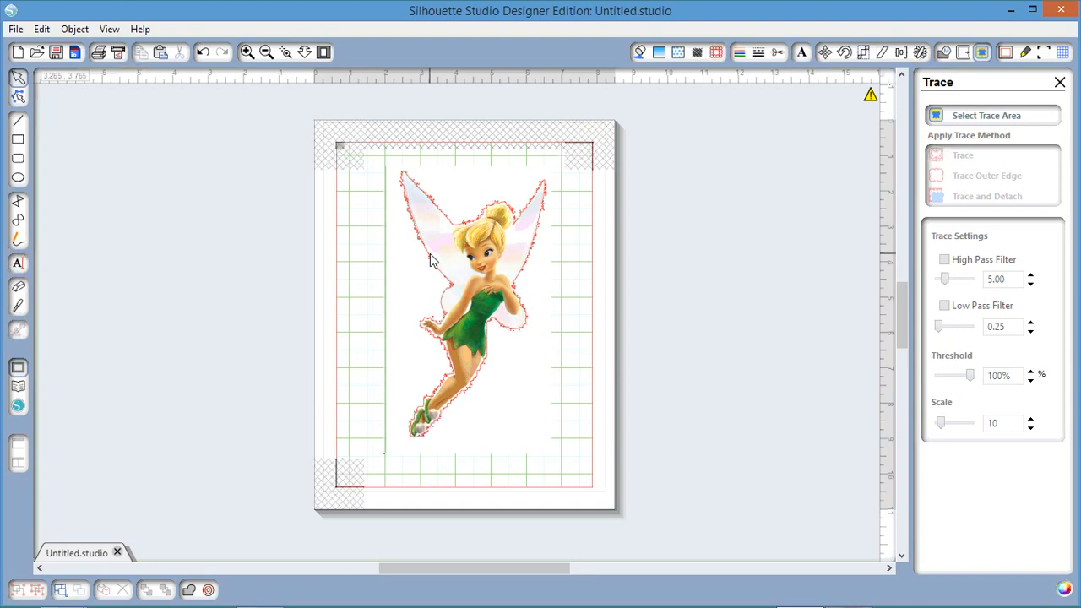
Move the Tinkerbell image off the page so the traced outline stands alone
drag(431, 260, 391, 251)
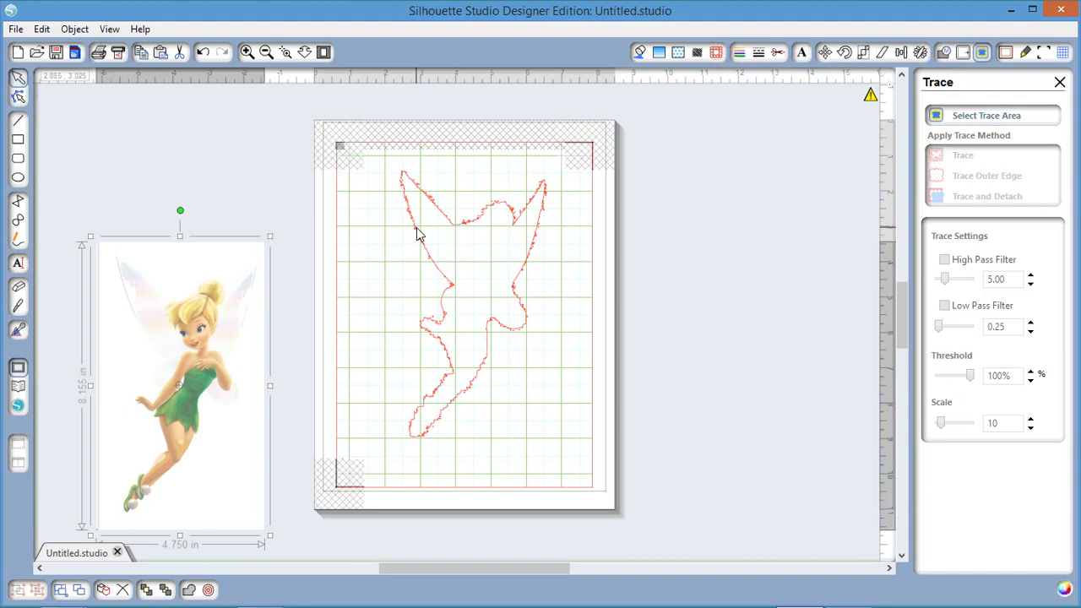
click(417, 234)
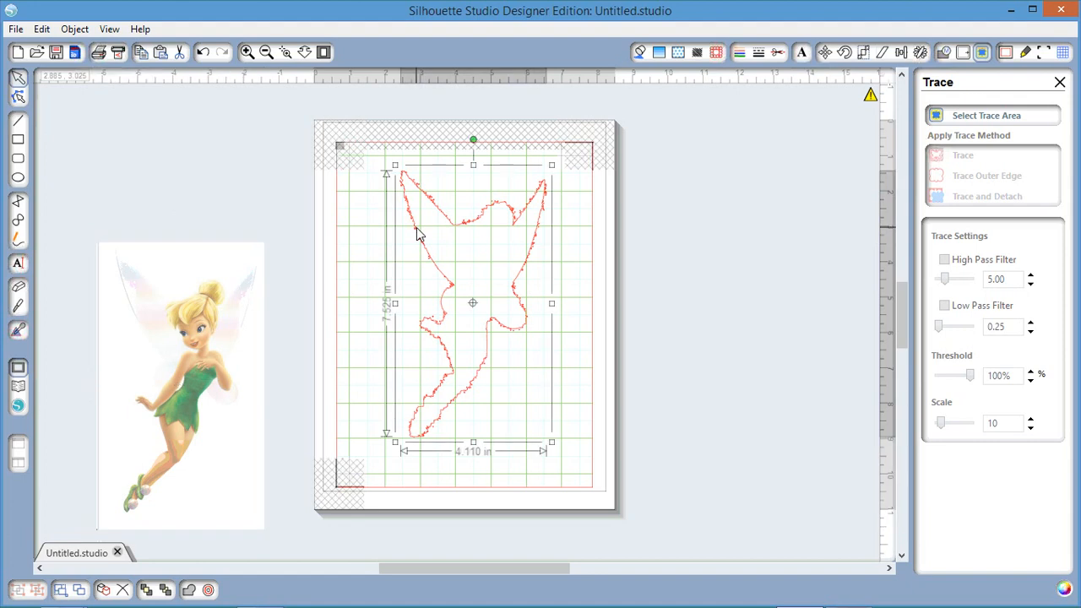
click(359, 374)
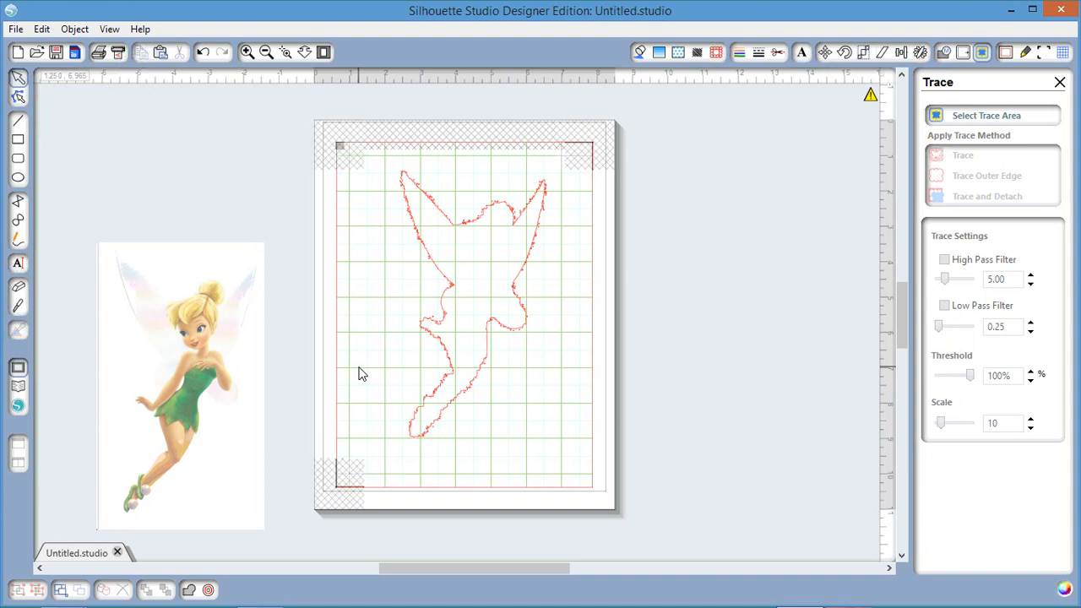
Move the traced outline off the page and delete all the small stray trace fragments left behind
drag(458, 398, 692, 372)
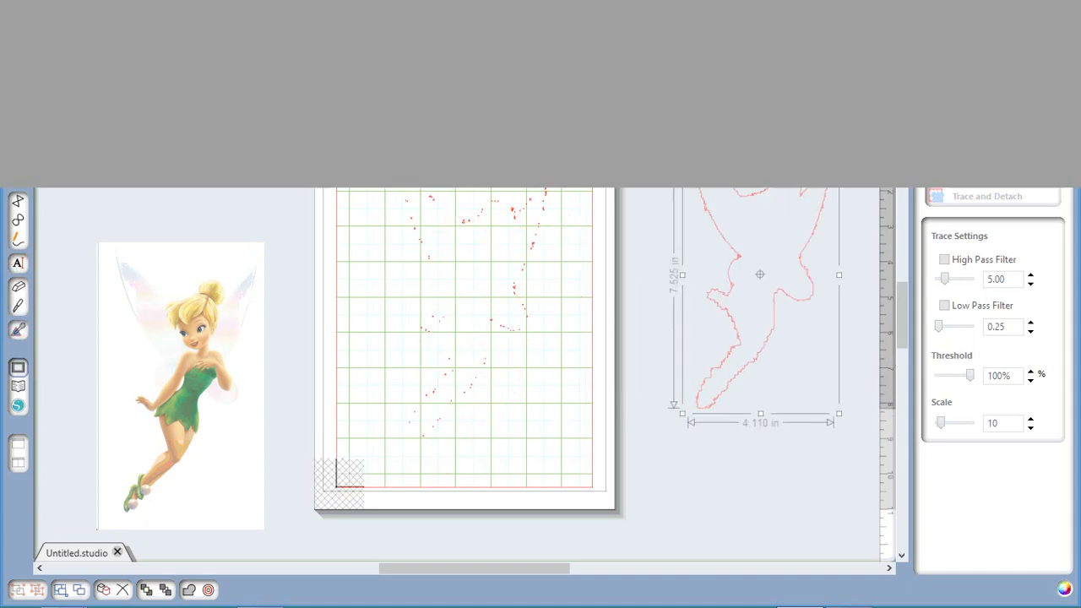
drag(359, 145, 543, 465)
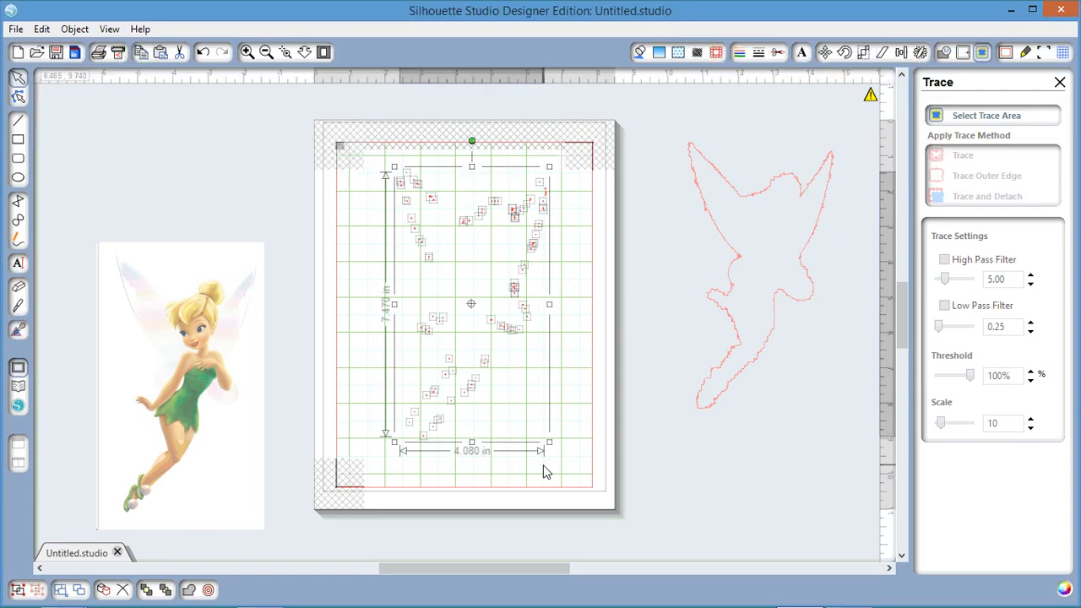
key(Delete)
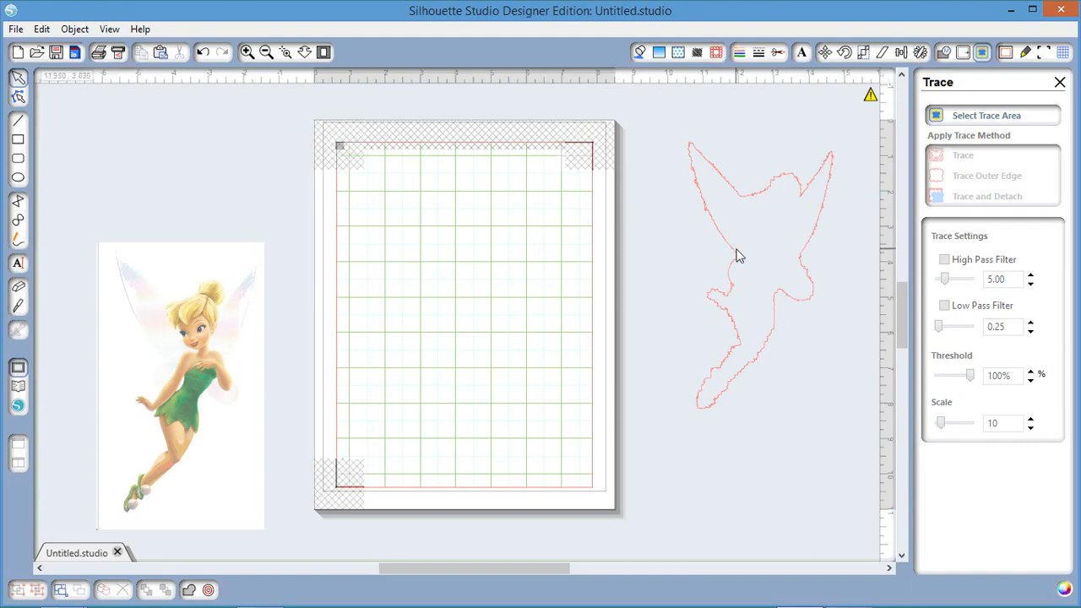
Move the traced Tinkerbell outline back onto the middle of the page
drag(737, 255, 619, 308)
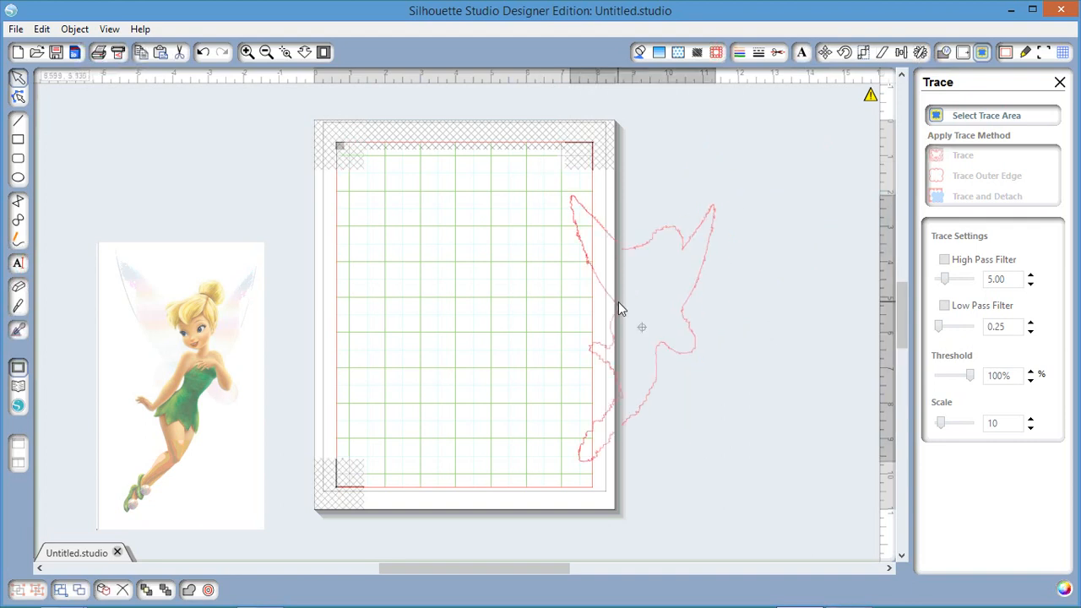
drag(618, 307, 464, 293)
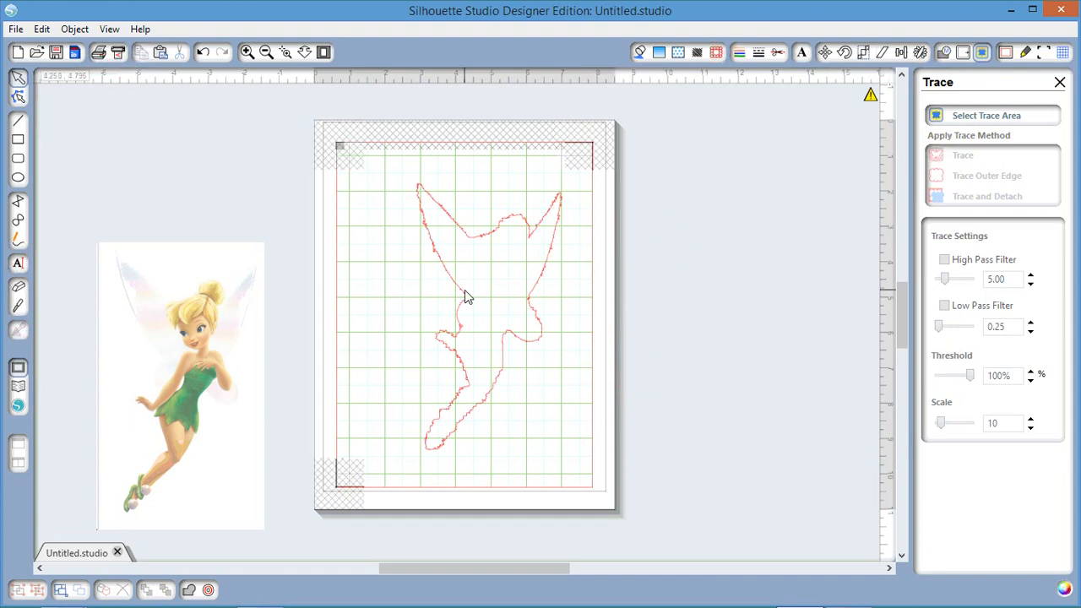
drag(464, 292, 465, 291)
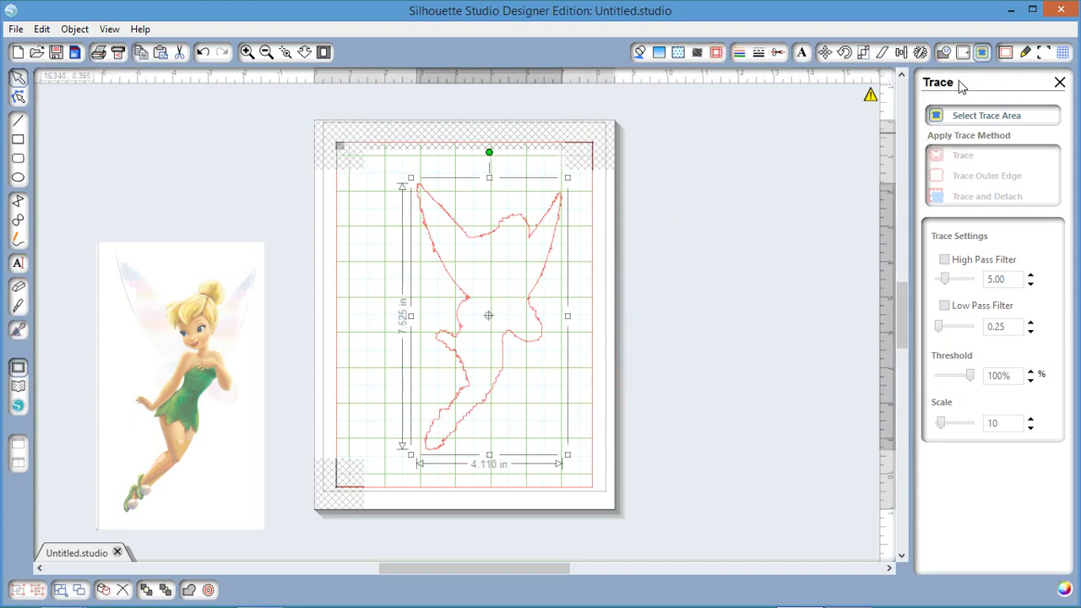
Try a rounded offset around the traced outline and reduce its distance to 0.200 in
click(963, 52)
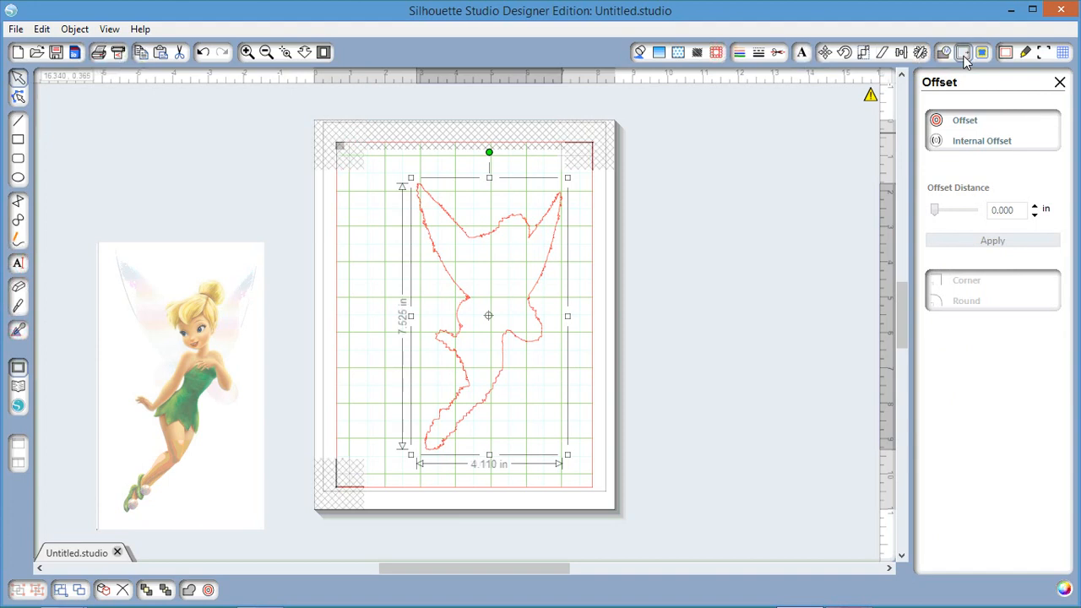
click(936, 122)
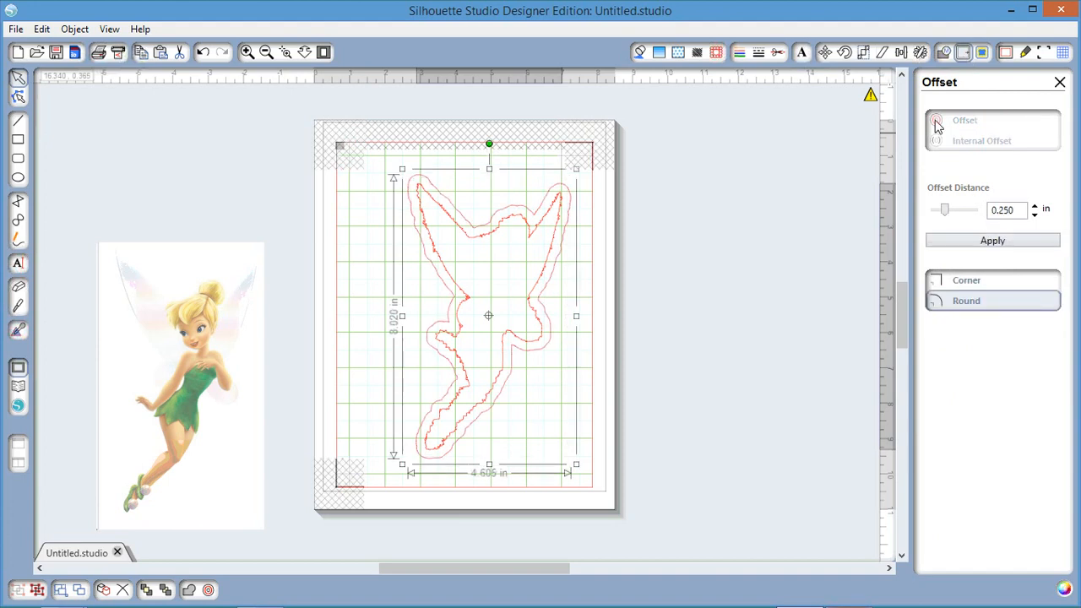
click(1034, 217)
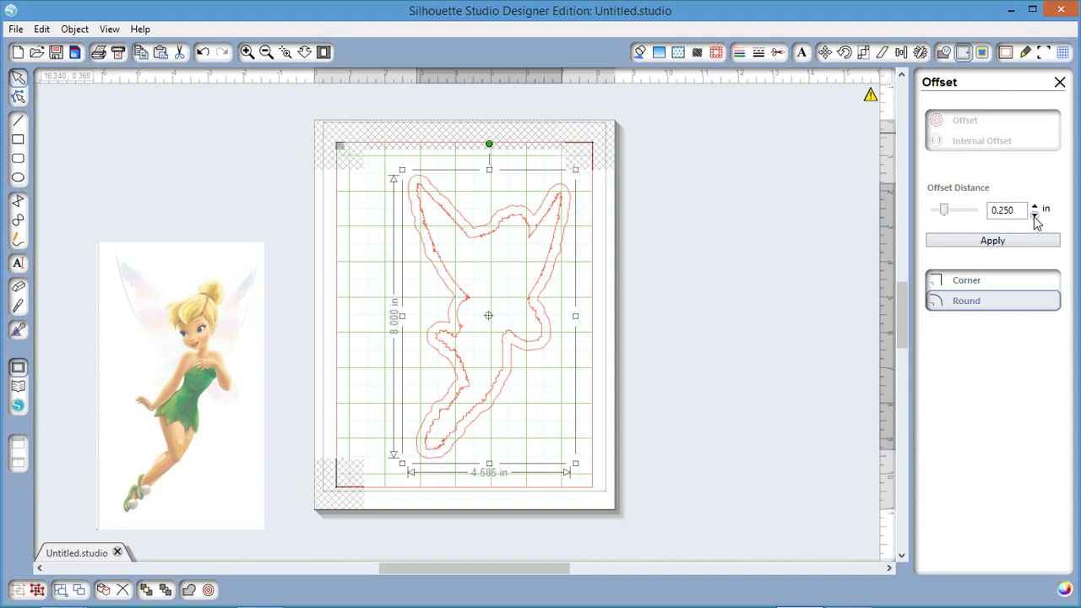
click(1035, 217)
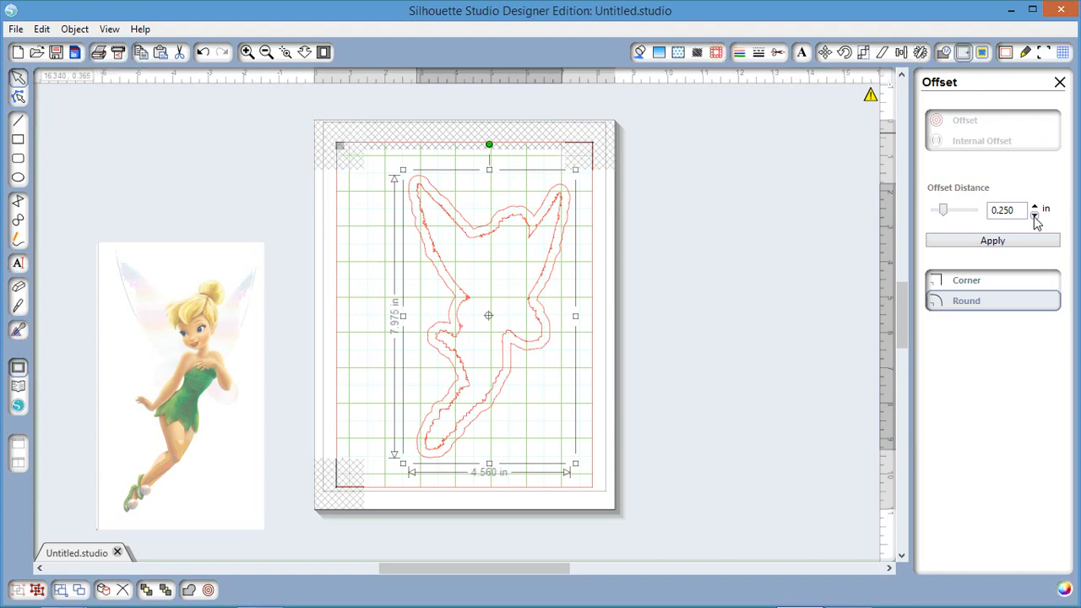
click(1035, 217)
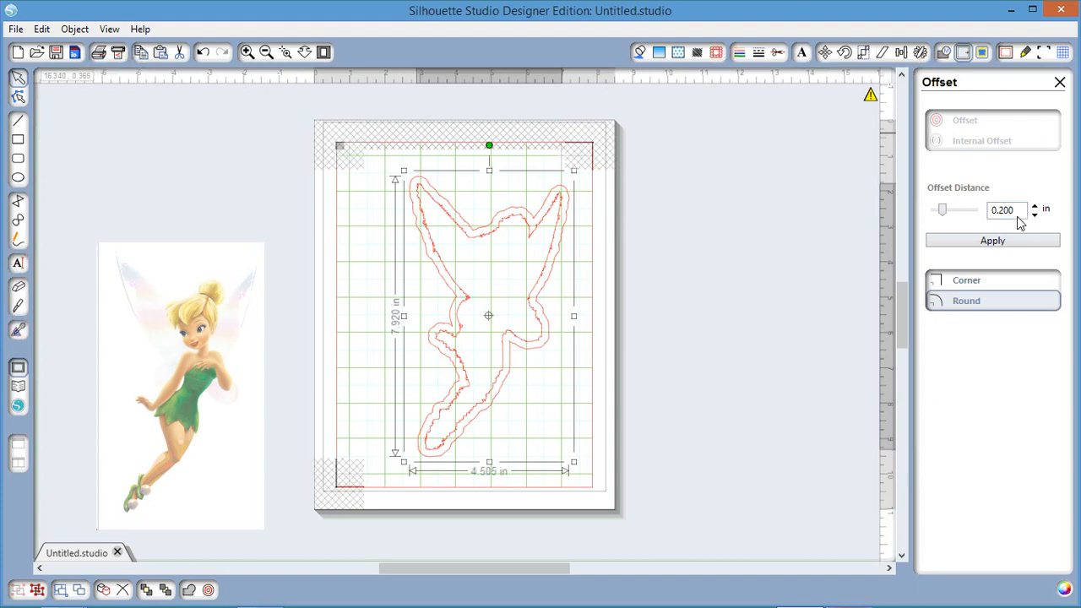
Try an offset distance of 0.5 in for the rounded outline
click(1005, 208)
key(BackSpace)
key(BackSpace)
text(.5)
key(Tab)
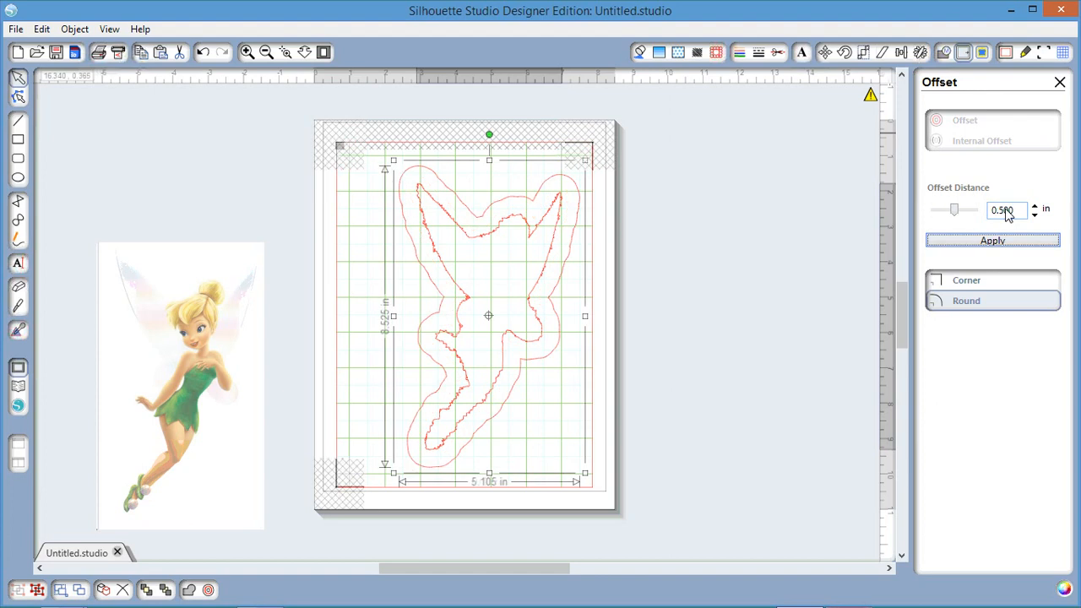
Remove the 0.5 in offset outline, keeping the original traced outline
click(554, 298)
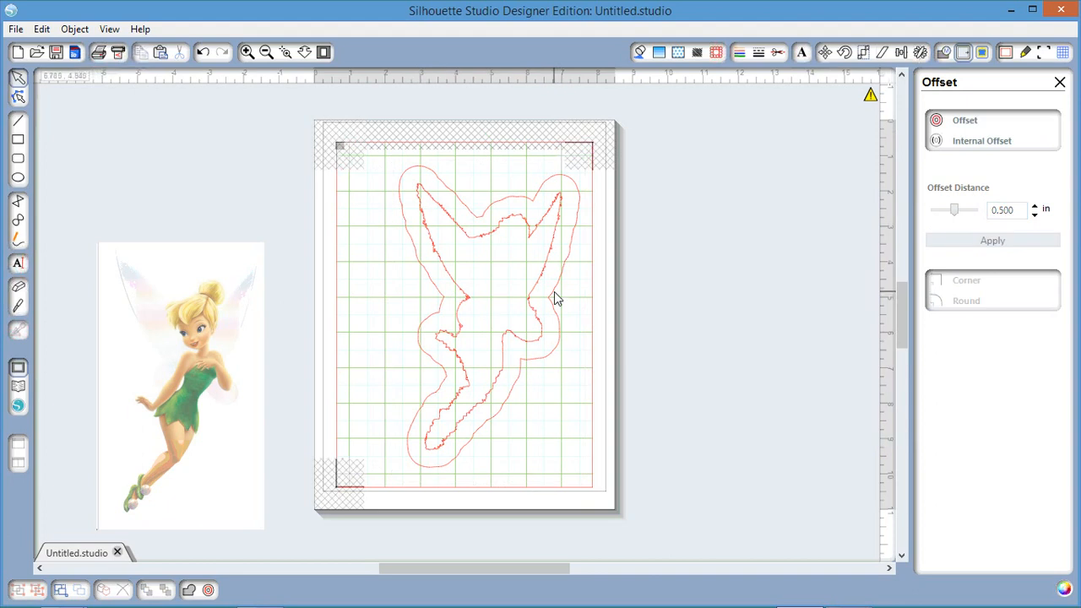
click(553, 297)
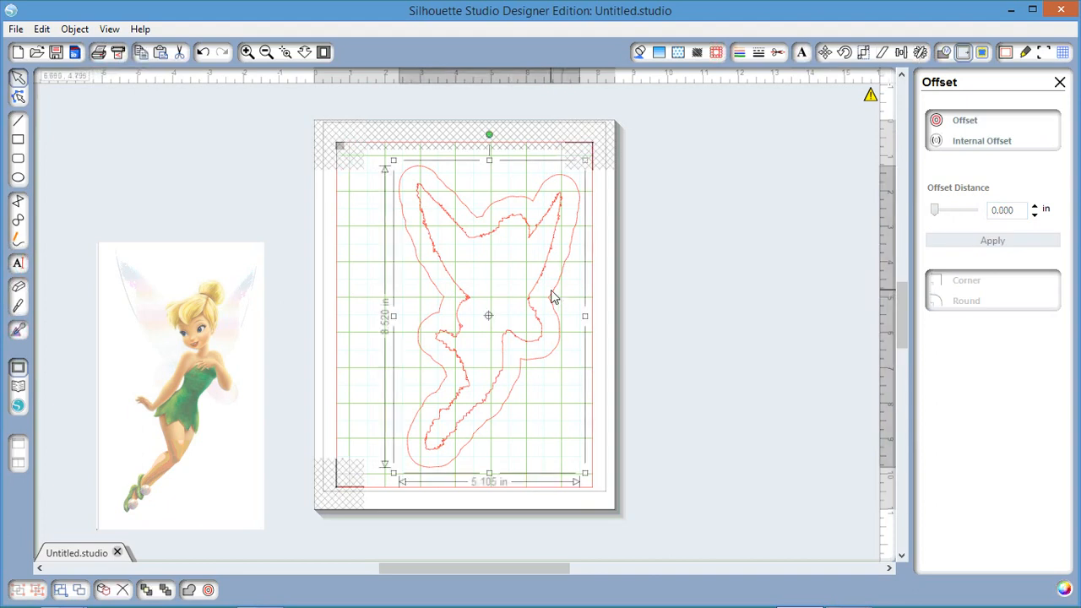
click(553, 297)
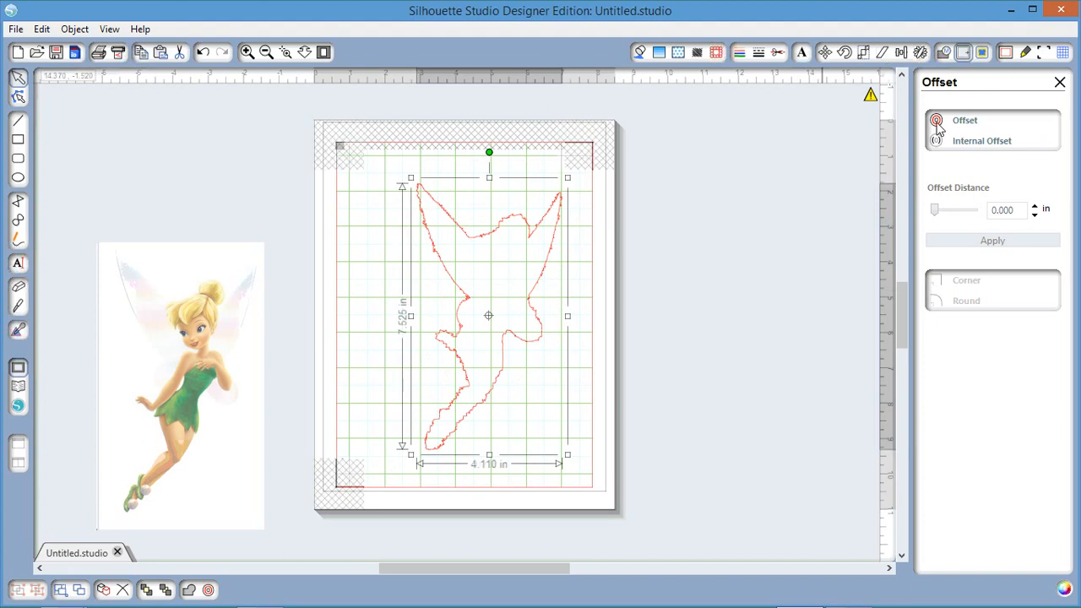
Offset the traced outline by 0.050 in with round corners and delete the original inner outline
click(937, 122)
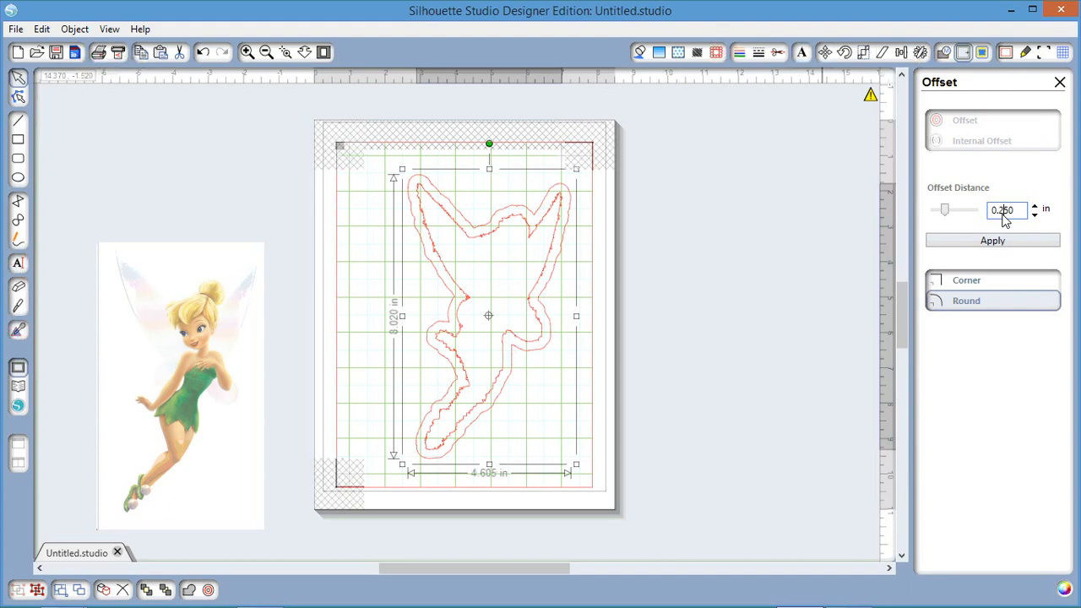
key(BackSpace)
text(0)
click(992, 241)
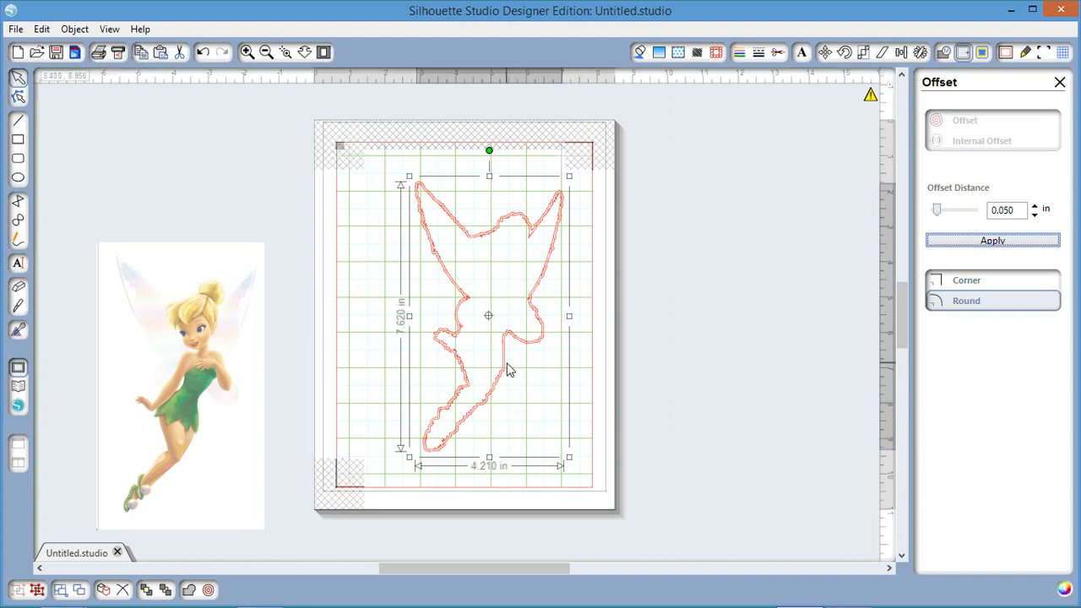
key(Return)
drag(509, 369, 641, 362)
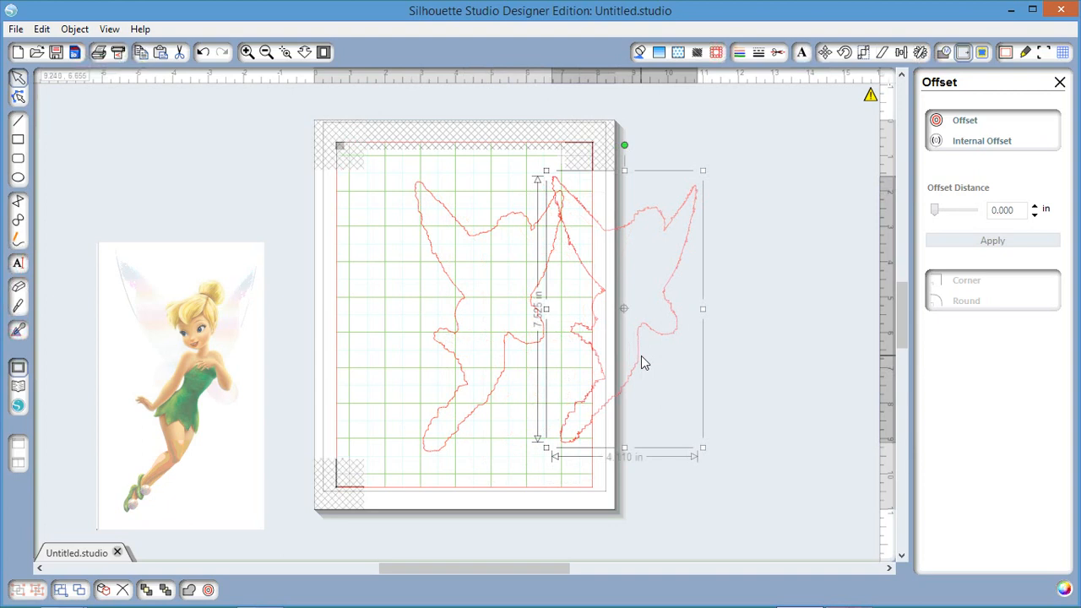
key(Delete)
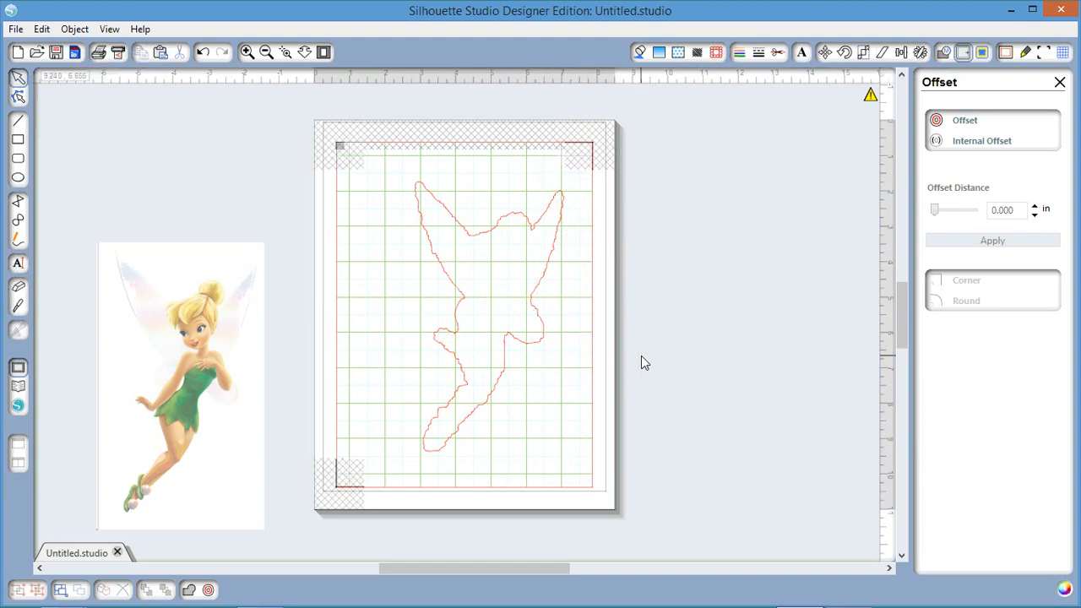
Move the Tinkerbell image back onto the page, overlapping the offset outline
drag(197, 414, 408, 341)
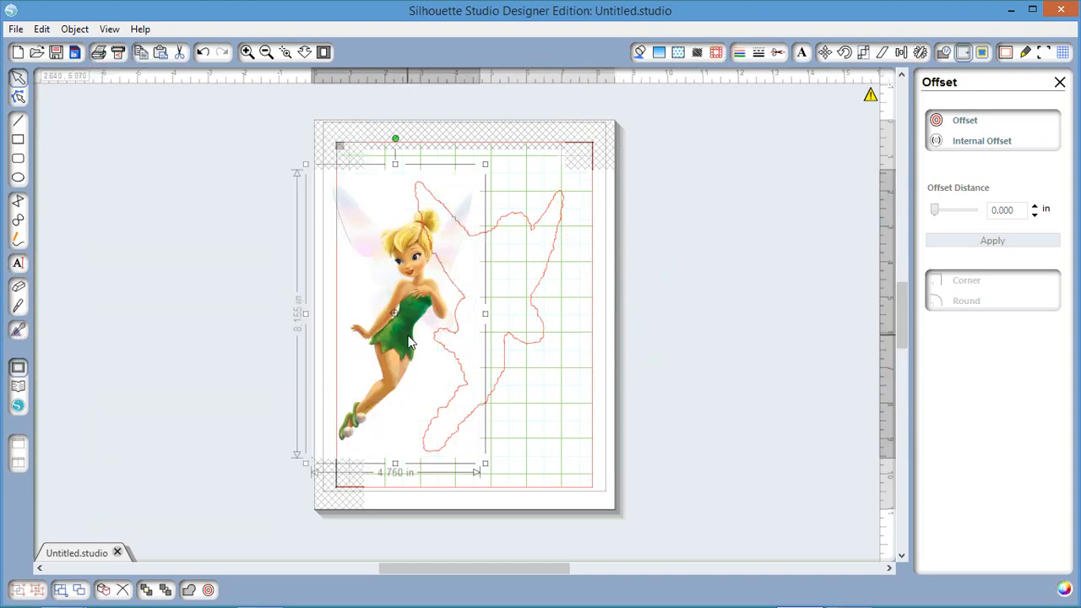
drag(409, 342, 445, 344)
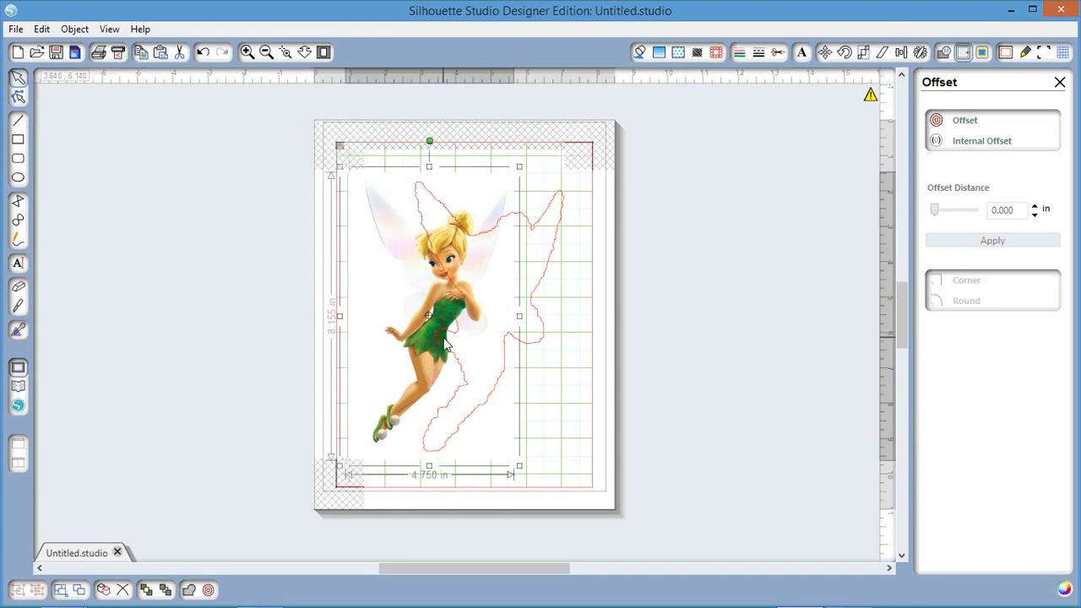
right_click(446, 344)
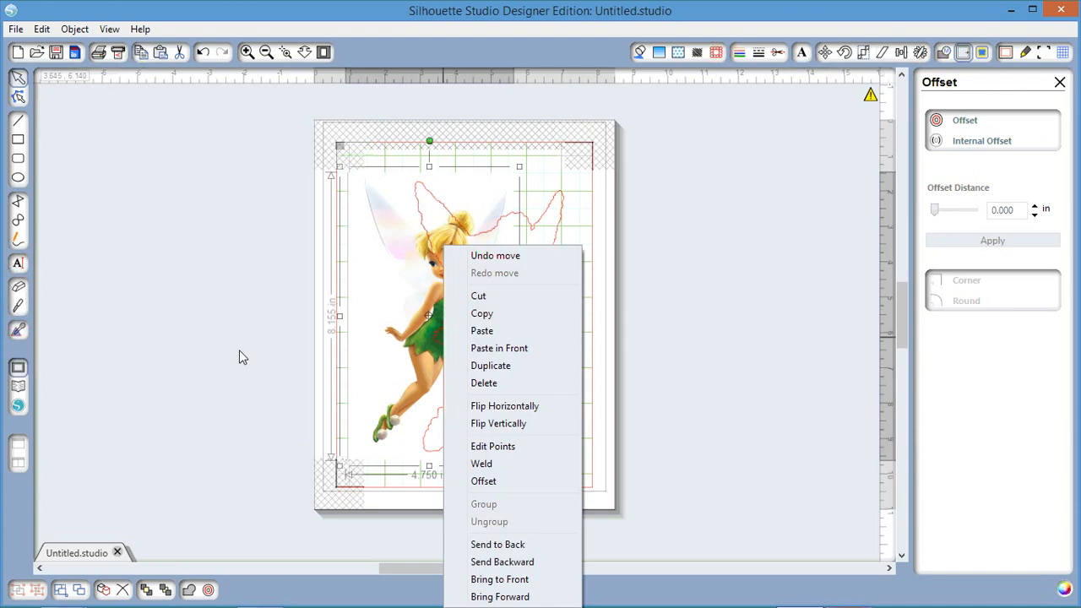
Select the image and the offset outline together and align them to their common center
drag(236, 208, 544, 390)
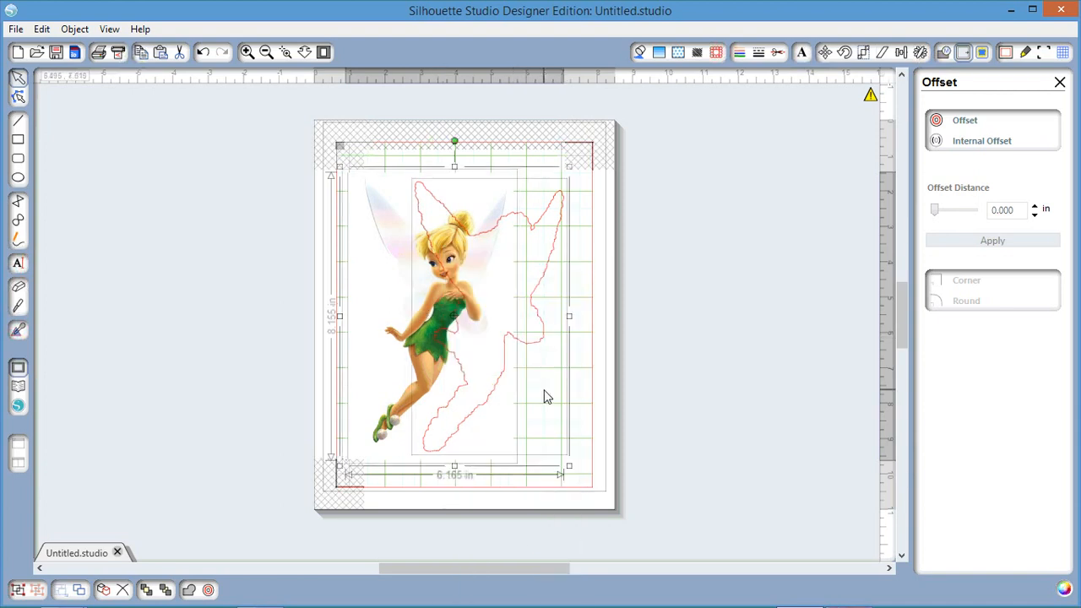
click(900, 53)
click(934, 120)
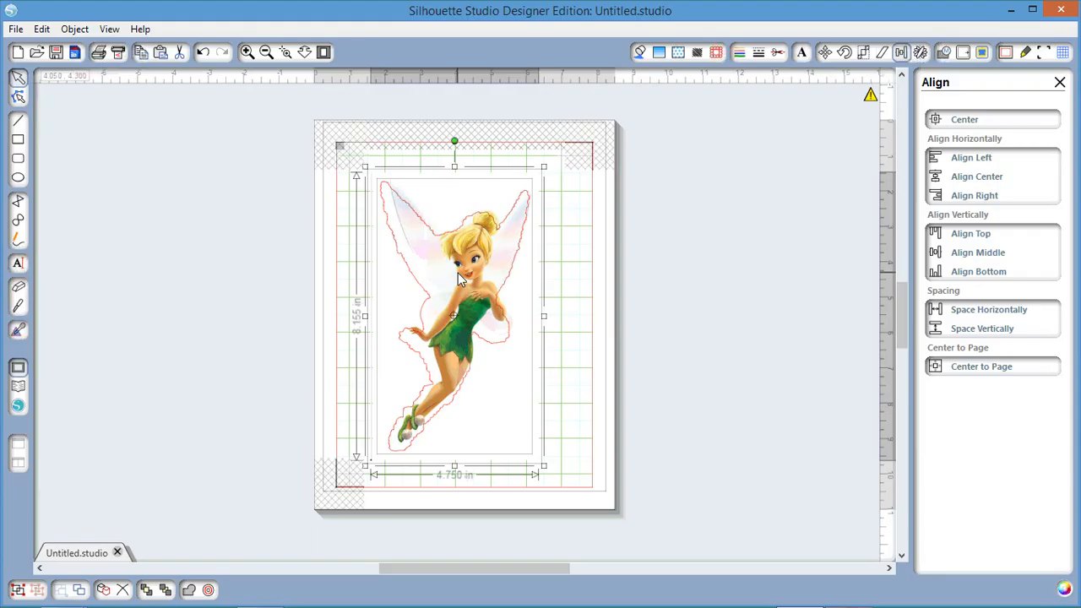
key(Escape)
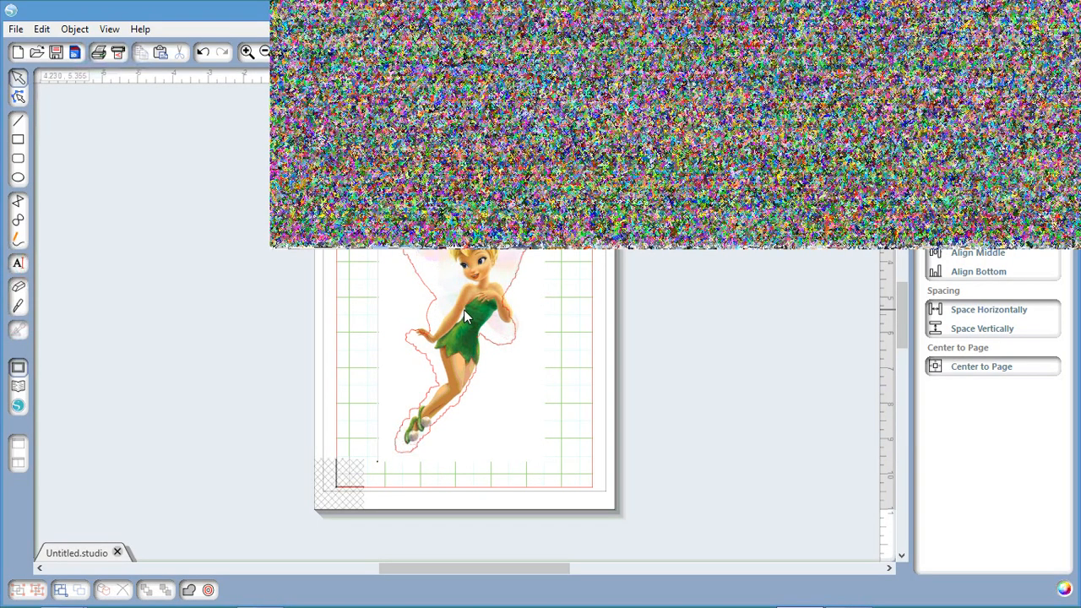
Nudge the Tinkerbell image slightly up and to the left until the figure sits evenly inside the offset outline
click(463, 324)
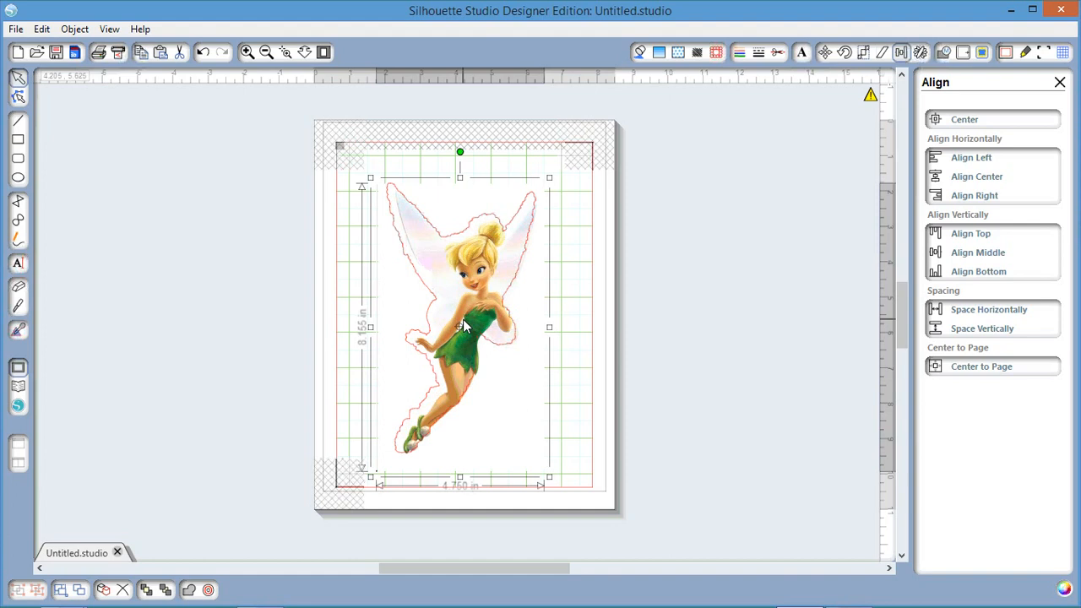
drag(463, 326, 461, 325)
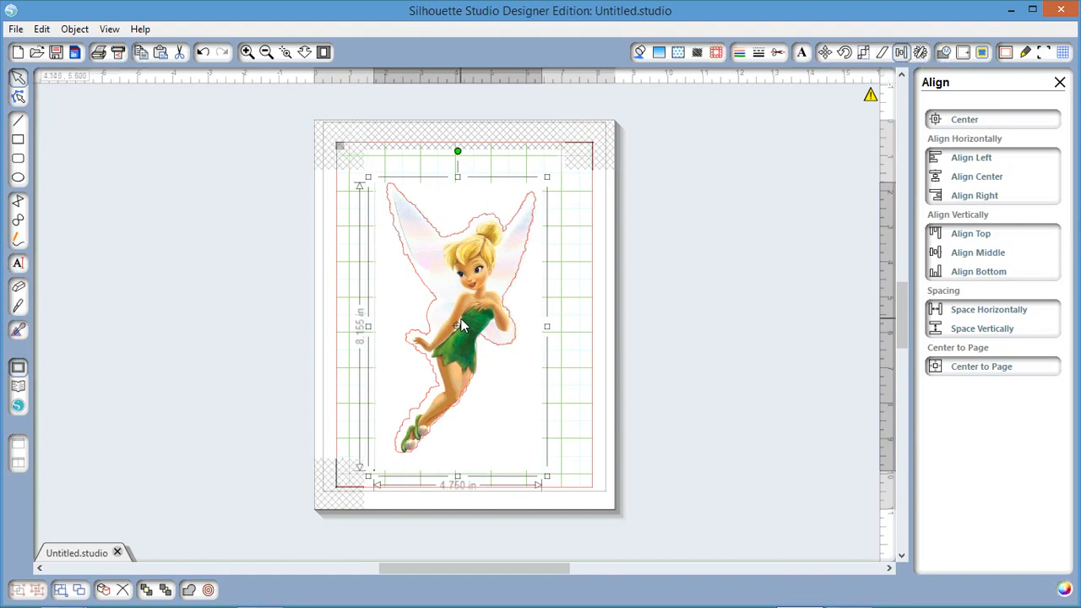
drag(460, 320, 460, 322)
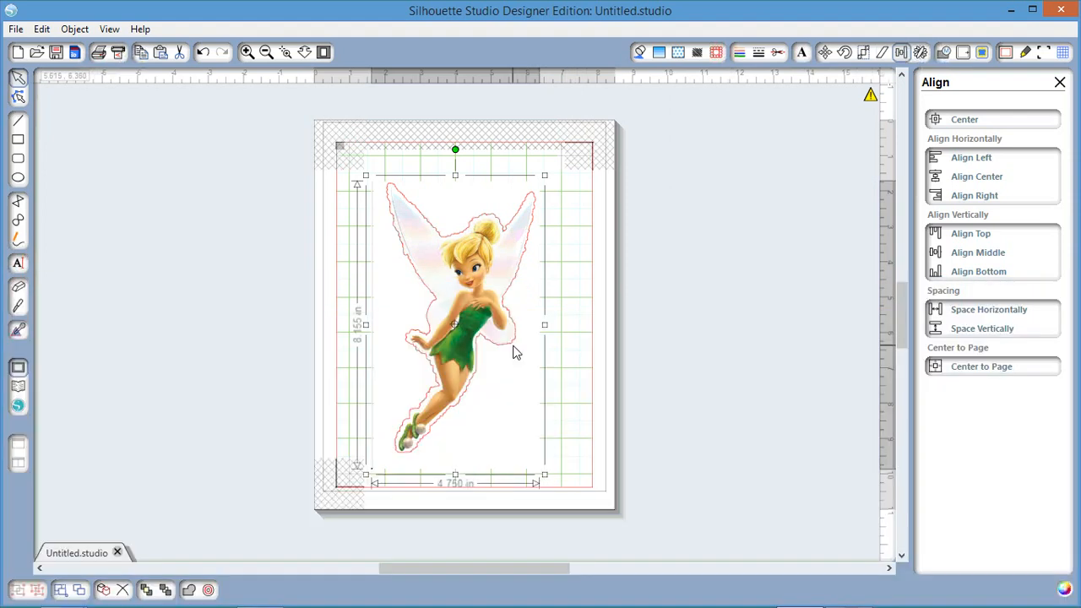
click(178, 460)
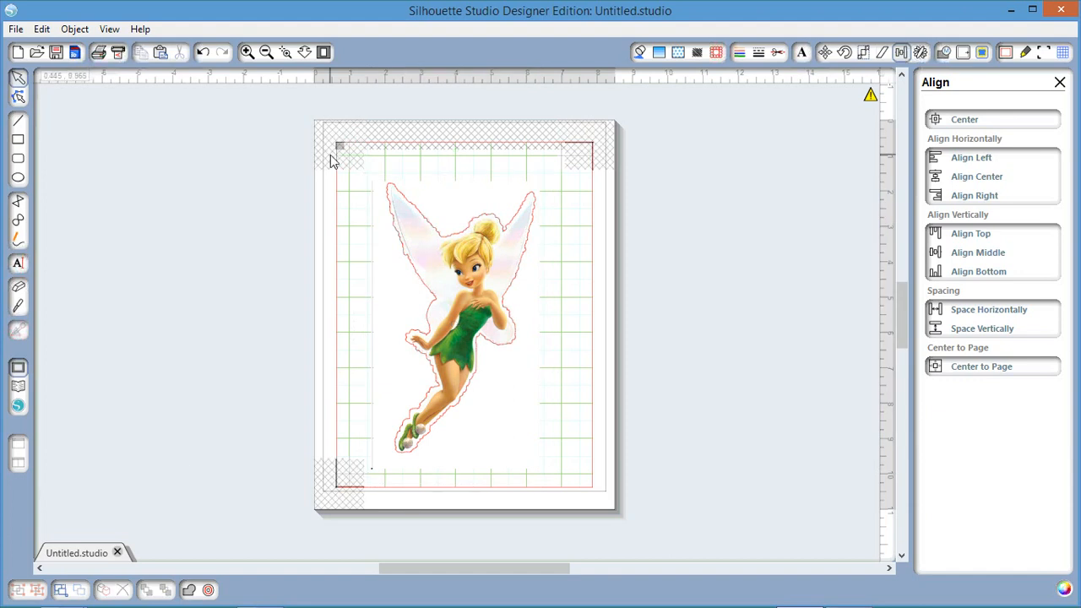
Move the image and outline together to the left of the page, and return only the image to the page
click(432, 332)
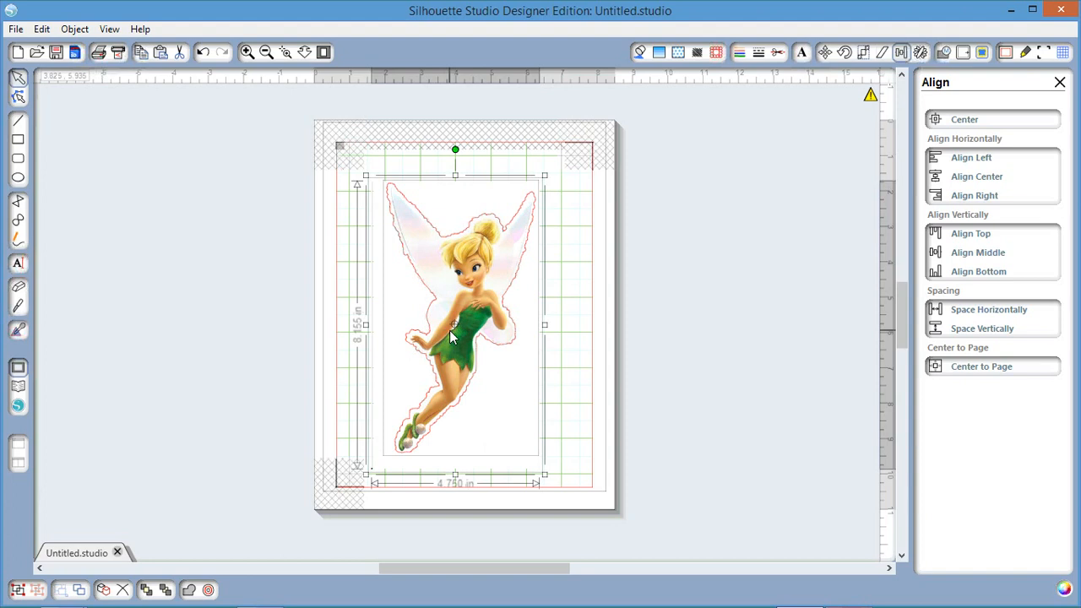
drag(449, 330, 287, 366)
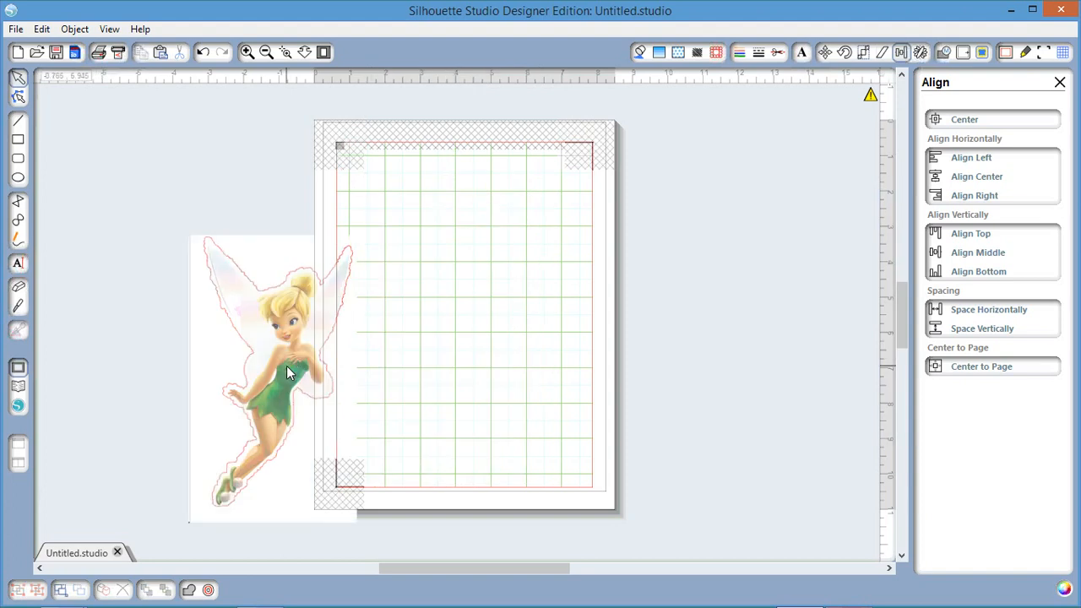
drag(286, 374, 491, 314)
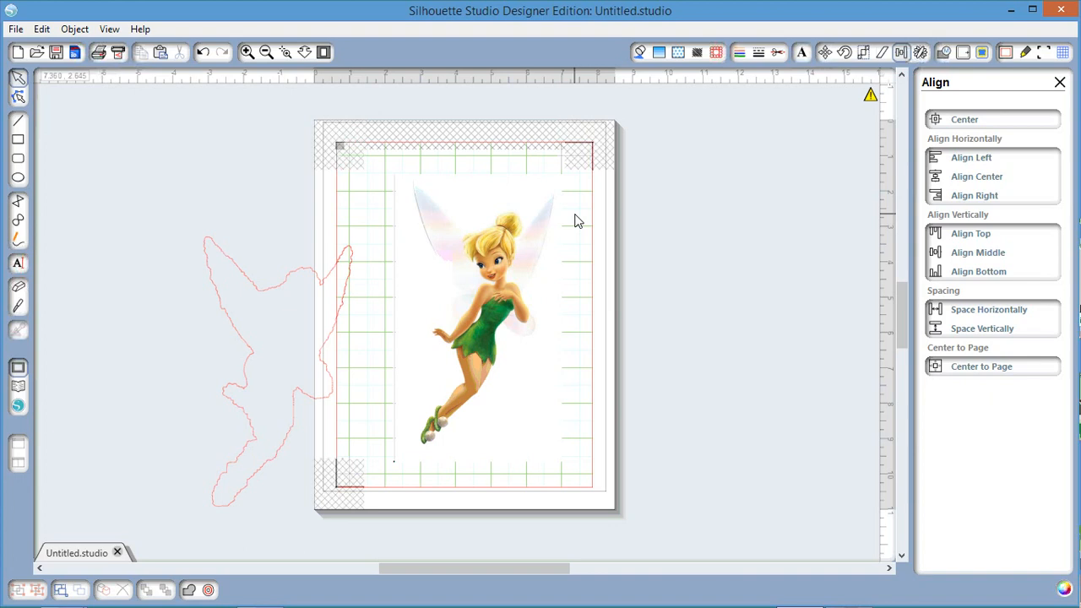
Move the outline back over the Tinkerbell image and nudge it so it evenly surrounds the figure
click(282, 294)
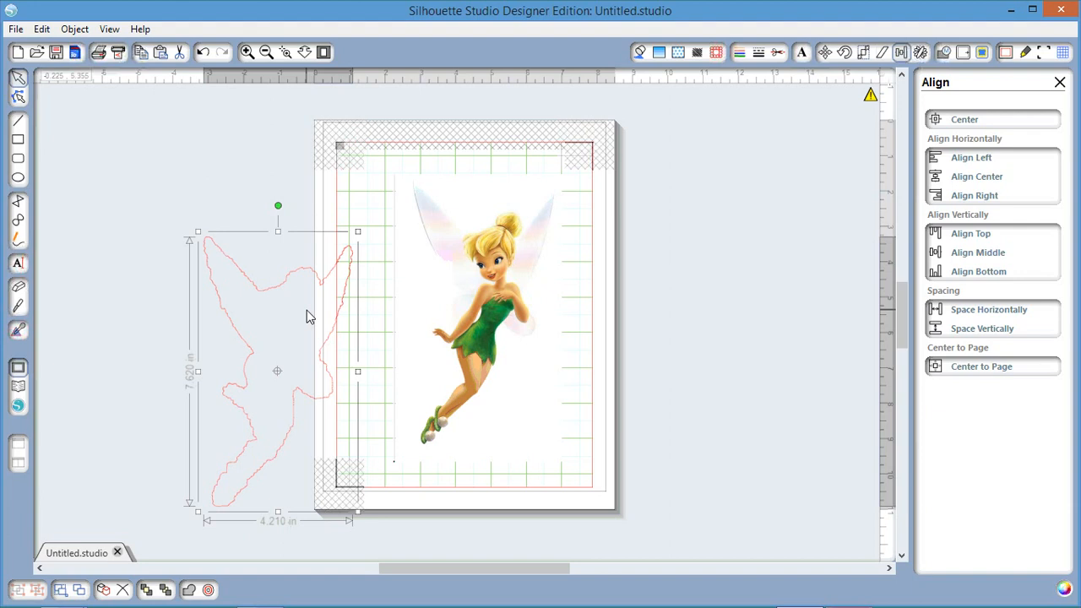
double_click(281, 290)
mouse_move(281, 290)
mouse_down()
mouse_move(429, 290)
mouse_move(496, 231)
mouse_up()
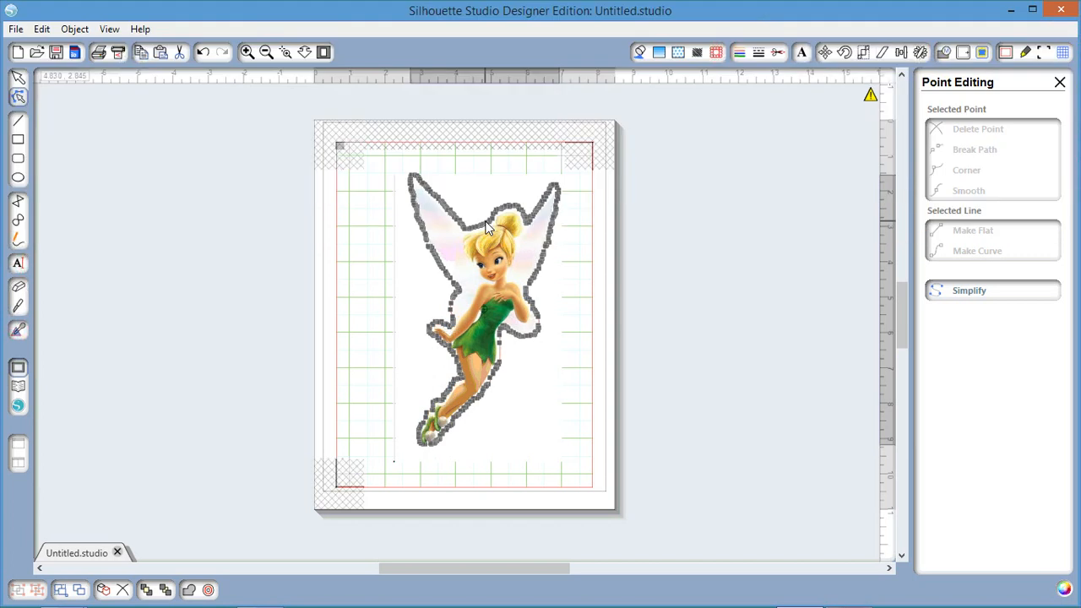
click(458, 219)
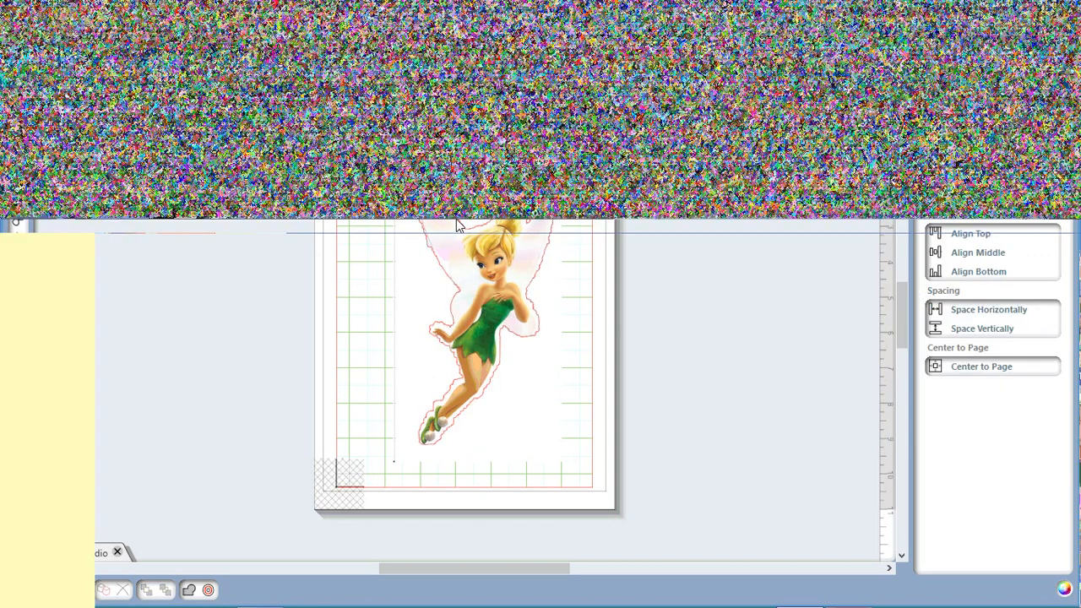
click(456, 221)
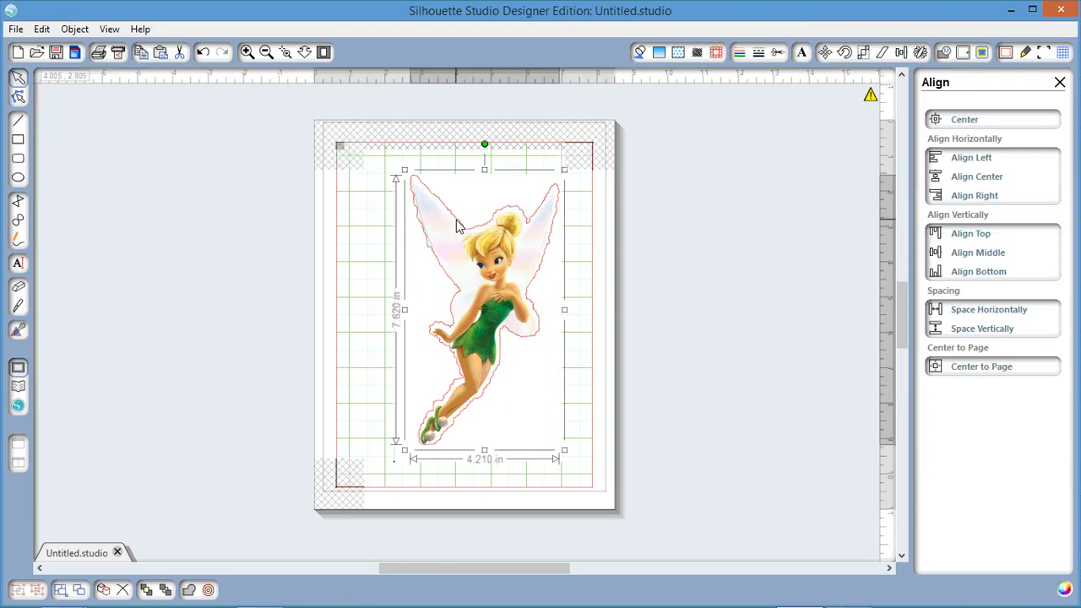
drag(458, 226, 457, 229)
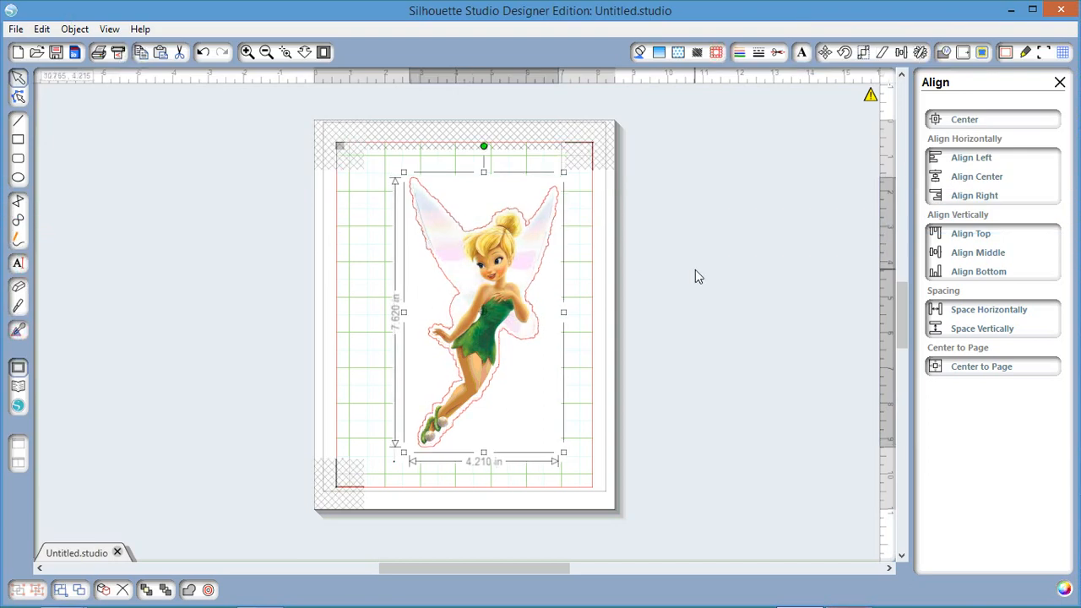
Create an internal offset of the outline at about 0.080 in with round corners
click(963, 51)
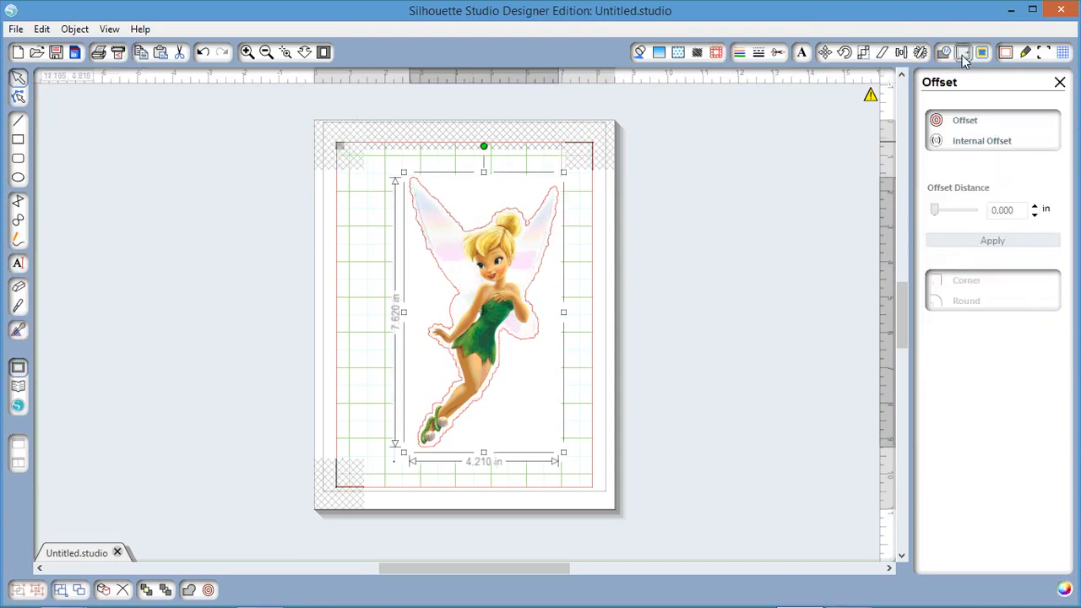
click(937, 141)
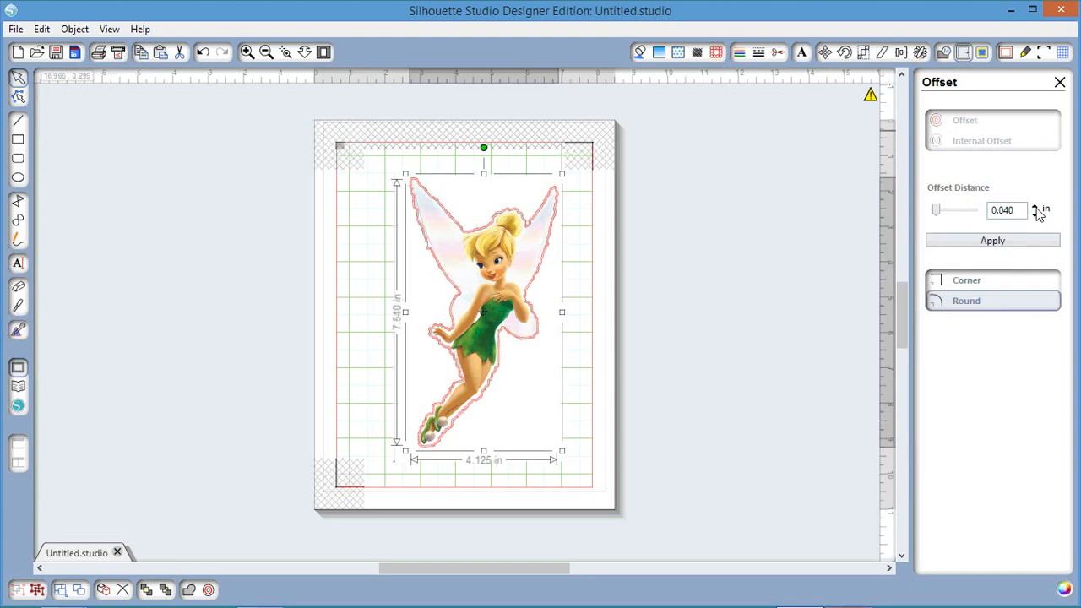
click(1035, 208)
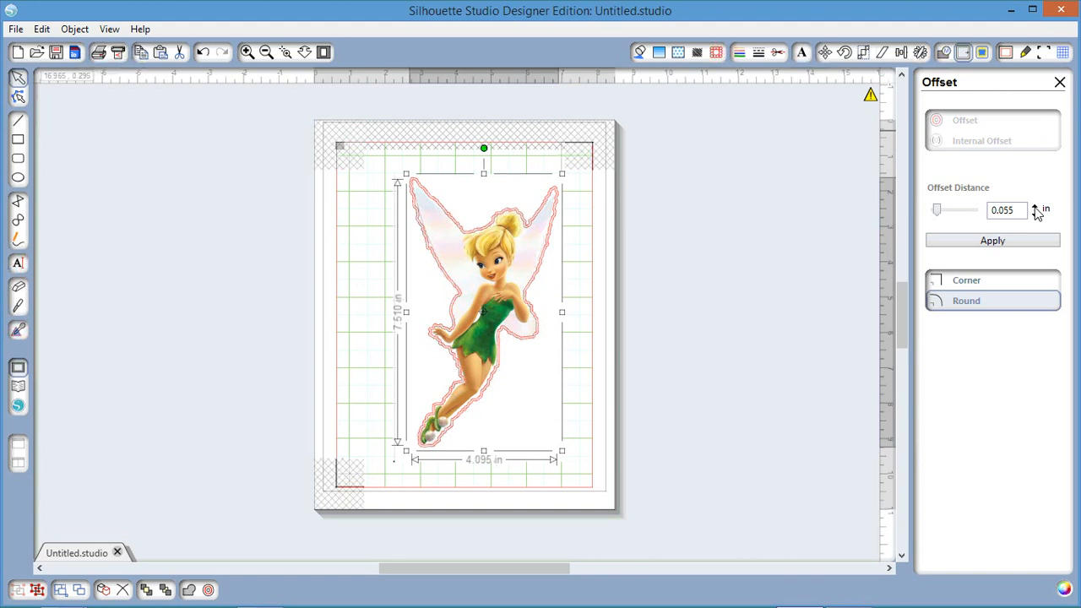
click(1036, 207)
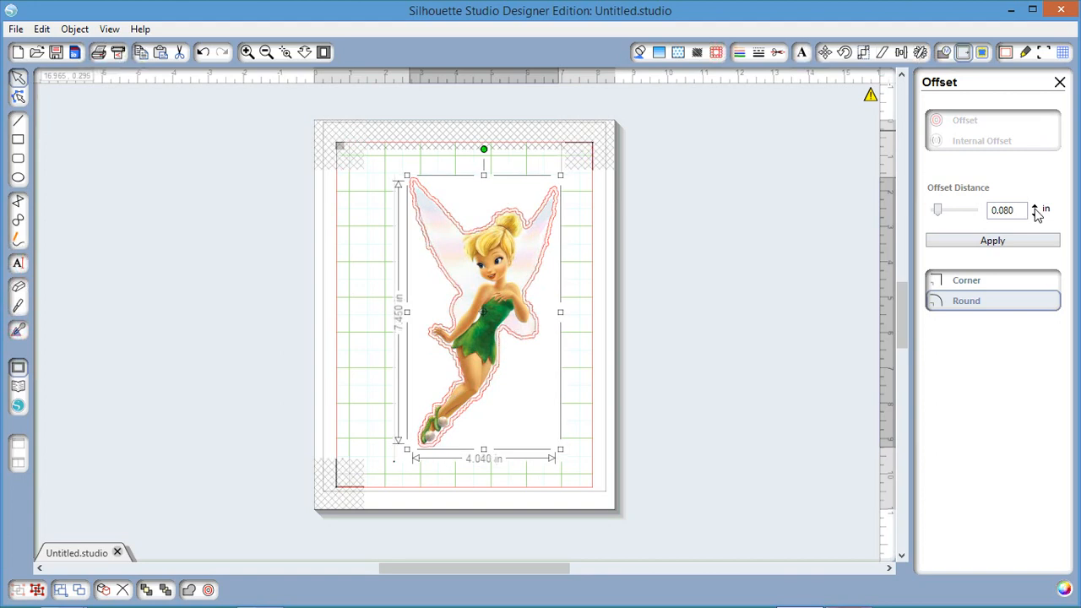
click(1035, 209)
Fill the internal offset shape with turquoise and send it to the back, behind the Tinkerbell image
click(640, 53)
click(933, 403)
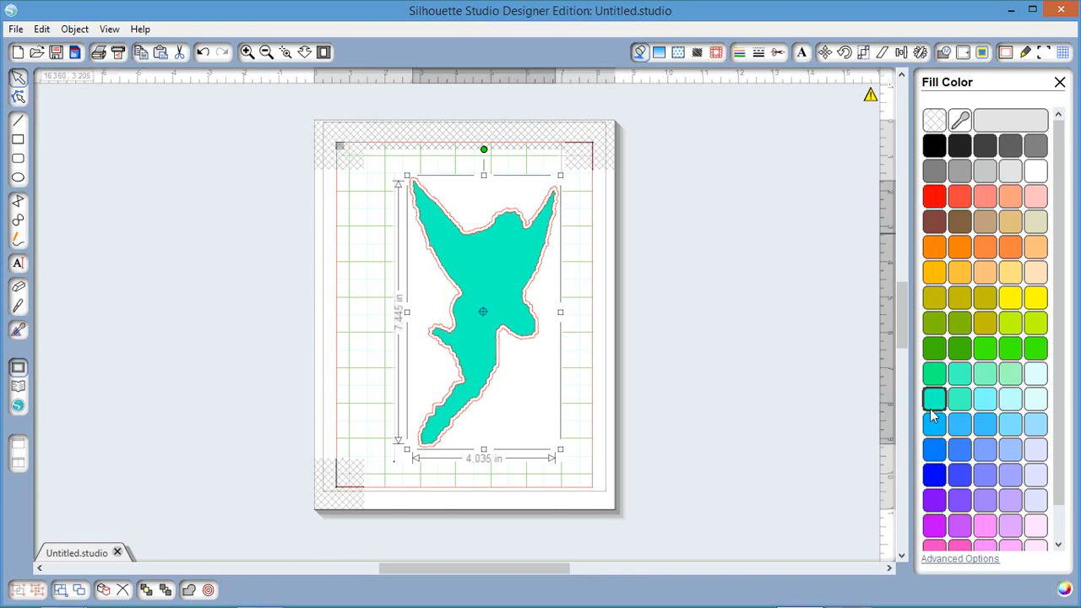
right_click(471, 341)
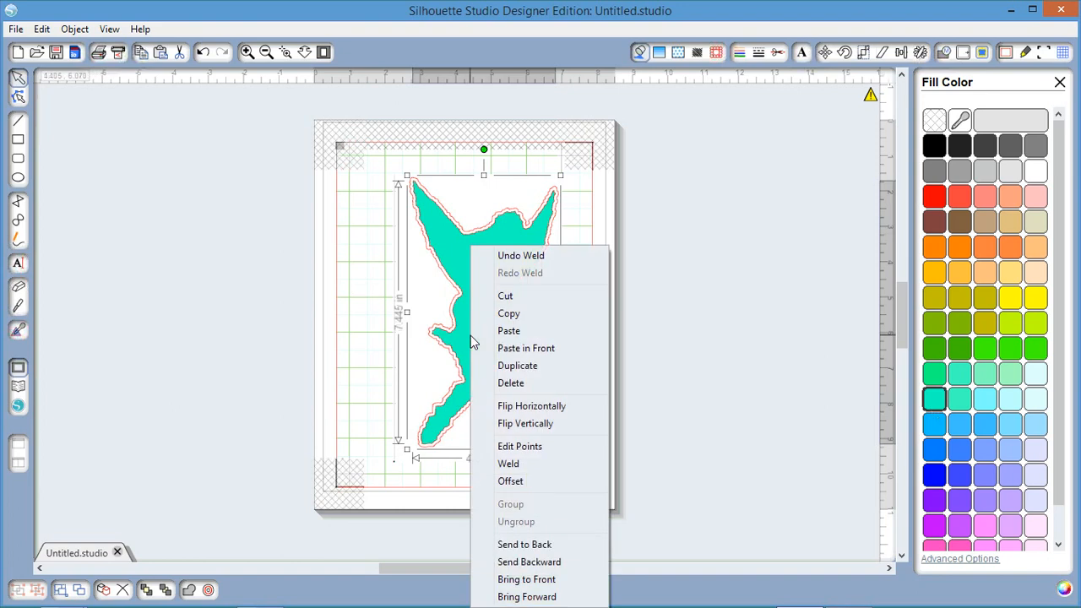
click(506, 545)
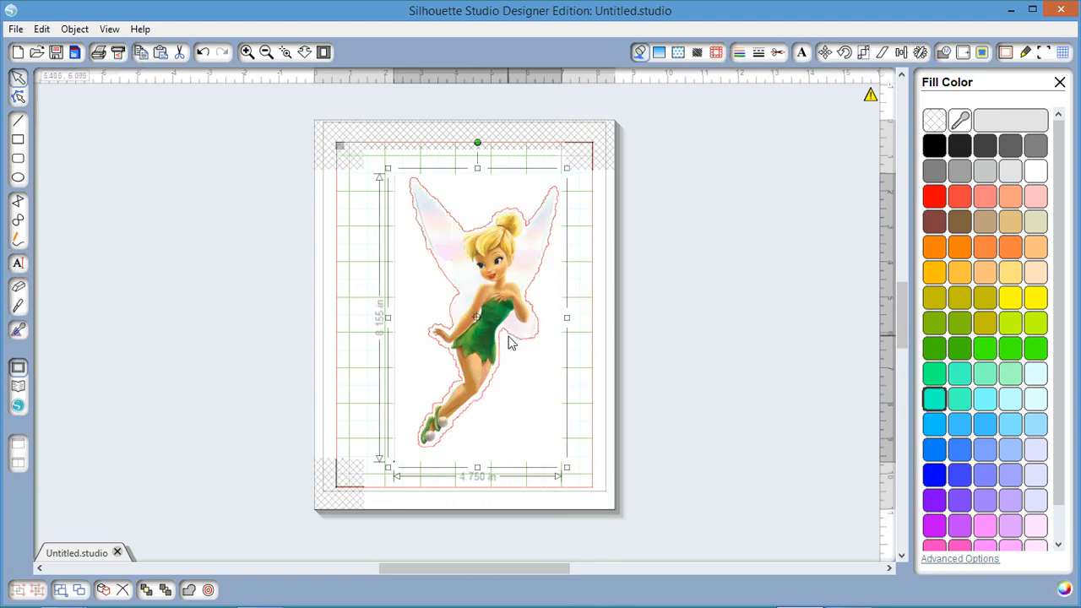
Send the turquoise internal shape behind the Tinkerbell image again
right_click(487, 296)
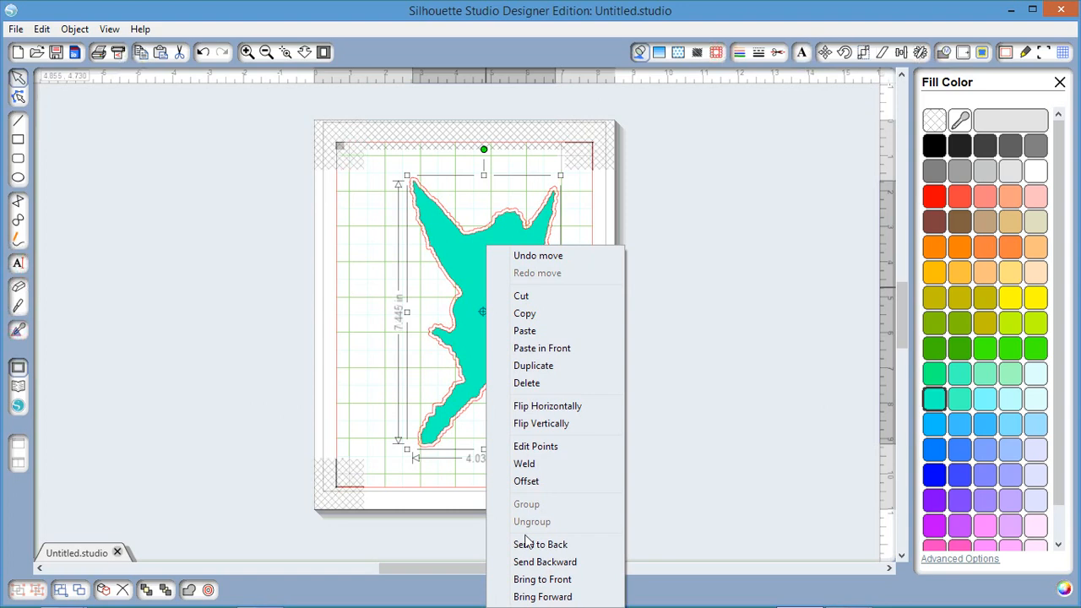
click(532, 544)
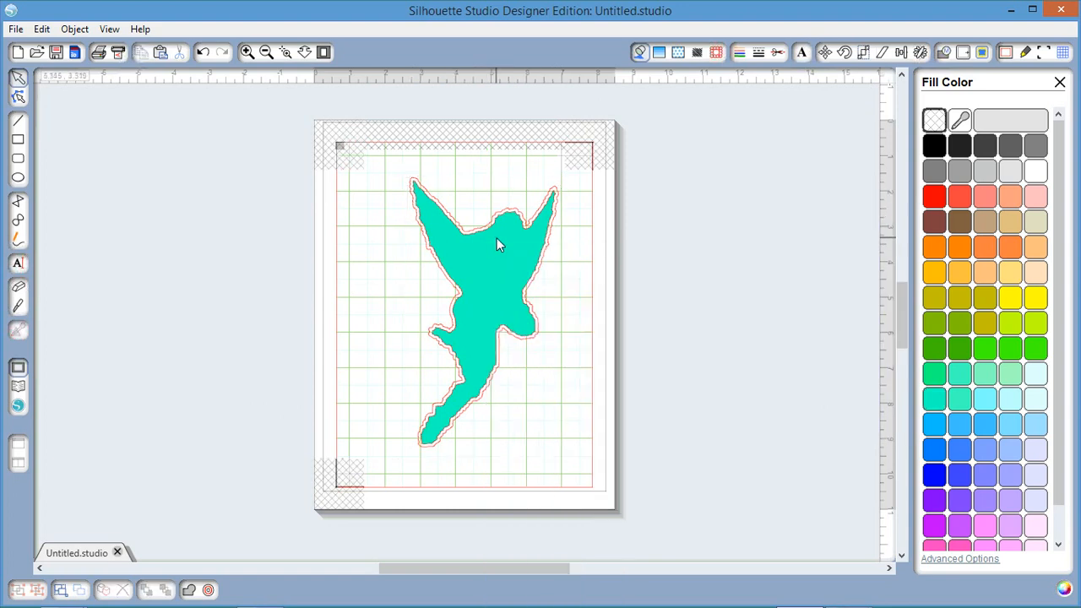
right_click(496, 244)
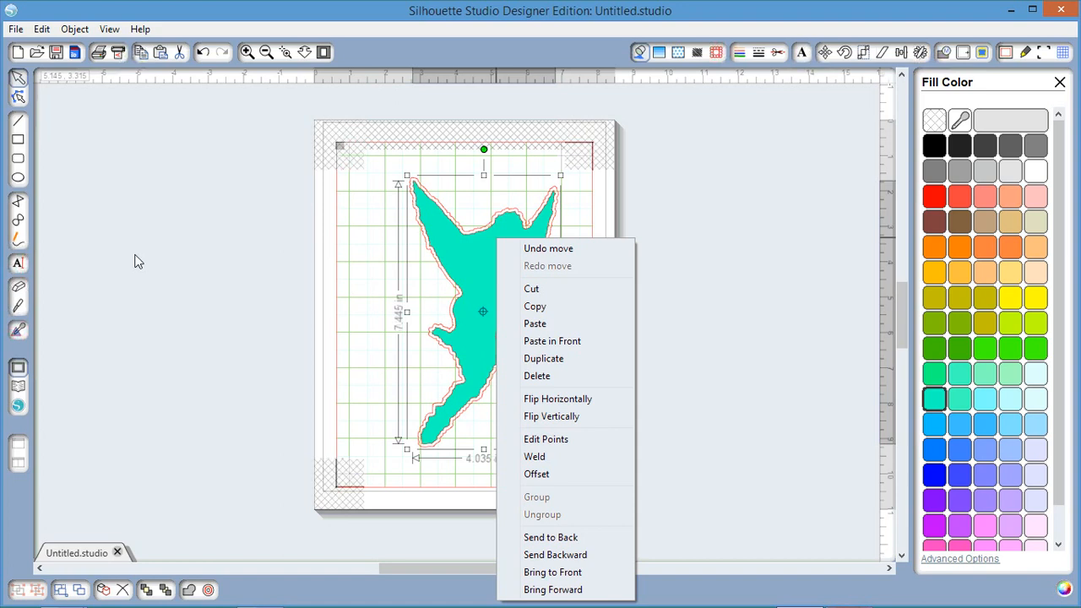
click(299, 227)
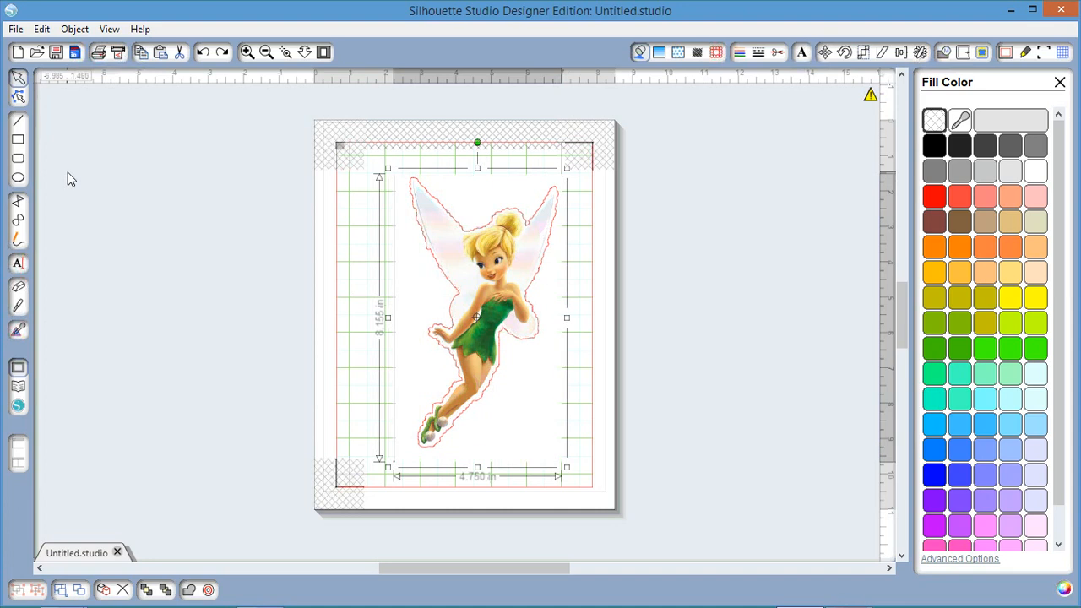
Delete the outer outline and crop the Tinkerbell image to the internal offset shape behind it
click(427, 246)
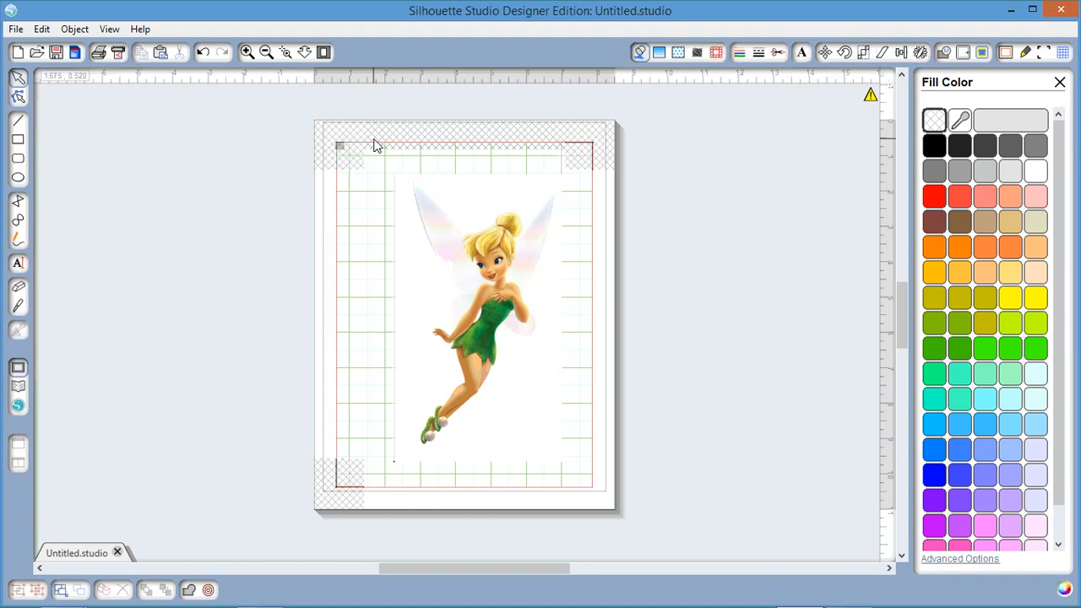
drag(377, 146, 578, 474)
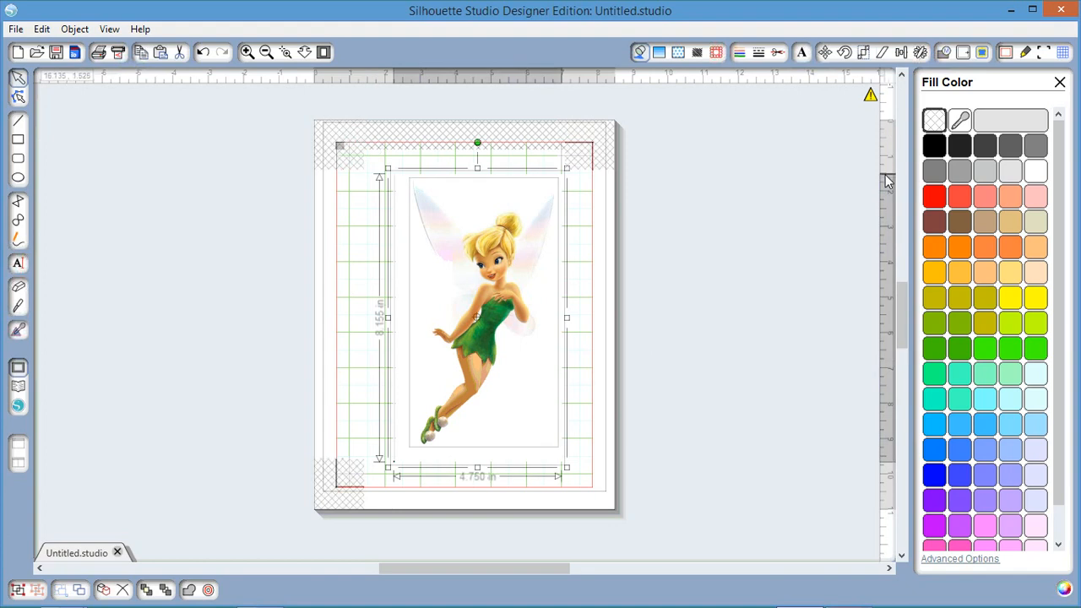
click(944, 53)
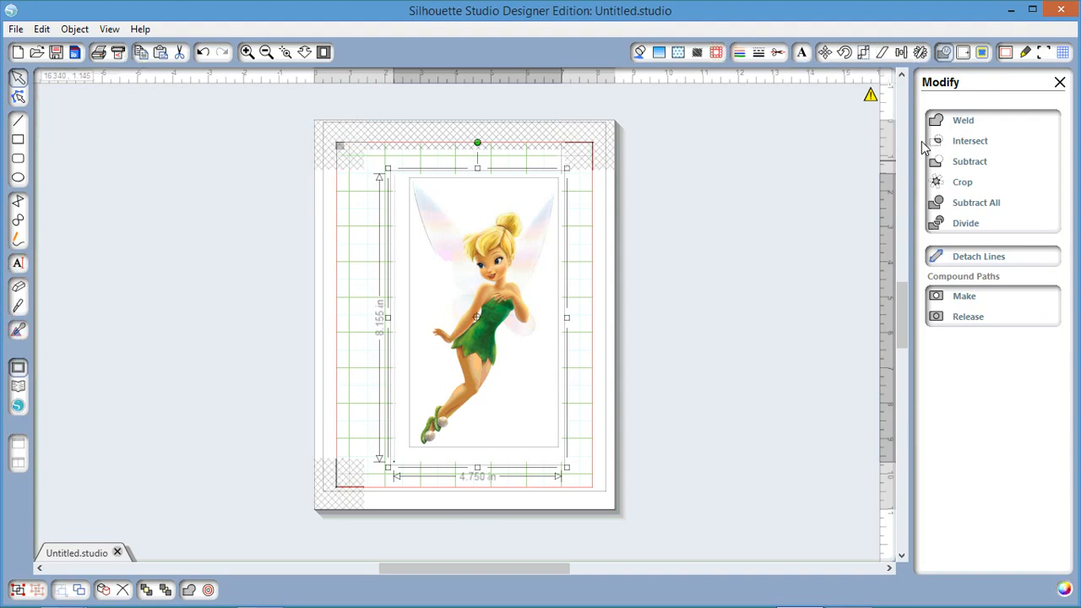
click(934, 182)
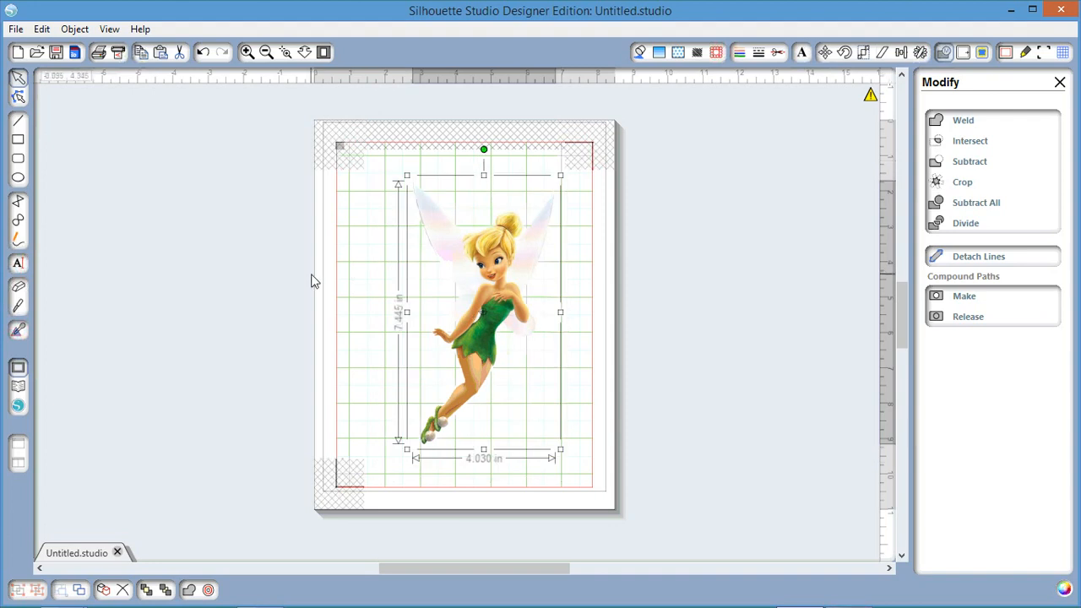
click(393, 282)
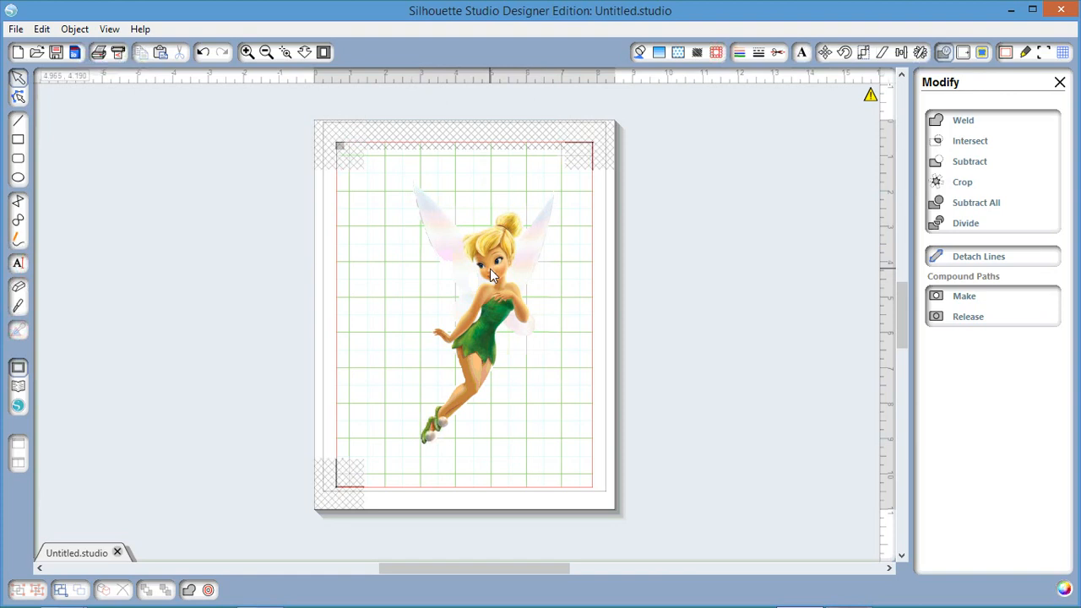
Move the cropped Tinkerbell off the page to inspect its edges and return it to the page
drag(490, 268, 717, 283)
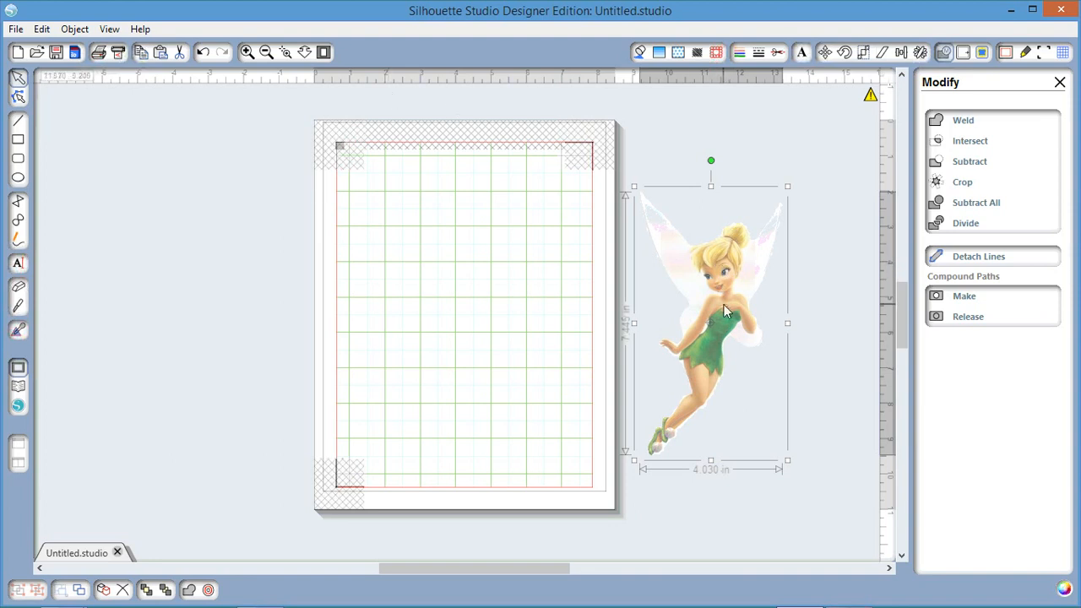
drag(723, 305, 488, 301)
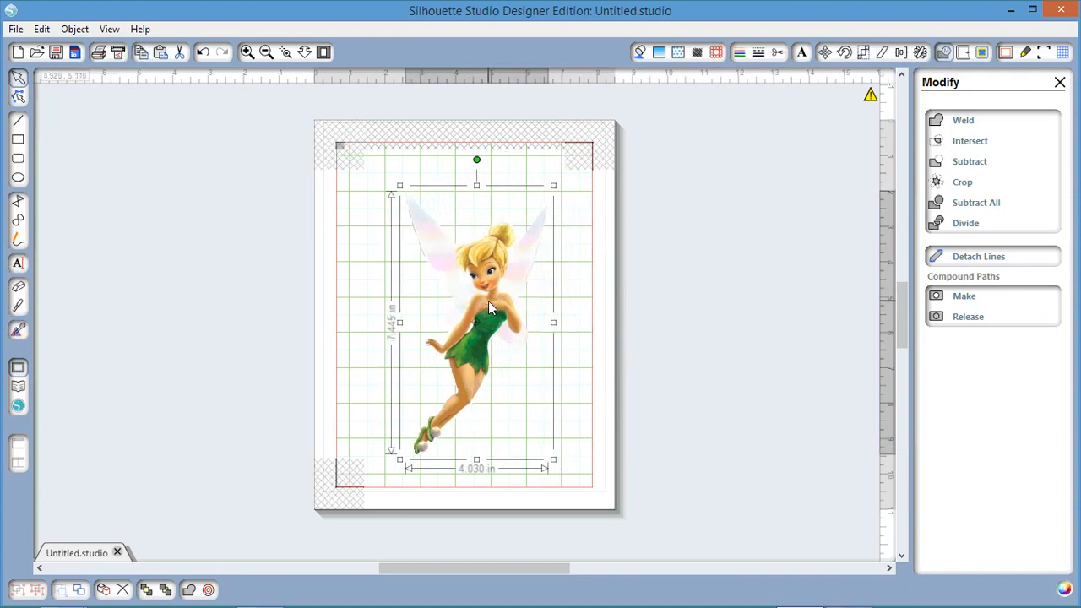
click(300, 266)
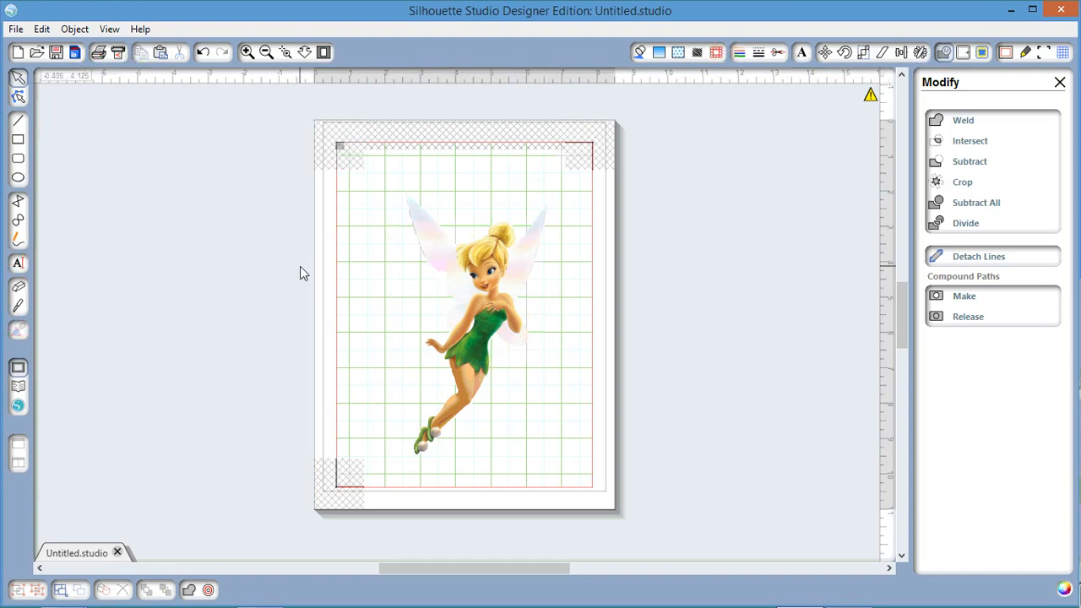
Set the cropped Tinkerbell's cut style to No Cut
click(483, 287)
click(778, 54)
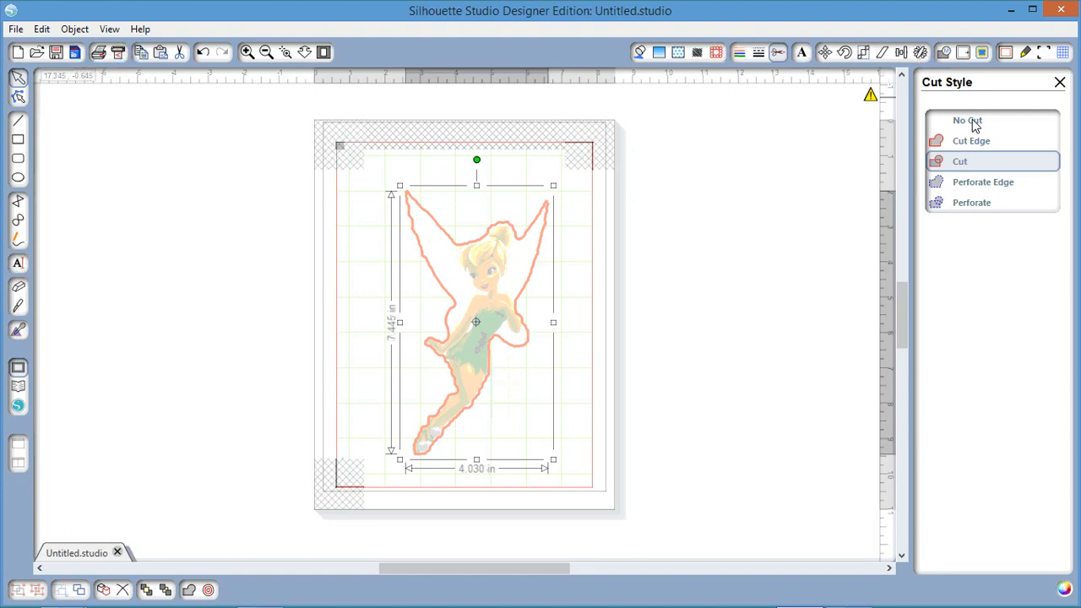
click(969, 122)
Apply a round-cornered internal offset to the Tinkerbell image, raising the distance beyond 0.055 in
click(640, 52)
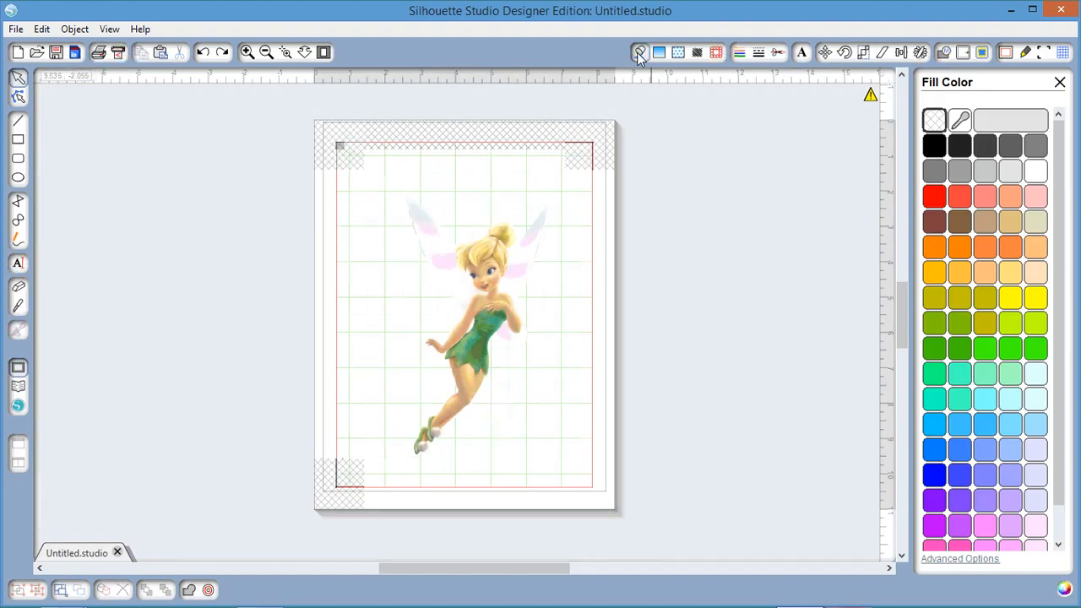
click(513, 306)
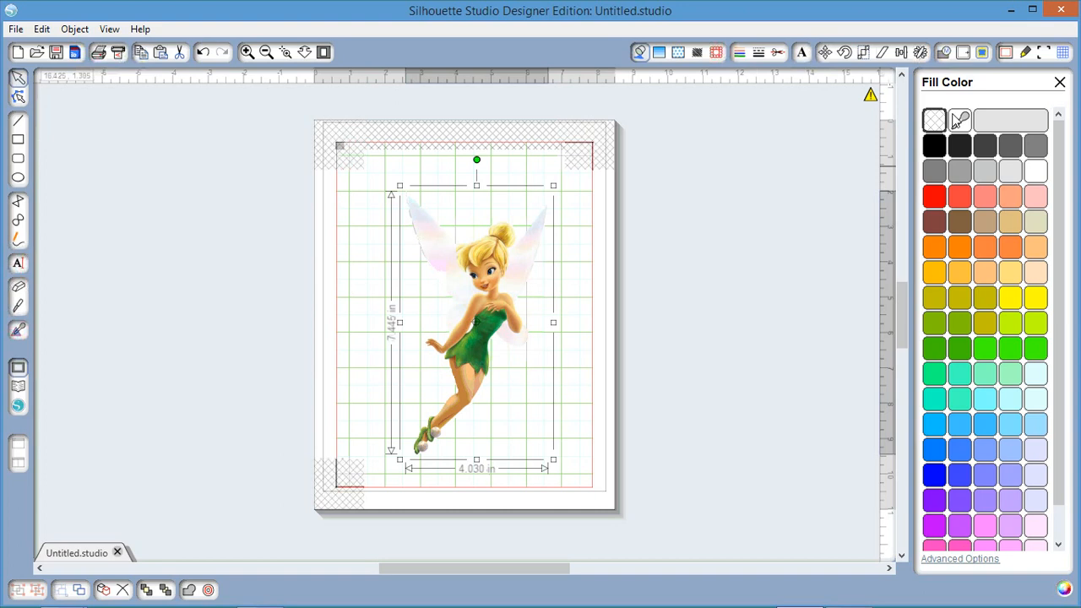
click(964, 53)
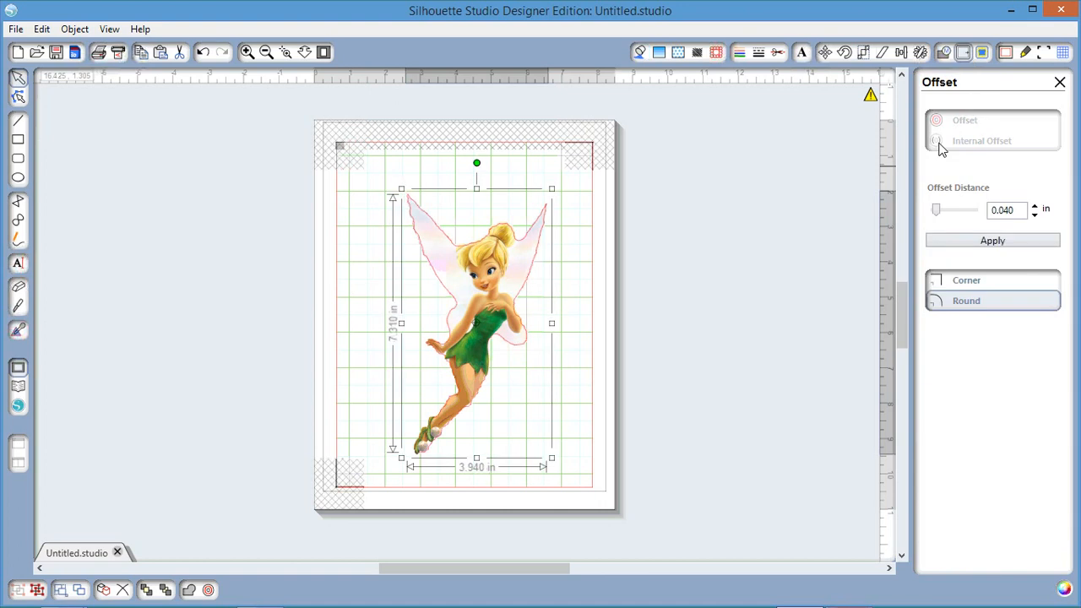
click(1035, 208)
click(1036, 208)
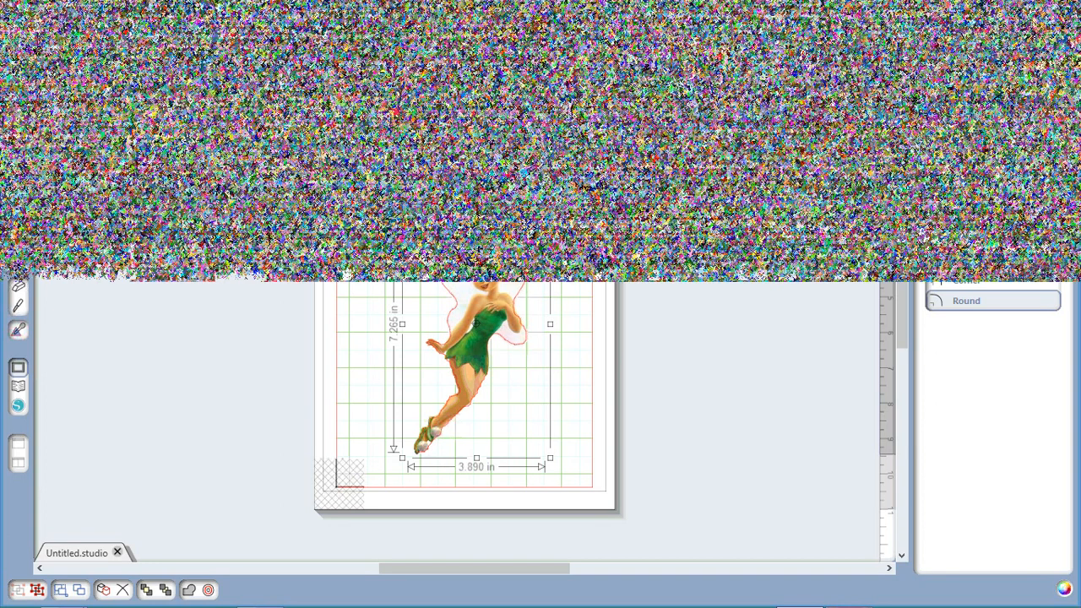
click(1035, 208)
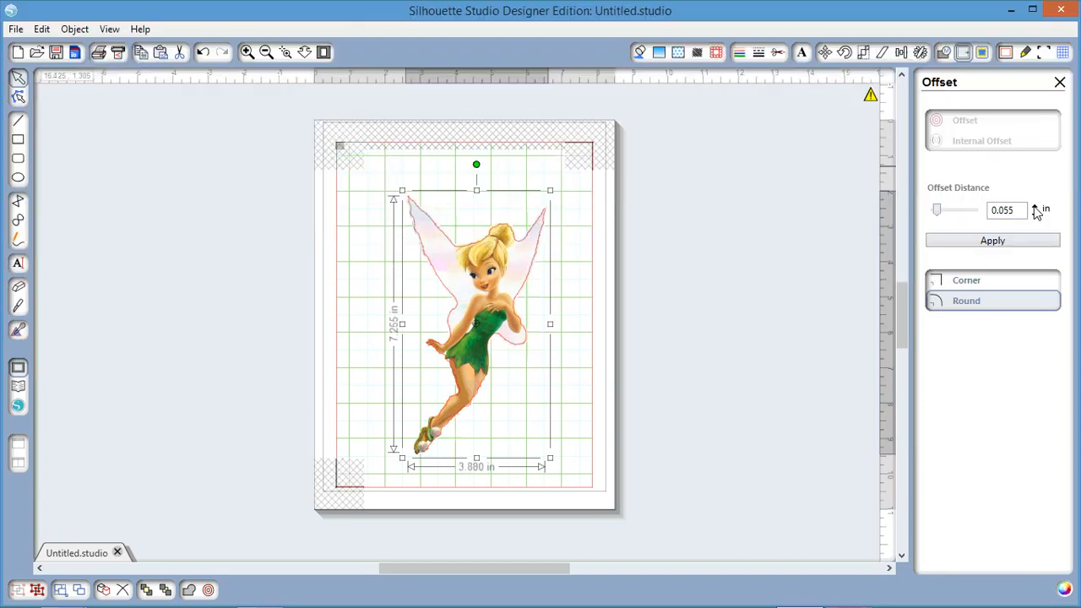
click(1035, 208)
click(983, 242)
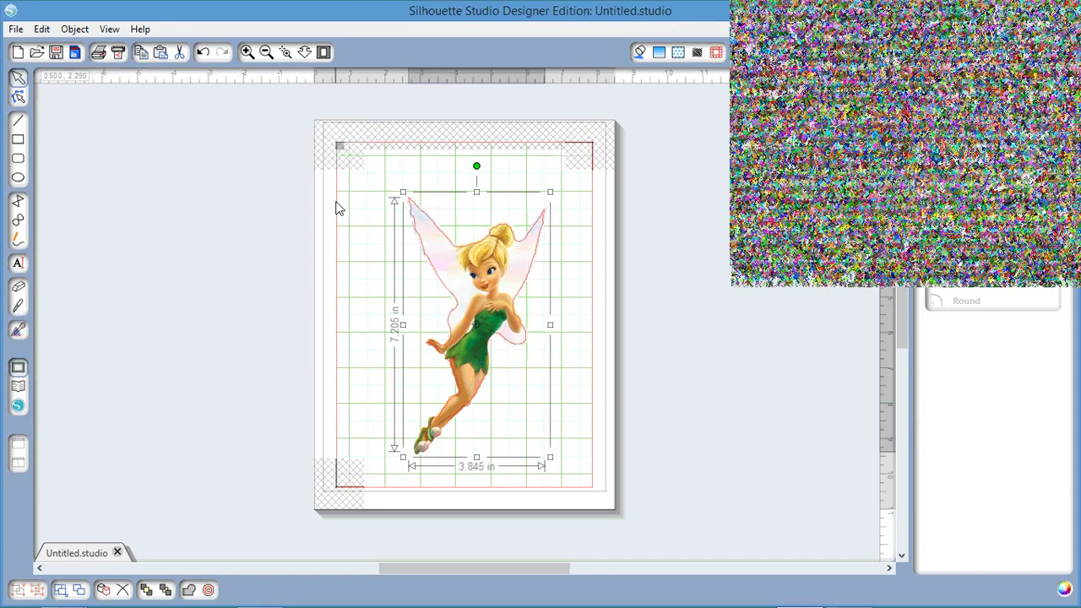
Crop the Tinkerbell image to the internal offset shape and undo the crop
drag(337, 208, 566, 467)
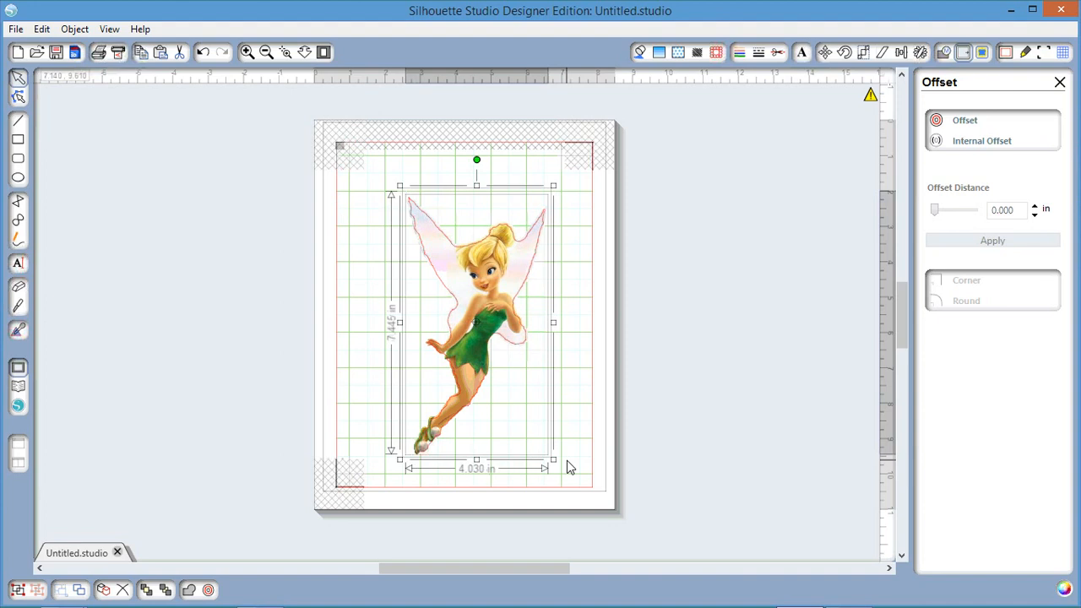
click(944, 52)
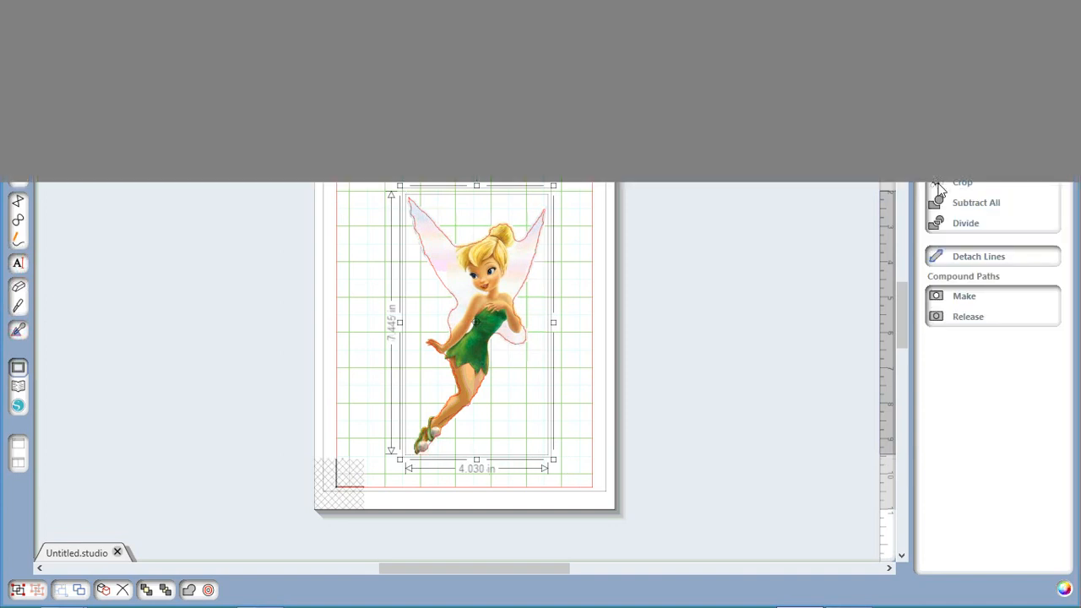
click(939, 186)
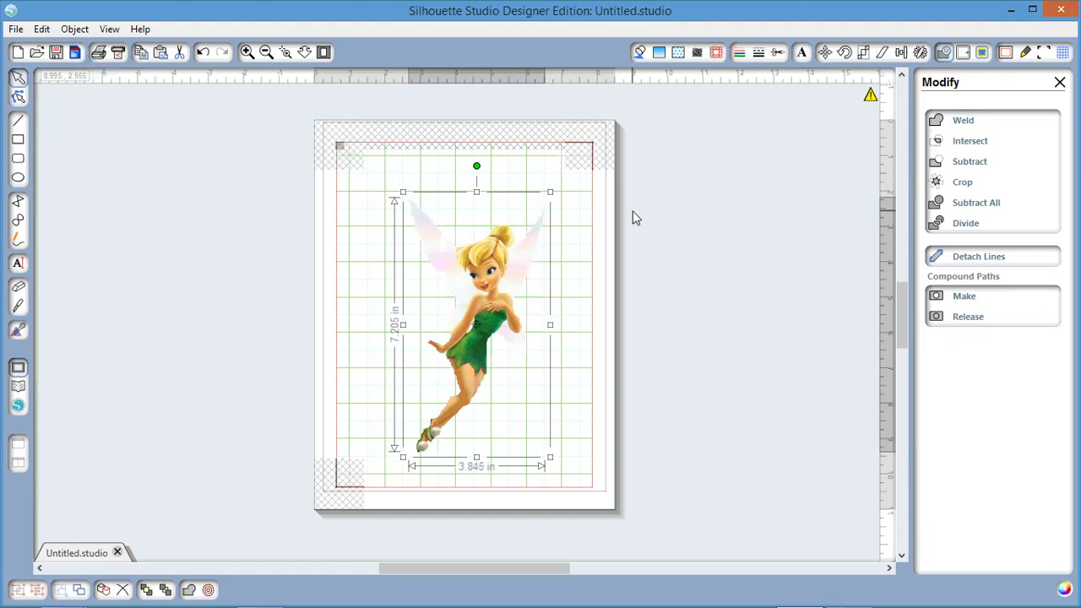
key(ctrl+z)
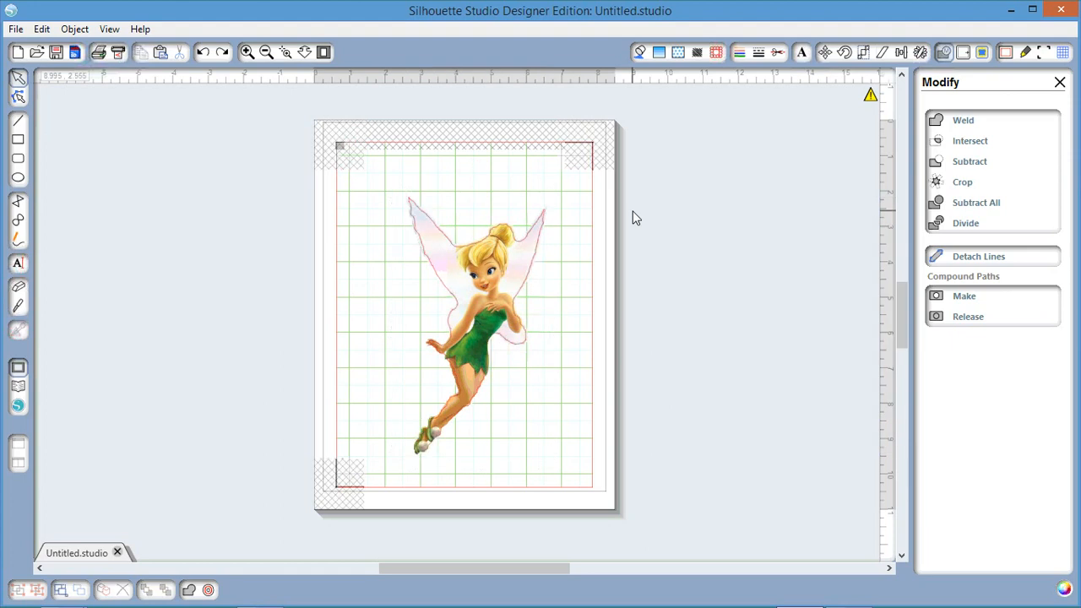
Remove the internal offset line and move the Tinkerbell image off the page and back
click(515, 213)
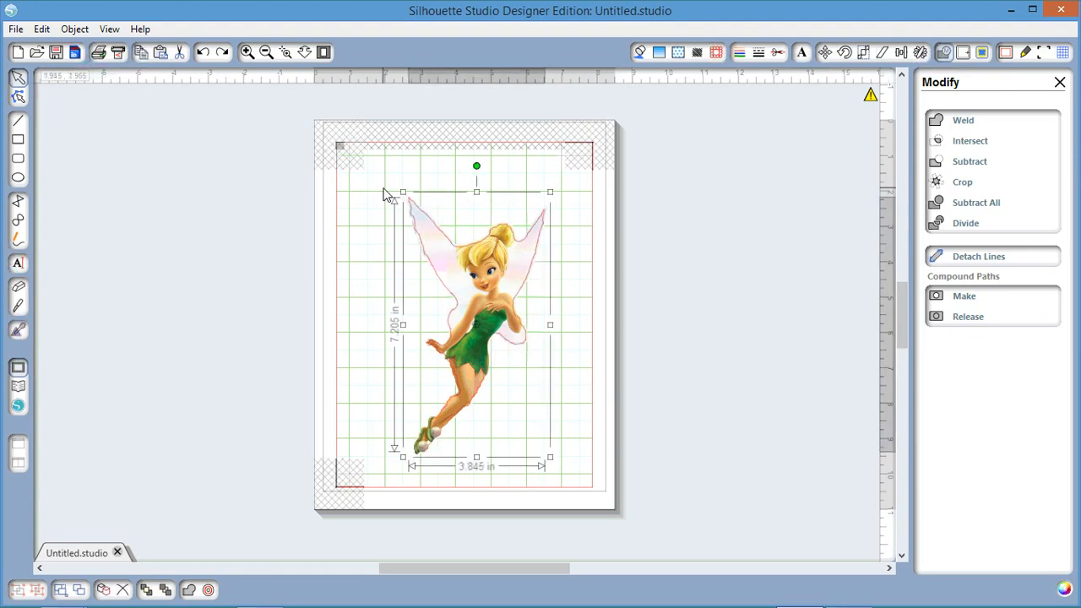
drag(384, 194, 382, 192)
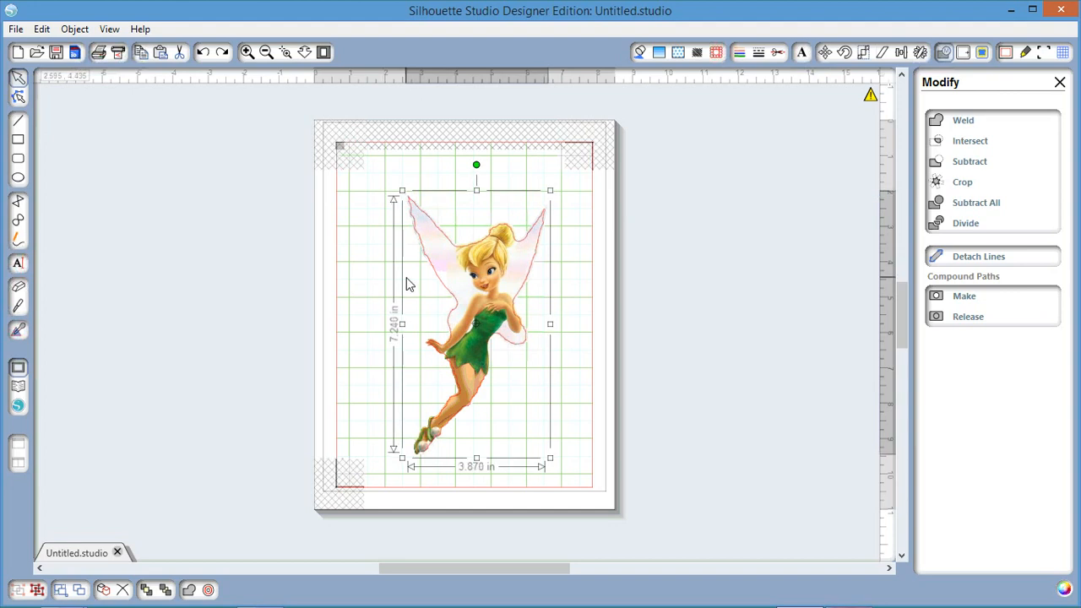
drag(406, 284, 243, 285)
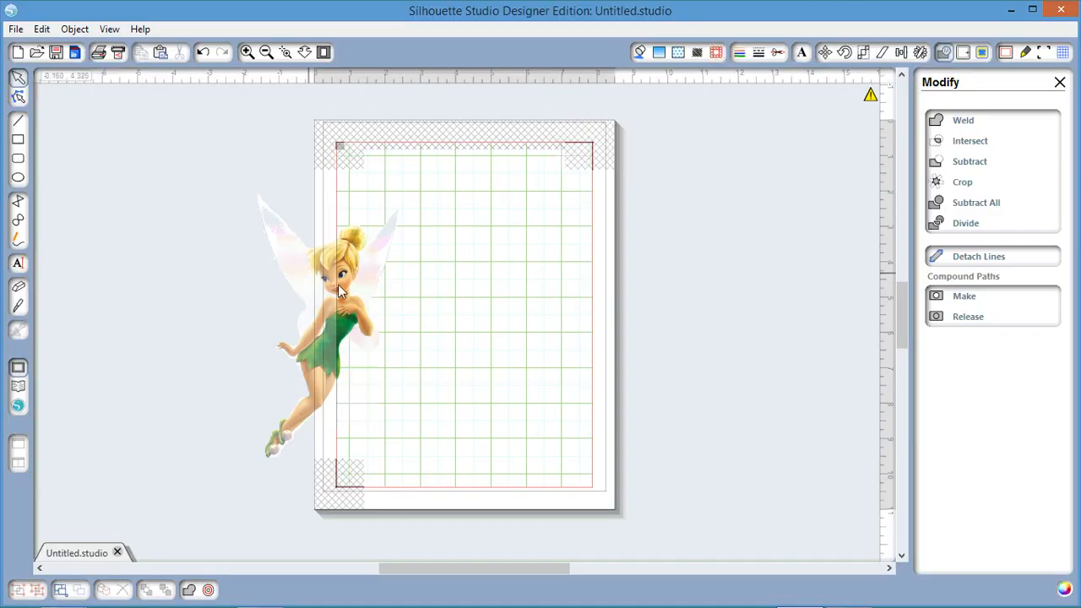
drag(340, 291, 496, 281)
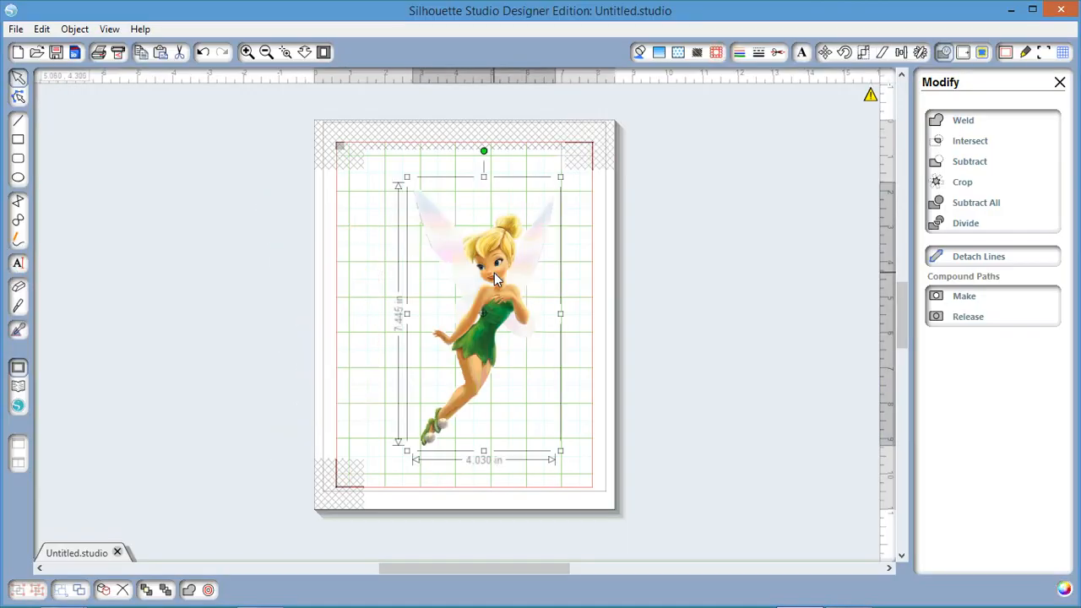
Create a round-cornered outer offset of 0.050 in around the Tinkerbell image
click(962, 52)
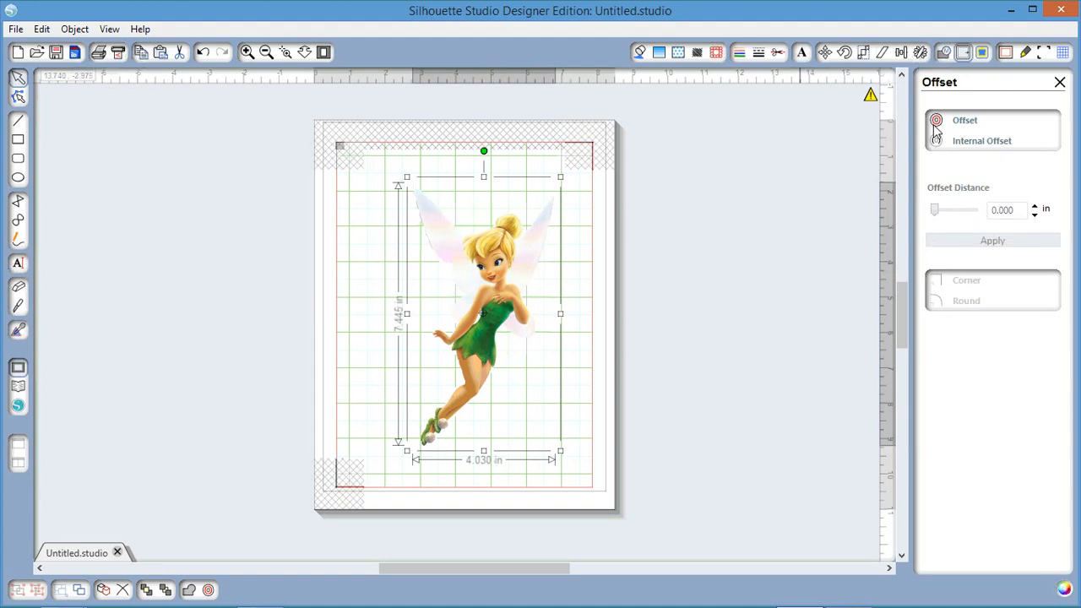
click(936, 122)
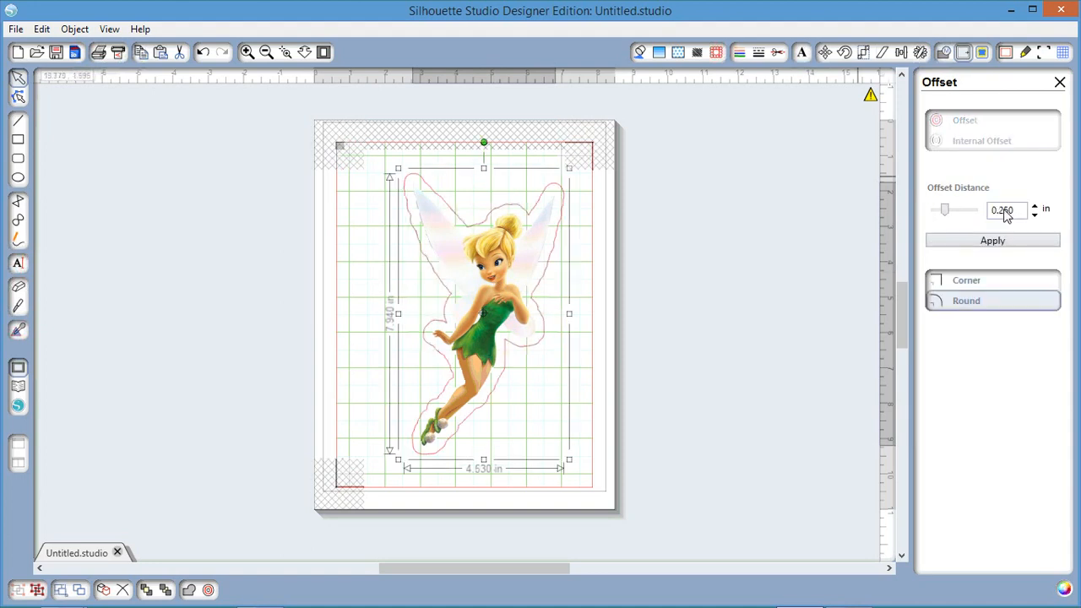
key(BackSpace)
text(0)
key(Tab)
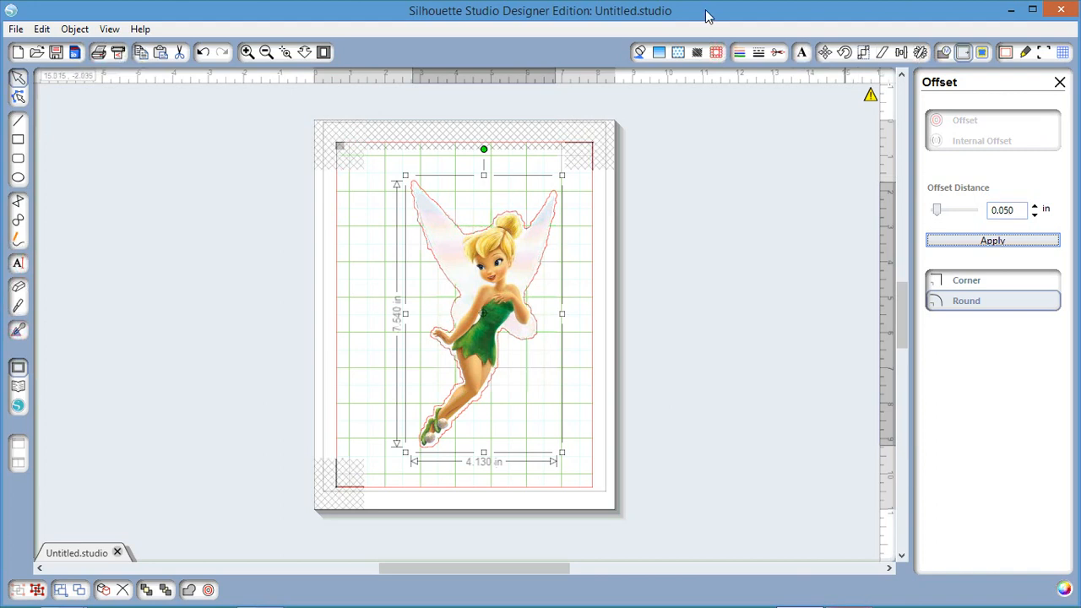
Fill the outer offset shape with white and move the Tinkerbell image off the page beside it
click(658, 52)
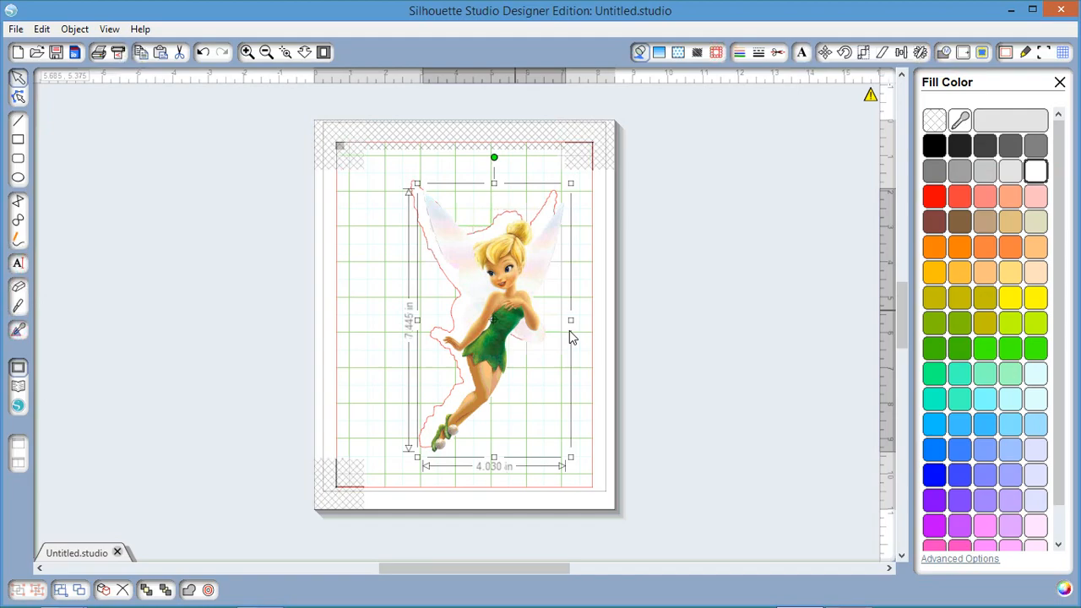
drag(569, 331, 714, 362)
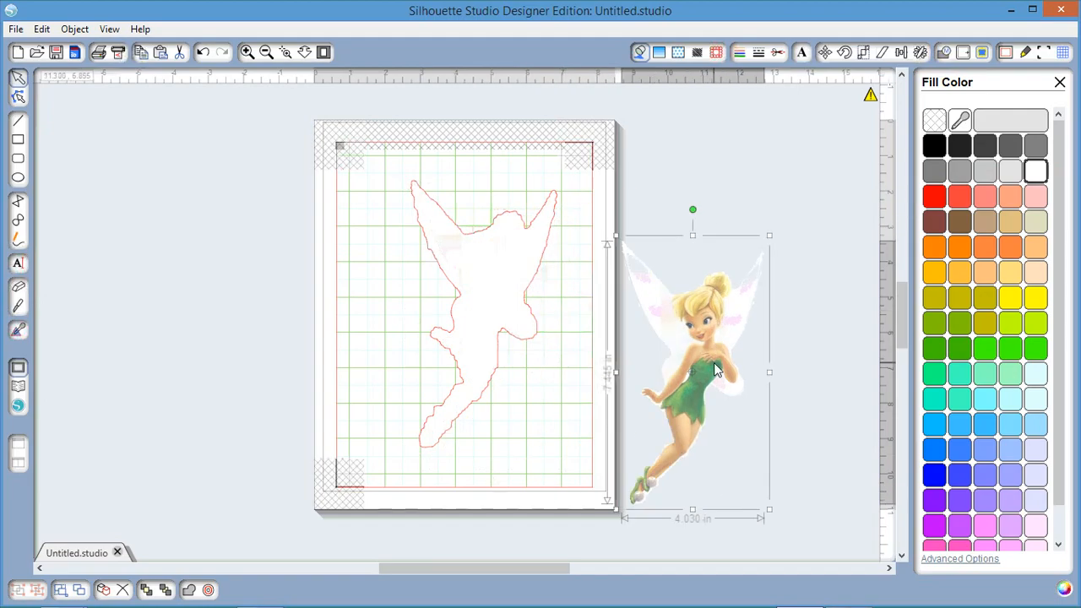
Simplify the points of the white offset shape repeatedly to smooth its outline
click(471, 237)
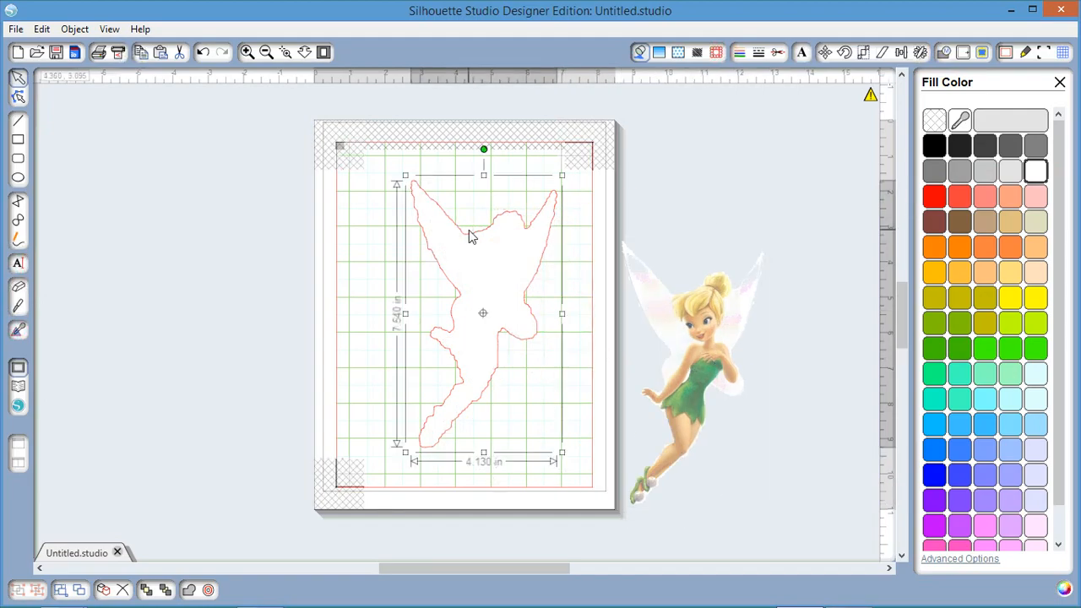
click(944, 55)
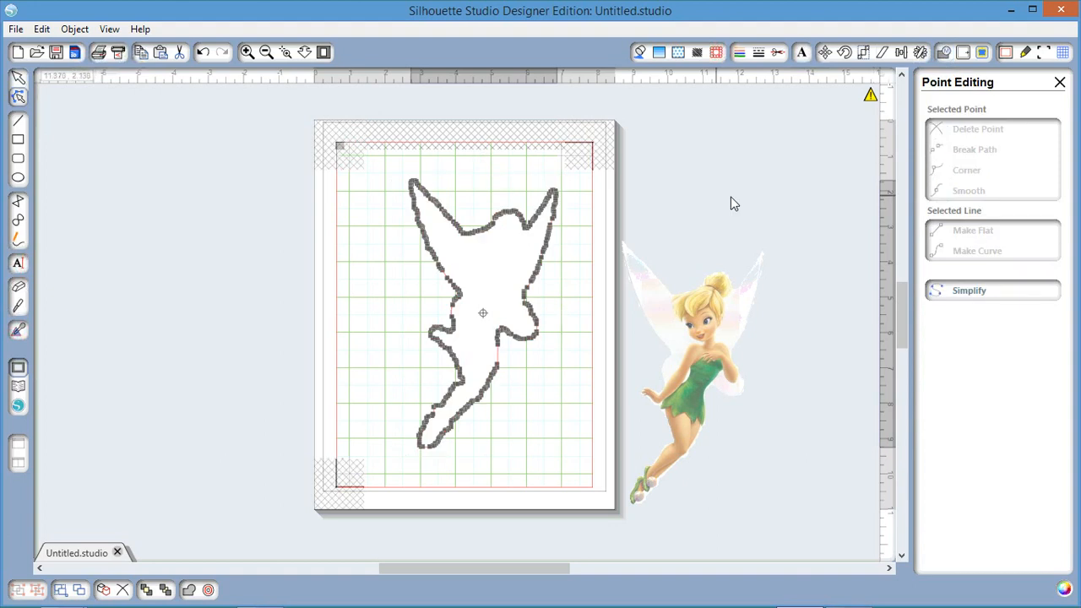
click(973, 291)
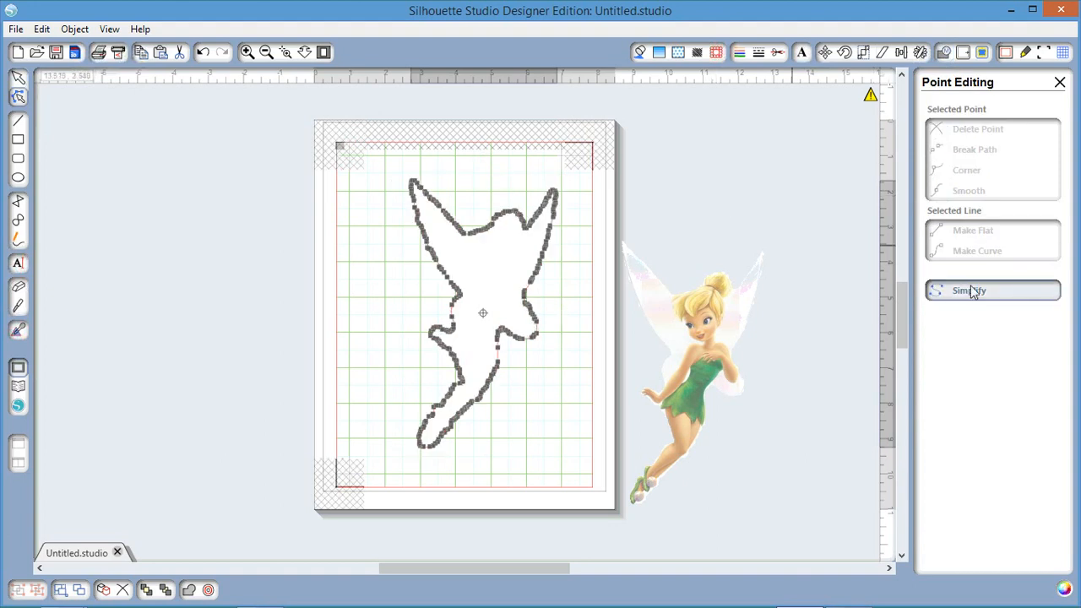
click(971, 288)
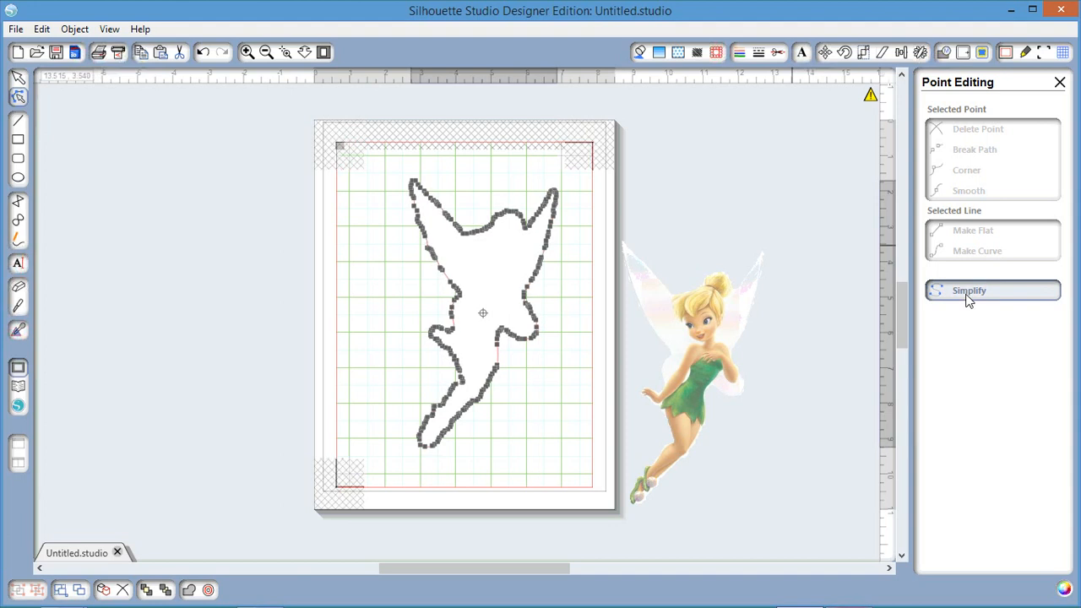
click(968, 297)
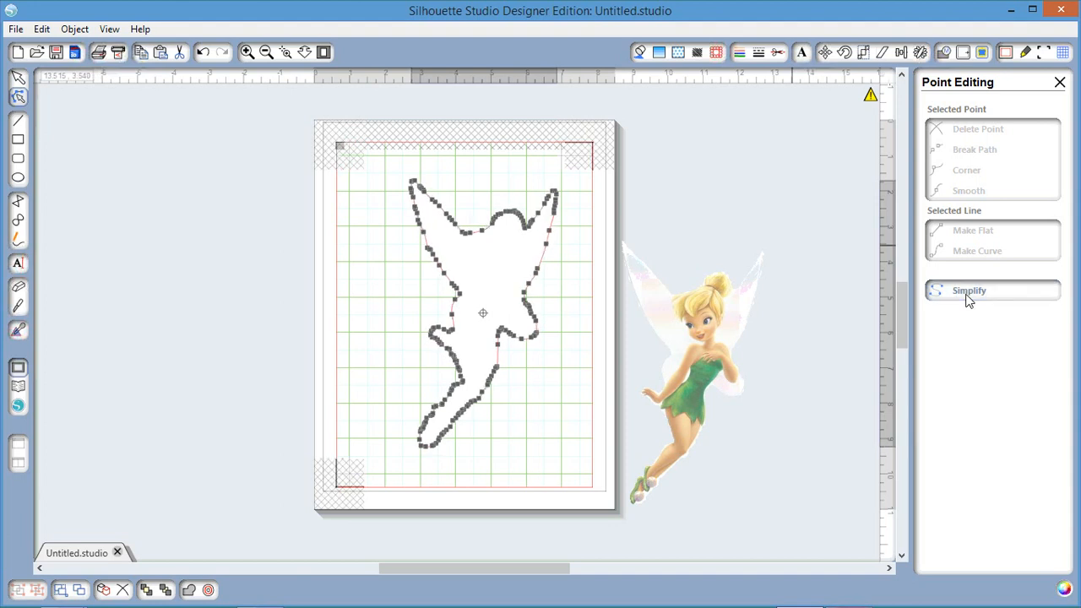
click(968, 300)
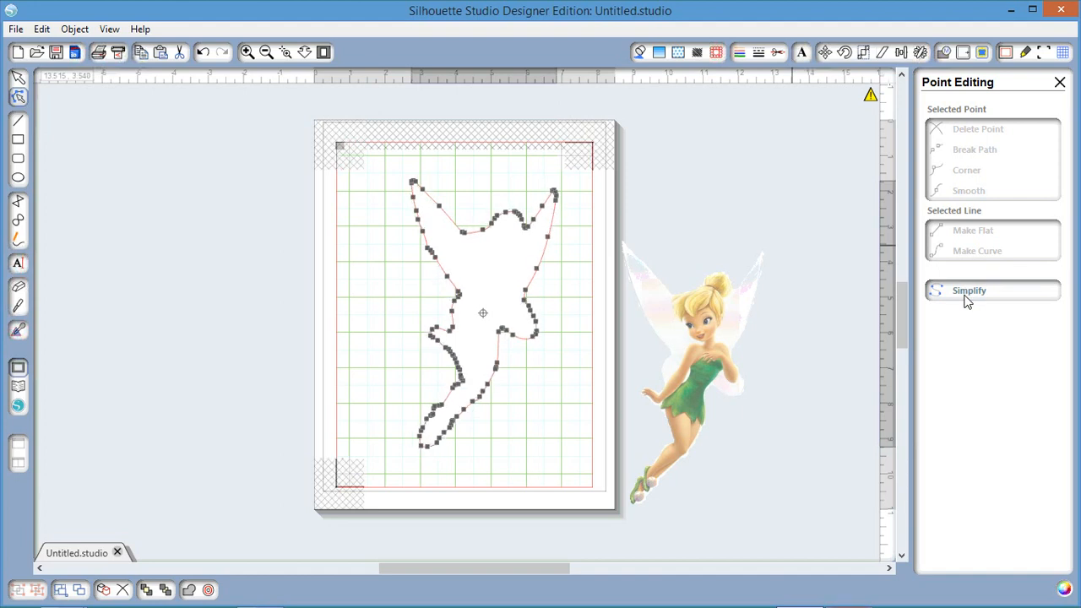
click(583, 385)
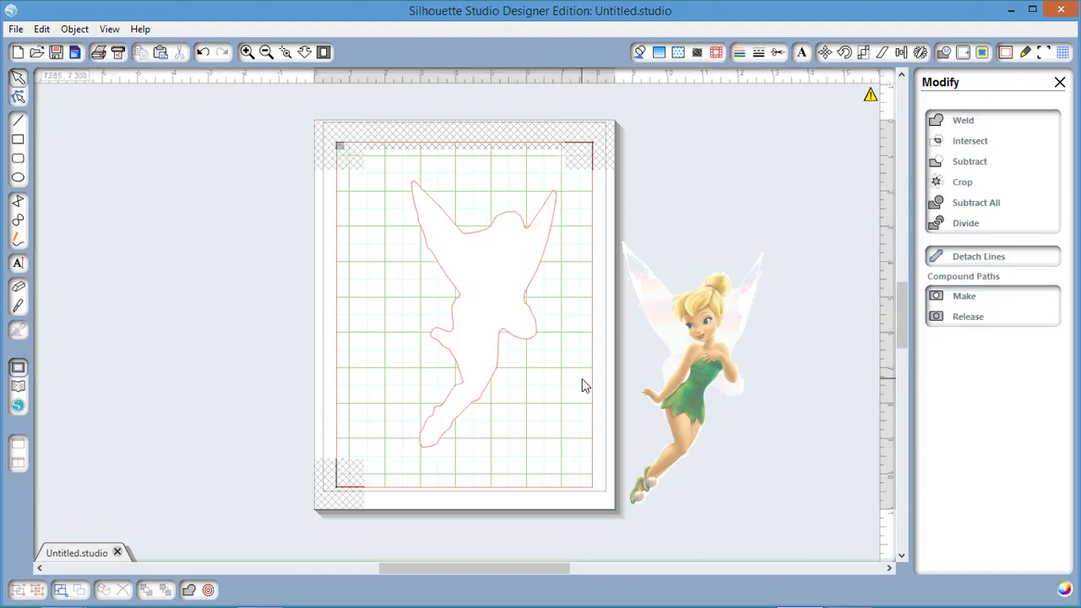
Move the Tinkerbell image back onto the page, positioned by eye inside the white offset shape
click(673, 379)
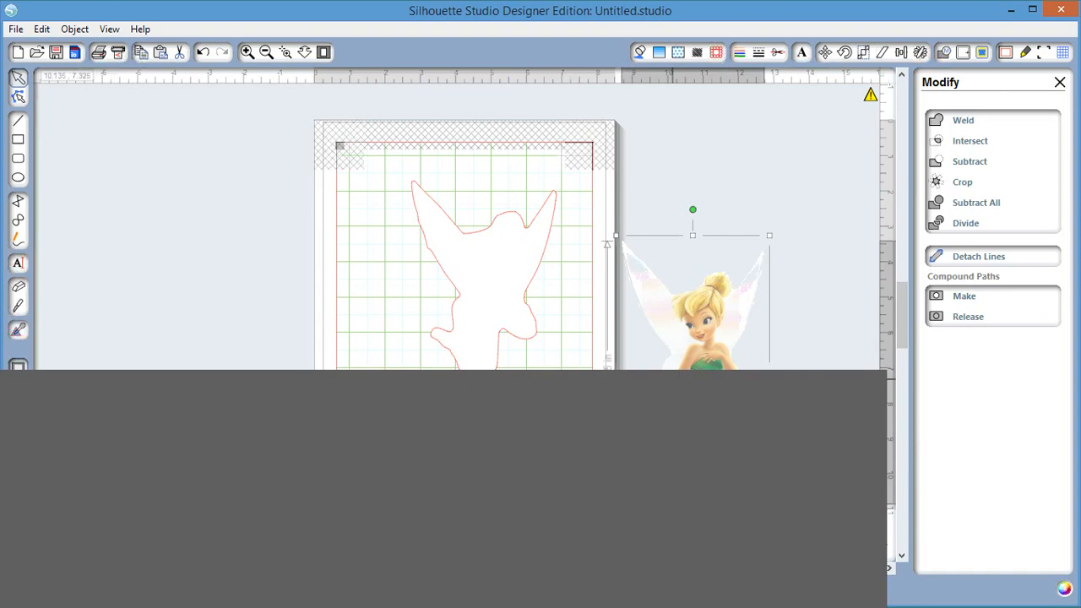
drag(674, 385, 463, 325)
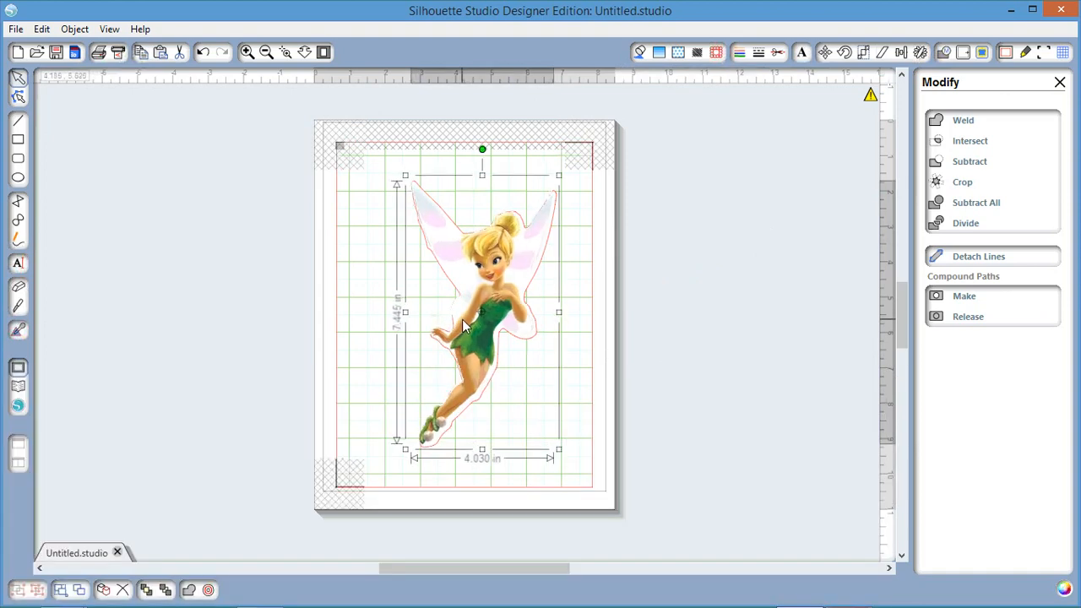
drag(463, 325, 465, 329)
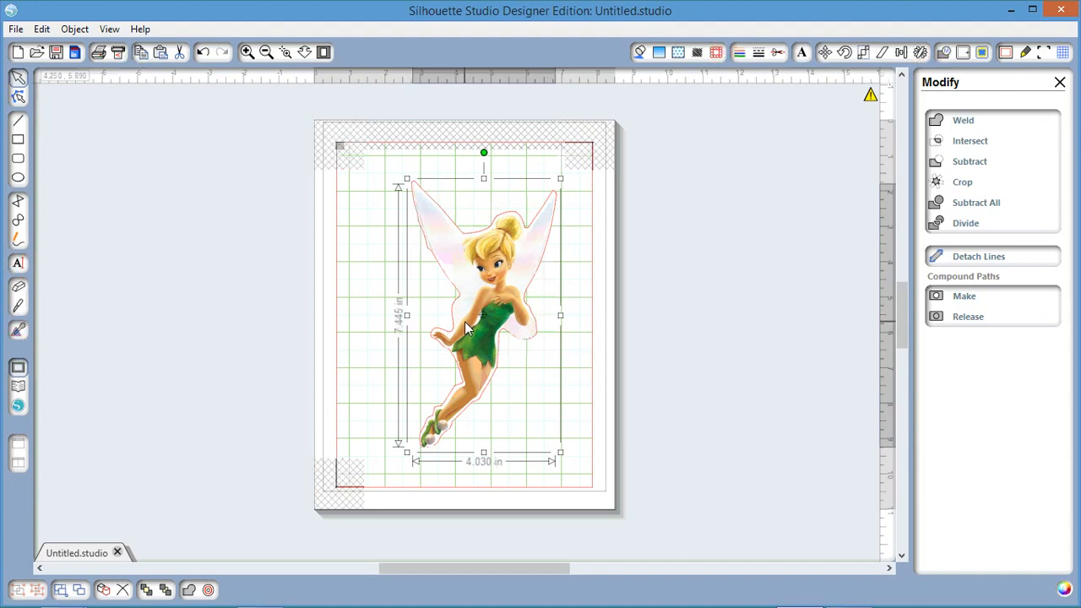
Undo the recent moves until the Tinkerbell image and the white offset shape are apart again, with the image on the page's upper part
key(ctrl+a)
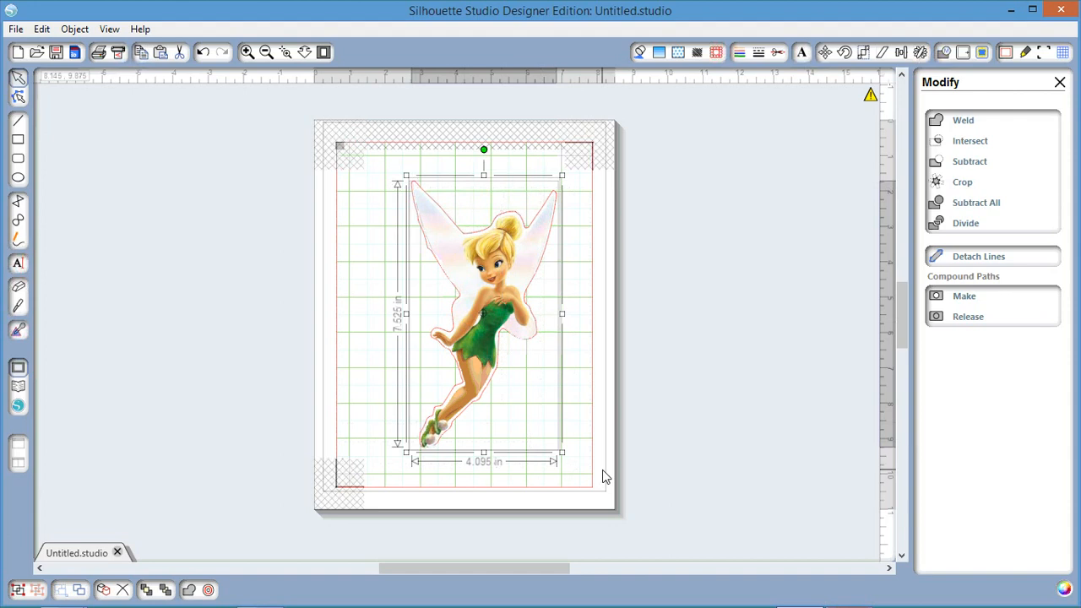
click(901, 53)
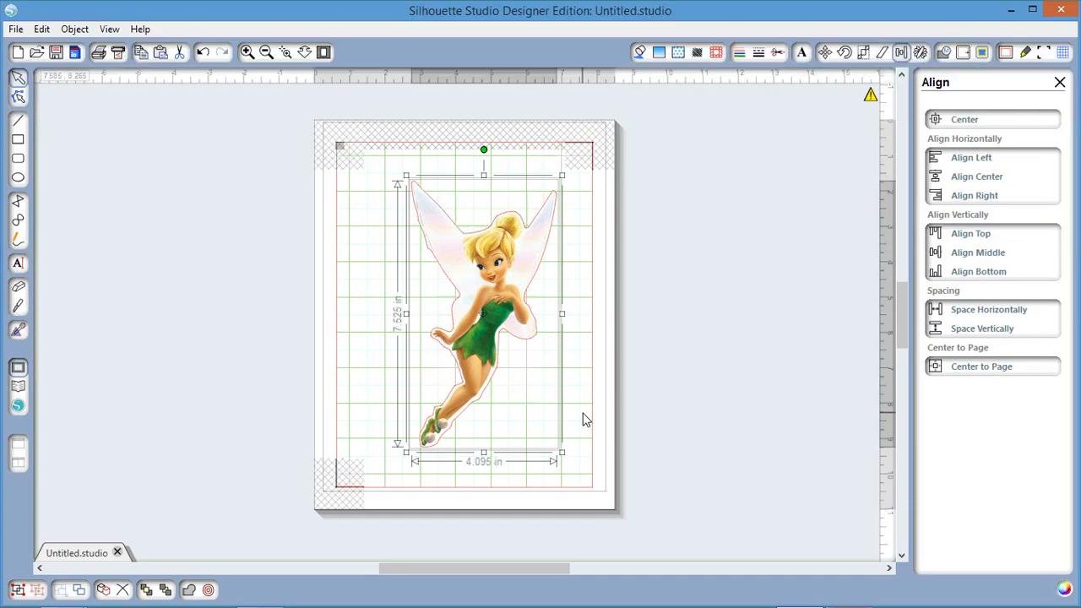
key(ctrl+z)
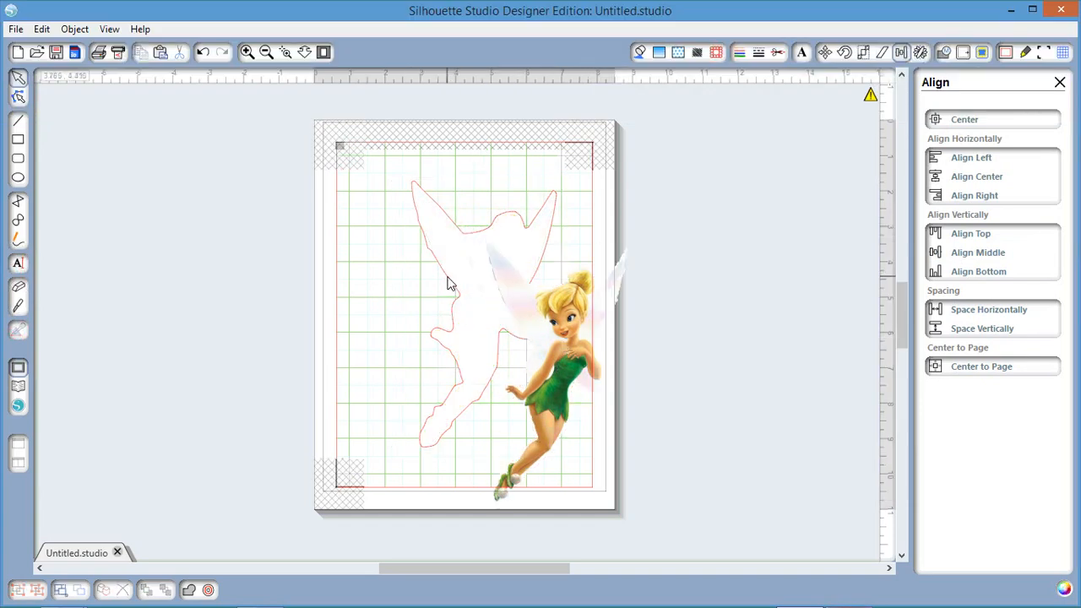
key(ctrl+z)
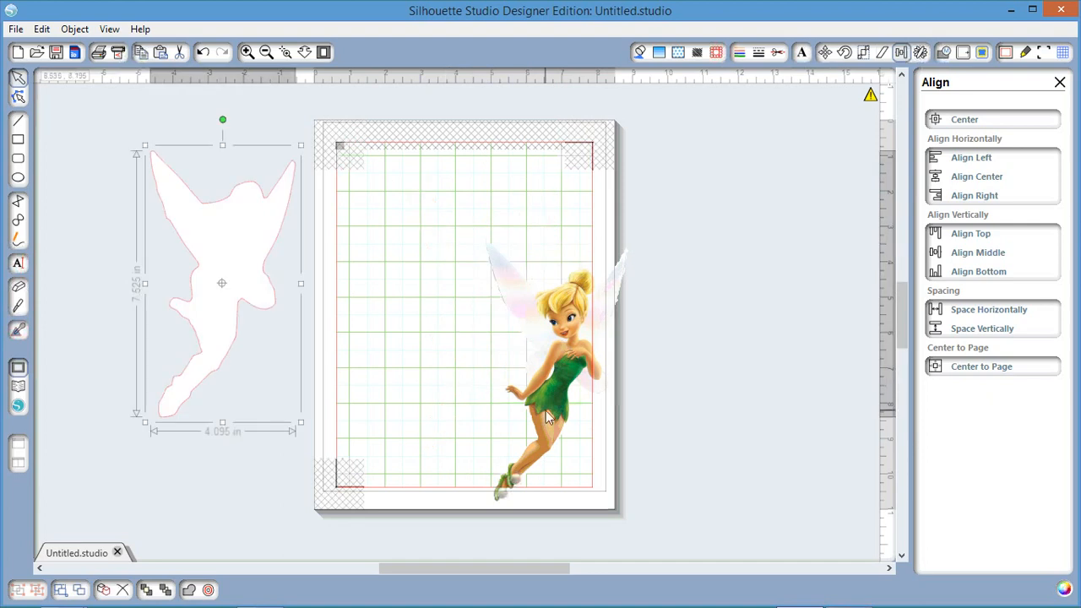
key(ctrl+z)
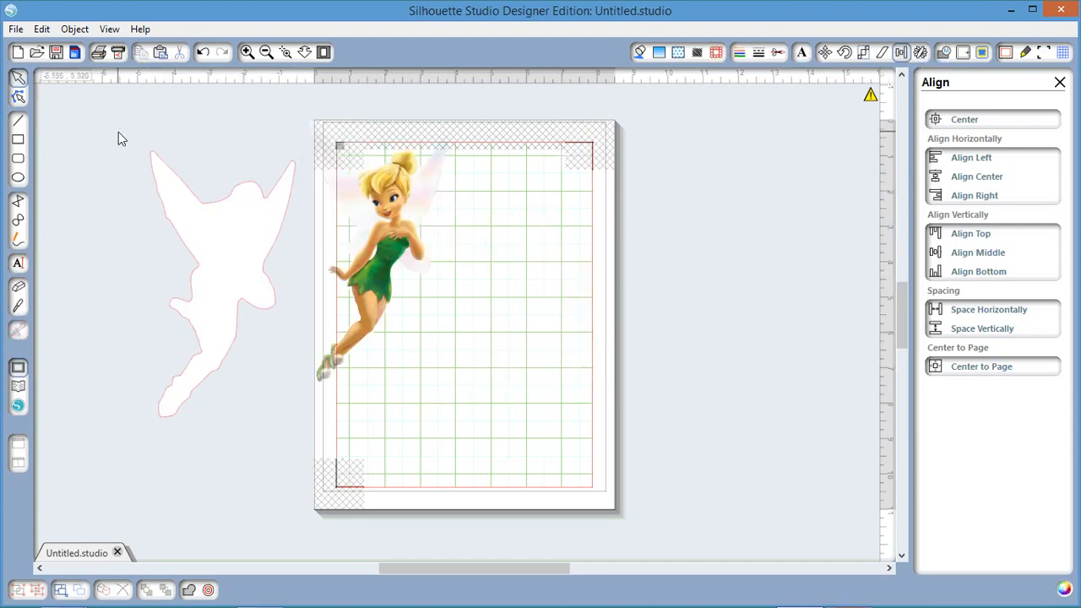
Enlarge the Tinkerbell image and white offset shape together to about 19.3 in wide overall, and shift both so the image covers the page
key(ctrl+a)
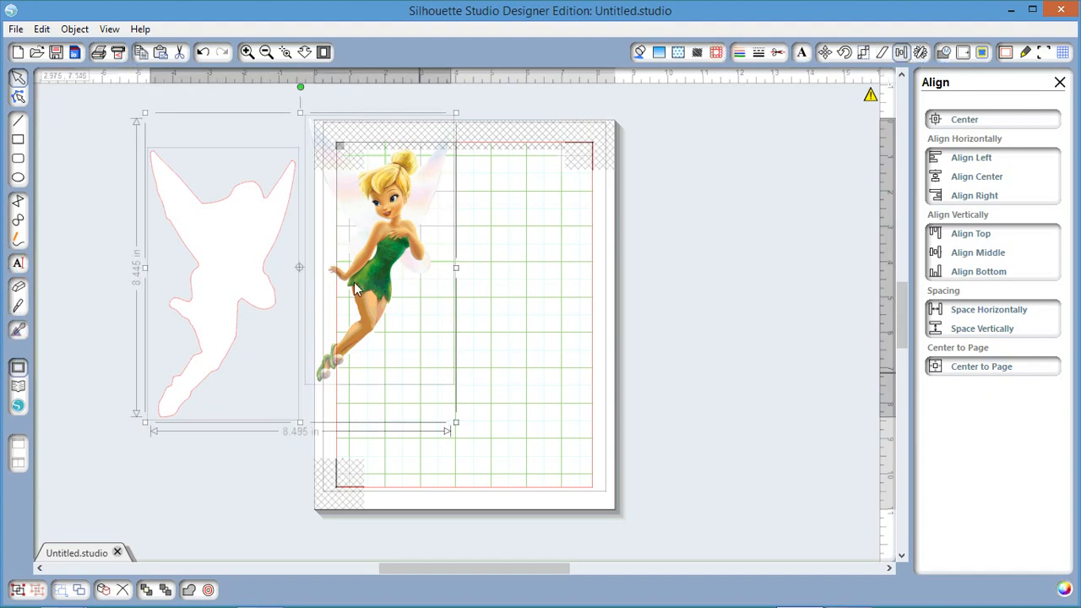
click(265, 53)
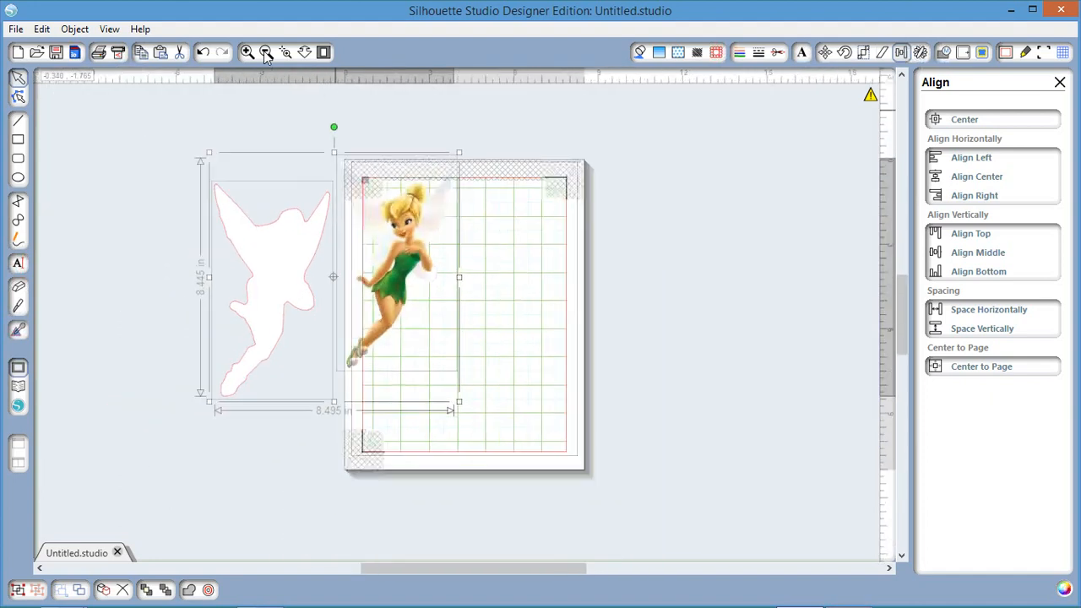
click(265, 53)
click(265, 53)
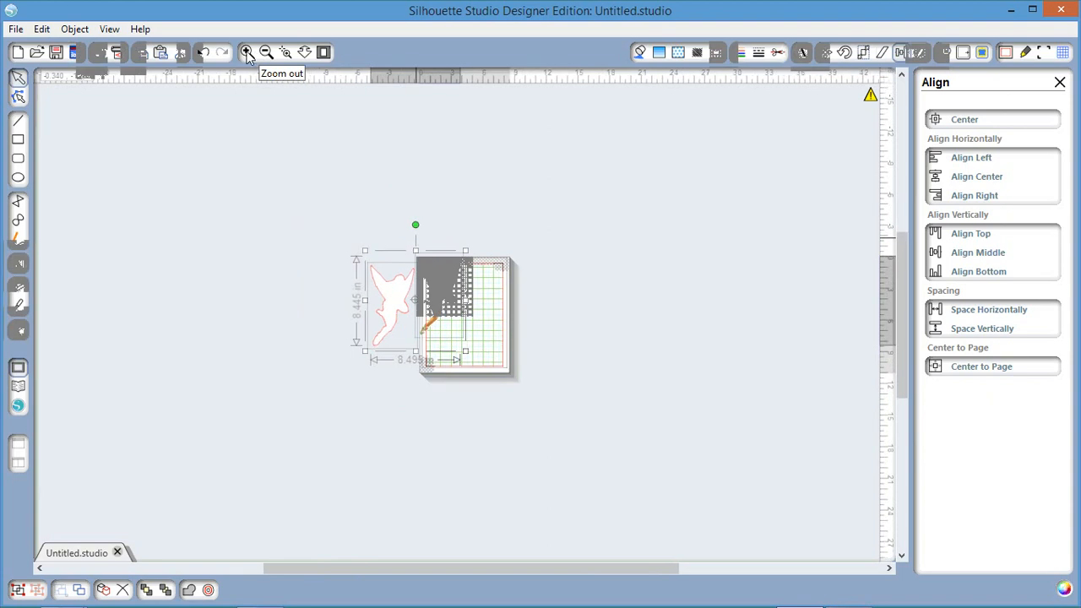
click(248, 54)
click(267, 54)
click(266, 54)
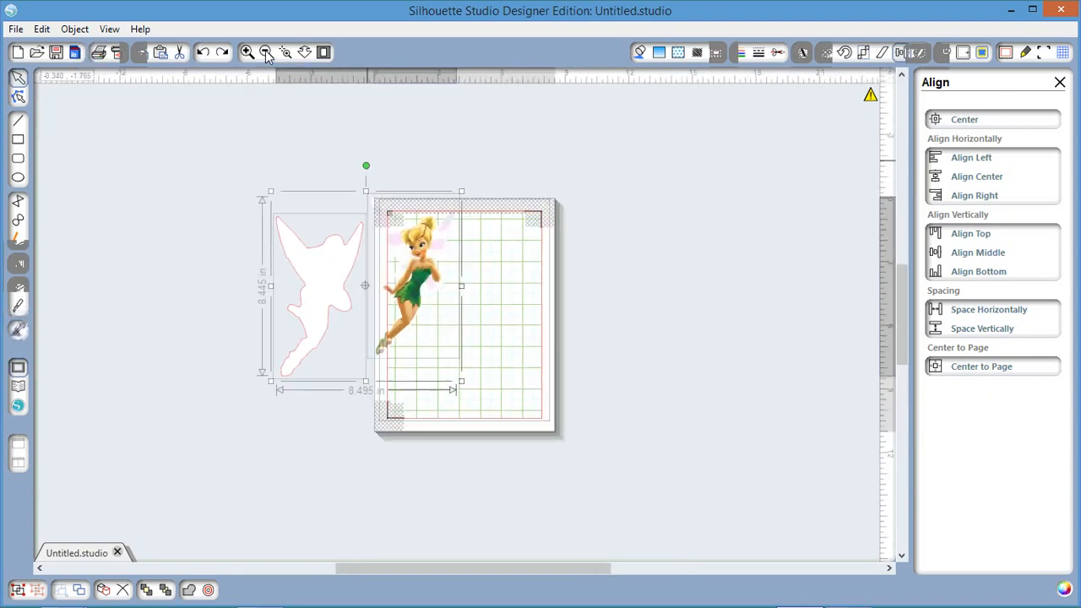
click(267, 54)
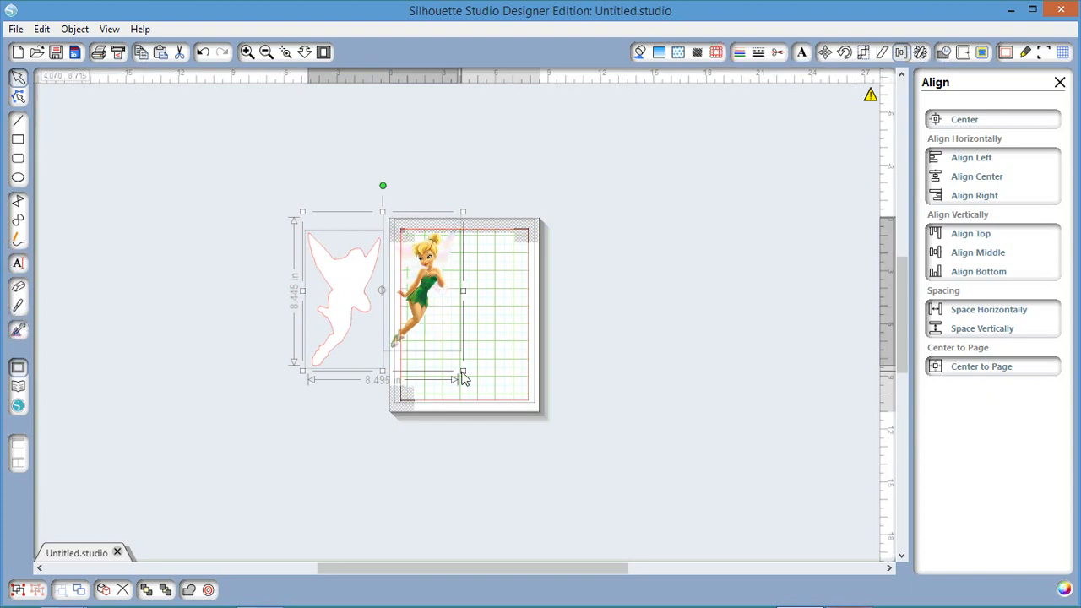
drag(462, 374, 531, 440)
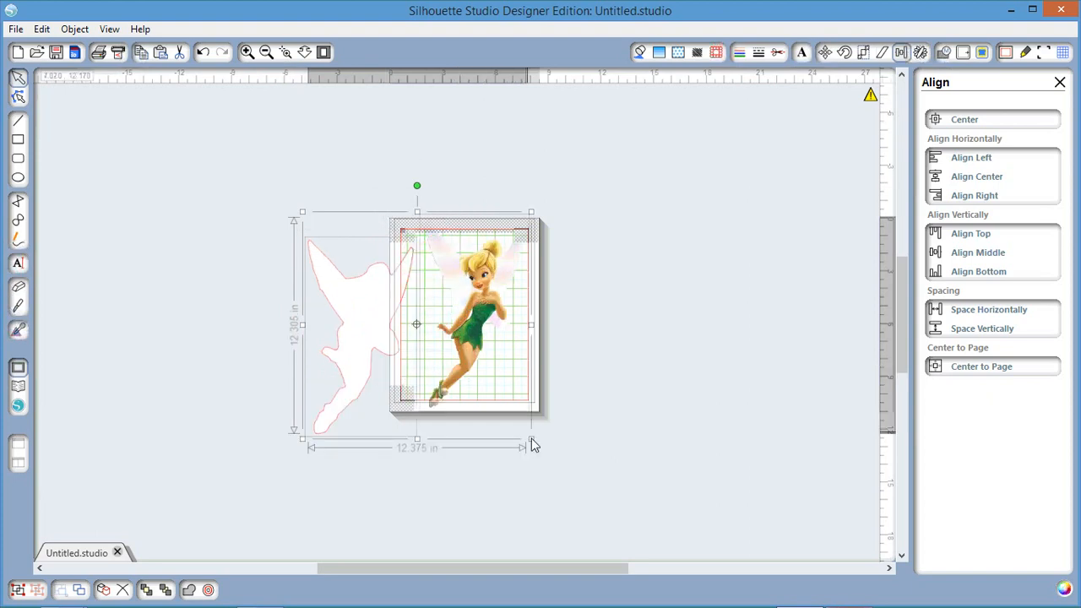
drag(533, 445, 653, 559)
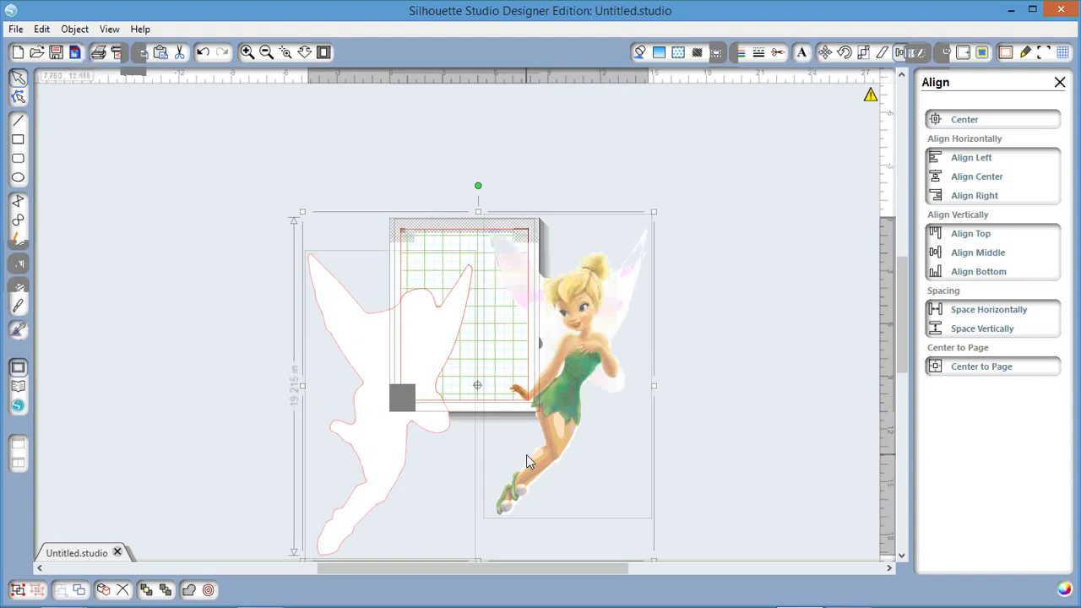
drag(526, 454, 474, 358)
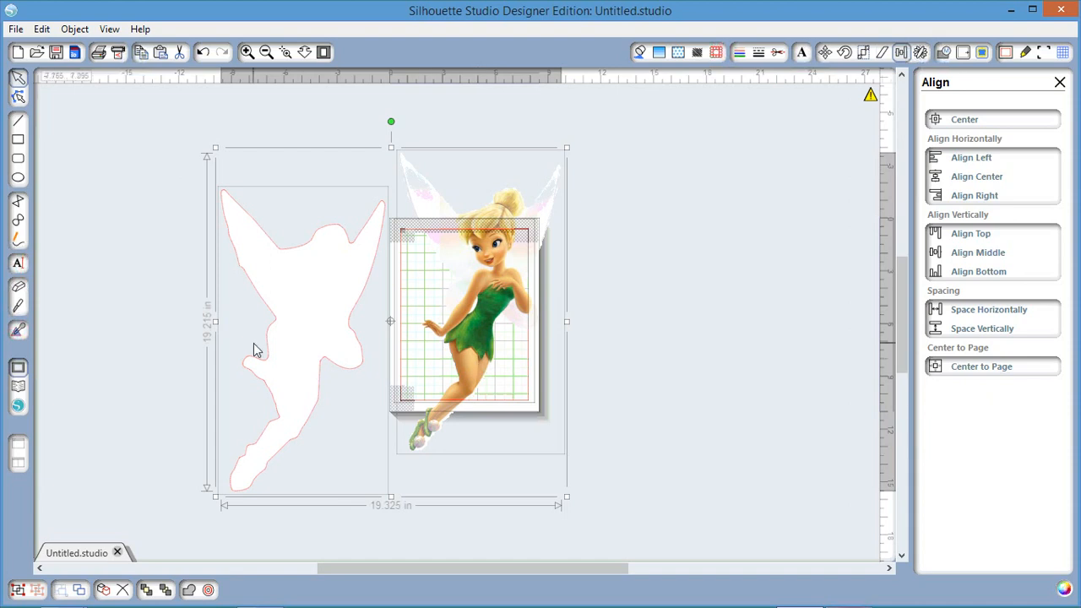
Check the individual sizes of the enlarged Tinkerbell image and the white offset shape
click(470, 353)
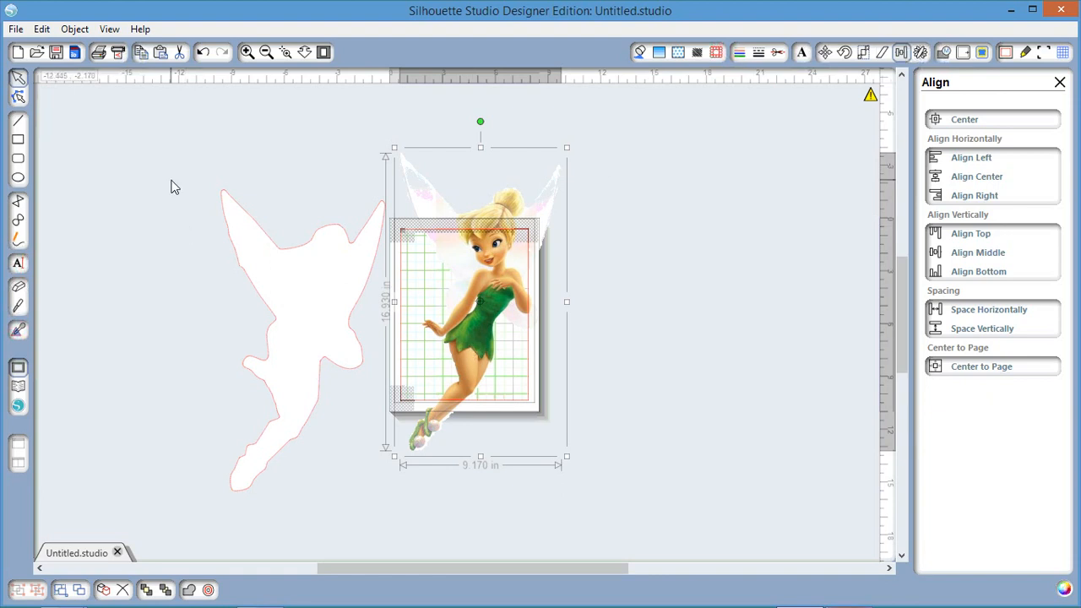
click(350, 372)
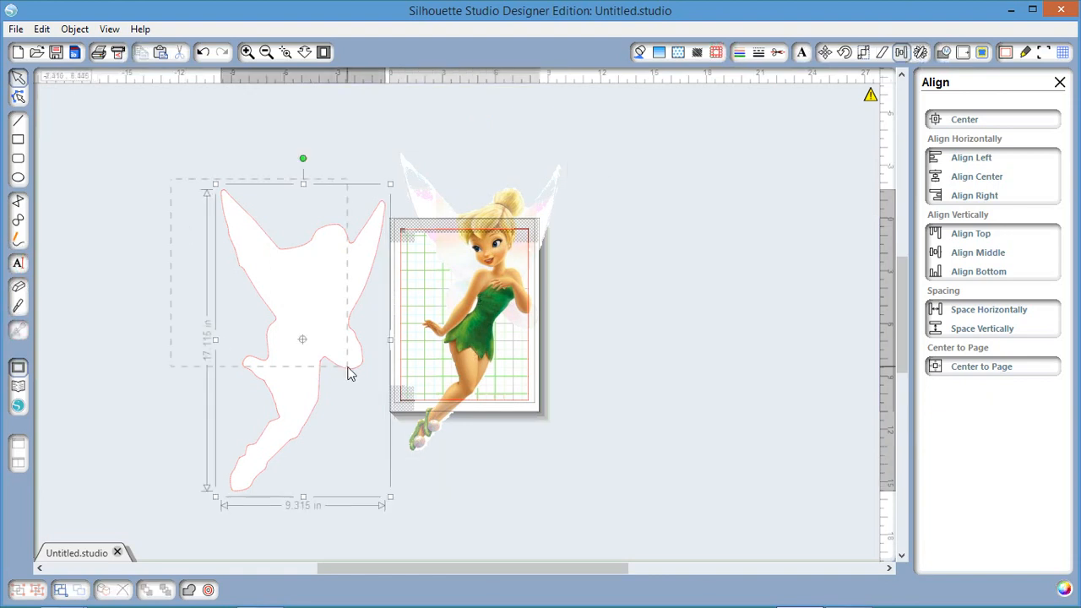
click(472, 347)
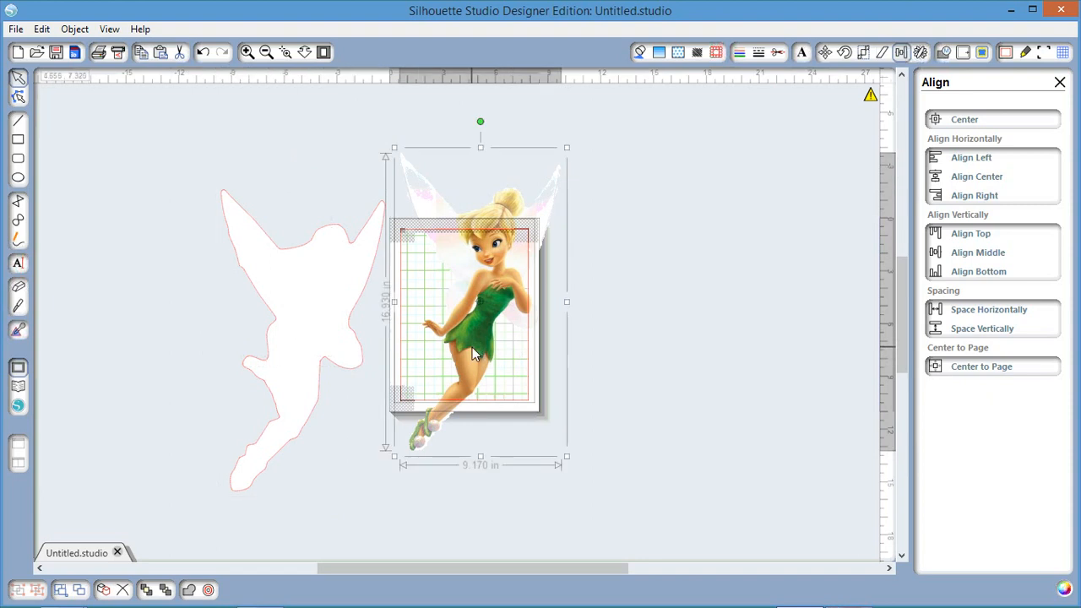
double_click(472, 347)
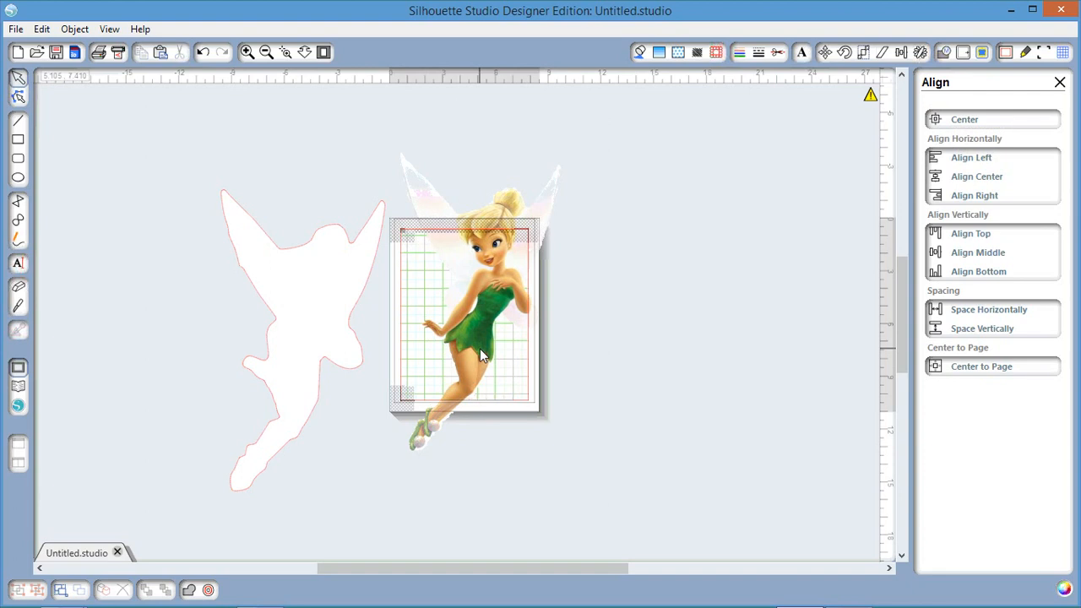
click(479, 348)
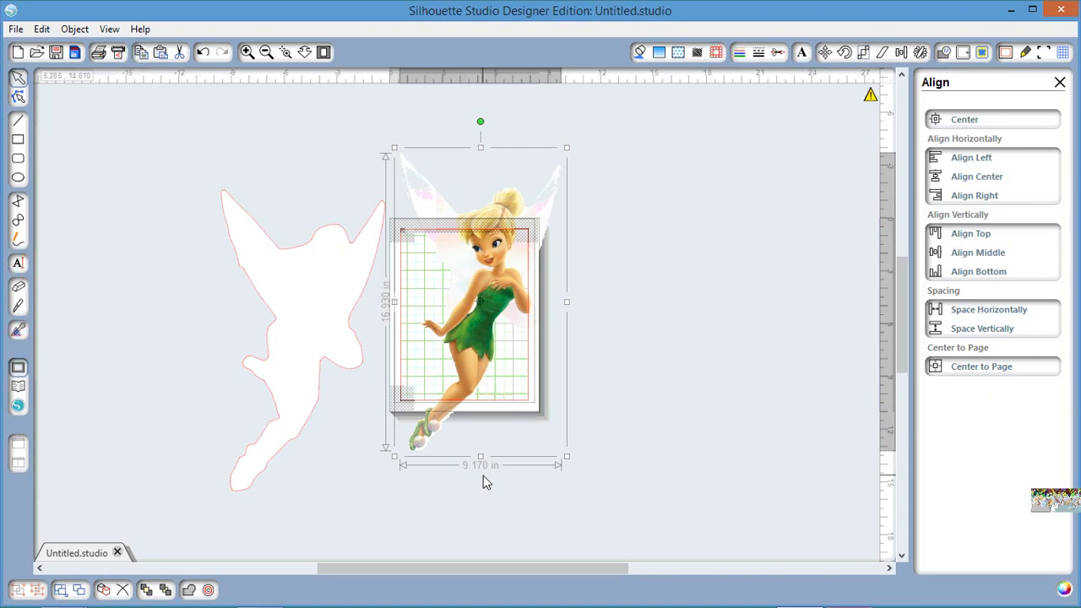
click(174, 139)
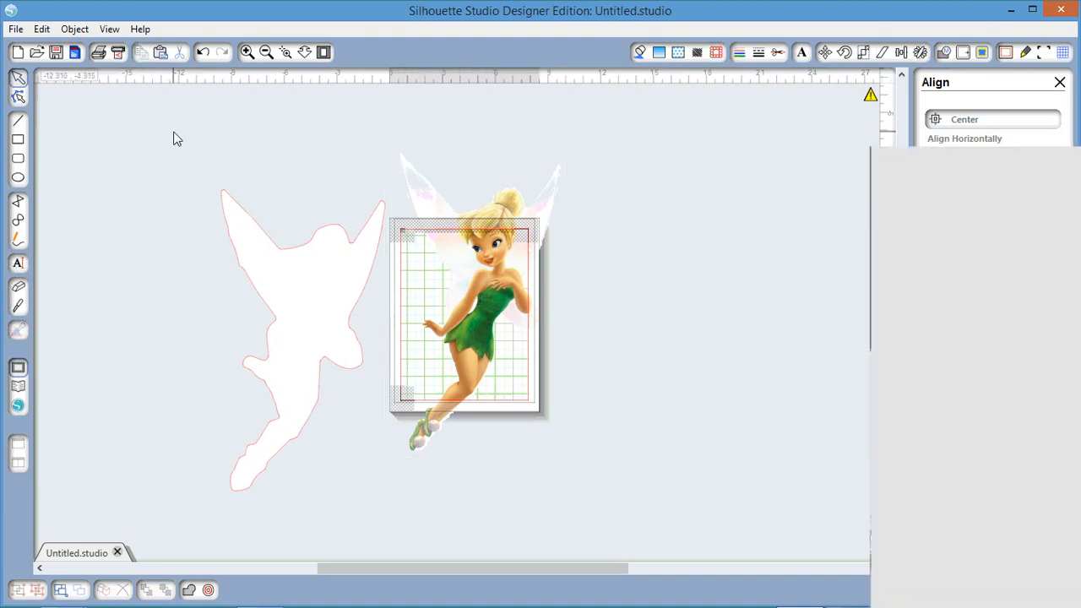
Try scaling the Tinkerbell image and white offset shape down together in stages to about 17.7 in wide overall, checking the image's size
drag(174, 139, 563, 505)
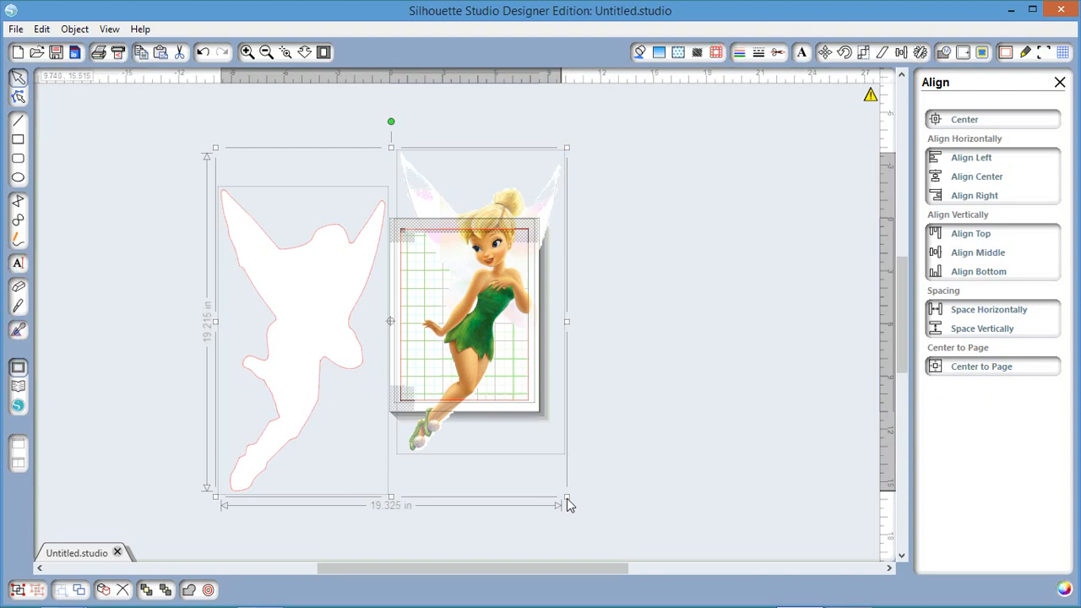
drag(566, 498, 551, 483)
click(405, 528)
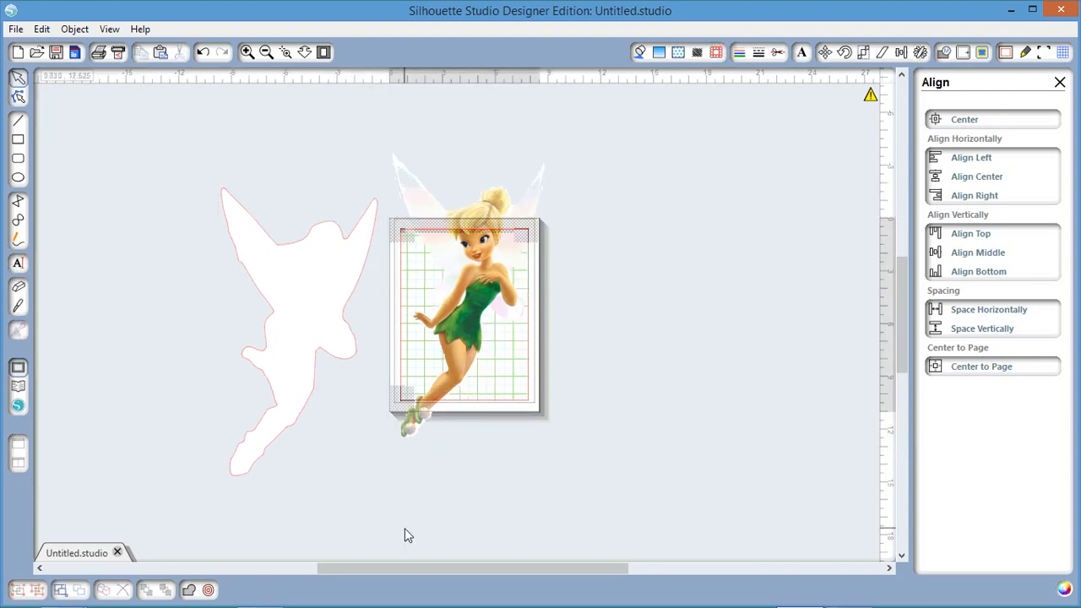
click(411, 431)
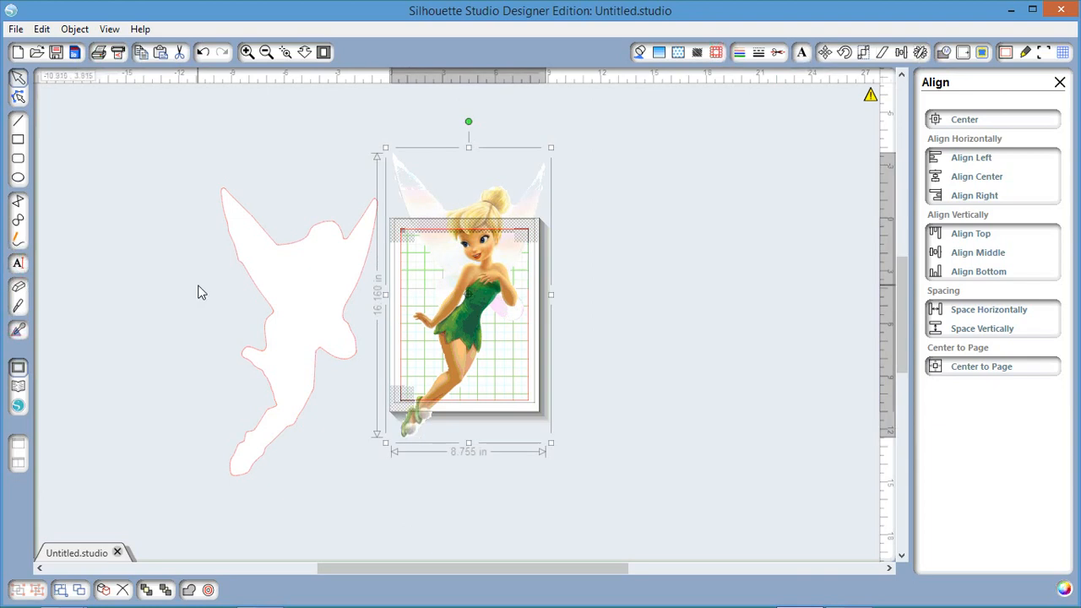
drag(201, 292, 553, 488)
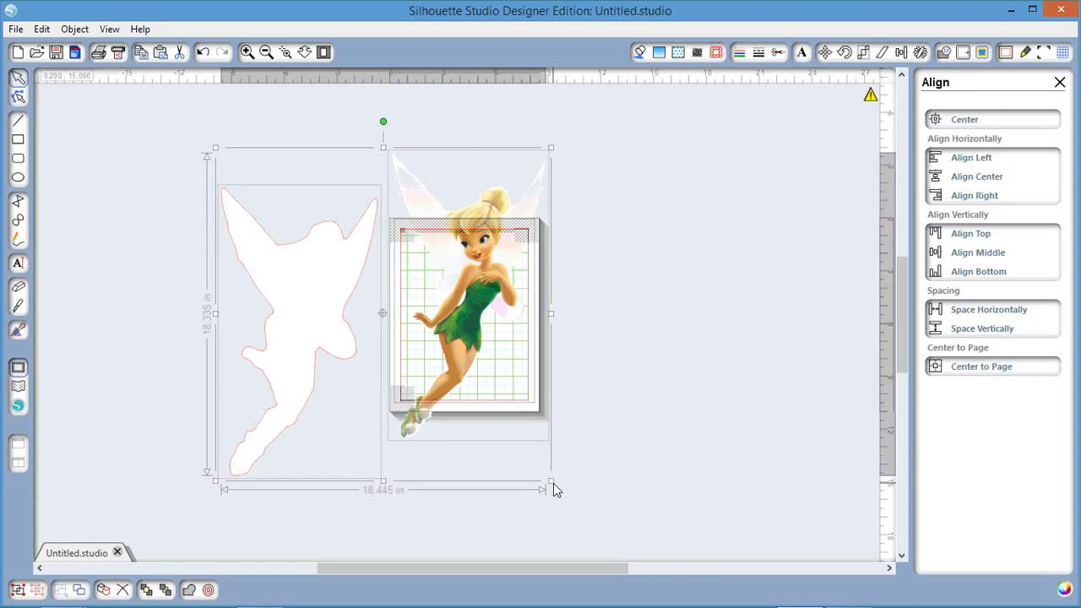
click(606, 485)
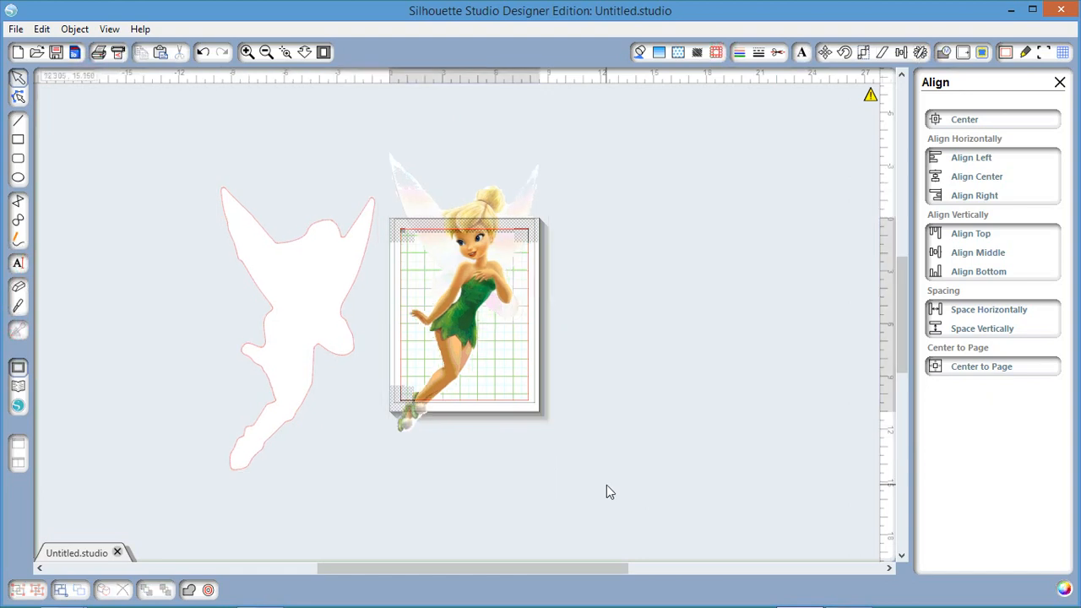
click(430, 384)
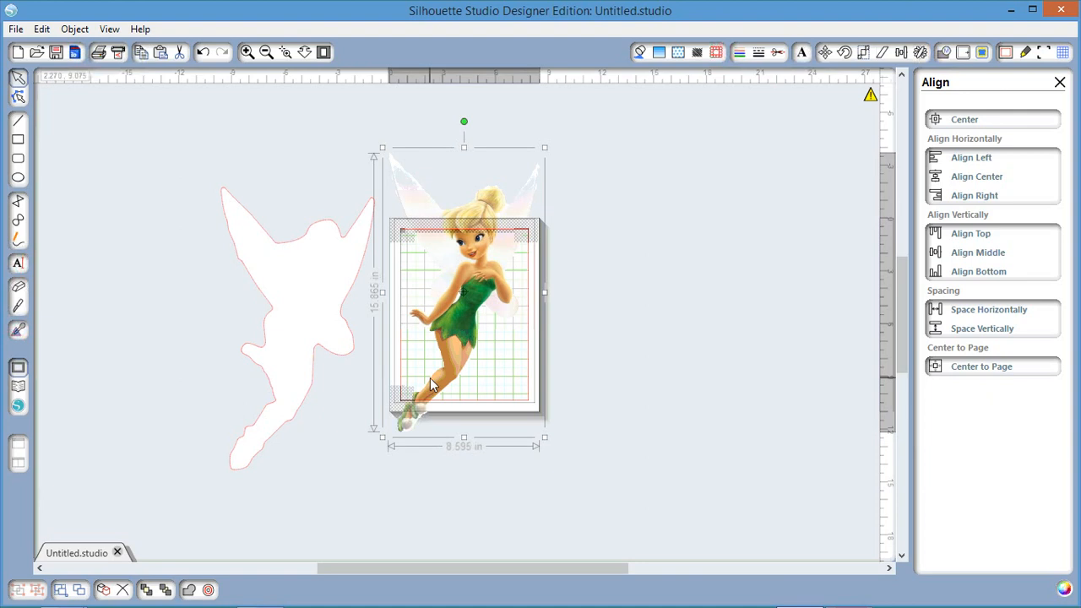
key(ctrl+a)
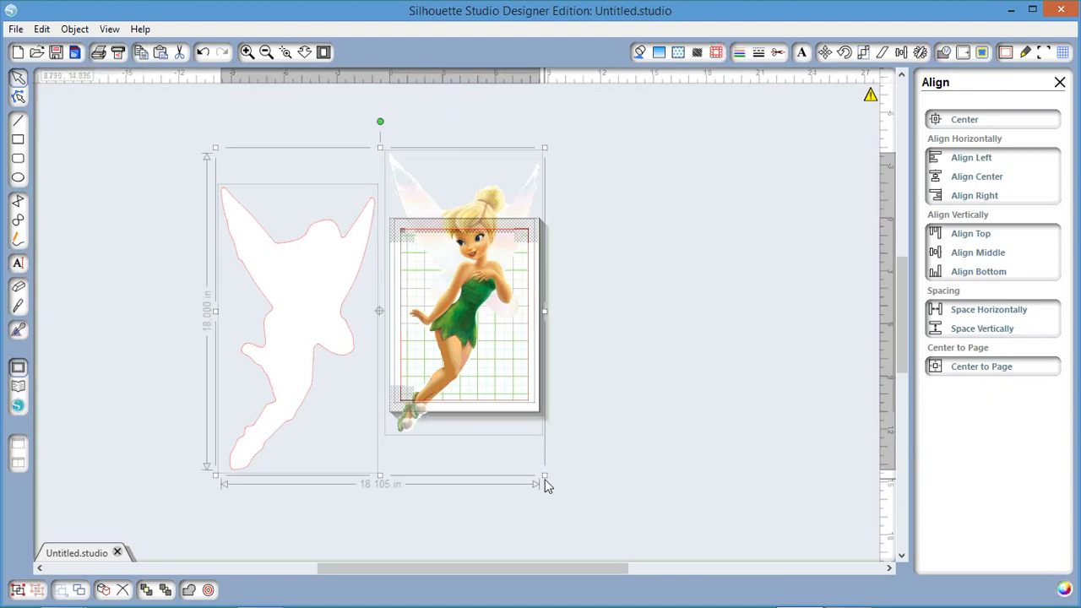
drag(544, 479, 538, 470)
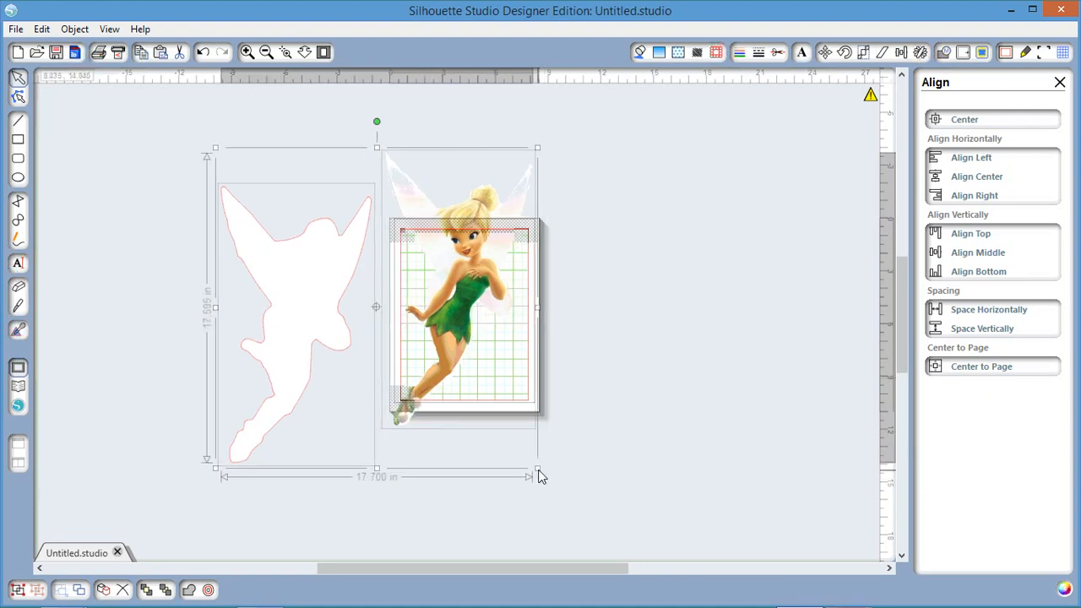
click(141, 350)
click(449, 334)
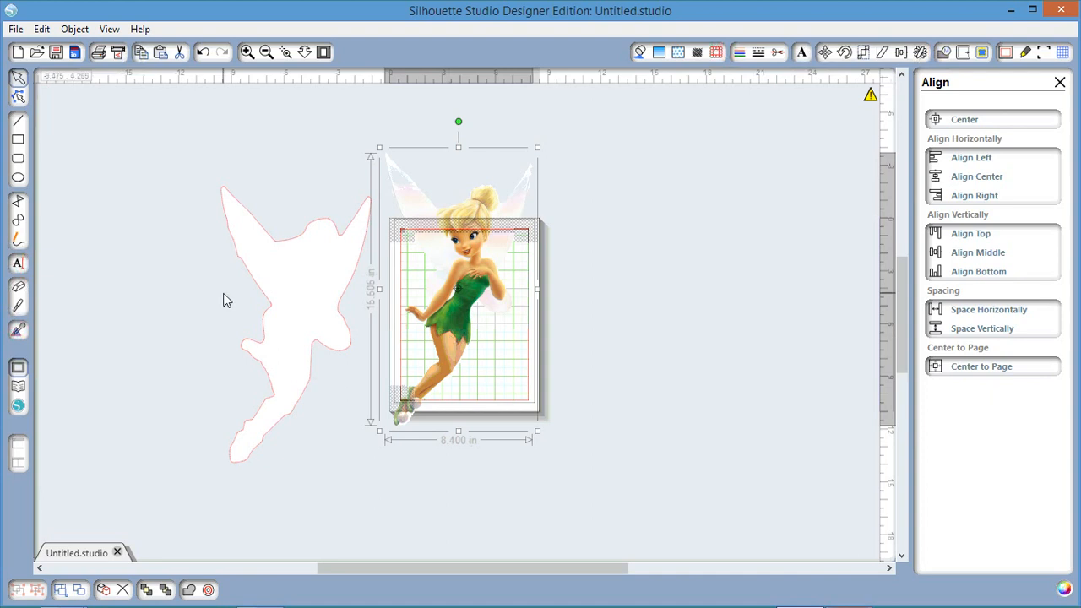
Scale the Tinkerbell image and white offset shape together to about 18.9 in wide overall, and check the image's own size
key(ctrl+a)
drag(539, 471, 557, 488)
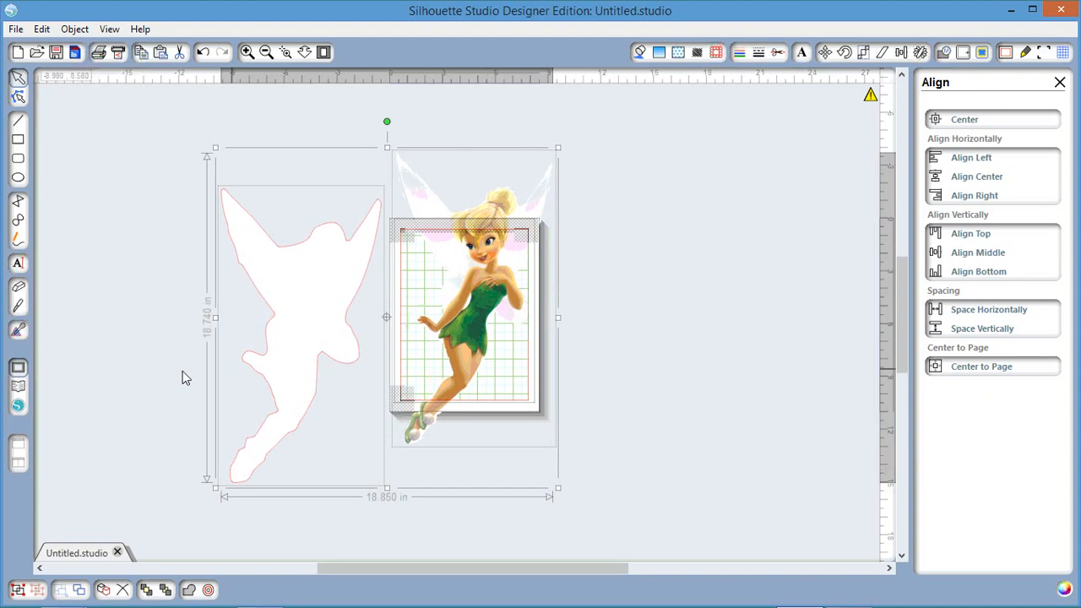
click(140, 372)
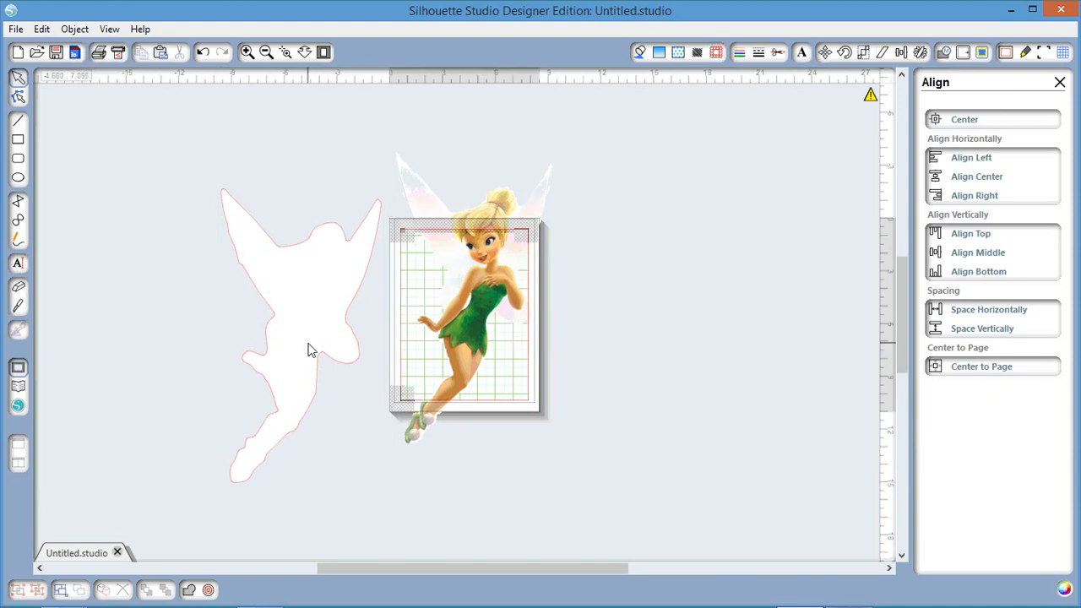
click(473, 354)
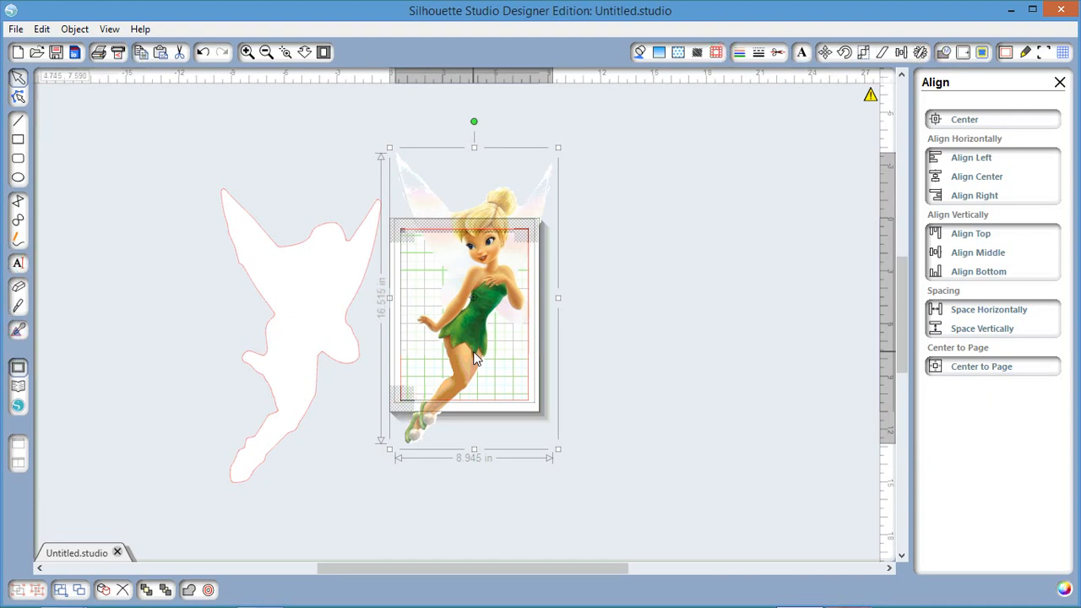
Move the white offset shape farther off the page, well clear of the Tinkerbell image
drag(268, 349, 122, 306)
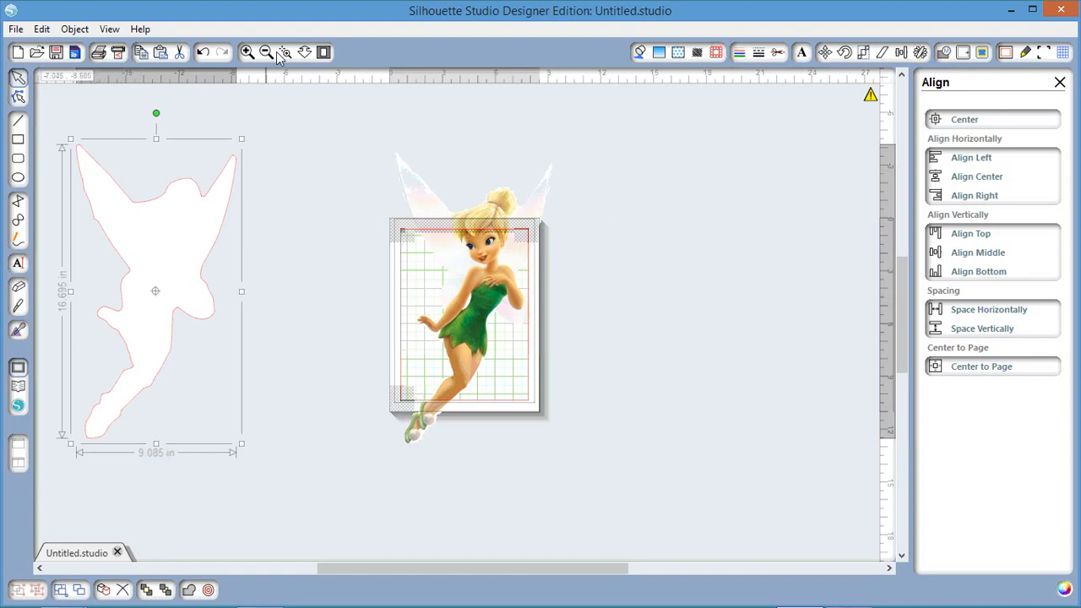
scroll(478, 269, up, 5)
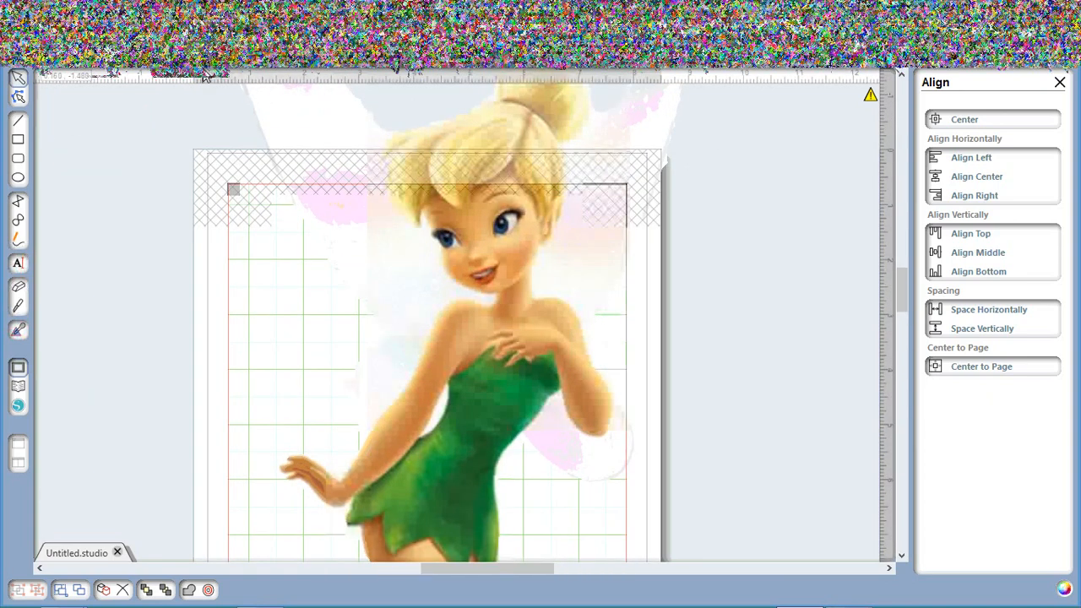
click(264, 53)
click(264, 53)
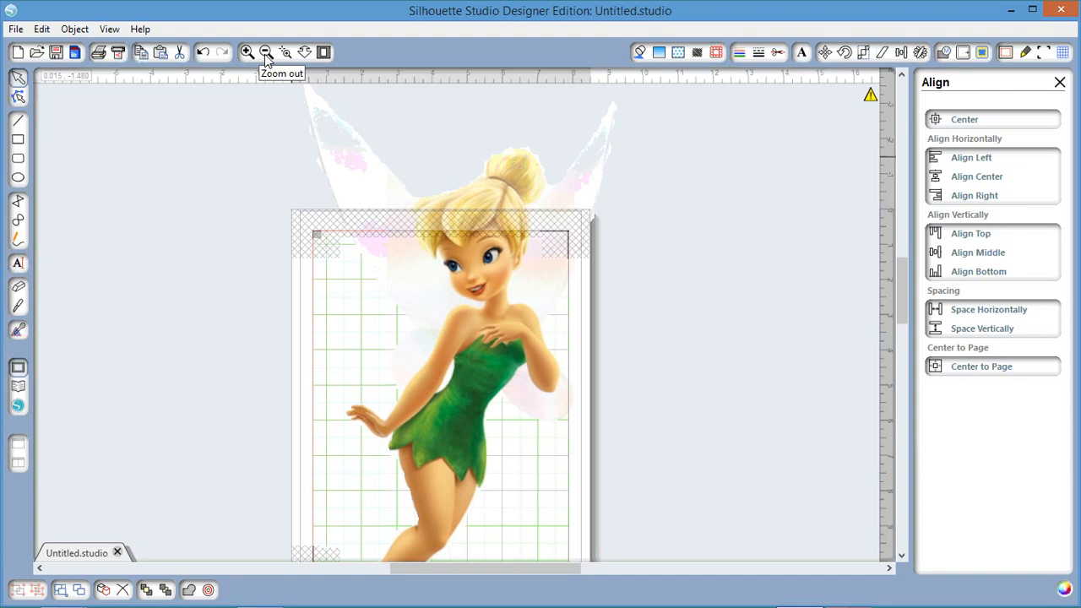
click(265, 52)
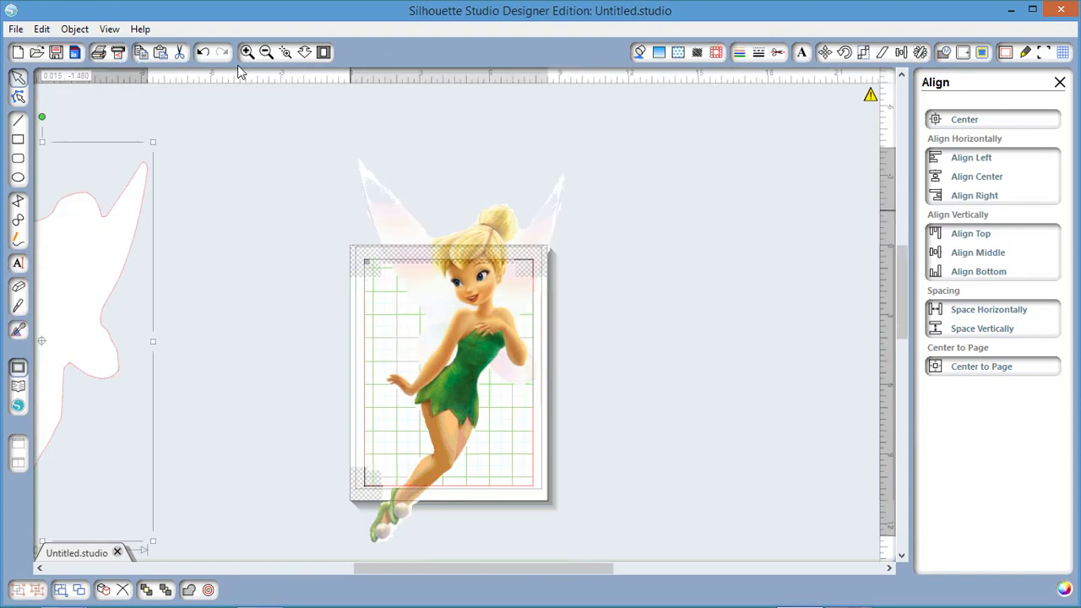
Erase the stray fringe along the outer edge of the left wing with the smallest round eraser
click(247, 53)
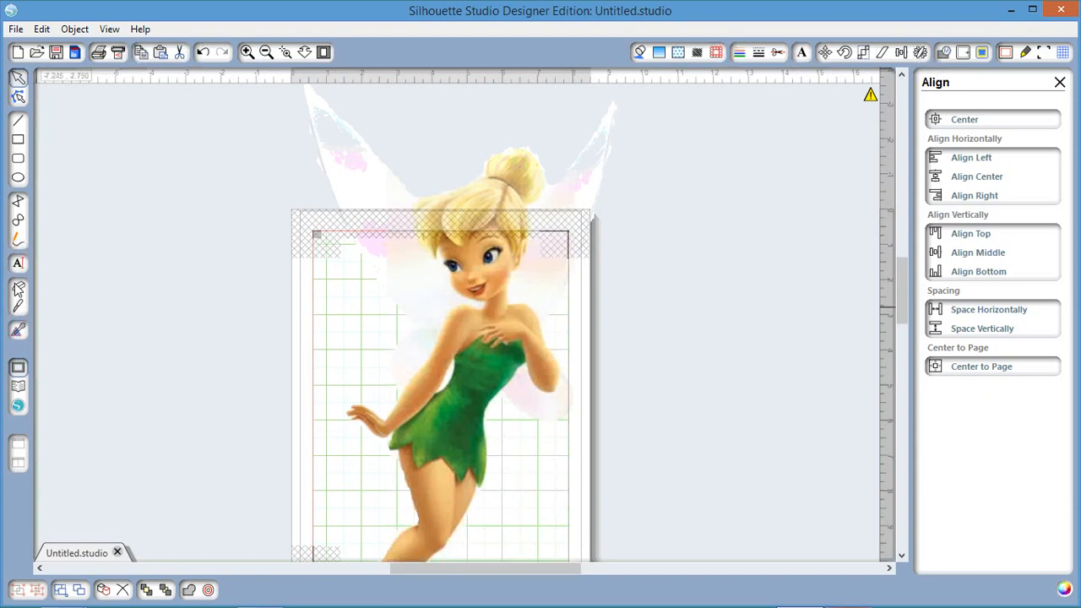
click(19, 288)
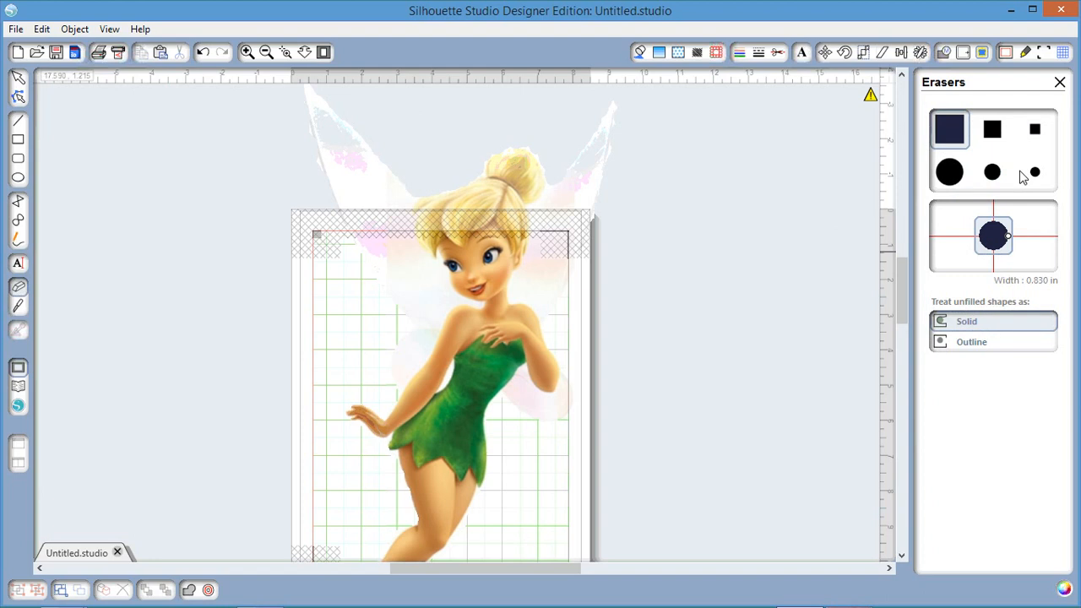
click(1034, 172)
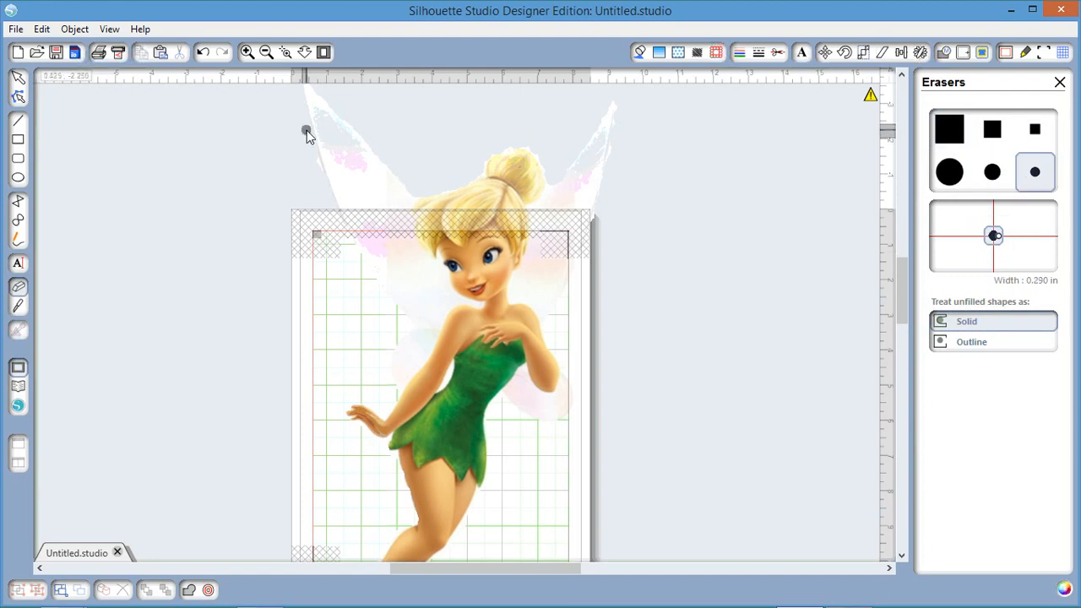
drag(307, 130, 311, 167)
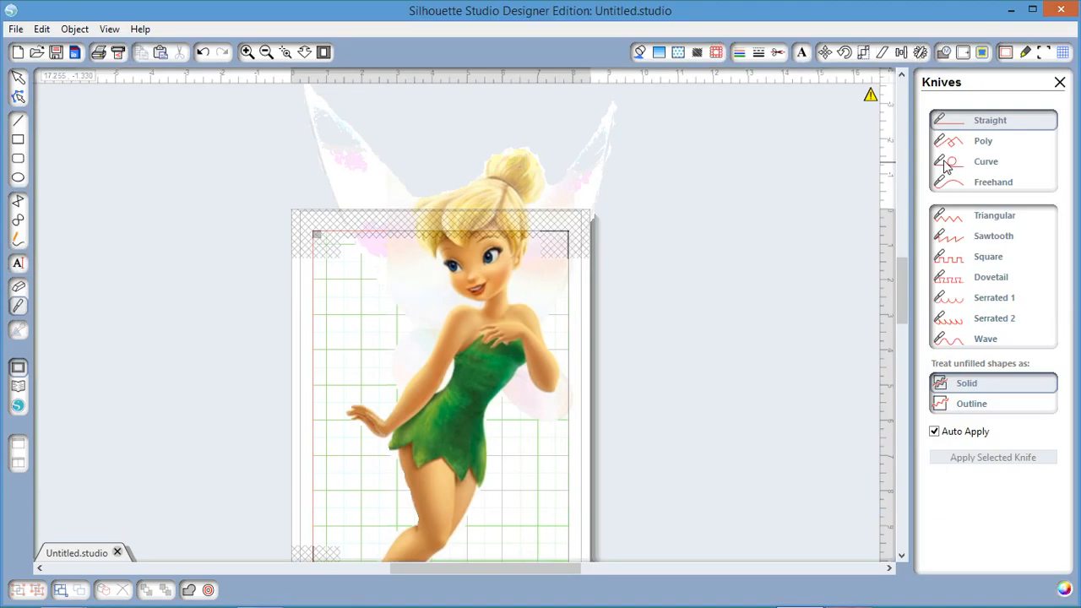
click(945, 161)
click(266, 52)
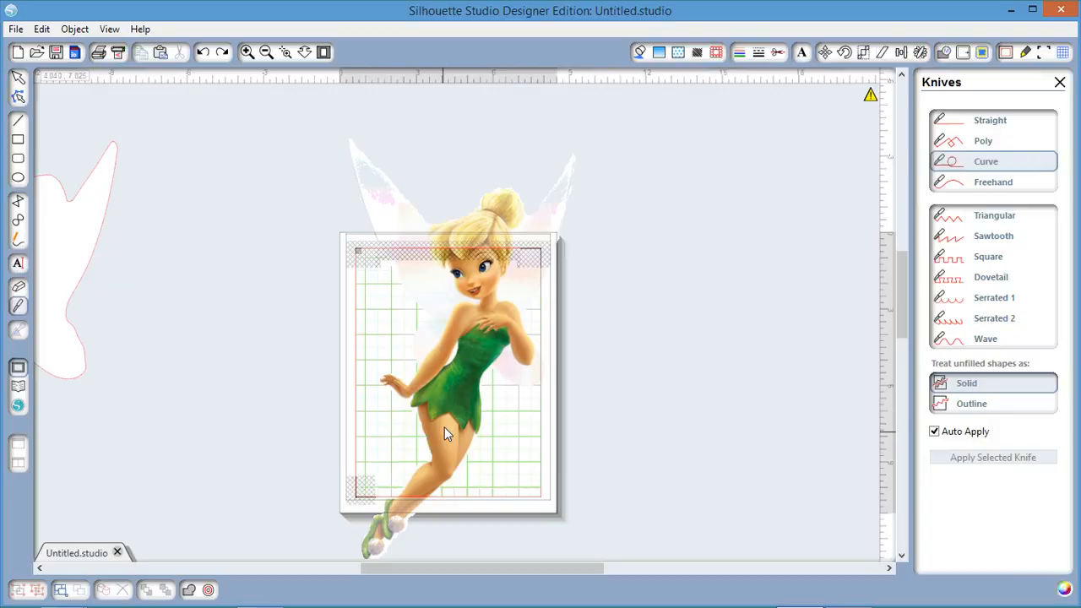
scroll(444, 427, up, 3)
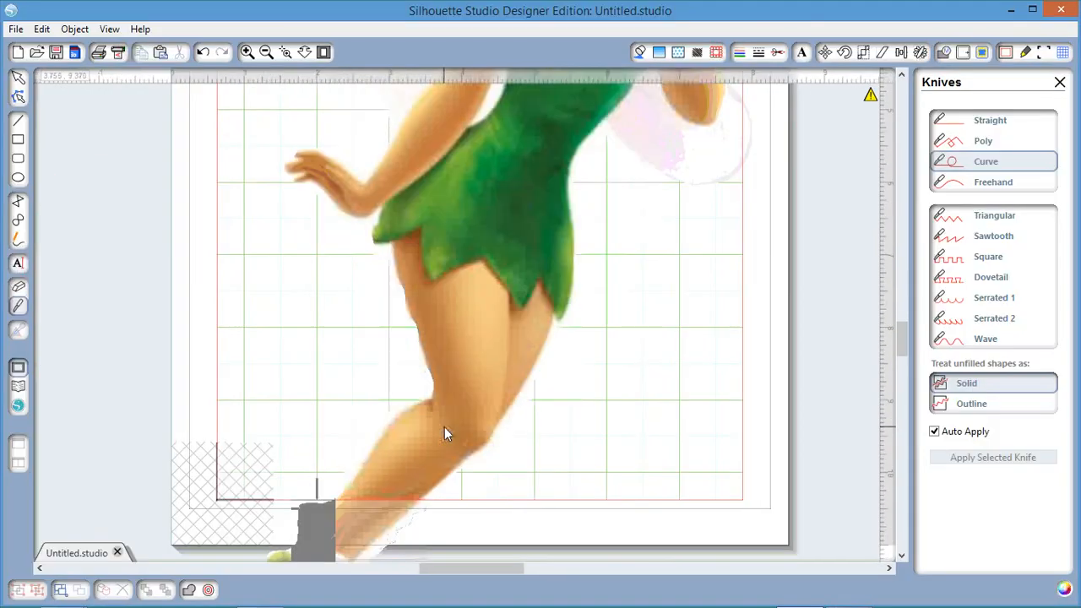
drag(444, 426, 505, 97)
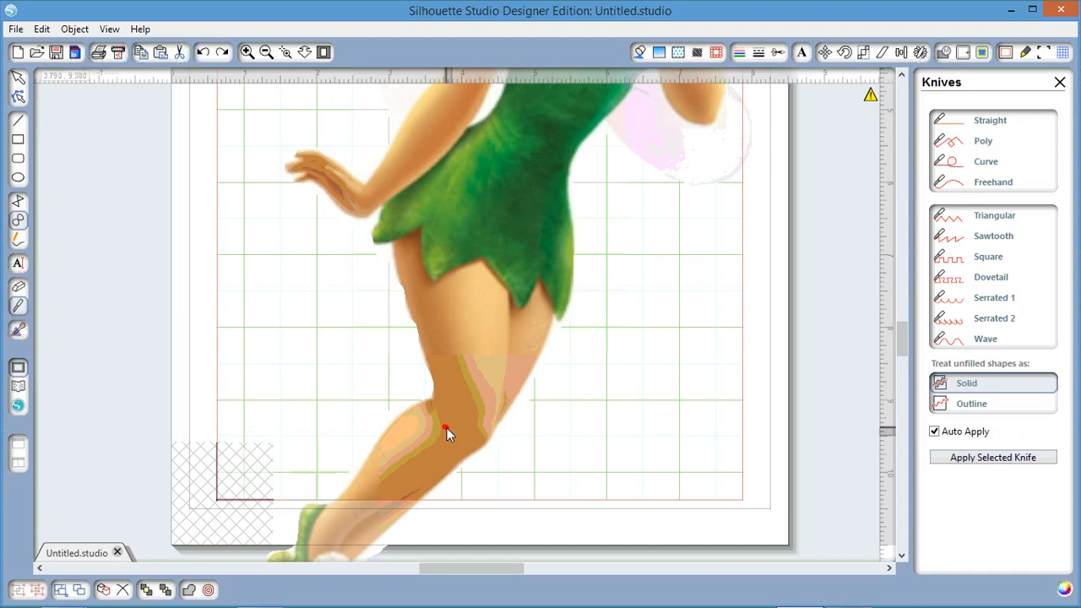
drag(447, 428, 513, 445)
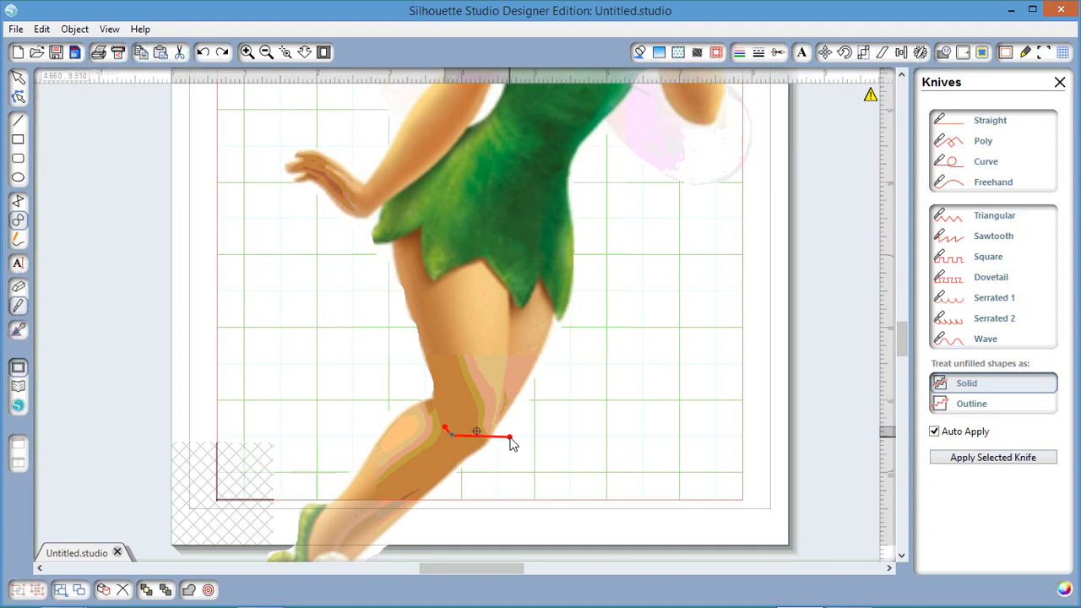
drag(512, 444, 513, 444)
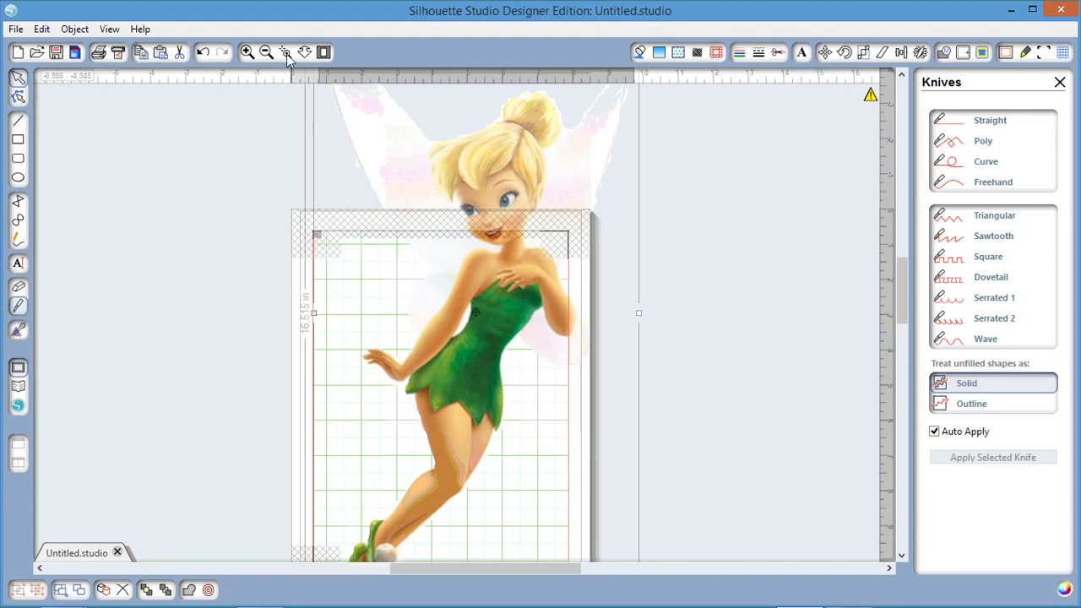
Cut the Tinkerbell image along the jagged hem of the dress with the curve knife, and pull the leg piece away
scroll(461, 402, up, 3)
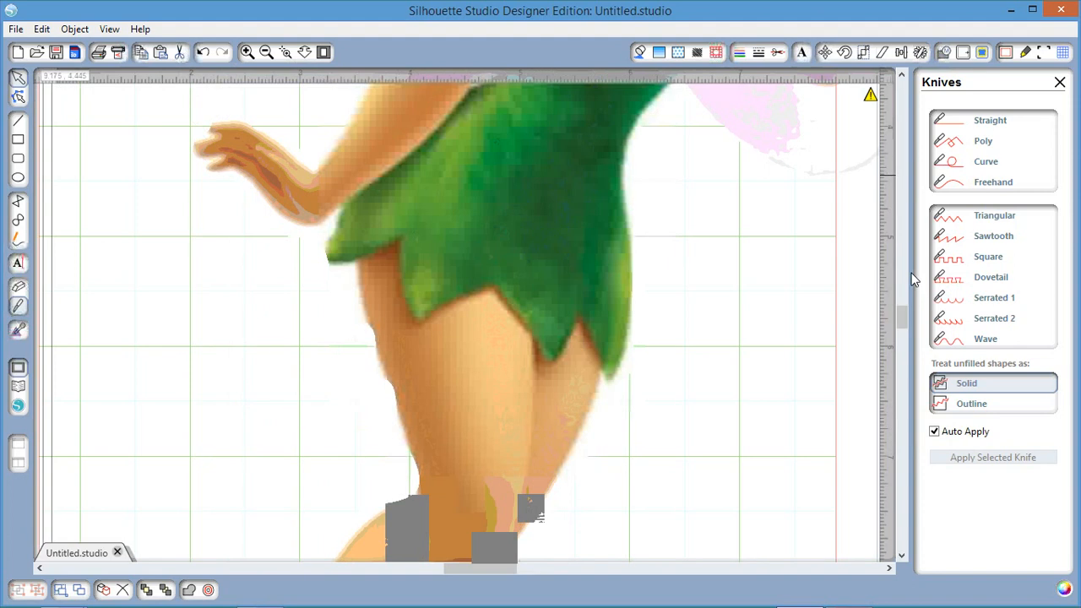
click(985, 162)
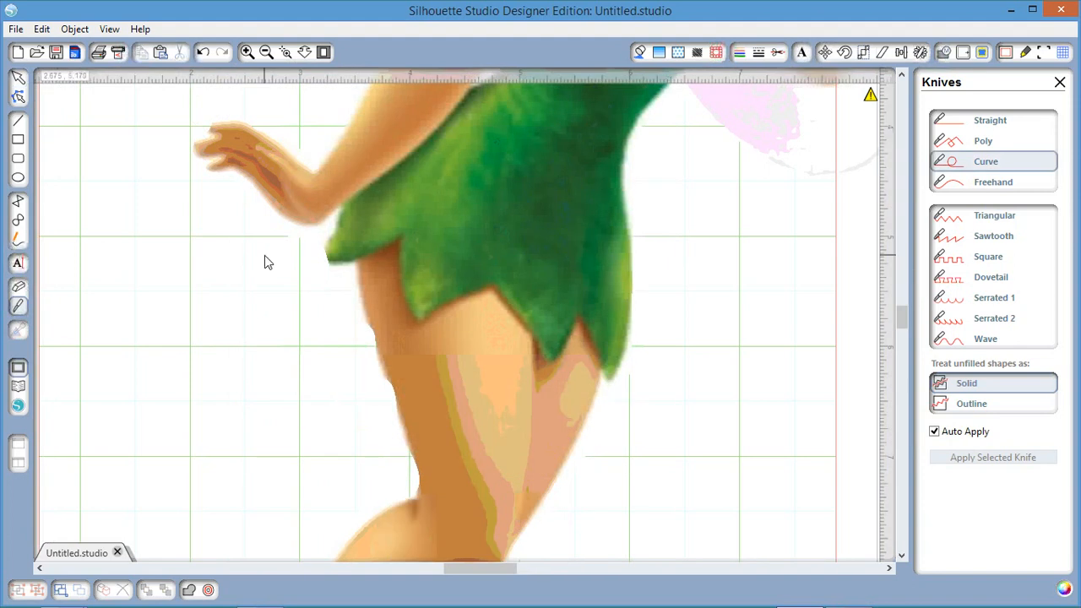
click(315, 281)
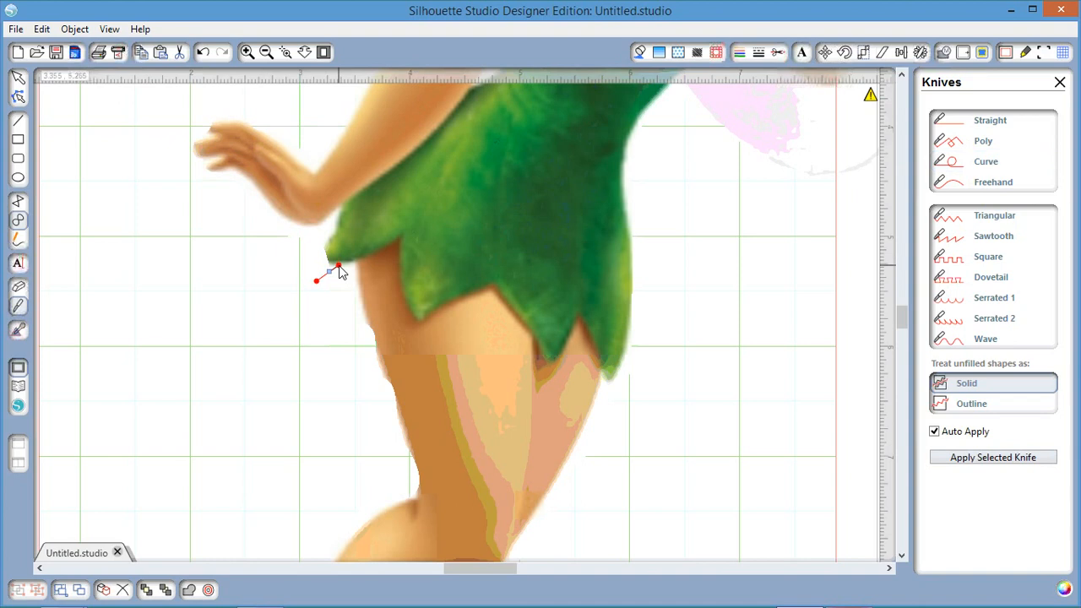
click(338, 269)
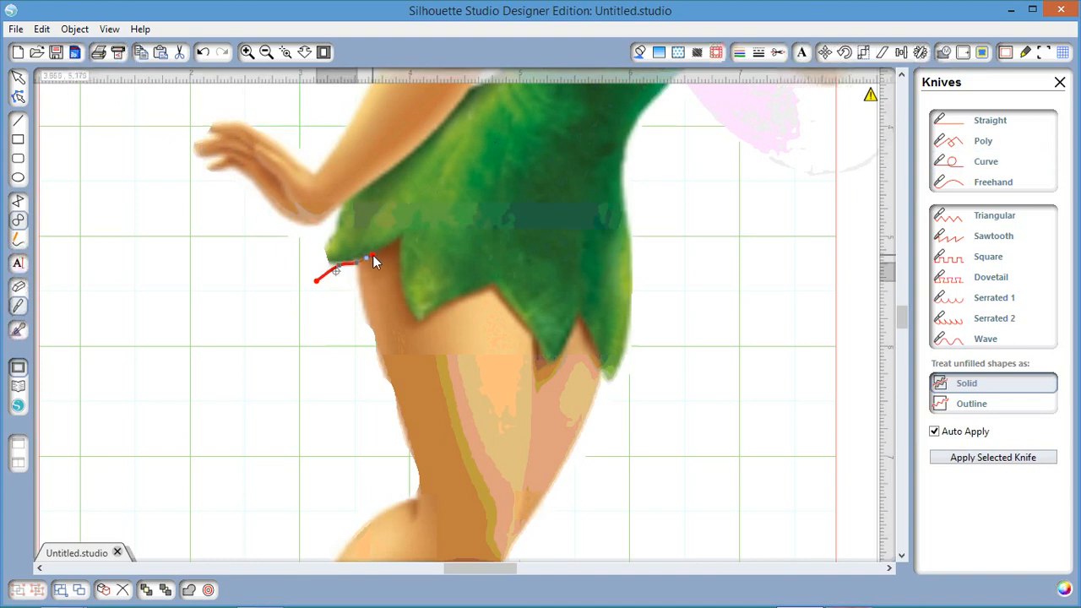
click(373, 255)
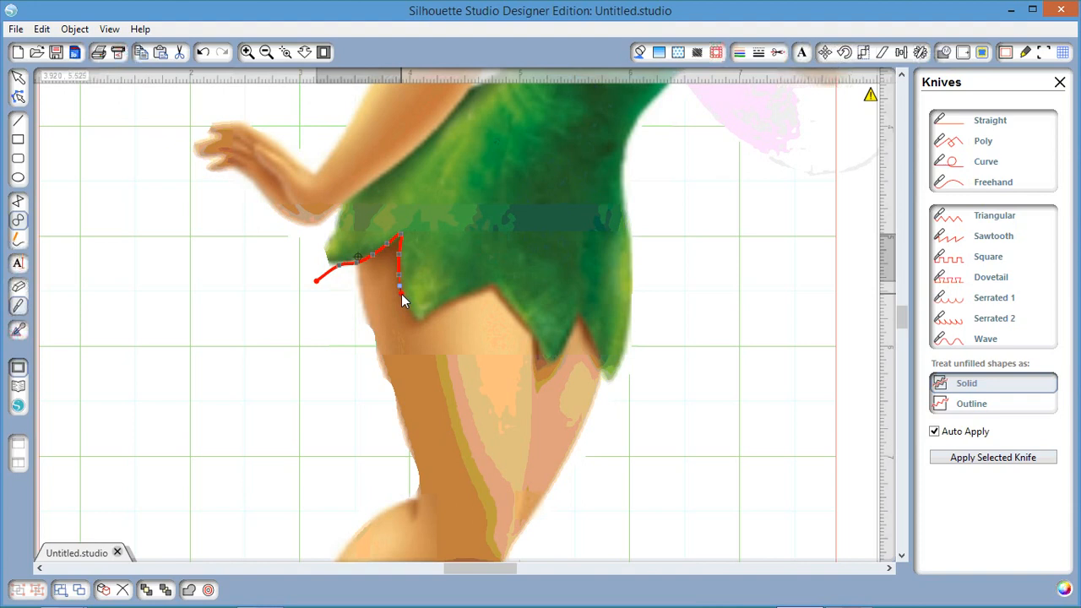
drag(401, 293, 415, 323)
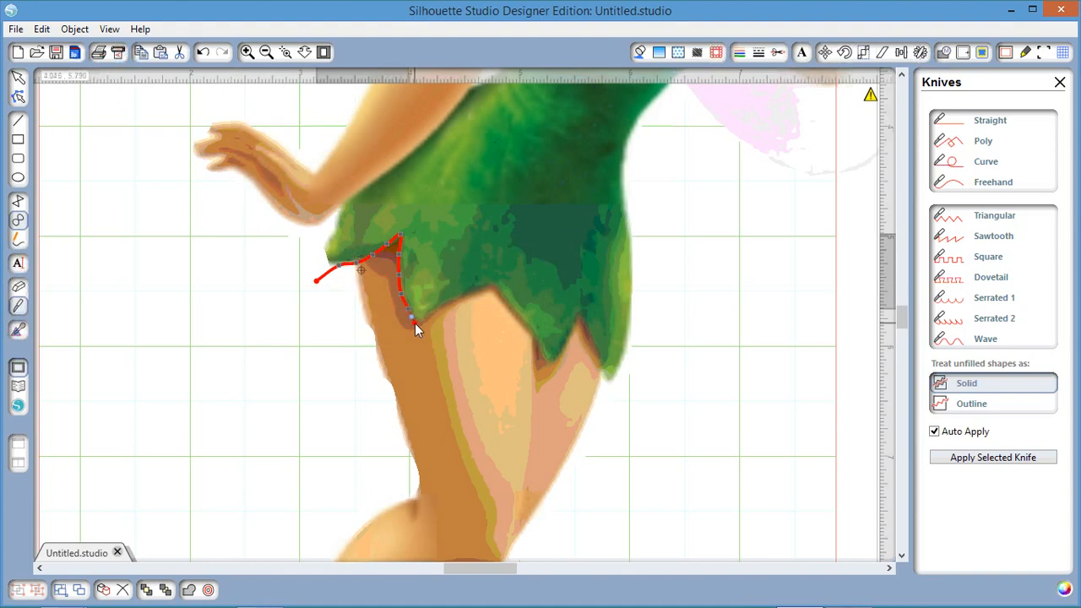
mouse_move(415, 323)
mouse_down()
mouse_move(490, 283)
mouse_move(511, 313)
mouse_up()
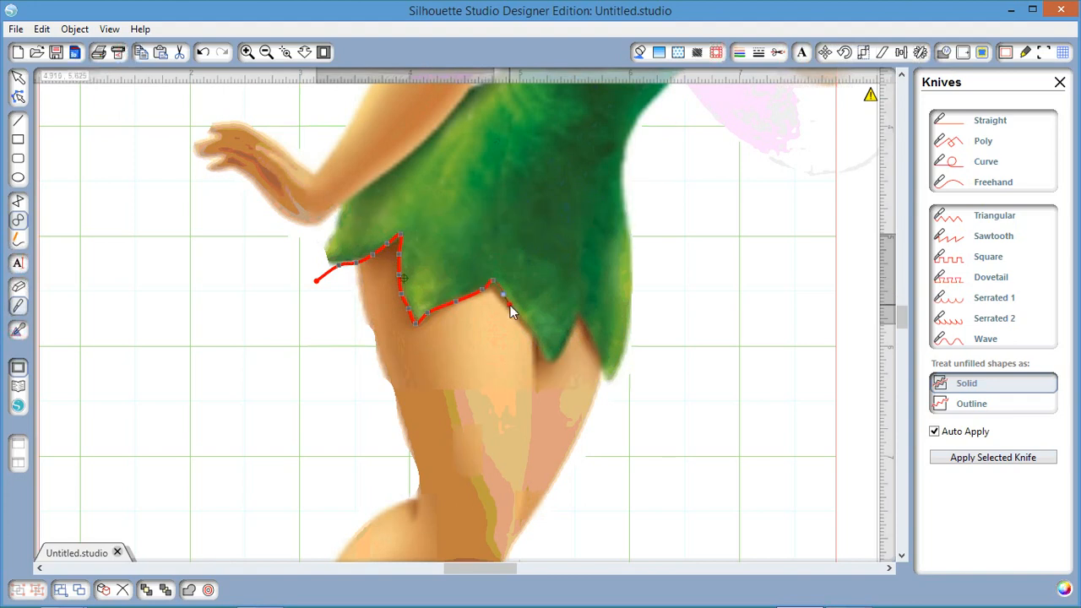
drag(510, 306, 543, 358)
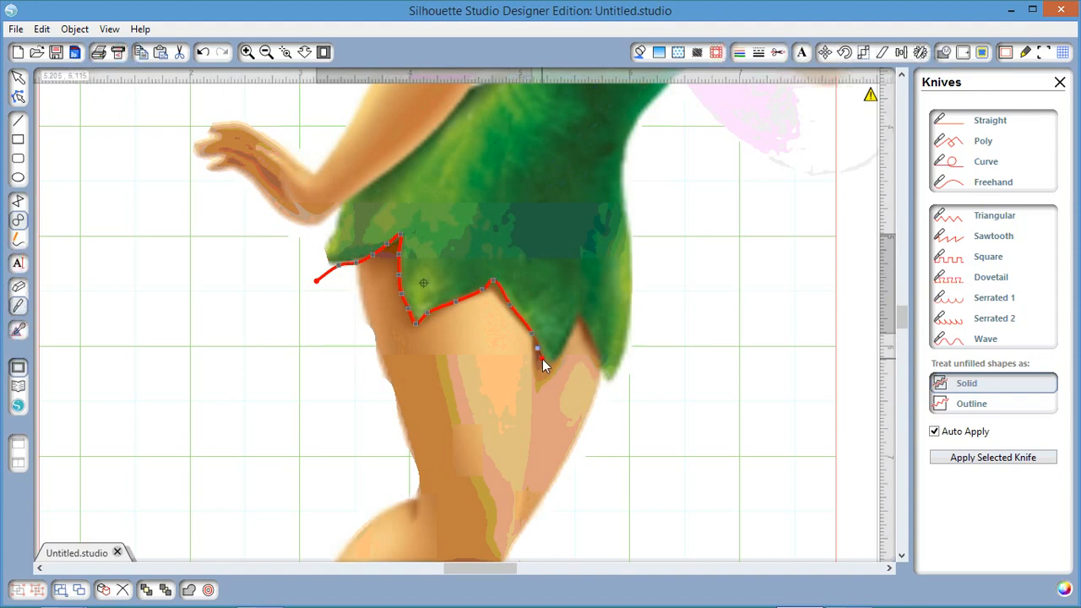
drag(542, 359, 565, 342)
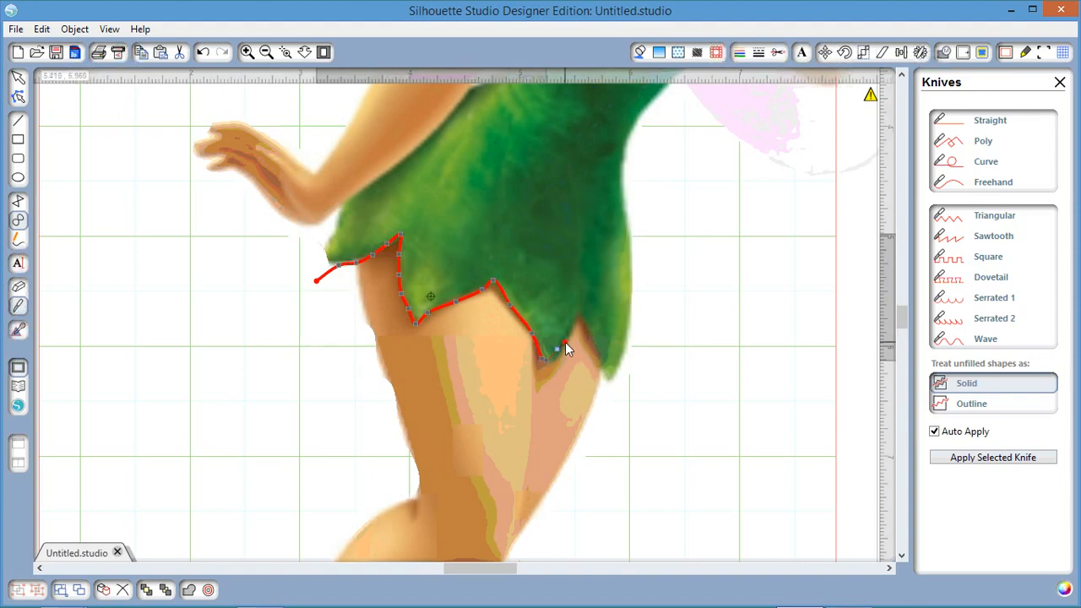
mouse_move(565, 341)
mouse_down()
mouse_move(549, 362)
mouse_move(574, 334)
mouse_up()
mouse_move(572, 330)
mouse_down()
mouse_move(580, 316)
mouse_move(598, 363)
mouse_up()
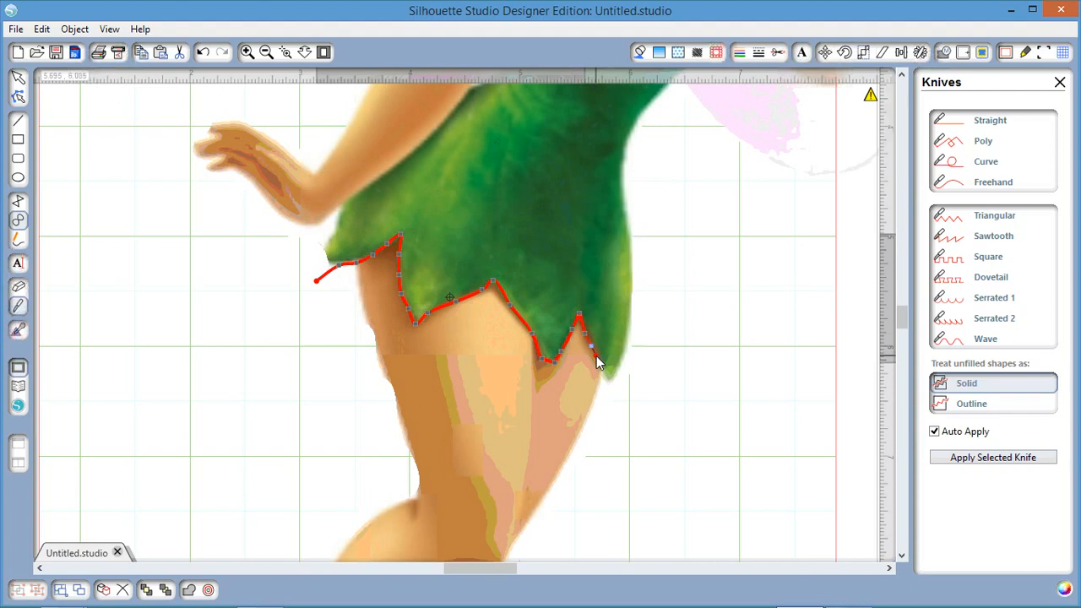
drag(598, 363, 627, 408)
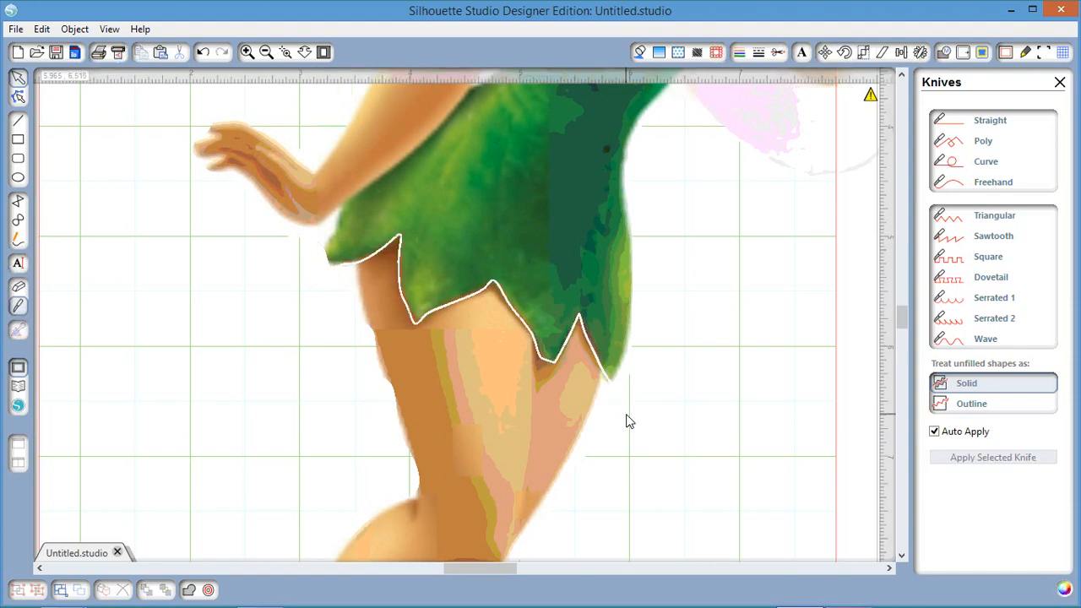
drag(626, 421, 130, 445)
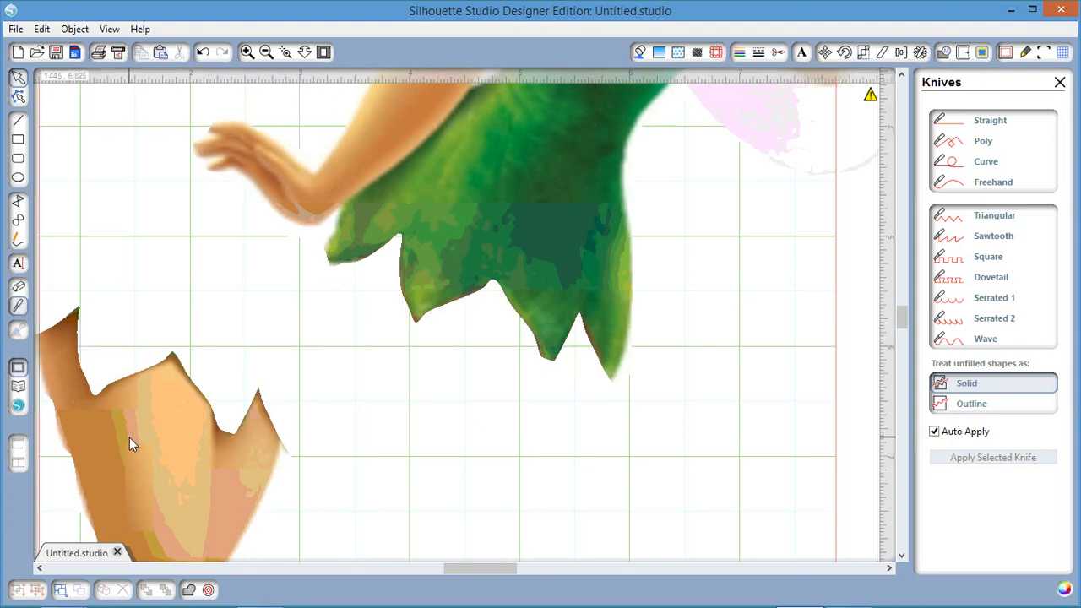
Examine the dress, arms and face of the upper body piece for a possible further cutting line
drag(902, 317, 905, 302)
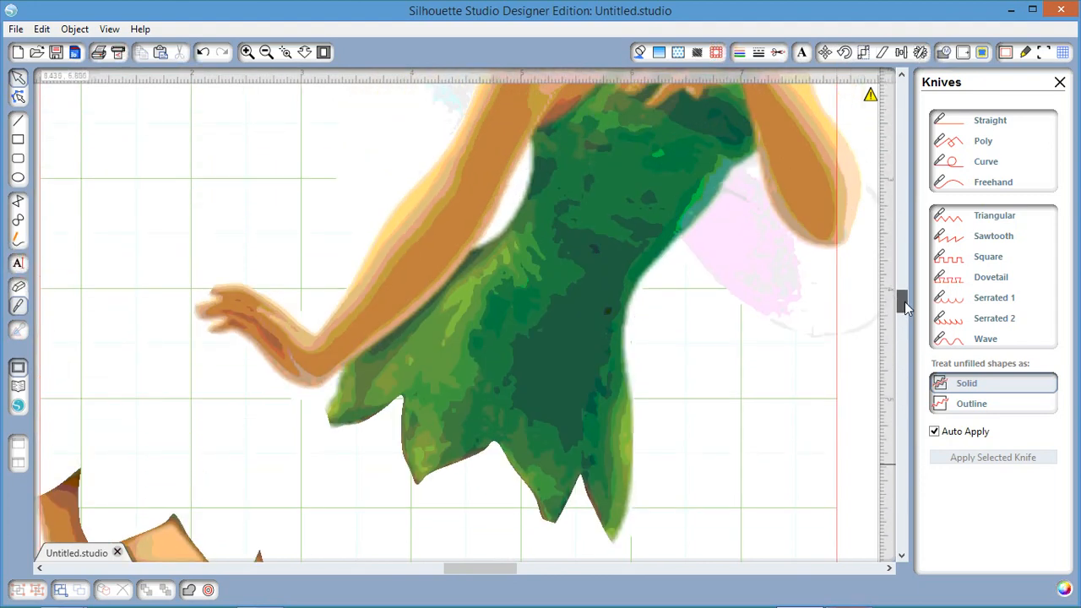
drag(904, 302, 904, 291)
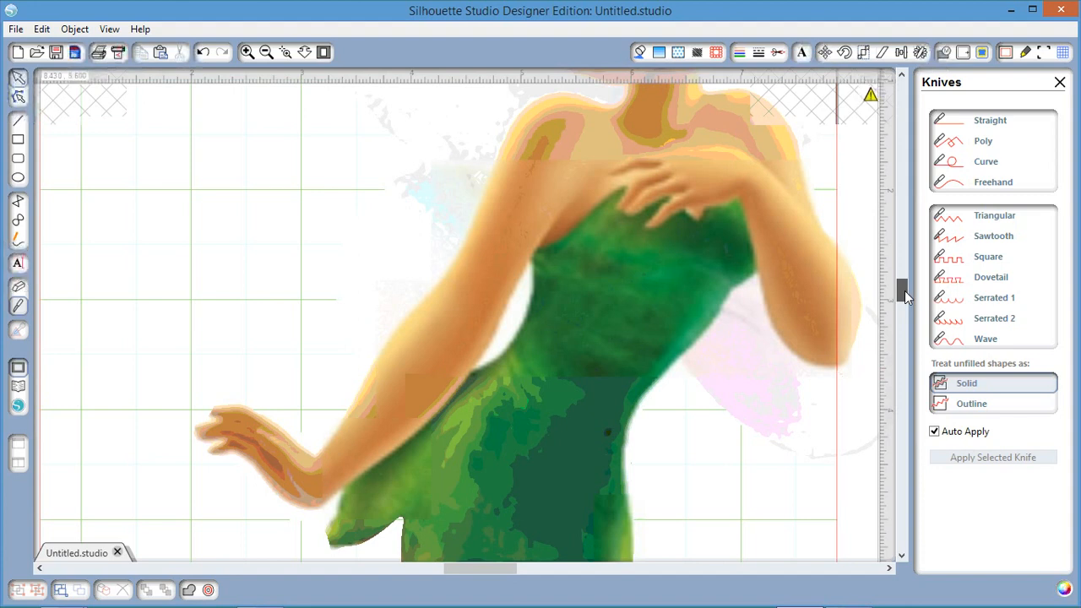
drag(904, 290, 906, 258)
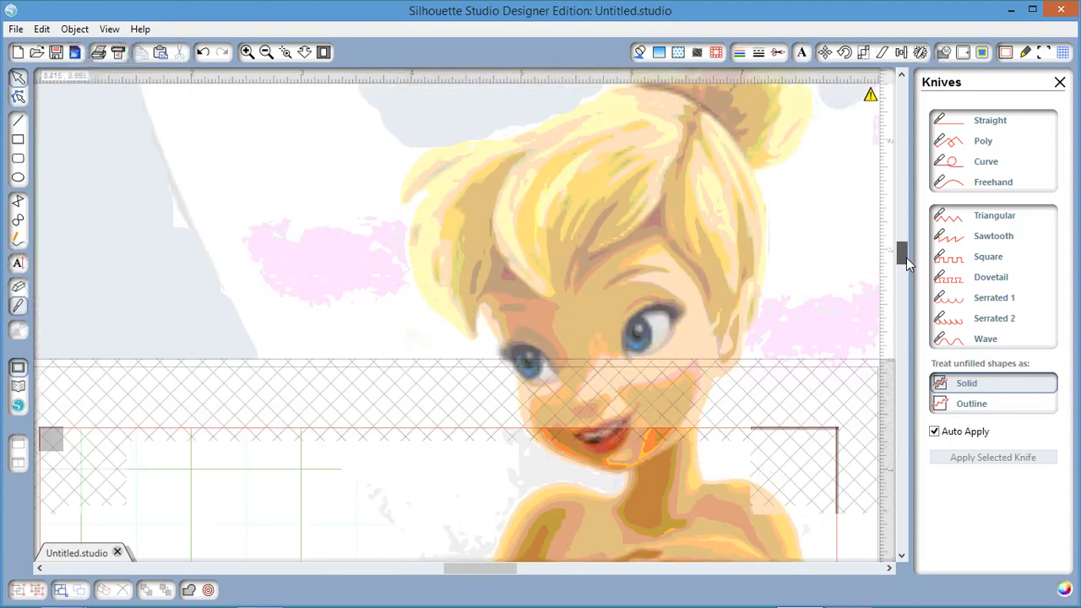
drag(906, 258, 901, 305)
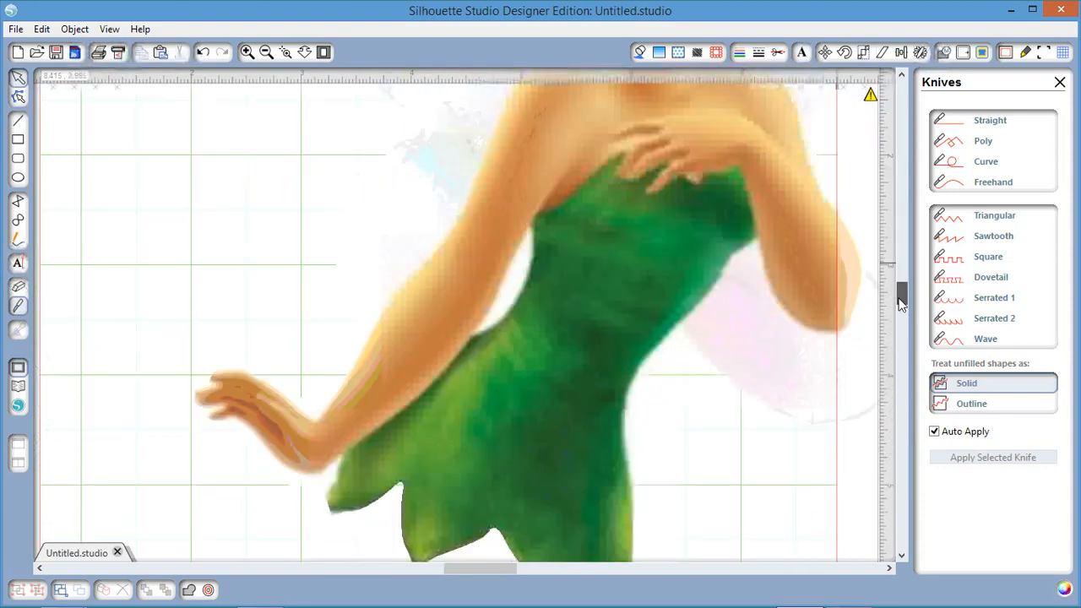
mouse_move(900, 305)
mouse_down()
mouse_move(900, 261)
mouse_move(895, 288)
mouse_up()
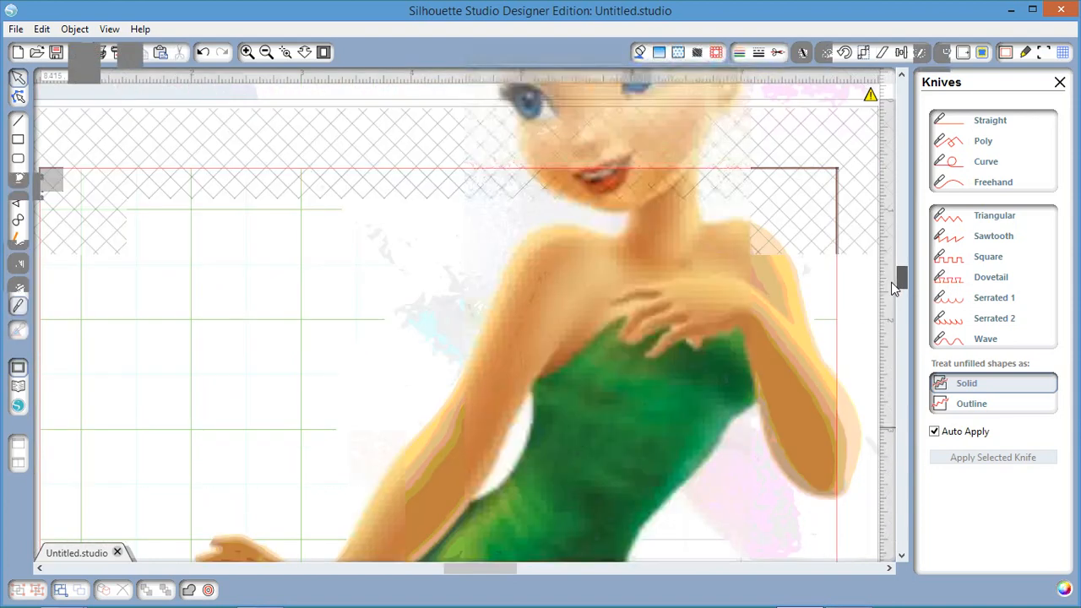
drag(895, 288, 886, 298)
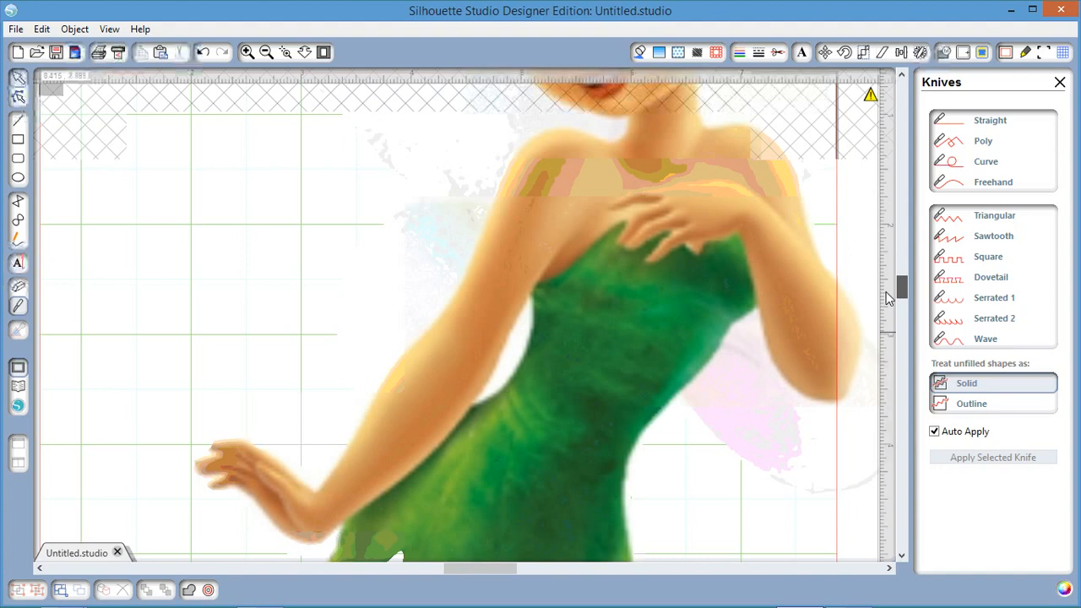
drag(885, 292, 888, 286)
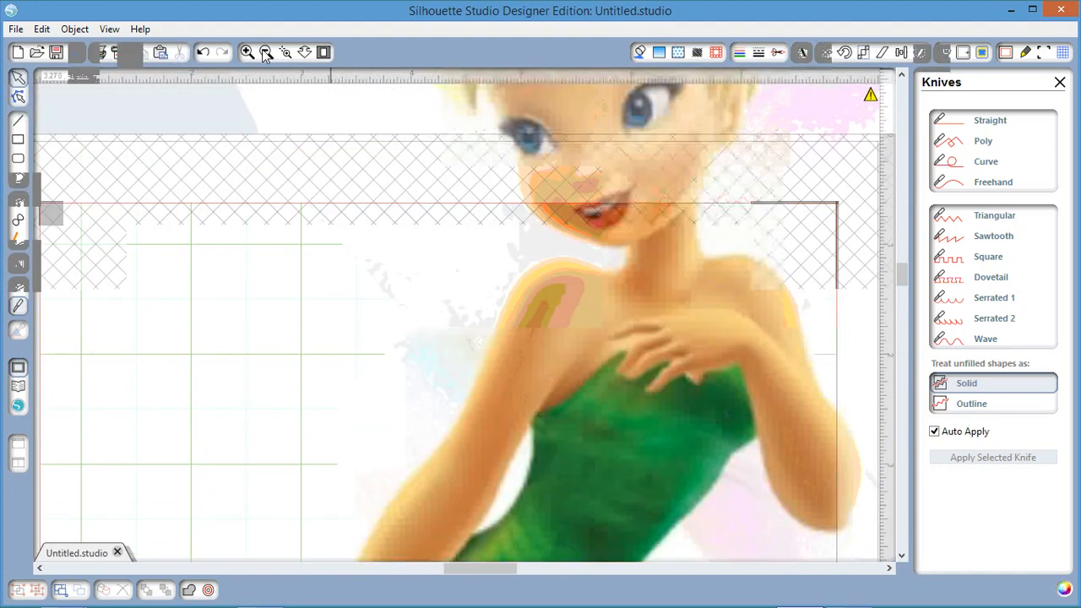
Move the upper body piece off the page to its right side
click(265, 52)
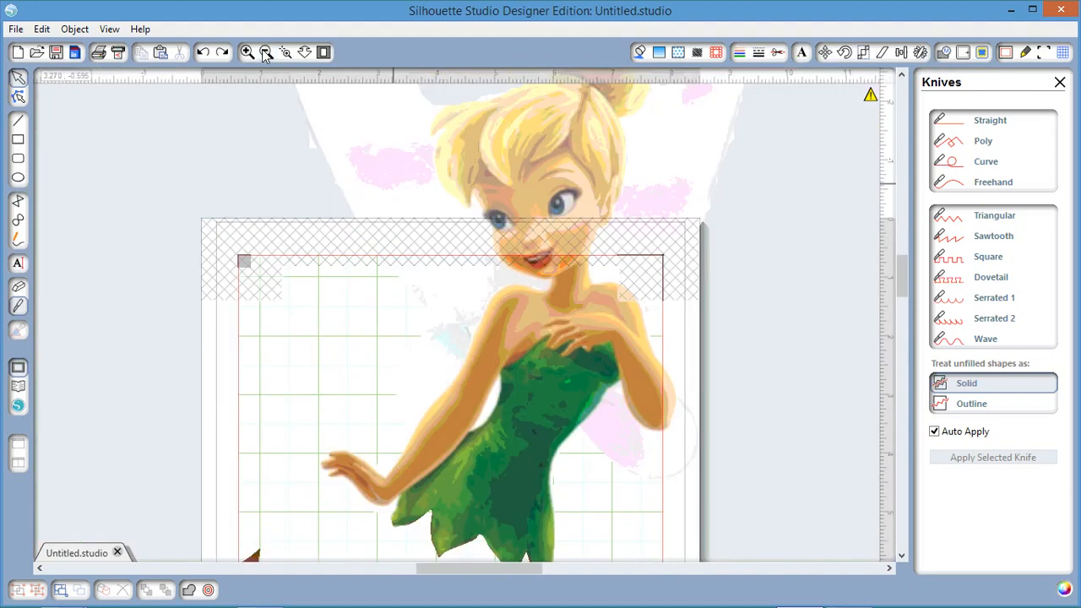
click(265, 52)
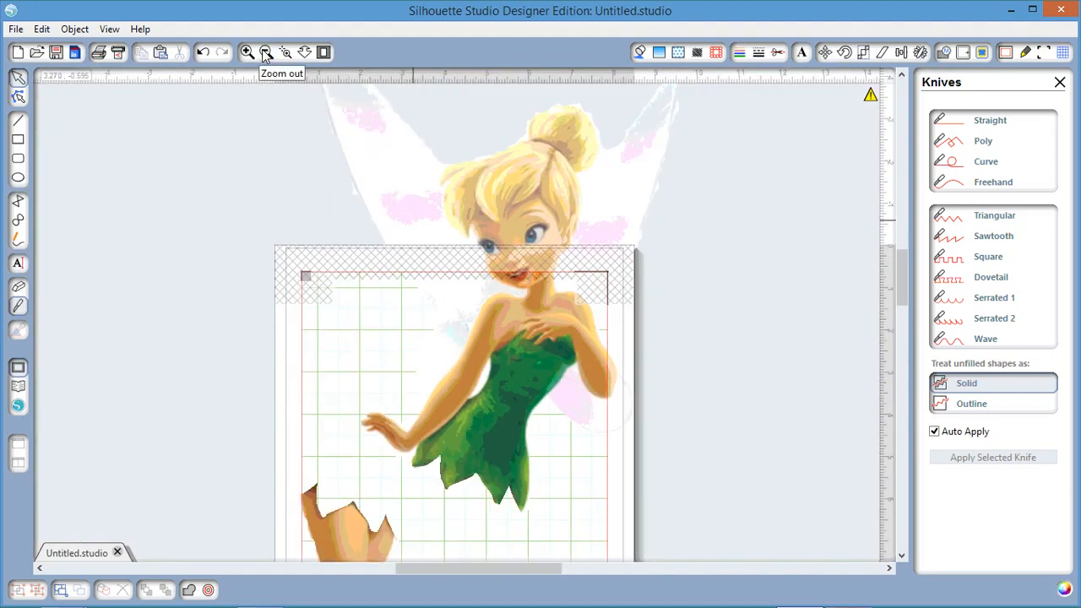
click(265, 52)
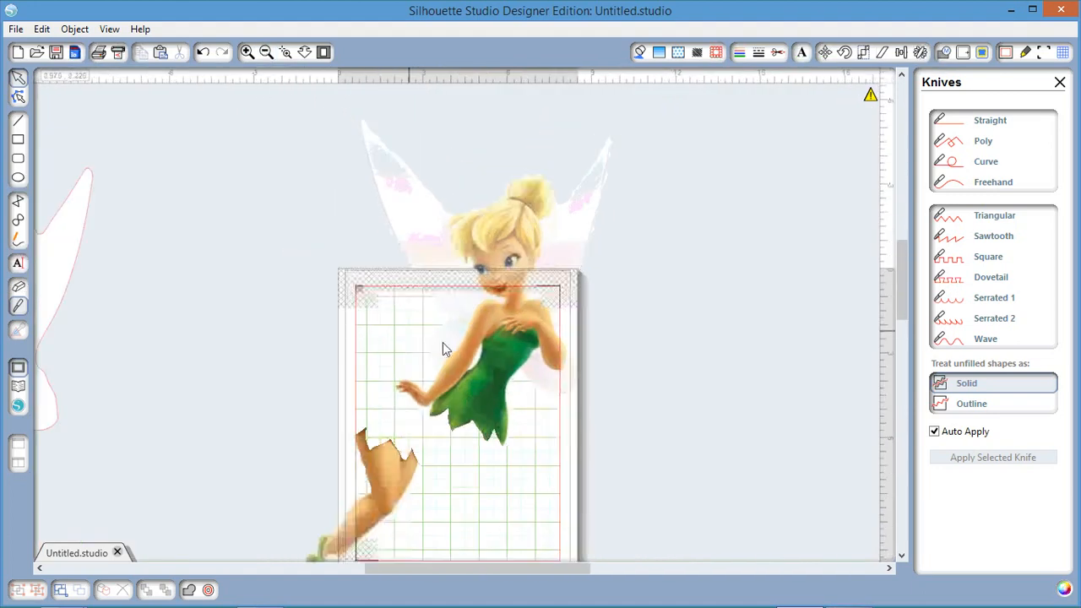
drag(469, 348, 644, 383)
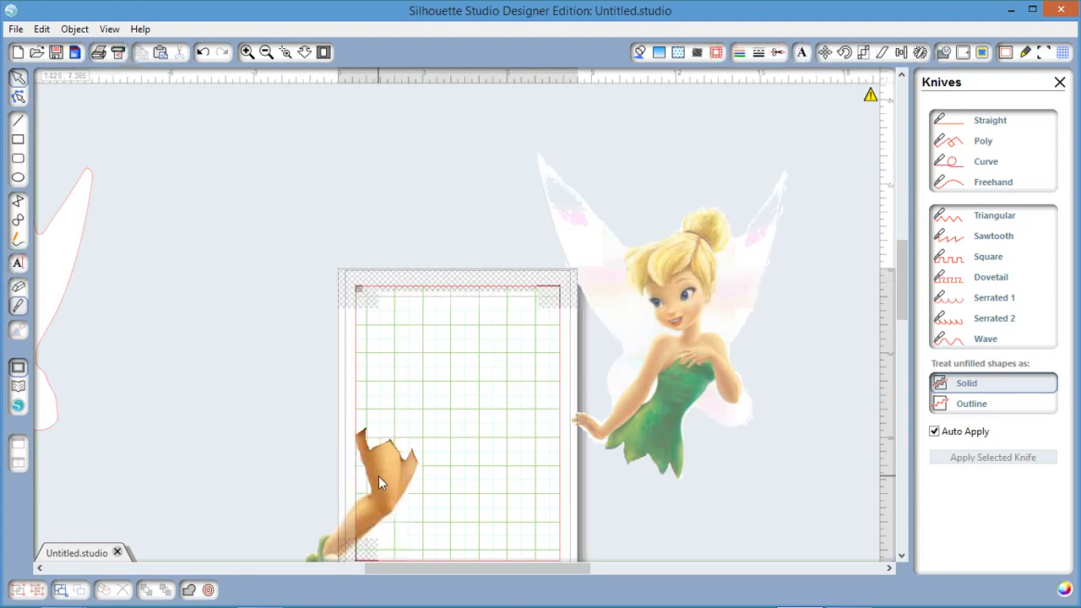
Rotate the leg piece nearly upright and fit it into the cut area's upper-left part, and nudge the upper body farther off the page
drag(378, 475, 448, 396)
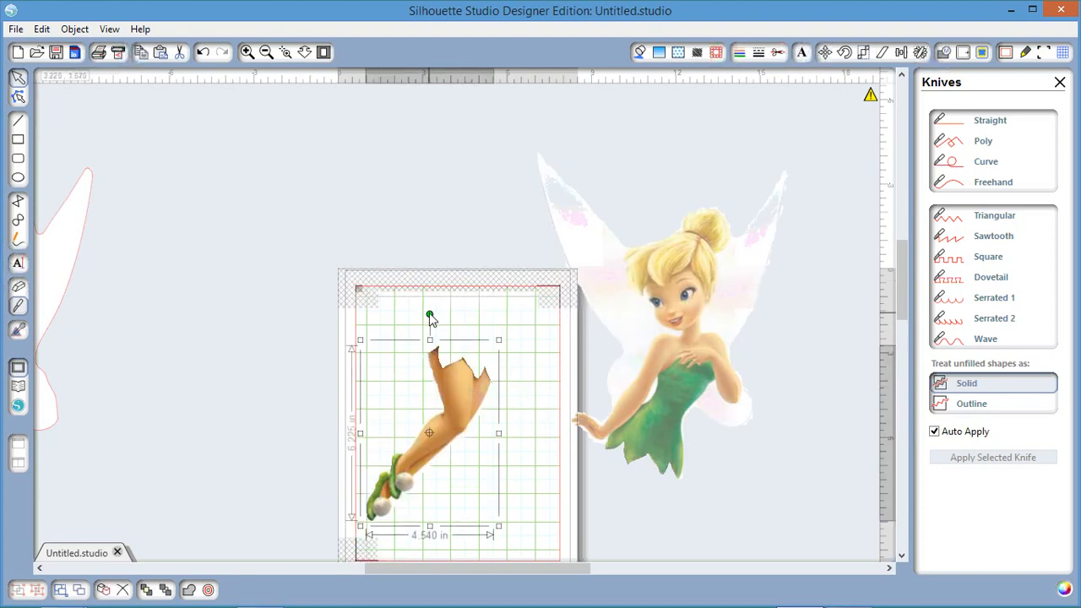
drag(430, 315, 377, 333)
click(421, 447)
drag(429, 450, 396, 414)
click(506, 414)
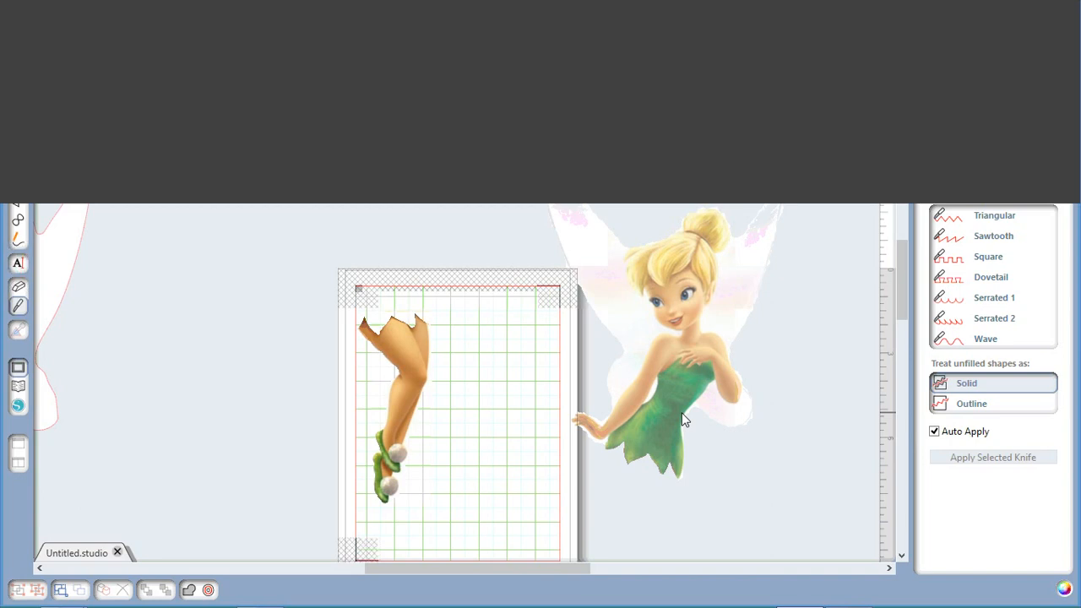
click(684, 419)
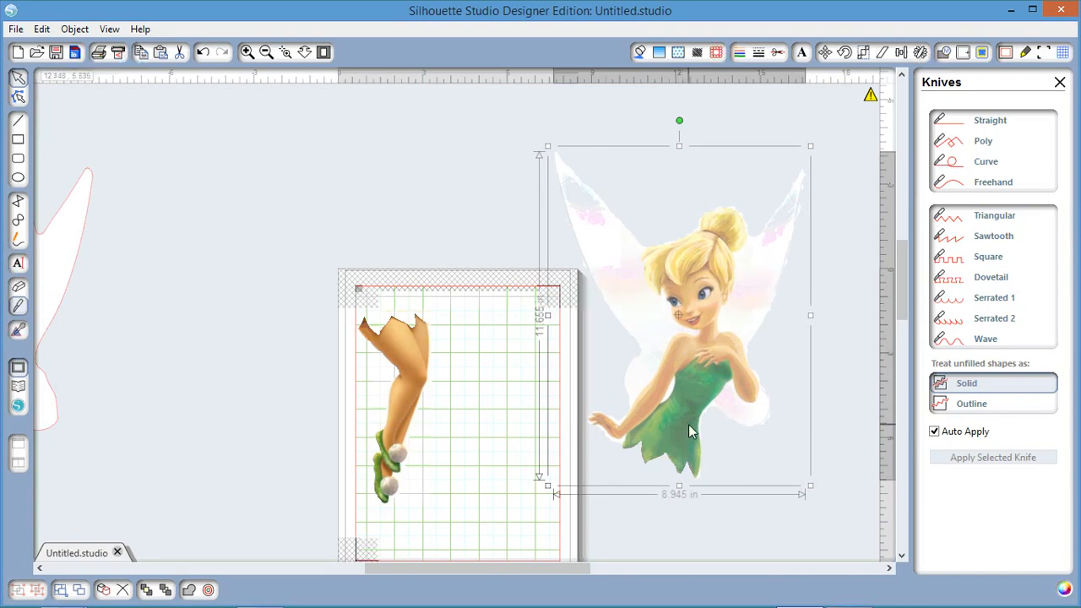
Move the upper body piece down and back toward the page until the outstretched hand overlaps the page's right edge
drag(688, 424, 613, 432)
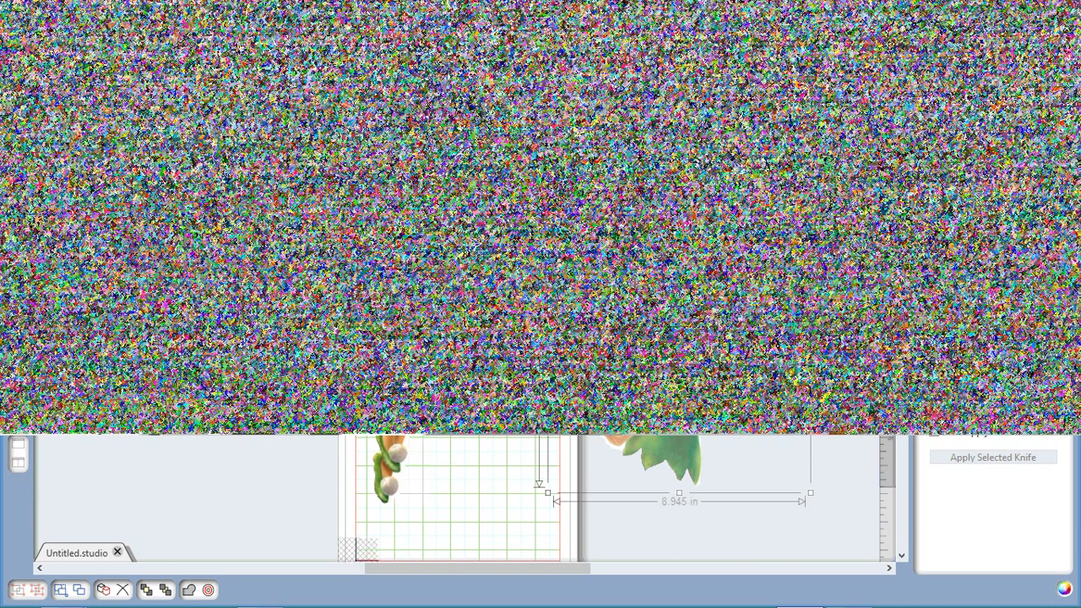
scroll(630, 412, up, 3)
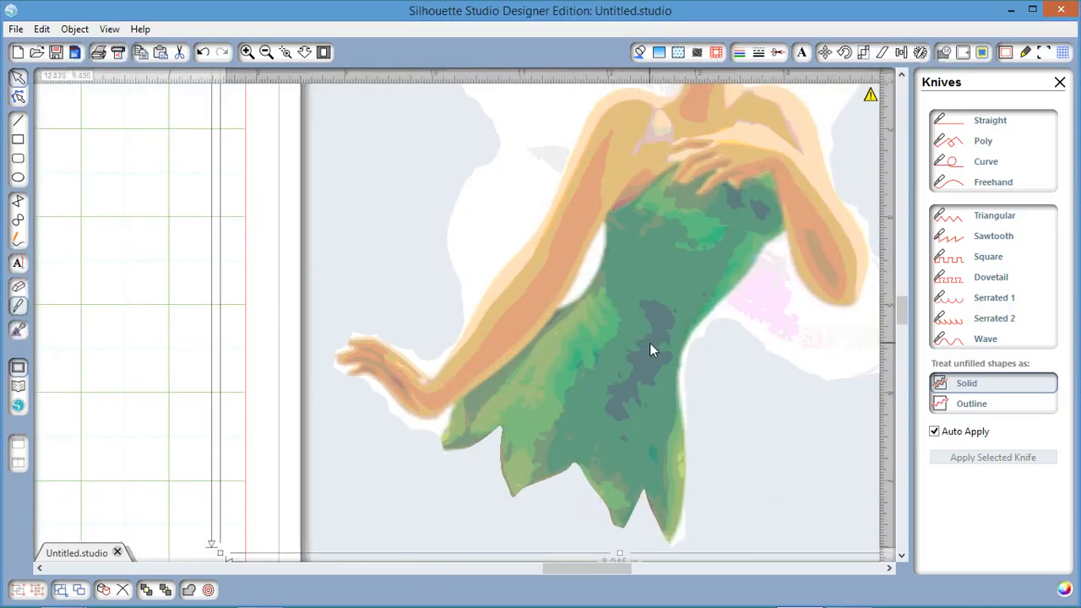
drag(649, 343, 581, 418)
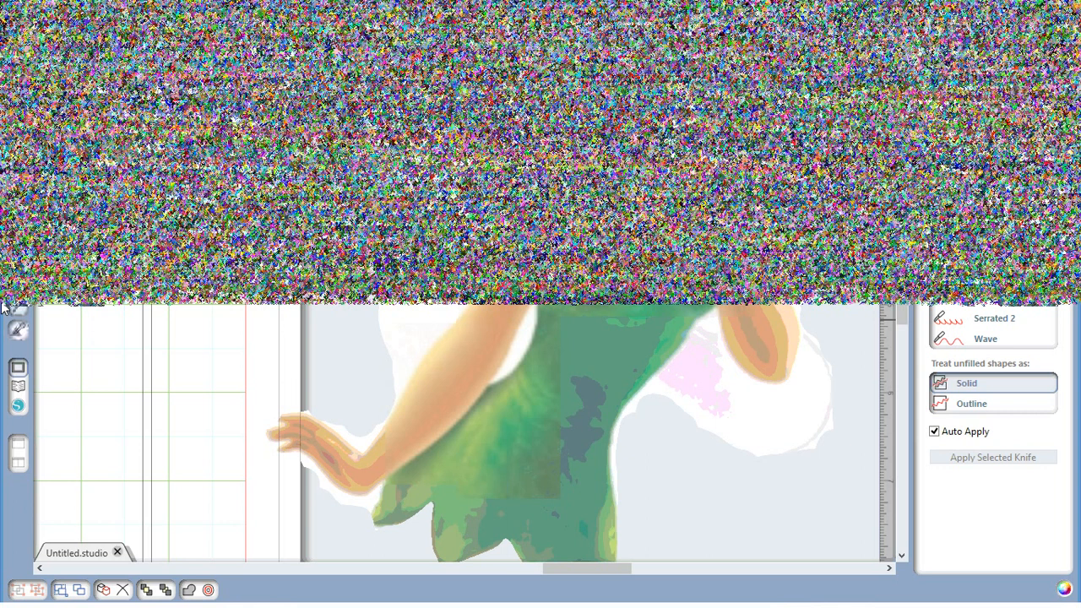
Start a curve knife line at the dress's left hem corner and trace up between dress and arm to the neckline beside the hand
click(18, 306)
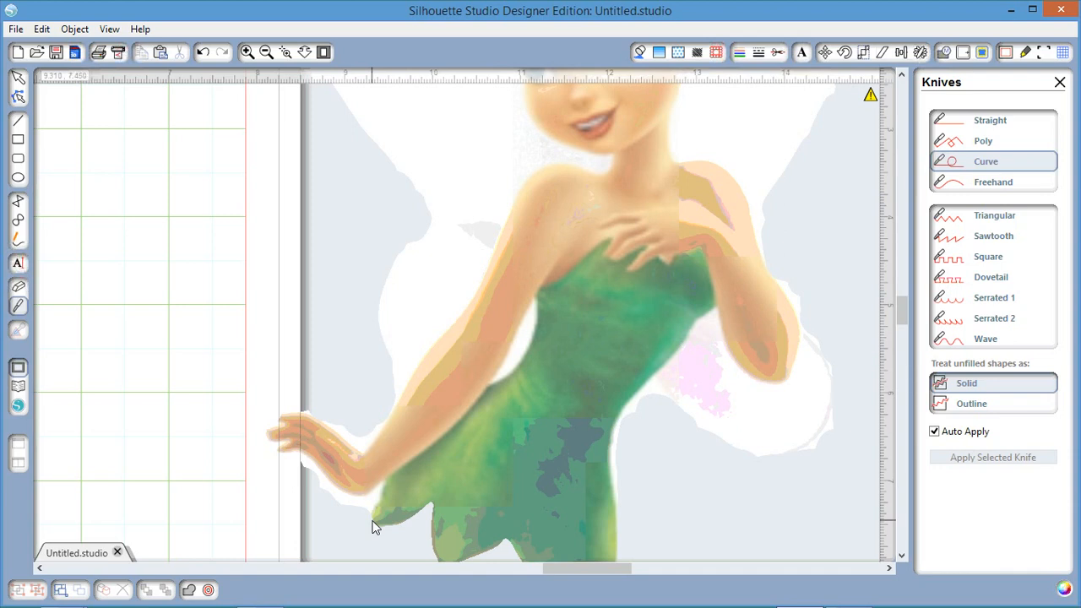
drag(374, 522, 383, 500)
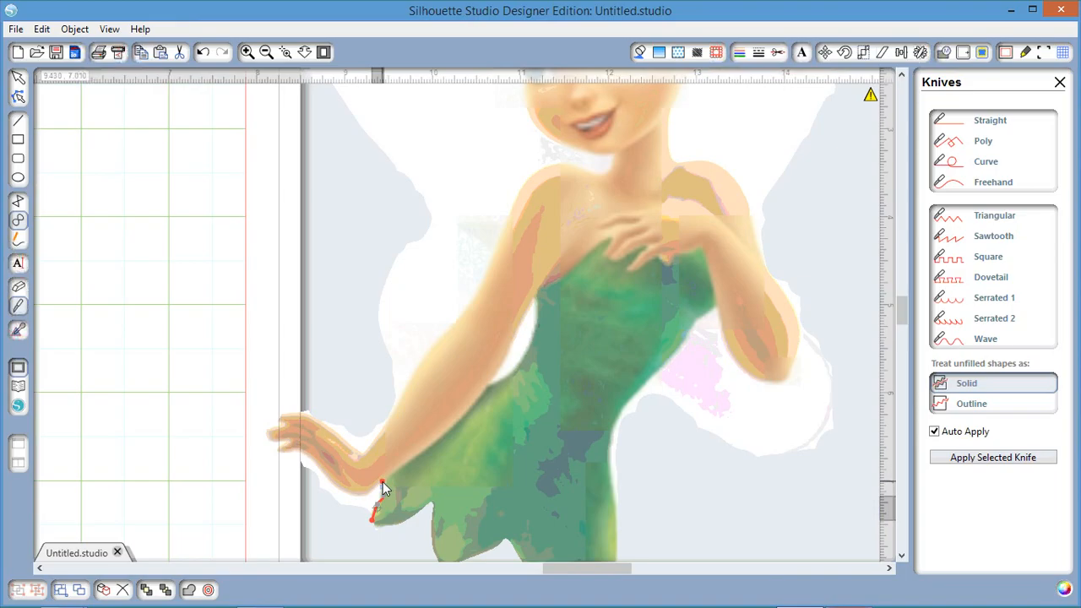
mouse_move(383, 487)
mouse_down()
mouse_move(419, 463)
mouse_move(533, 347)
mouse_move(537, 293)
mouse_up()
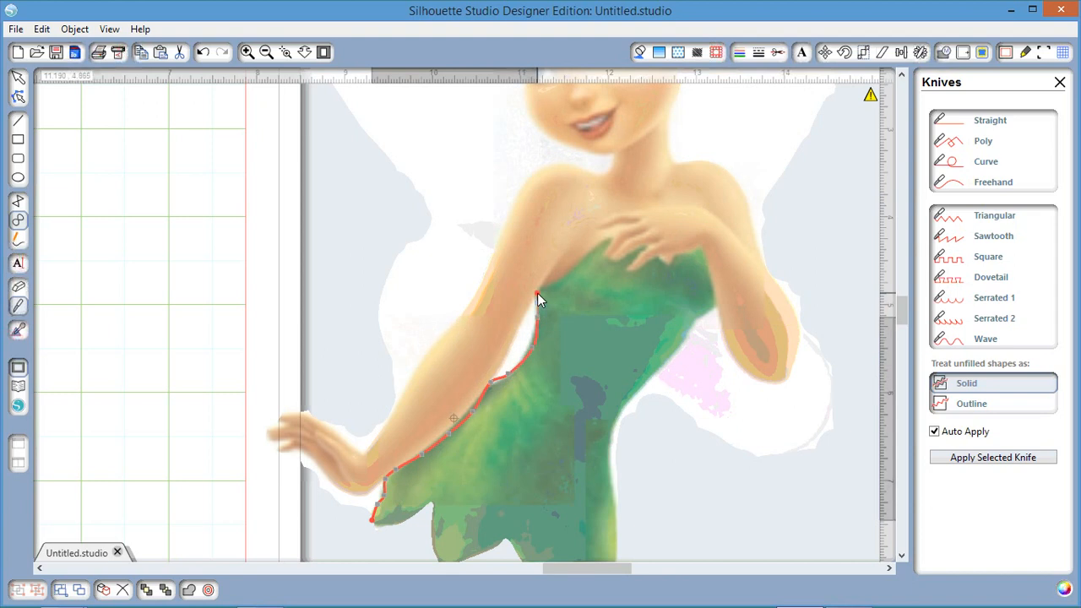
drag(537, 293, 573, 268)
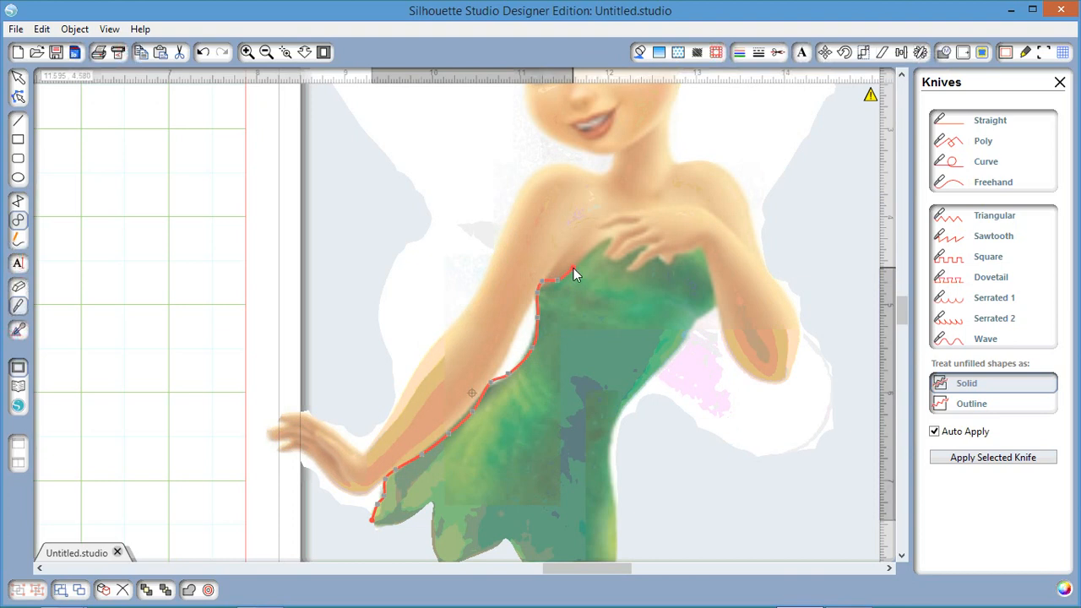
mouse_move(574, 268)
mouse_down()
mouse_move(610, 240)
mouse_move(368, 98)
mouse_up()
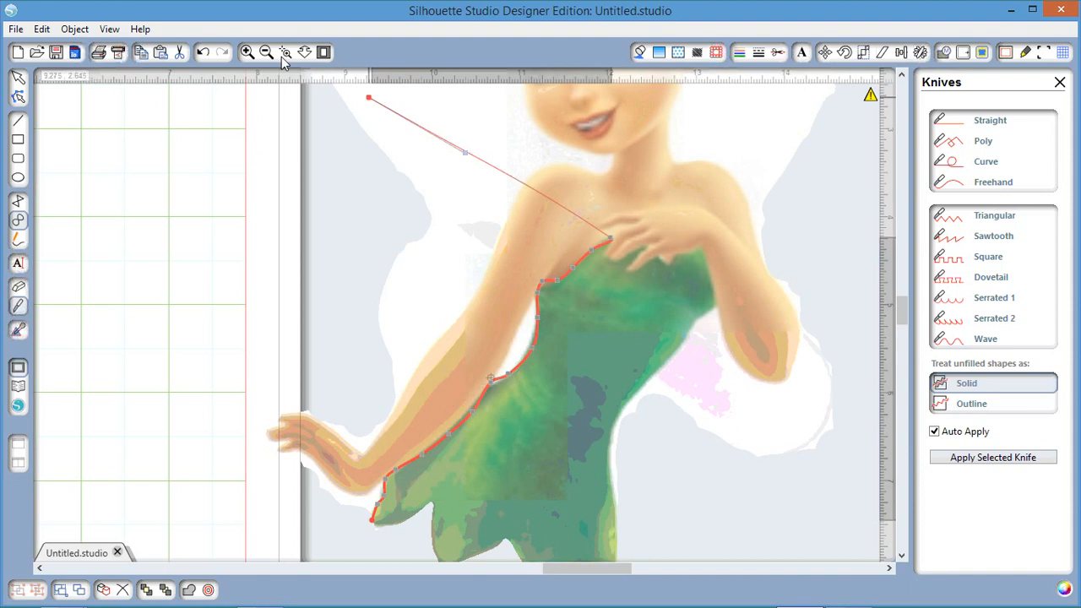
Continue the curve knife line from the neckline around the tips of the first fingers resting on the dress
scroll(619, 235, up, 2)
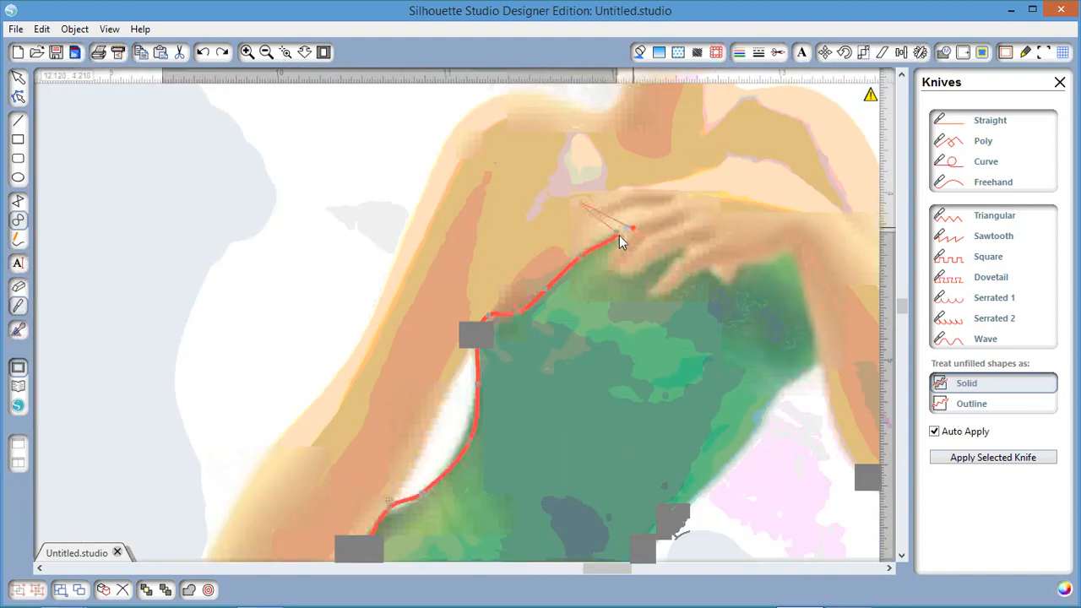
scroll(618, 235, up, 2)
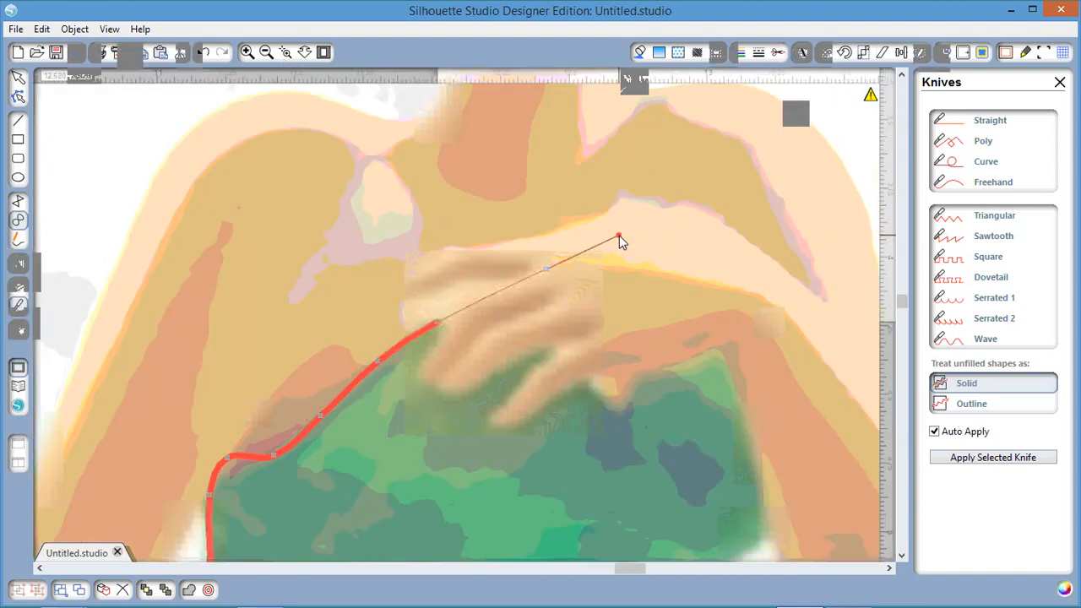
click(445, 317)
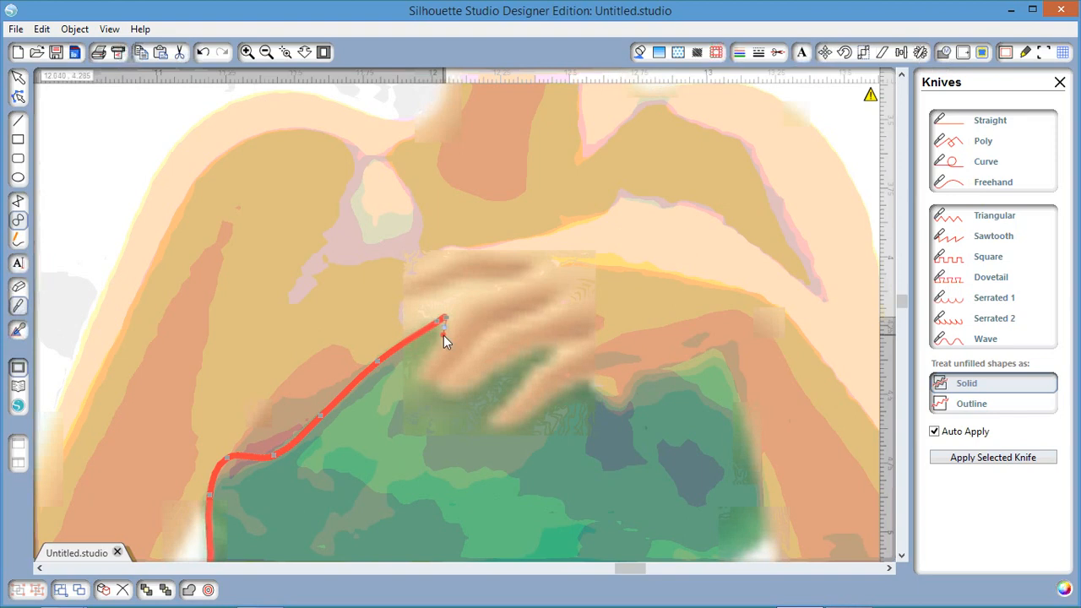
click(443, 335)
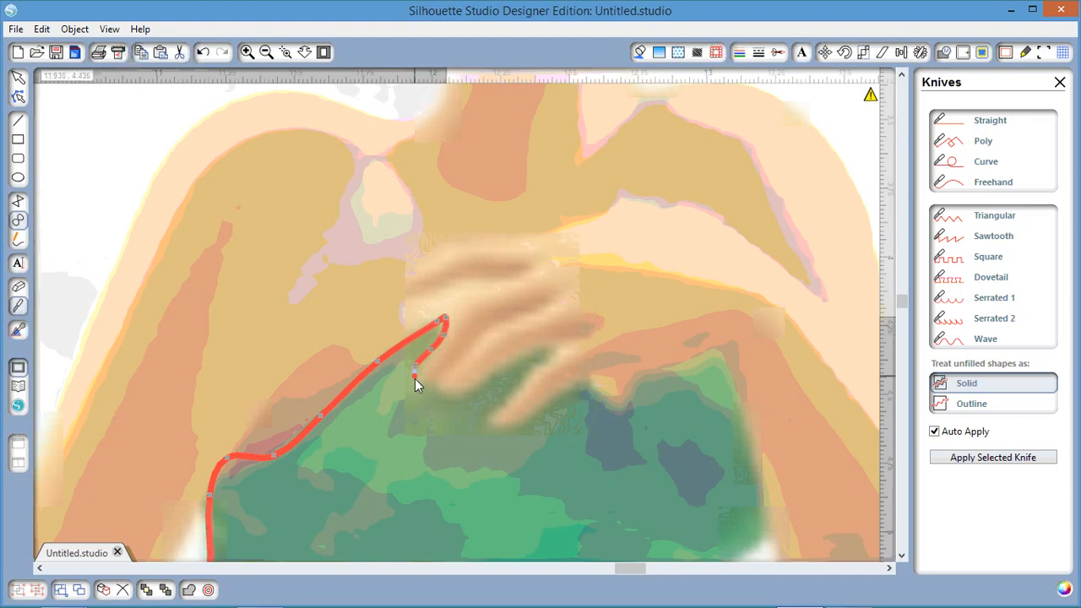
click(414, 379)
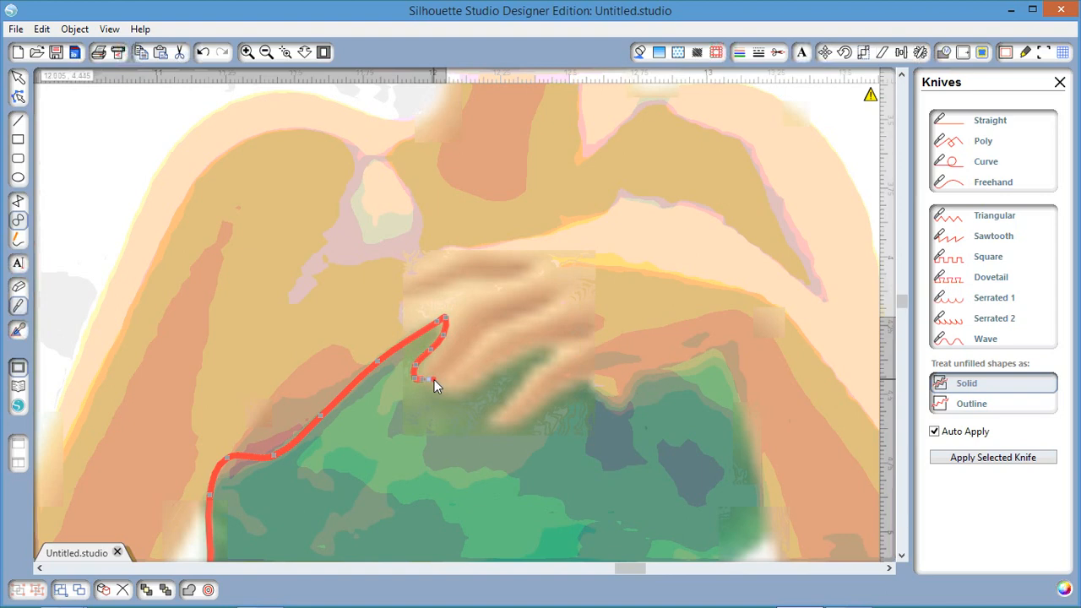
click(434, 379)
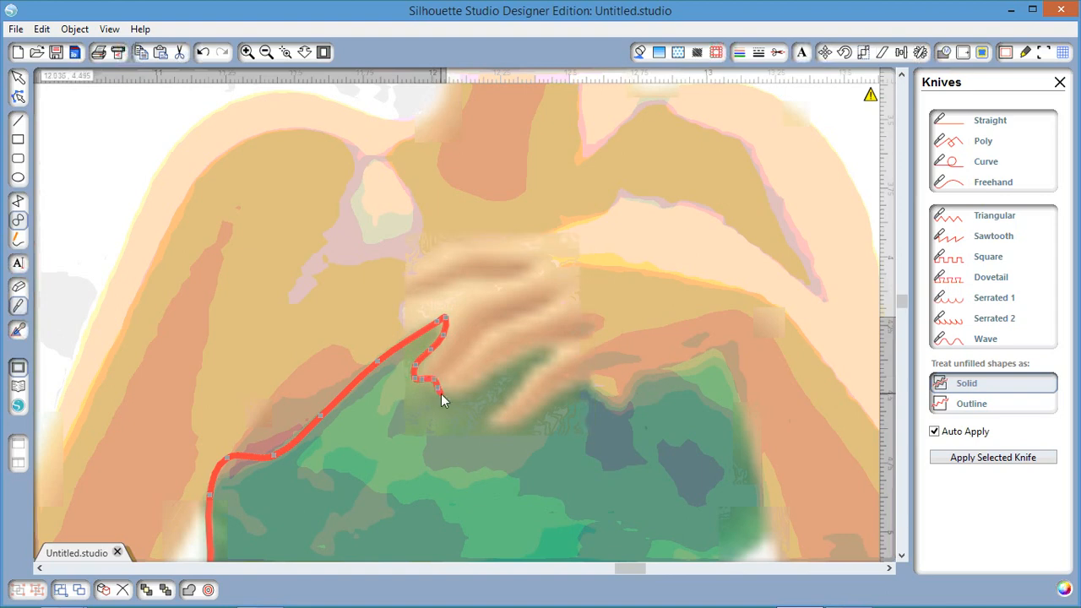
click(441, 393)
click(484, 380)
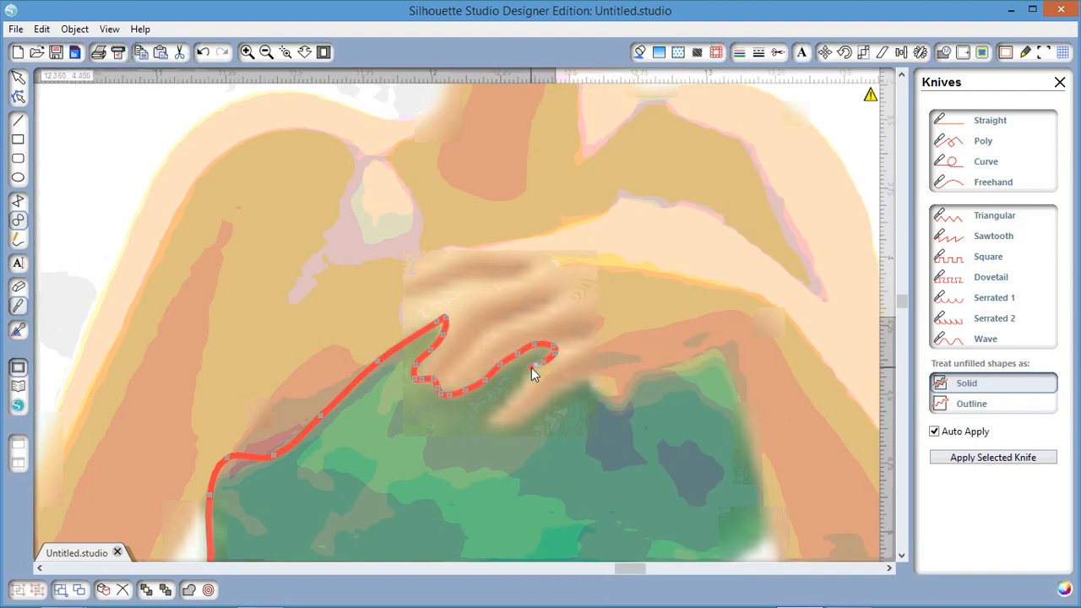
Trace the knife line down into the gap between the fingers and around the lowest fingertip back to the dress neckline
drag(531, 368, 510, 401)
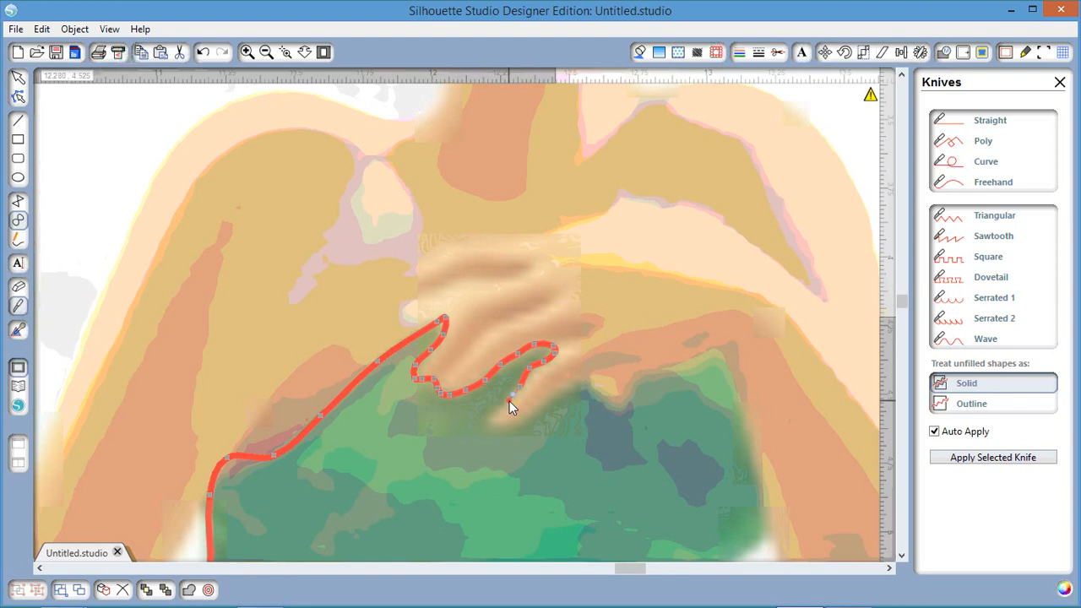
drag(509, 401, 488, 429)
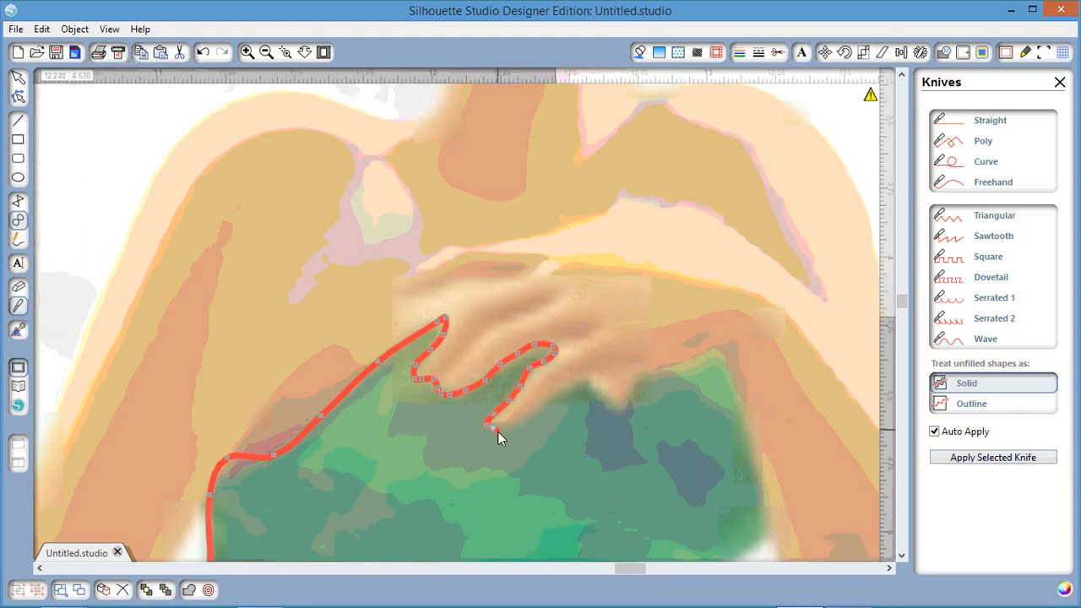
drag(498, 431, 521, 431)
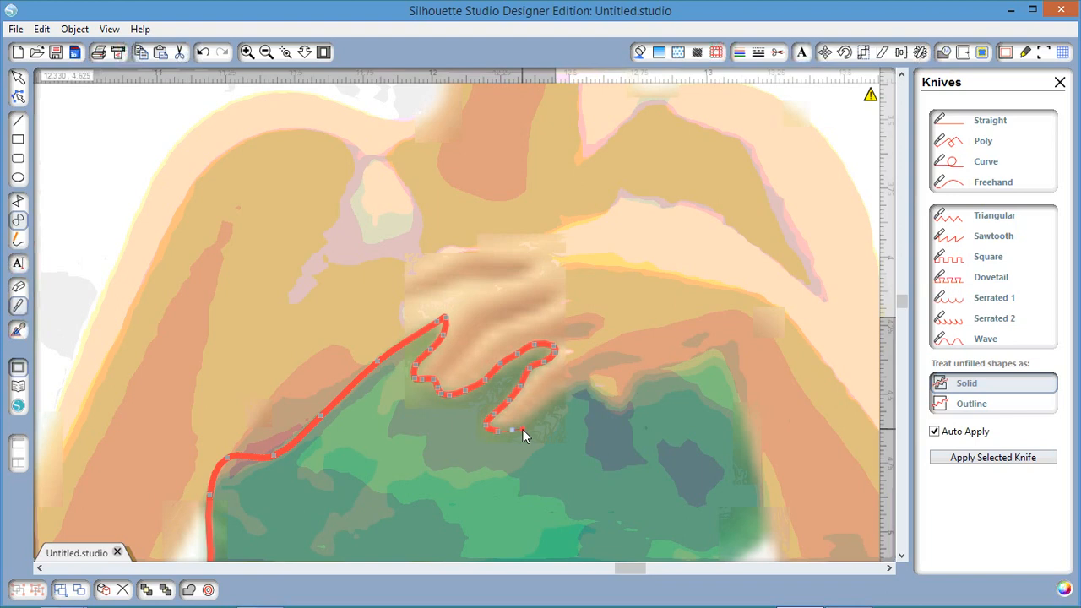
drag(522, 428, 551, 398)
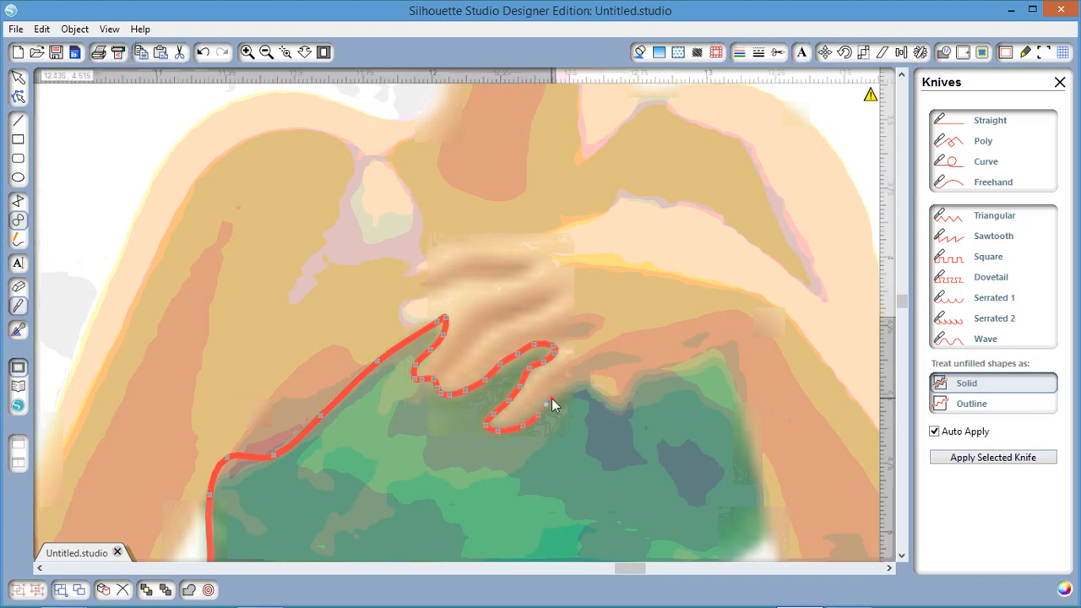
drag(552, 397, 585, 379)
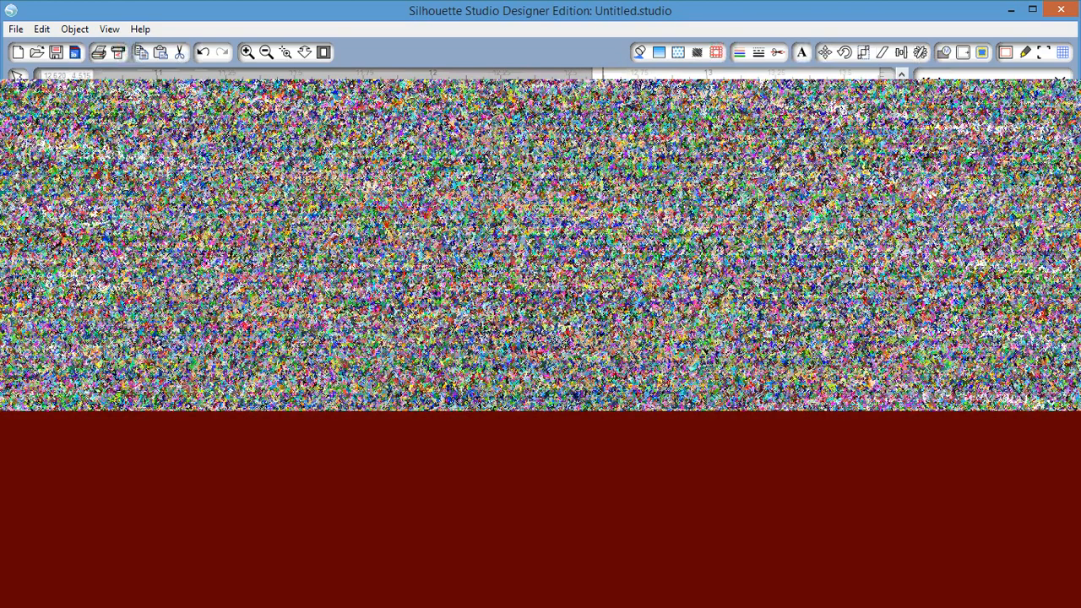
Extend the knife line along the rest of the neckline to the dress's upper-right corner and down the bent arm's inner edge
drag(586, 380, 622, 406)
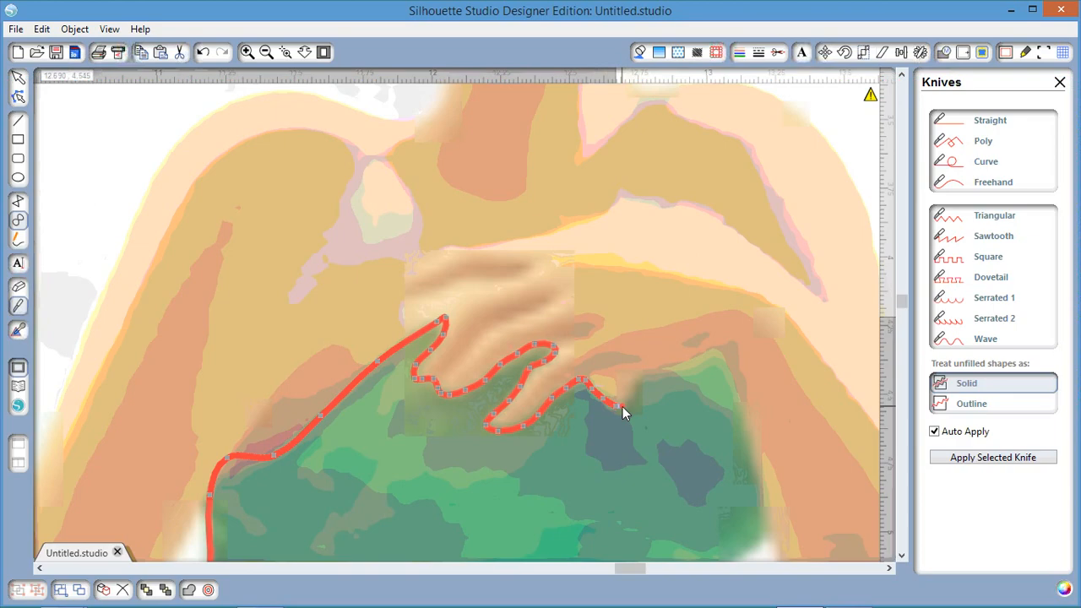
mouse_move(622, 406)
mouse_down()
mouse_move(645, 369)
mouse_move(696, 368)
mouse_up()
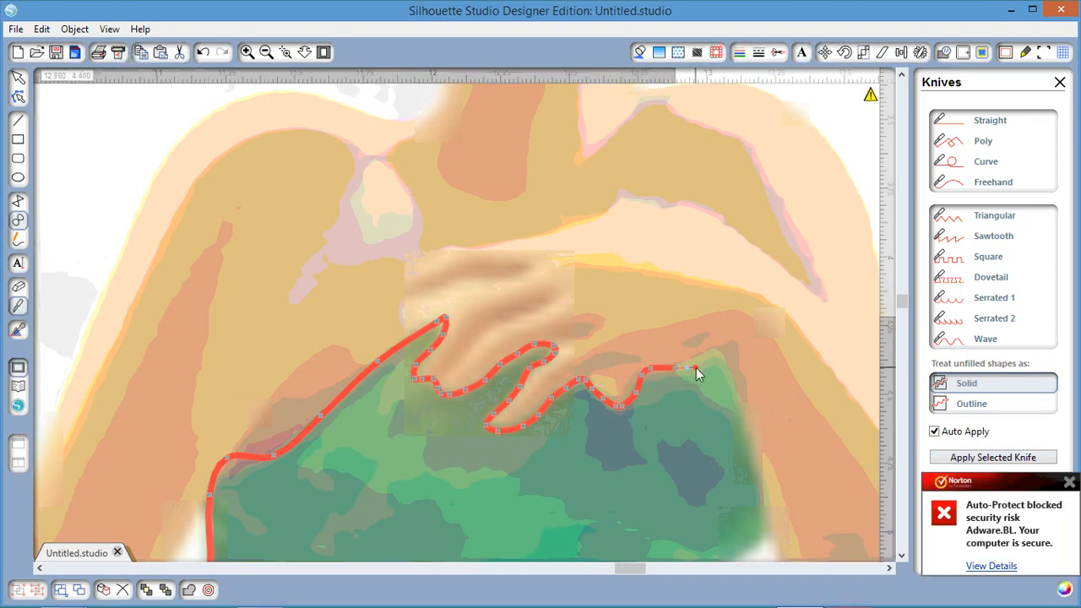
drag(696, 367, 721, 349)
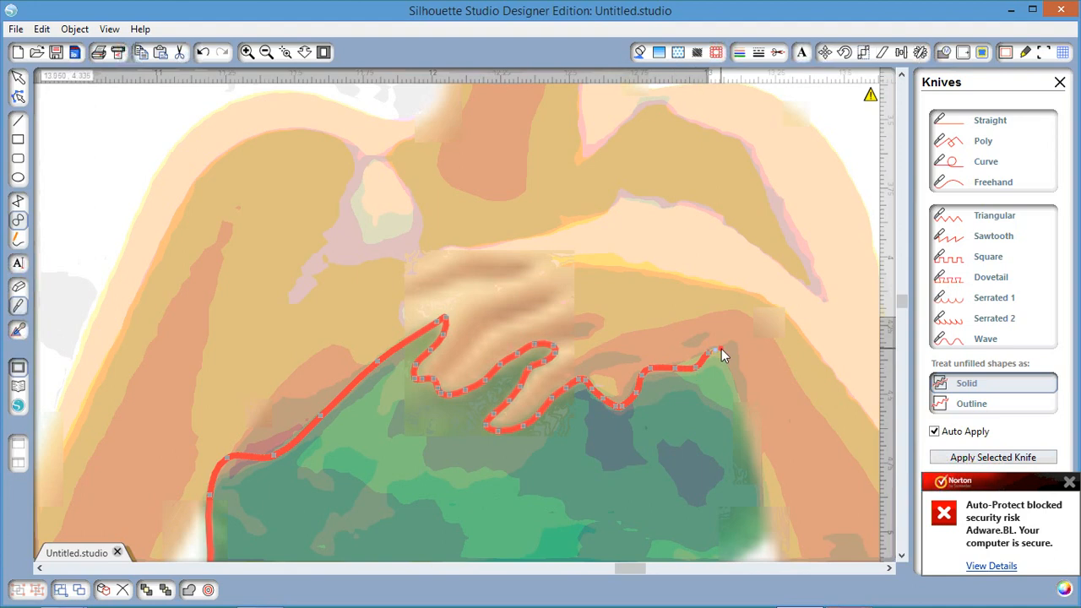
drag(721, 348, 765, 541)
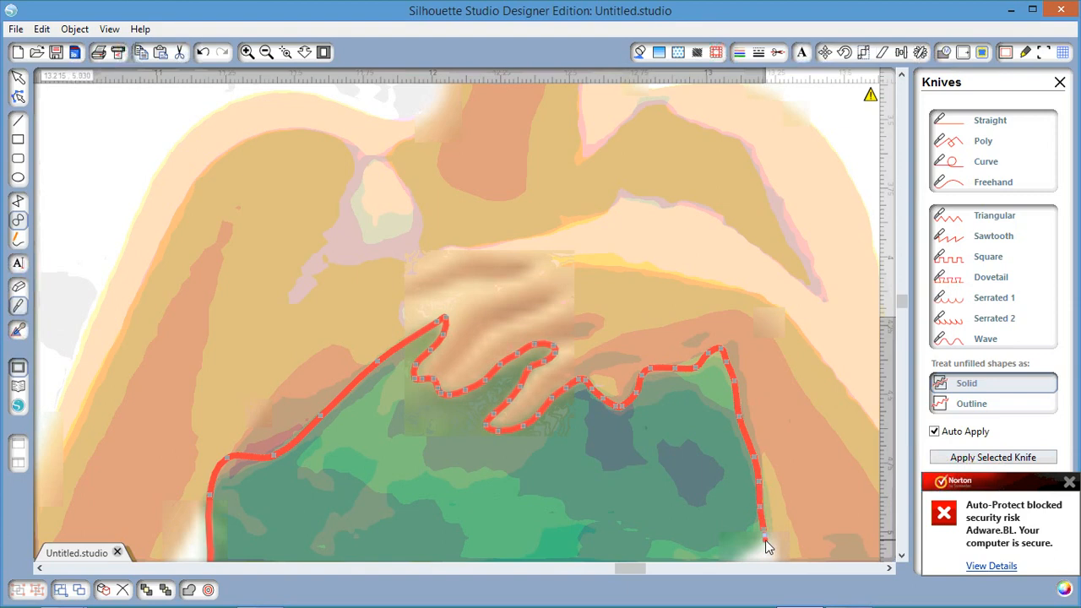
Trace the knife line around the bent elbow and up its outer edge, and end the cut just beyond the wing
drag(766, 547, 767, 547)
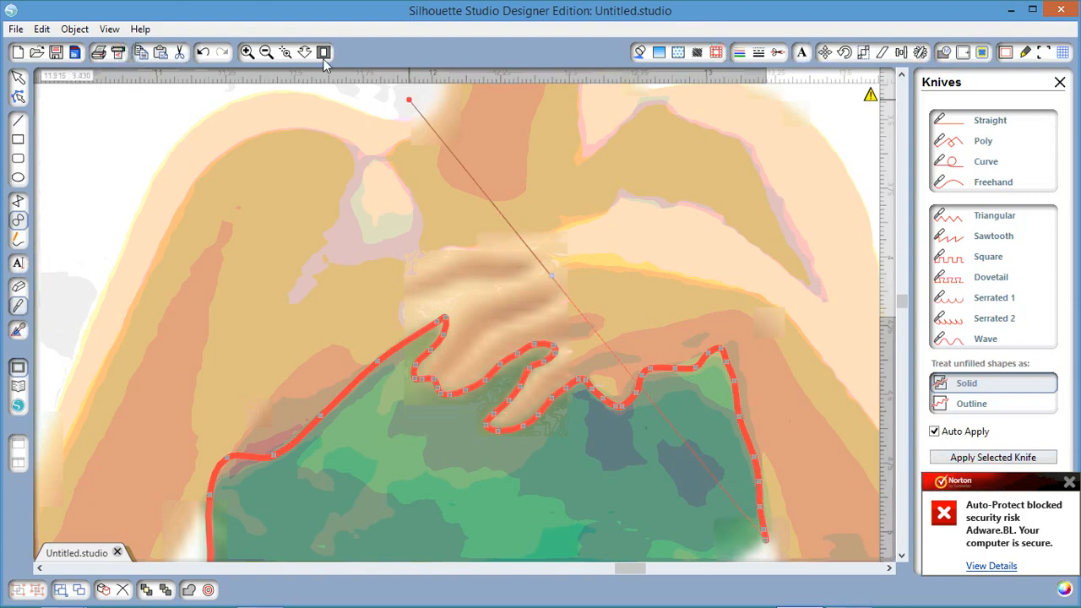
click(266, 52)
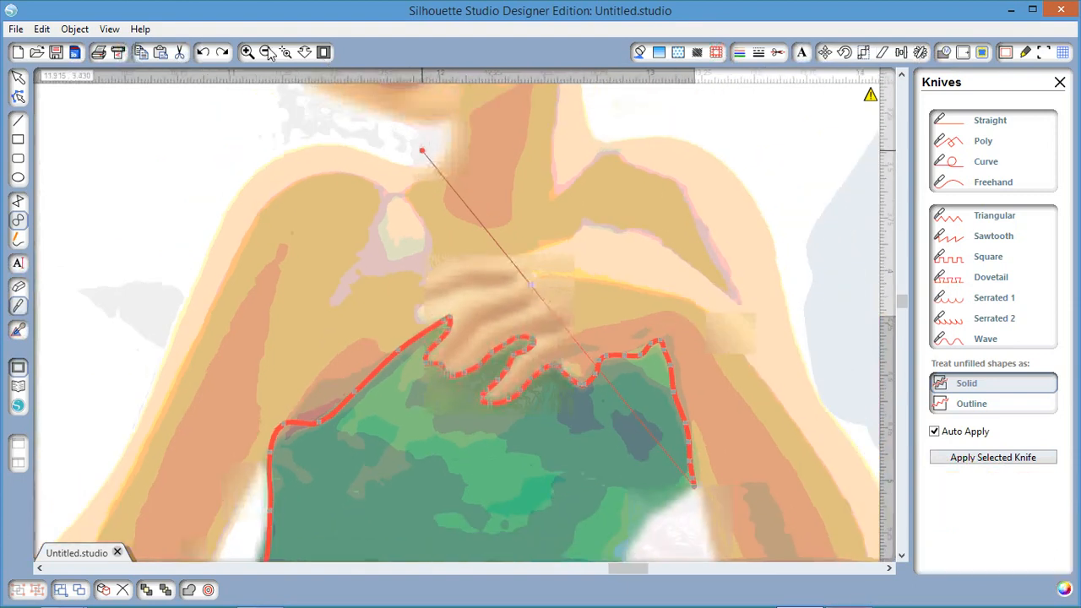
click(267, 52)
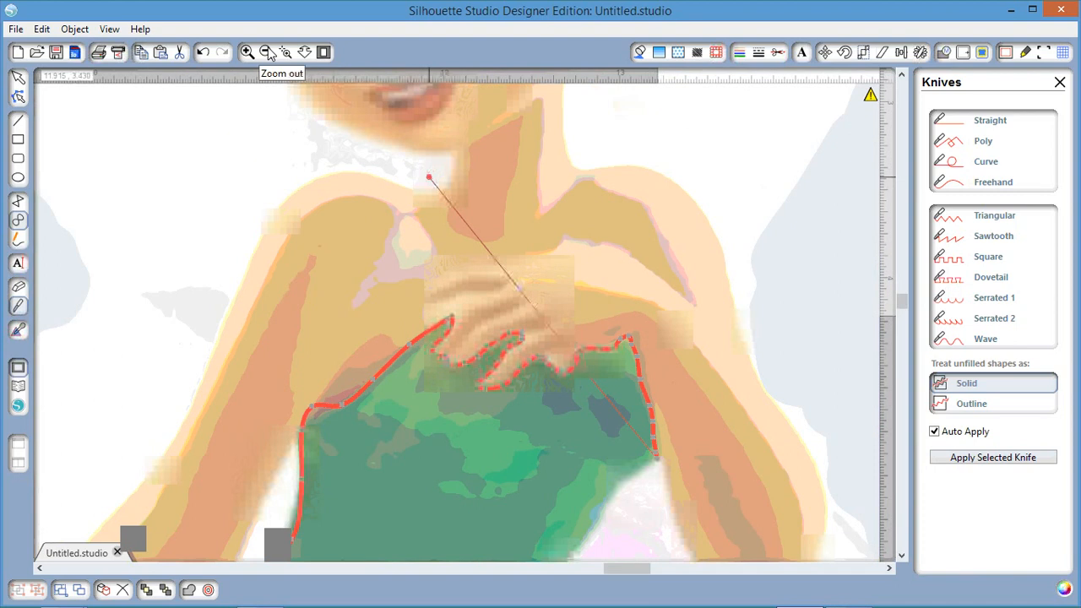
click(269, 53)
click(269, 53)
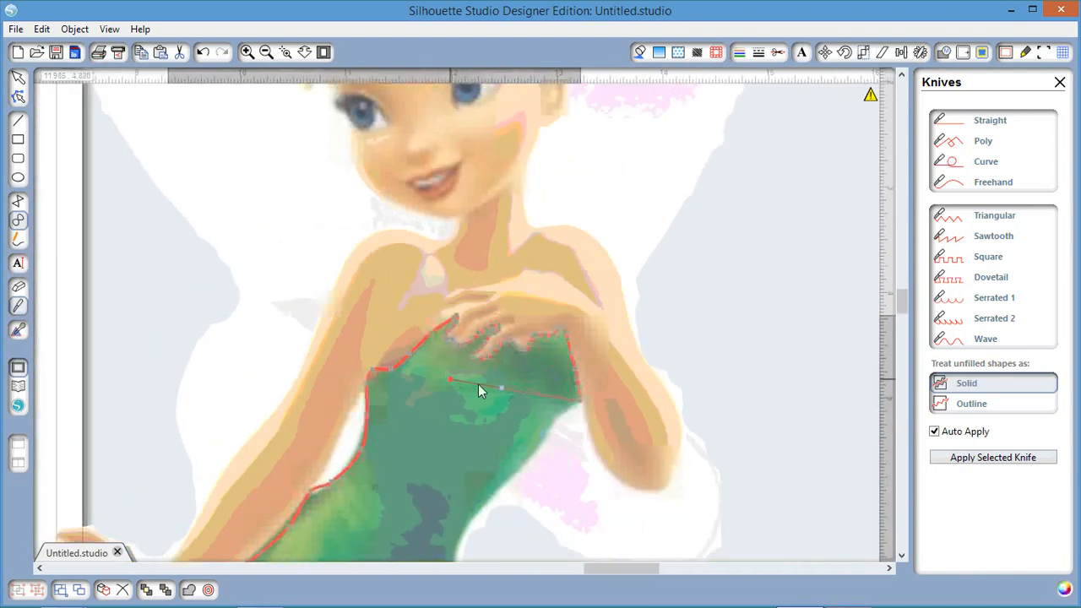
click(580, 401)
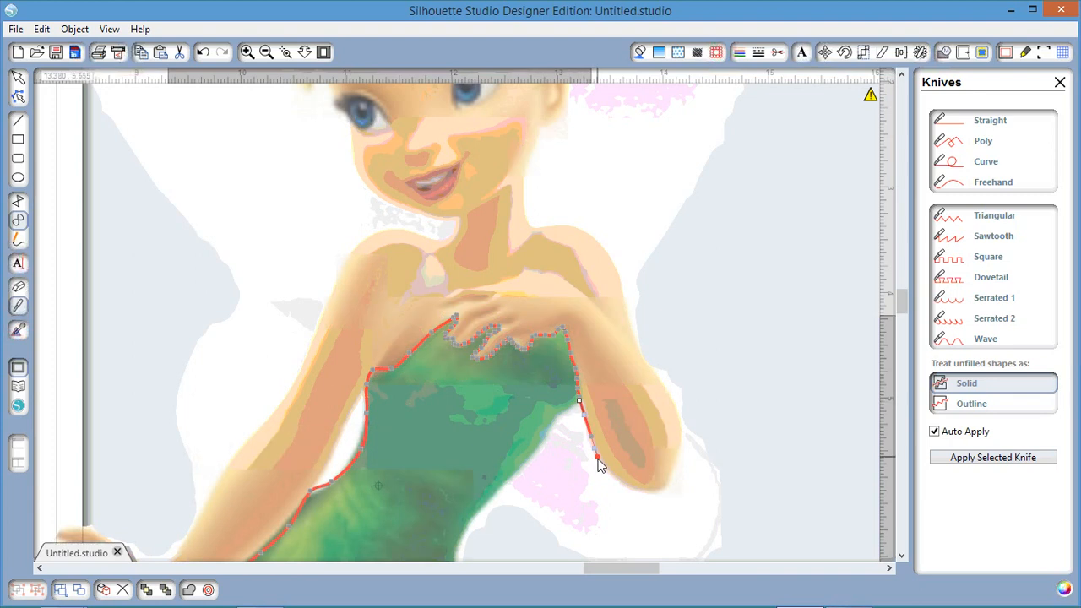
click(597, 459)
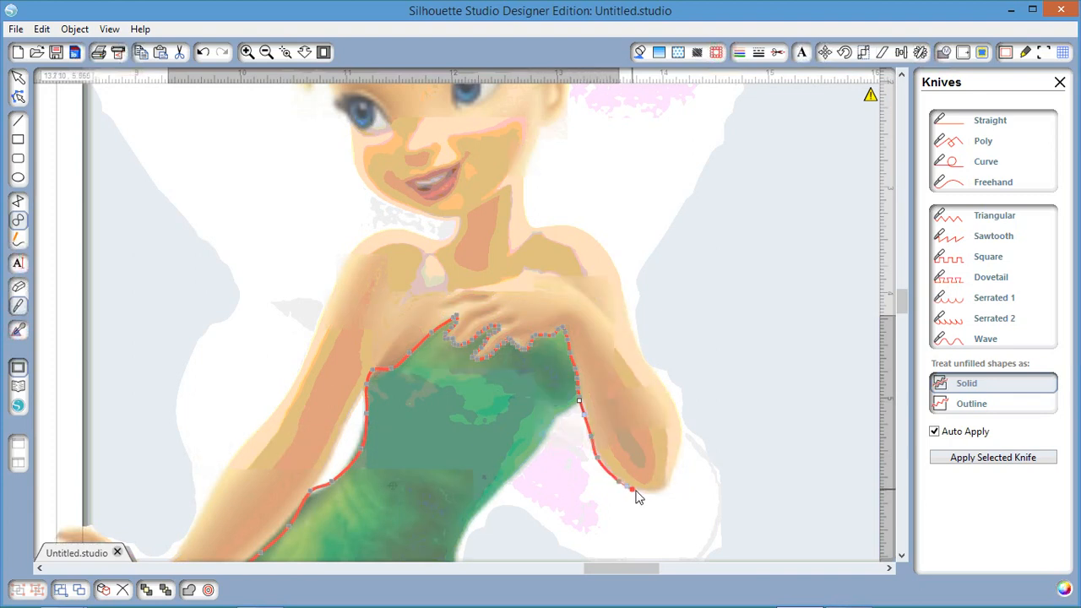
click(637, 491)
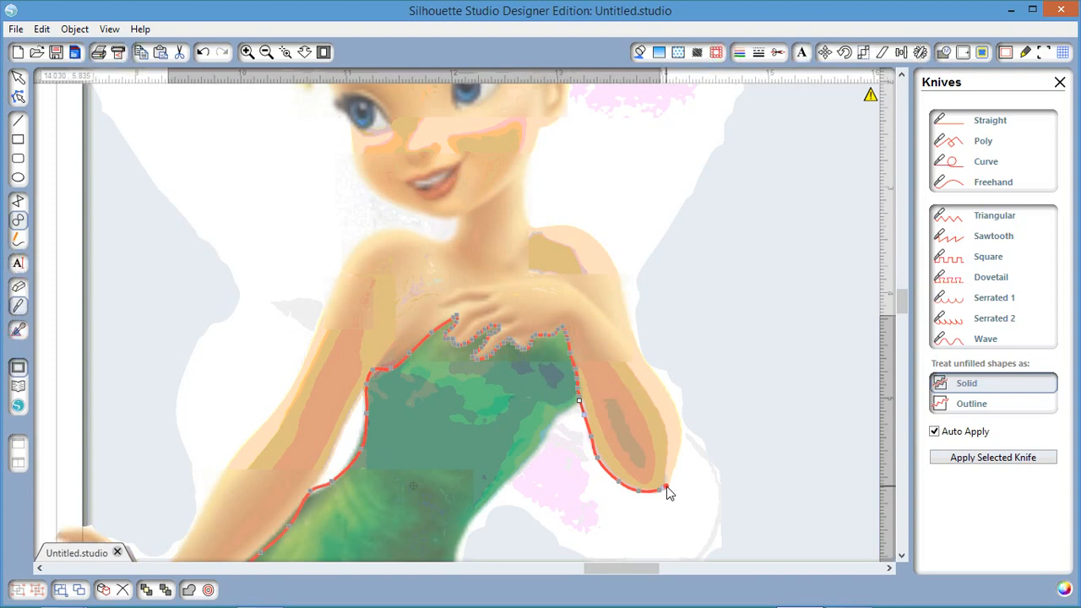
click(667, 491)
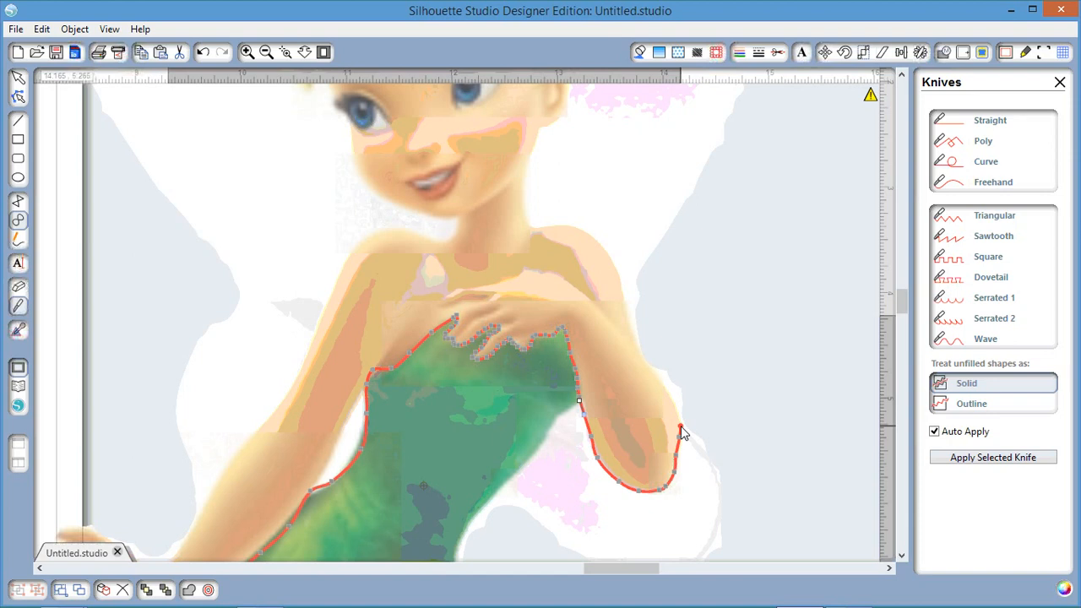
drag(680, 426, 691, 414)
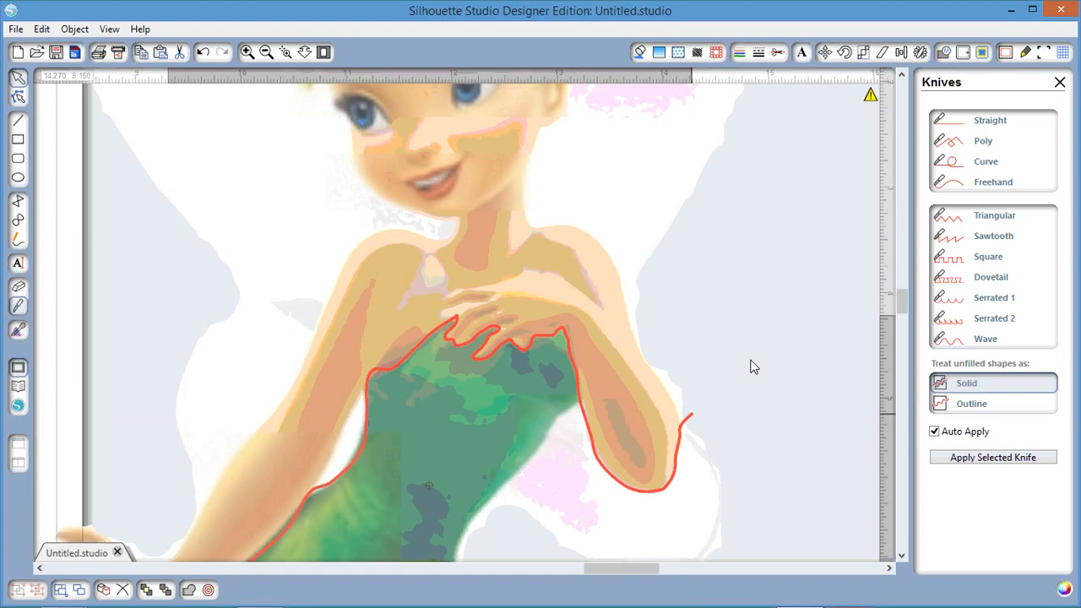
Move the cut dress piece onto the page, rotate it until it stands upright, and place it beside the leg piece
click(265, 53)
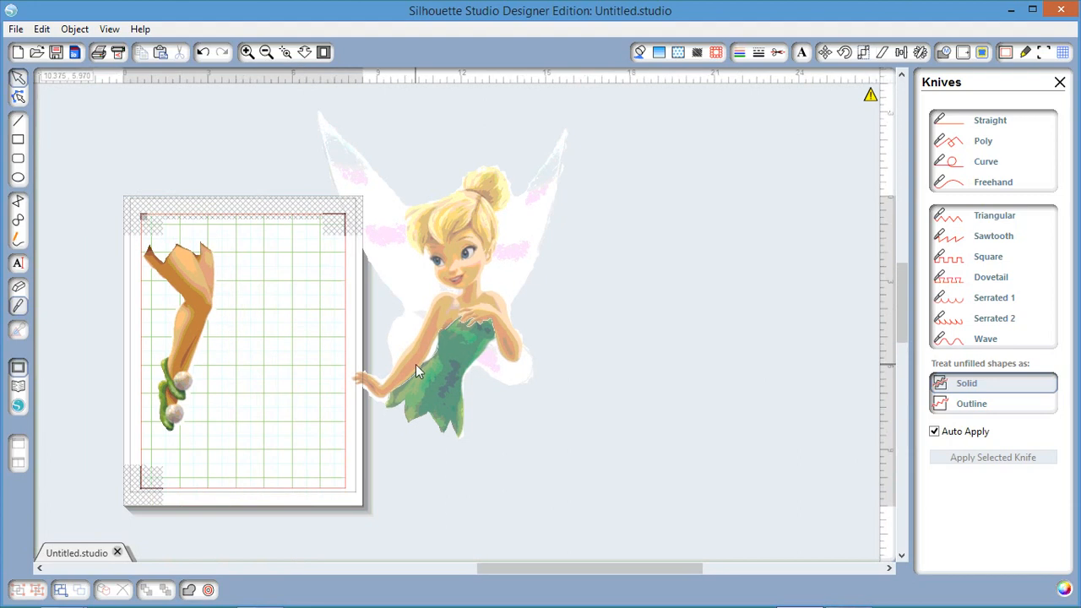
click(438, 380)
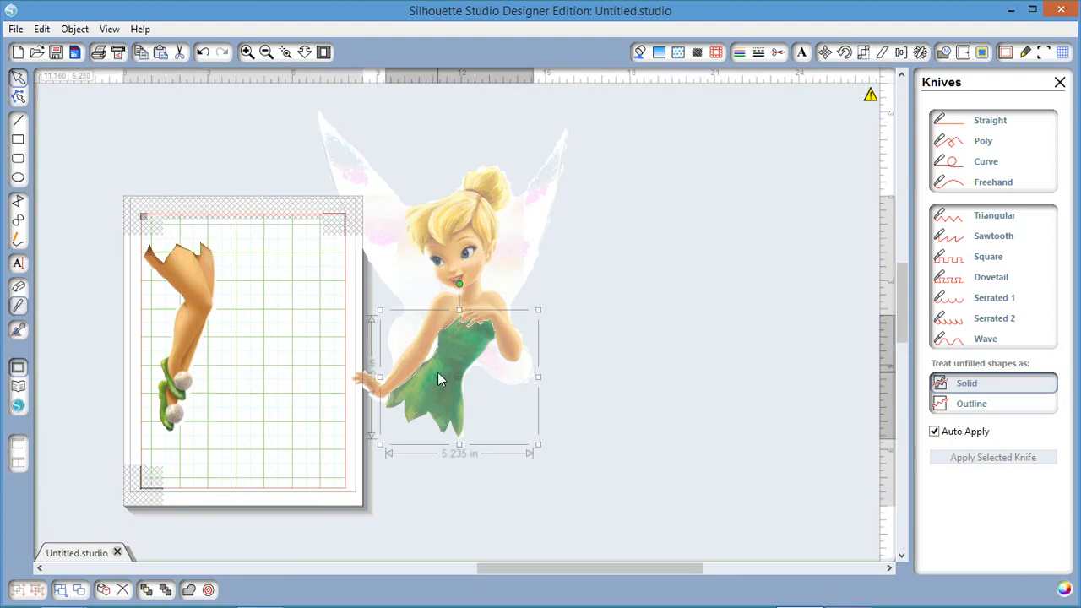
drag(438, 380, 257, 316)
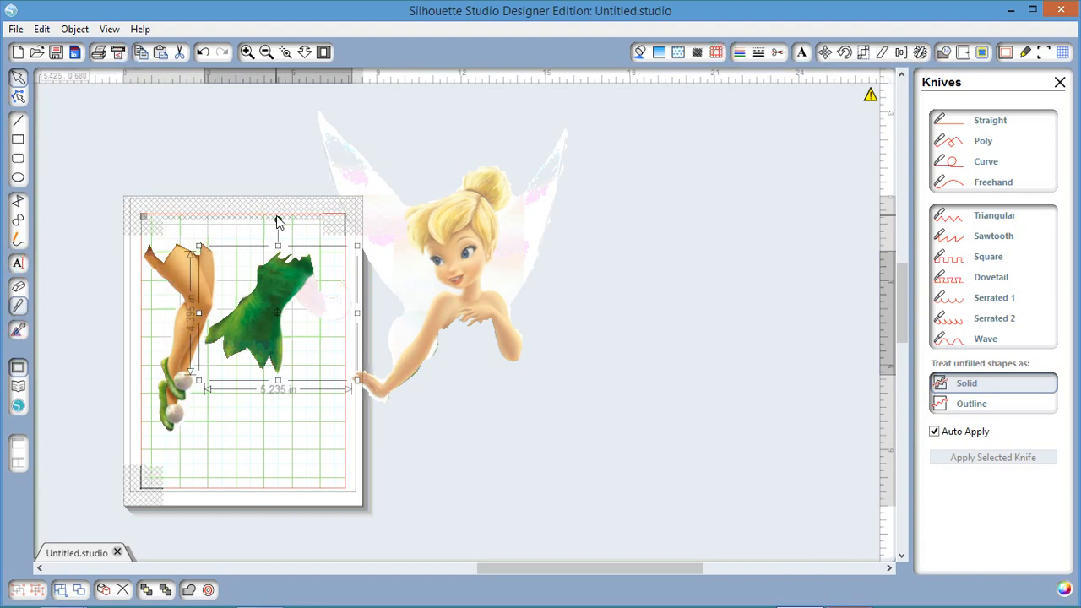
drag(278, 221, 215, 245)
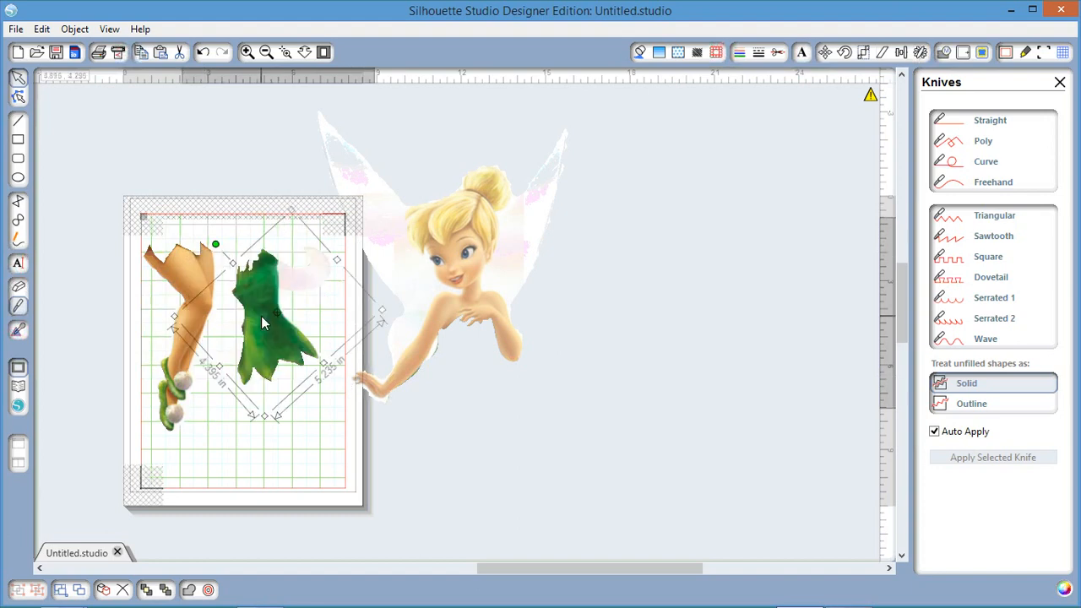
drag(262, 322, 245, 300)
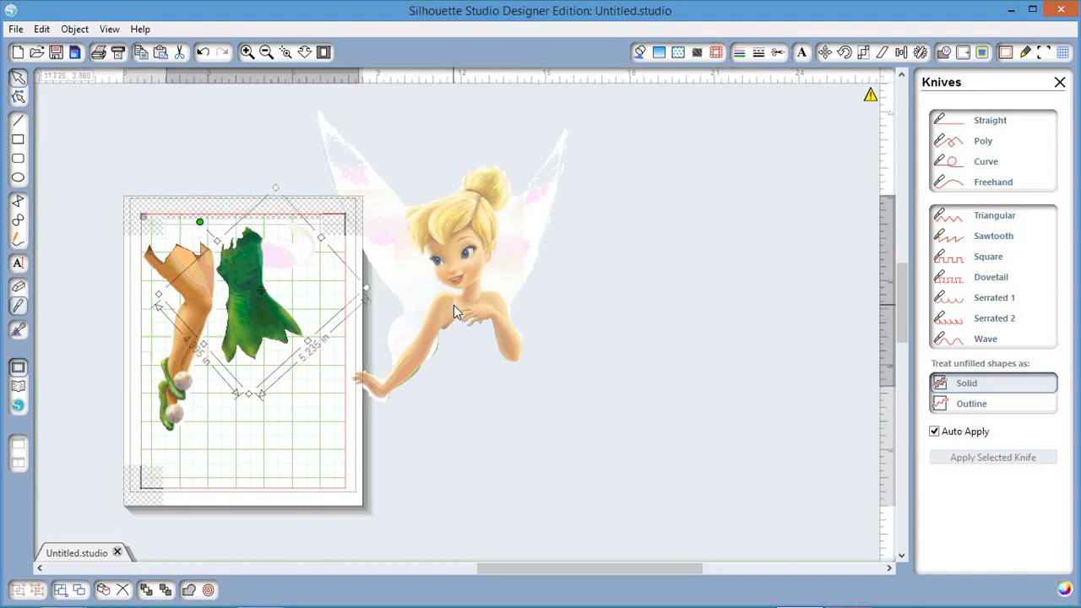
Move the upper-body piece down into the empty area beside the page
click(451, 310)
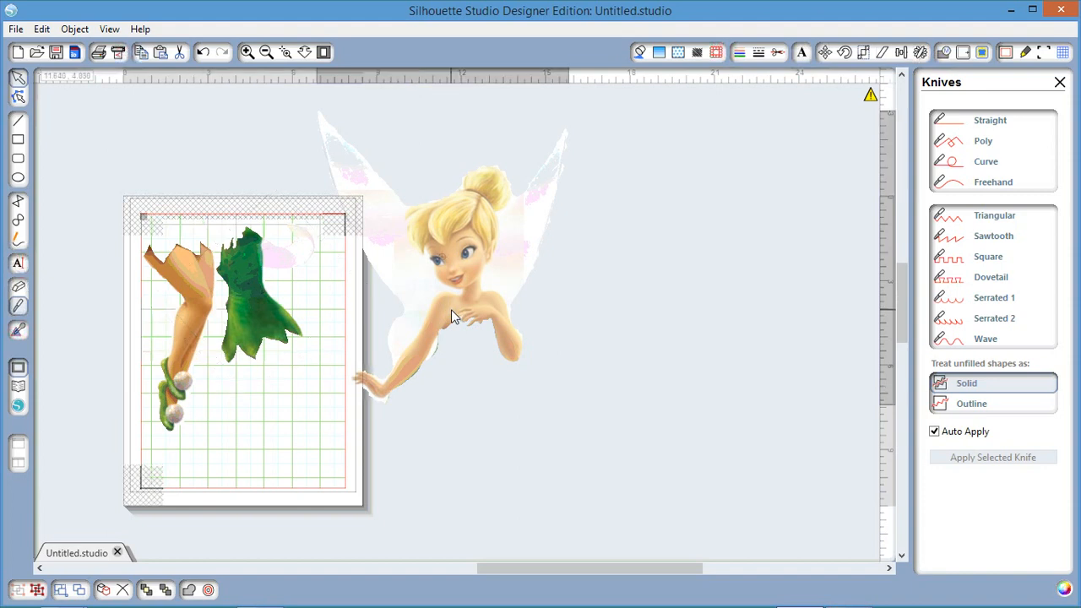
drag(451, 310, 522, 481)
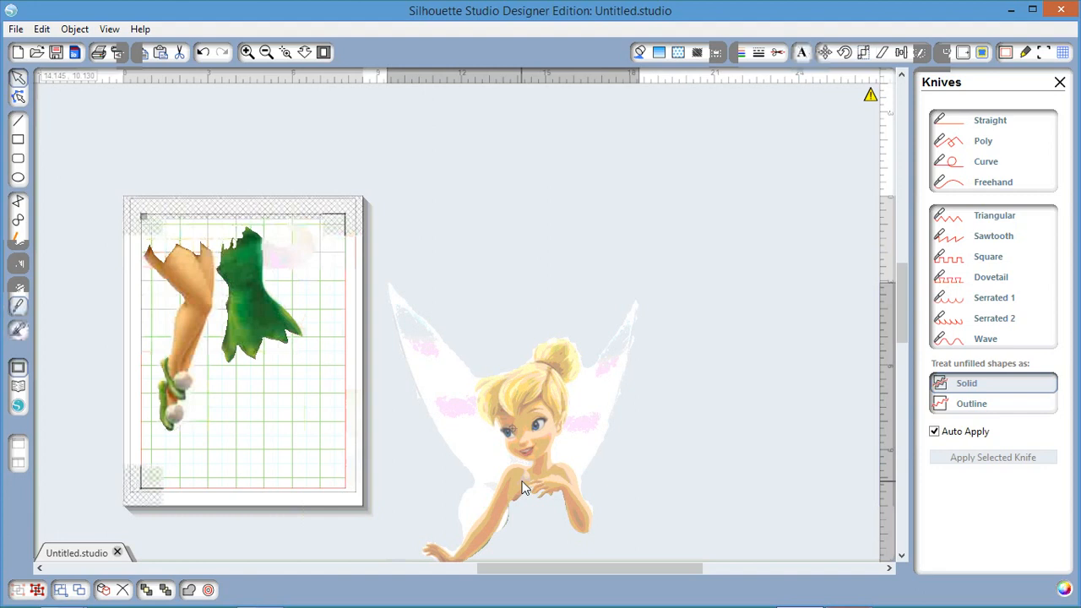
drag(522, 488, 530, 450)
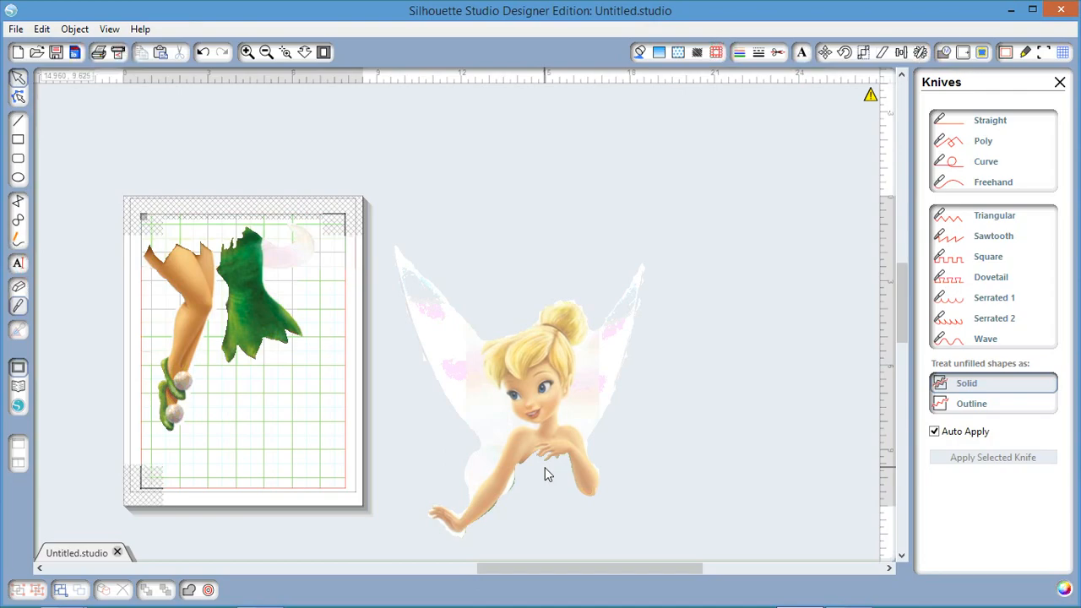
click(544, 474)
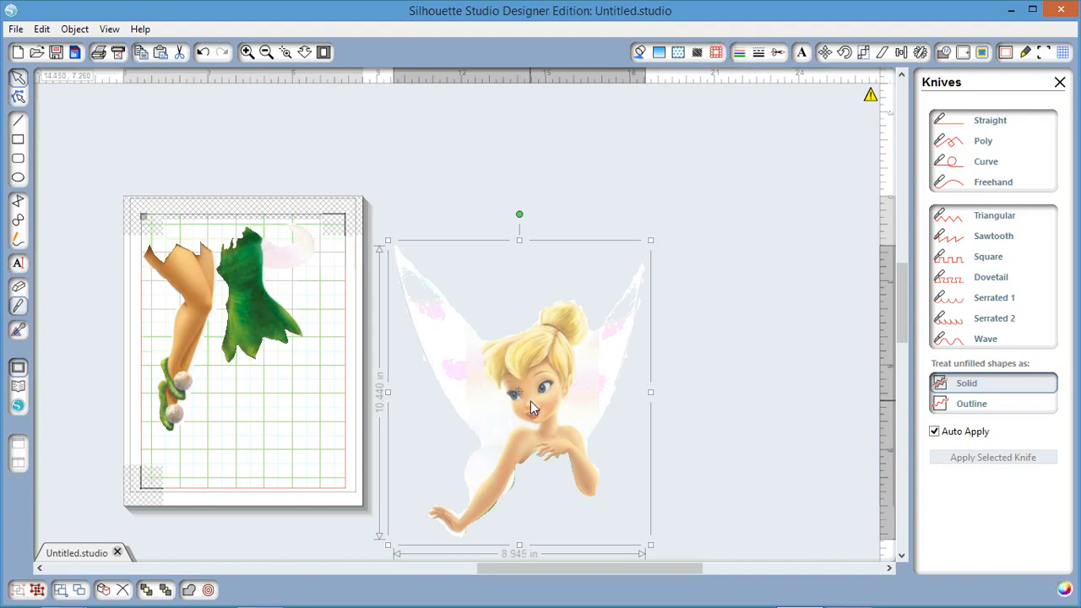
Try the upper-body piece over the page against its margins and move it back off beside the page
drag(531, 400, 258, 446)
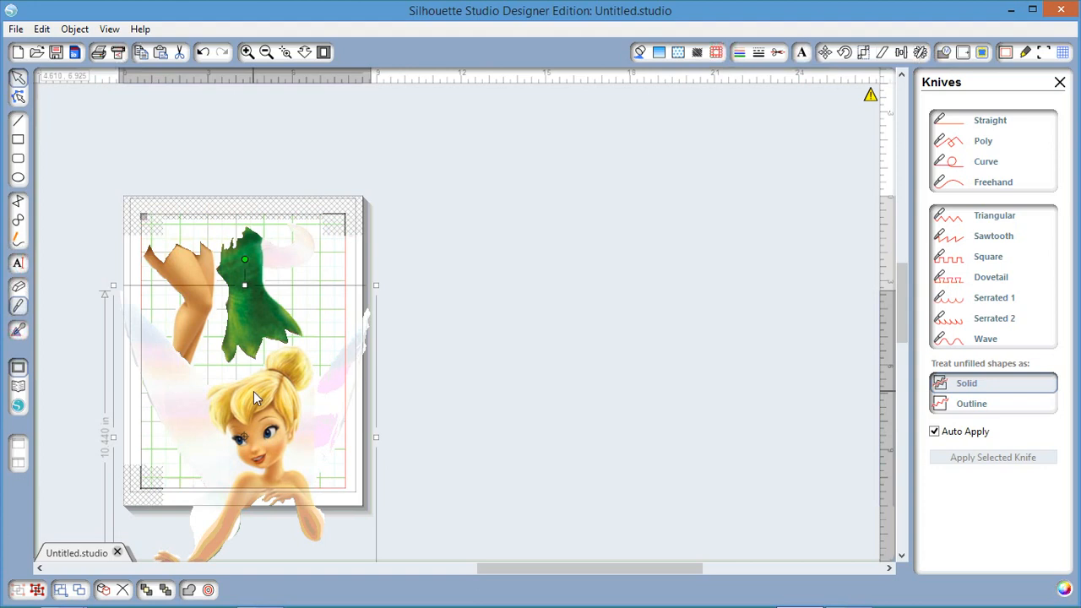
drag(253, 391, 552, 304)
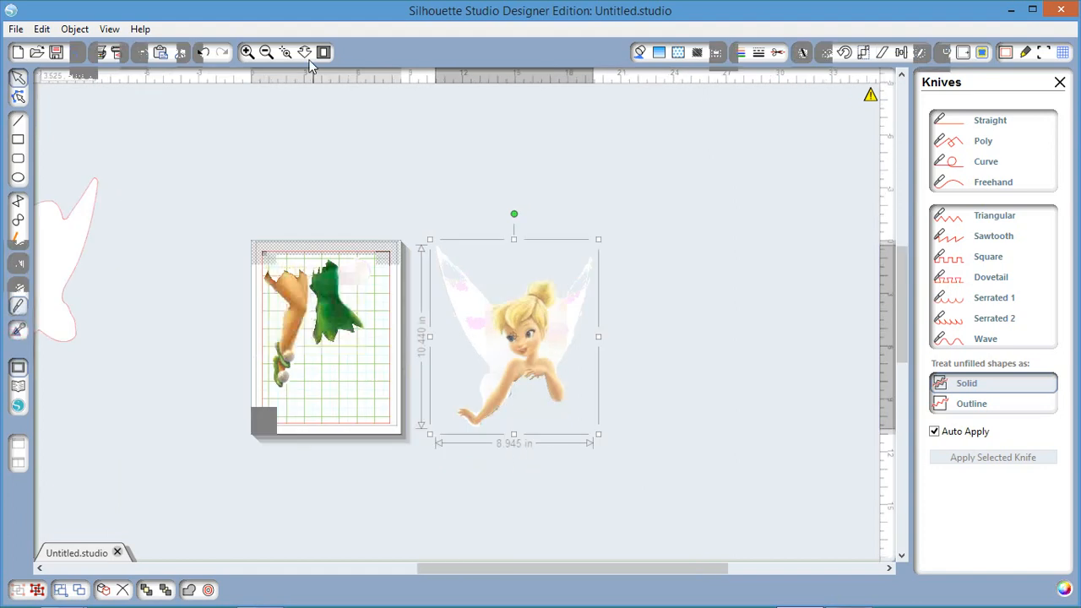
scroll(537, 416, up, 6)
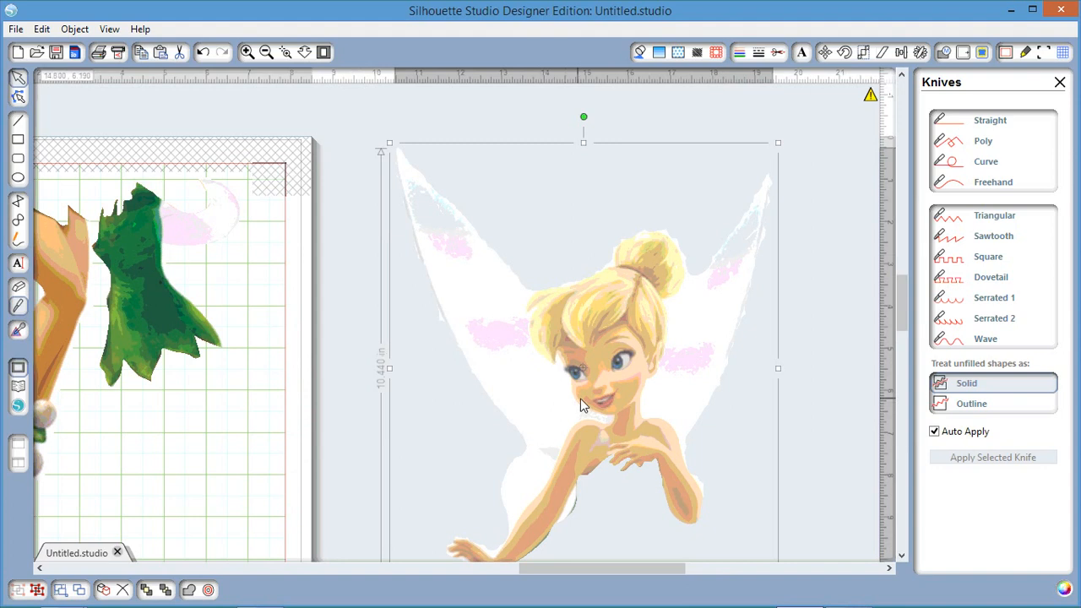
drag(580, 399, 543, 361)
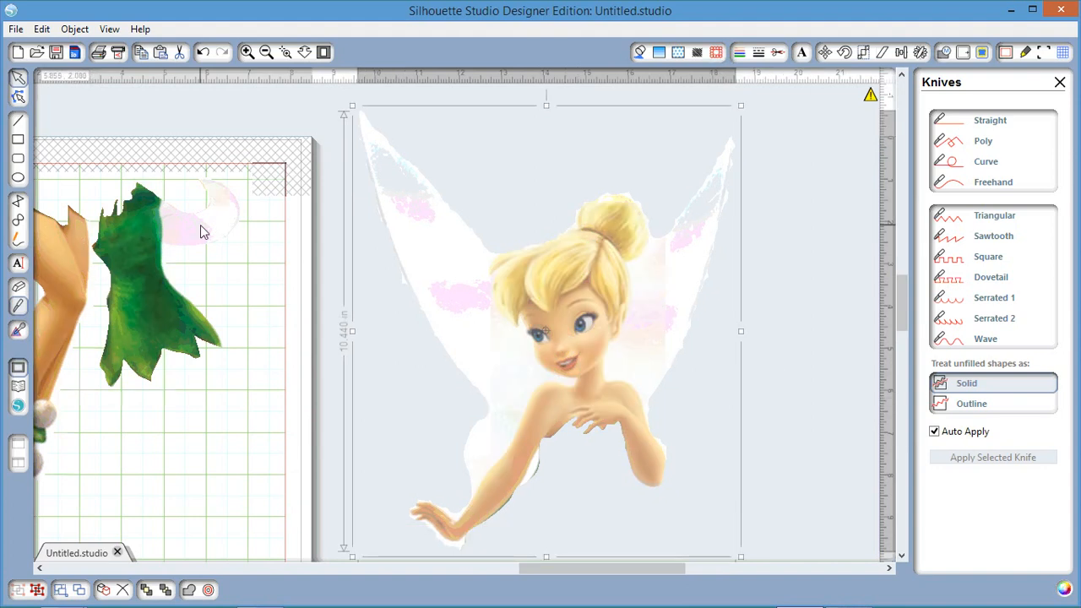
Draw a circle about 0.635 in across over the upper shoe's pom-pom and remove the stray large ellipse
click(451, 568)
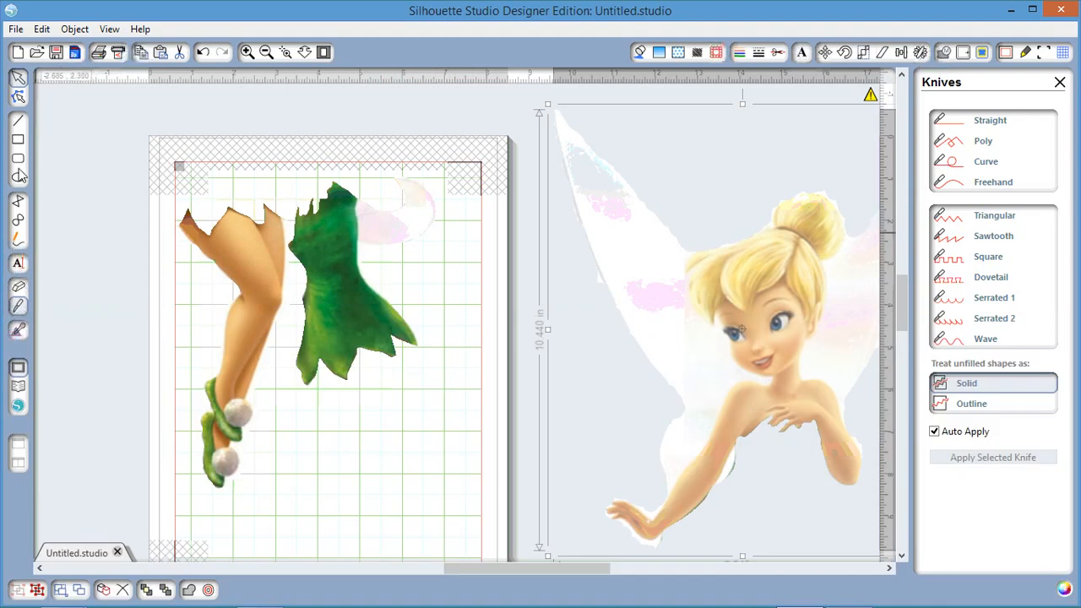
click(19, 177)
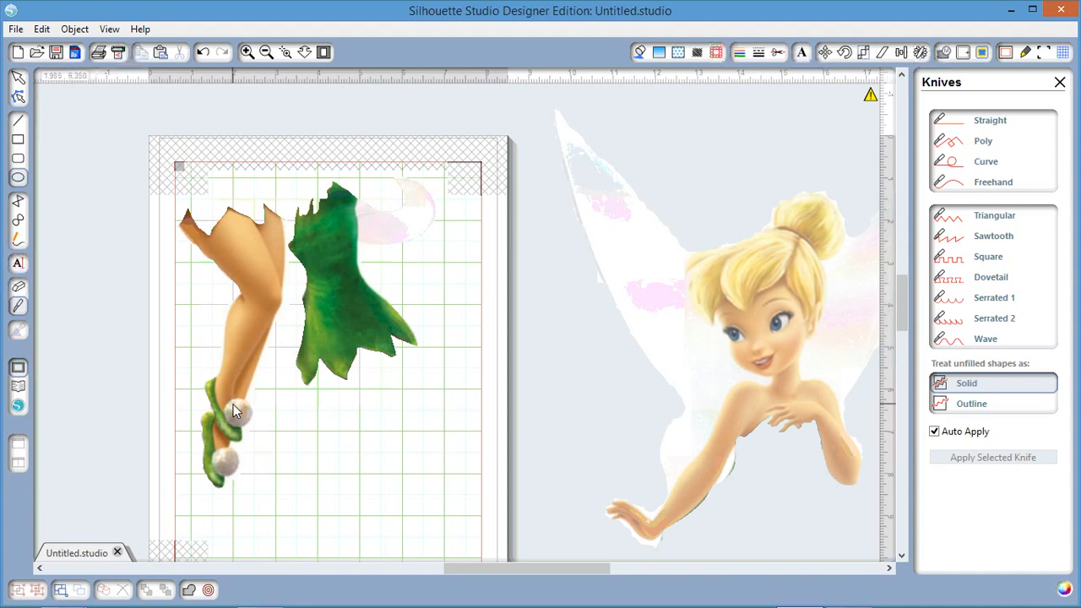
drag(235, 411, 258, 437)
drag(254, 432, 55, 181)
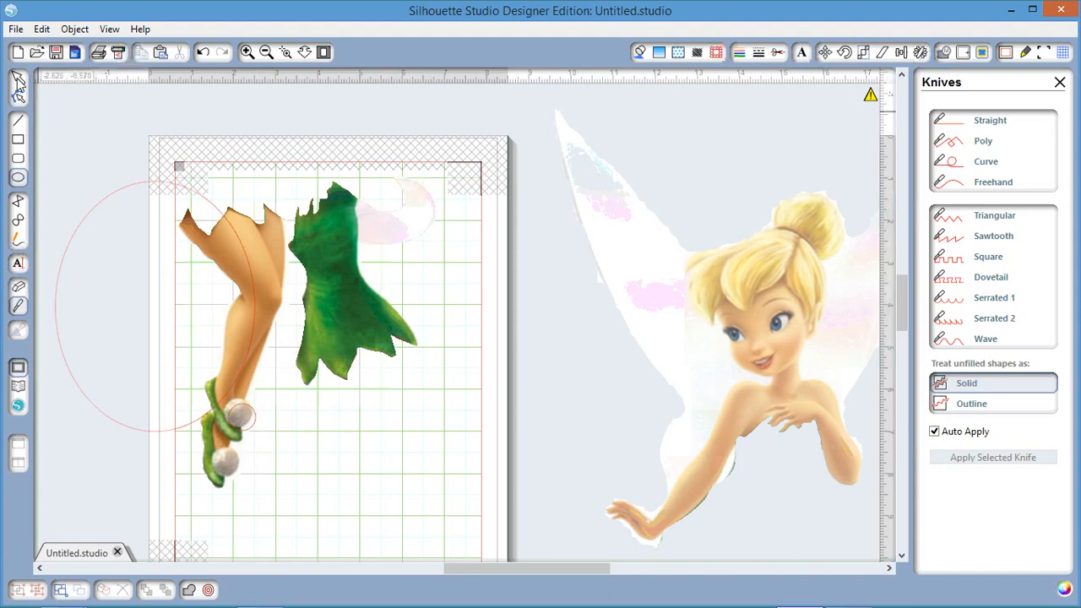
click(19, 78)
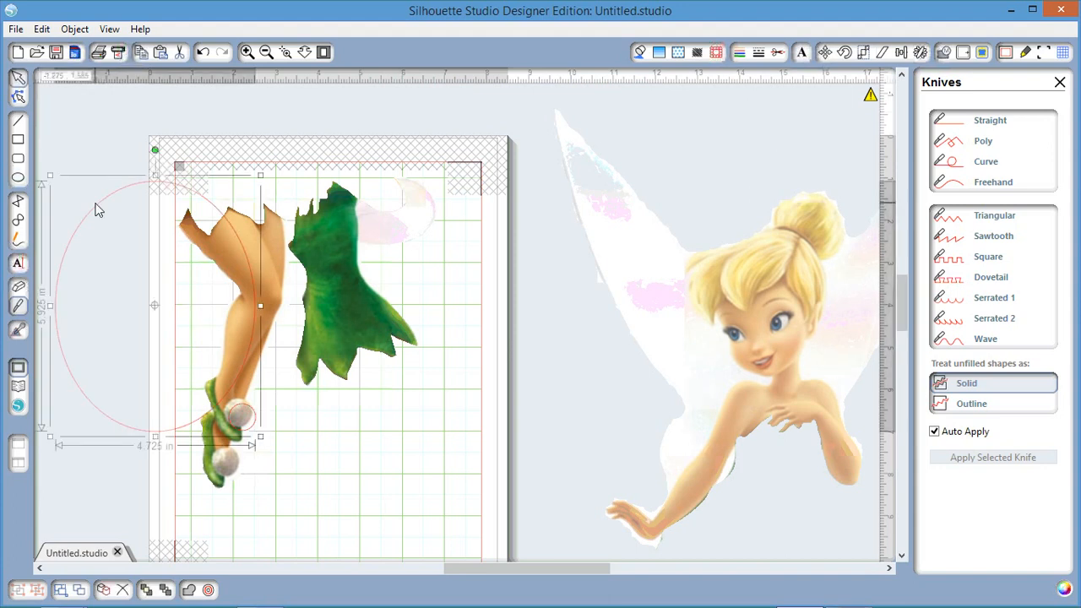
drag(50, 175, 238, 415)
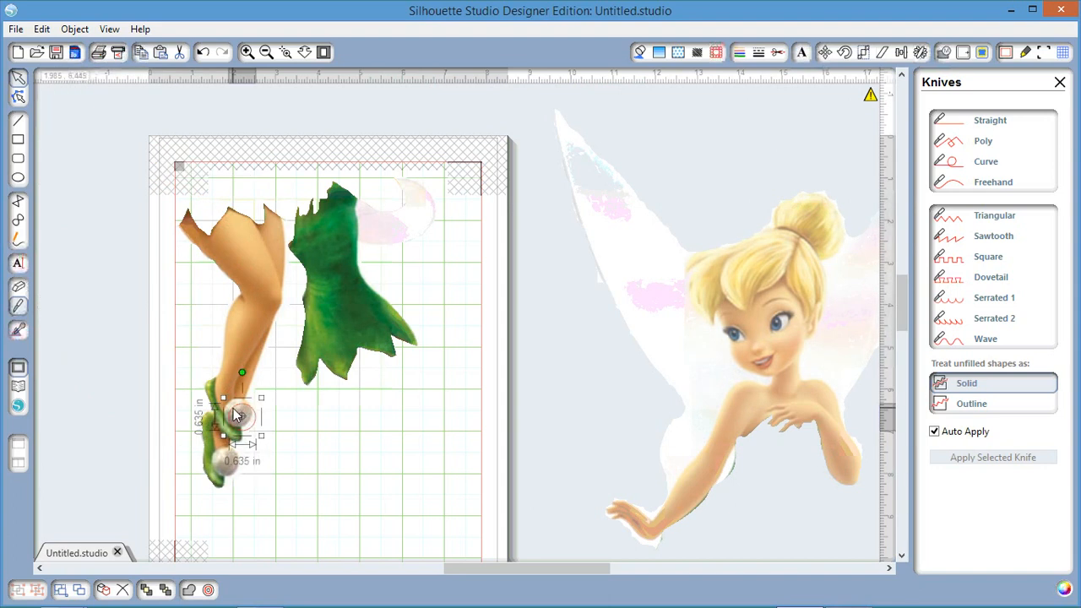
drag(234, 410, 231, 404)
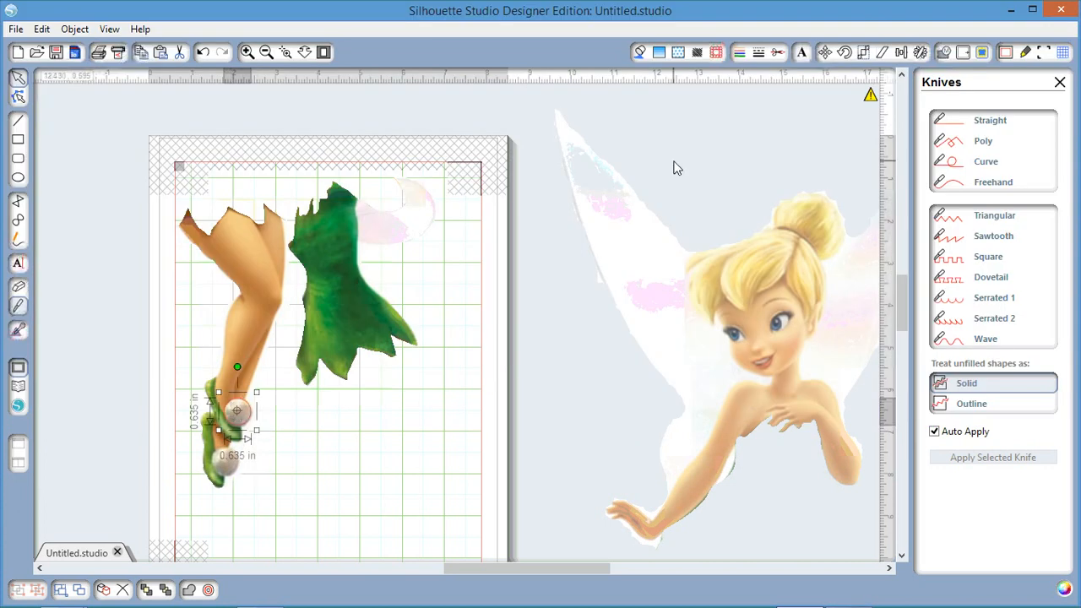
Fill the pom-pom circle with white and enlarge it to about 0.675 in so it covers the upper pom-pom
click(639, 53)
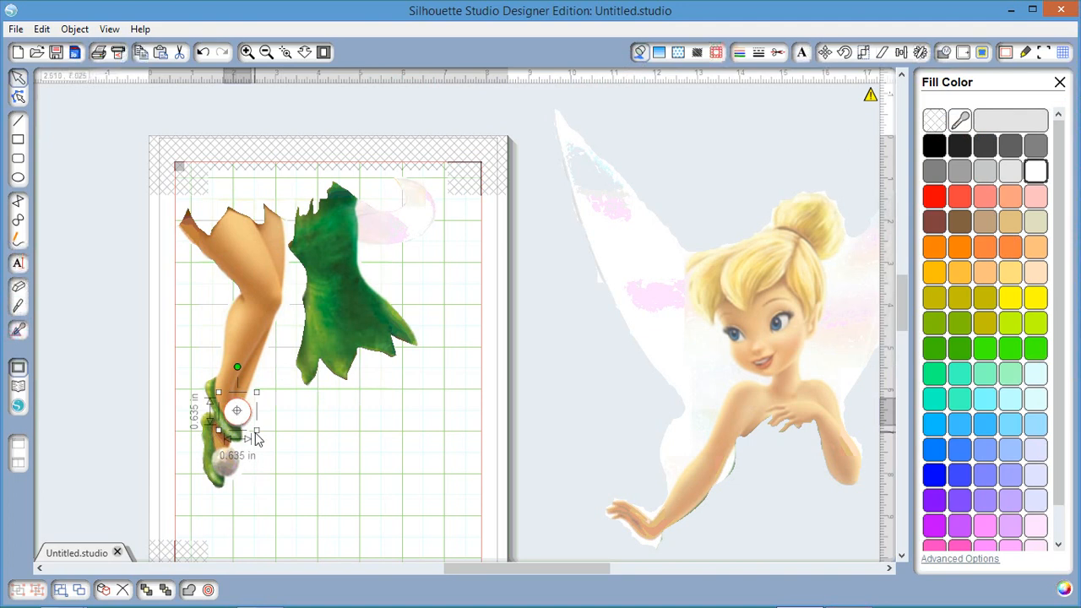
drag(256, 438, 230, 422)
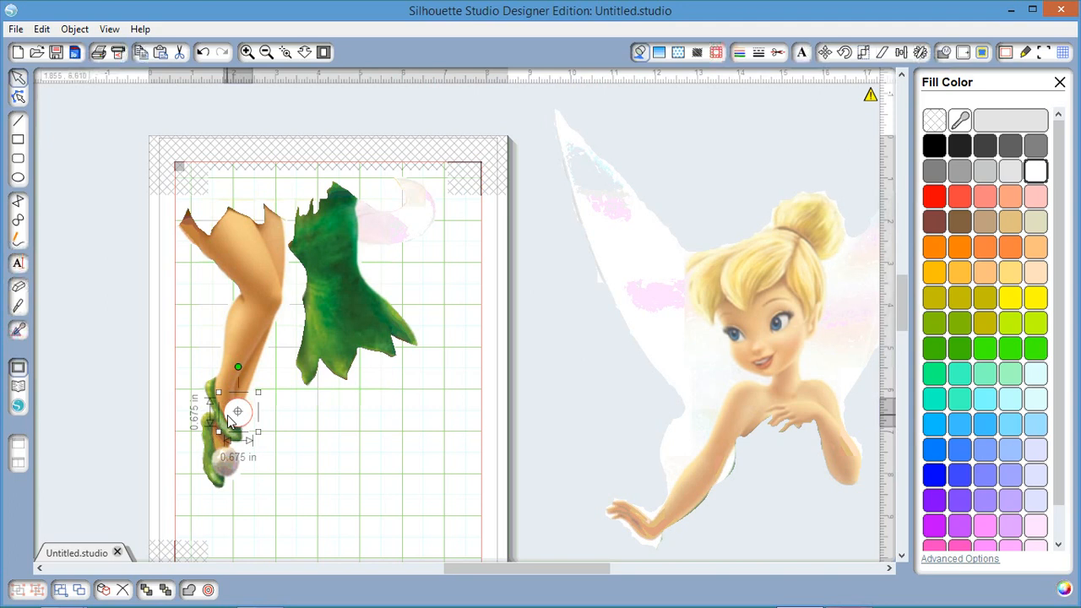
double_click(229, 421)
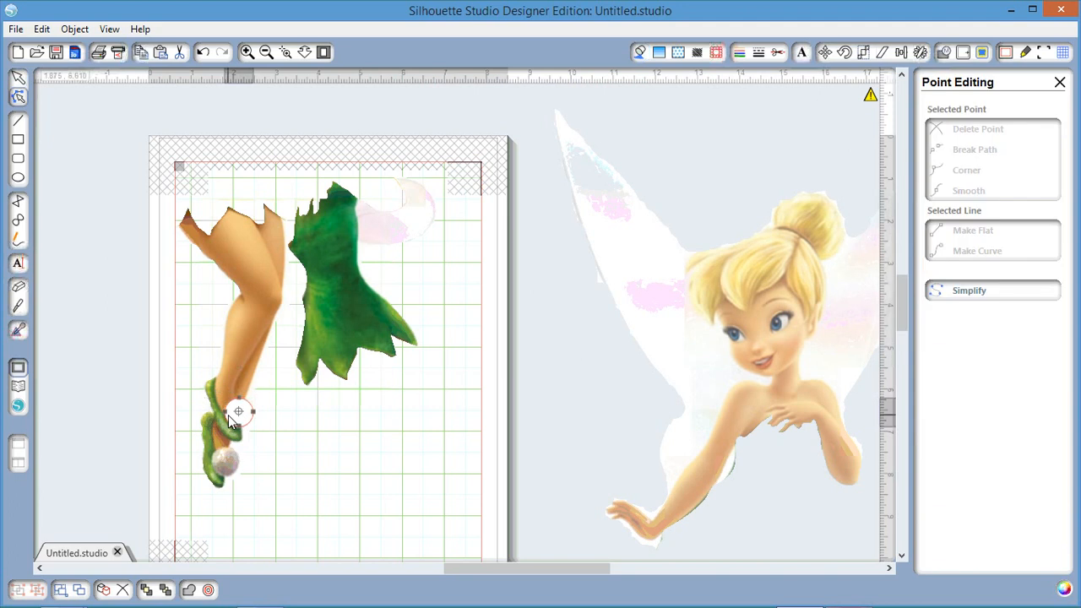
click(245, 417)
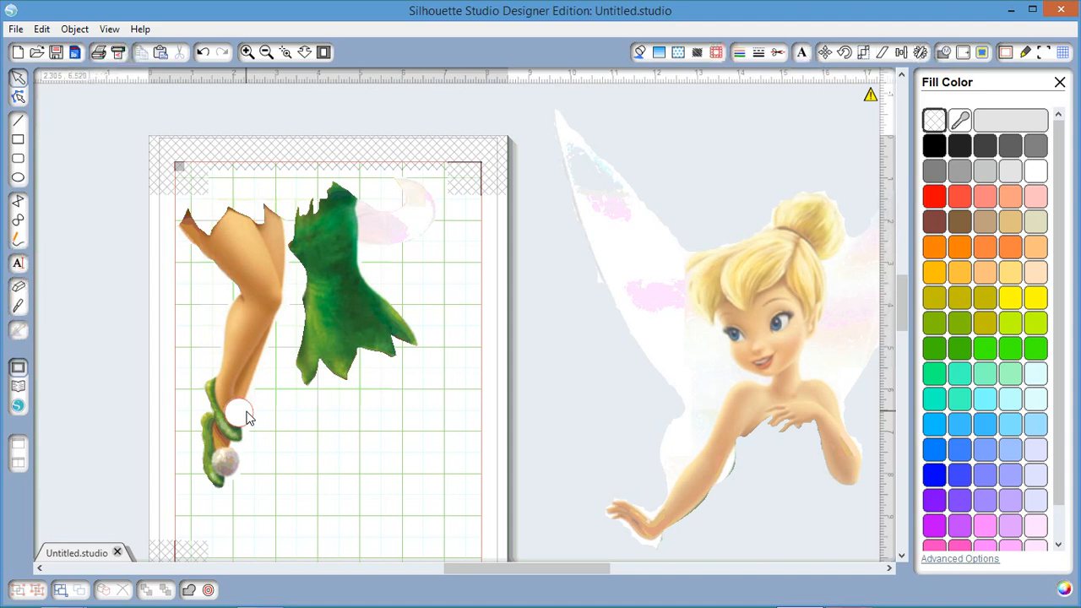
Set the white pom-pom circle's cut style to No Cut
click(245, 417)
click(777, 52)
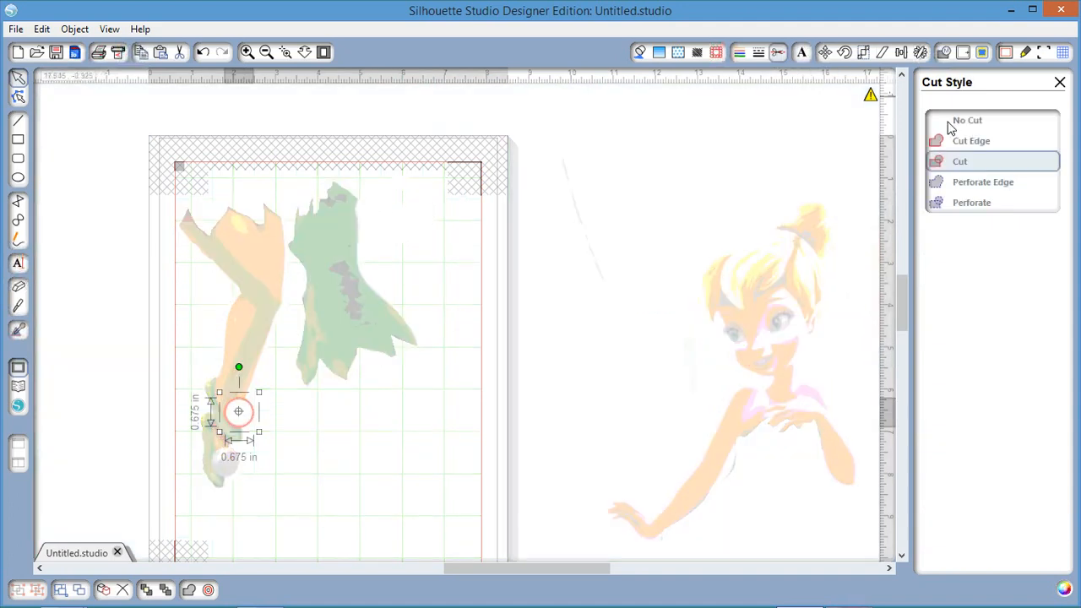
click(952, 122)
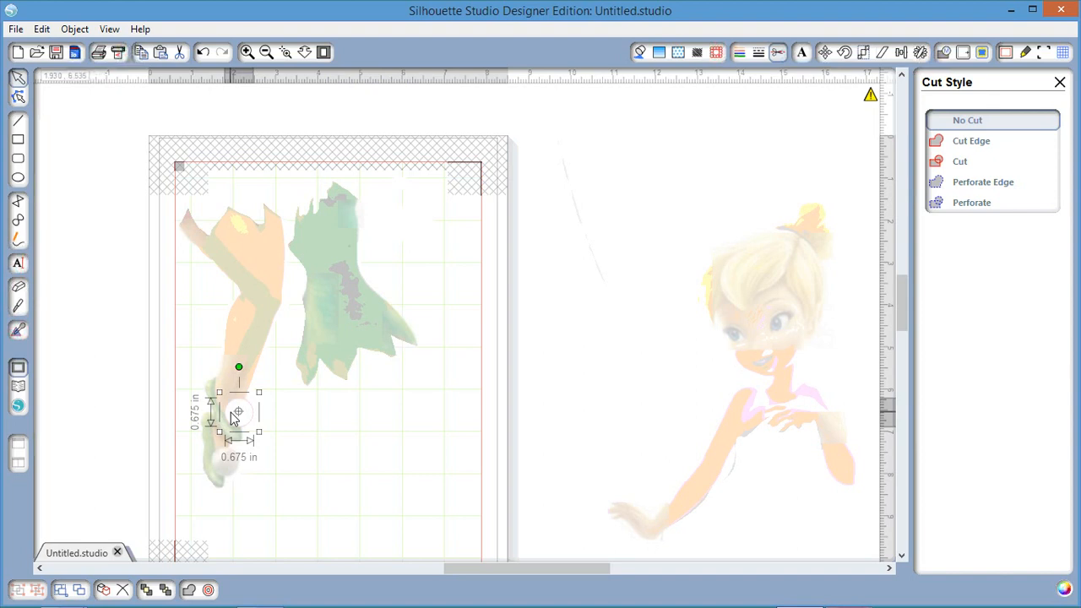
Duplicate the white circle and place the copy over the lower shoe's pom-pom
drag(234, 418, 250, 418)
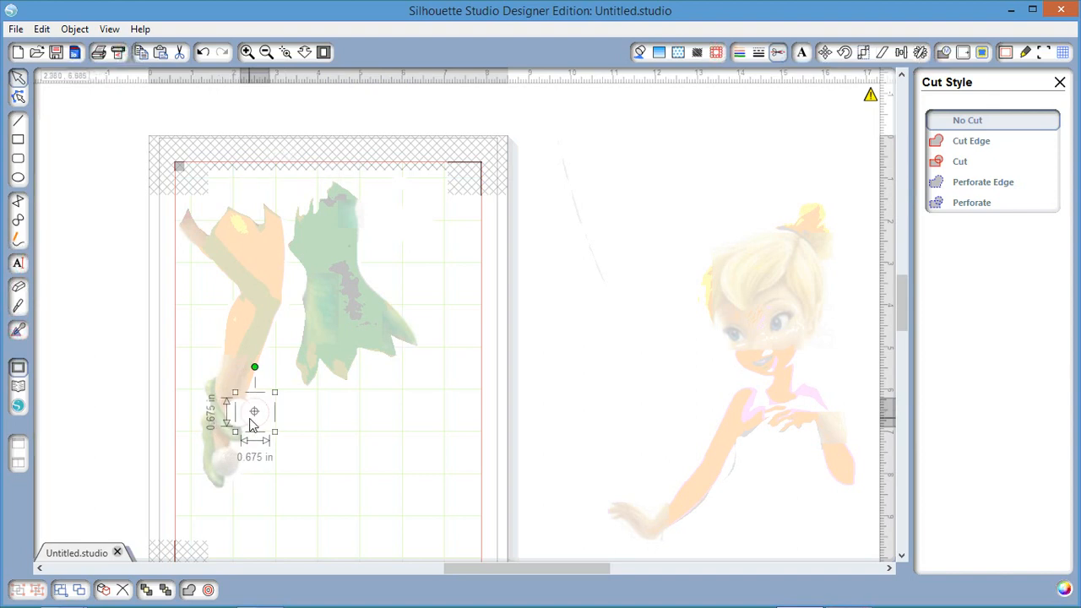
drag(251, 425, 223, 475)
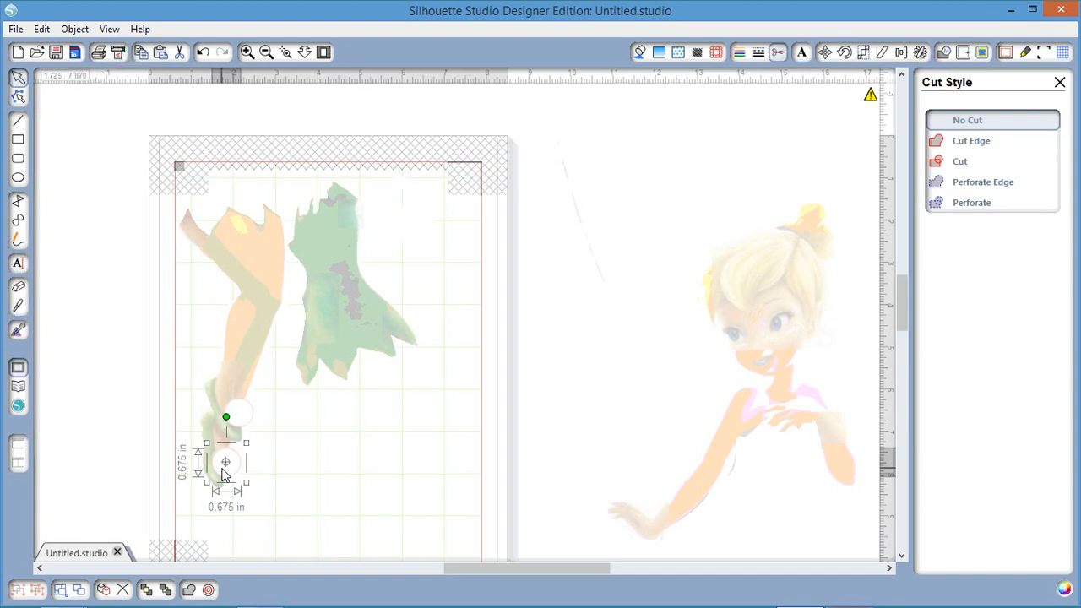
click(379, 422)
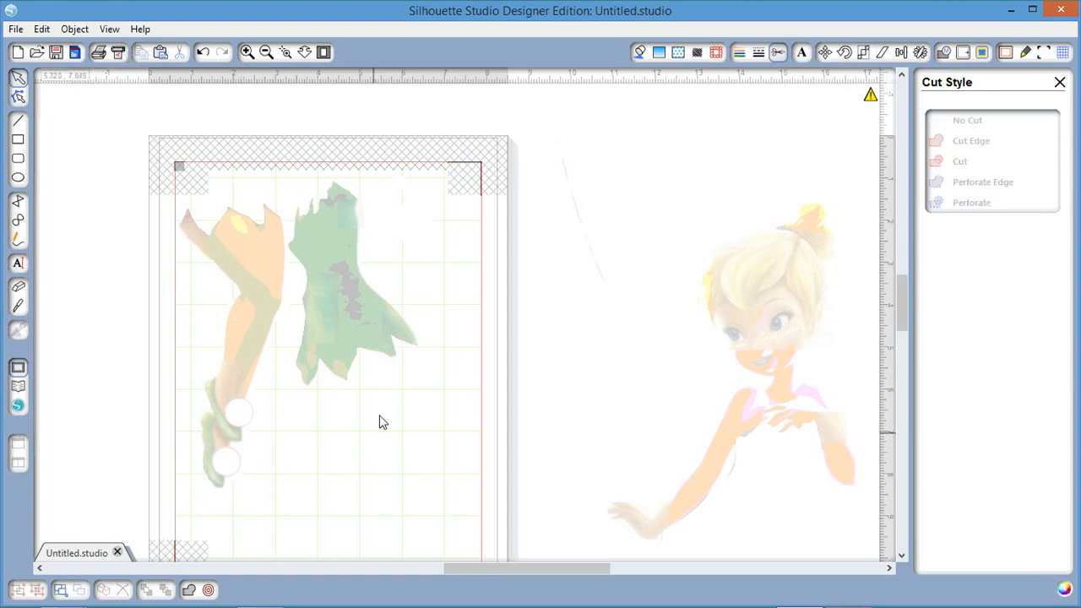
click(639, 54)
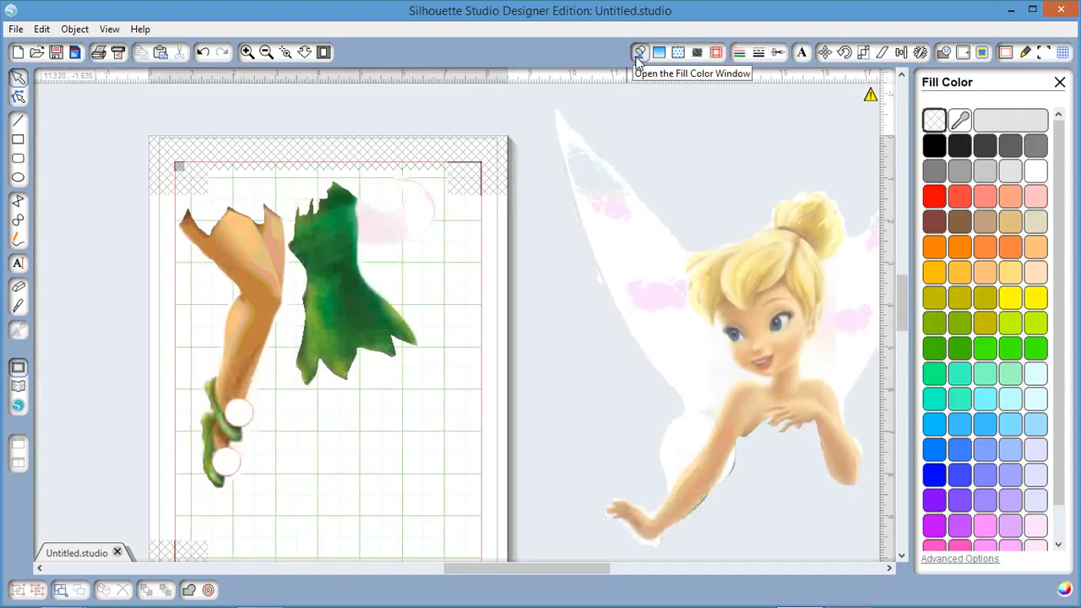
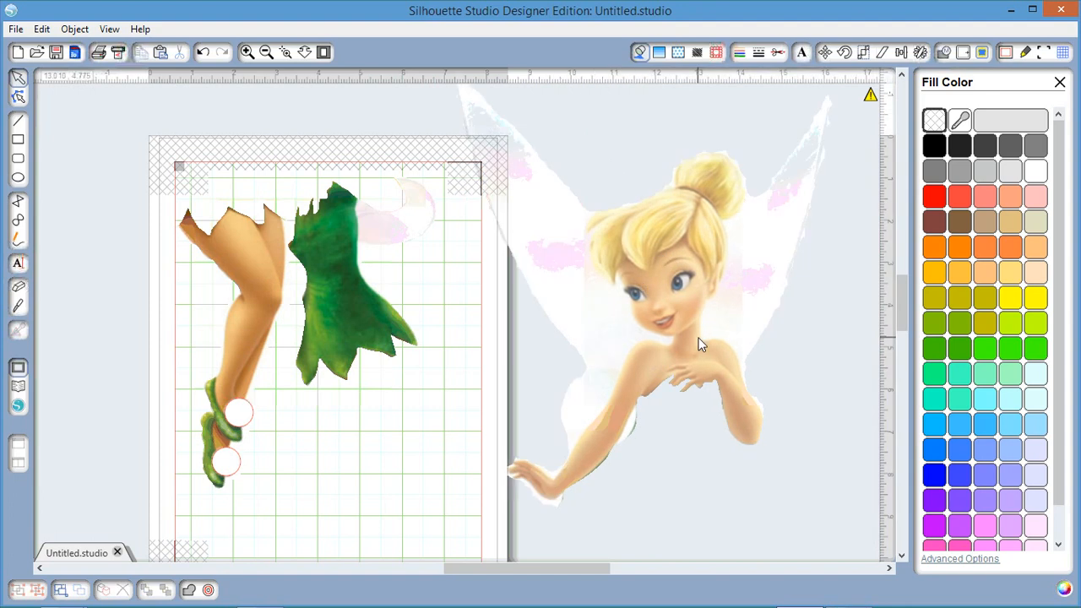
Group the leg piece with the two white pom-pom circles
click(190, 448)
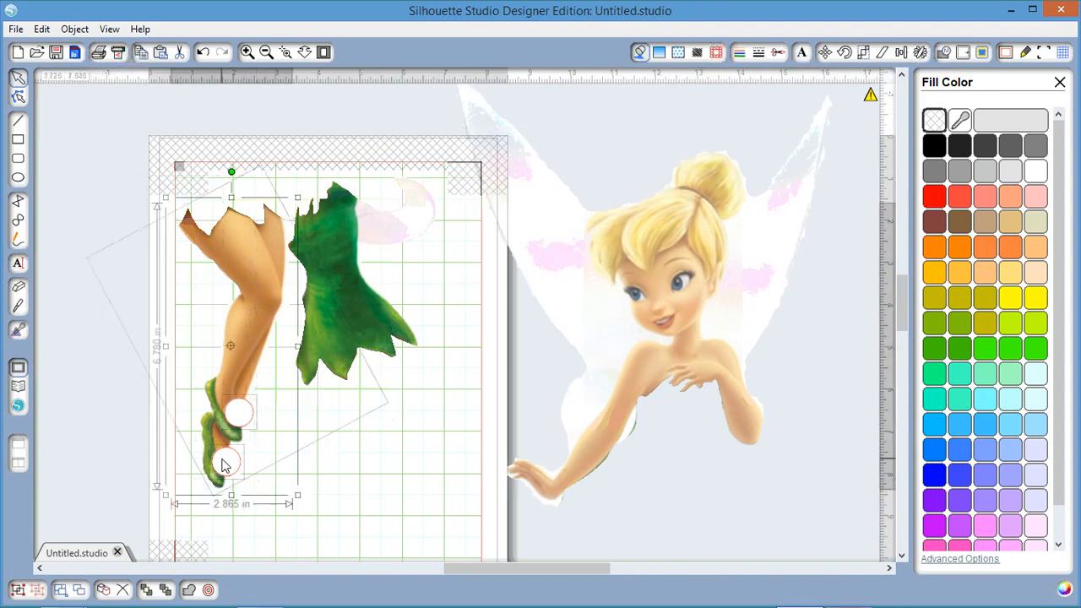
right_click(222, 462)
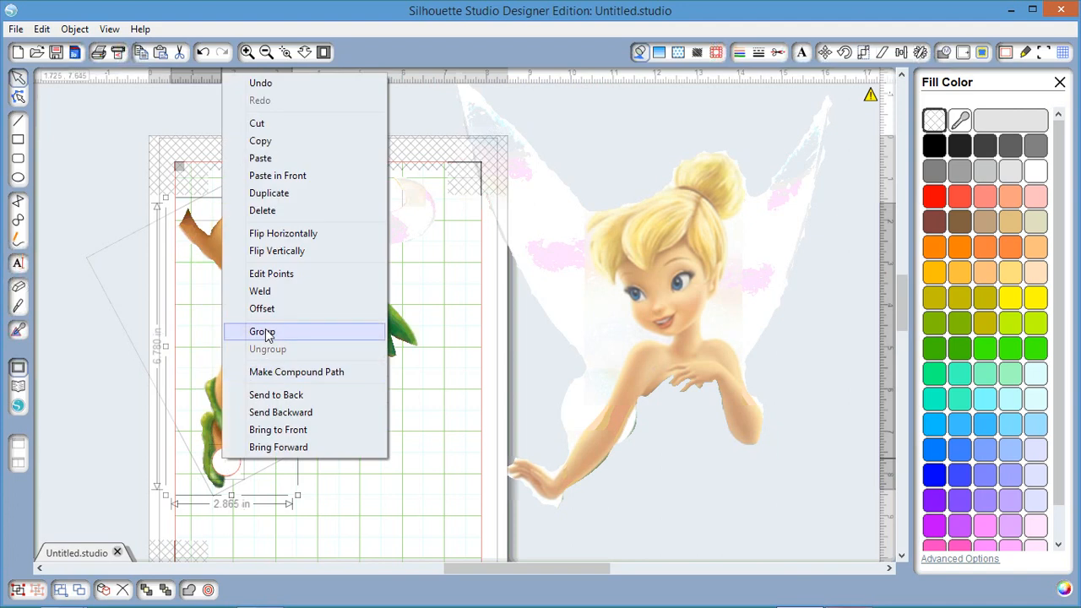
click(264, 333)
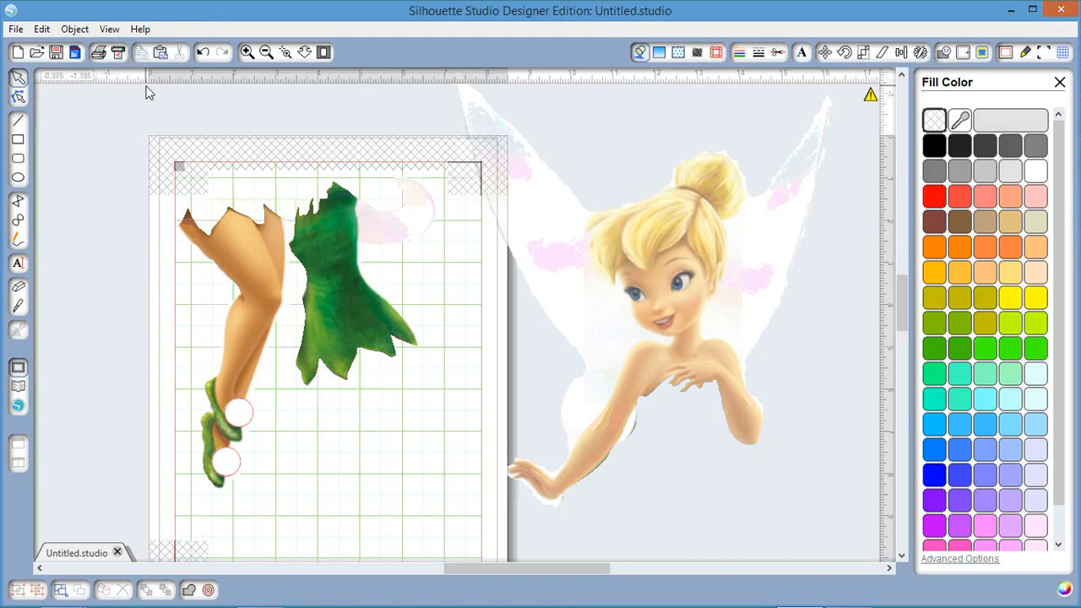
Draw an ellipse about 0.275 by 0.270 in just below the right-hand eye on Tinkerbell's face
click(285, 52)
click(667, 288)
click(667, 287)
click(667, 288)
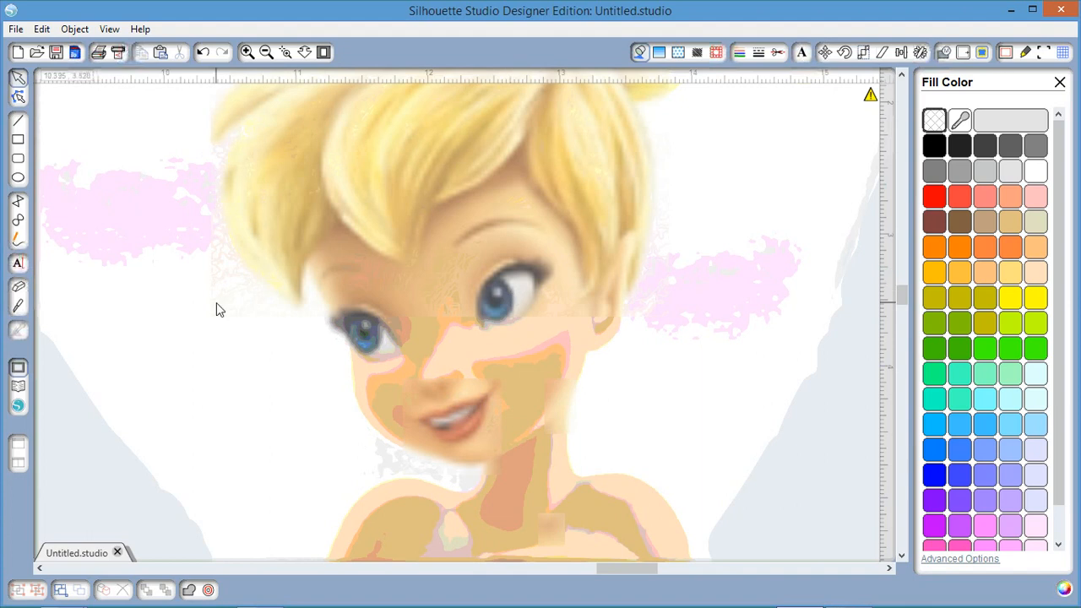
key(e)
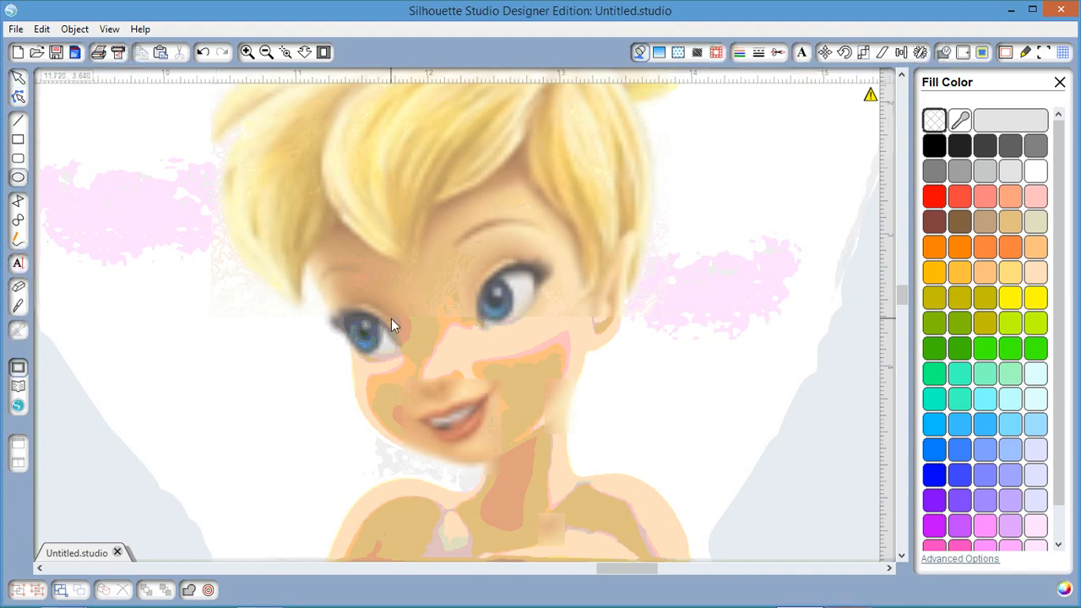
drag(483, 314, 520, 347)
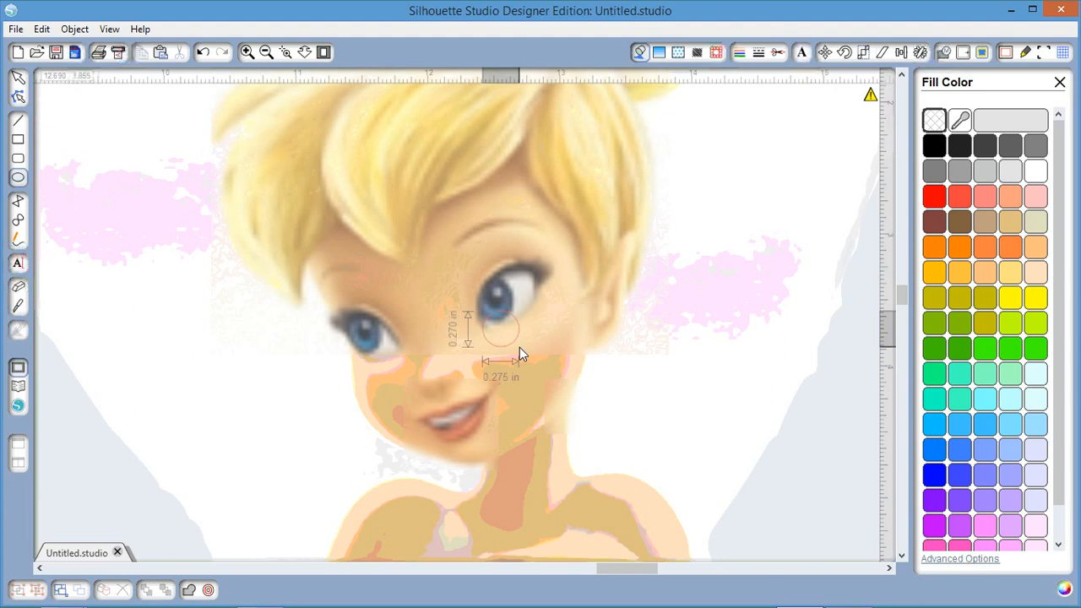
drag(520, 347, 520, 348)
drag(257, 313, 149, 226)
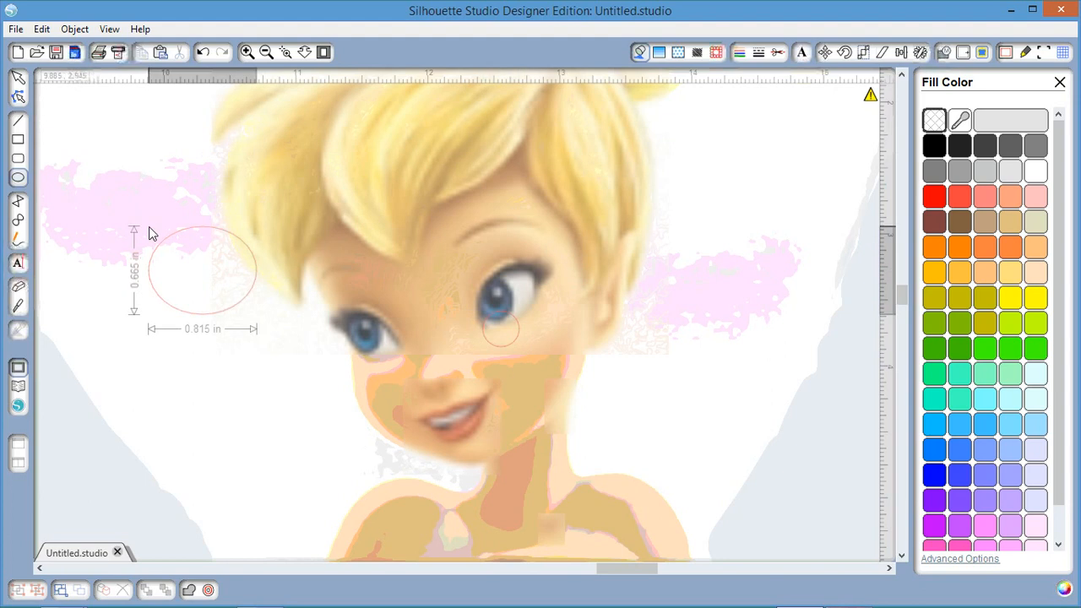
drag(149, 227, 149, 227)
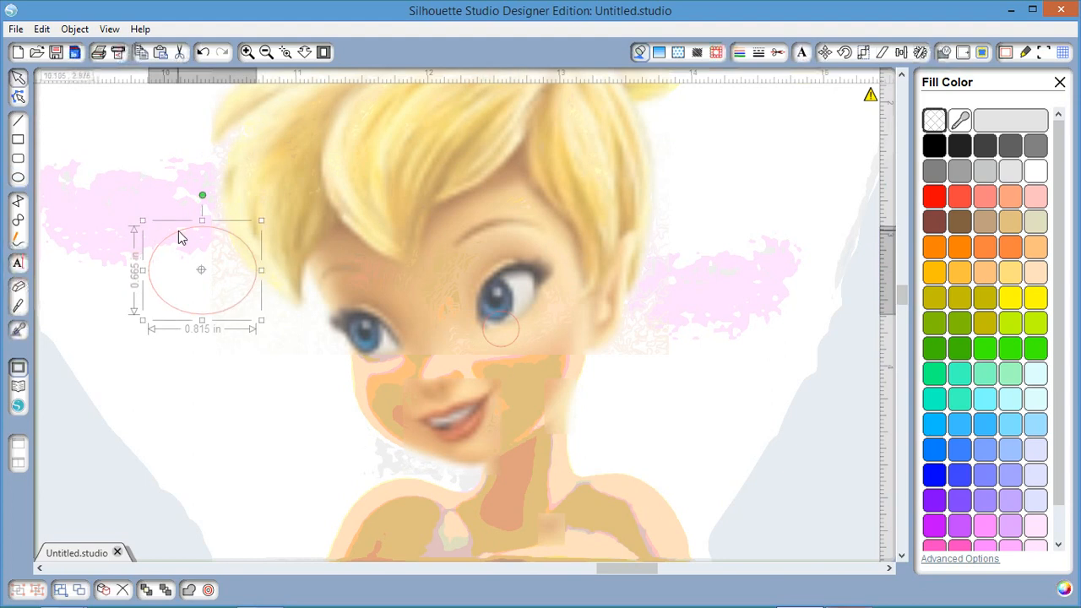
key(Delete)
Move the ellipse onto the iris of the right-hand eye and stretch its height to about 0.350 in
click(494, 344)
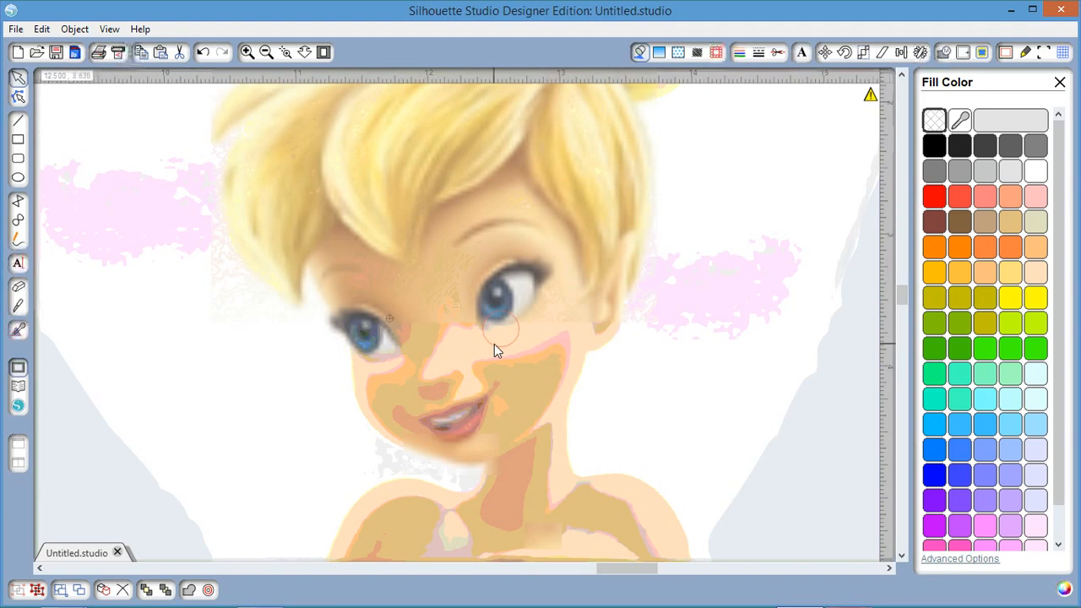
drag(494, 343, 487, 331)
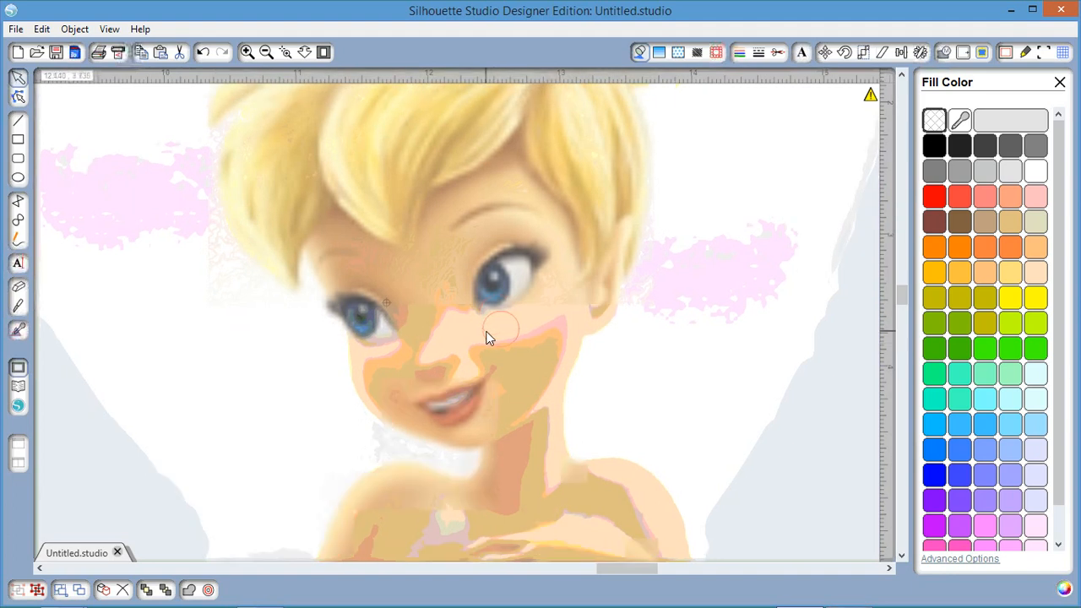
click(476, 294)
drag(476, 290, 477, 290)
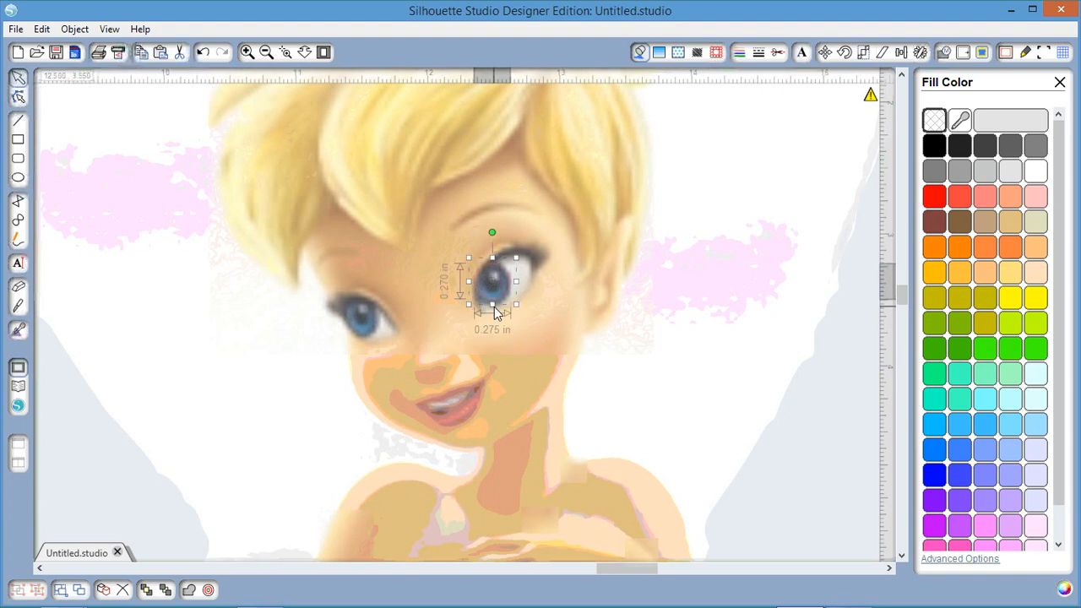
drag(495, 307, 495, 315)
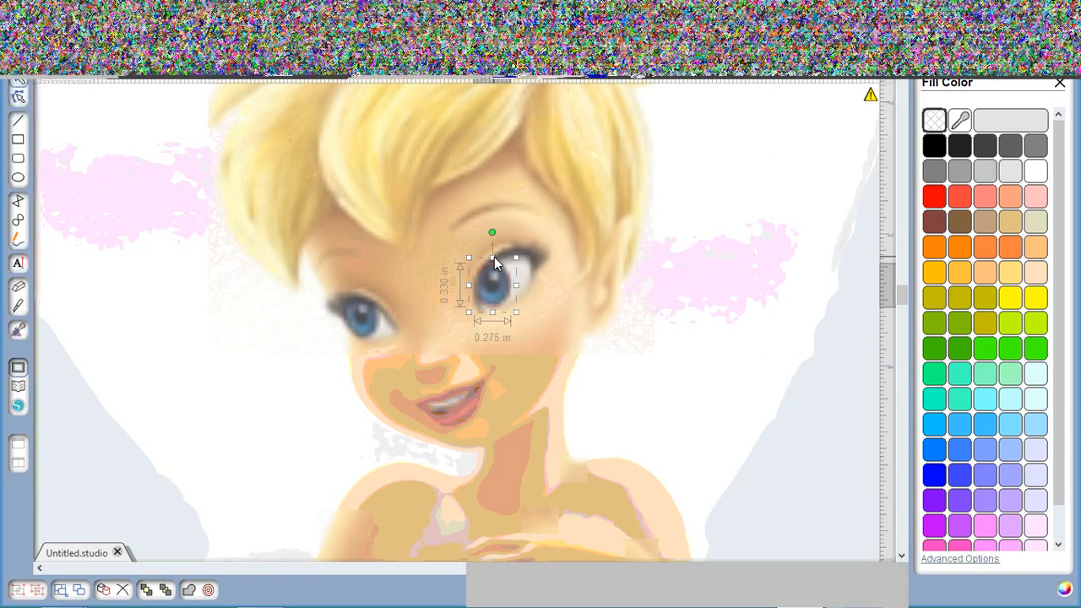
drag(494, 257, 493, 254)
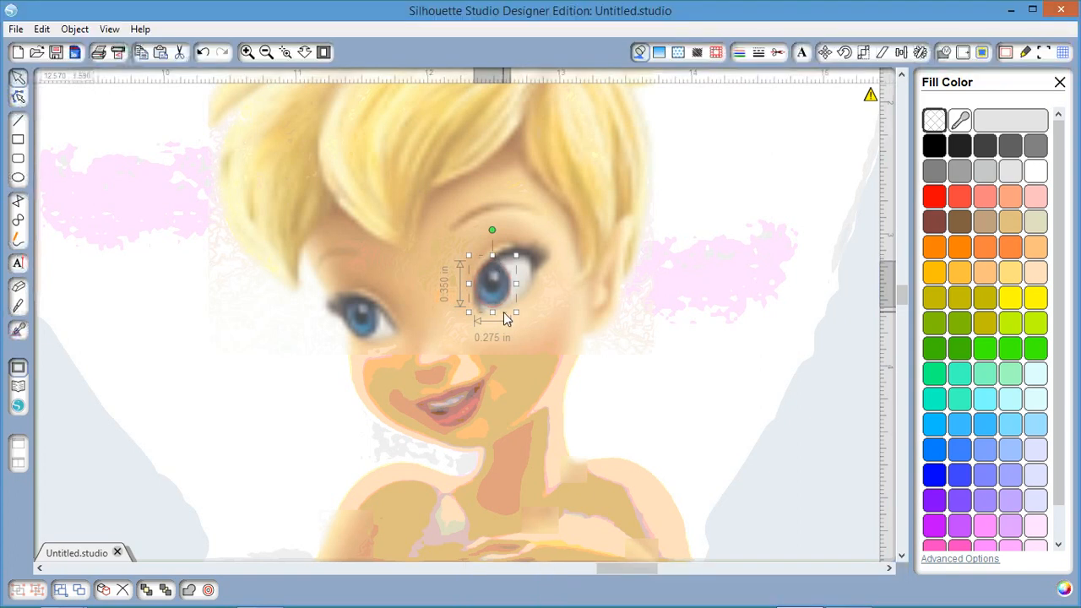
Draw a small pupil ellipse, place it over the right-hand eye's pupil and size it to about 0.145 by 0.185 in
click(18, 177)
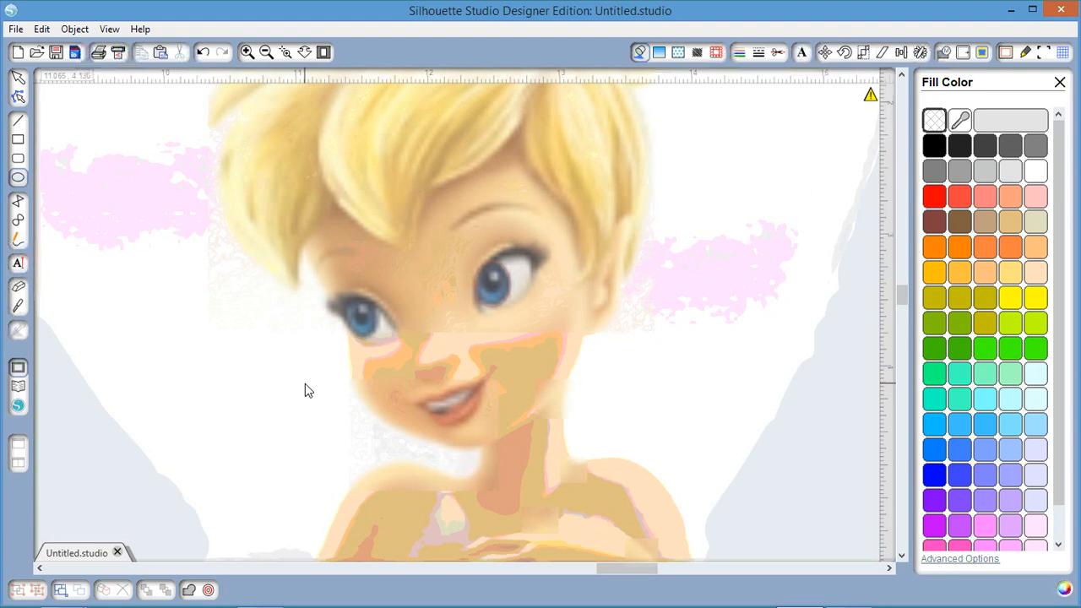
mouse_move(305, 383)
mouse_down()
mouse_move(321, 416)
mouse_move(76, 148)
mouse_up()
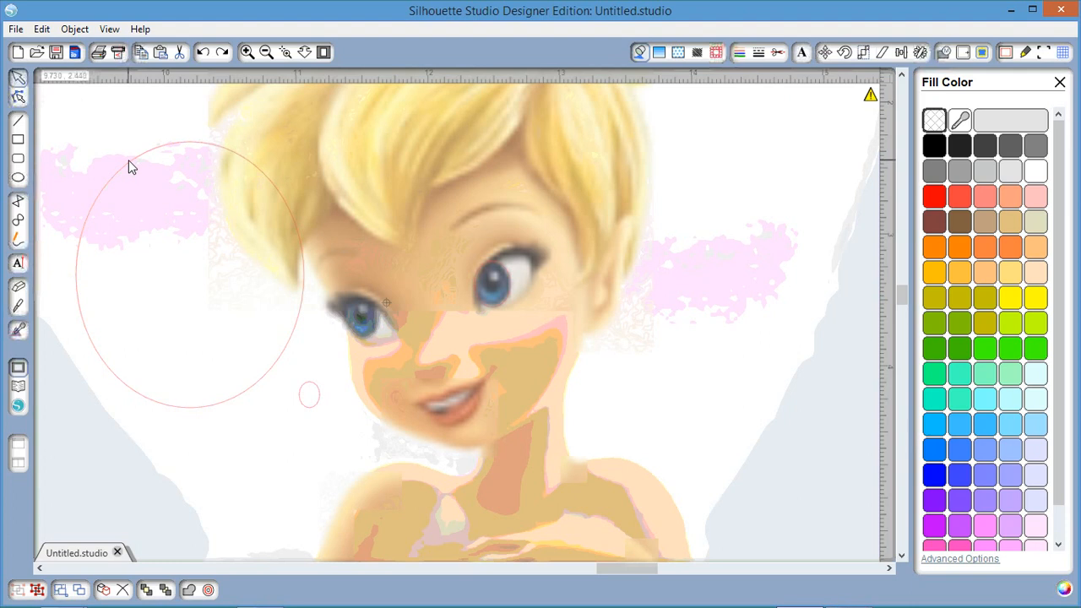
key(Delete)
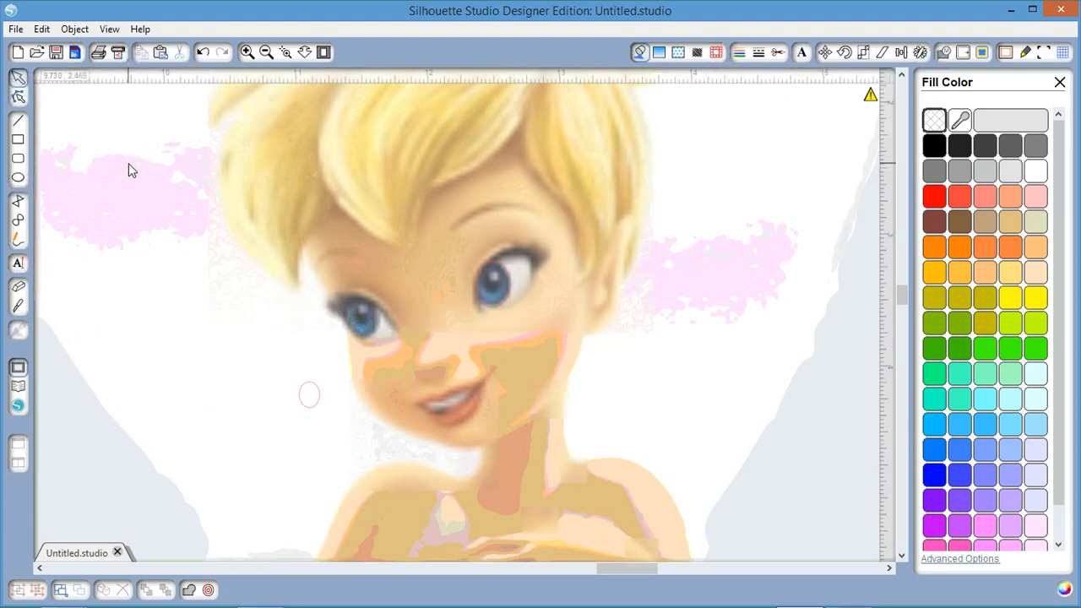
drag(305, 384, 485, 275)
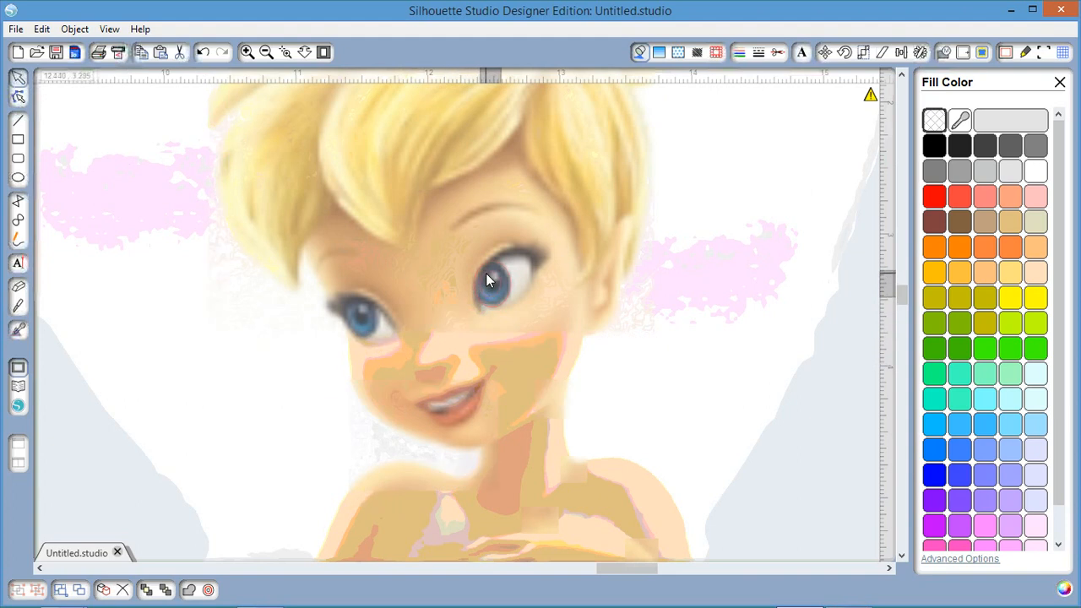
click(485, 279)
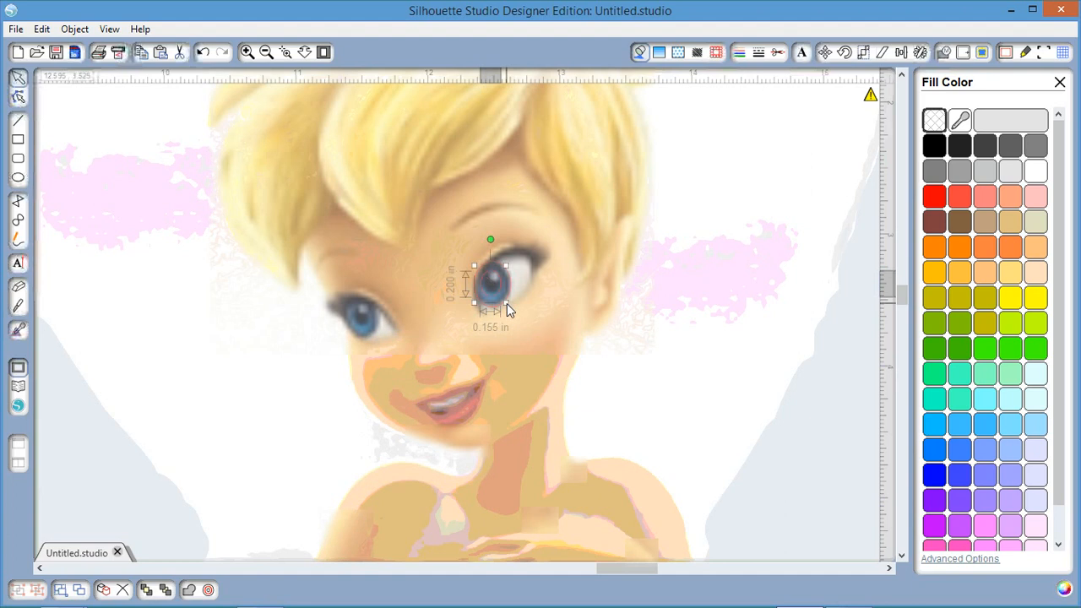
click(507, 303)
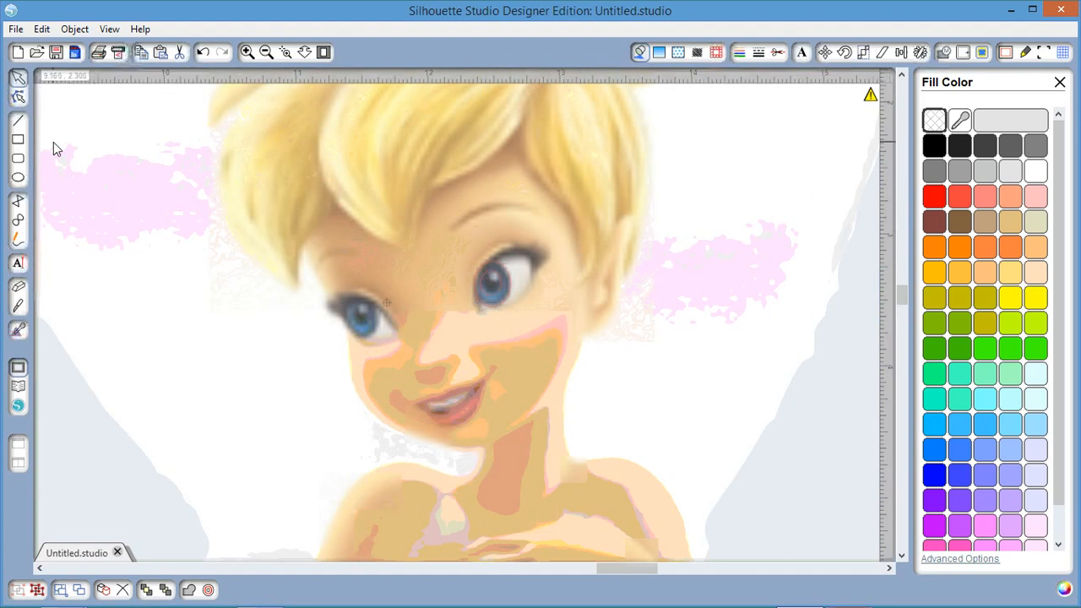
Draw a tiny highlight ellipse about 0.035 by 0.060 in on the pink patch left of the face and fill it with white
click(18, 178)
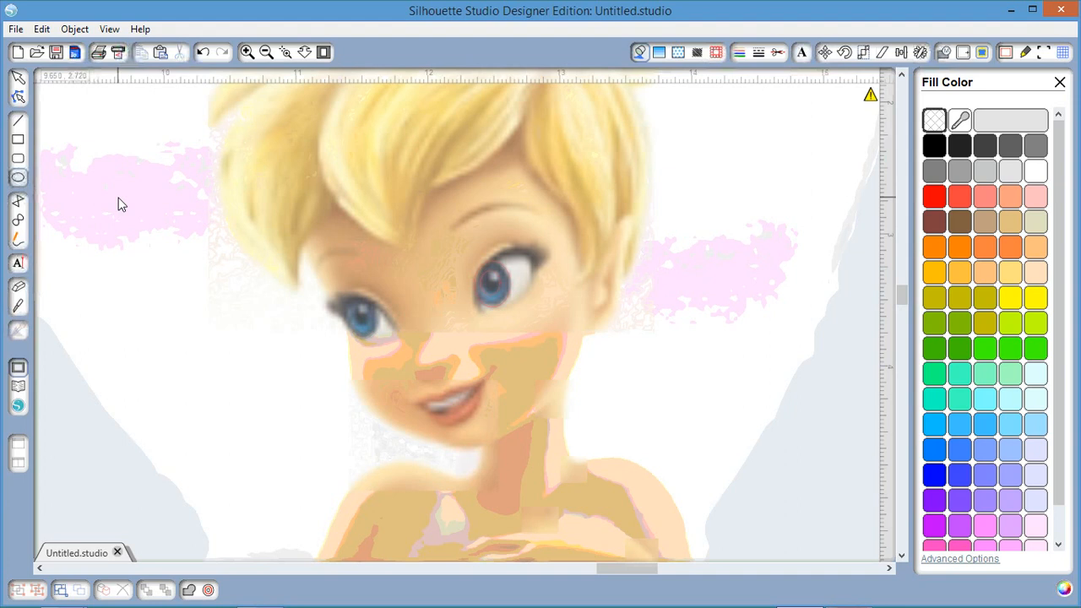
drag(119, 204, 123, 209)
drag(123, 203, 122, 204)
key(v)
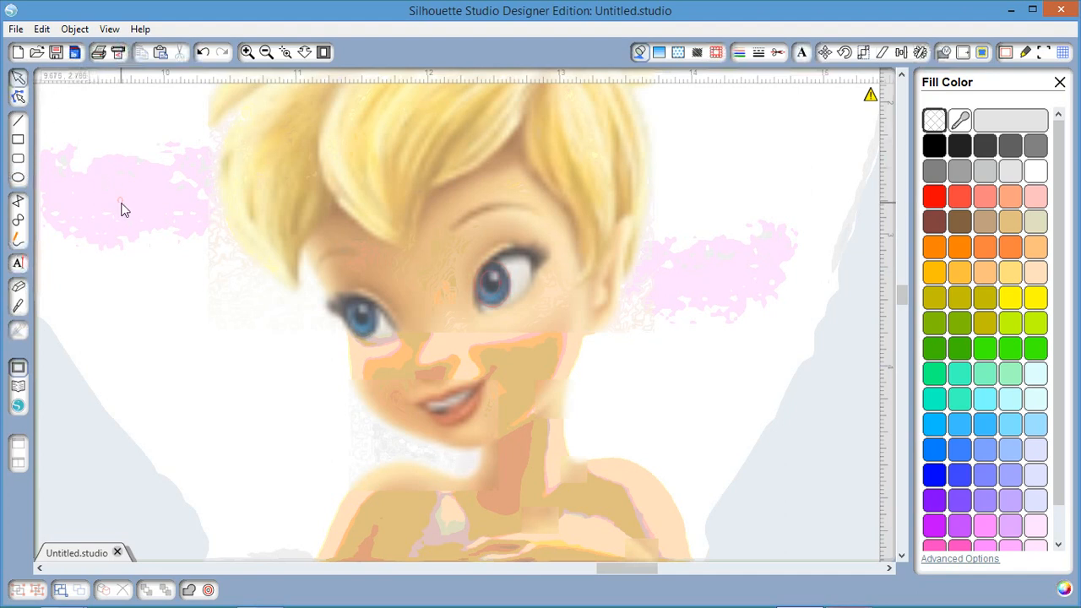
click(121, 204)
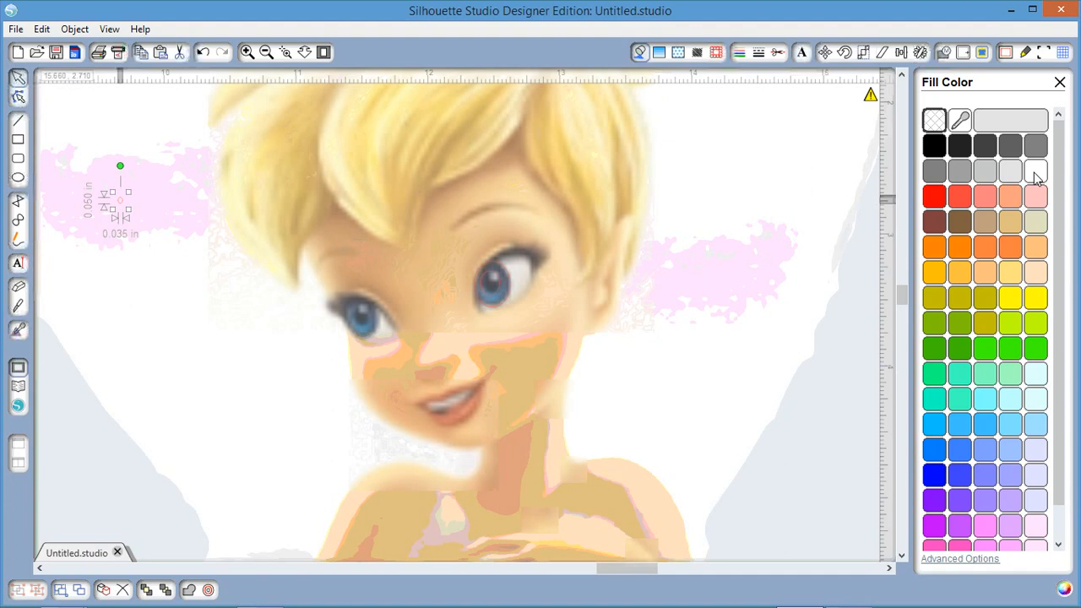
click(1036, 172)
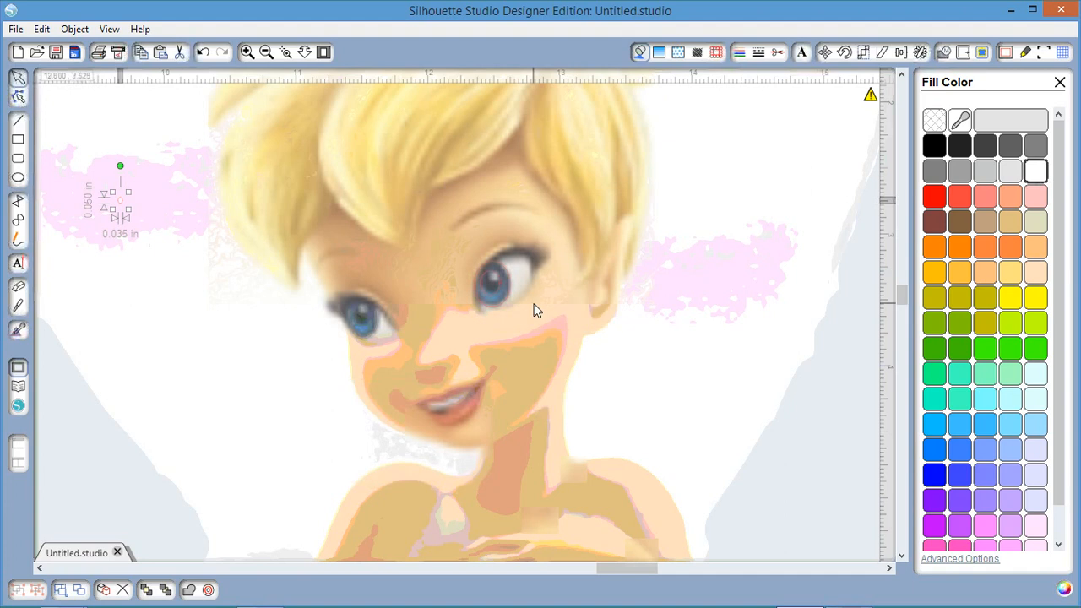
drag(534, 311, 494, 313)
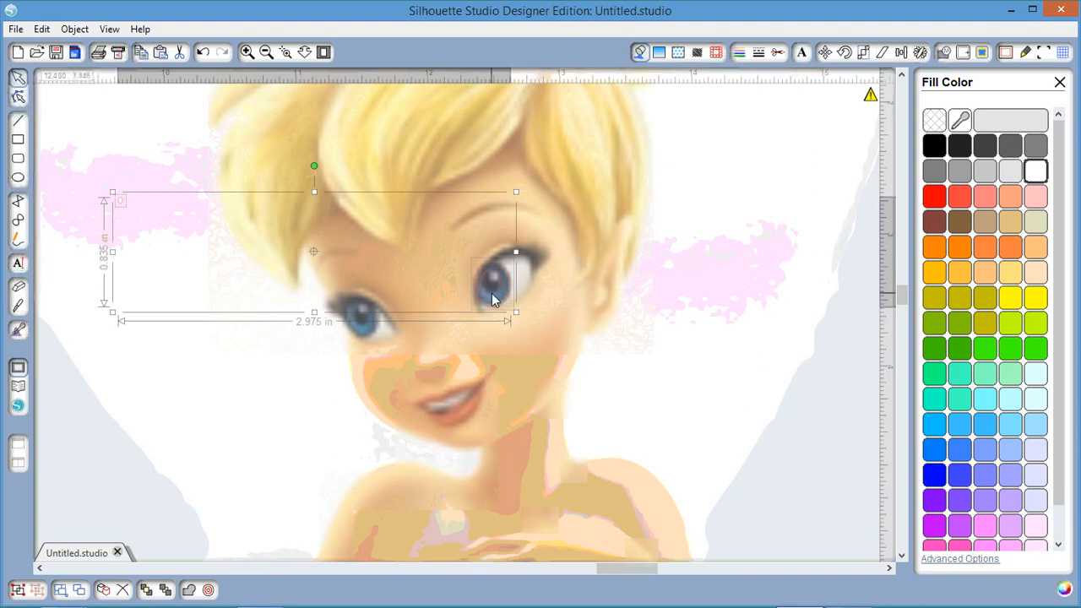
click(481, 288)
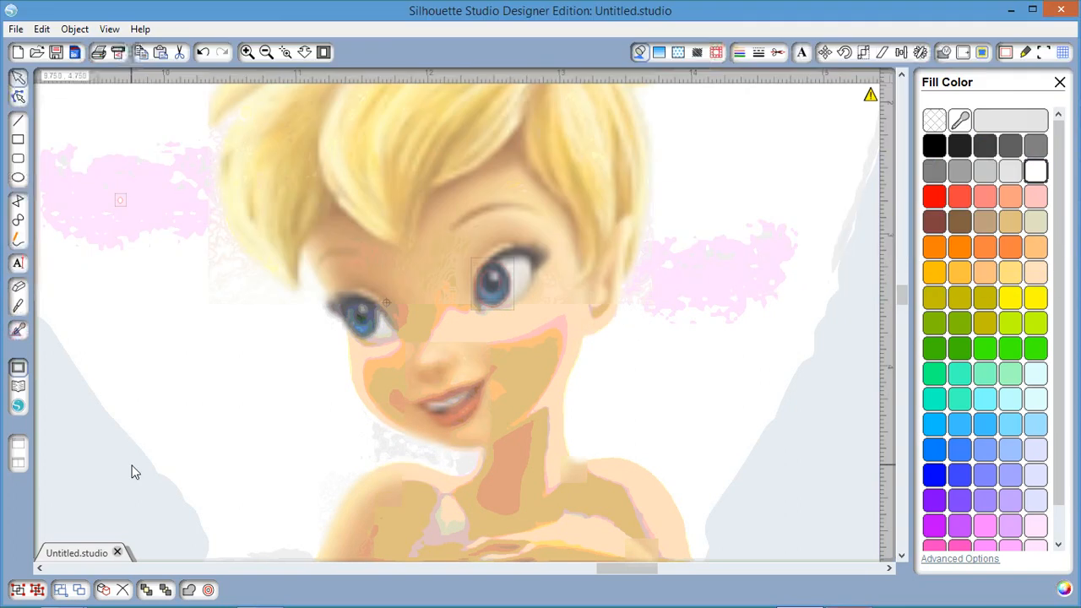
click(131, 466)
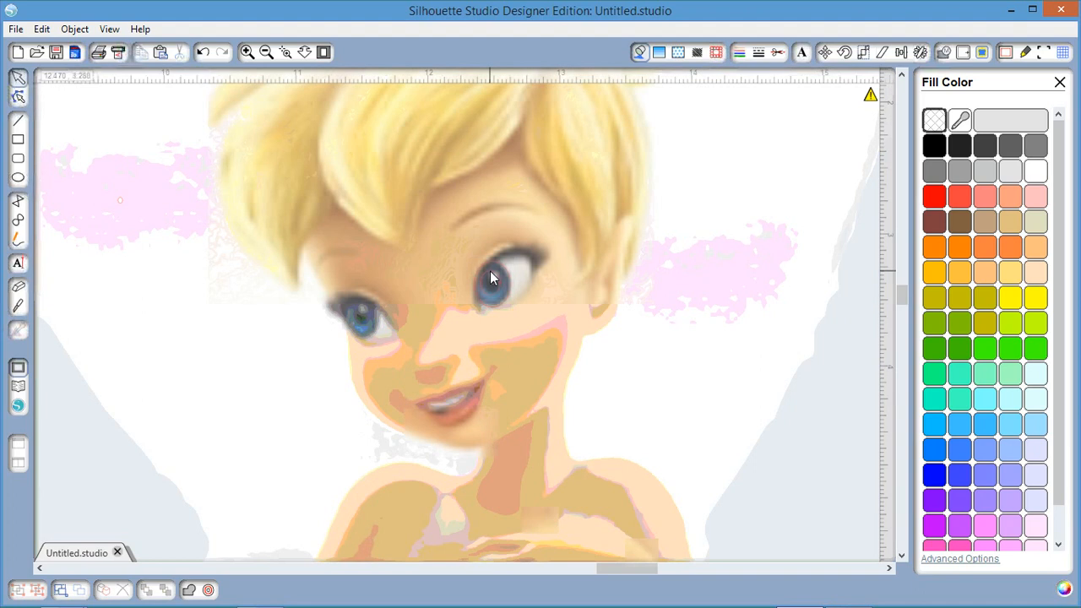
Set the cut style of the pupil, iris and white highlight ellipses to No Cut and reopen the fill colour settings
click(491, 278)
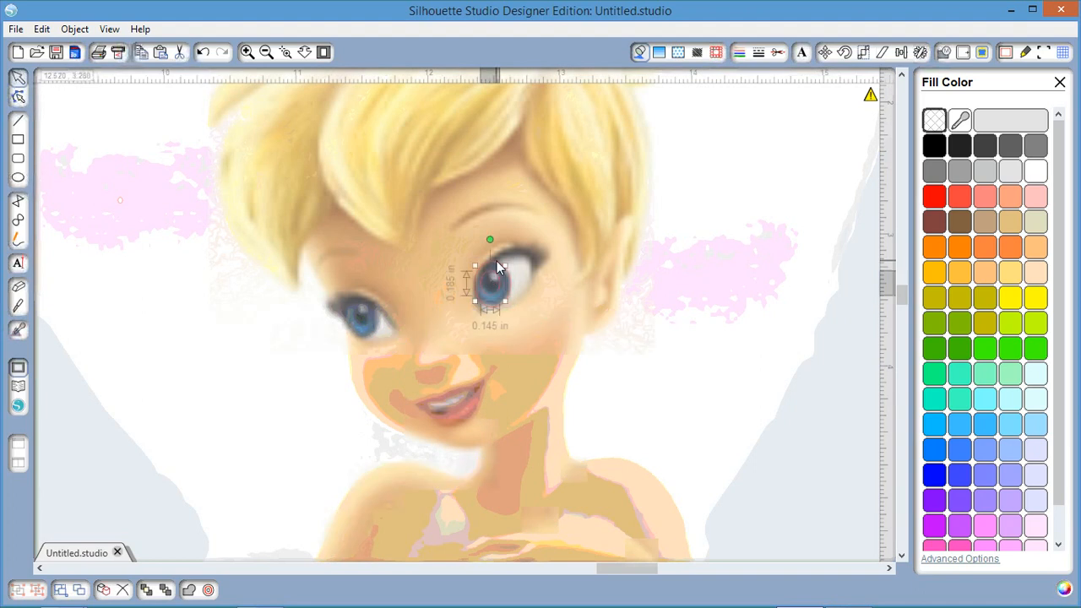
click(496, 262)
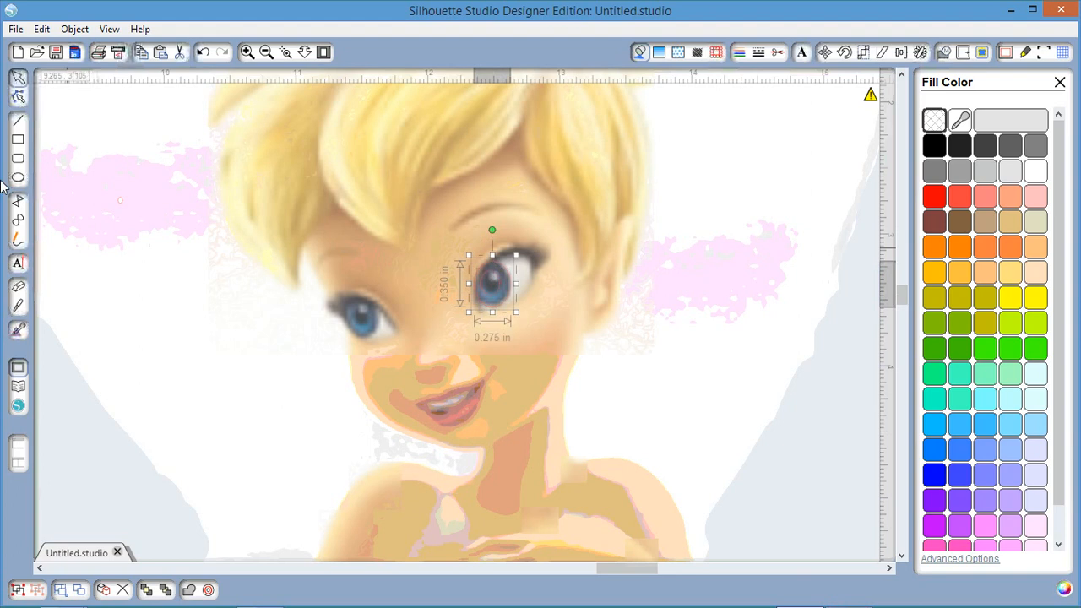
click(123, 211)
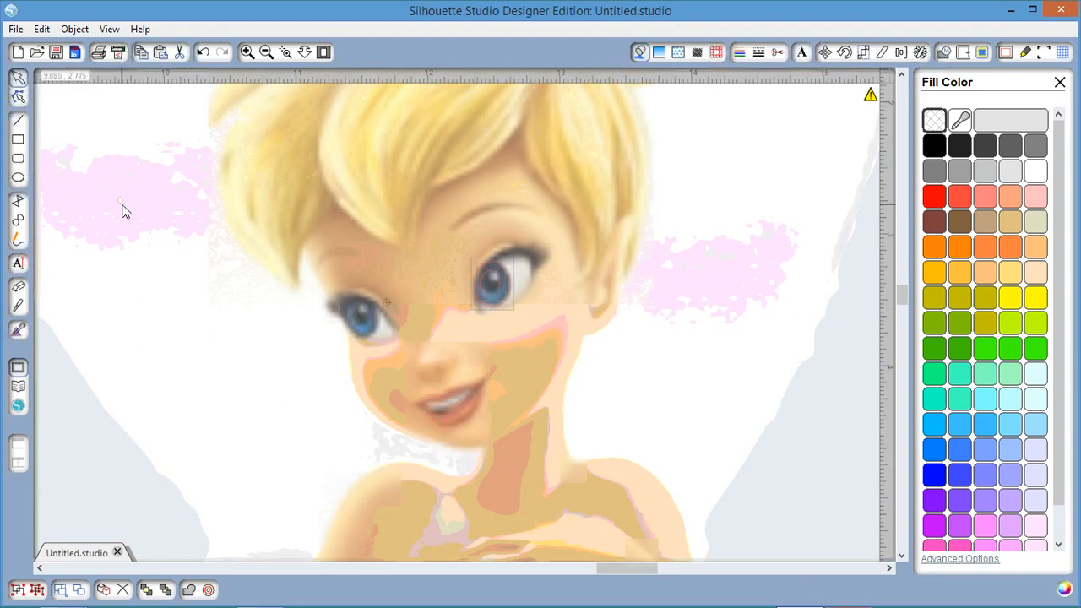
click(778, 53)
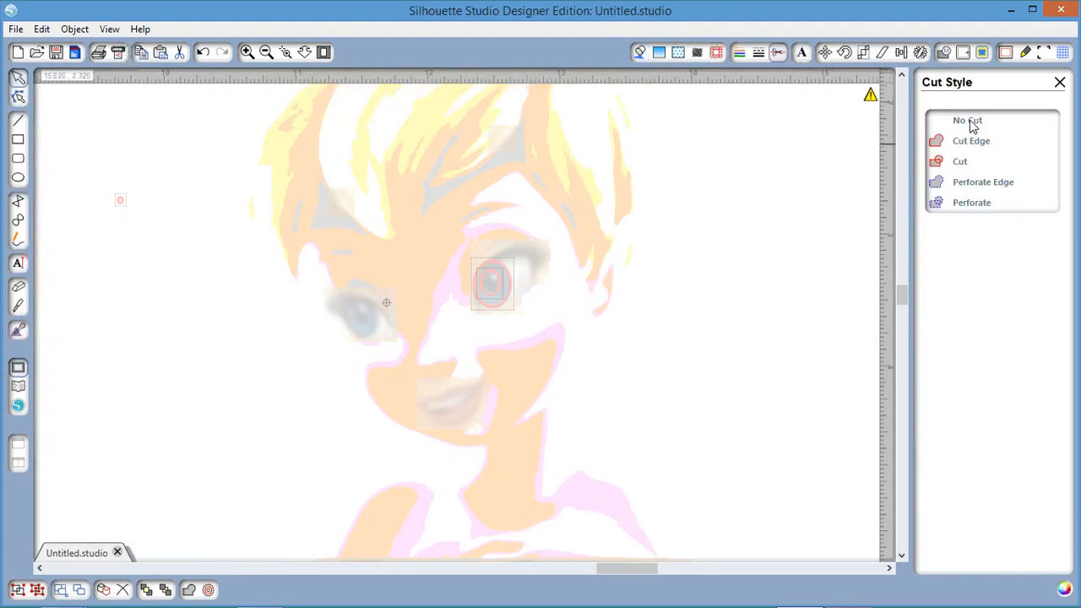
click(969, 121)
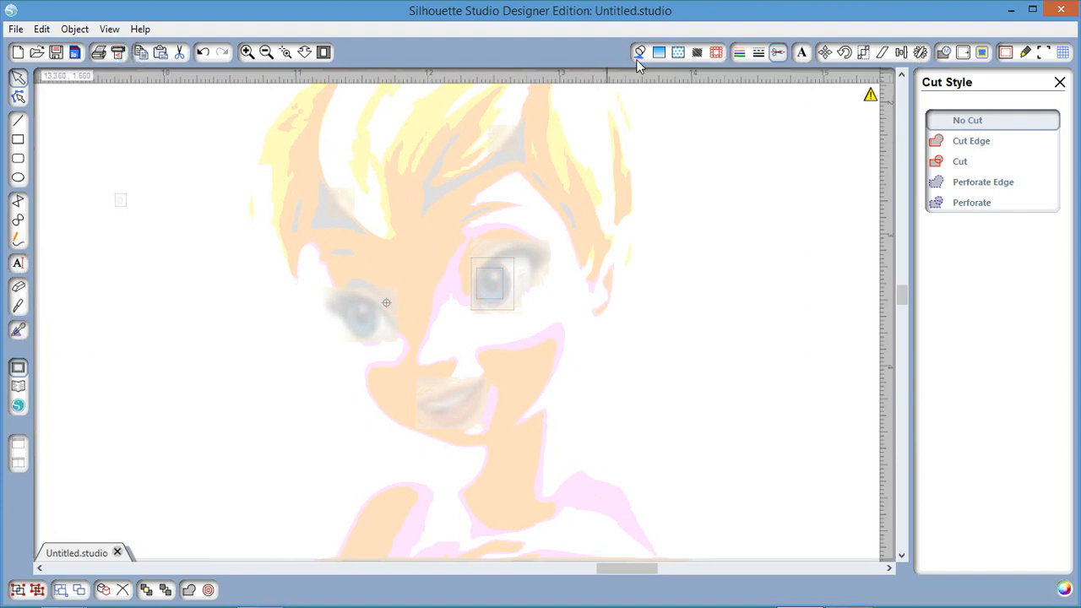
click(639, 54)
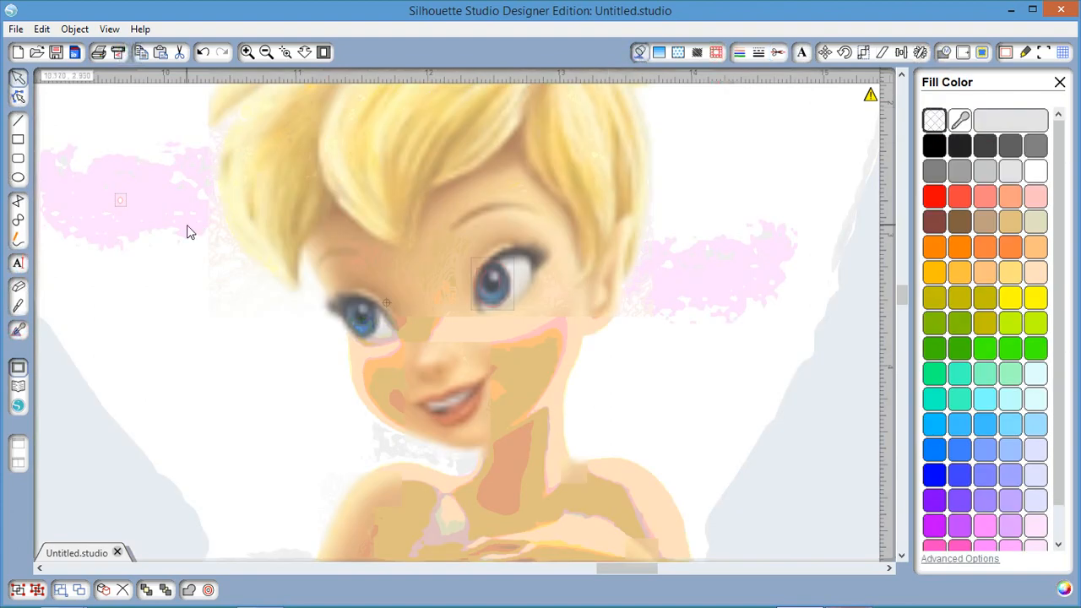
Move the small white highlight ellipse off the pink wing area onto the pupil of the face's right-hand eye, leaving nothing selected
drag(121, 200, 333, 223)
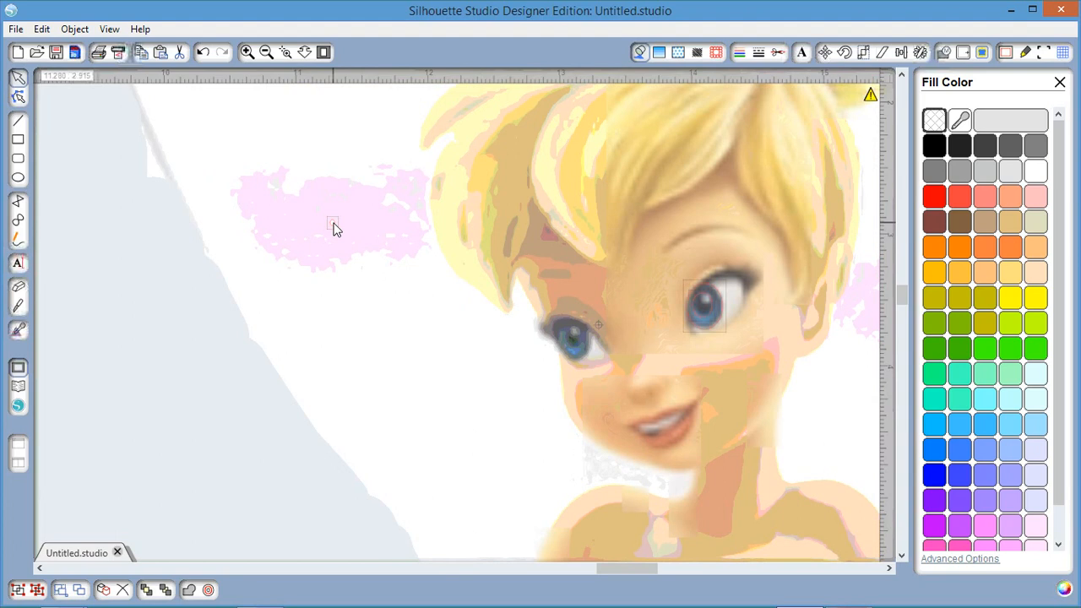
key(ctrl+z)
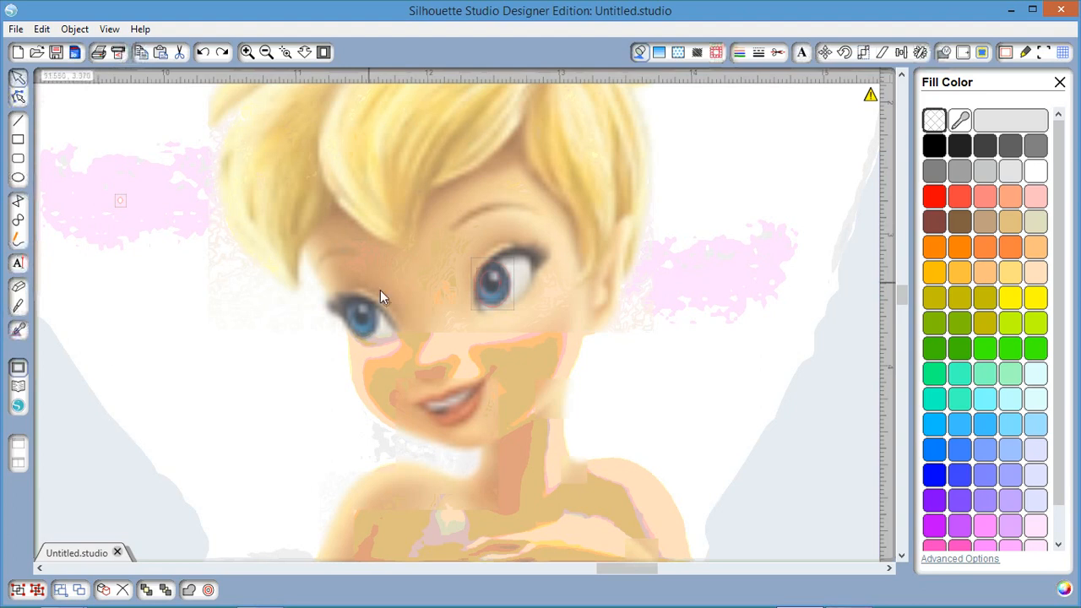
click(266, 52)
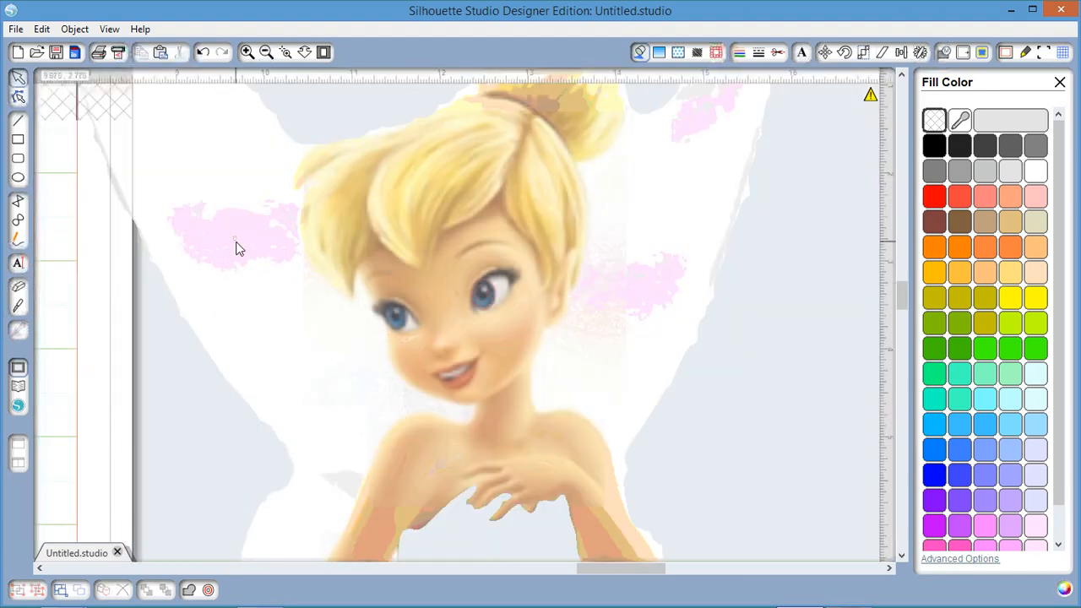
click(236, 248)
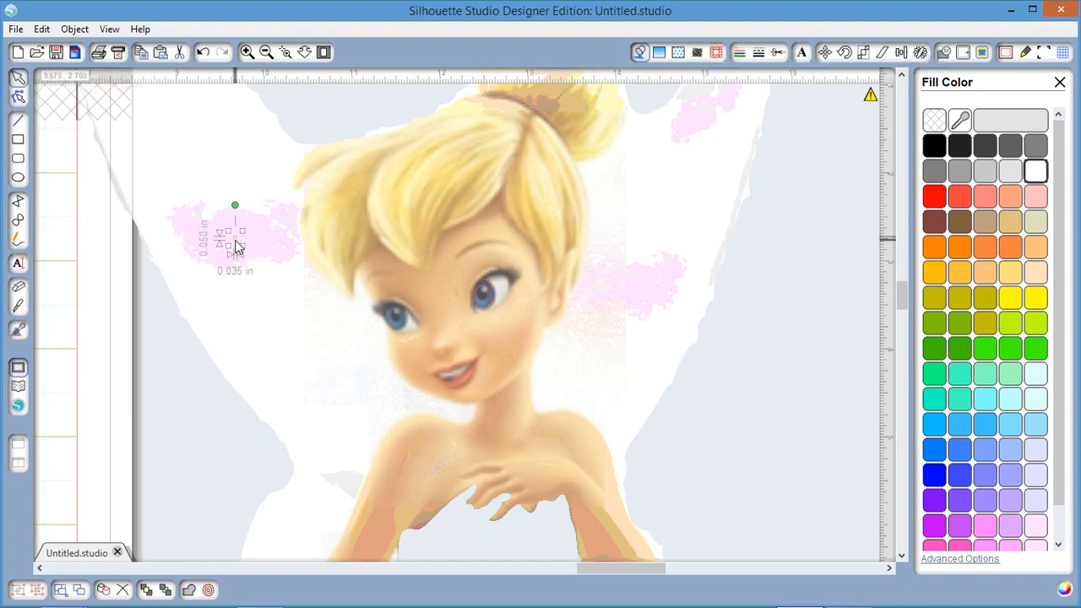
drag(236, 248, 484, 294)
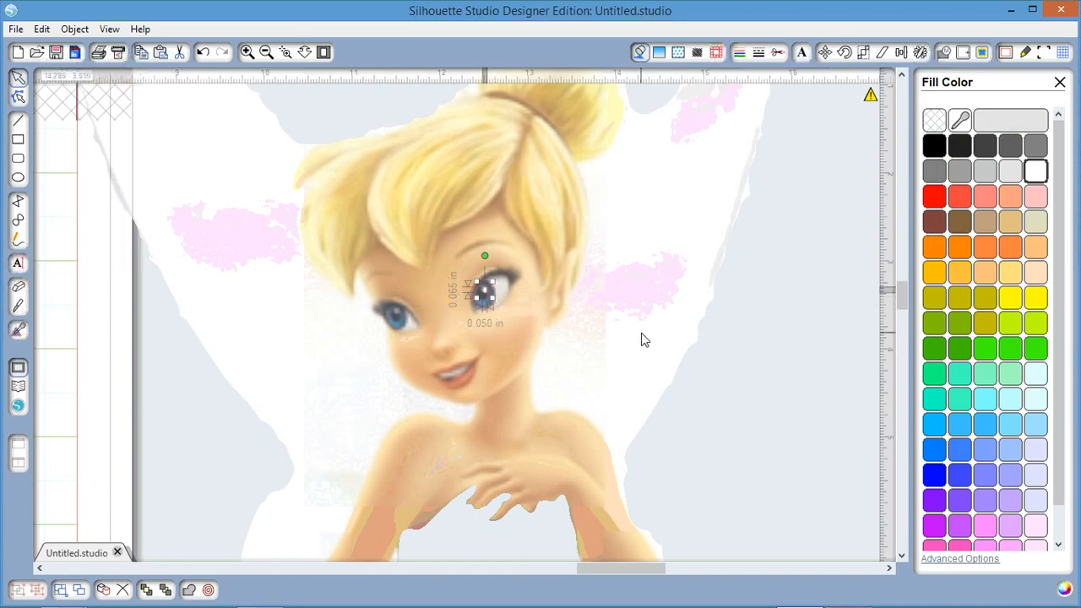
click(642, 340)
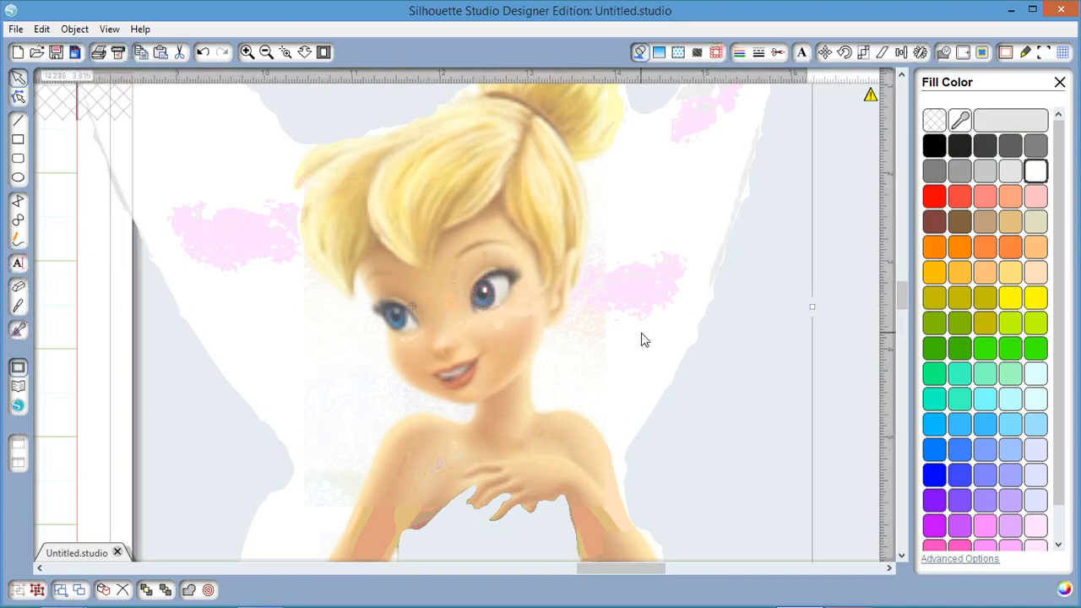
key(Delete)
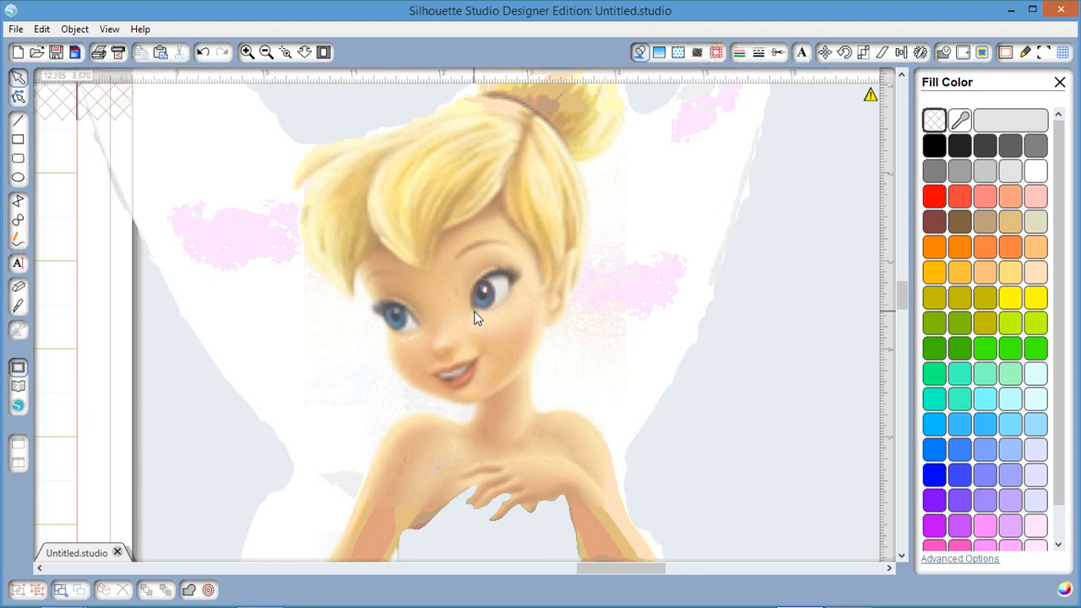
Rotate the iris ellipse of the right-hand eye slightly clockwise and nudge it right to match the picture's tilt
click(19, 220)
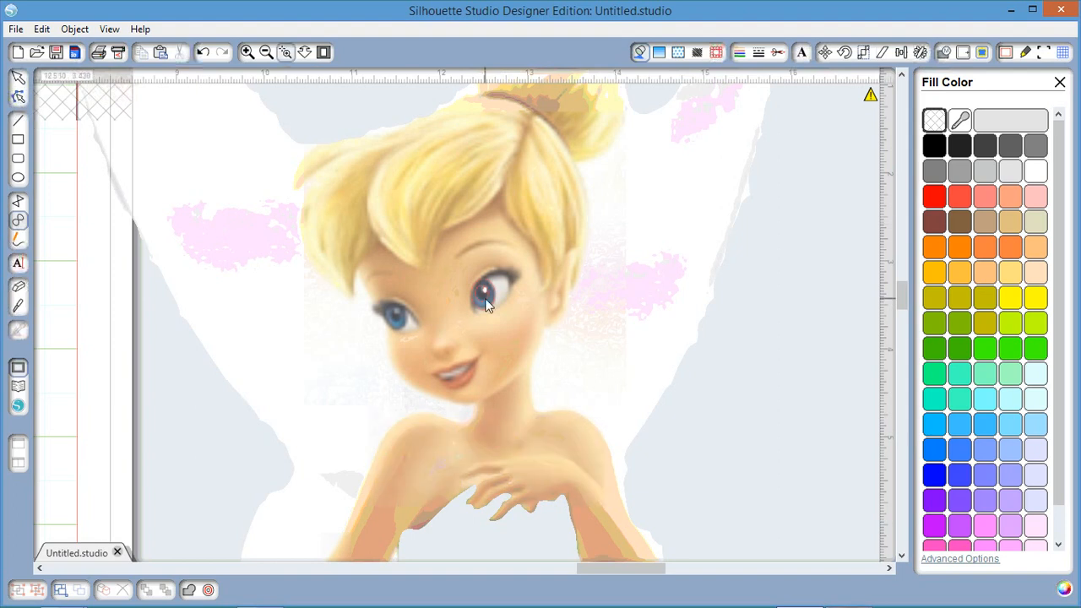
scroll(485, 298, up, 5)
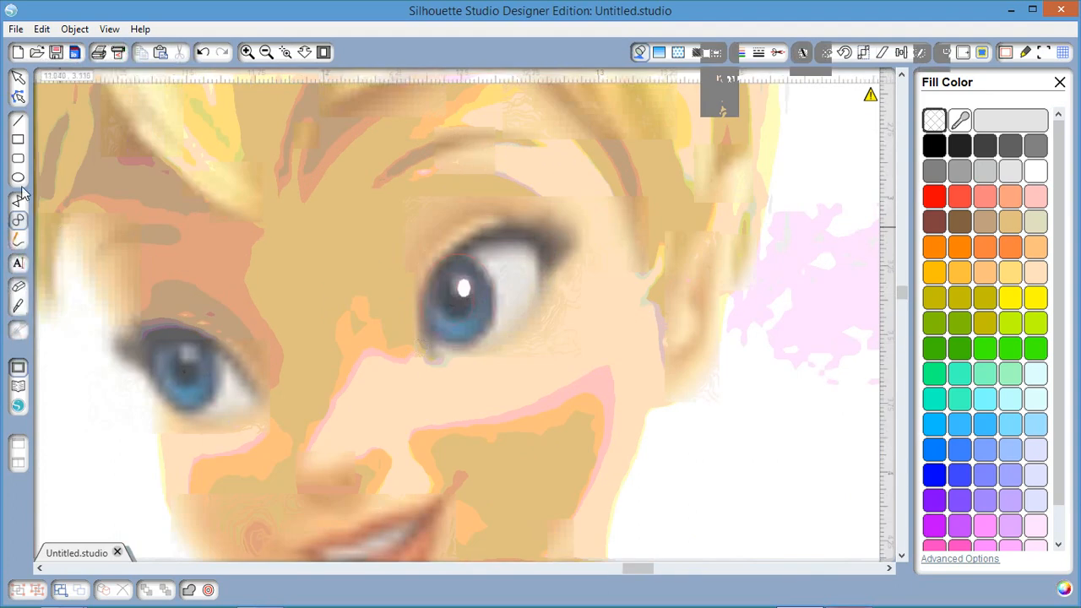
click(457, 256)
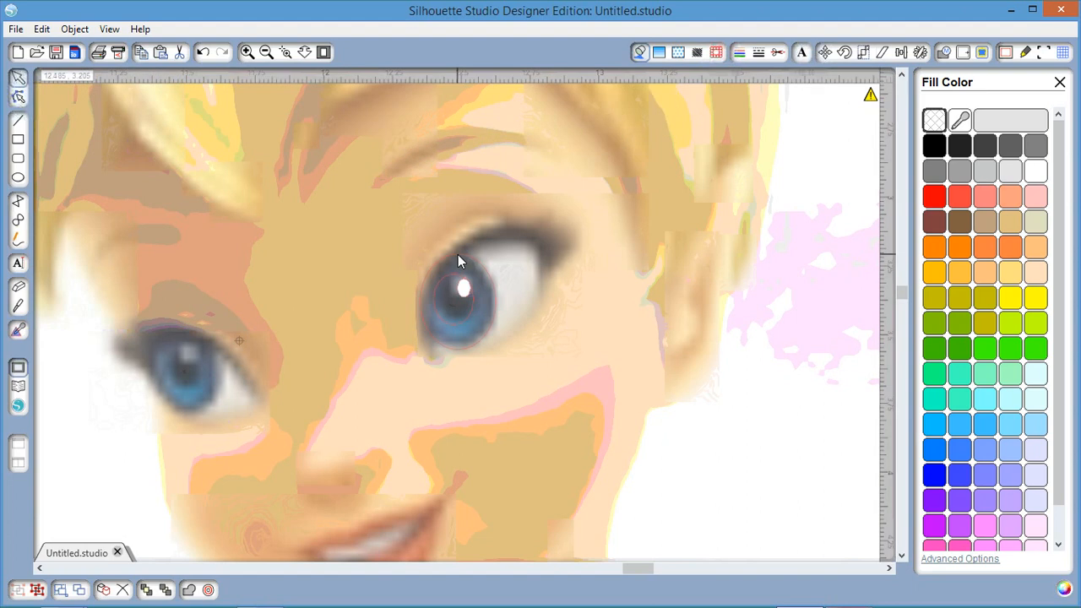
click(457, 254)
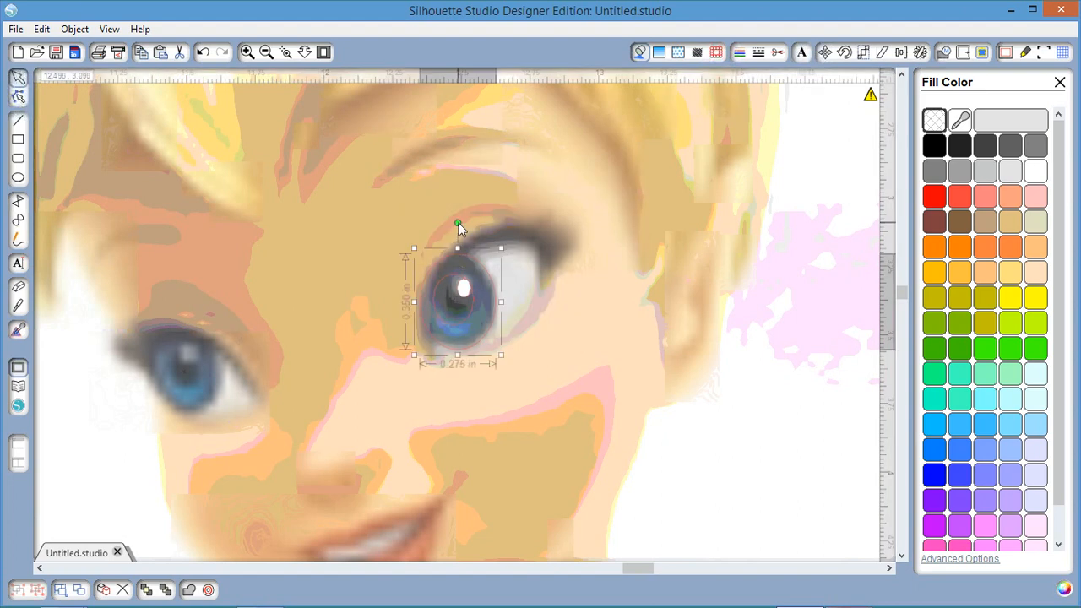
drag(459, 223, 465, 226)
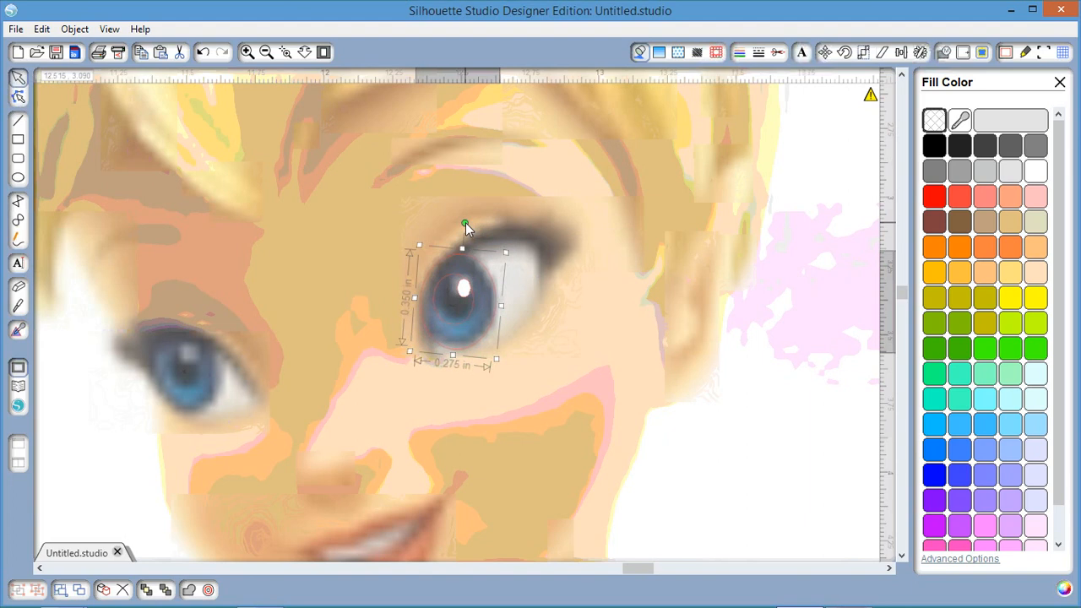
drag(465, 227, 467, 226)
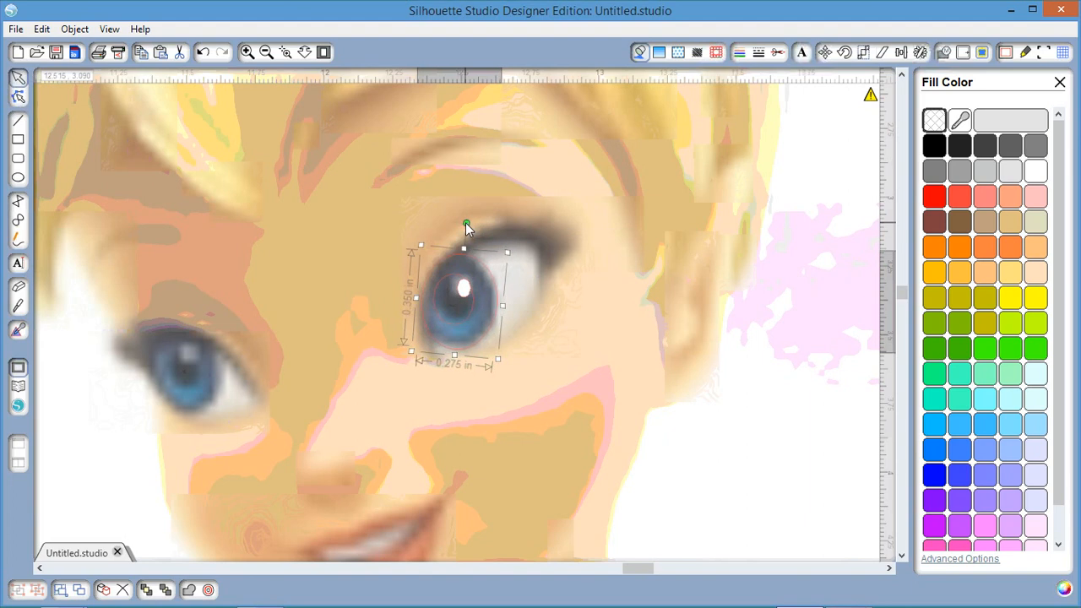
Tilt the pupil ellipse slightly clockwise, nudge it up and right, and shorten it to about 0.165 in high
click(455, 272)
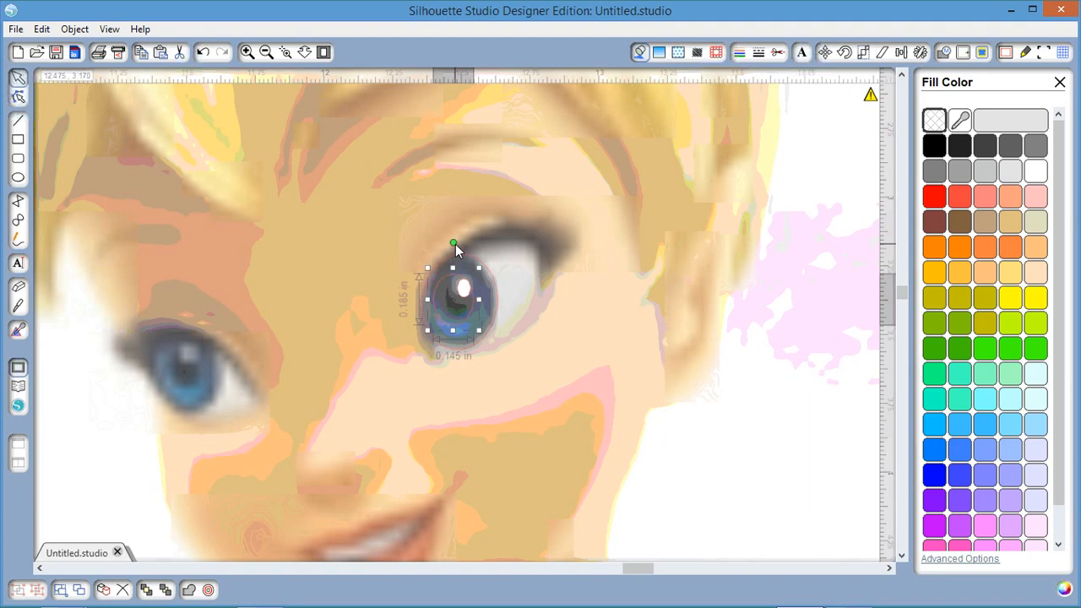
drag(455, 244, 462, 249)
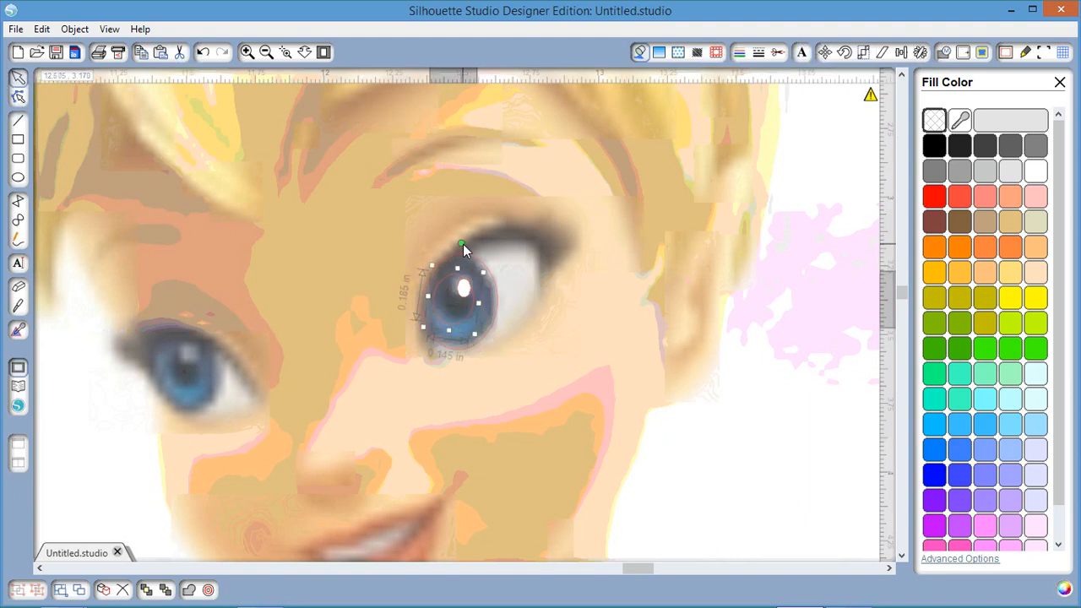
key(Up)
key(Right)
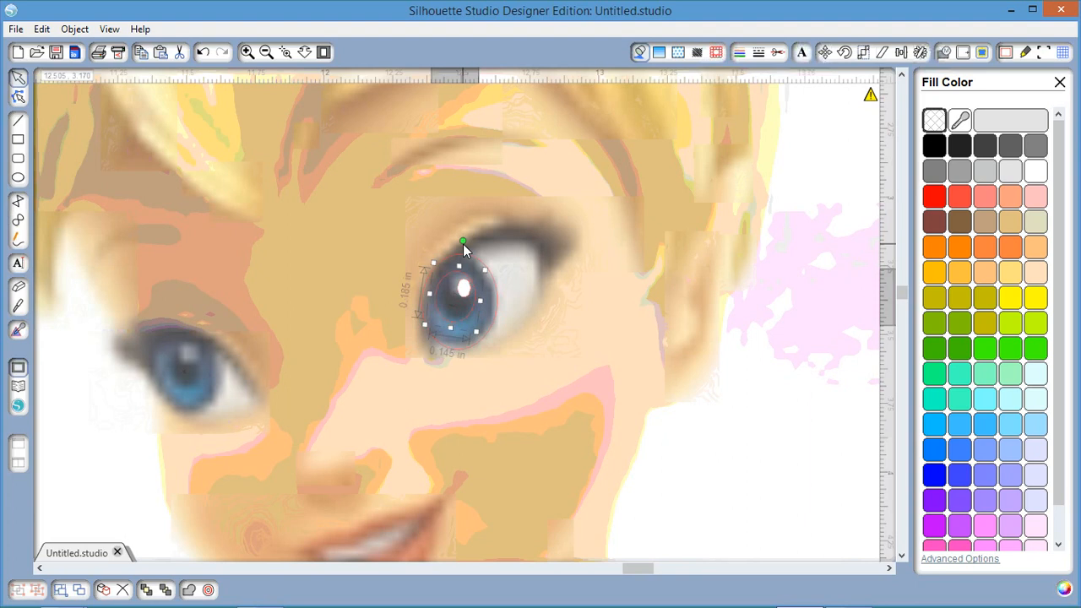
drag(450, 329, 452, 323)
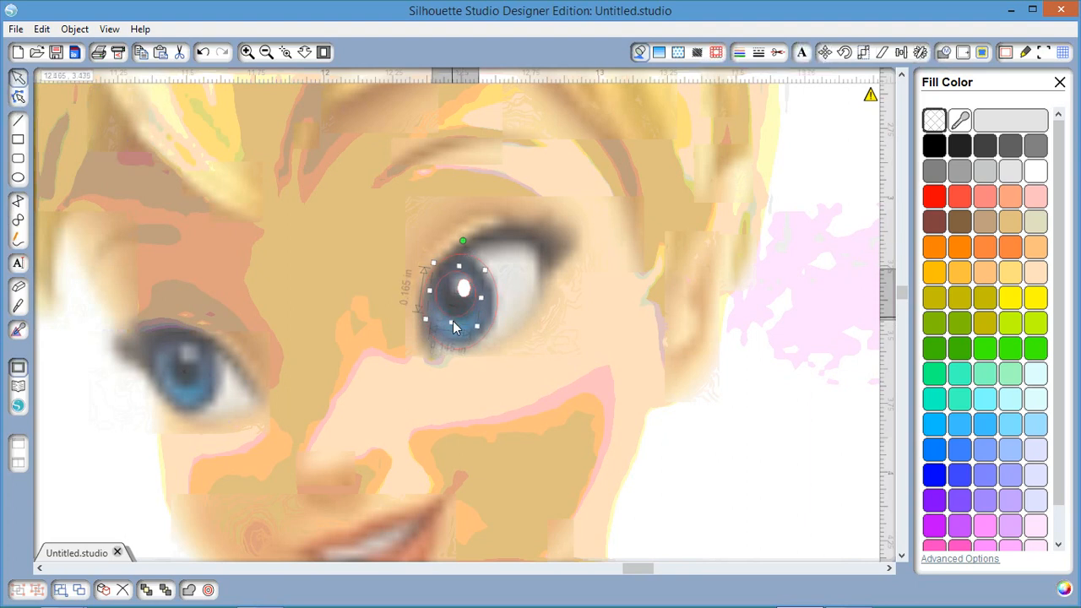
Tilt the white highlight ellipse slightly clockwise and nudge it into position over the highlight in the pupil
click(461, 292)
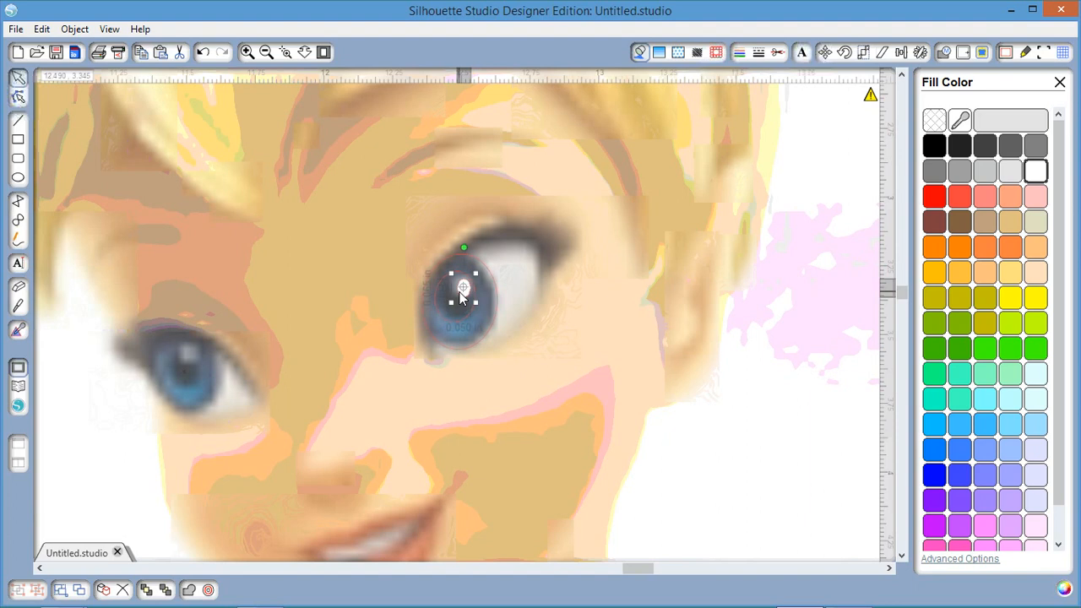
key(Left)
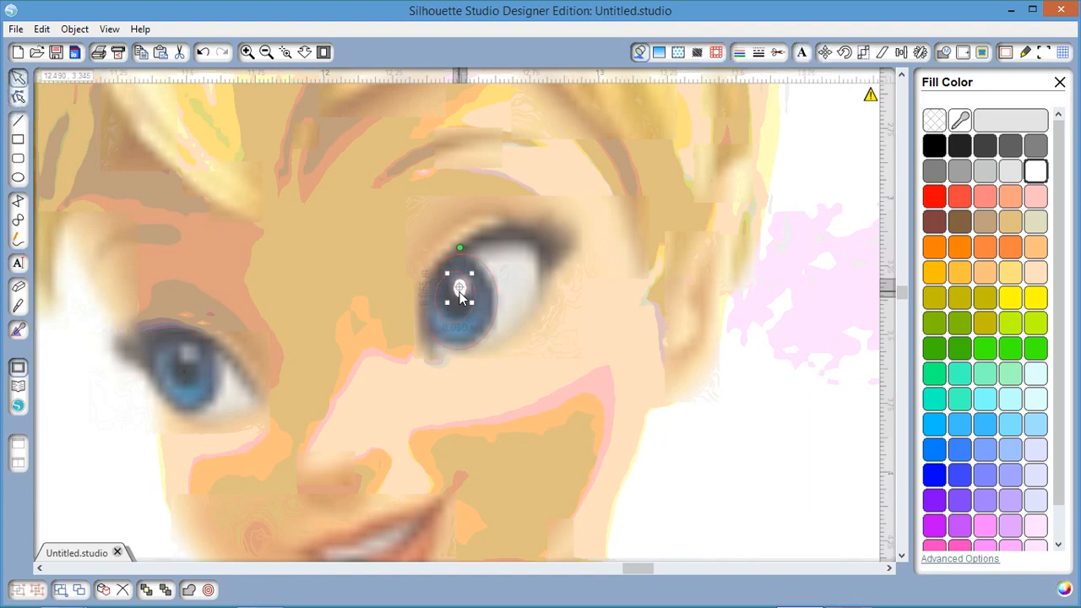
key(Up)
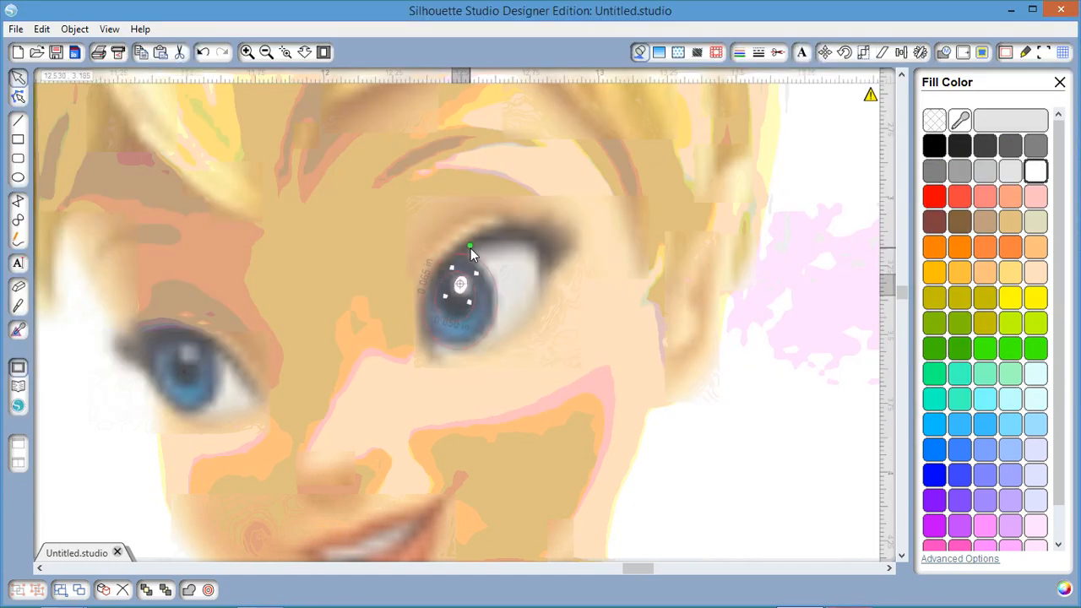
key(Right)
key(Right)
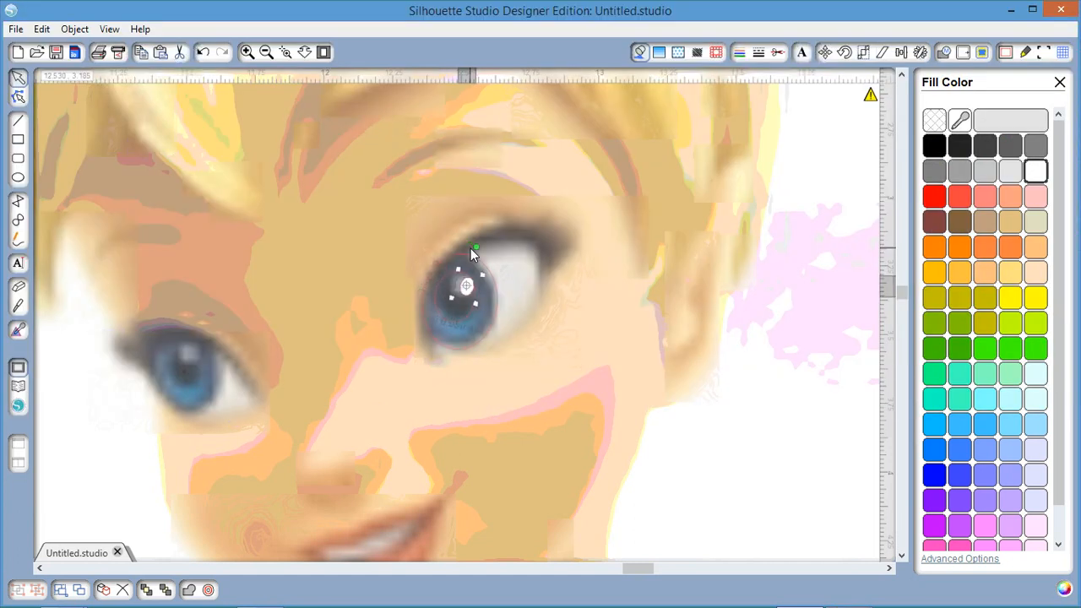
key(Left)
key(Left)
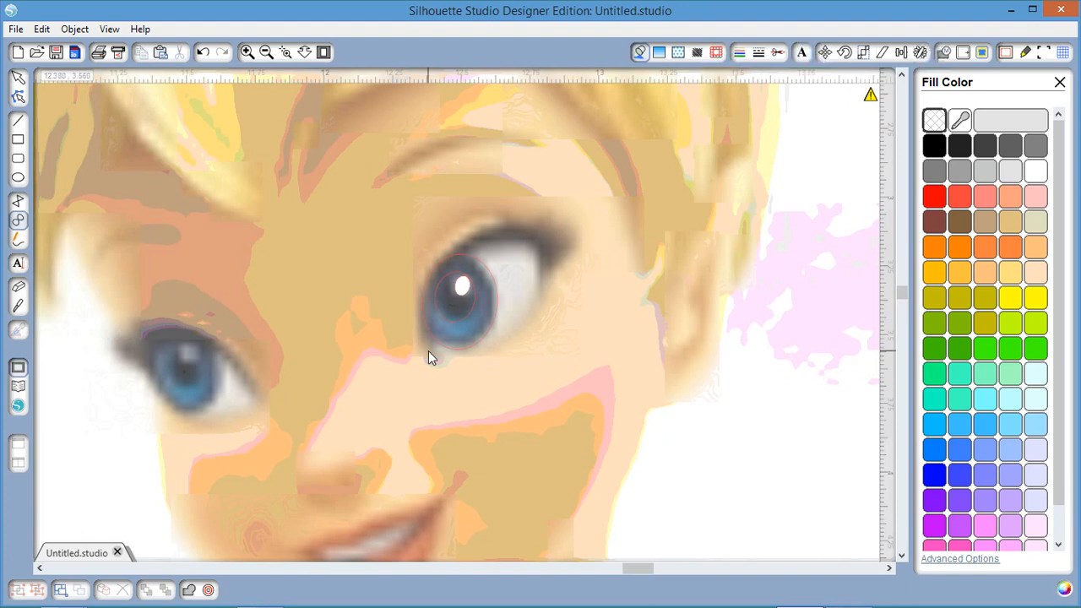
Trace the right-hand eye's outline as a closed curve shape about 0.44 in wide, starting at its lower inner corner
click(428, 350)
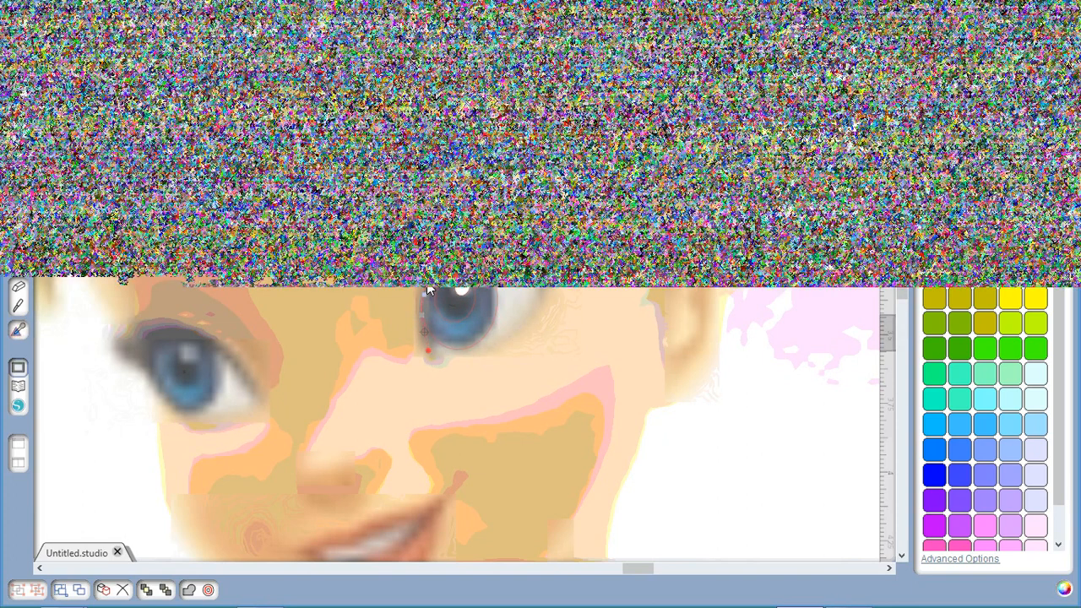
click(426, 280)
click(448, 254)
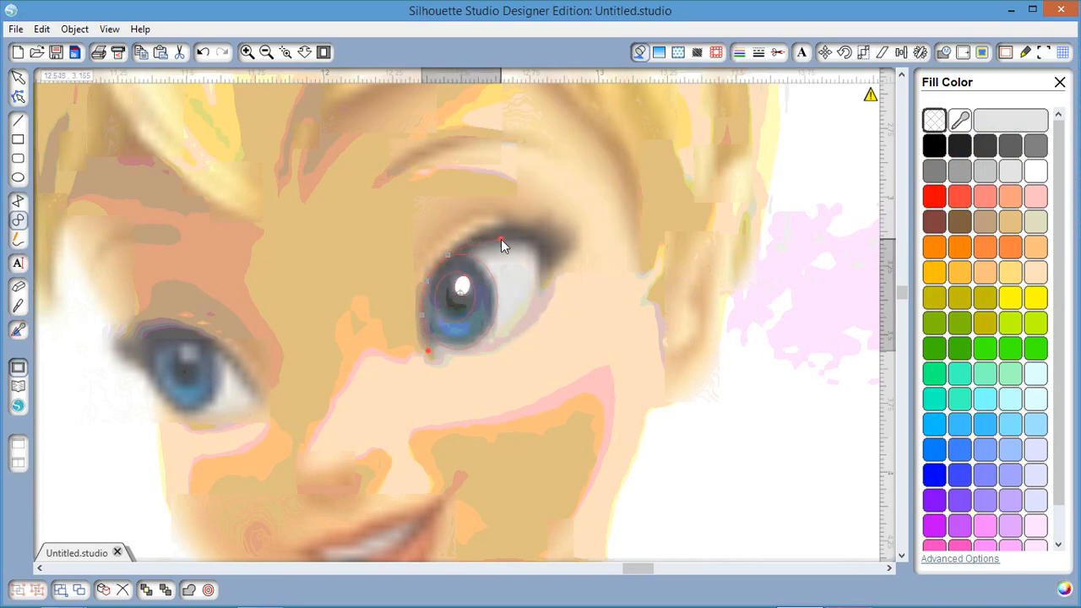
click(501, 239)
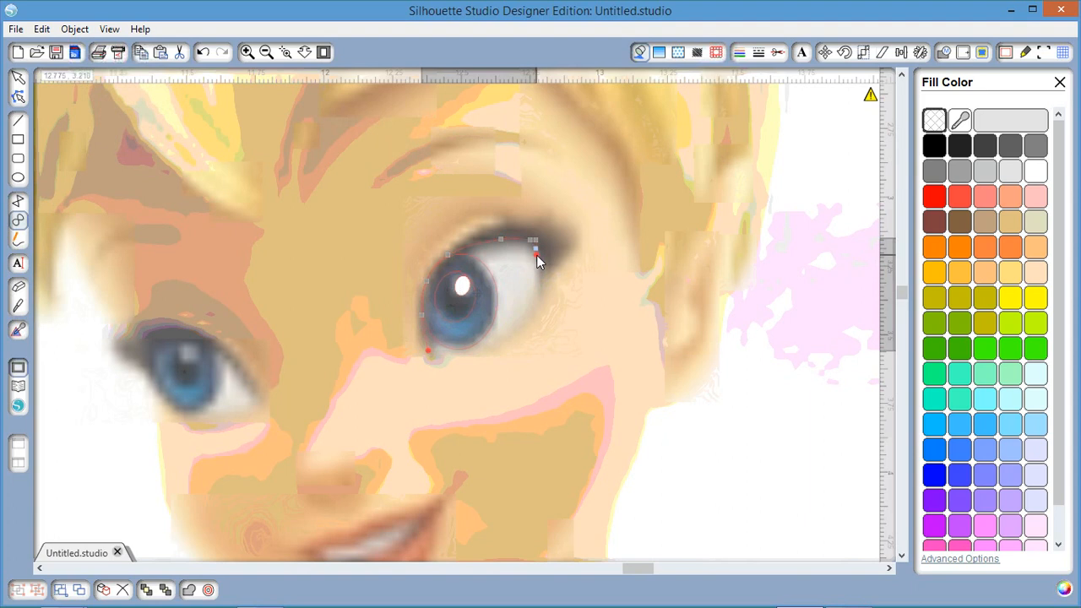
click(536, 255)
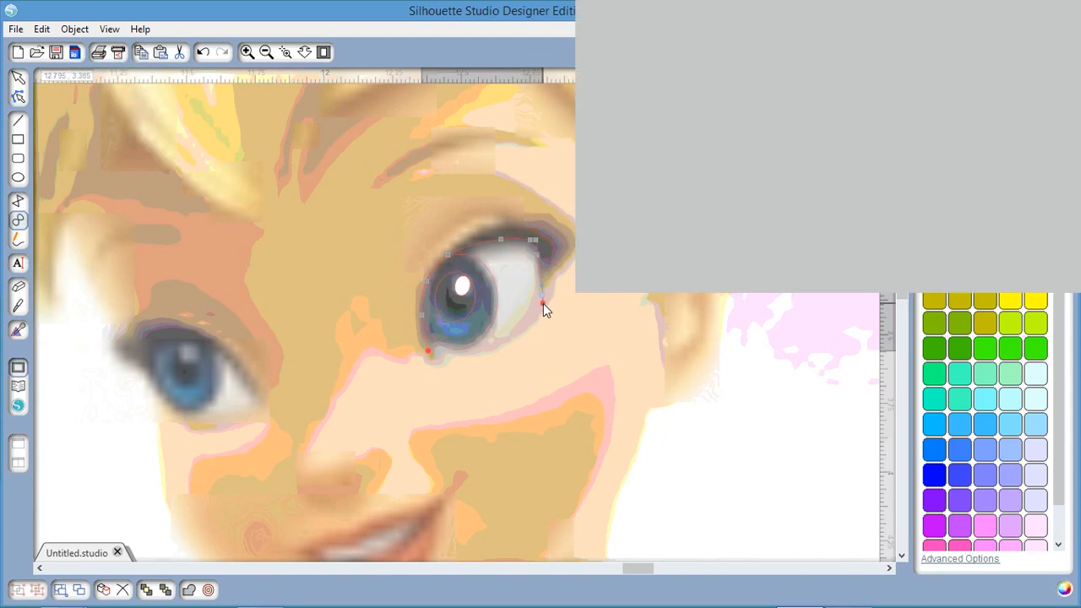
click(543, 303)
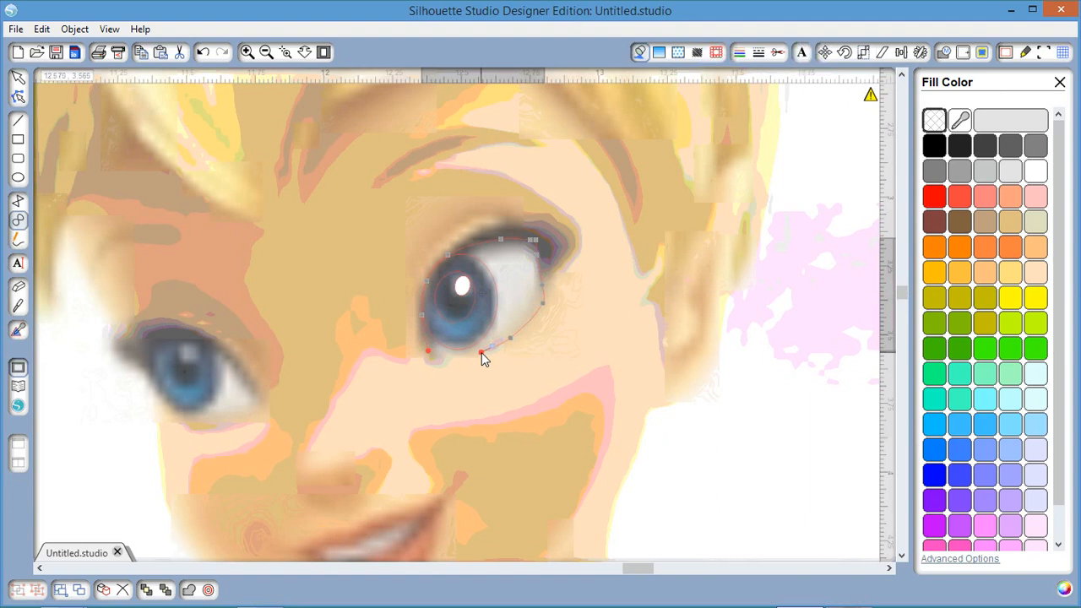
click(481, 352)
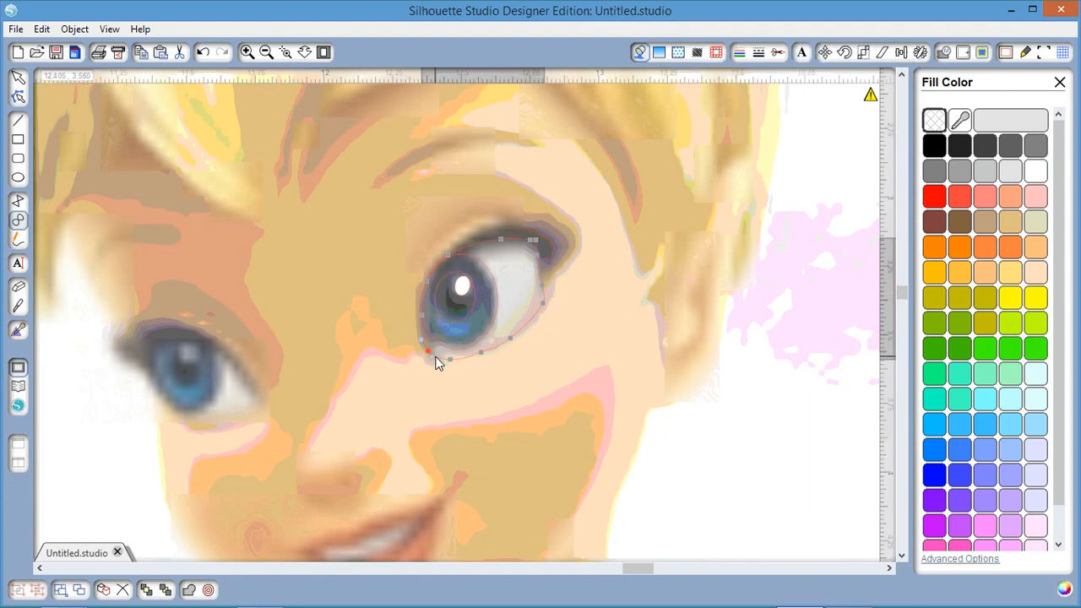
click(436, 362)
Refine the eye outline by adding and adjusting points along the lower-right curve, the inner corner and the bottom edge
double_click(484, 357)
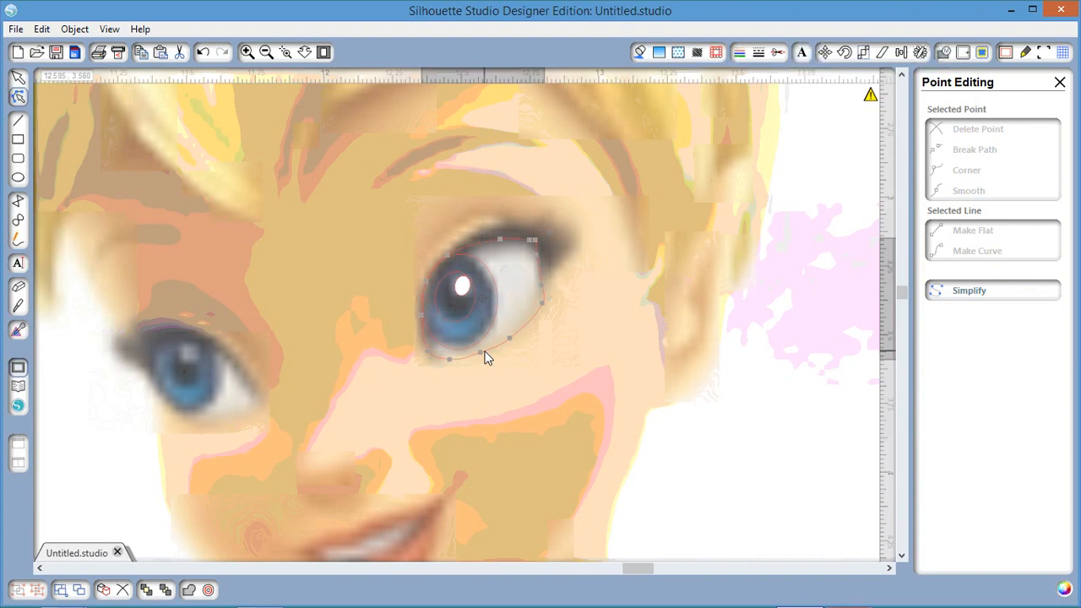
click(543, 302)
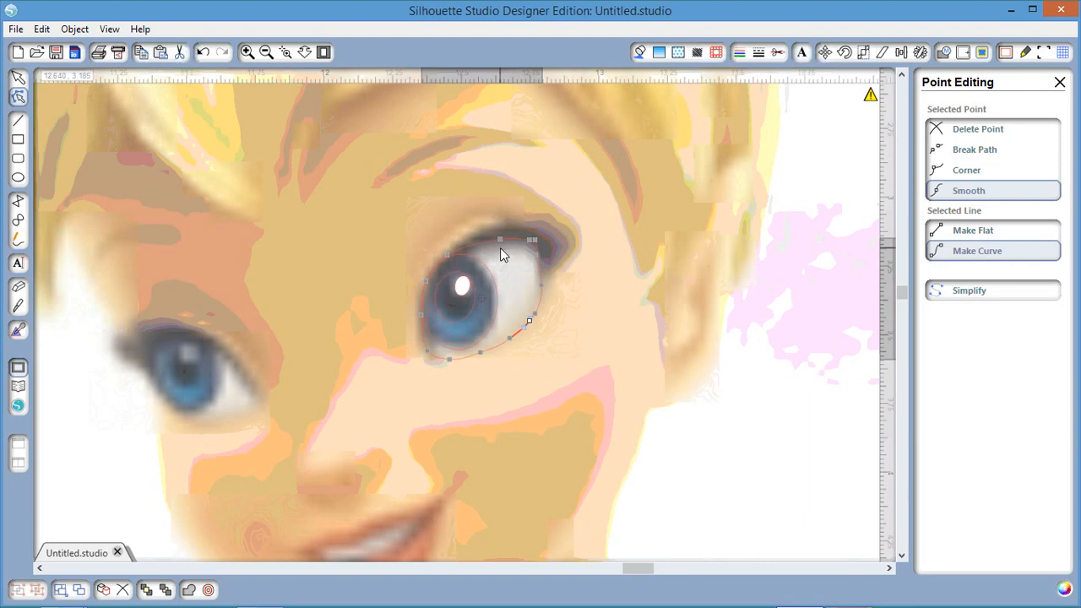
click(424, 338)
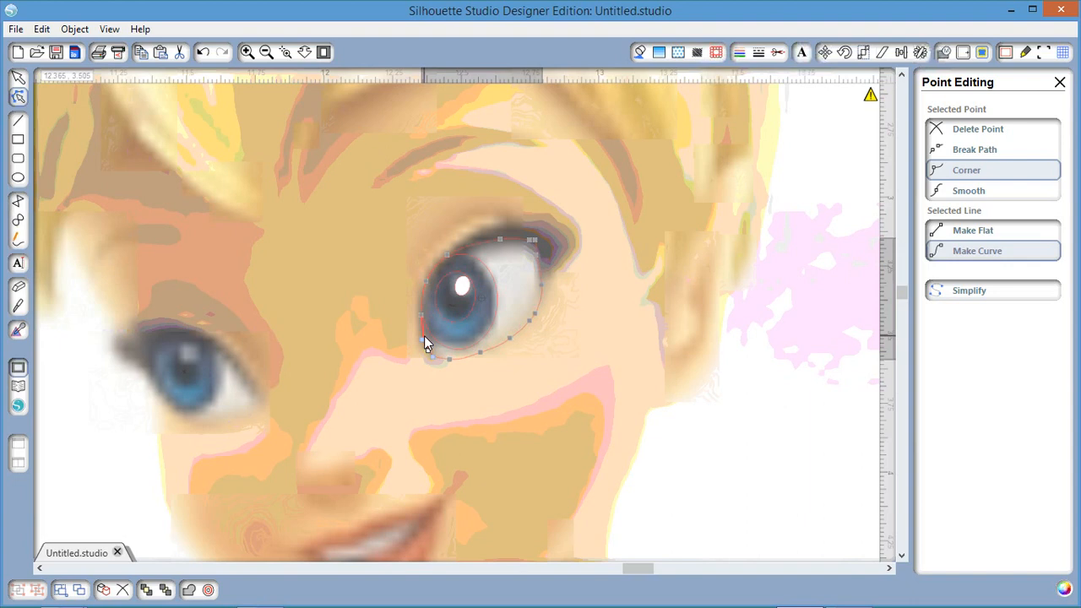
double_click(424, 339)
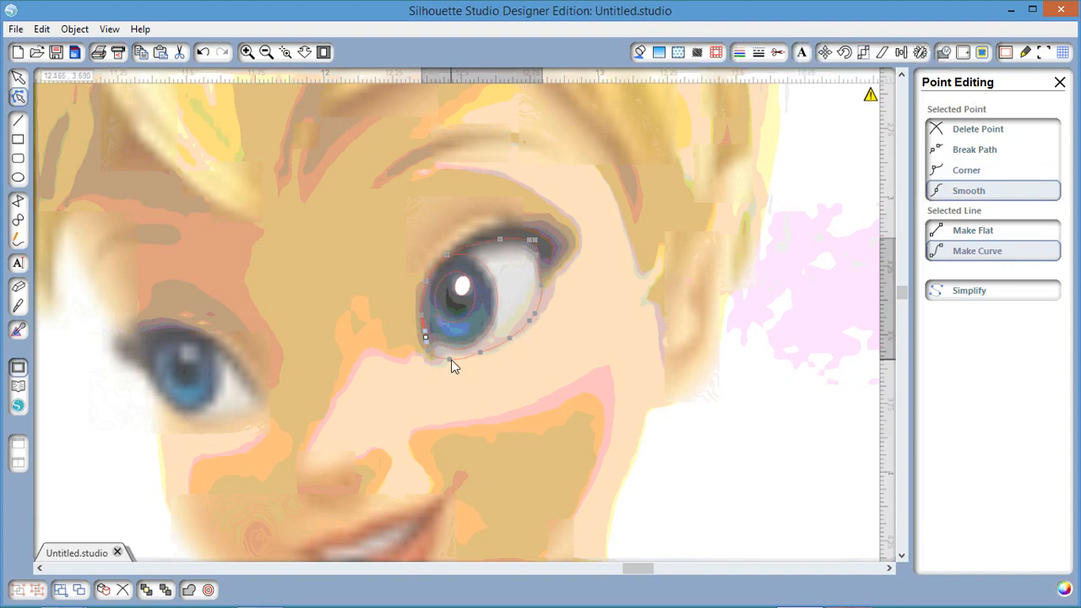
click(447, 360)
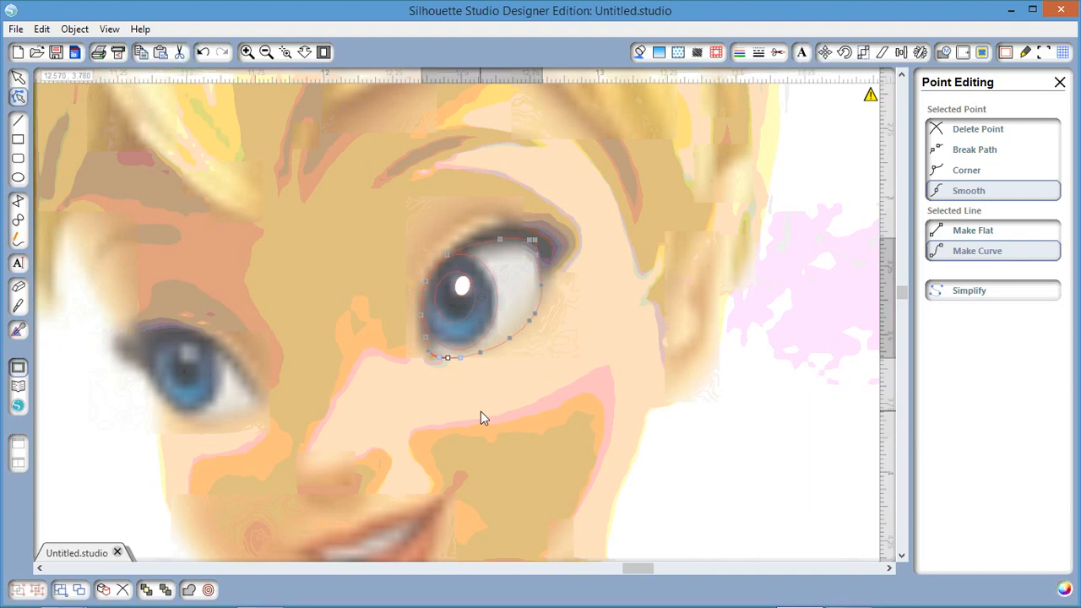
Fill the traced outline of the right-hand eye with solid white
click(777, 53)
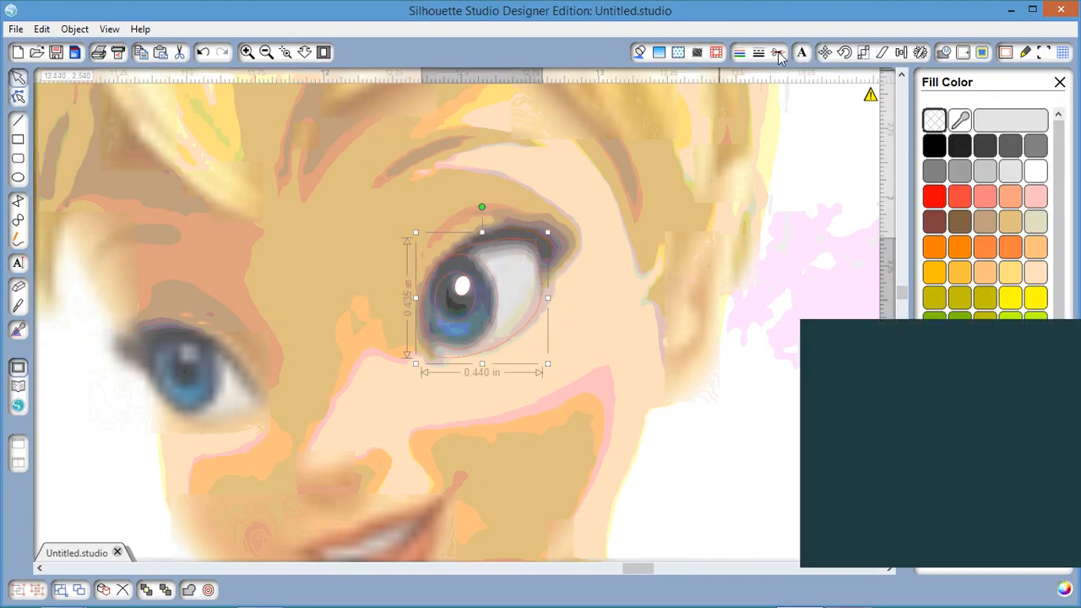
click(778, 53)
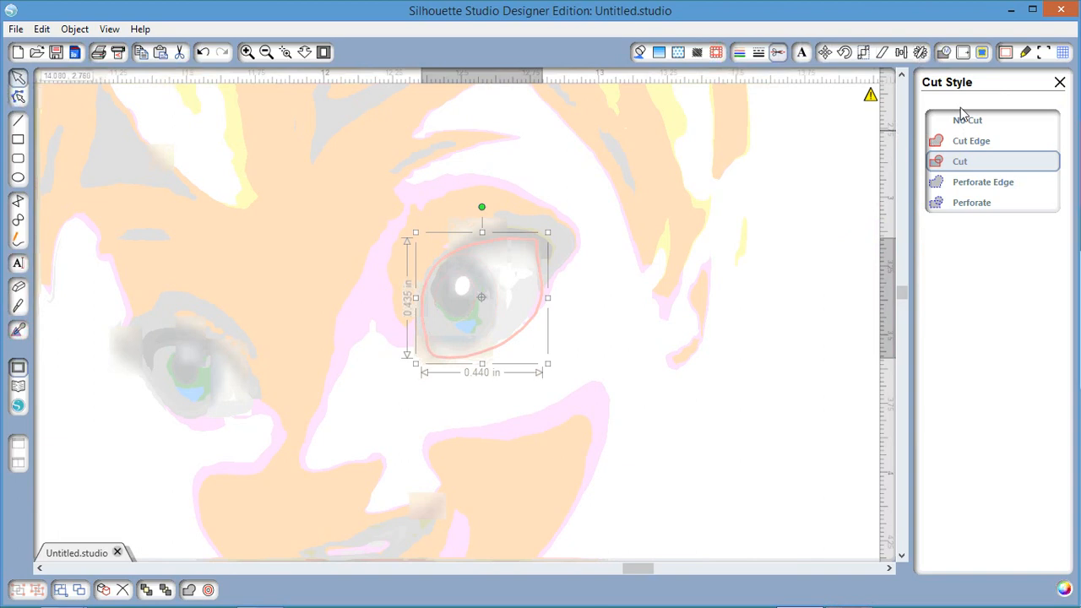
click(640, 52)
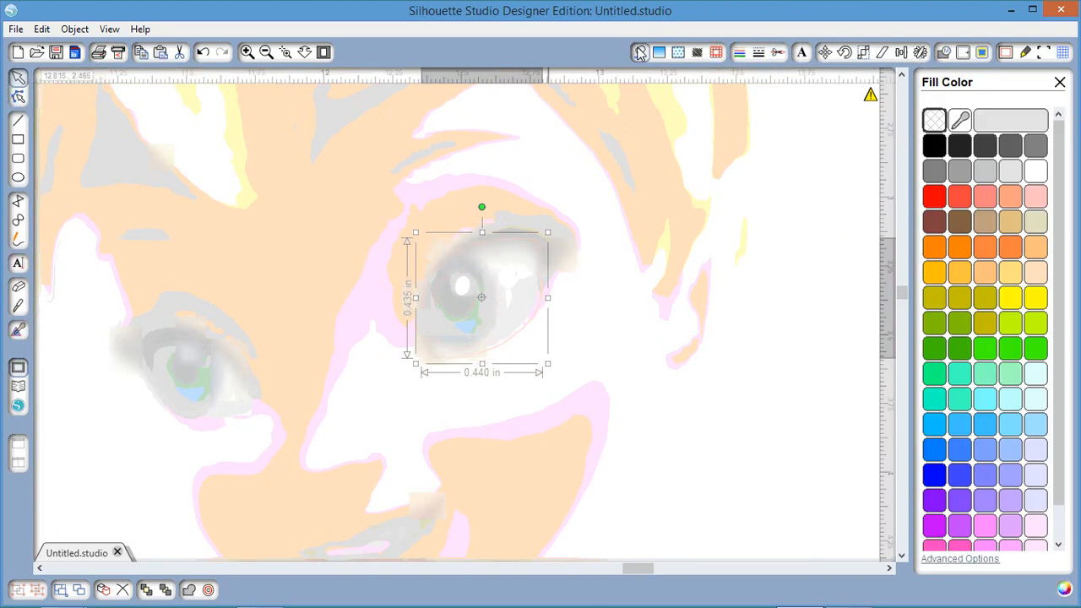
click(640, 52)
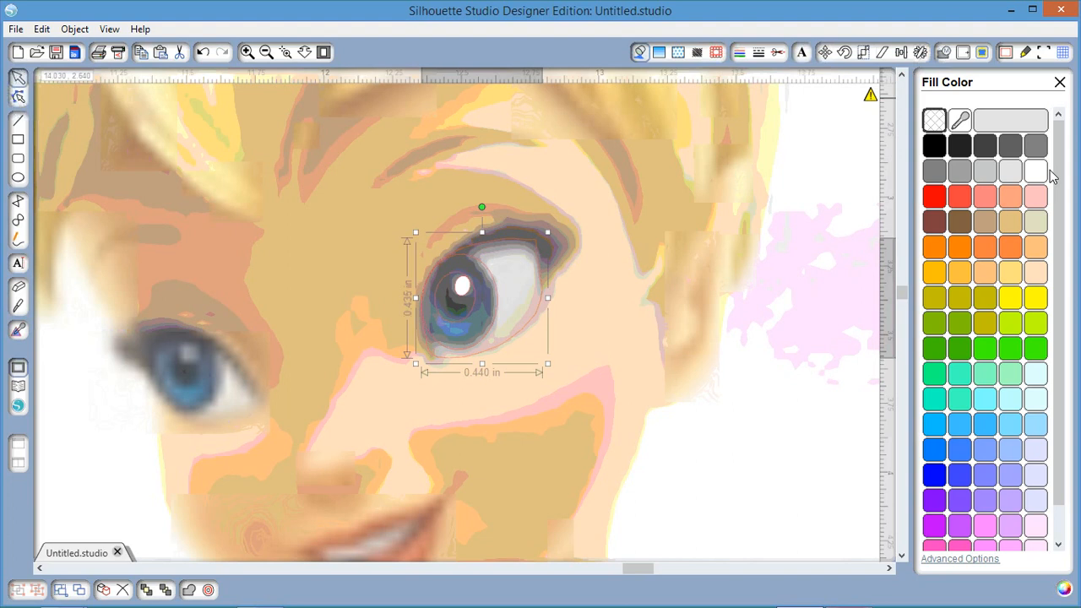
click(1037, 172)
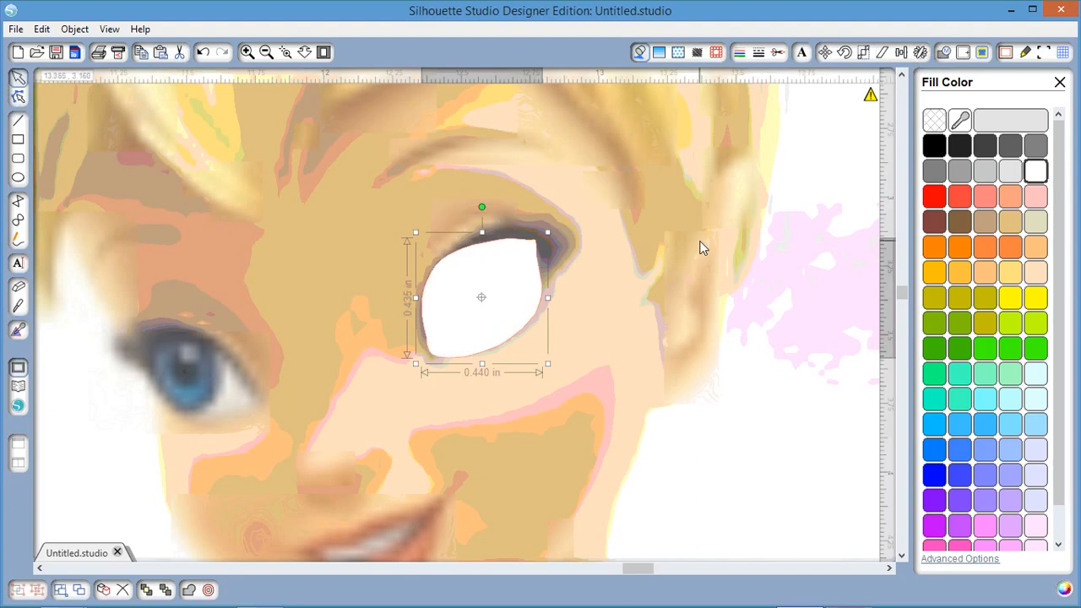
Send the white eye shape backward in the stacking order until it sits behind the iris, pupil and highlight
right_click(504, 245)
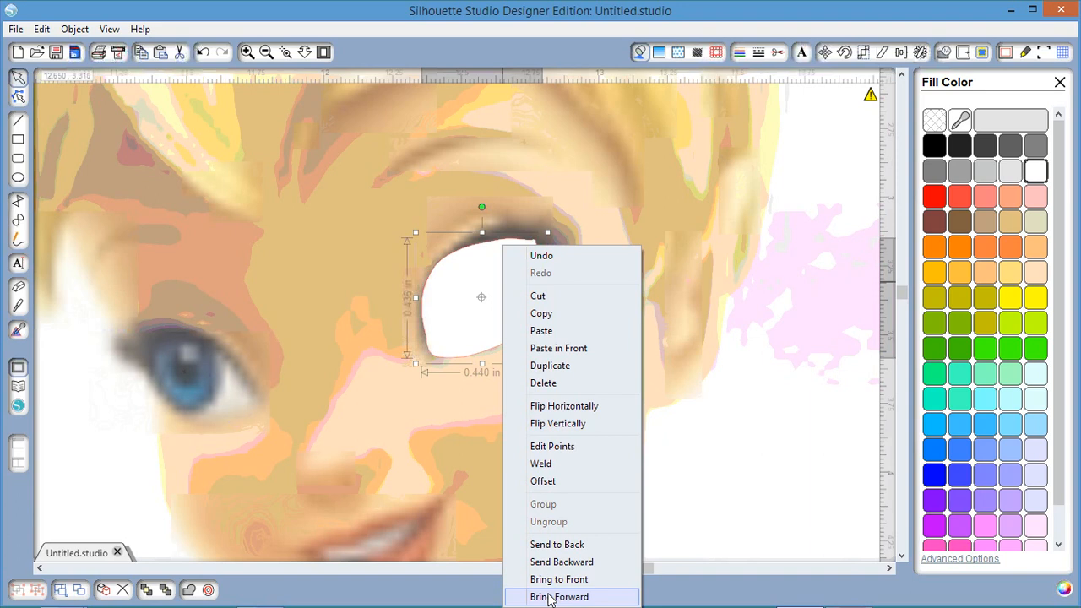
click(549, 596)
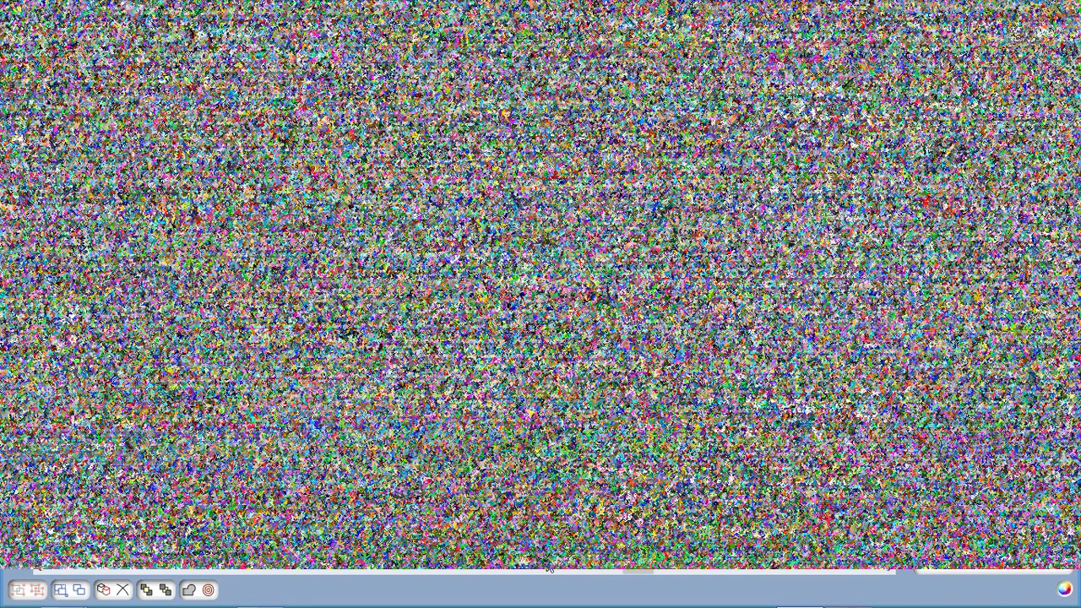
right_click(508, 340)
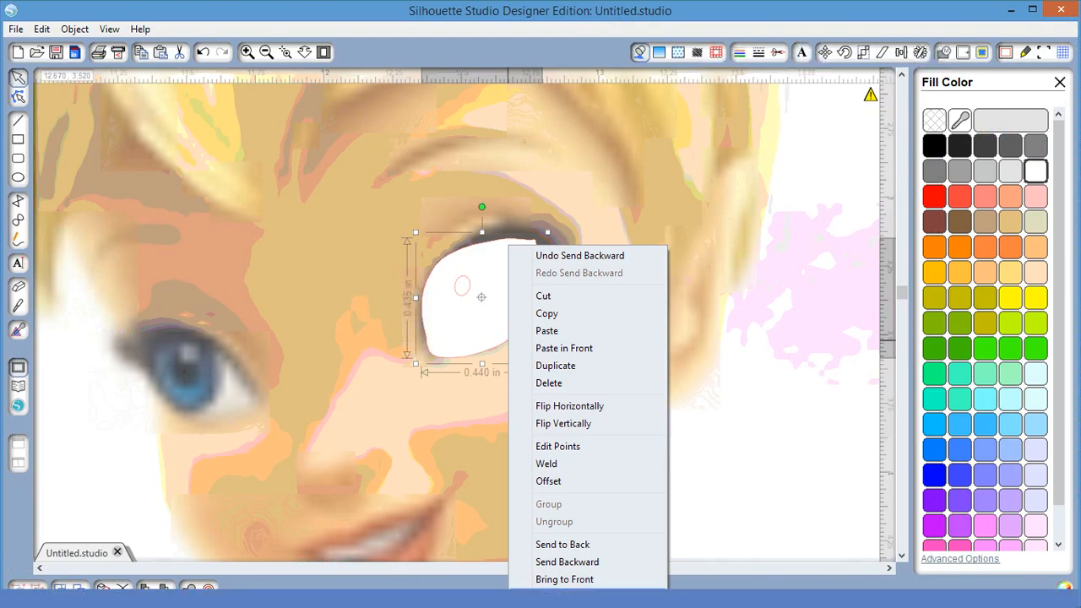
right_click(458, 349)
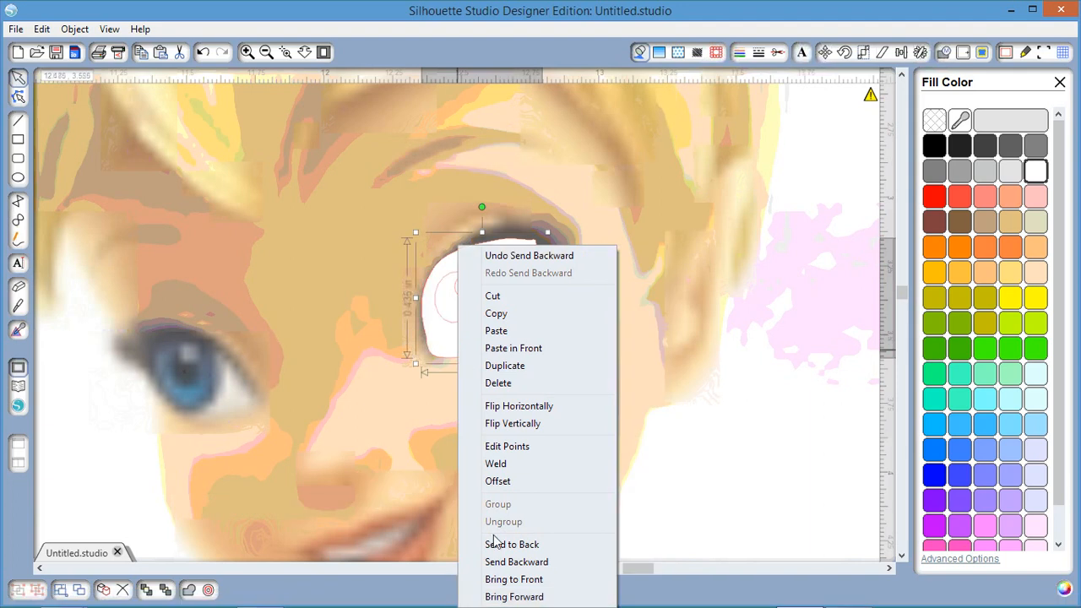
click(503, 544)
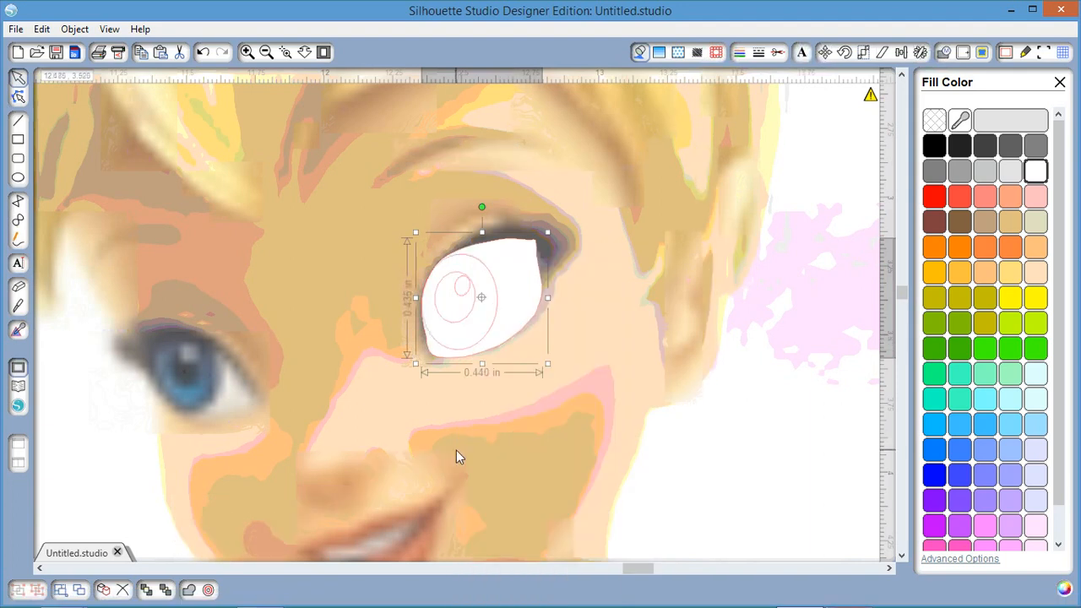
click(456, 456)
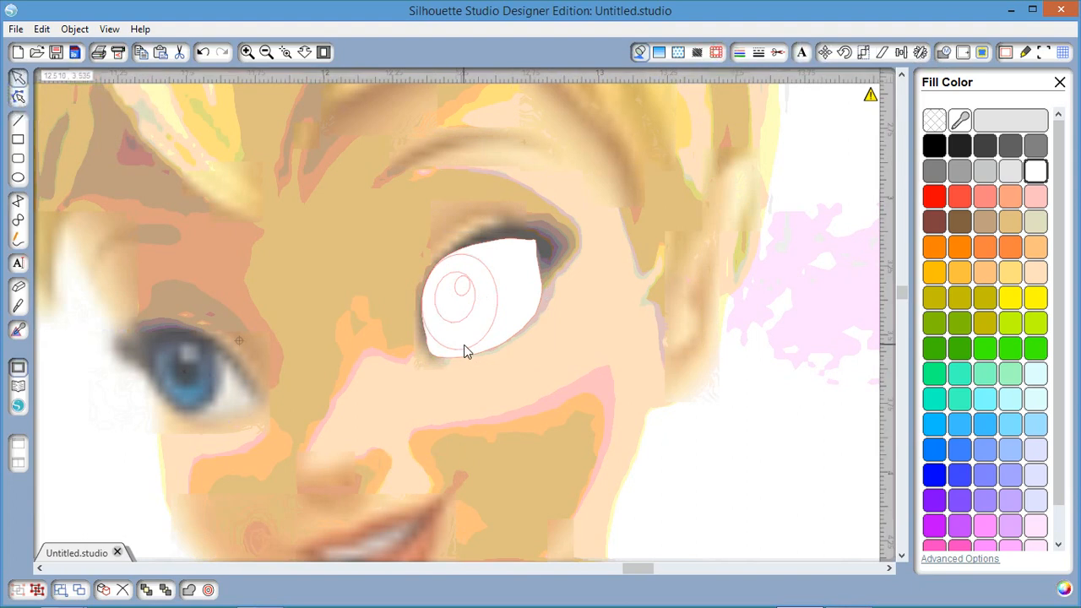
click(463, 344)
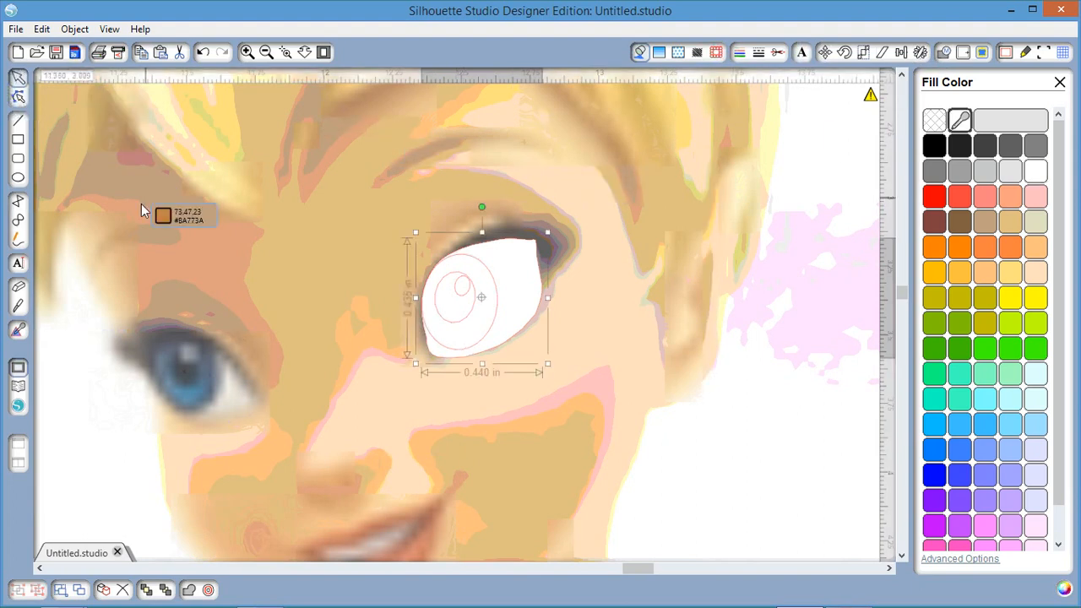
click(188, 394)
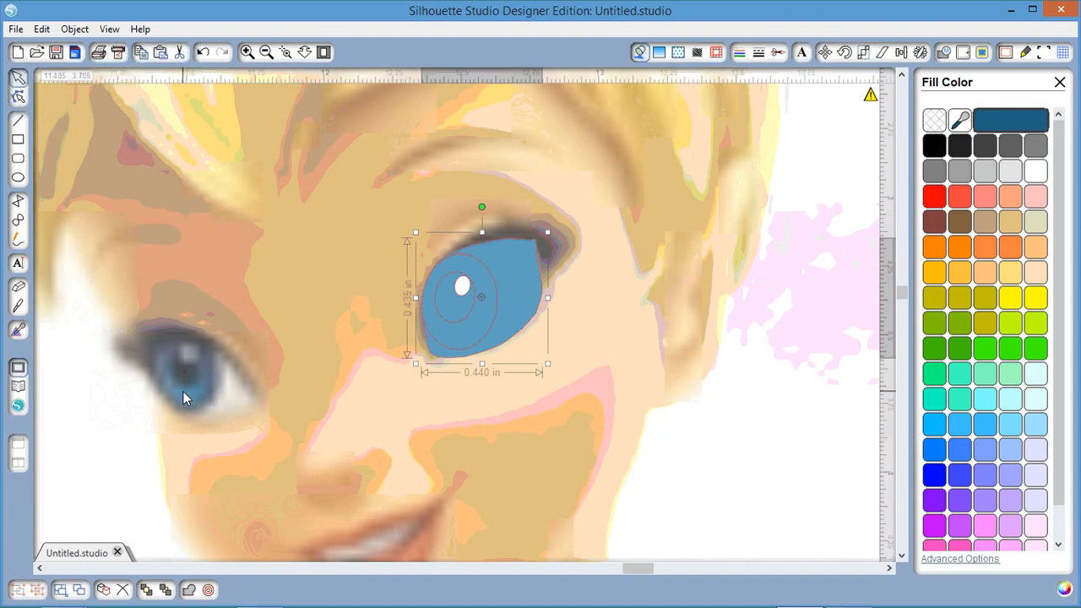
key(ctrl+z)
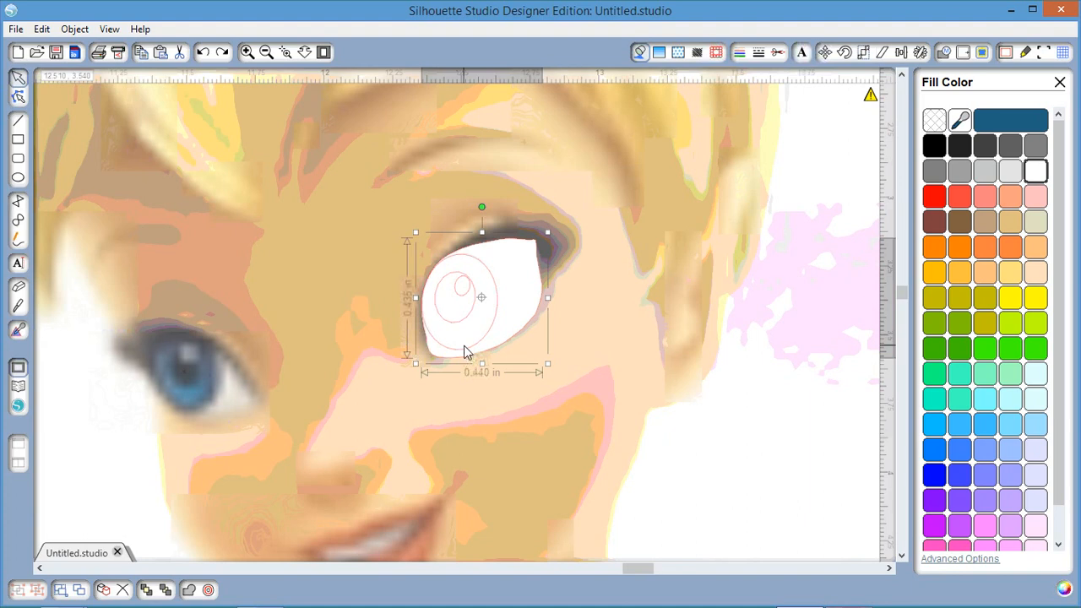
Fill the pupil ellipse of the right-hand eye with black
click(461, 322)
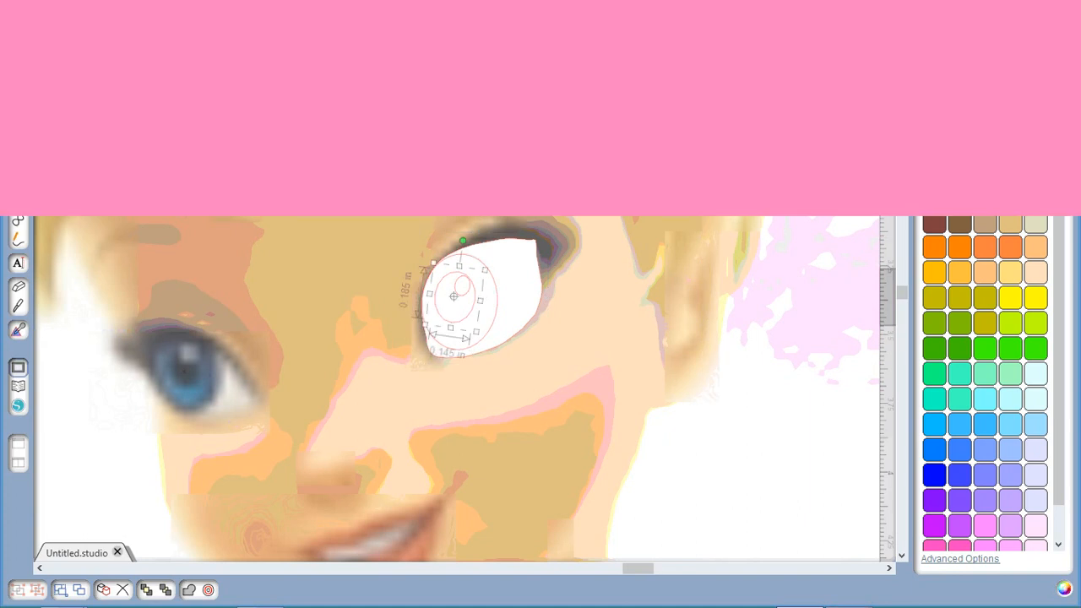
click(934, 146)
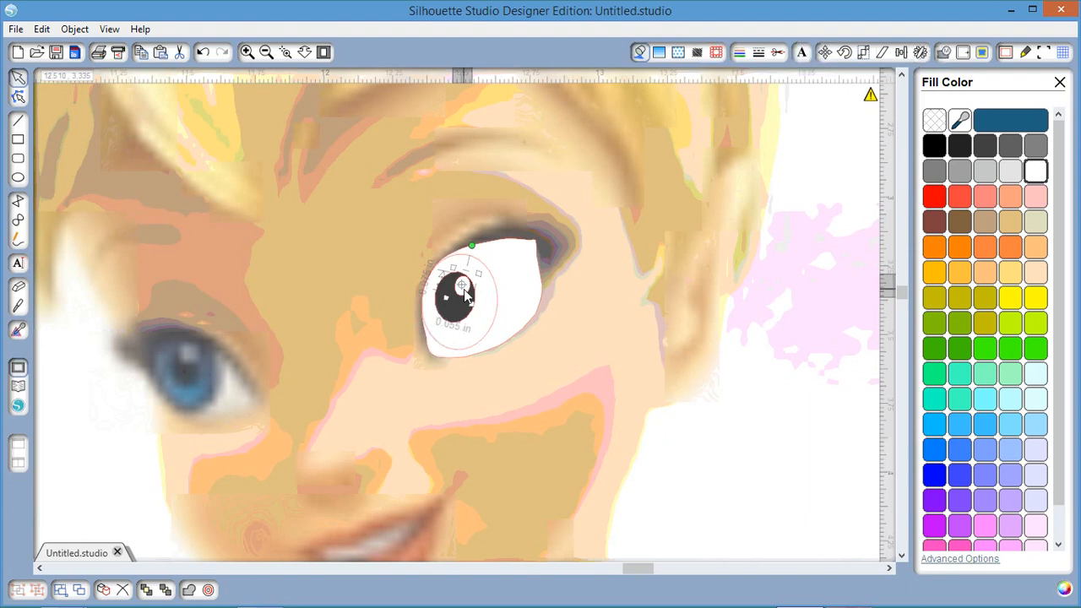
Fill the iris with a blue sampled from the other eye, brightened to 1587B7, and tilt the ellipse slightly clockwise
click(495, 332)
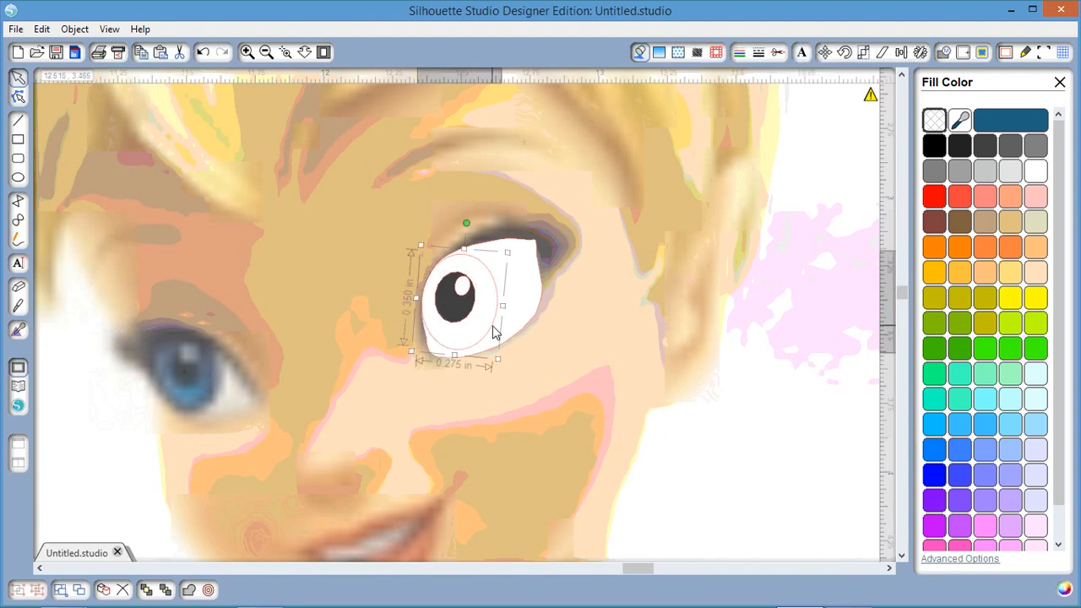
click(959, 120)
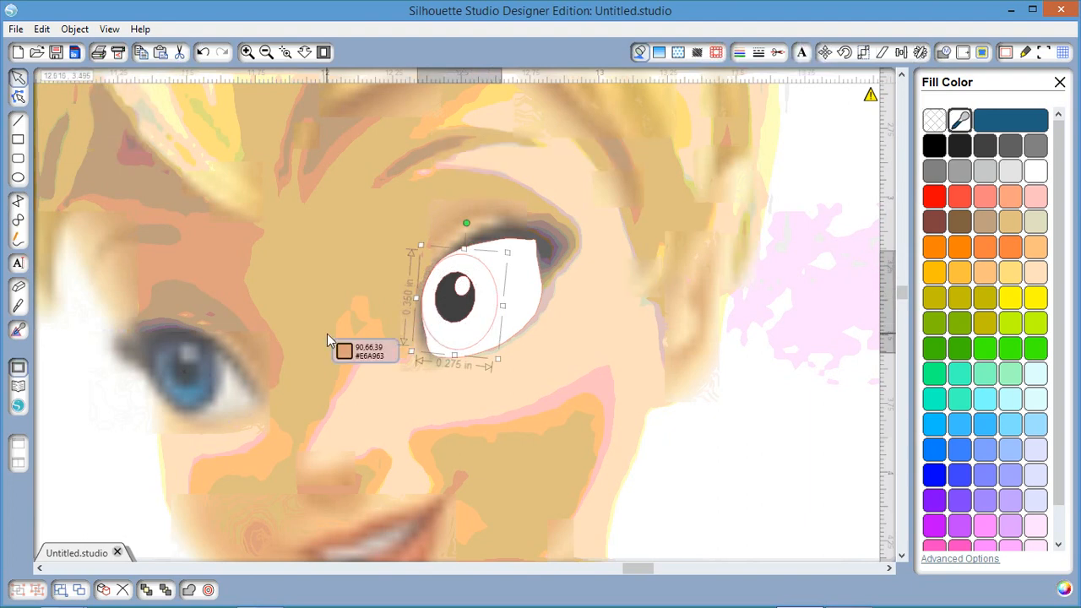
click(186, 389)
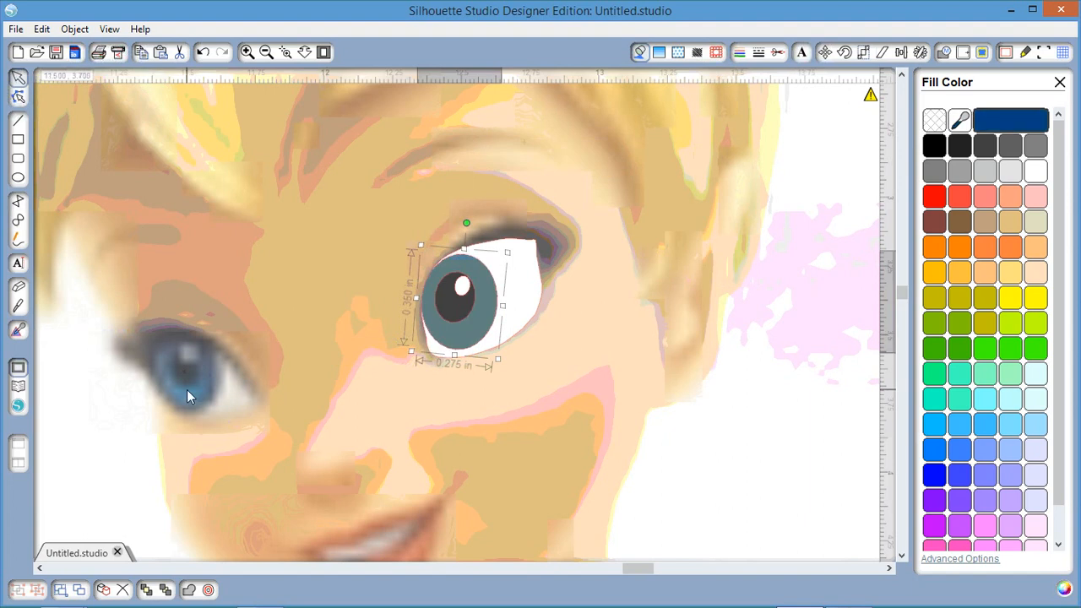
click(960, 559)
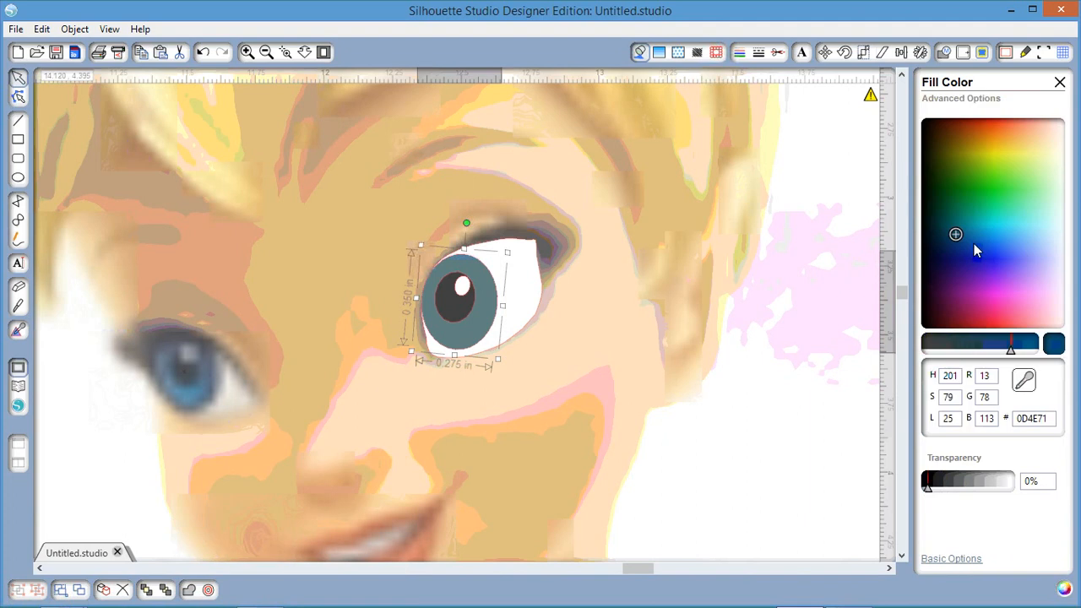
click(978, 234)
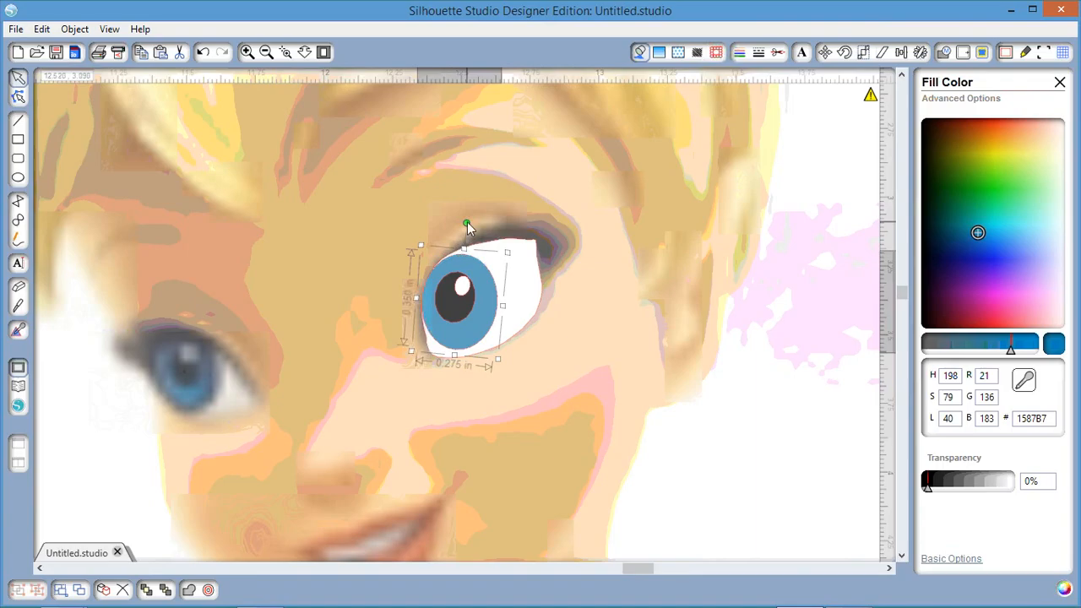
drag(467, 222, 473, 221)
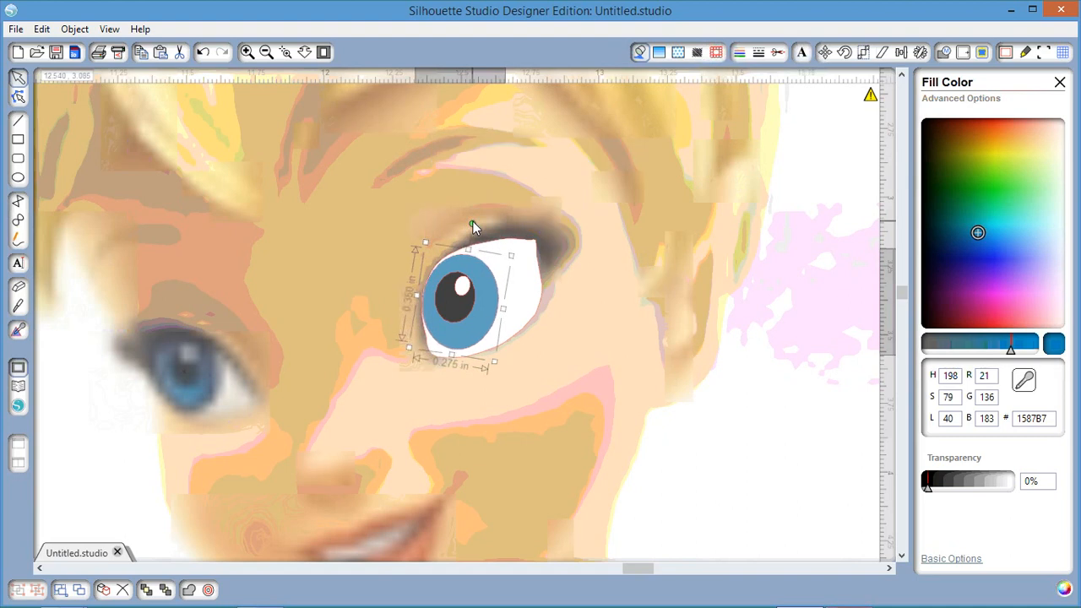
Shrink the white eye shape to about 0.415 in wide and high, and tilt it slightly clockwise
double_click(539, 319)
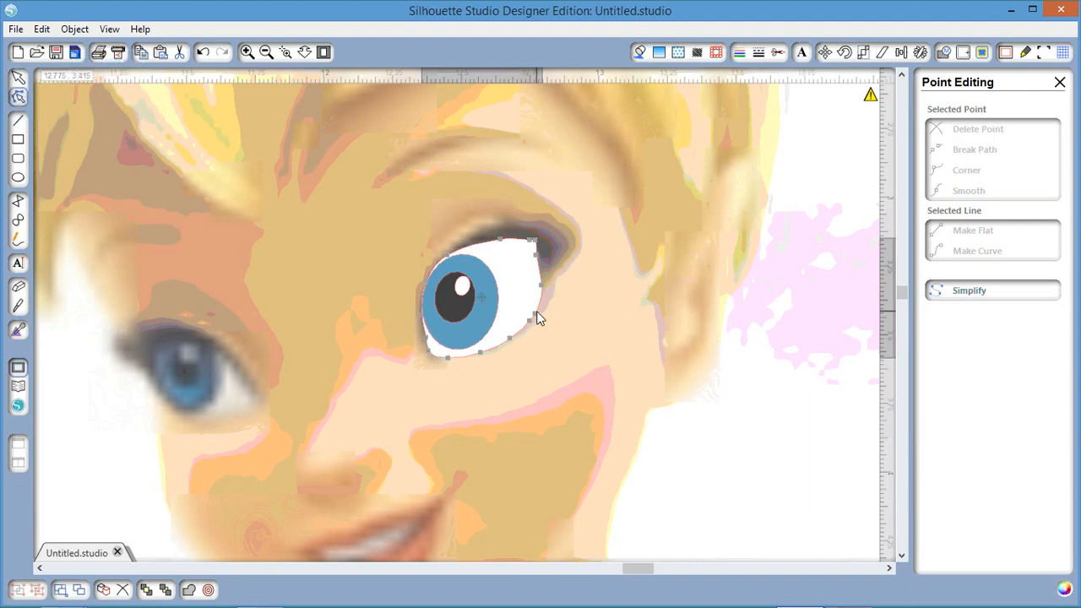
click(539, 318)
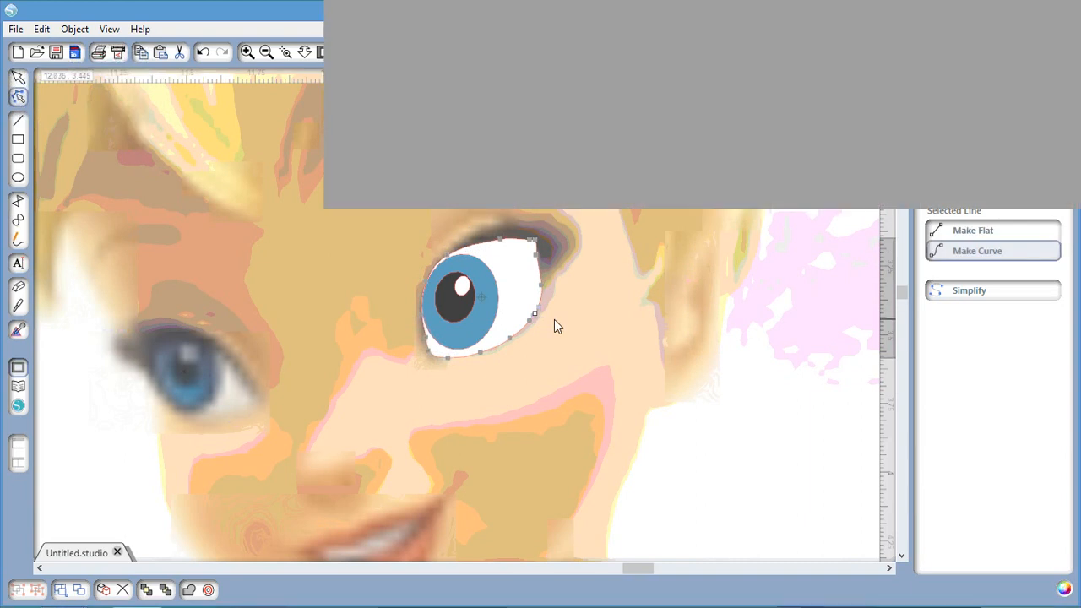
click(554, 320)
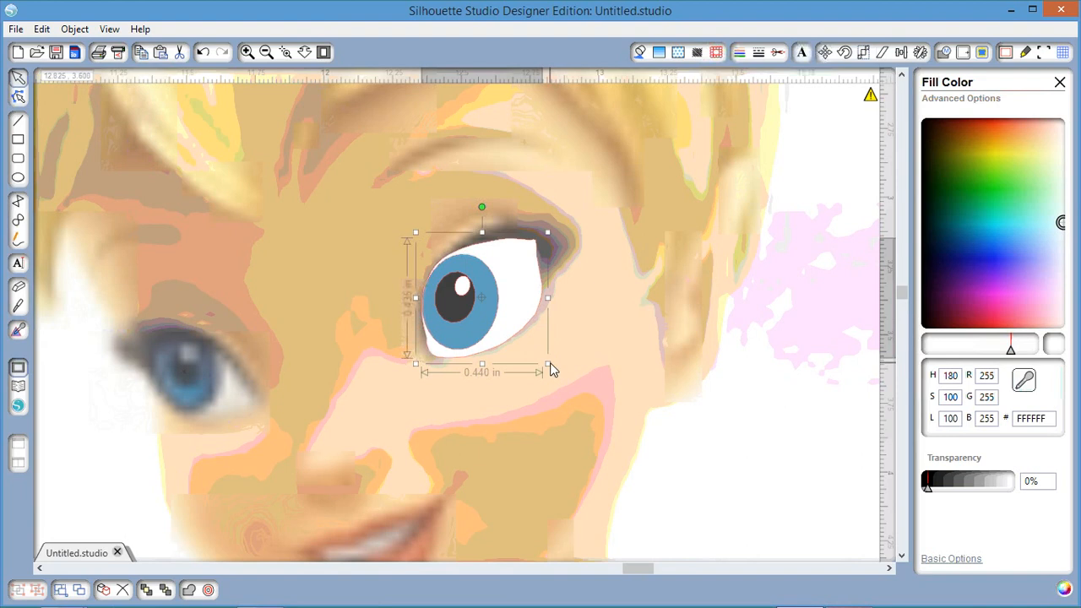
drag(550, 363, 546, 358)
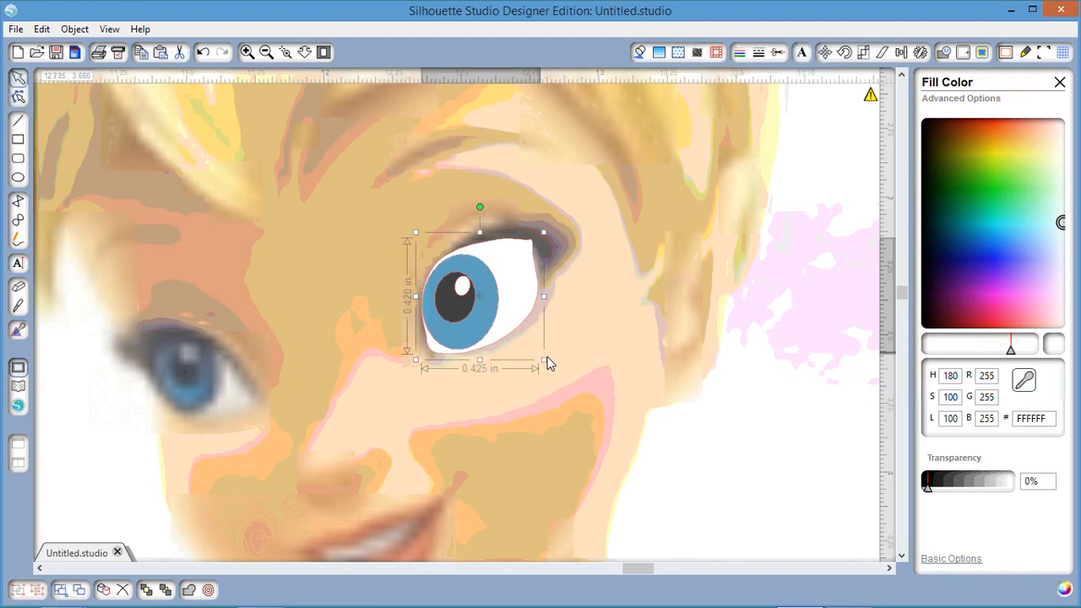
drag(547, 363, 542, 360)
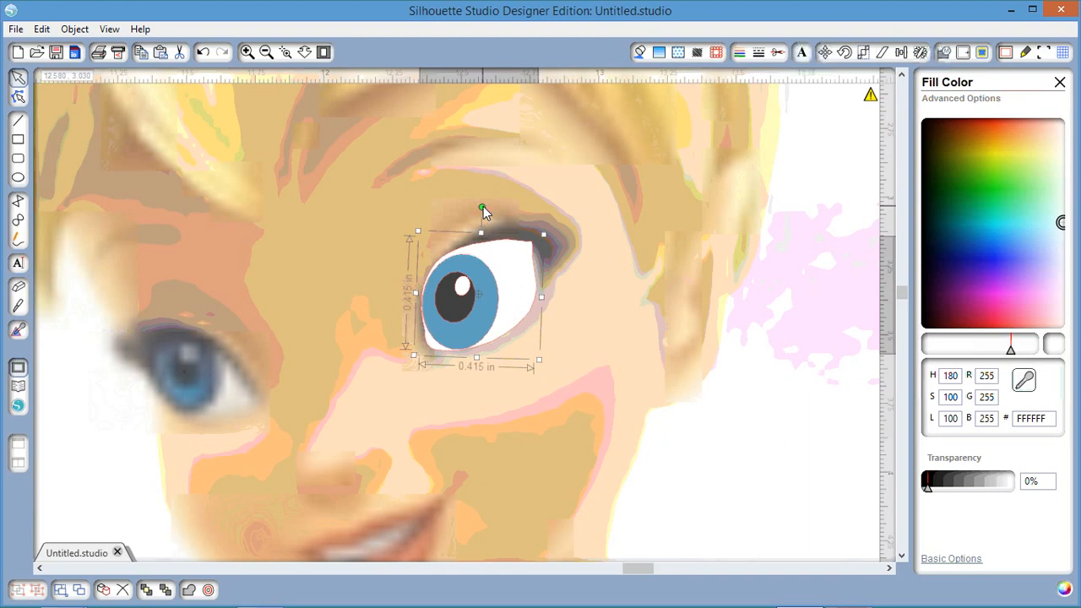
Adjust the points at the white eye shape's upper outer corner so the corner extends slightly outward
double_click(531, 267)
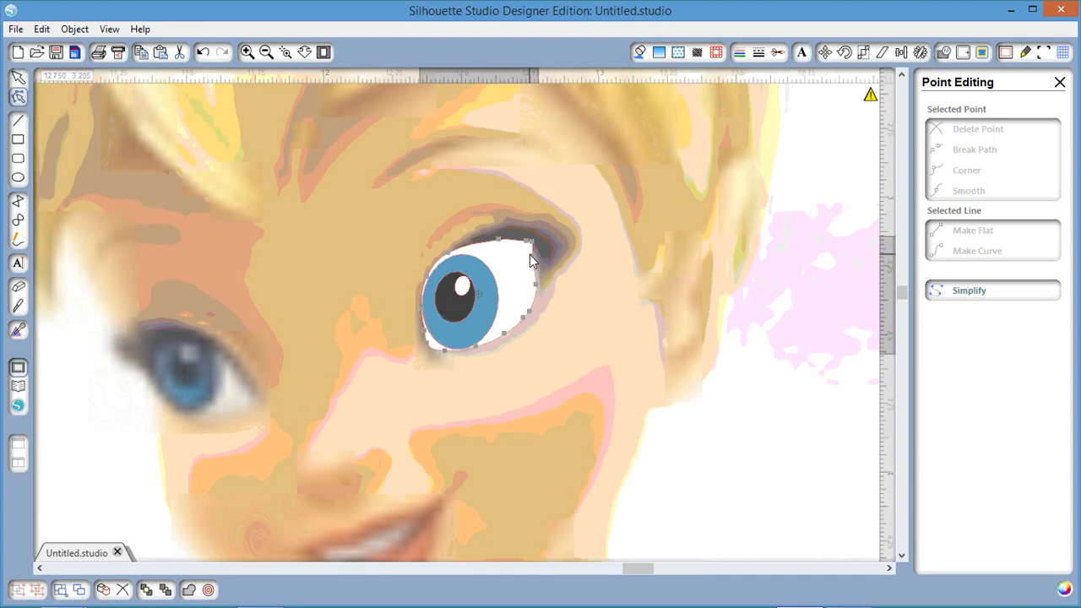
click(530, 255)
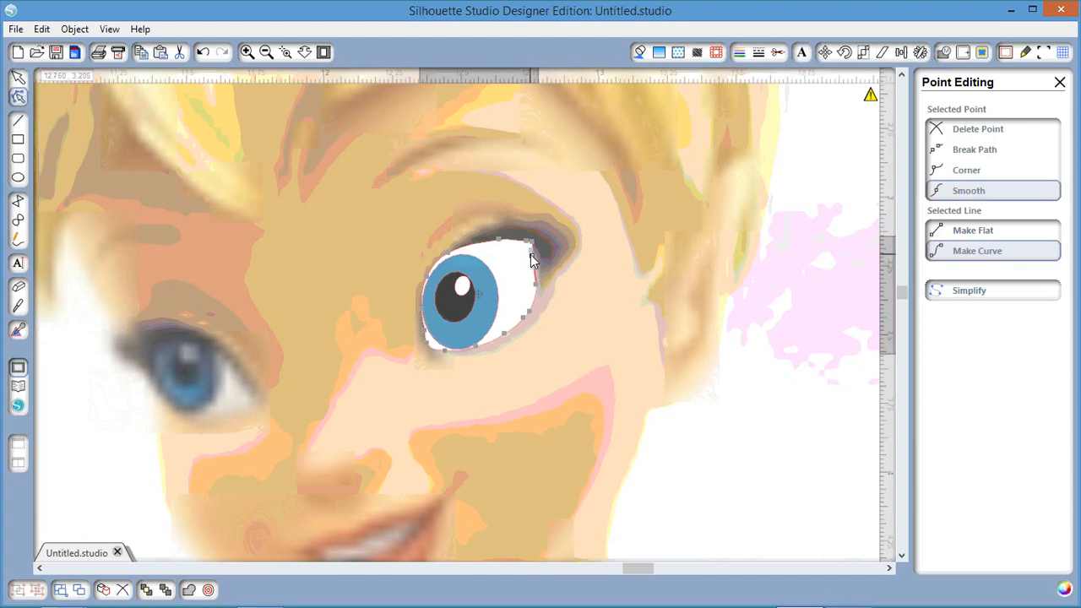
click(530, 254)
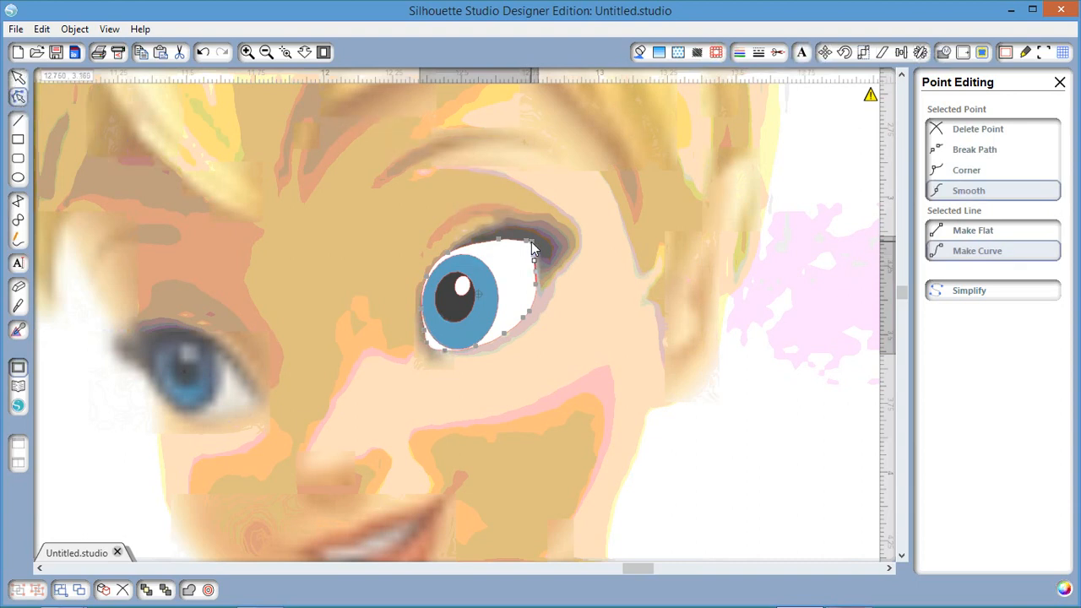
click(532, 244)
click(533, 261)
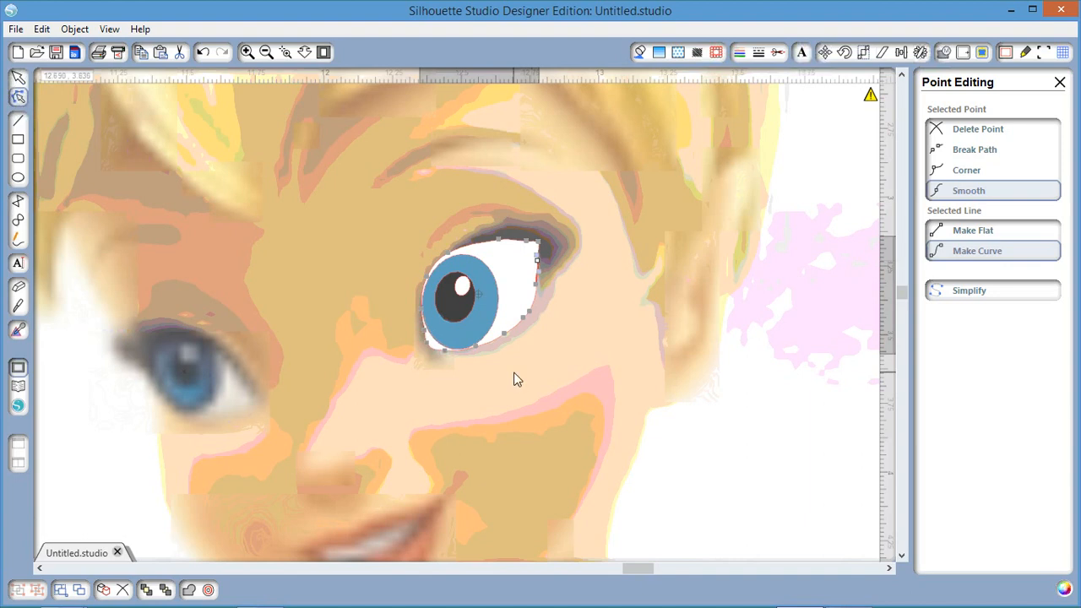
Tilt the blue iris ellipse a little further clockwise
click(439, 334)
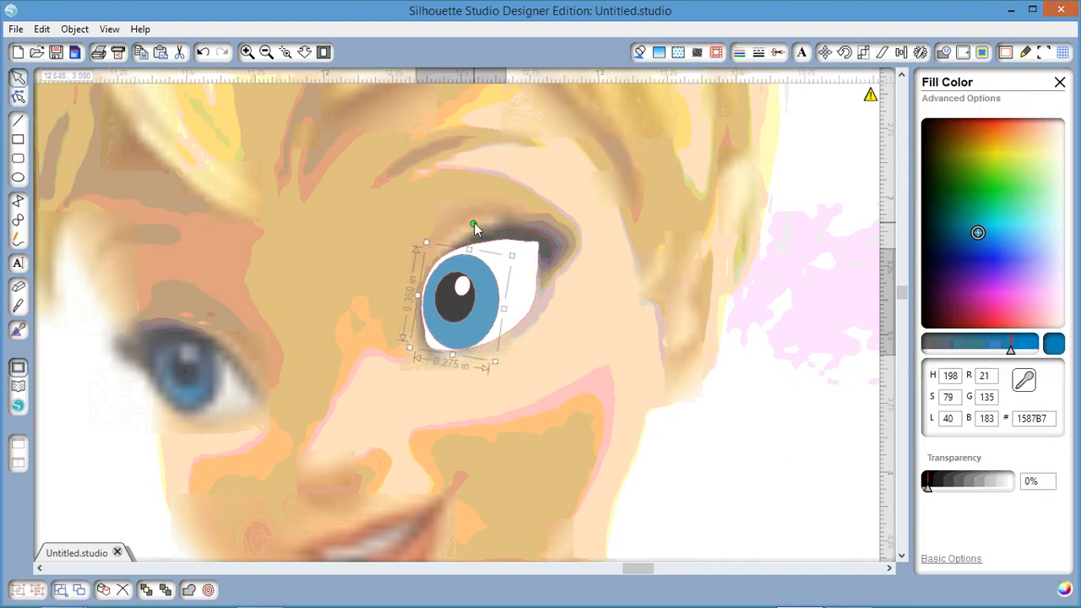
drag(475, 228, 482, 226)
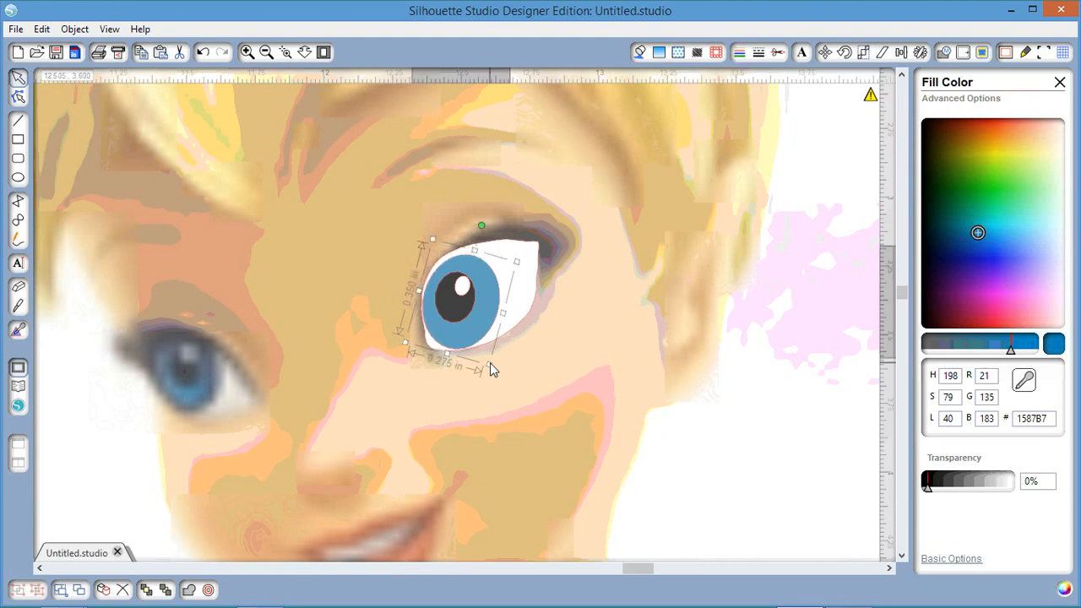
Create a rounded 0.010 in offset outline around the white shape of the right-hand eye
click(490, 362)
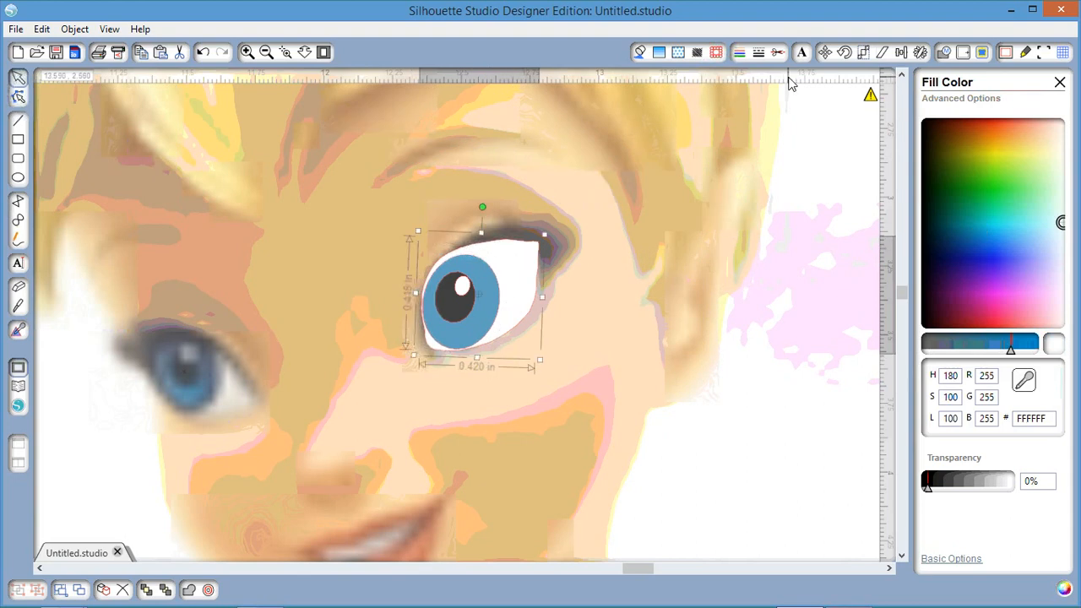
click(967, 55)
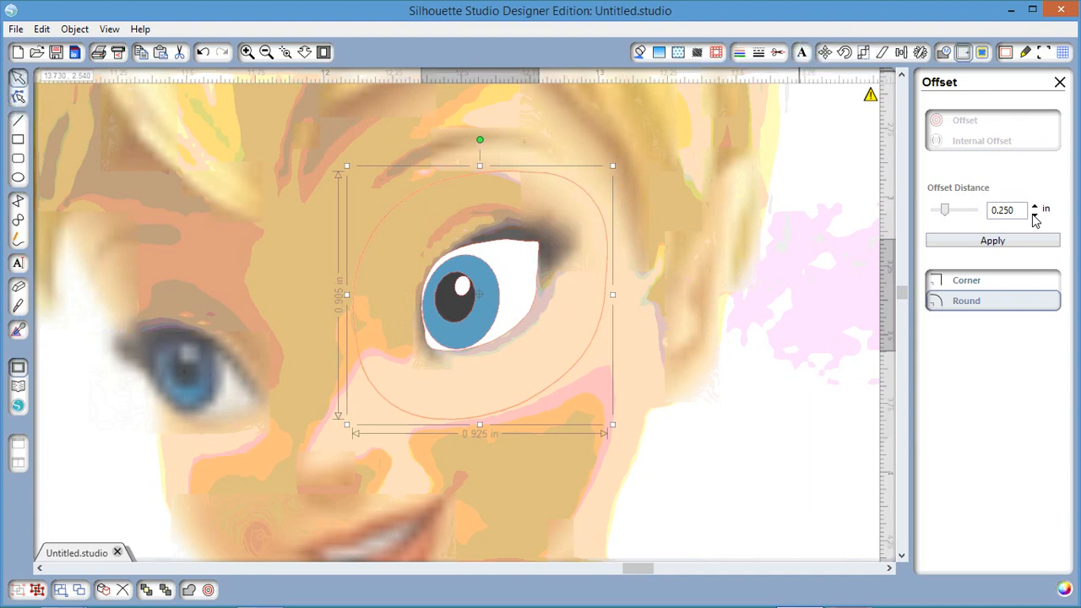
drag(1036, 218, 1035, 218)
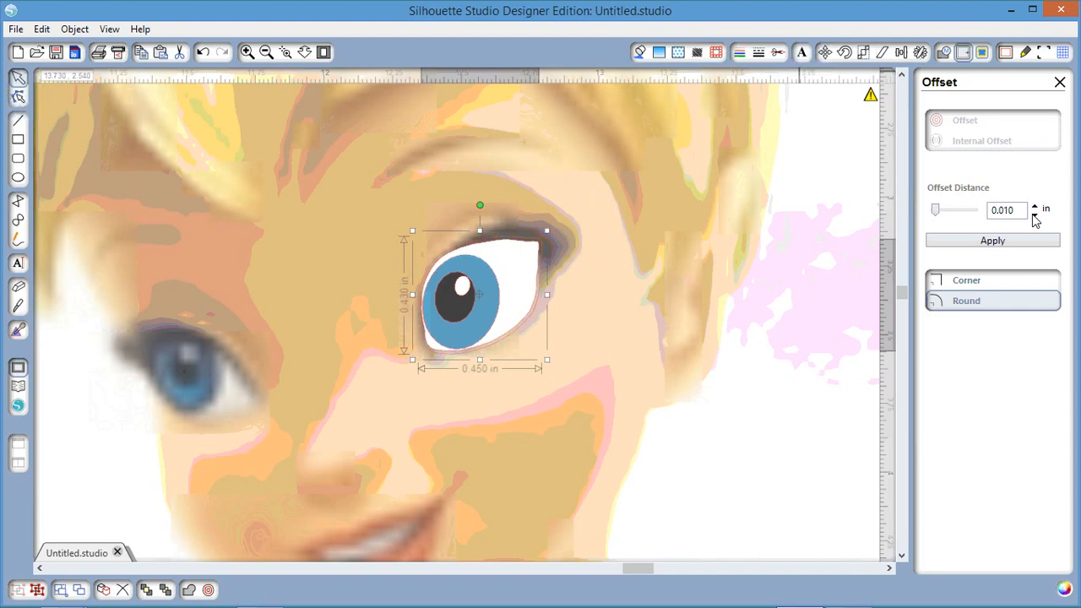
click(1035, 218)
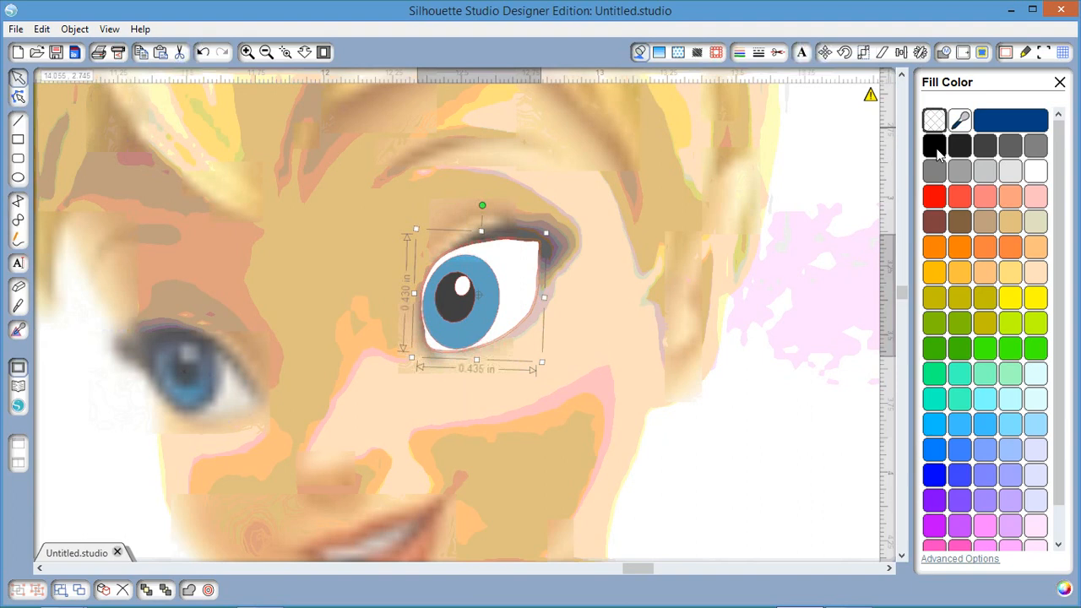
Fill the offset outline with black and turn on printing of its lines
click(934, 147)
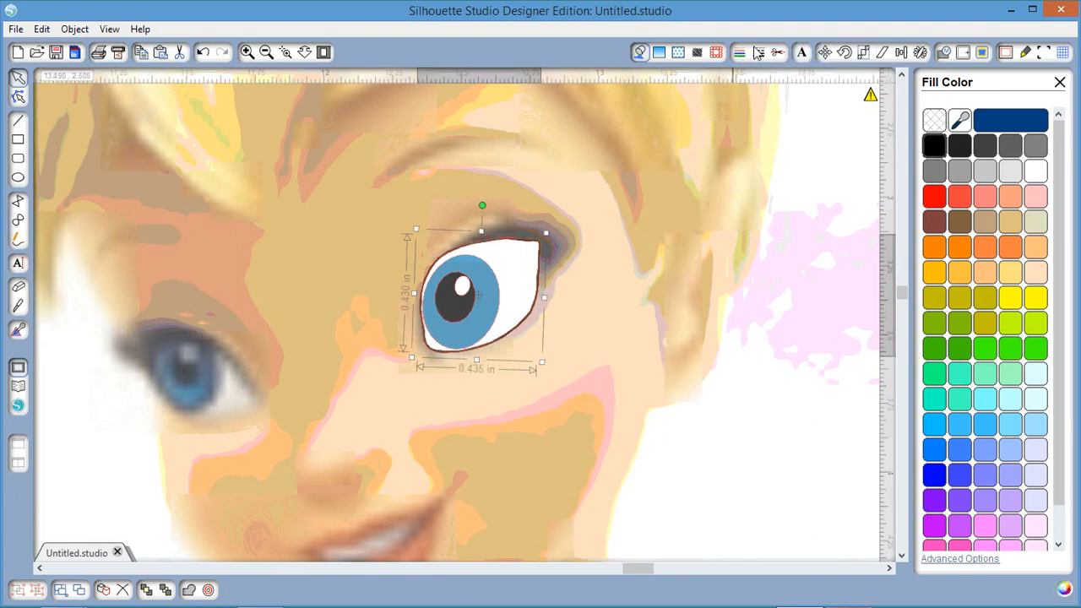
click(758, 52)
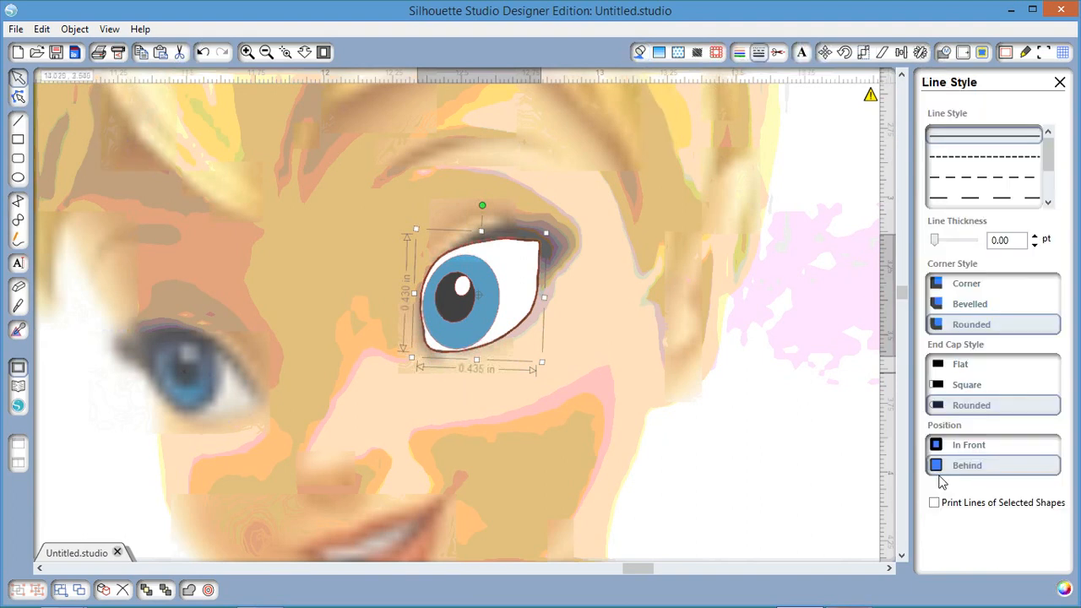
click(934, 503)
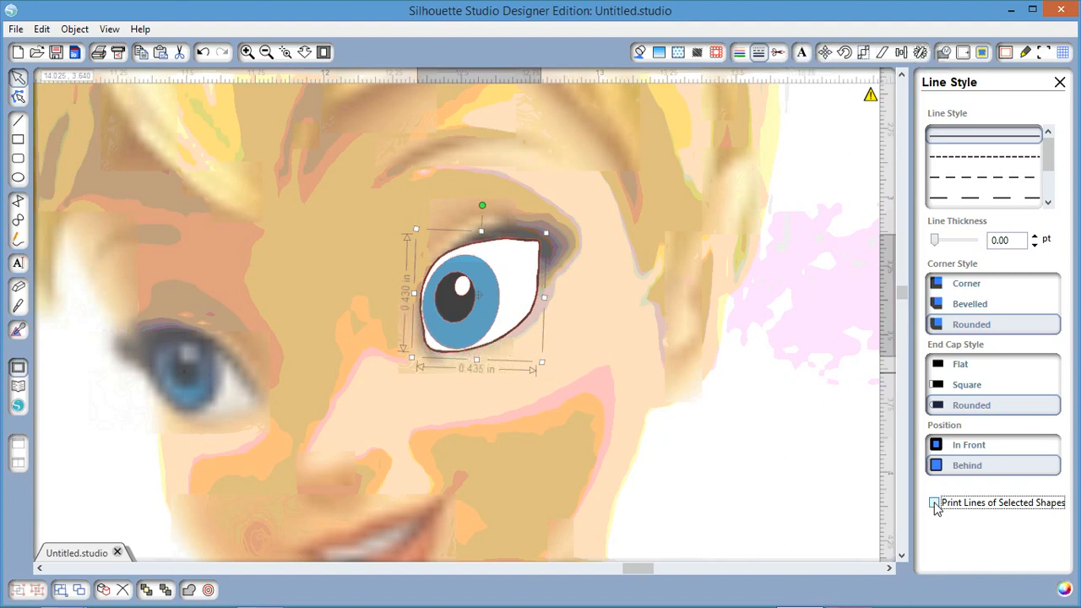
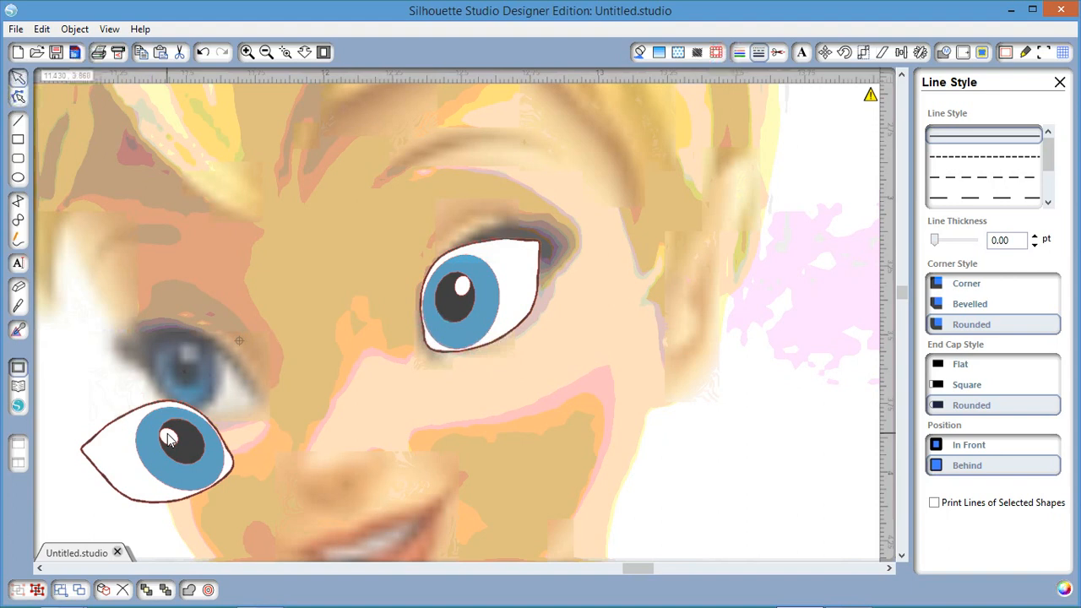
Move the white highlight from the mirrored eye copy onto the pupil of the left-hand eye in the picture
drag(169, 438, 178, 353)
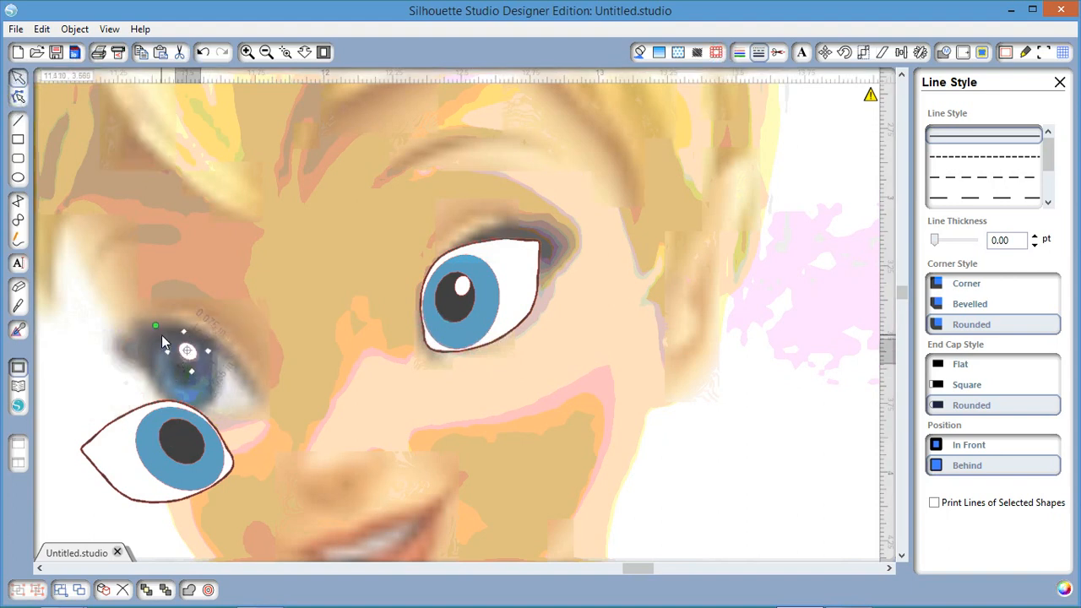
click(161, 334)
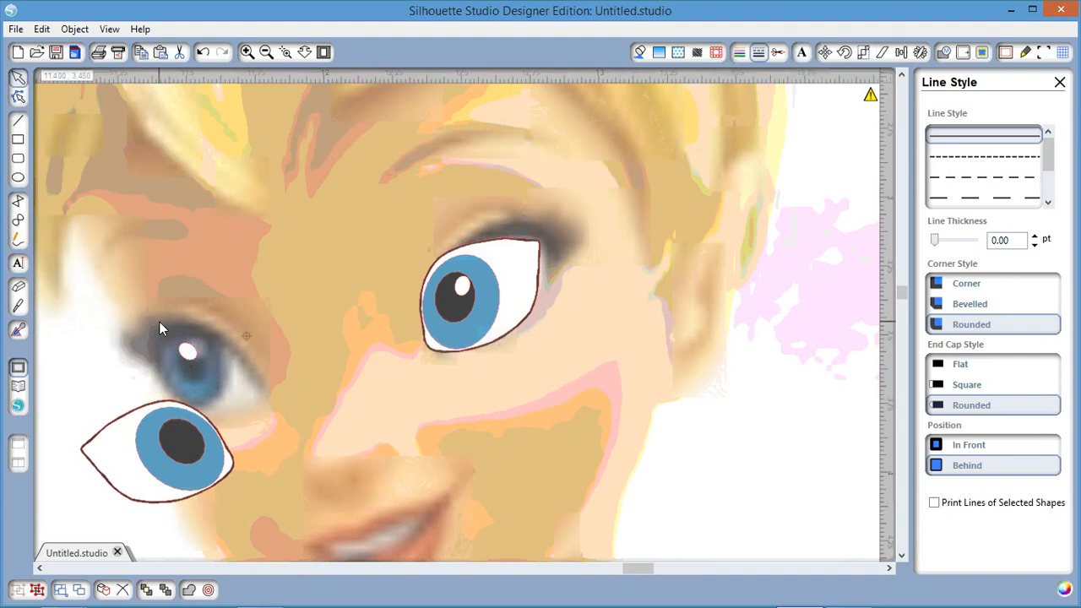
key(ctrl+z)
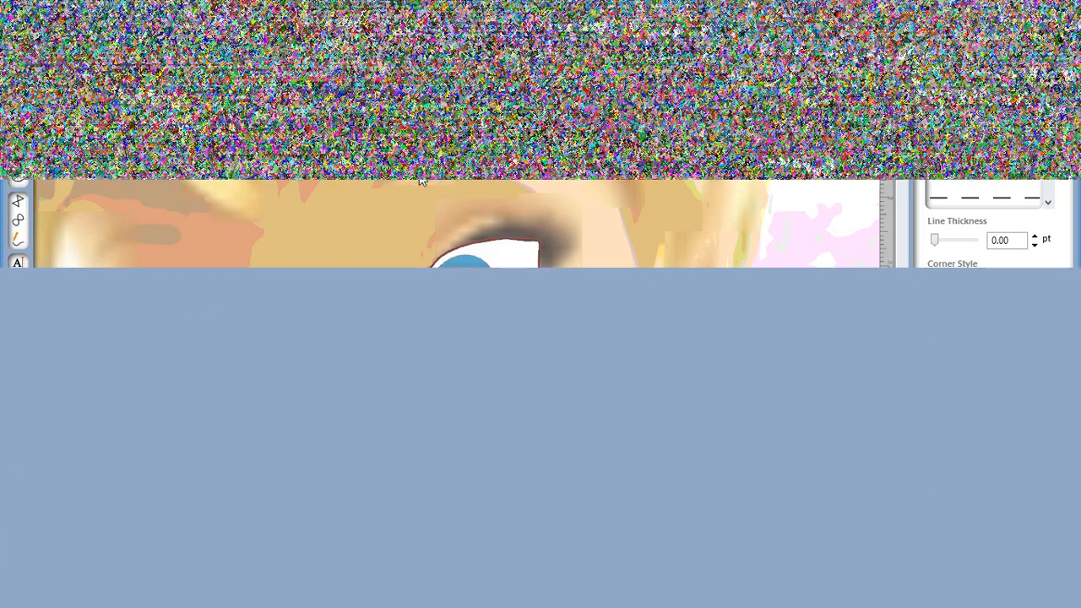
right_click(467, 206)
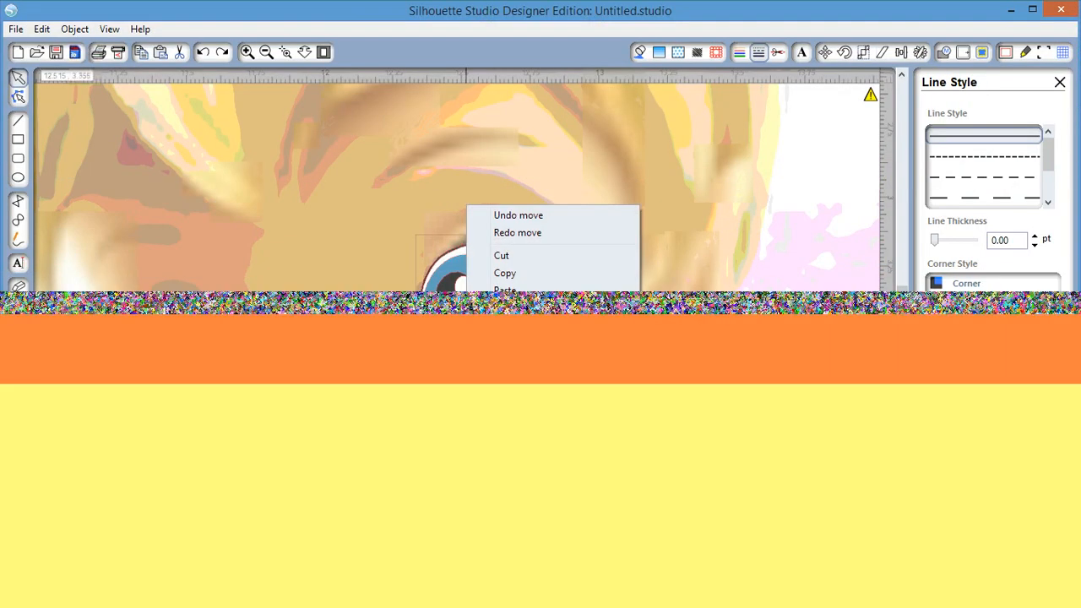
click(140, 498)
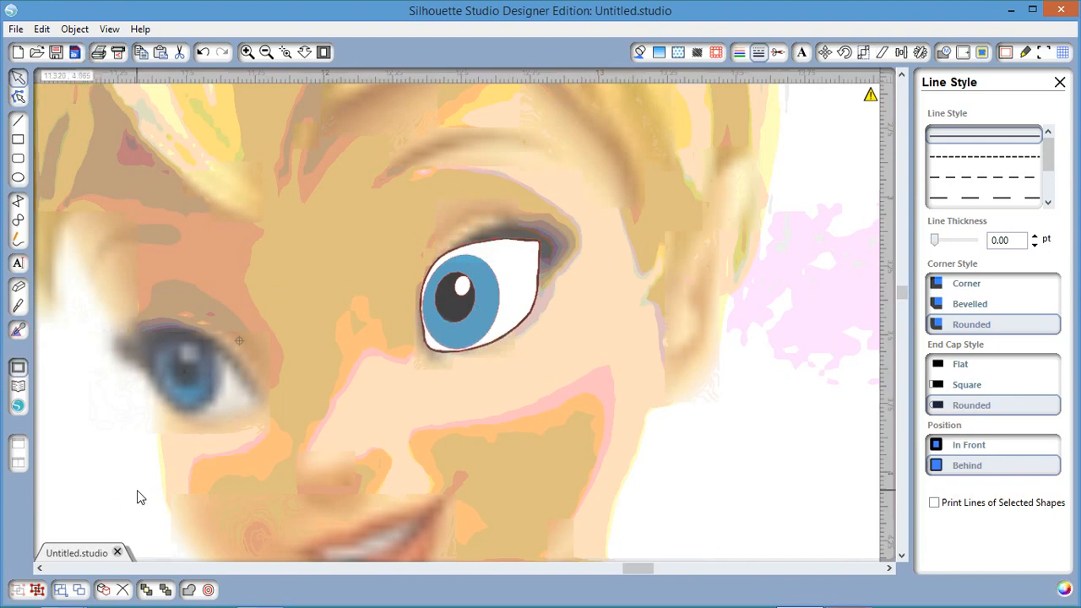
key(ctrl+z)
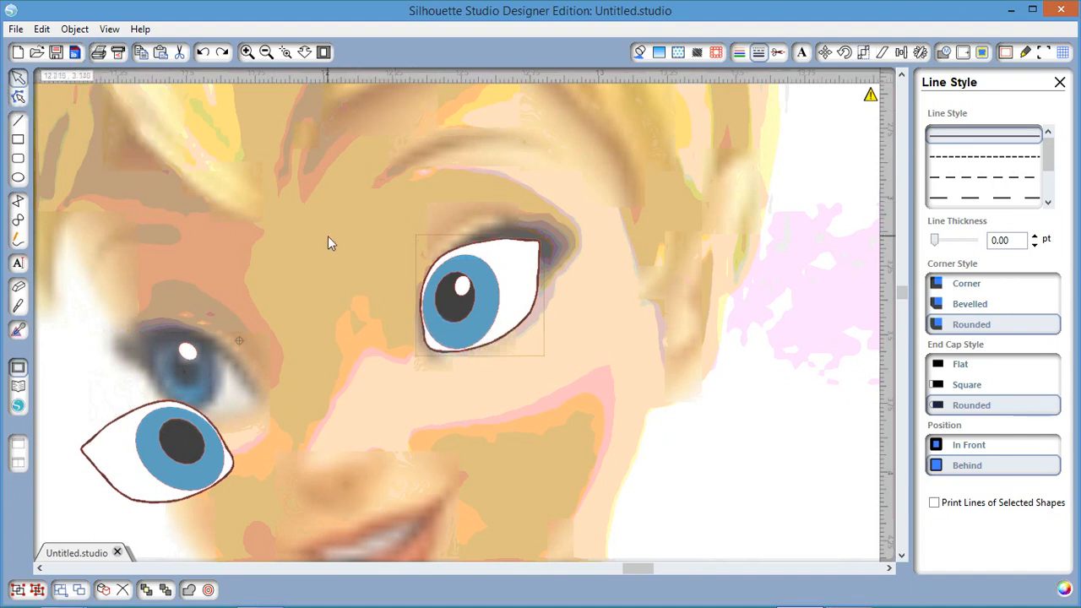
Tilt the white highlight slightly clockwise and fine-tune its position on the left-hand eye's pupil
click(166, 409)
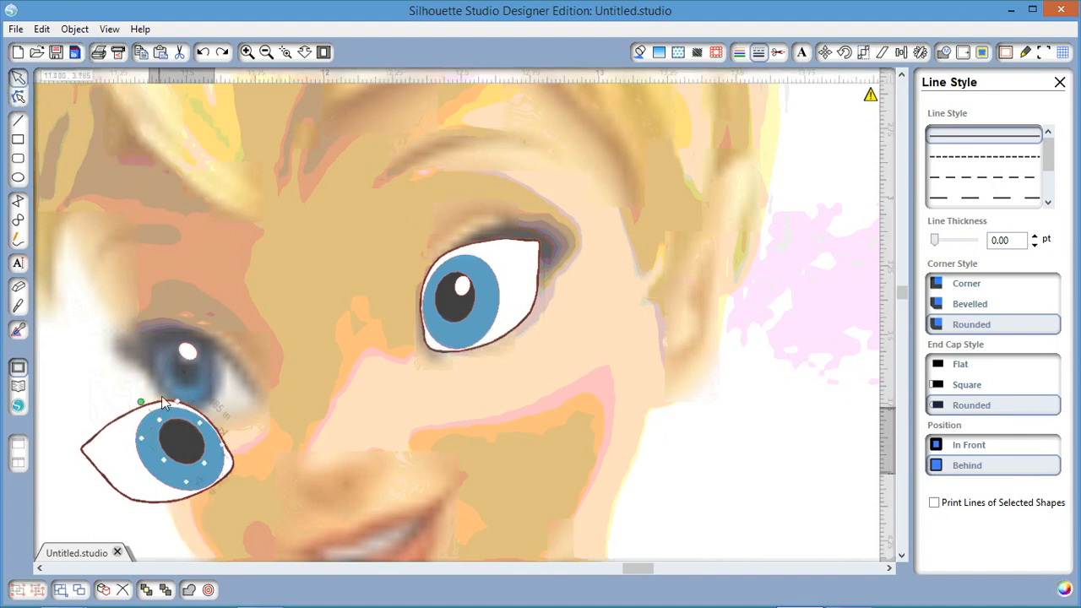
click(188, 362)
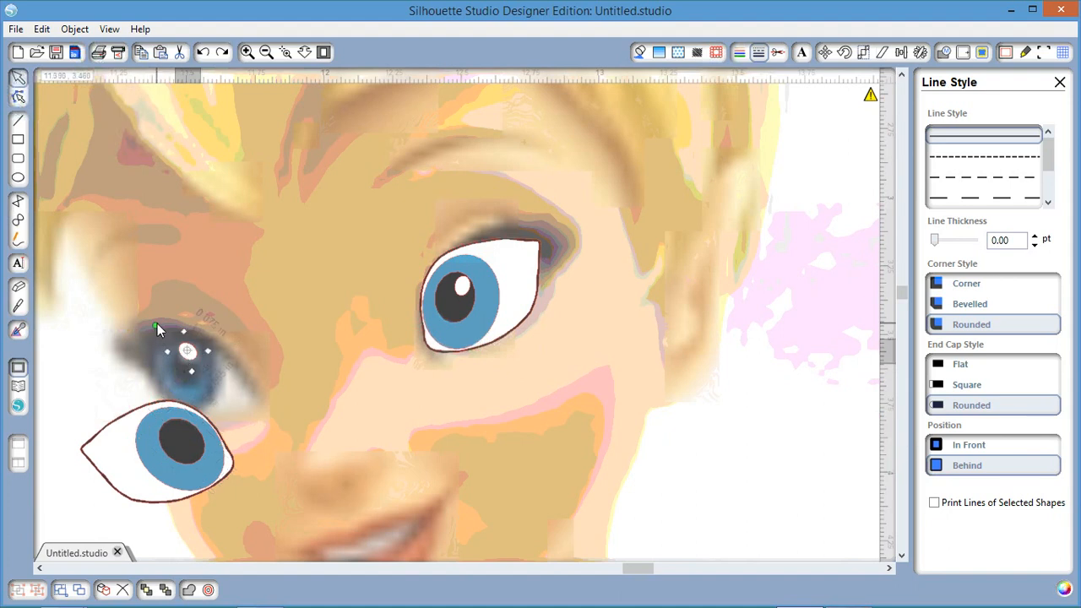
drag(157, 323, 163, 322)
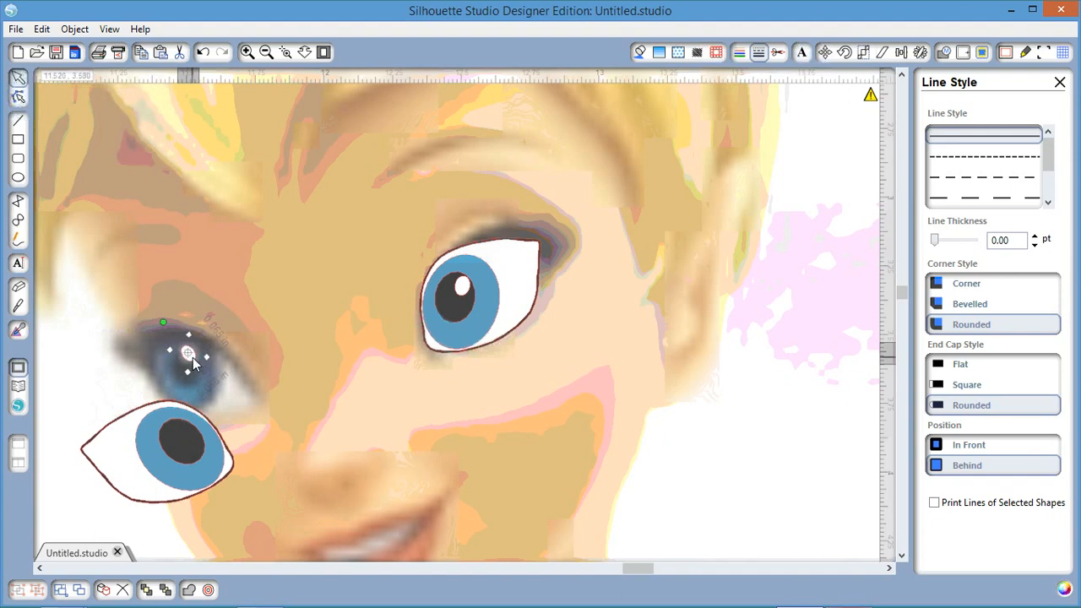
click(193, 357)
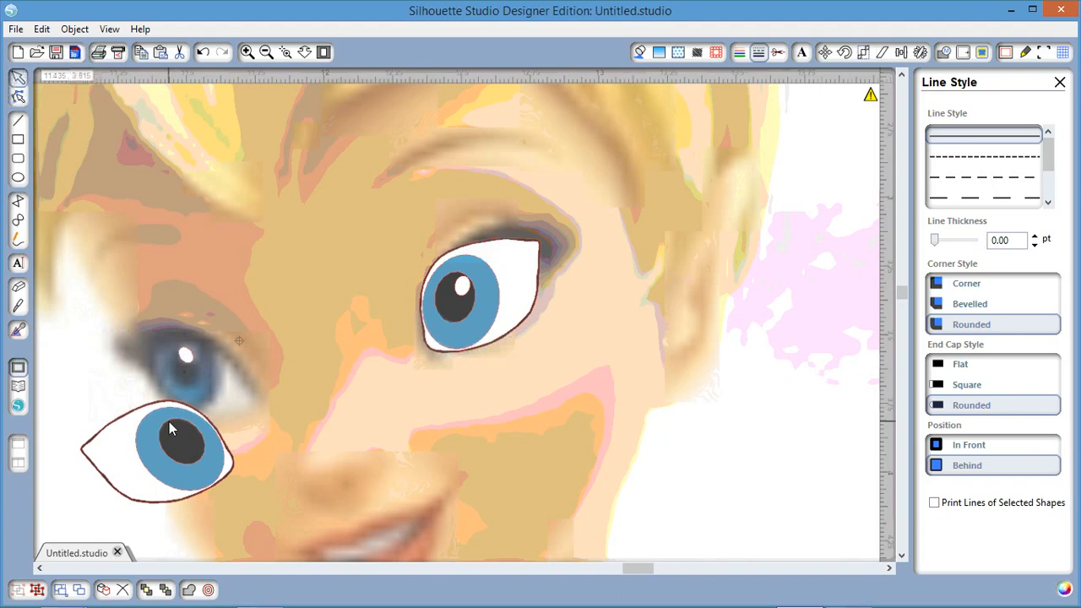
Place the dark pupil copy over the left-hand eye's pupil with a slight clockwise tilt and set its fill transparency to 84%
drag(169, 422, 175, 341)
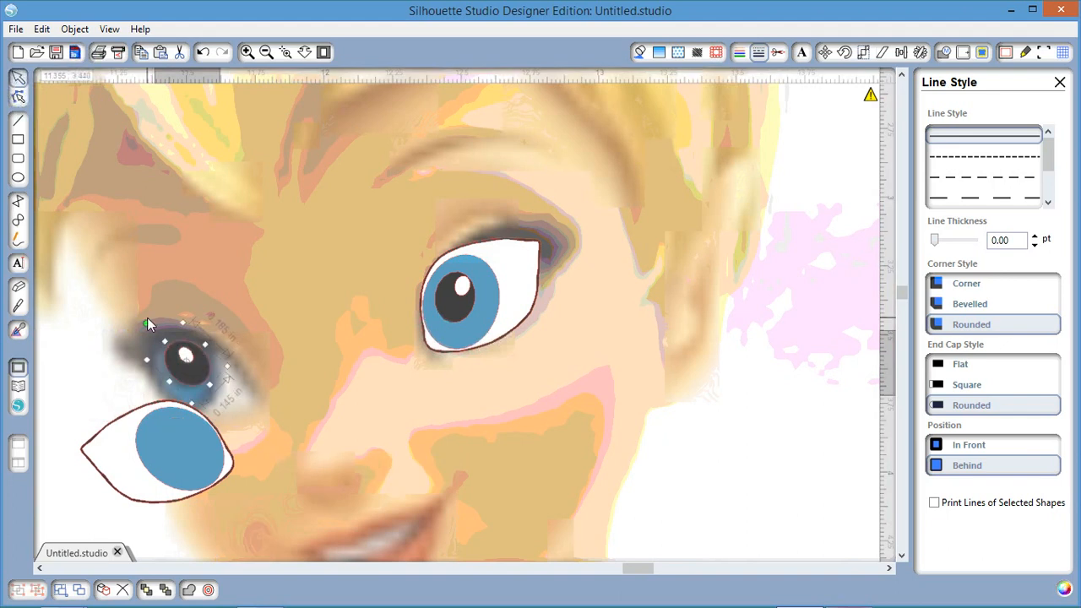
drag(146, 319, 153, 318)
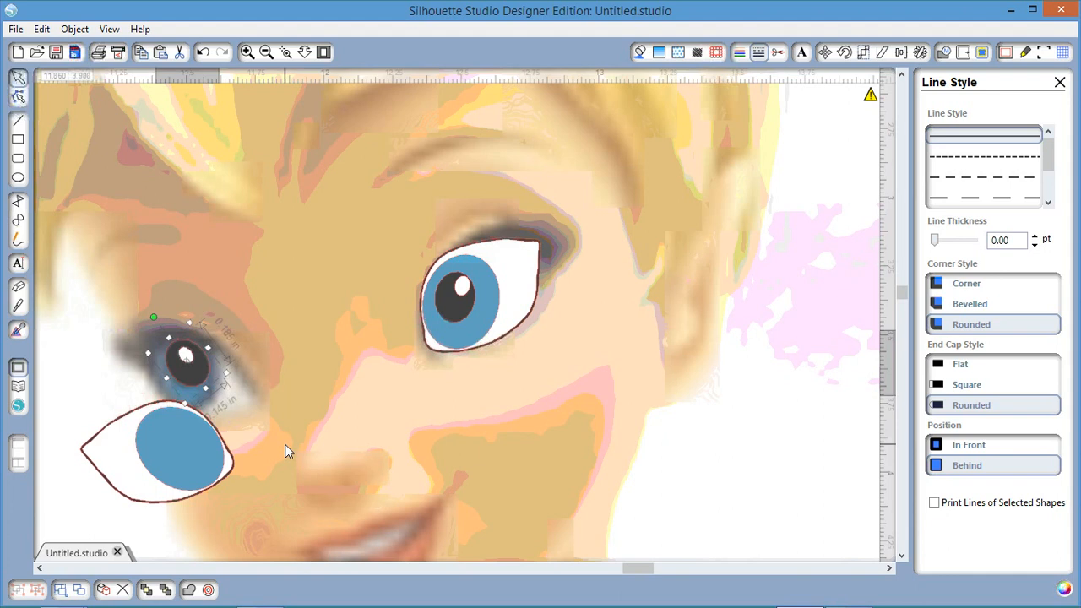
click(640, 52)
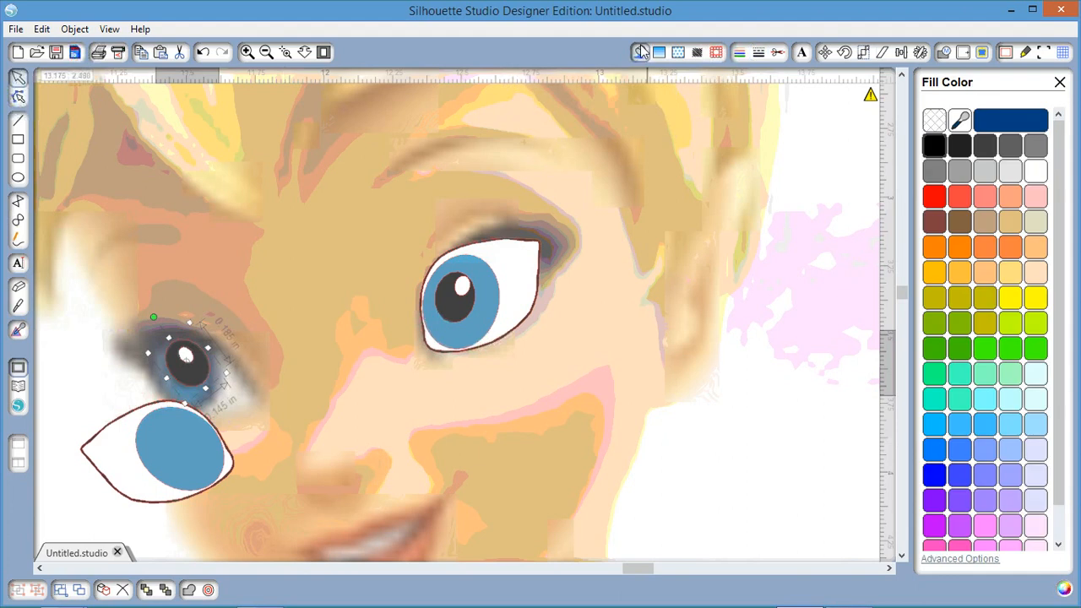
click(959, 558)
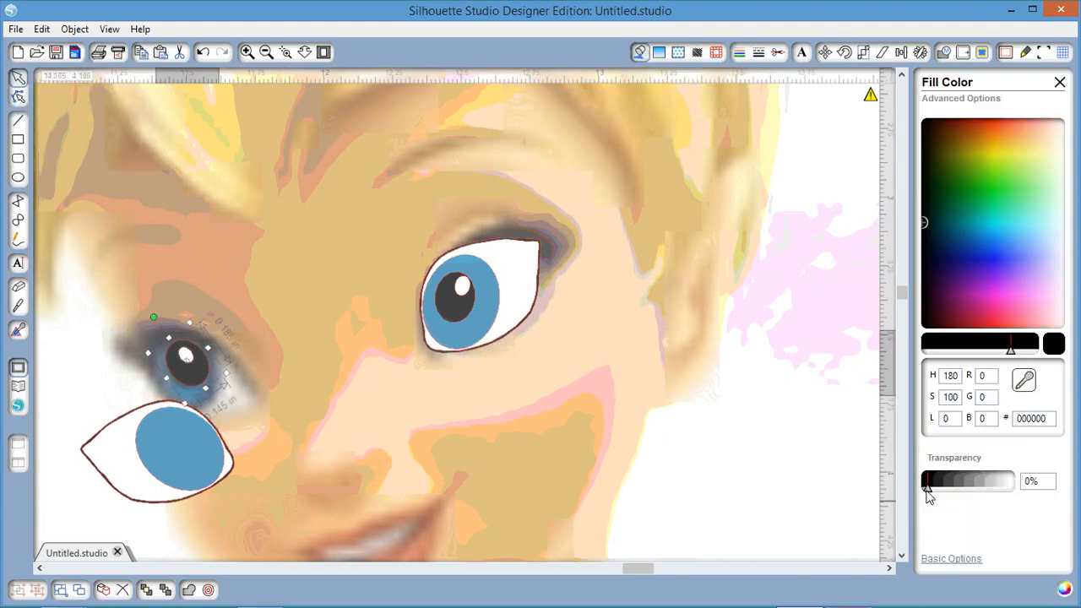
drag(927, 494, 997, 490)
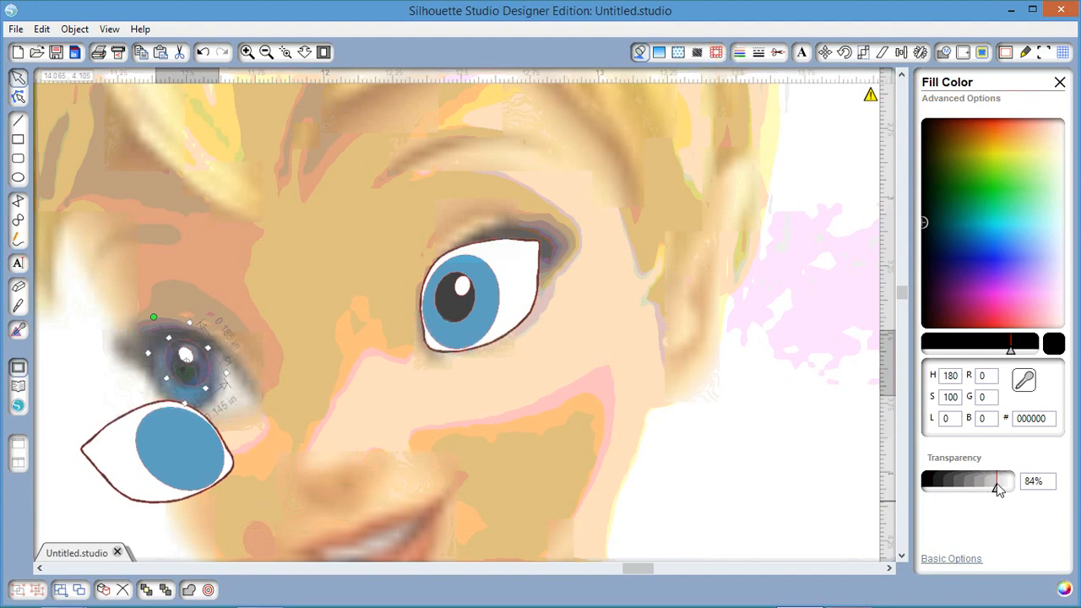
Tilt the pupil ellipse slightly further clockwise and shrink it to fit the pupil in the picture
click(172, 353)
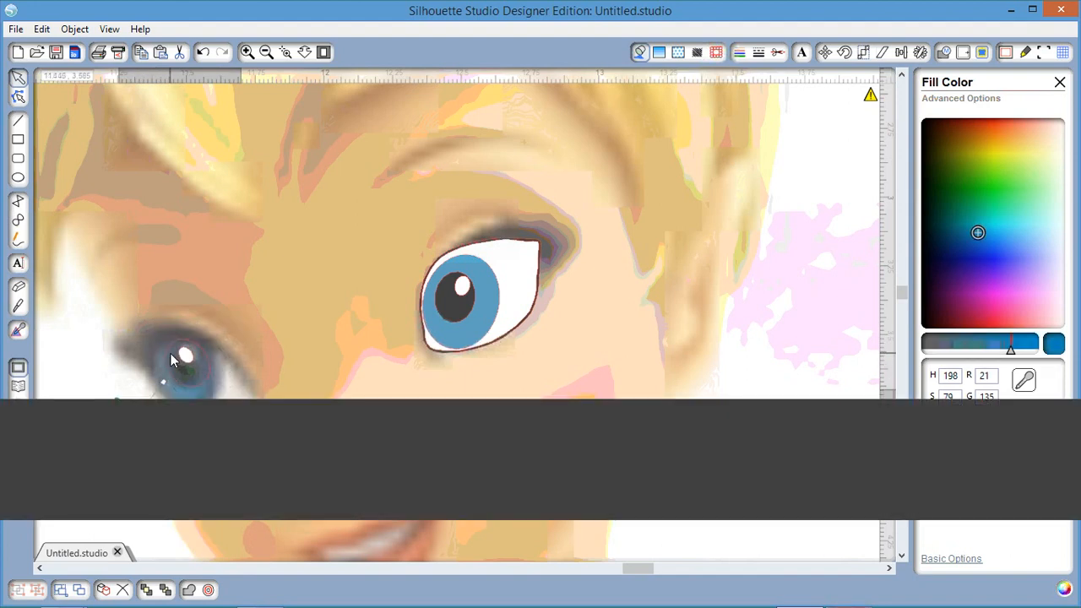
click(156, 319)
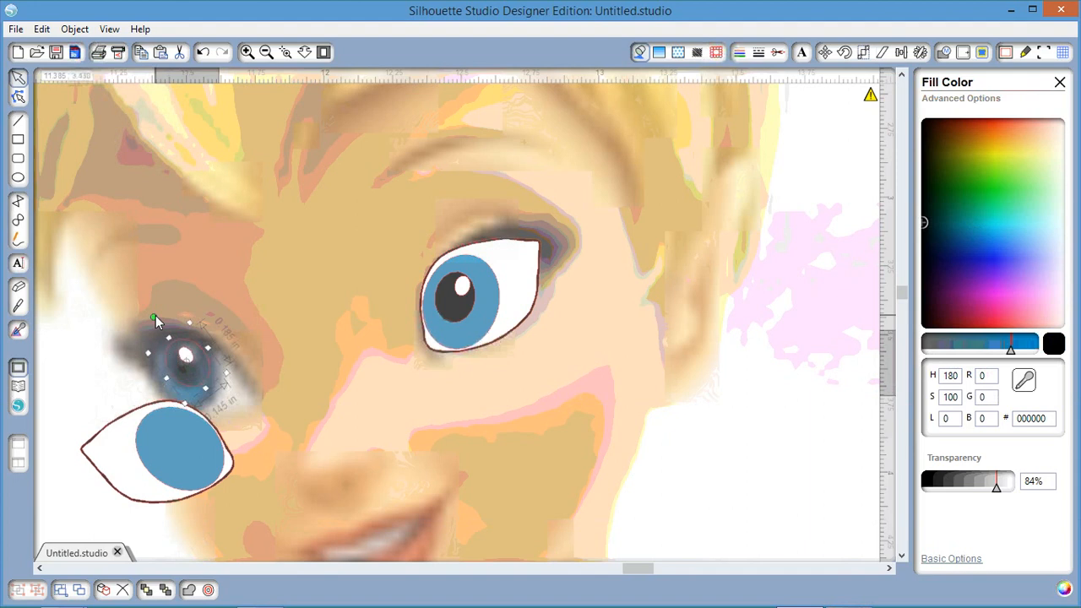
drag(156, 315, 163, 313)
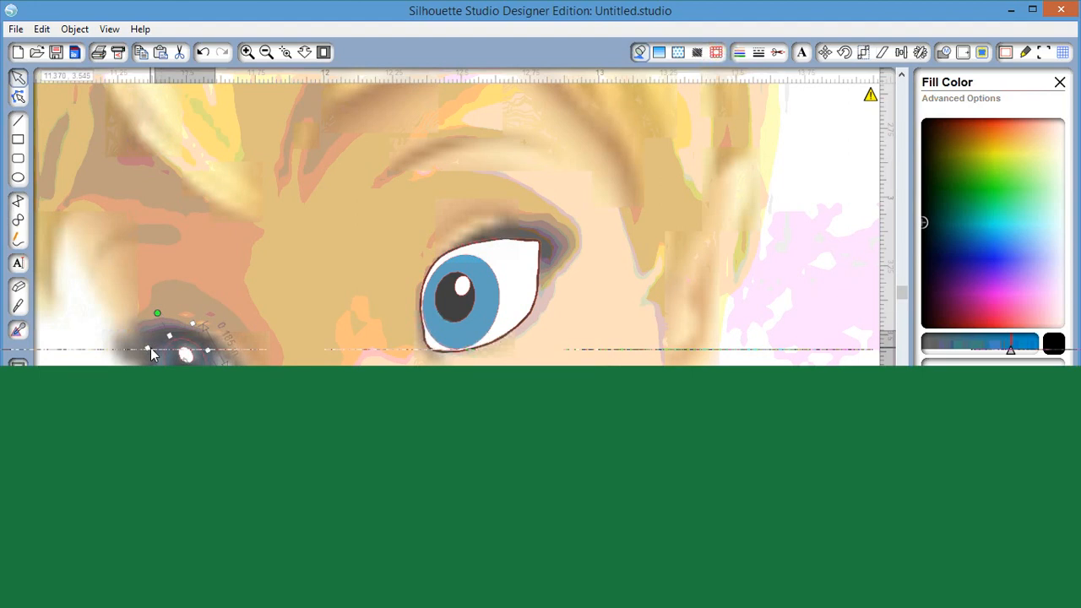
drag(151, 348, 159, 360)
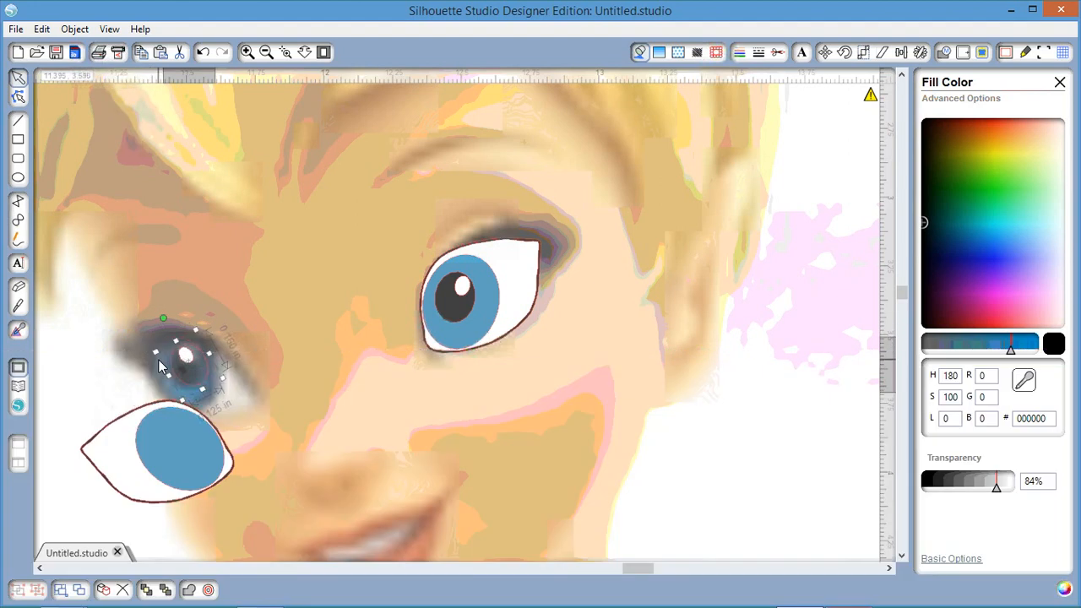
key(Left)
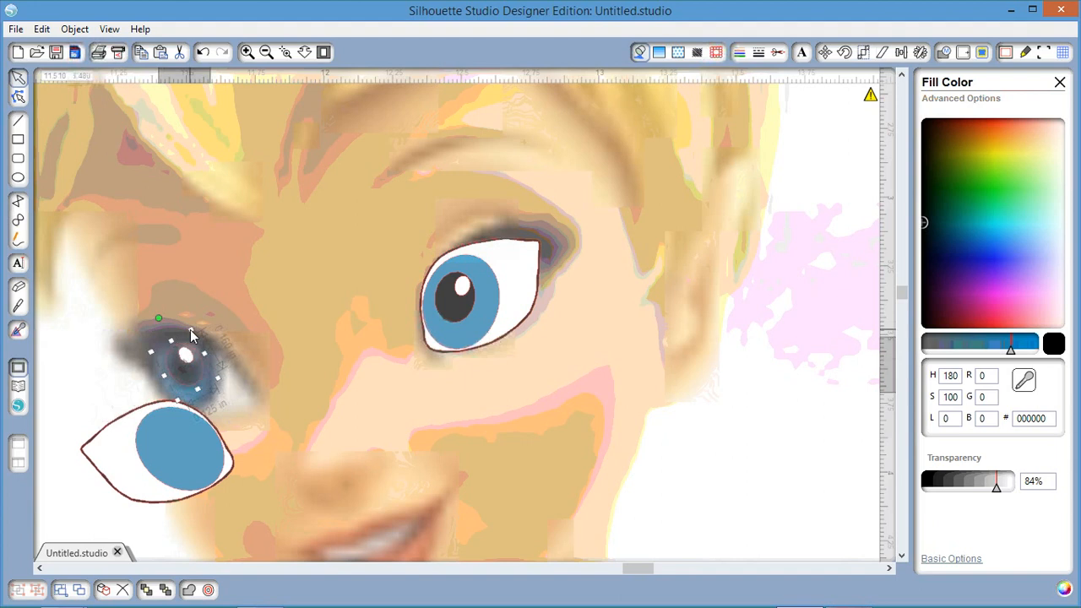
drag(192, 336, 187, 342)
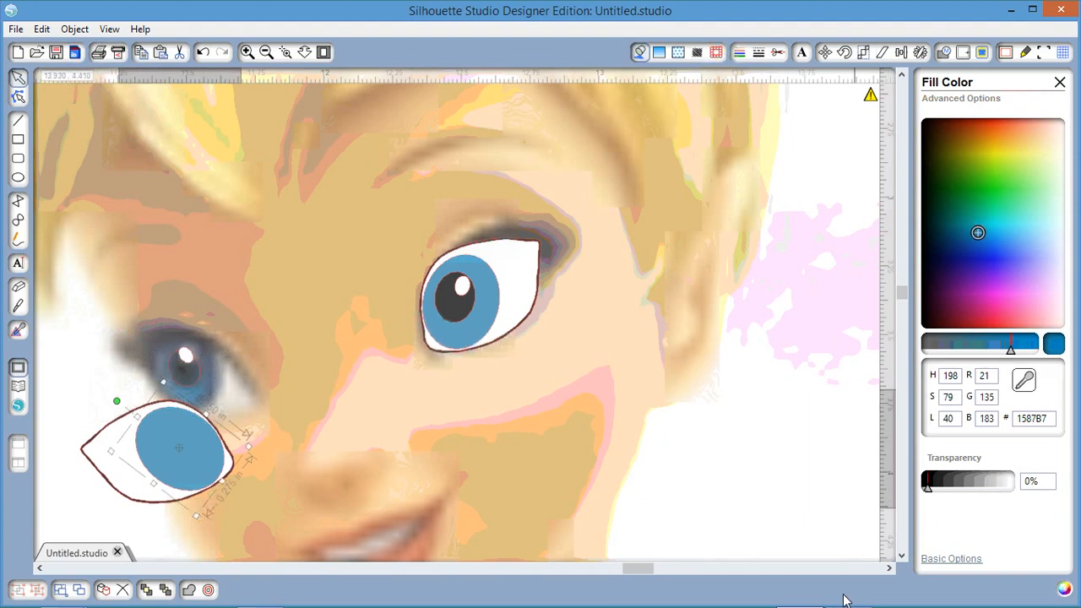
Set the blue iris copy's fill transparency to 47% and move it over the left-hand eye's iris
drag(927, 482, 965, 487)
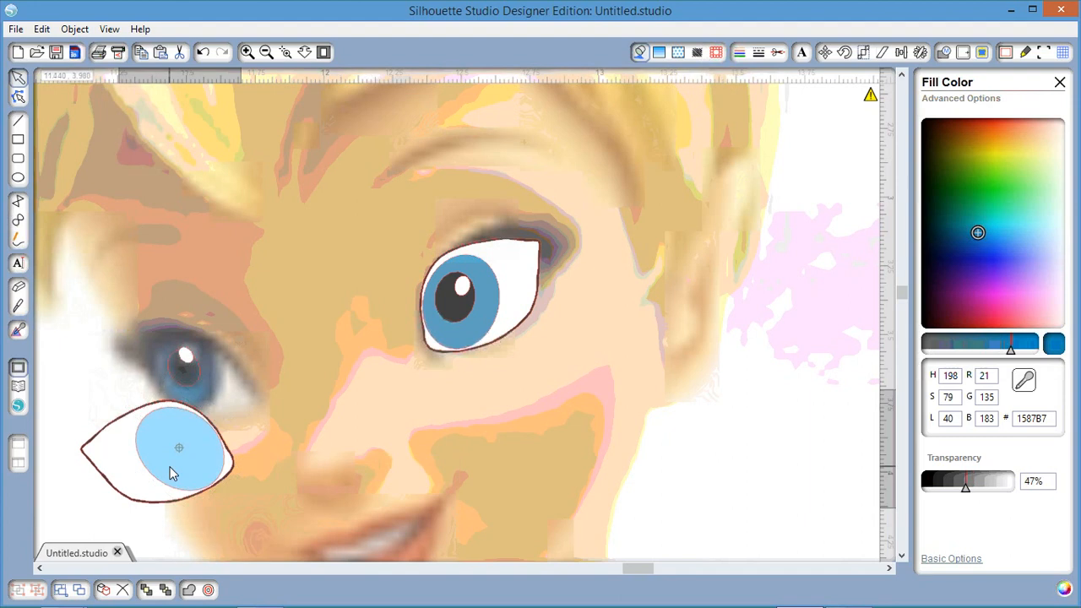
drag(171, 473, 183, 403)
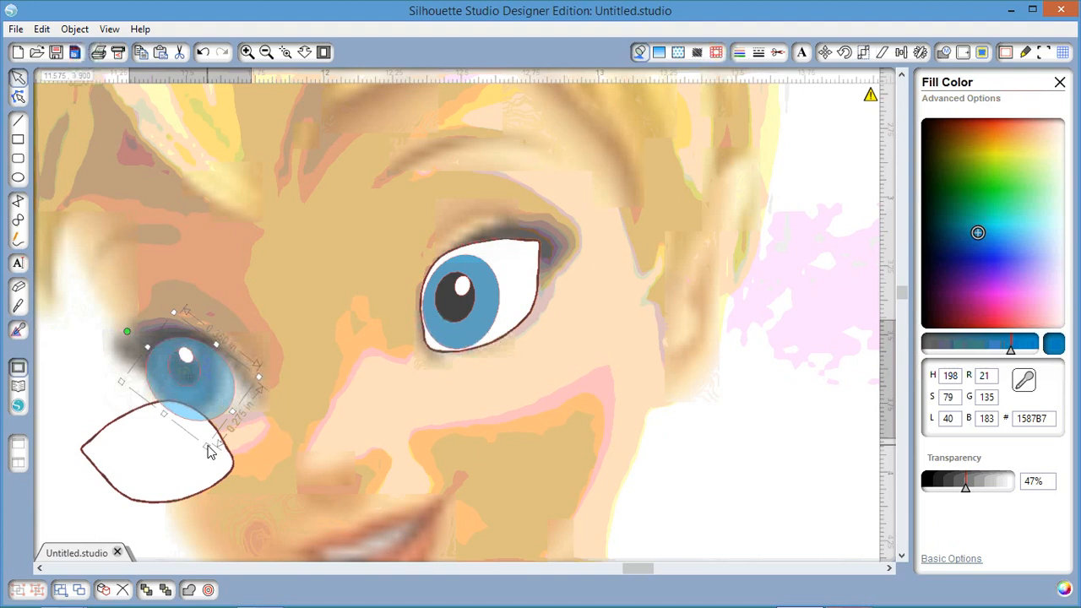
Shrink the blue iris ellipse to about 0.22 in and align it with the picture's iris, tilted slightly clockwise
drag(211, 453, 195, 434)
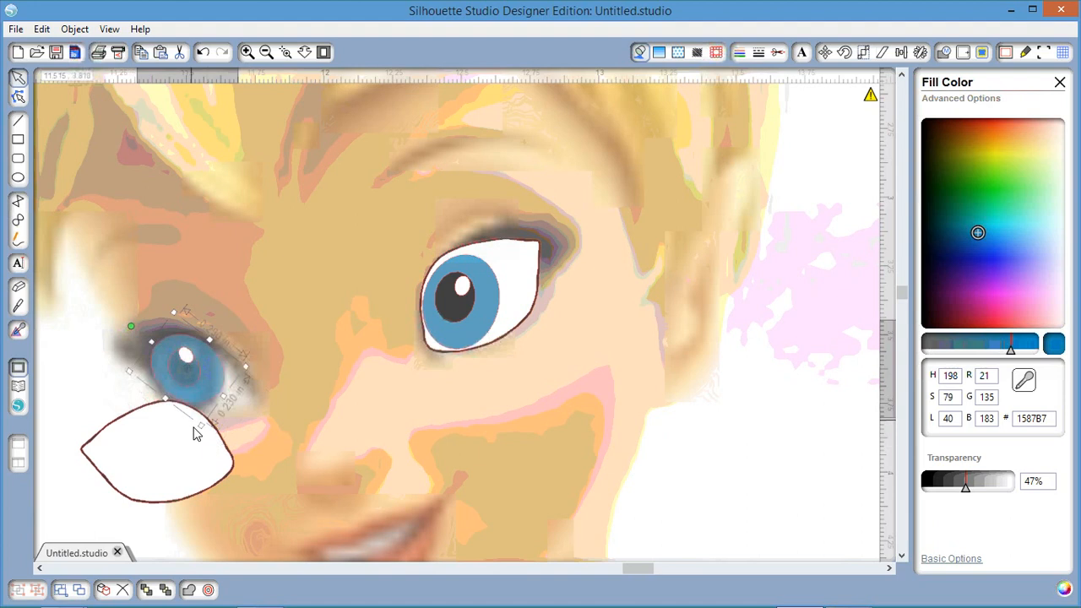
drag(187, 367, 184, 371)
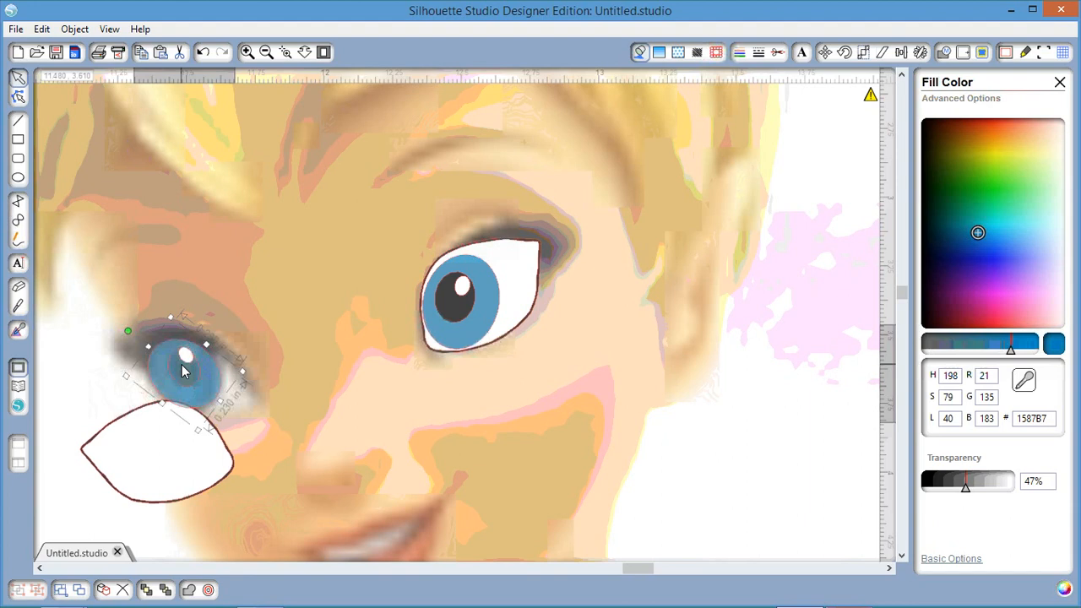
drag(128, 330, 135, 325)
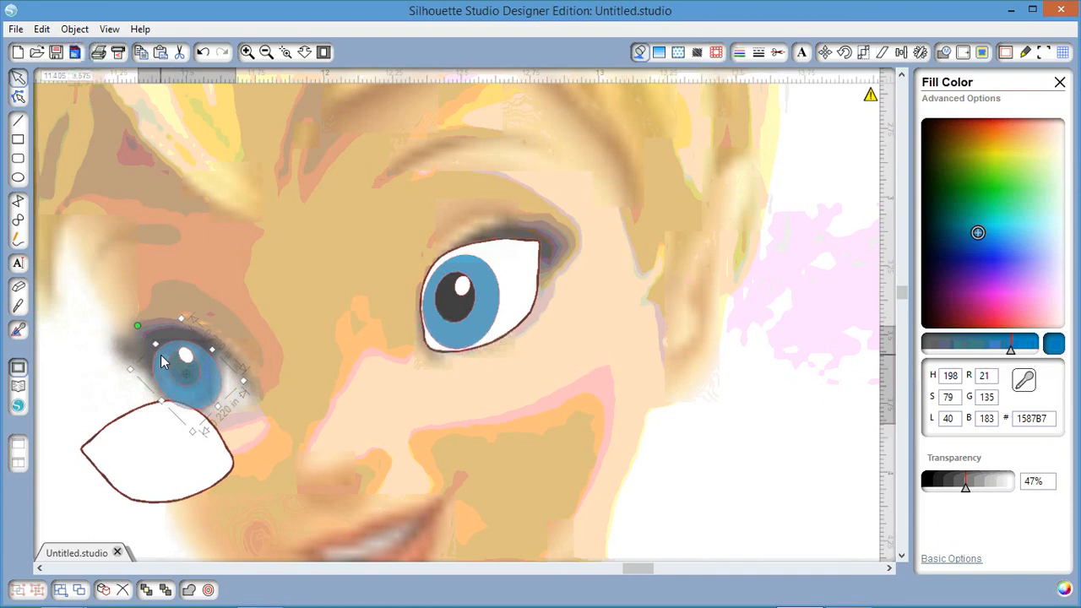
drag(163, 361, 163, 357)
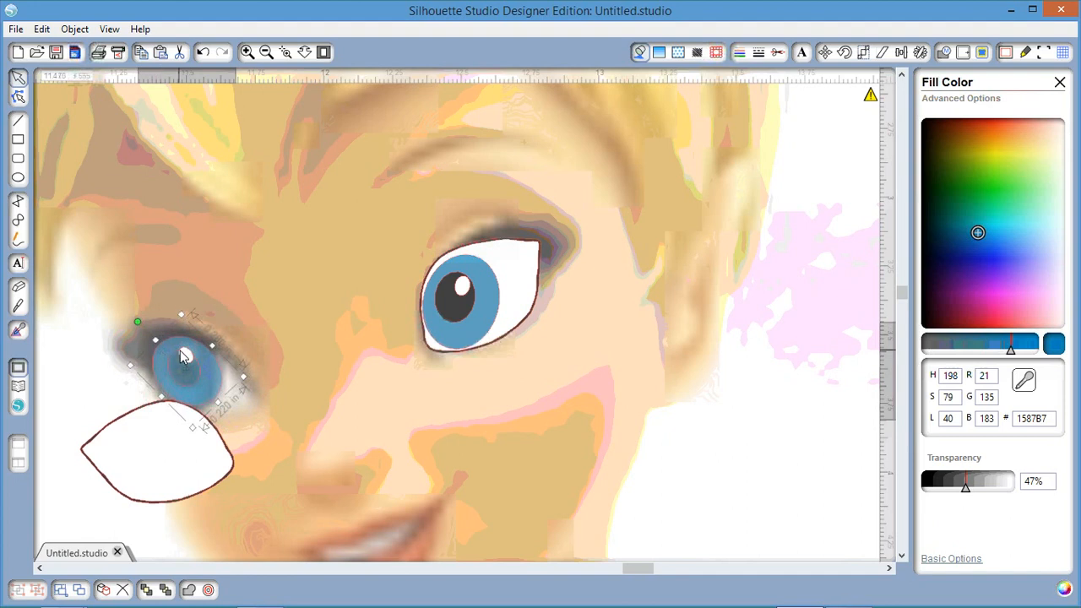
Rotate the white highlight ellipse upright and place it over the upper part of the left-hand eye's pupil
click(184, 354)
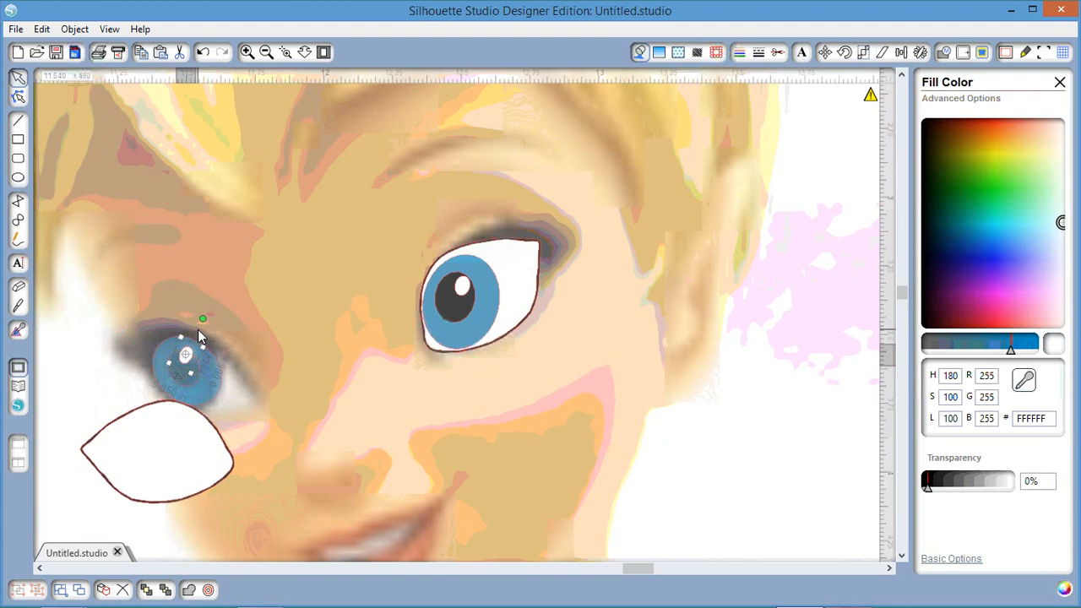
drag(183, 359, 187, 367)
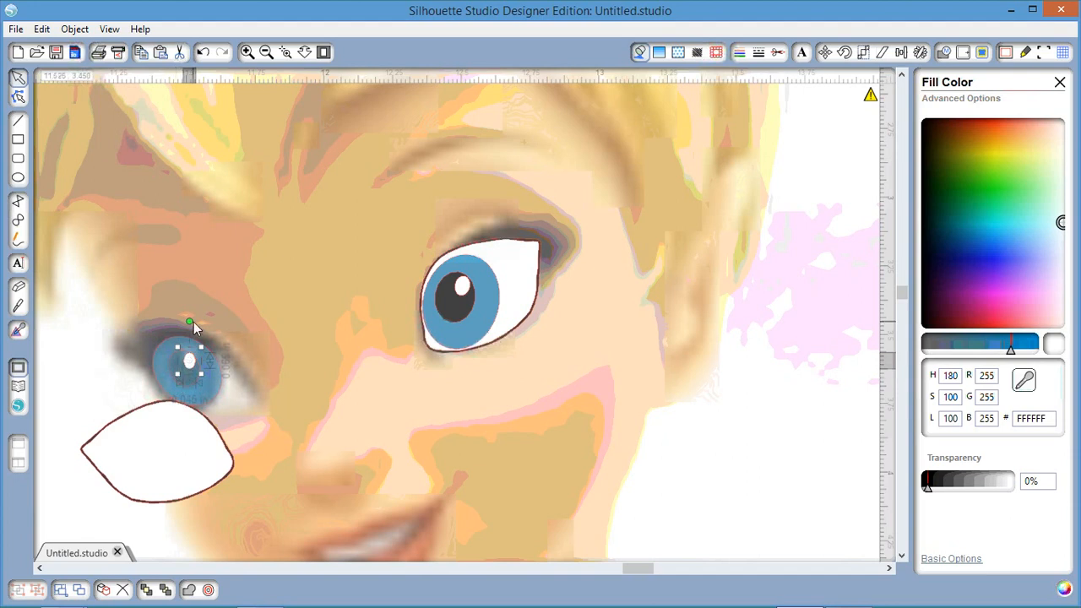
click(141, 485)
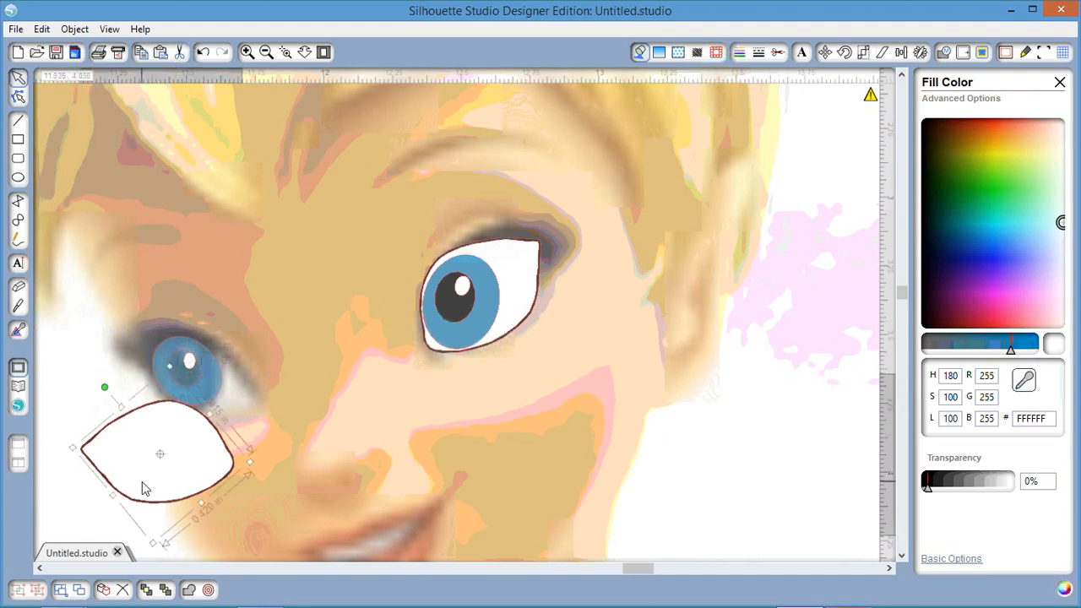
drag(152, 543, 156, 538)
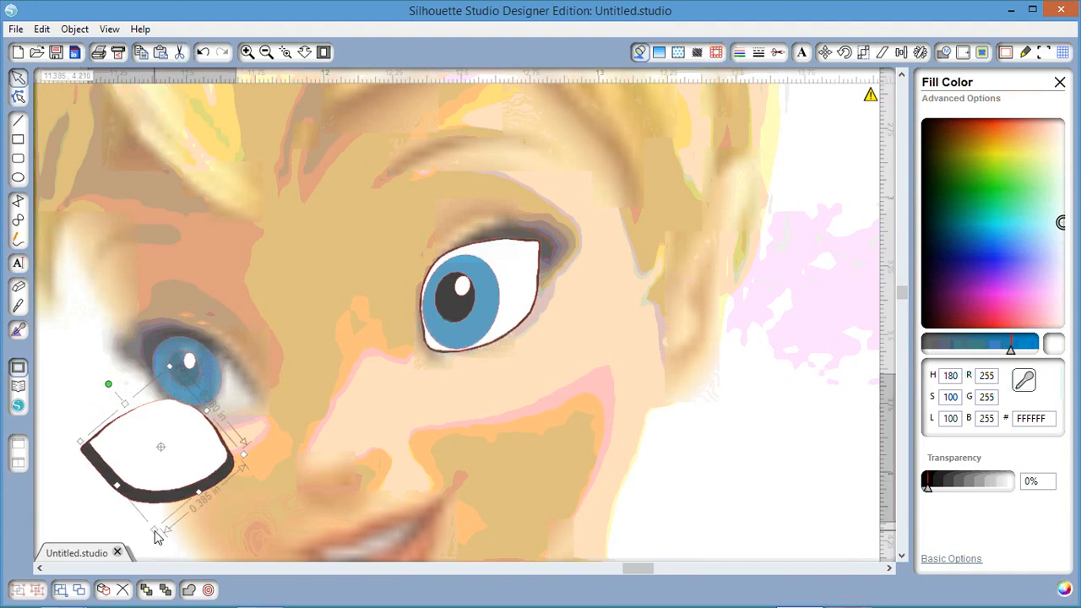
key(ctrl+z)
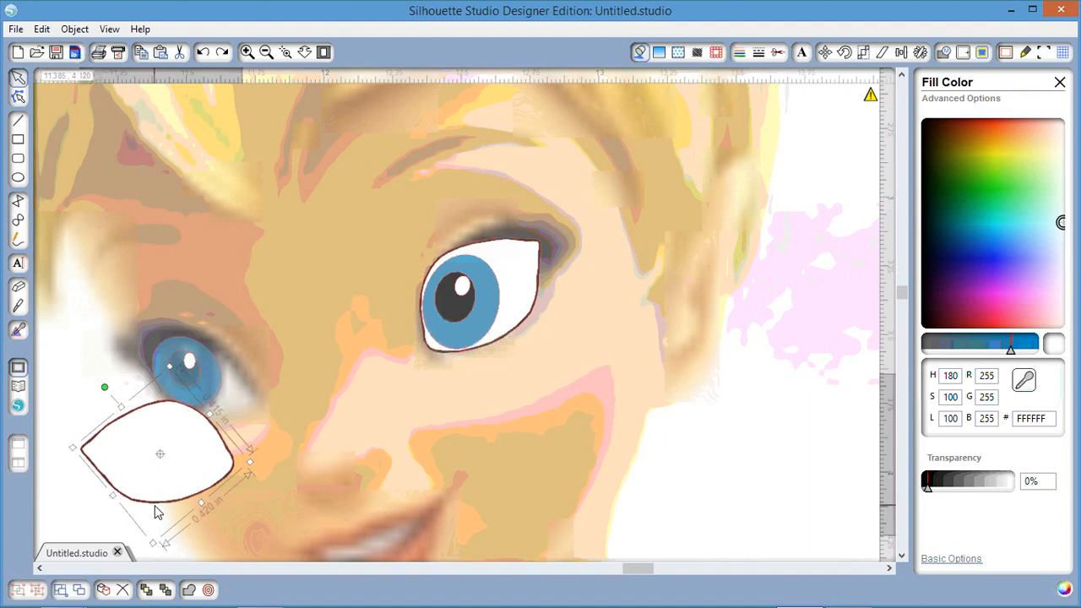
click(156, 511)
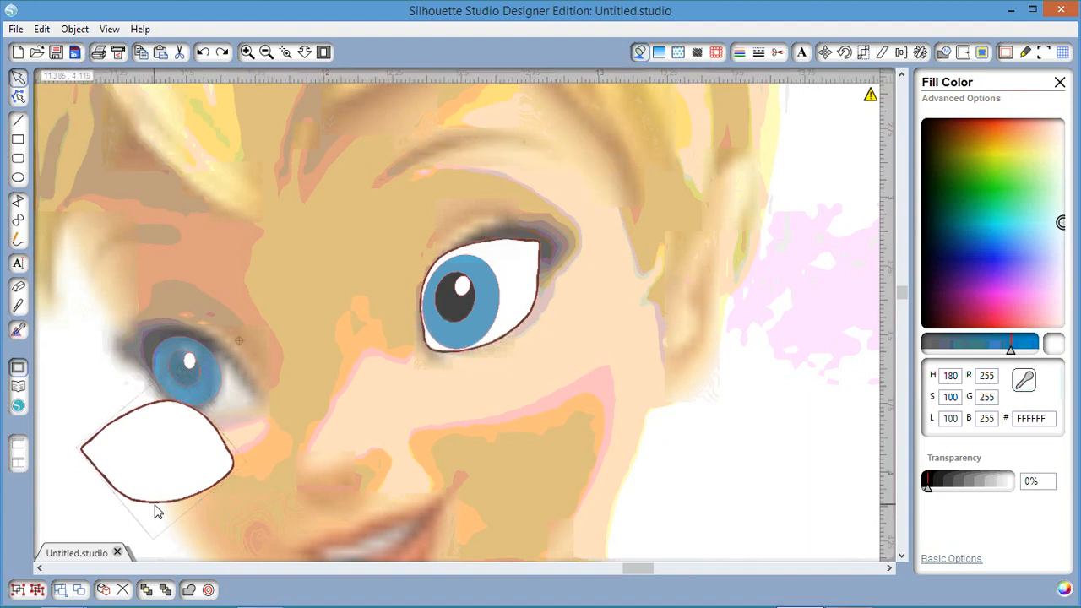
click(154, 505)
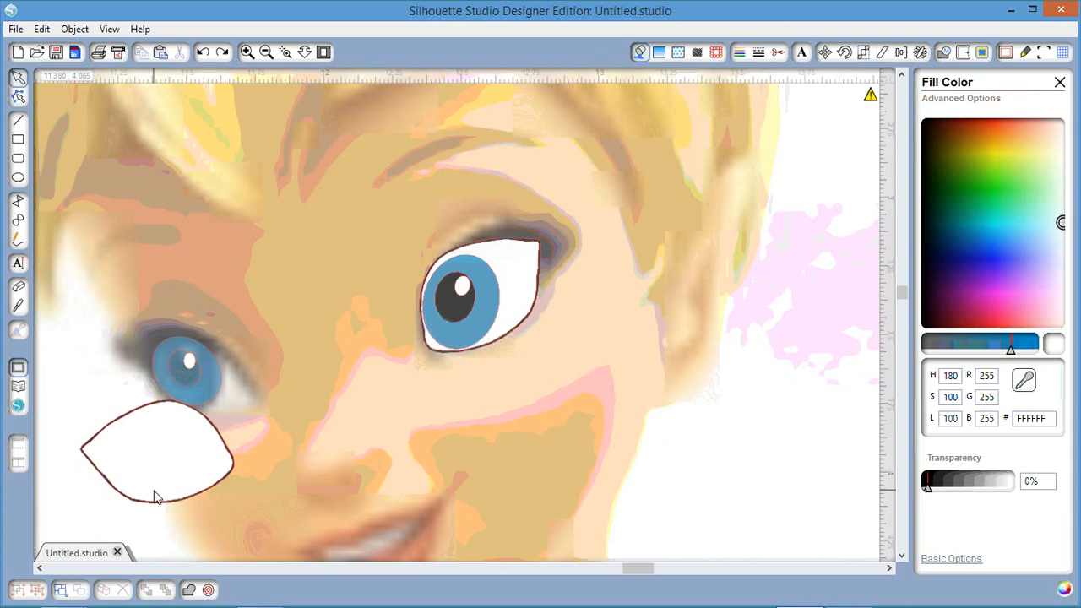
click(153, 500)
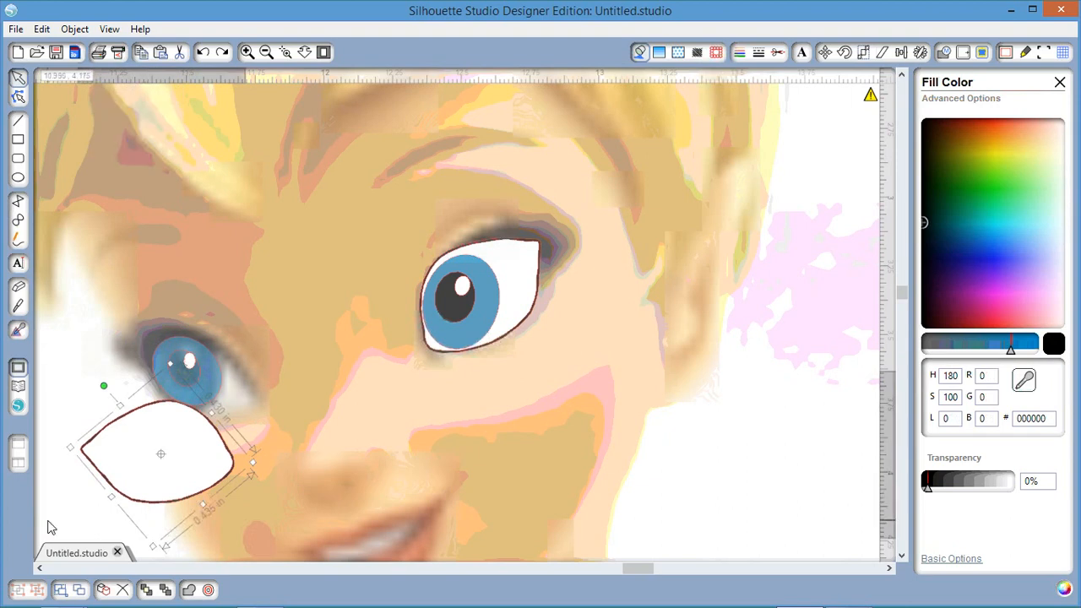
Shift the white eye shape off the black shape behind it and select both shapes together
double_click(140, 470)
drag(140, 470, 163, 481)
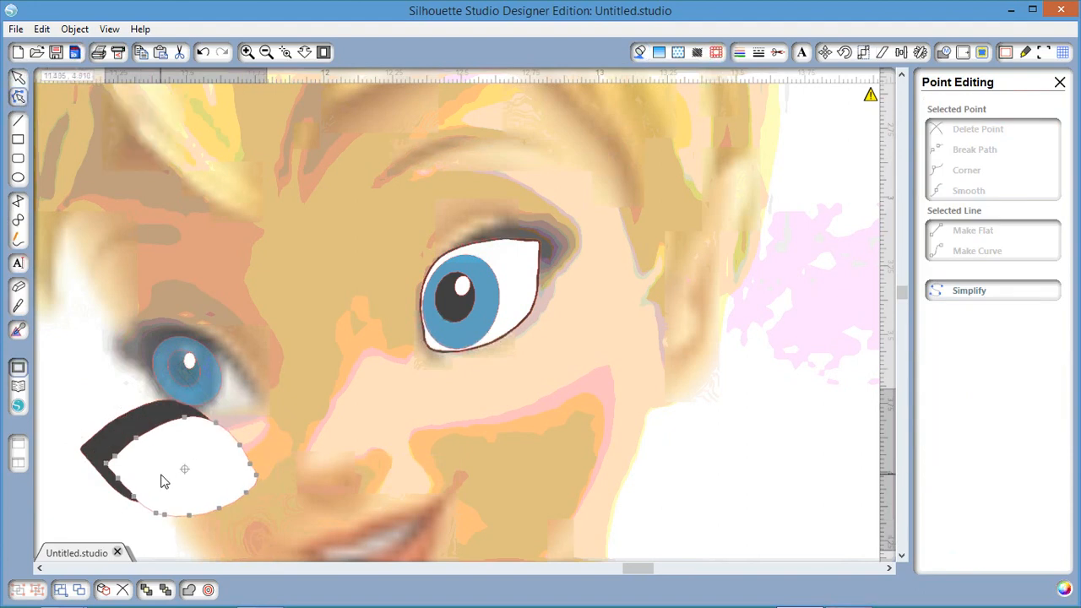
double_click(128, 428)
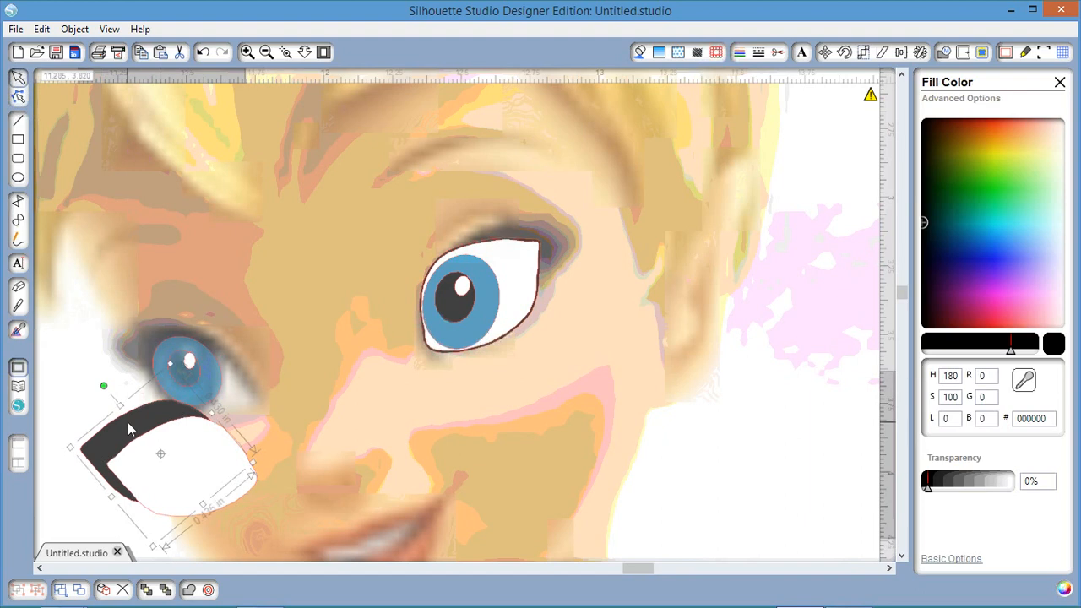
click(129, 429)
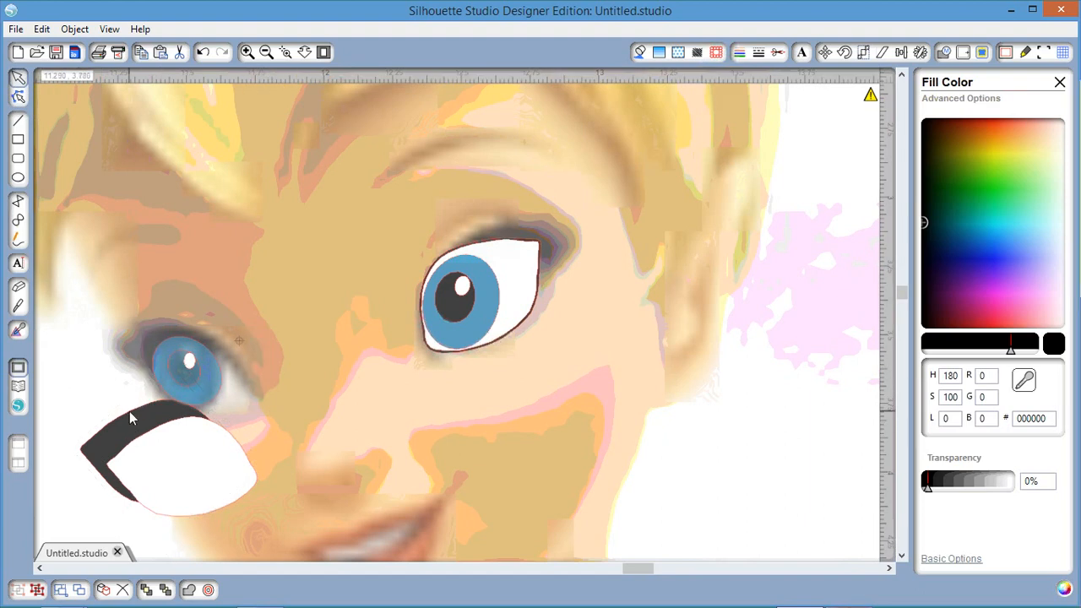
click(163, 433)
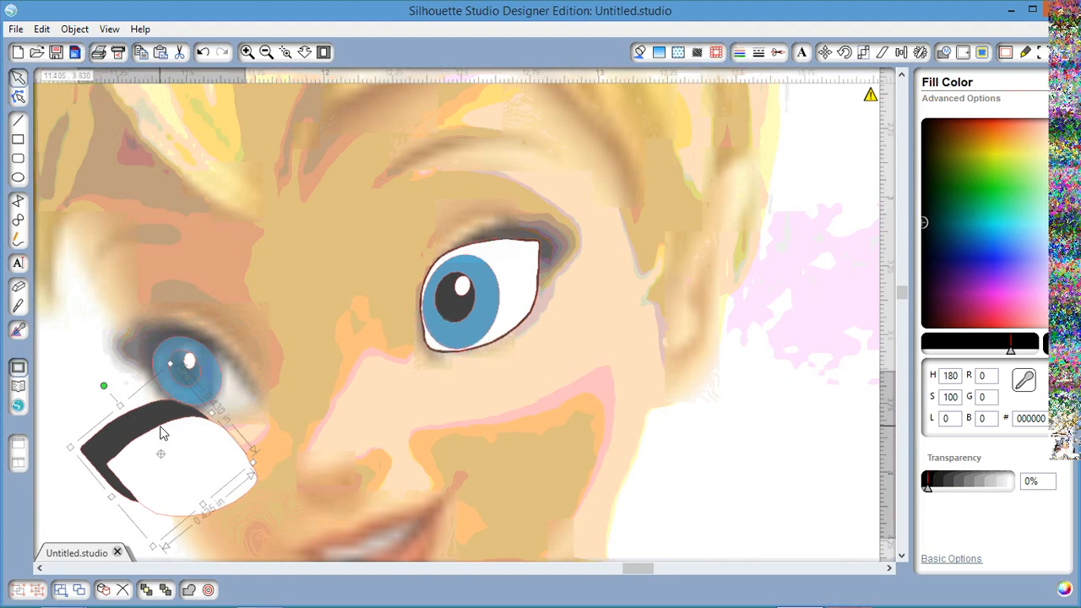
Center the white and black eye shapes on each other and group them
right_click(163, 433)
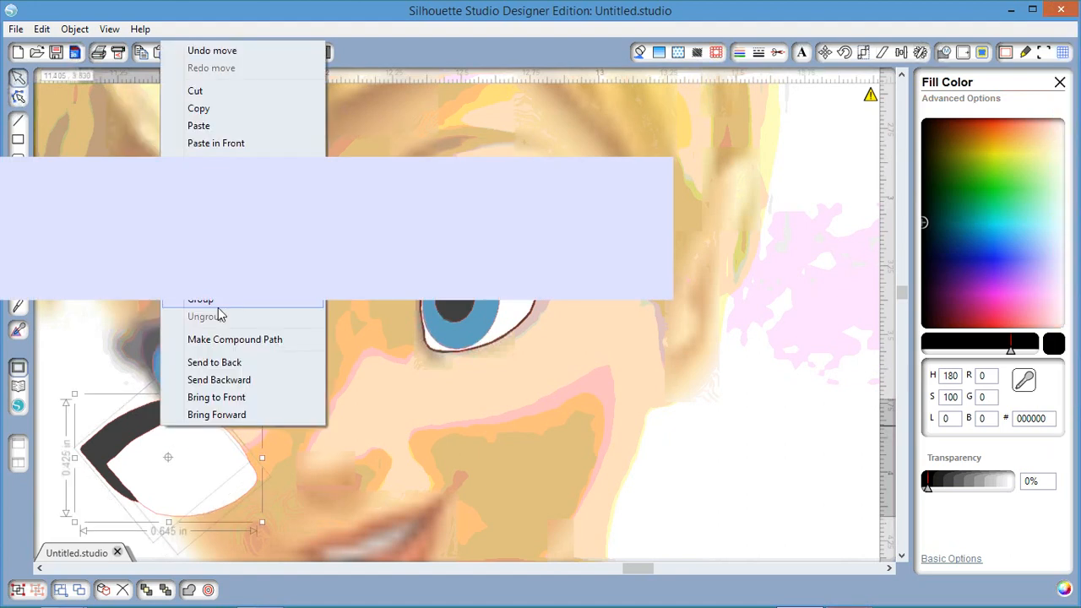
click(207, 300)
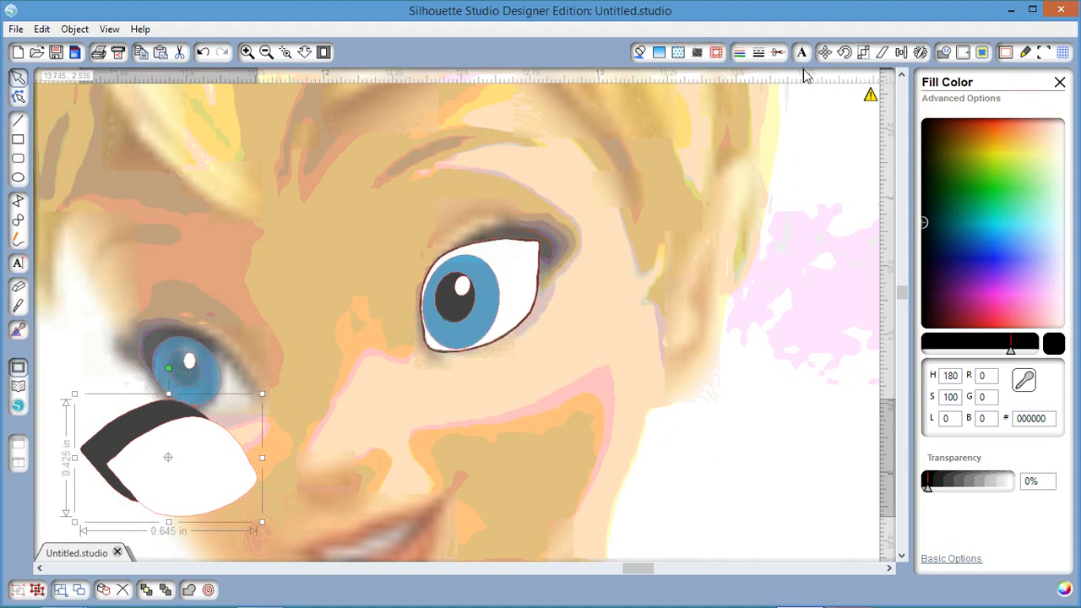
click(901, 52)
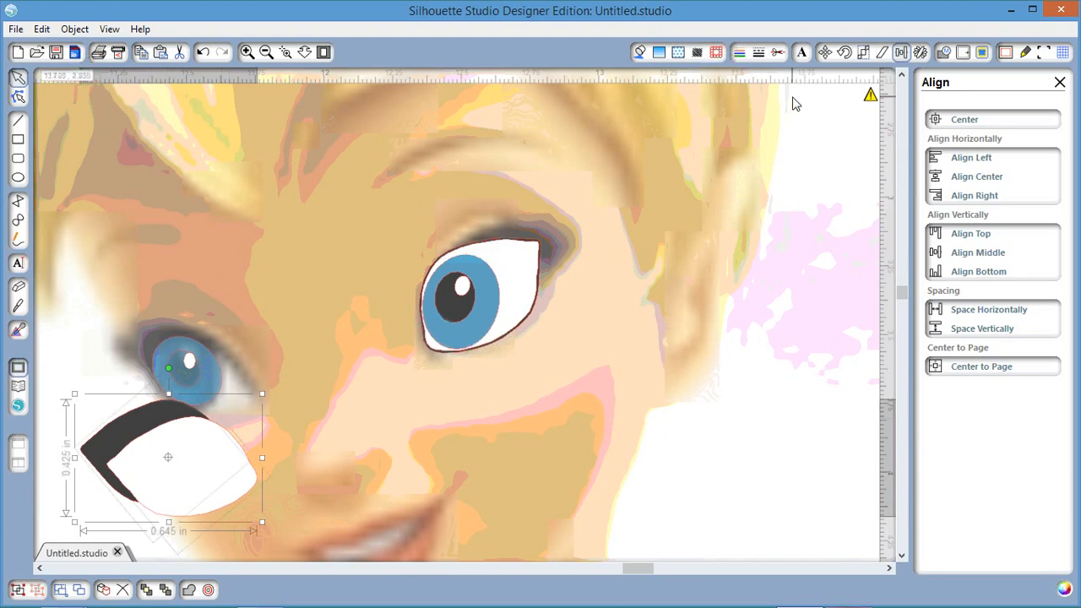
key(ctrl+z)
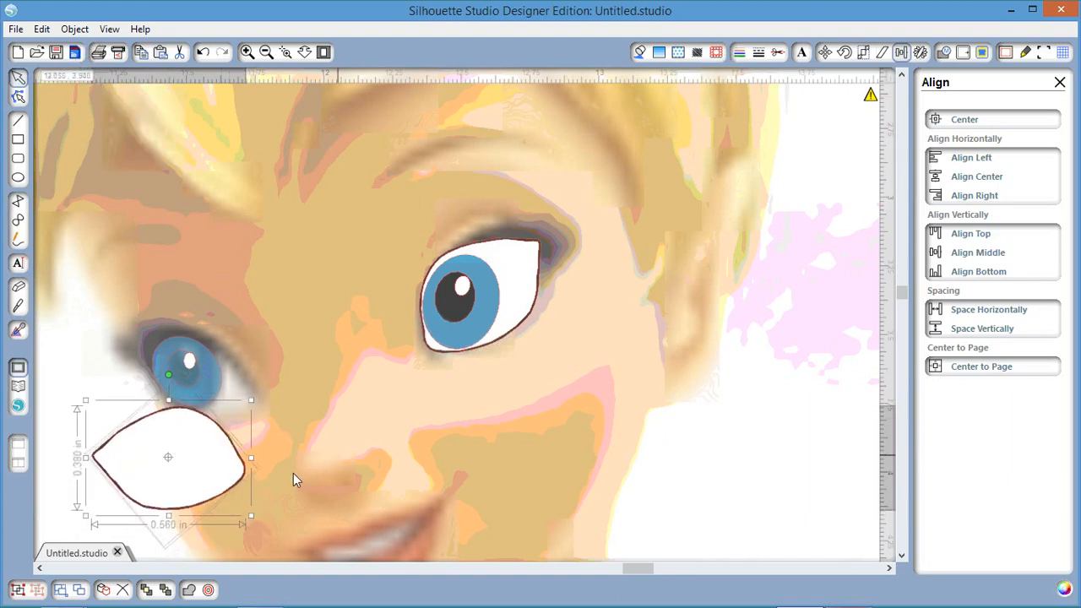
right_click(203, 469)
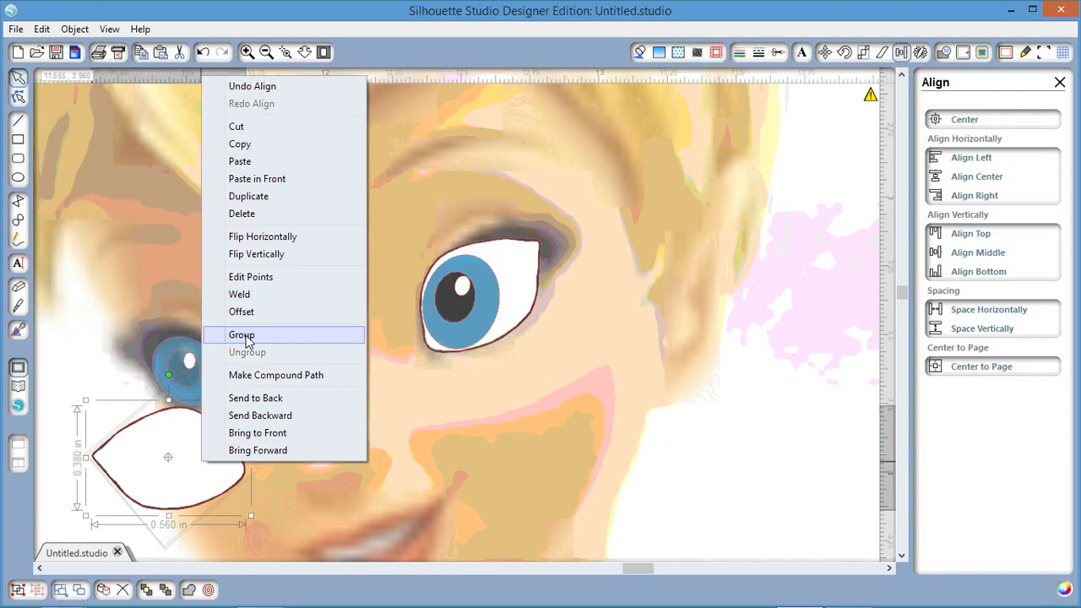
click(243, 336)
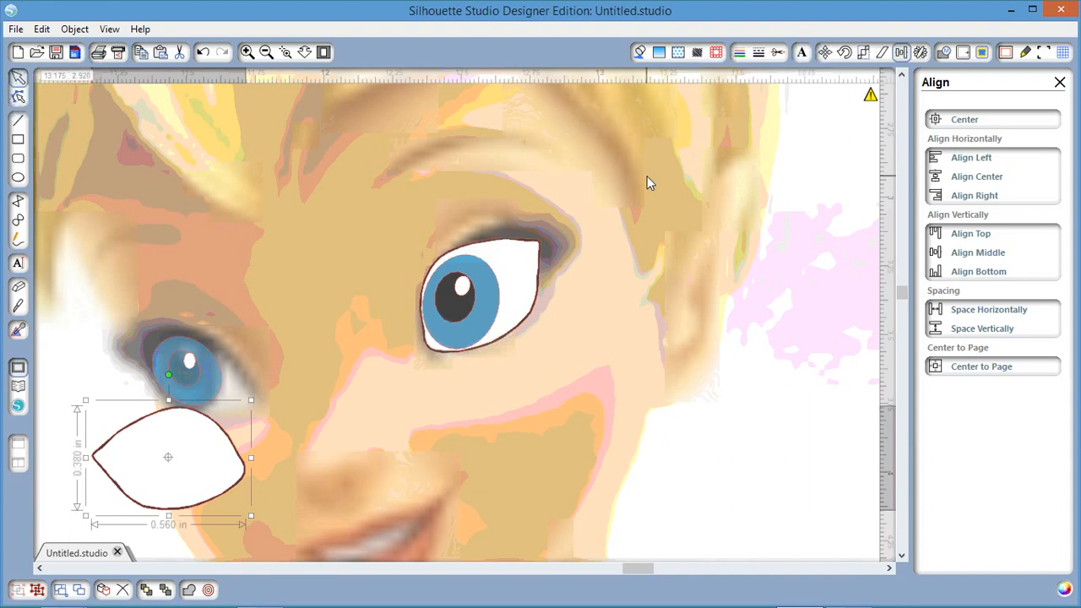
Set the grouped eye shape's fill transparency to 81%
click(639, 51)
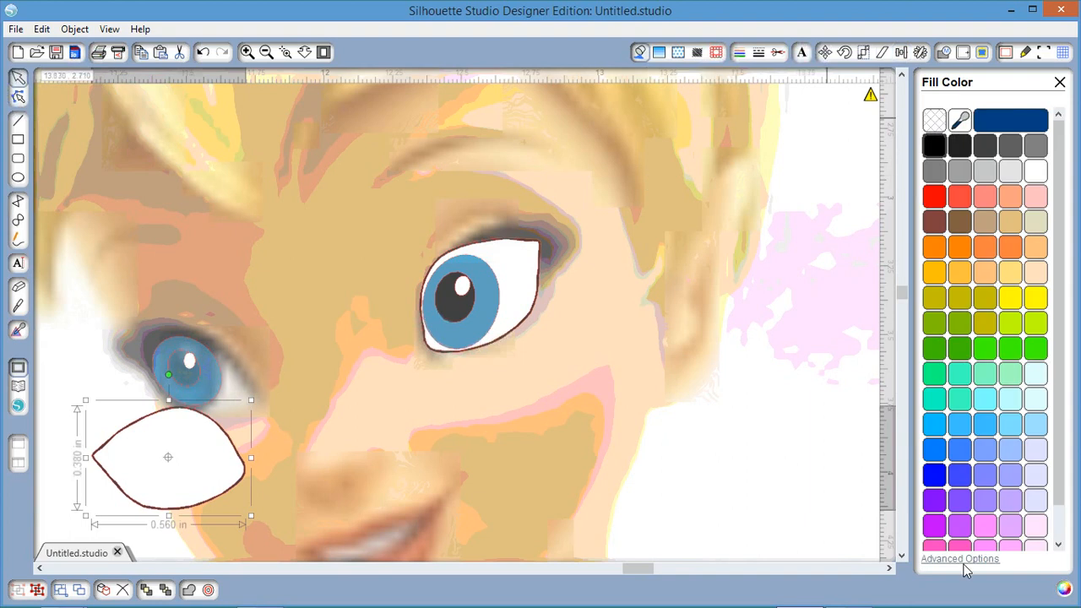
drag(943, 495, 970, 494)
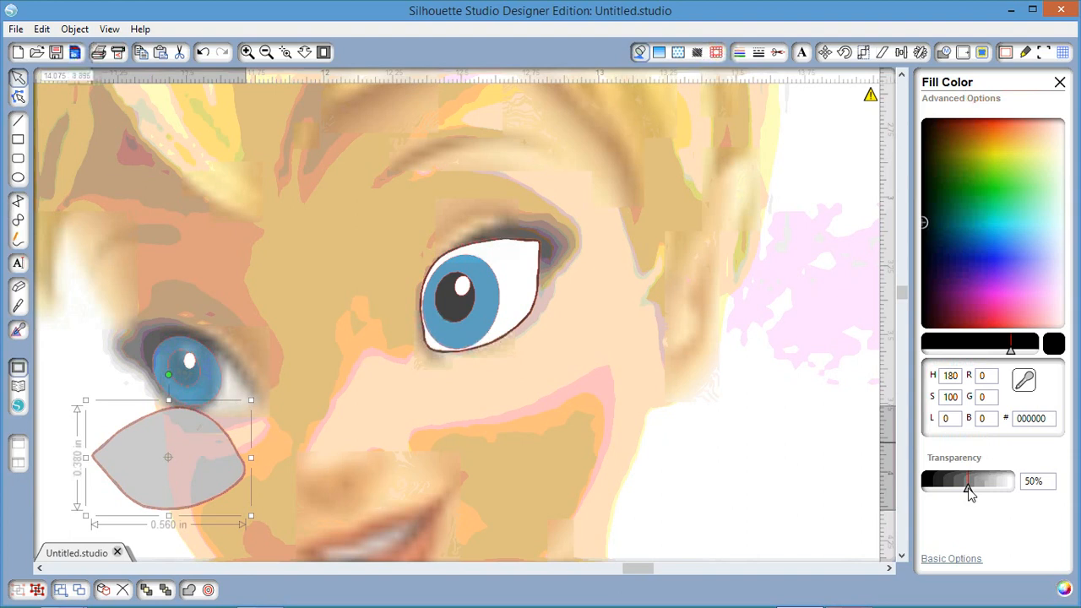
drag(970, 494, 993, 494)
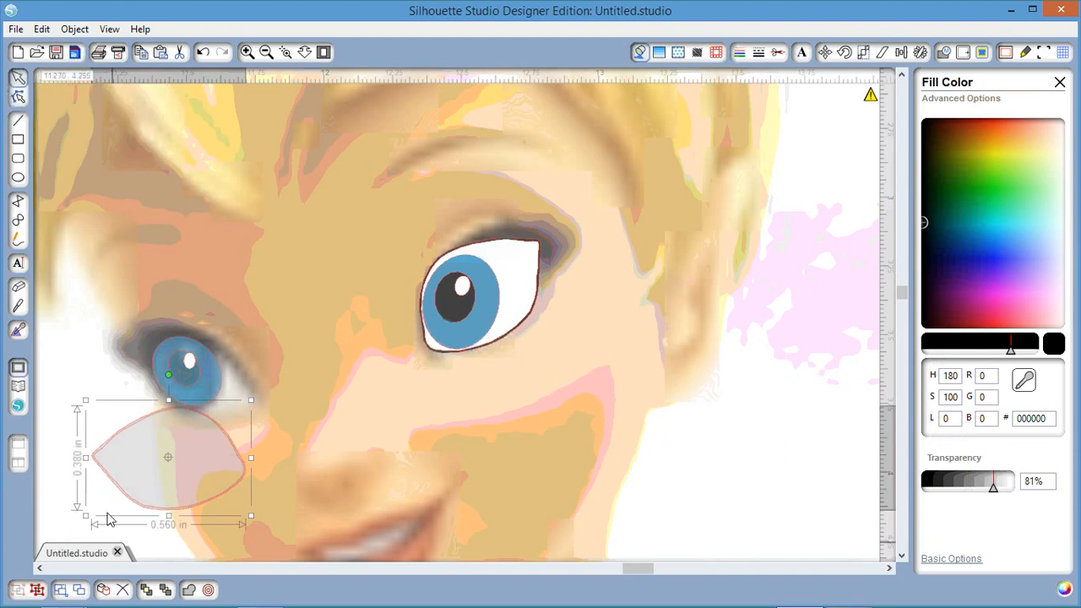
Set the fill transparency of the left-hand eye's blue iris and dark pupil to 0%
click(197, 408)
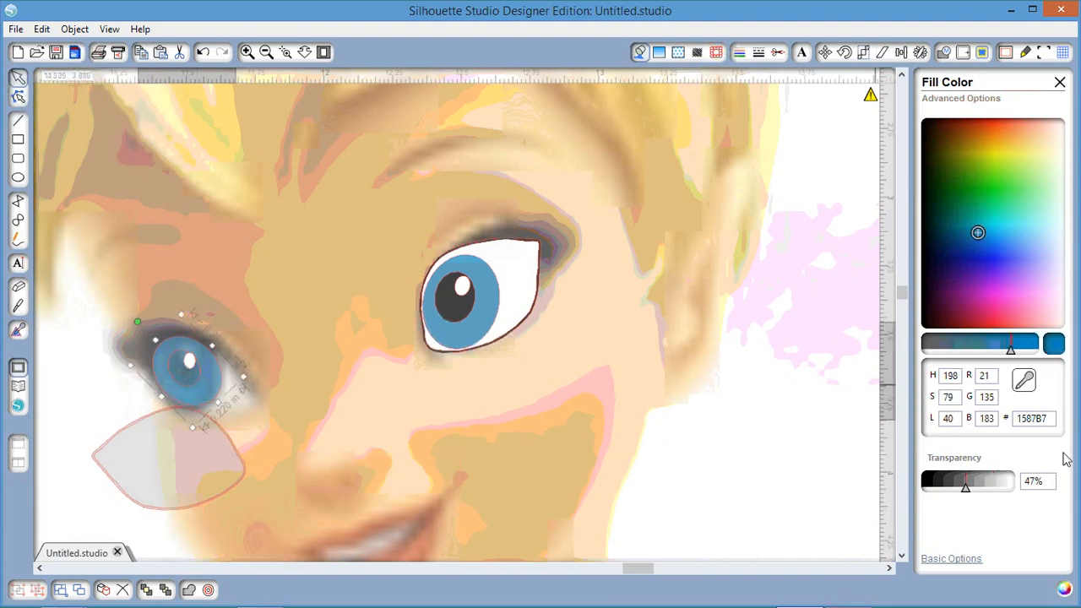
drag(969, 496, 925, 494)
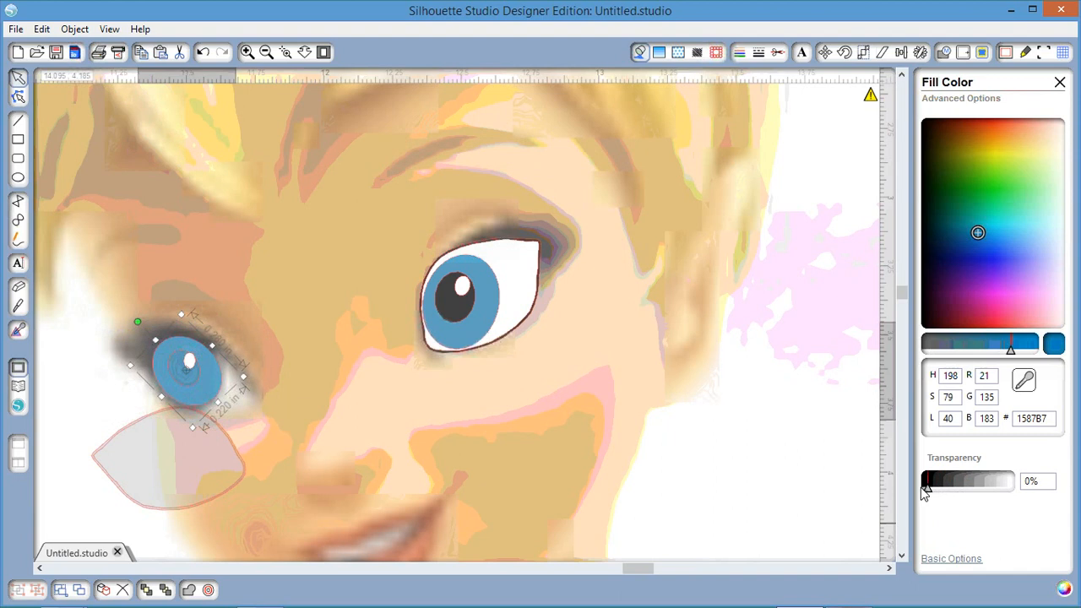
click(179, 377)
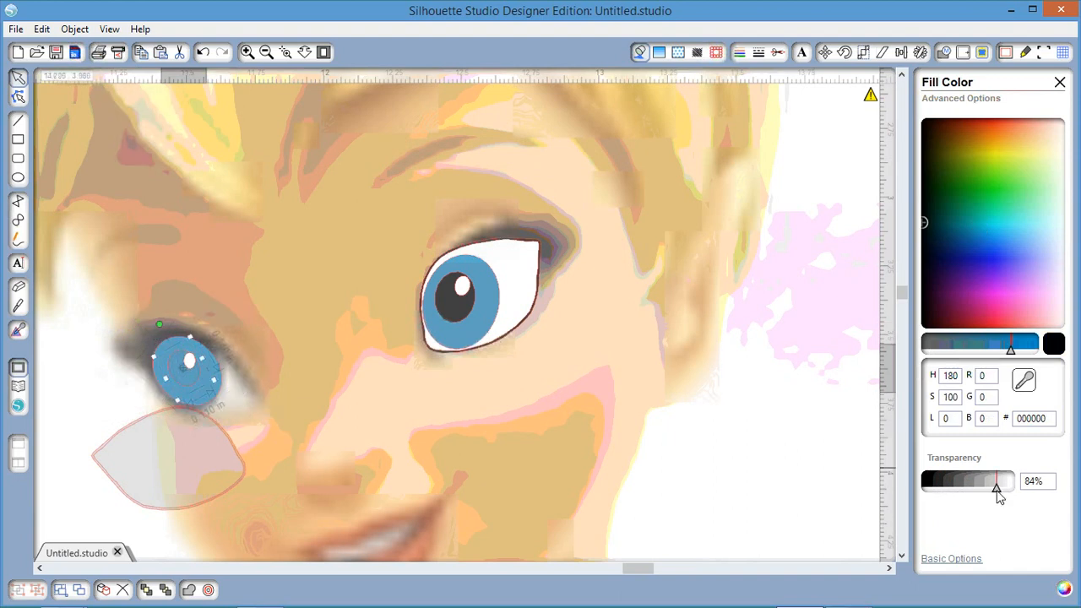
drag(997, 496, 900, 495)
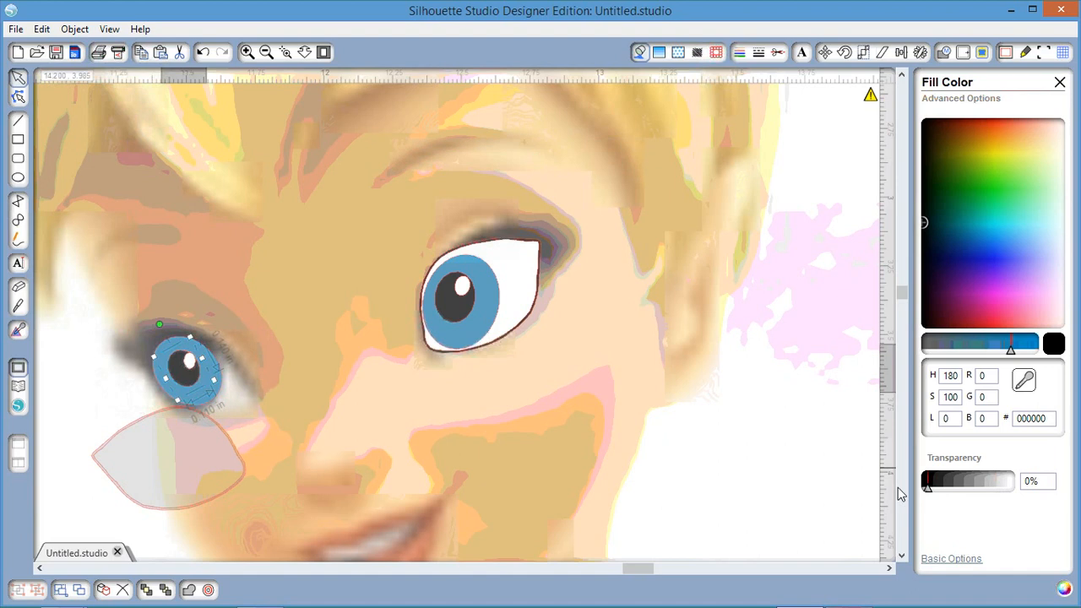
Move the semi-transparent eye group over the left-hand eye and tilt it clockwise to follow the eye in the picture
click(106, 461)
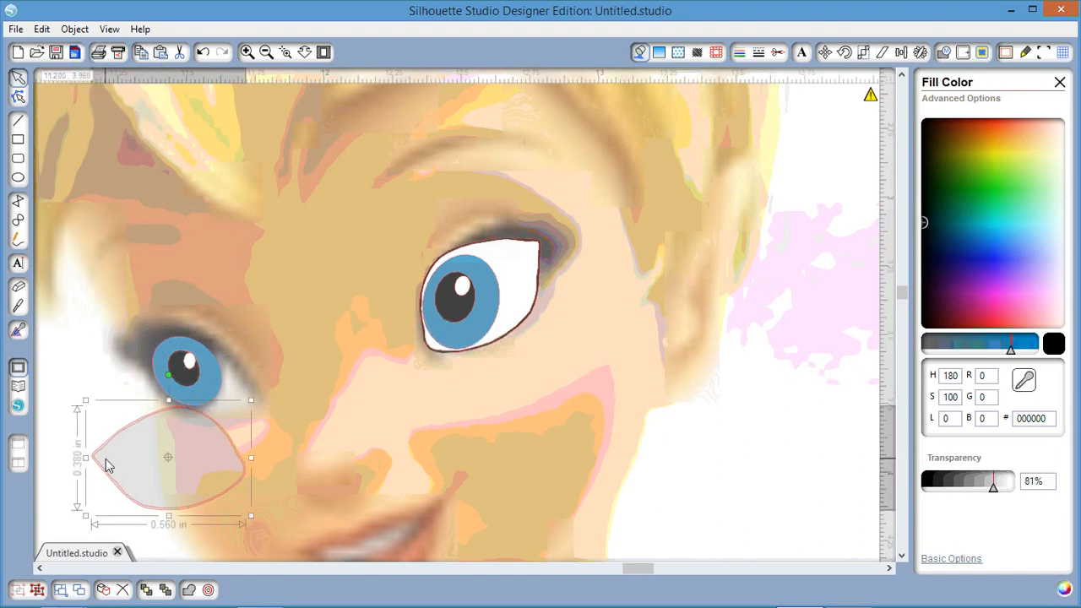
drag(106, 465, 115, 403)
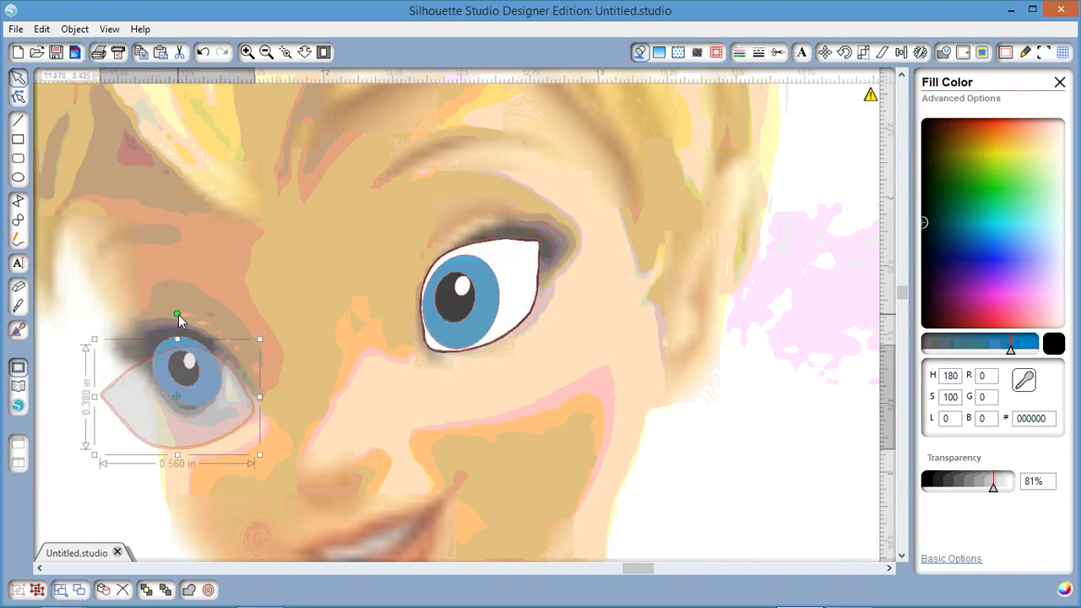
drag(177, 317, 208, 320)
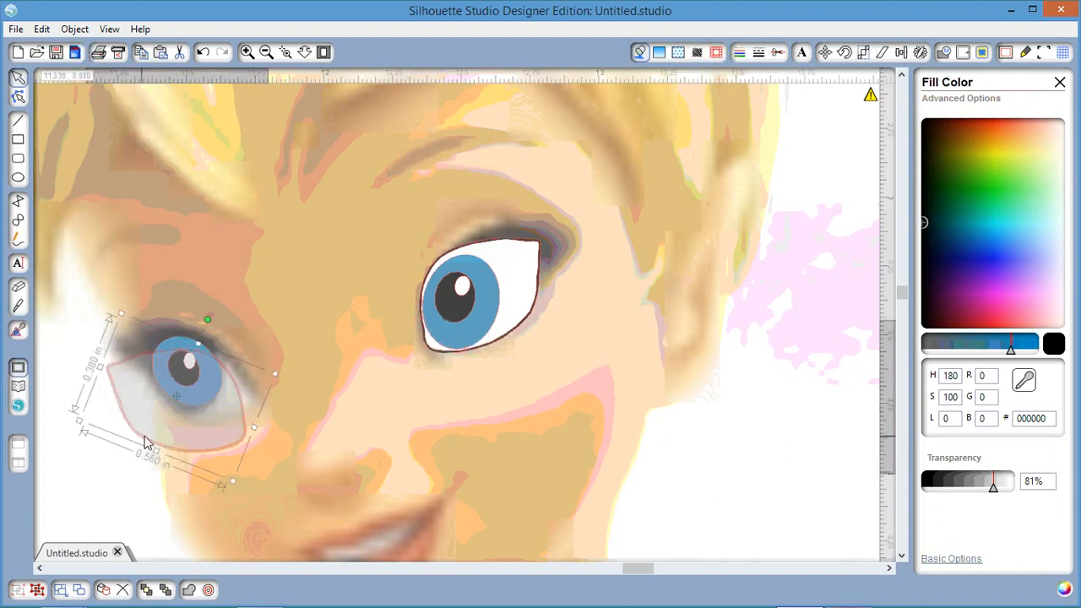
drag(146, 442, 154, 428)
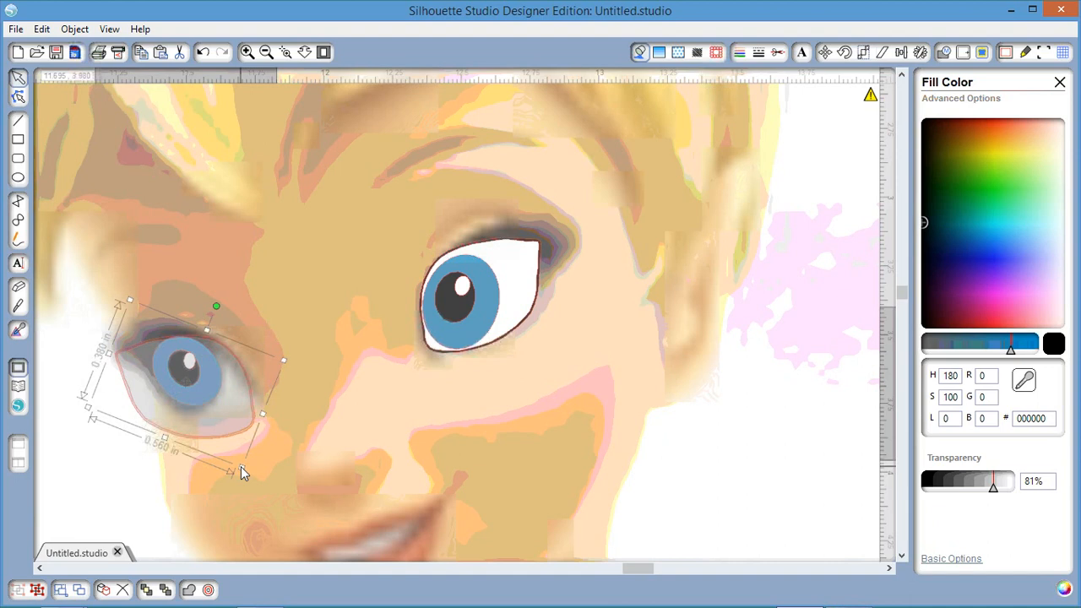
Shrink the eye group to about 0.48 in wide, reposition it over the eye and turn it slightly counter-clockwise
drag(240, 466, 204, 417)
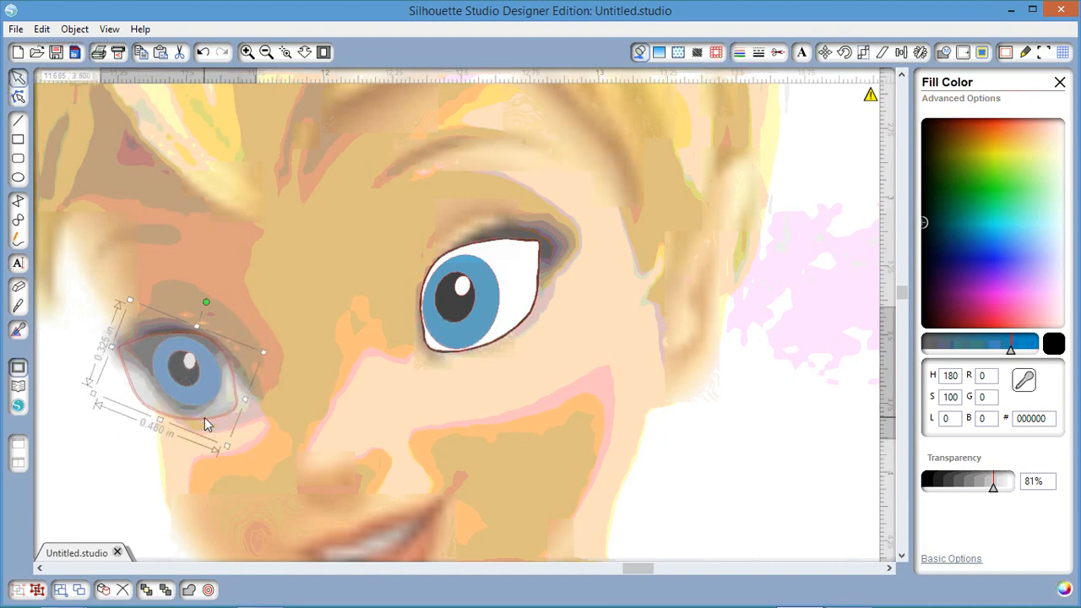
drag(205, 417, 221, 417)
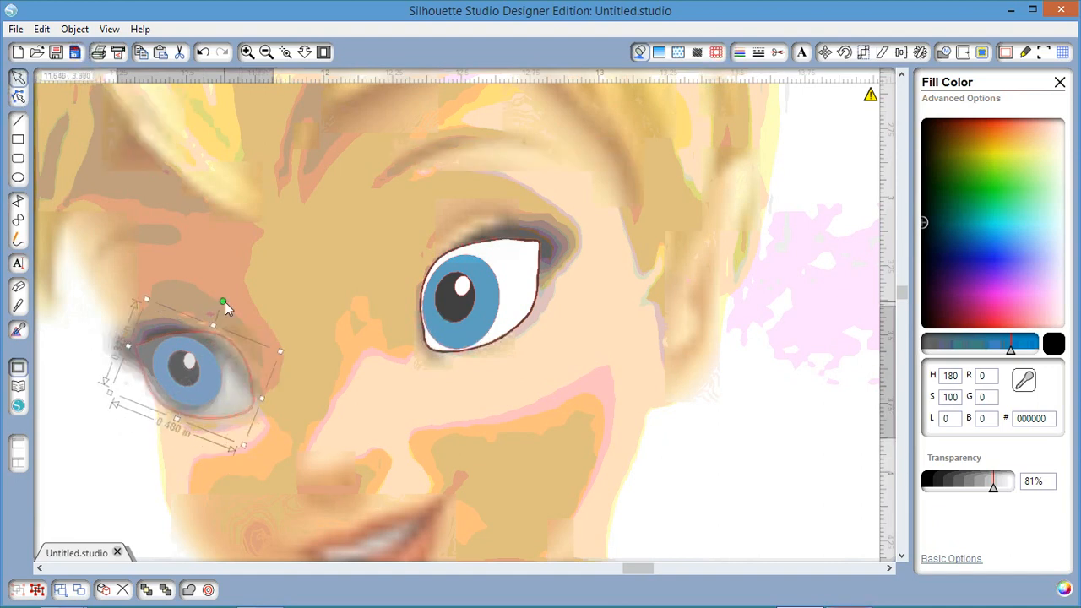
drag(225, 301, 218, 299)
drag(167, 373, 165, 378)
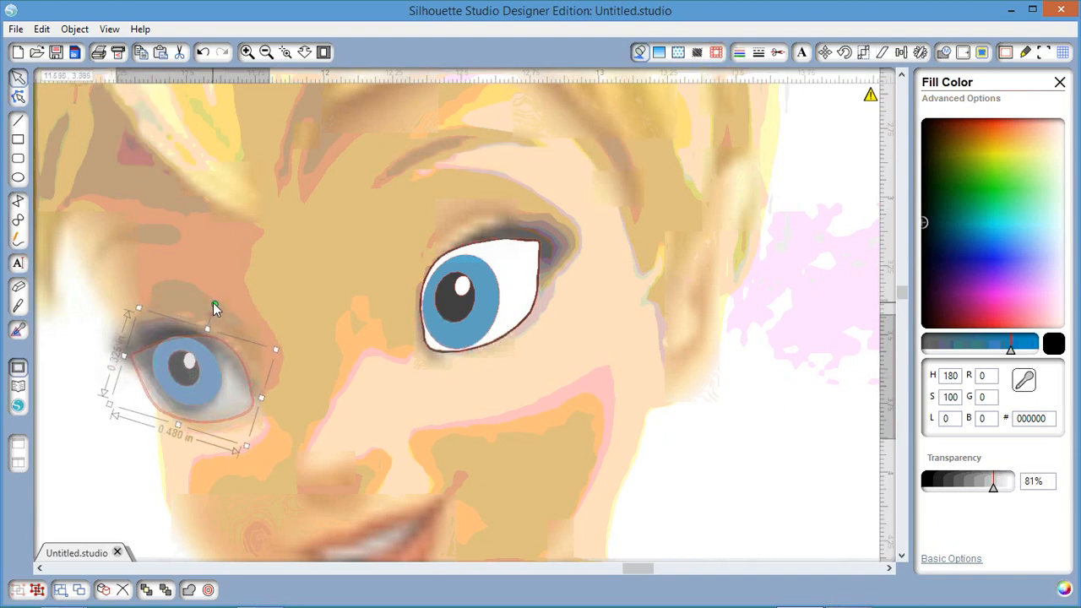
Reduce the eye group's height from its upper edge and tilt it slightly further clockwise
mouse_move(207, 329)
mouse_down()
mouse_move(204, 339)
mouse_move(220, 315)
mouse_up()
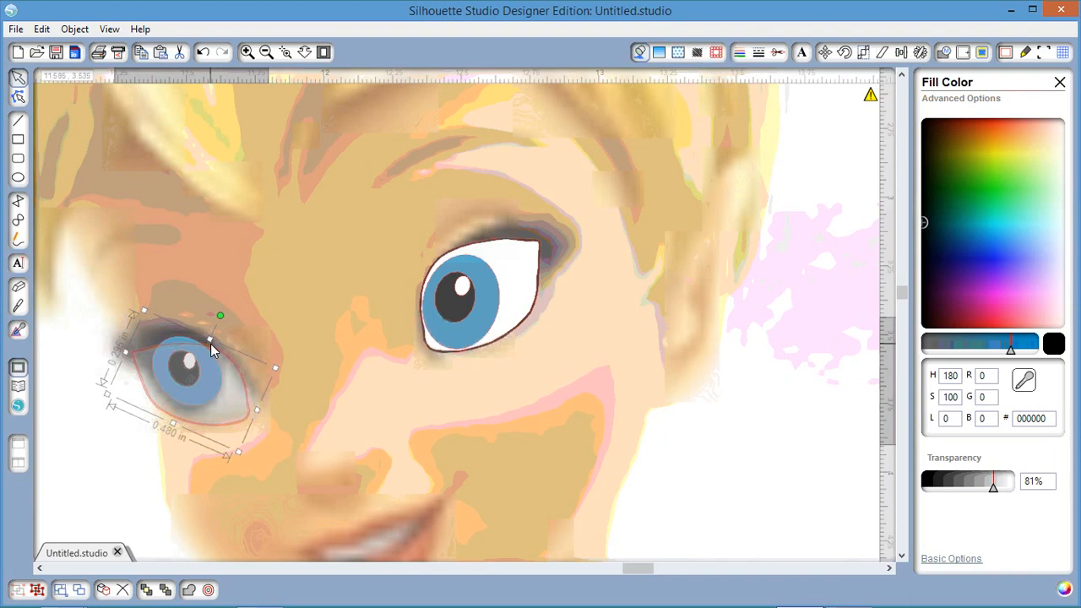
click(213, 342)
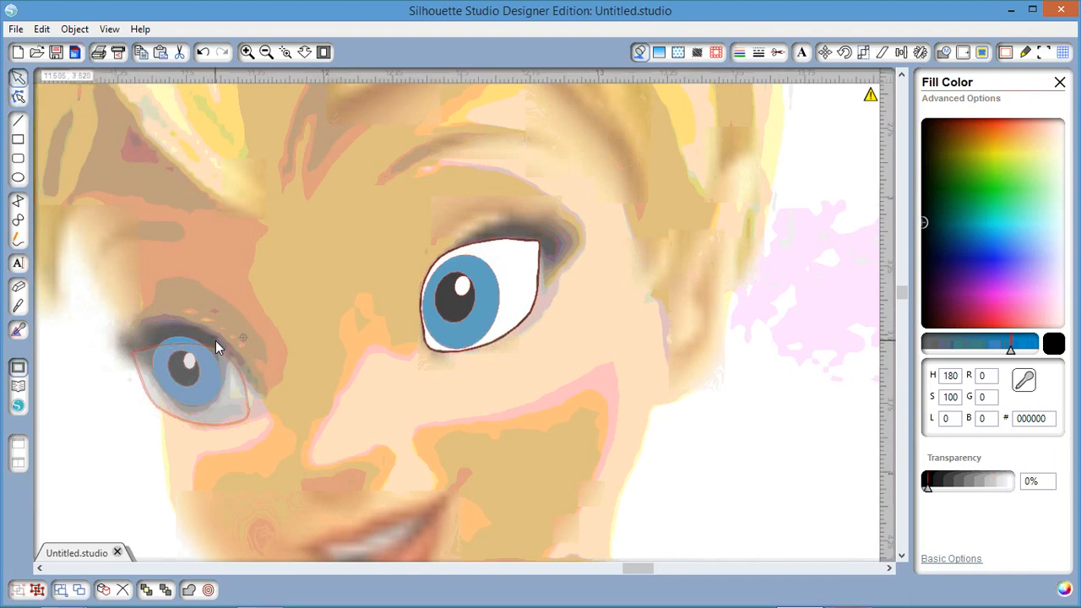
key(ctrl+z)
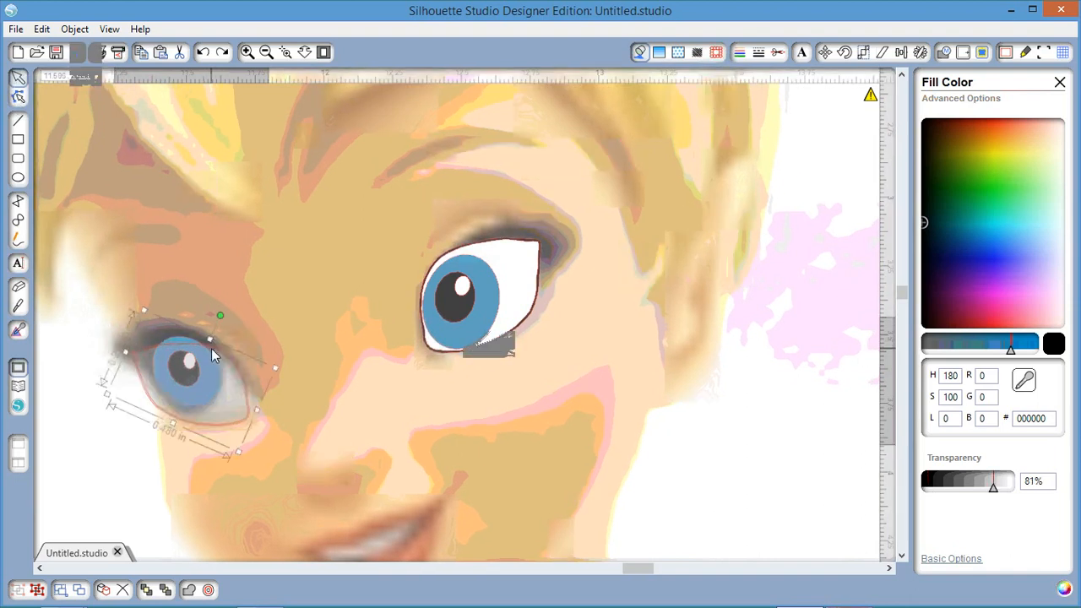
Nudge the semi-transparent eye group over the left-hand eye and shear it horizontally to follow the eye's slant
drag(211, 348, 215, 342)
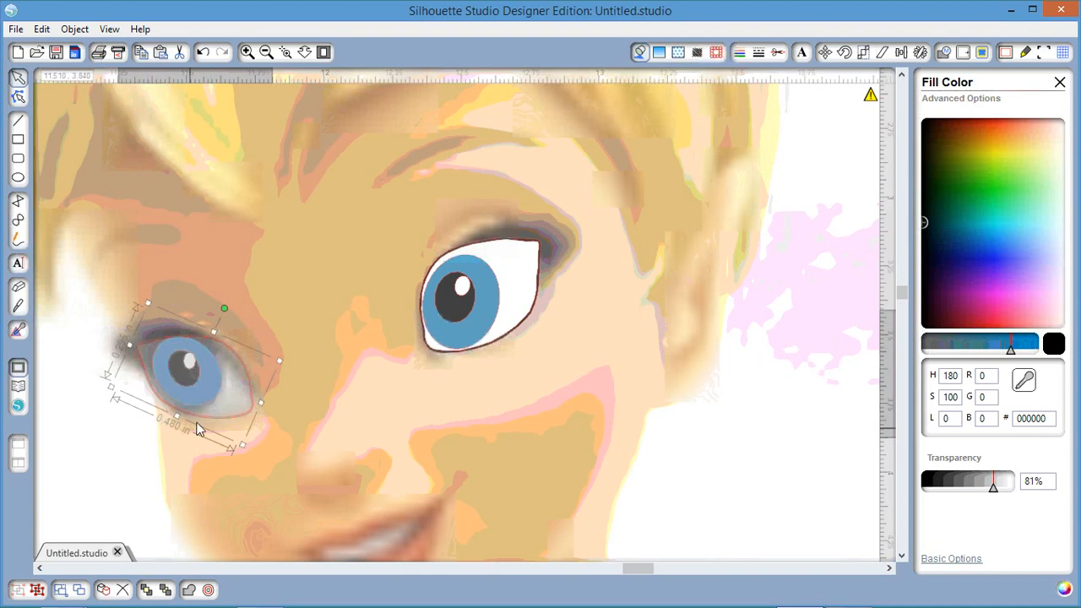
drag(201, 412, 208, 411)
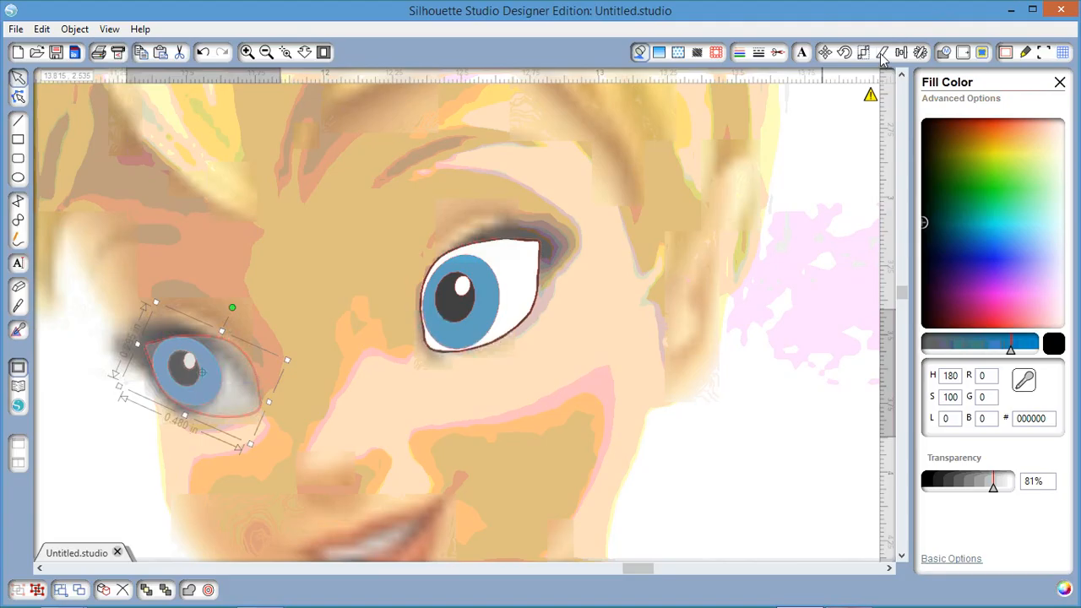
click(881, 52)
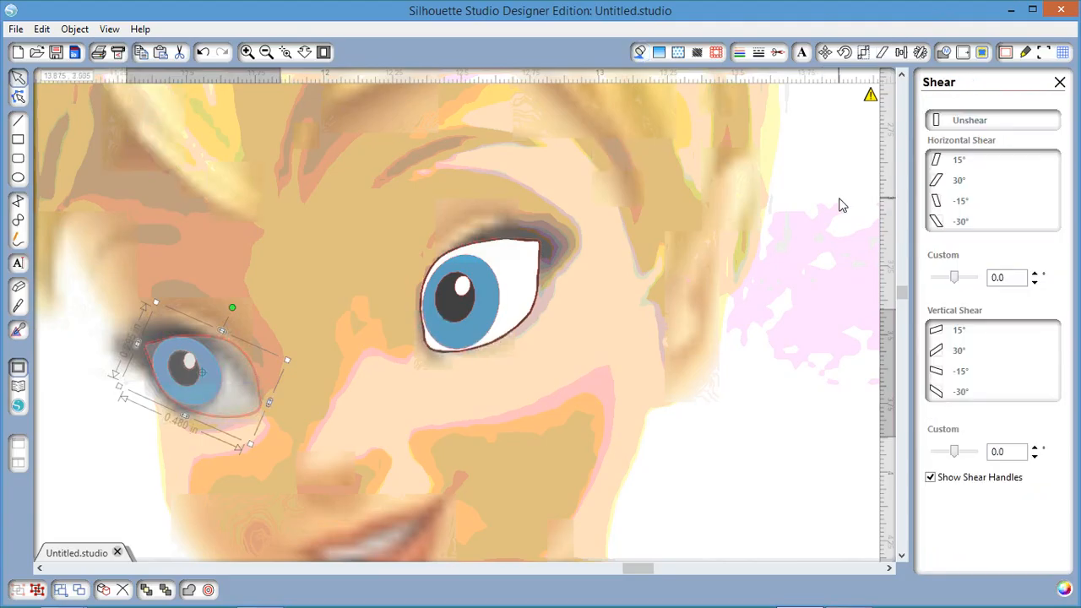
click(935, 224)
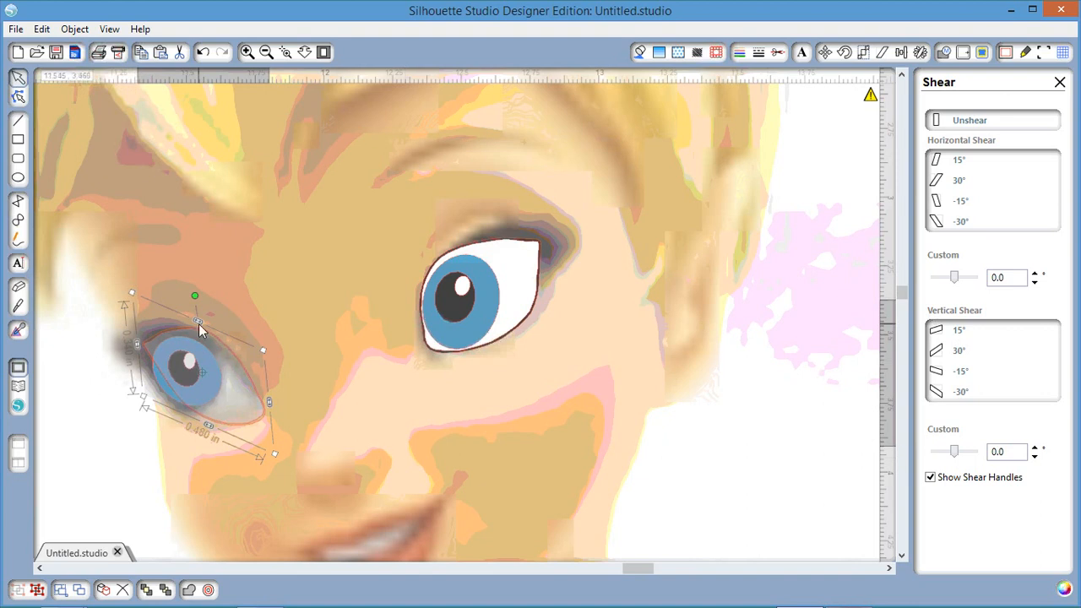
drag(199, 327, 206, 341)
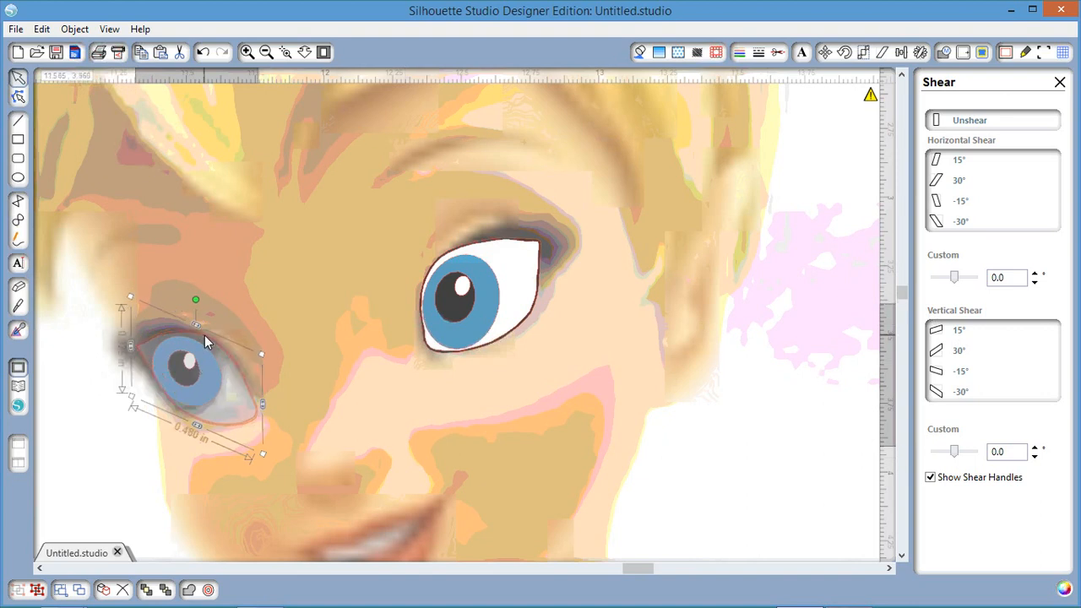
Rotate the eye group slightly counter-clockwise and shrink it to about 0.465 in wide to fit the left-hand eye
drag(195, 299, 184, 300)
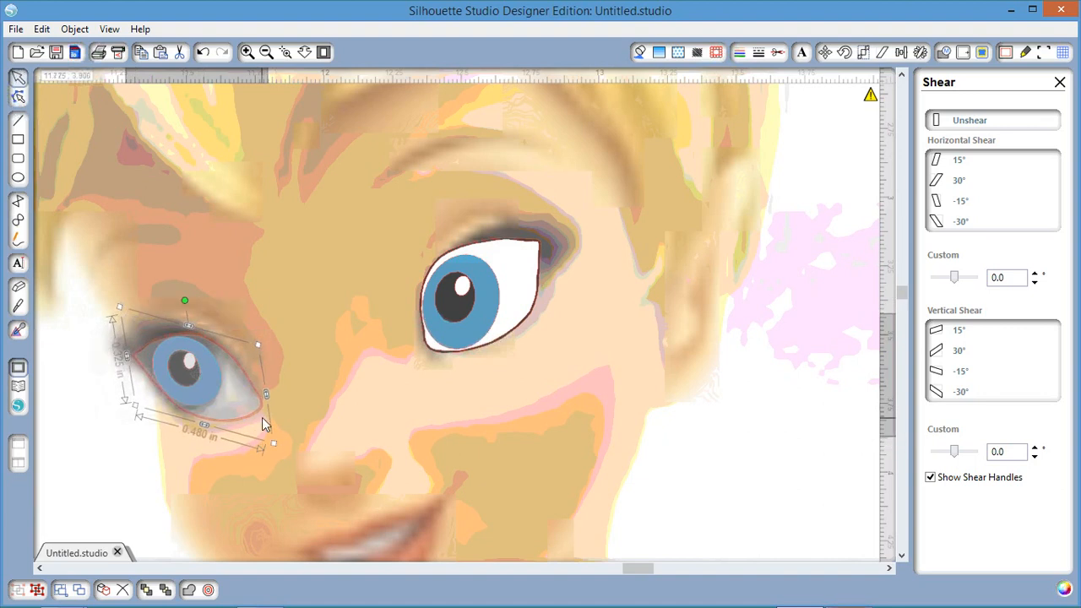
drag(279, 440, 267, 440)
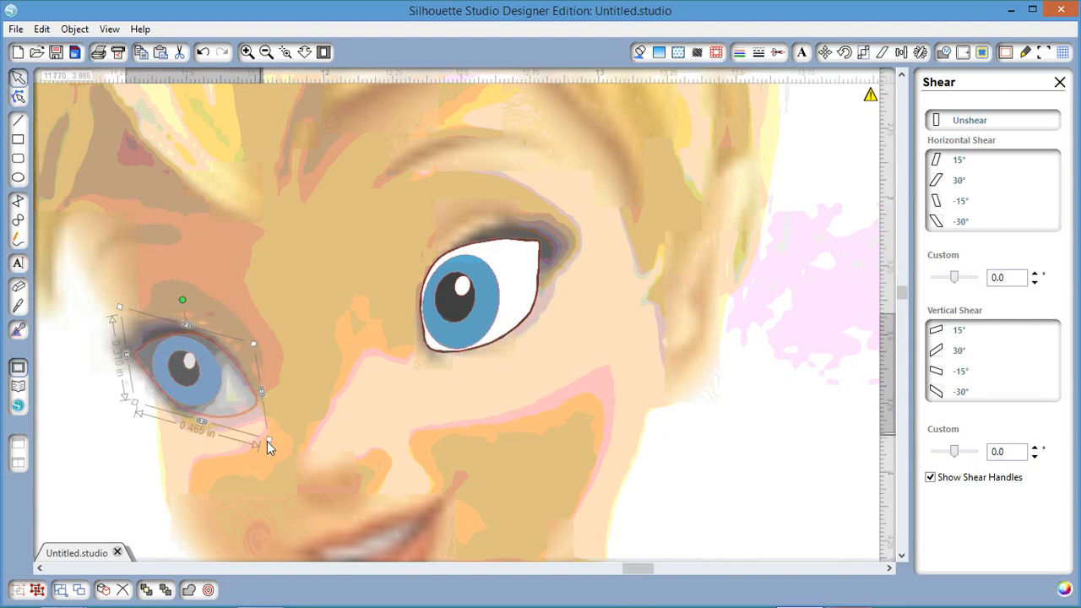
click(179, 368)
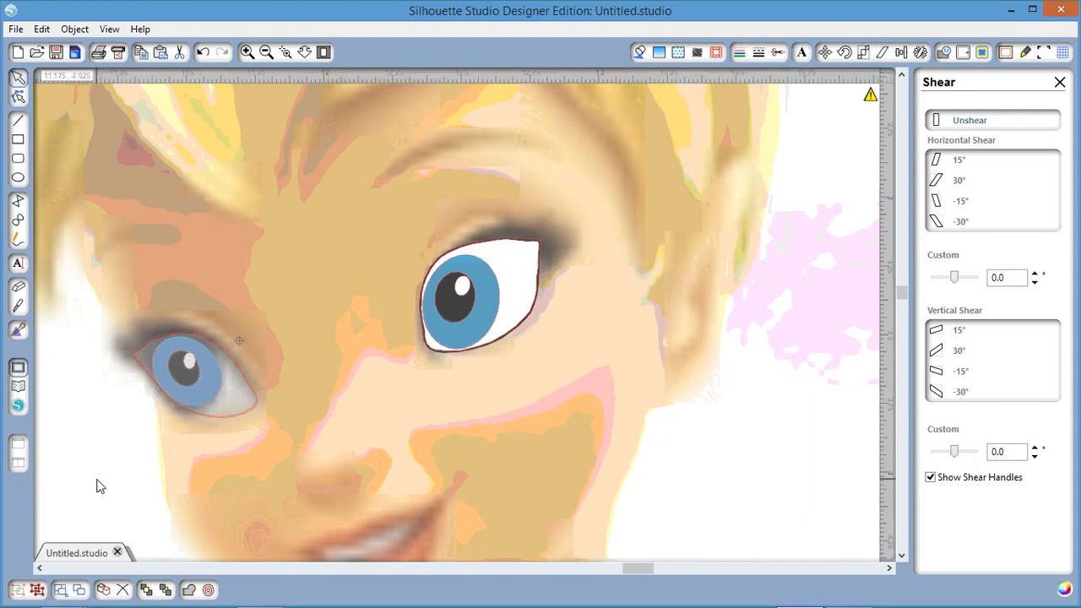
click(195, 373)
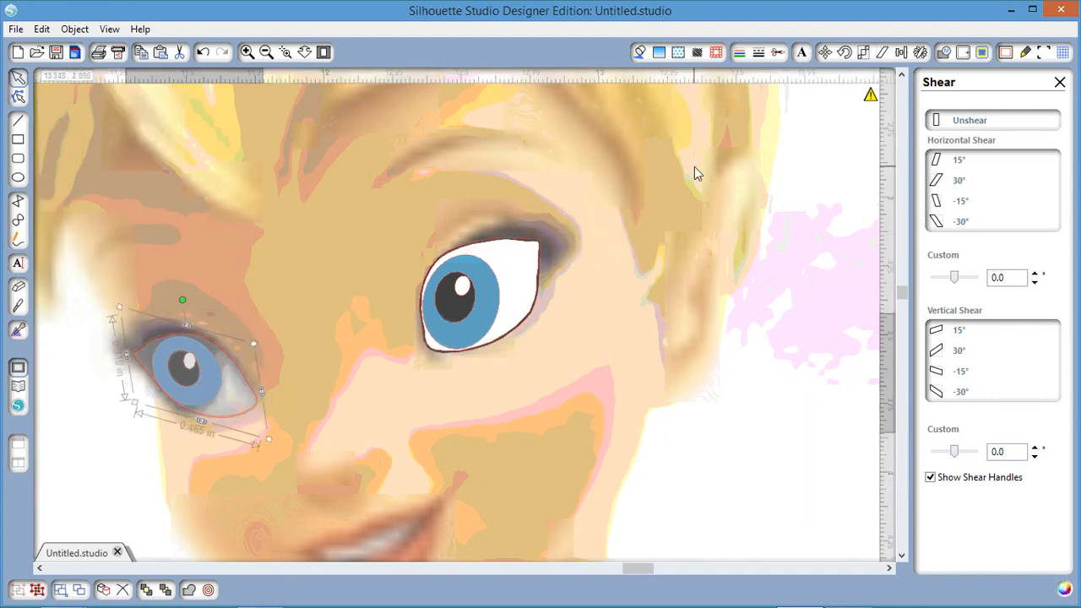
Set the eye group's fill transparency to 0% and send it backward behind the highlight, pupil and blue iris
click(639, 51)
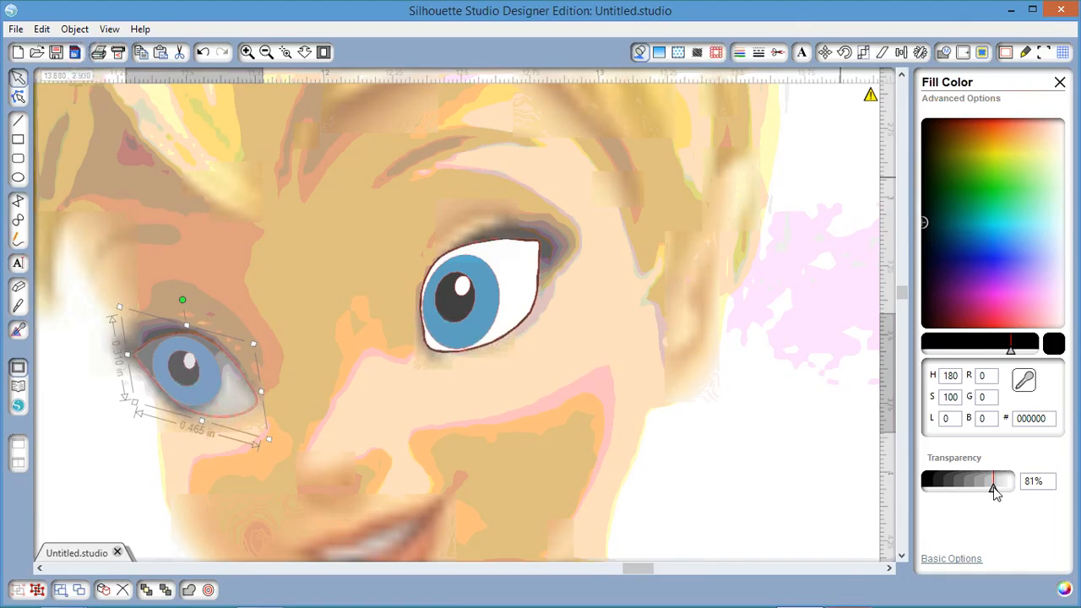
drag(993, 488, 927, 488)
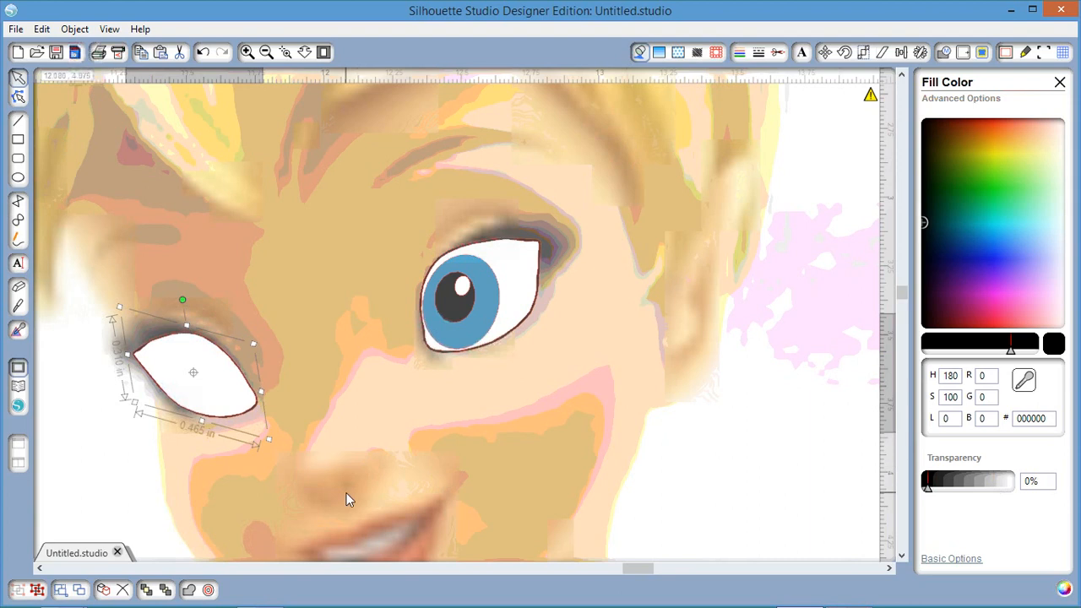
right_click(180, 380)
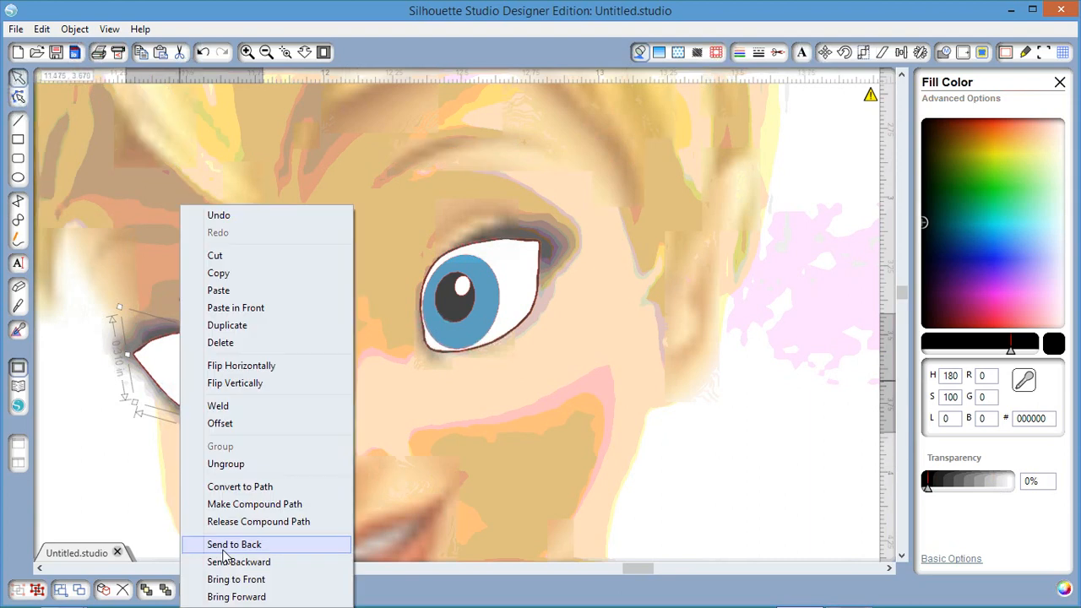
click(224, 548)
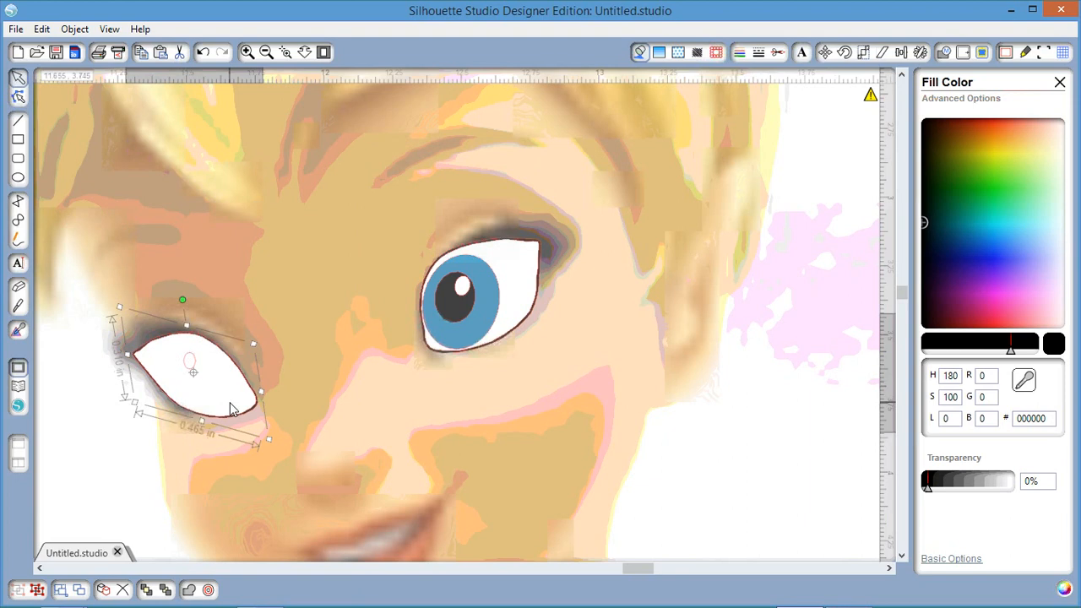
right_click(232, 410)
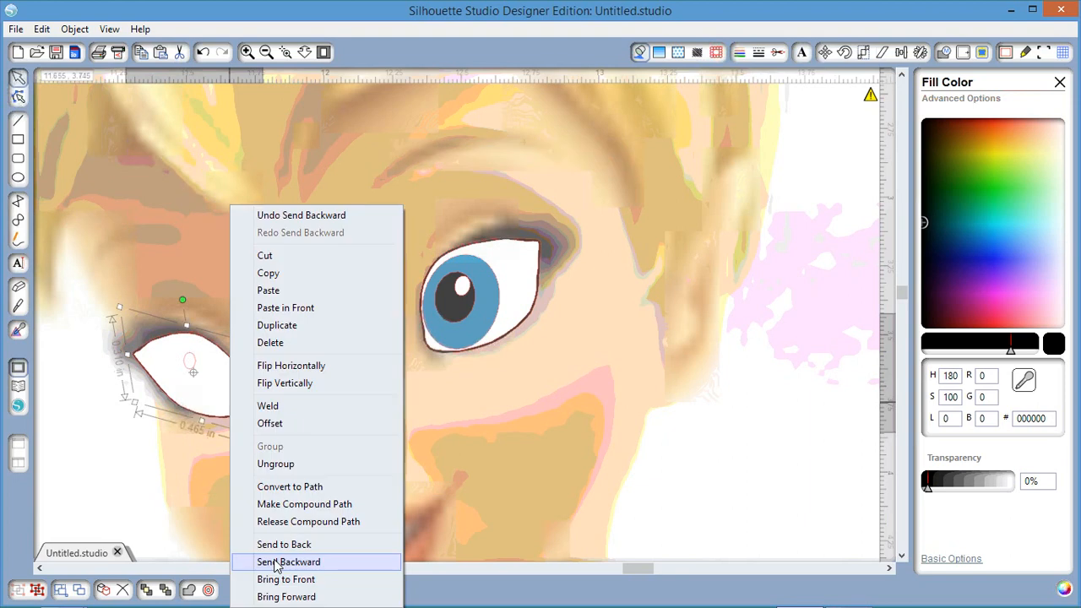
click(276, 562)
right_click(215, 550)
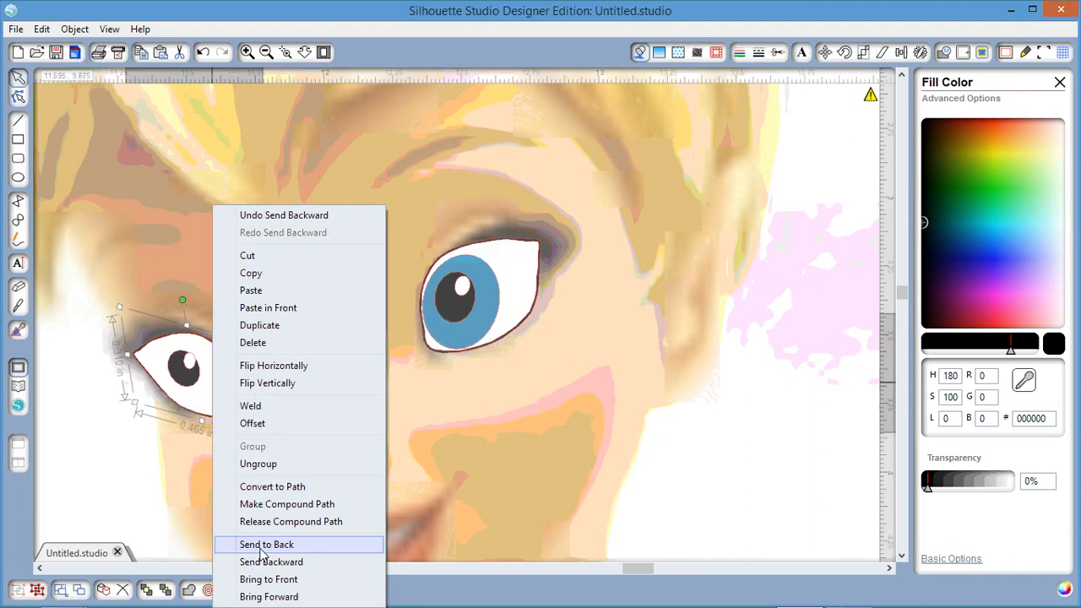
click(260, 548)
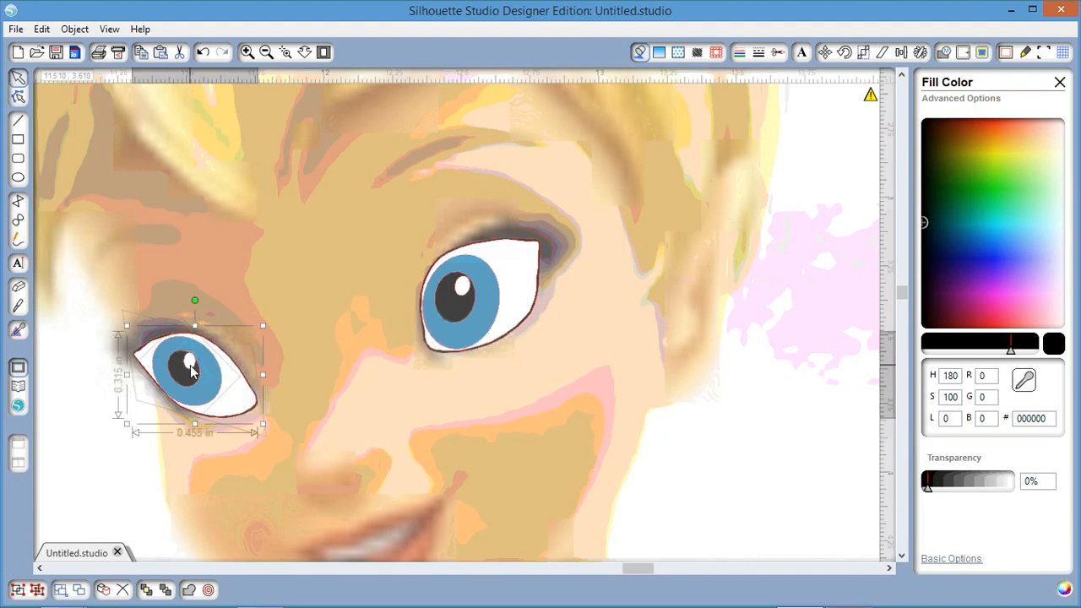
Group all the shapes of the left-hand eye into one object
right_click(192, 372)
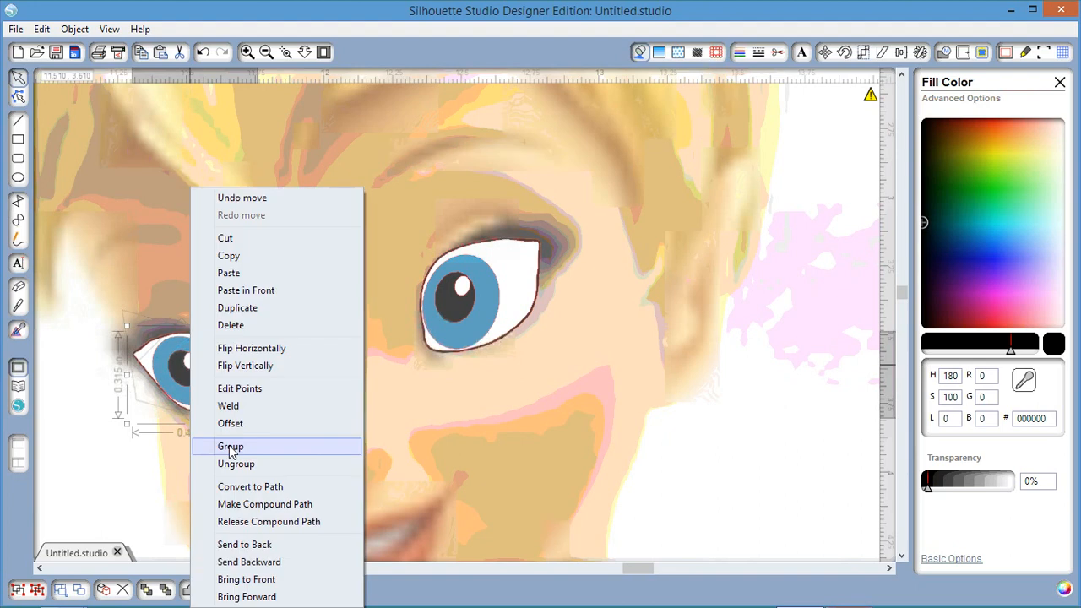
click(230, 447)
click(777, 52)
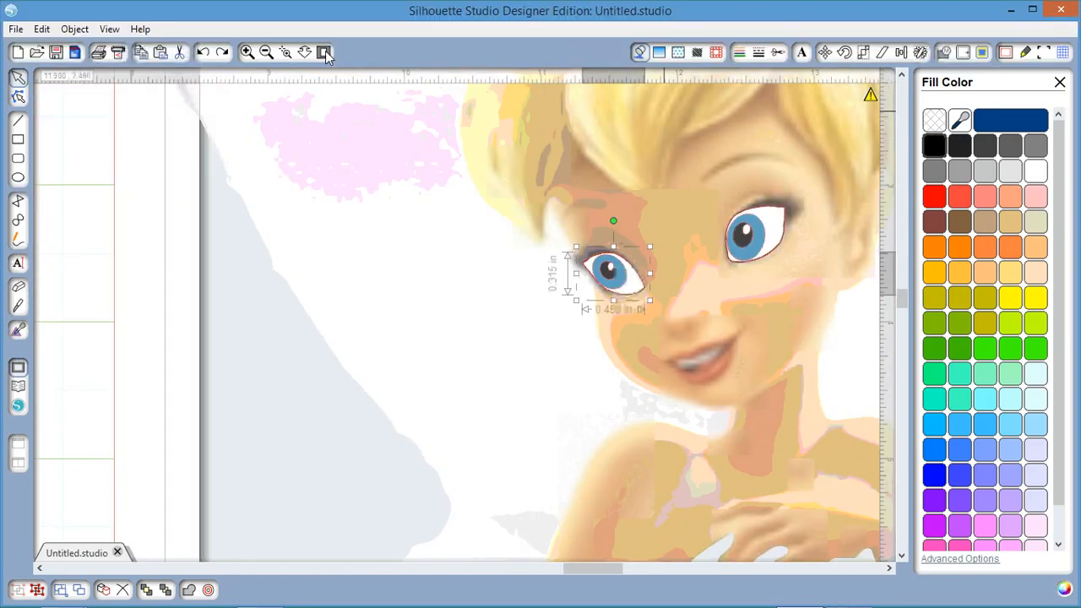
Group both finished eyes with the fairy's upper body and wings
click(324, 52)
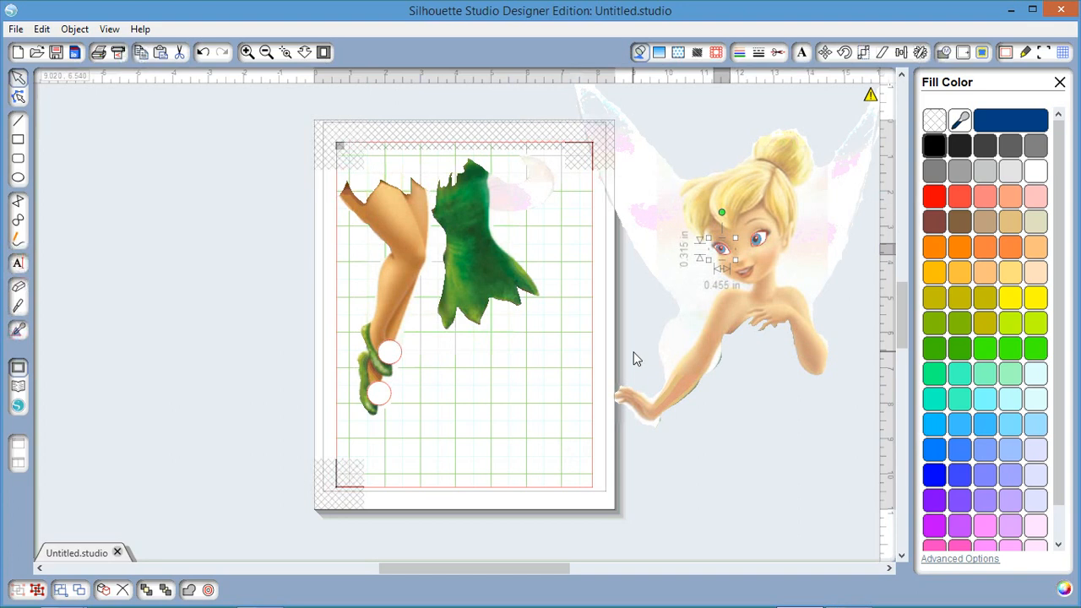
right_click(758, 319)
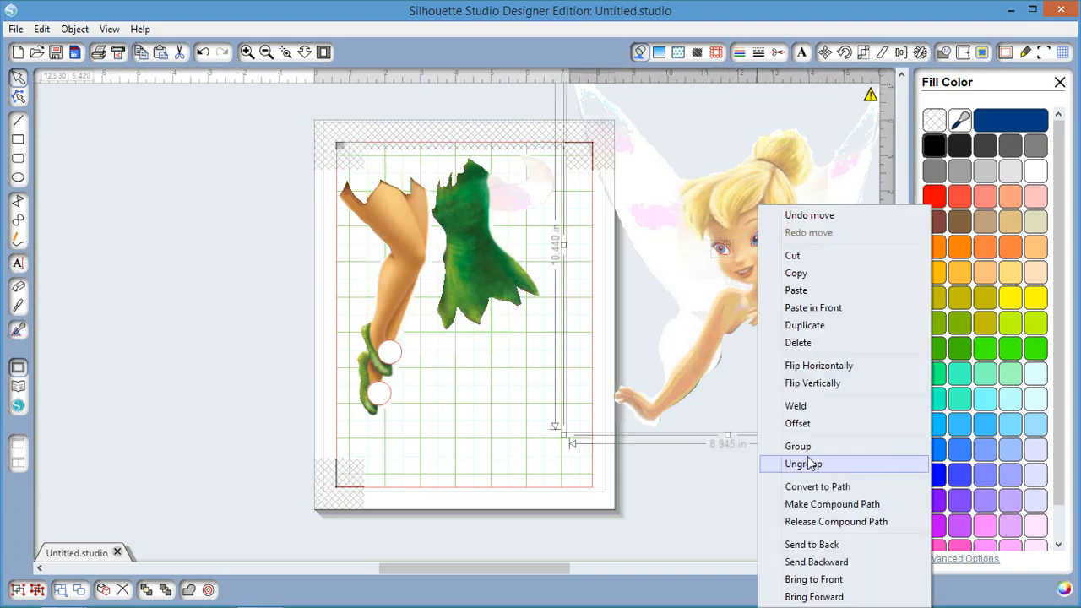
click(808, 446)
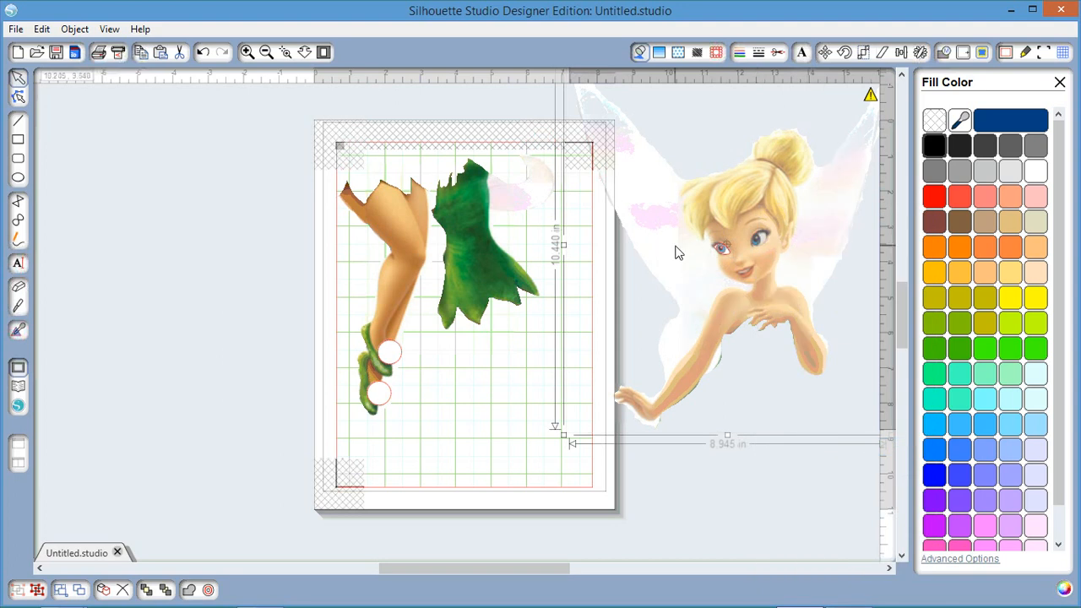
Apply the Cut Edge style to the fairy's upper body, the green dress and the legs
click(778, 51)
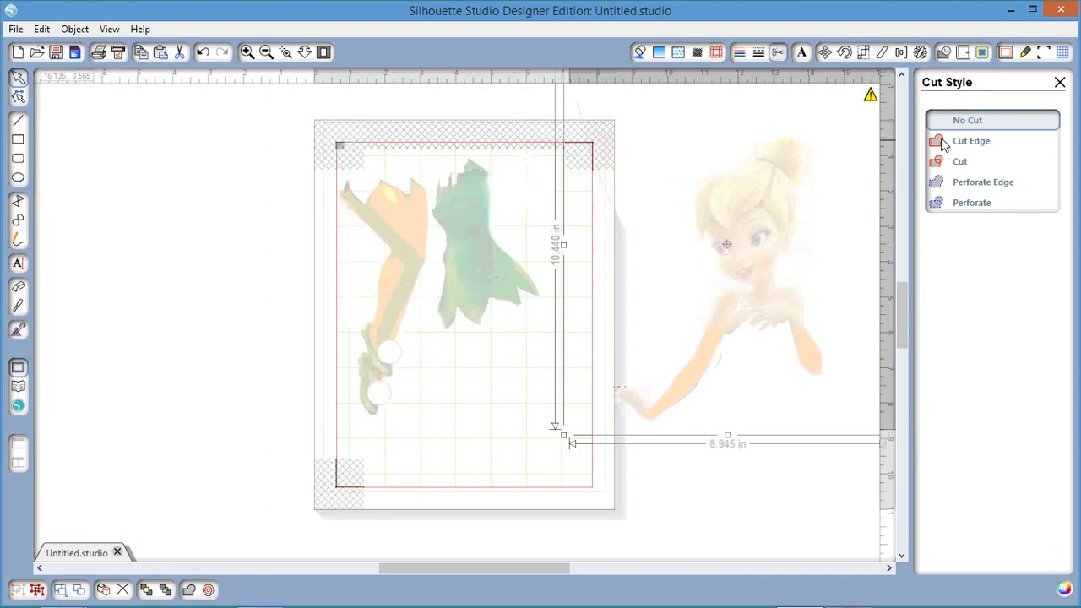
click(944, 142)
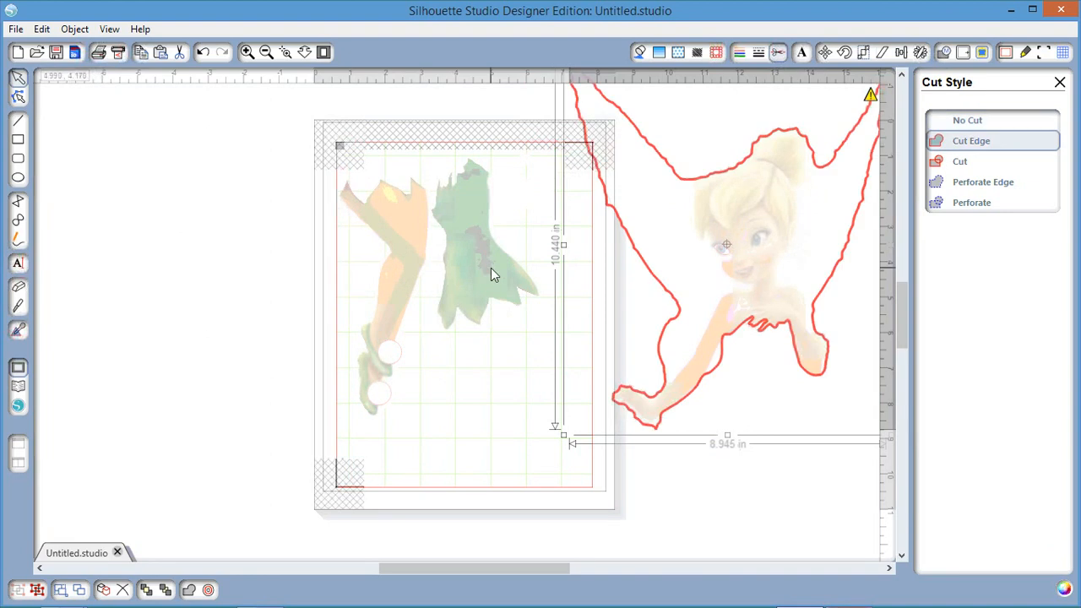
click(491, 268)
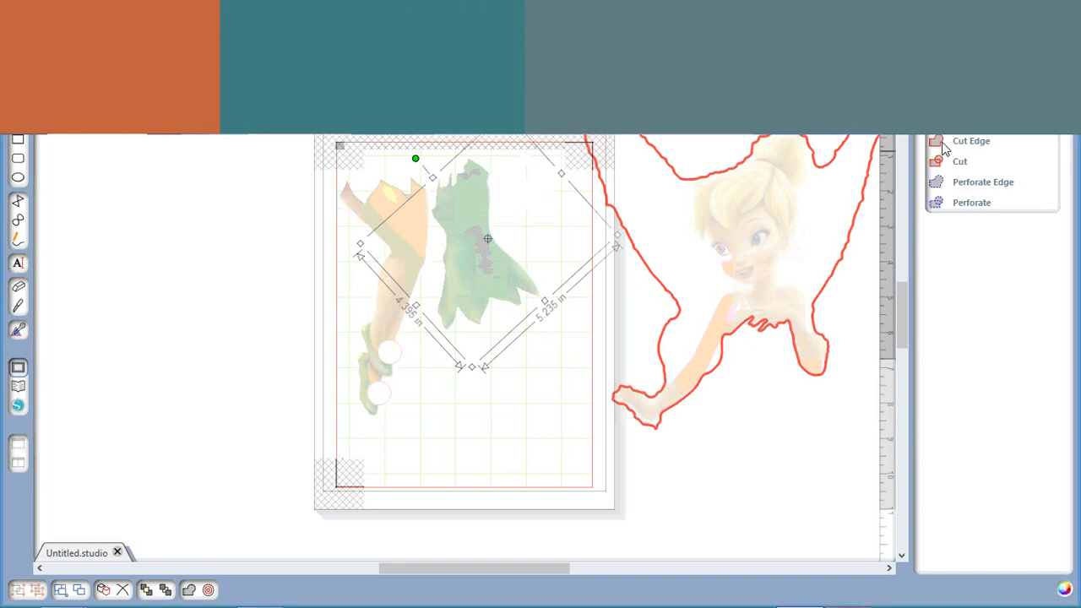
click(937, 144)
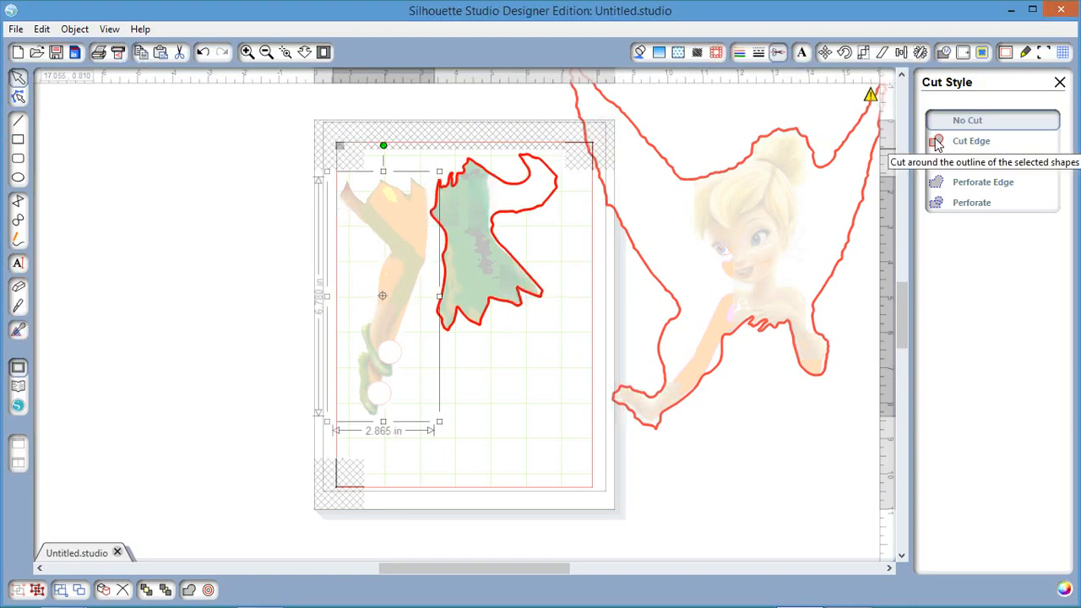
click(938, 143)
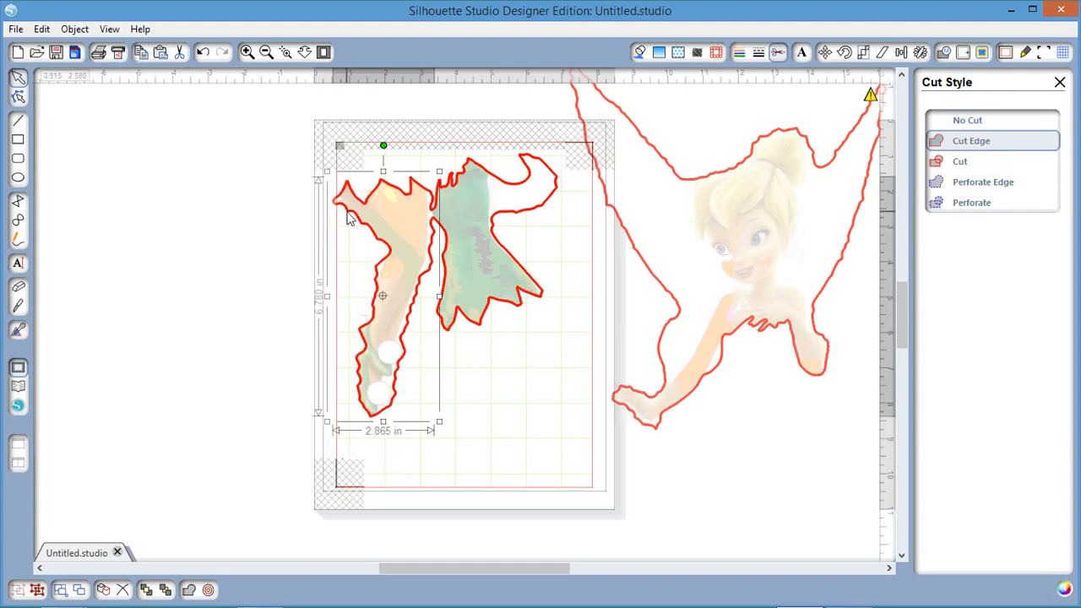
click(19, 99)
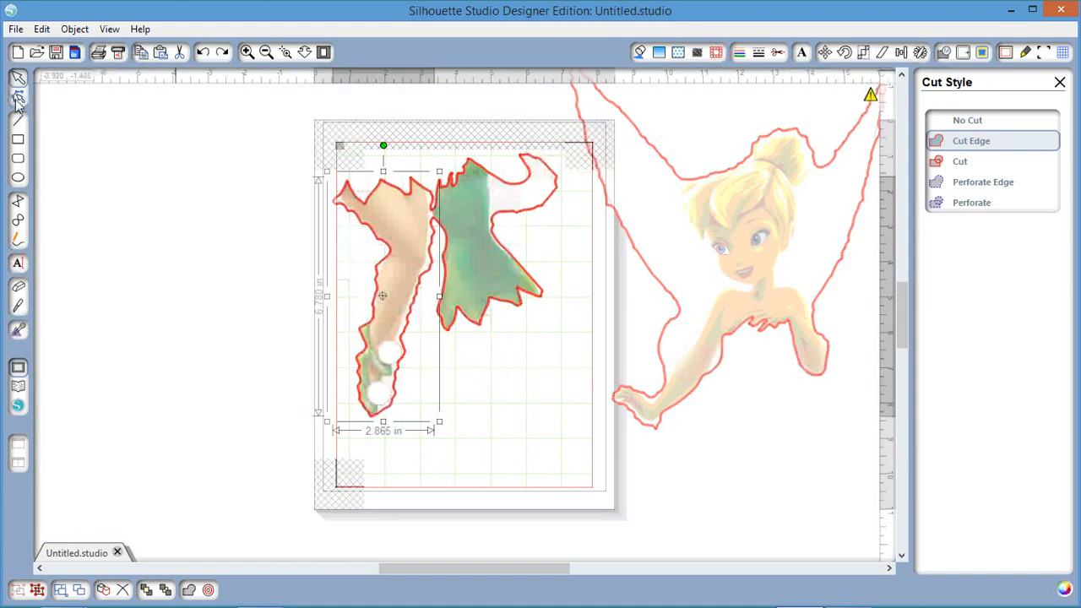
click(16, 100)
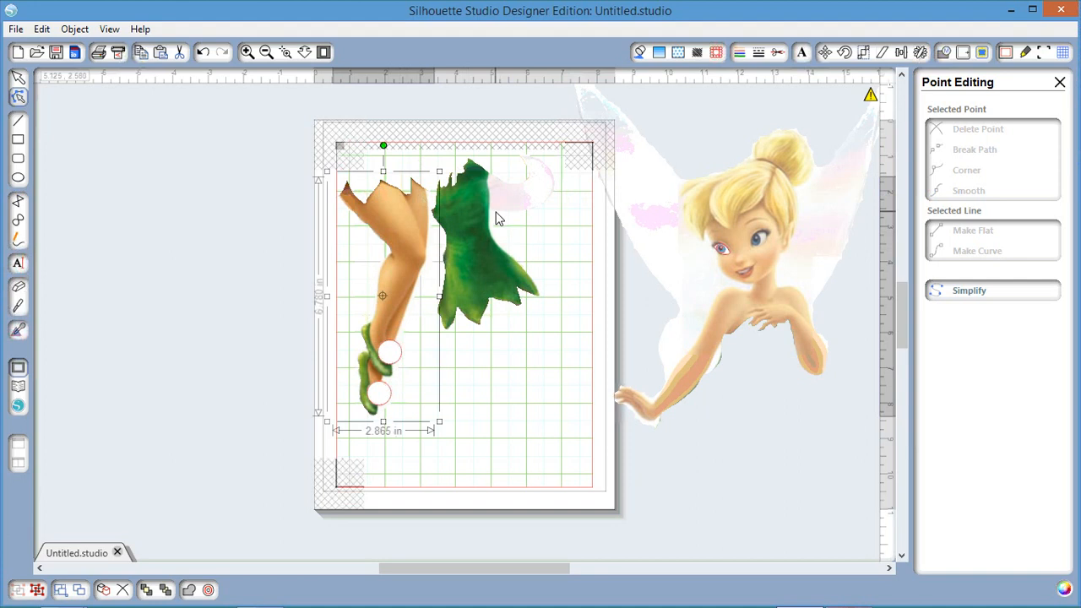
click(723, 298)
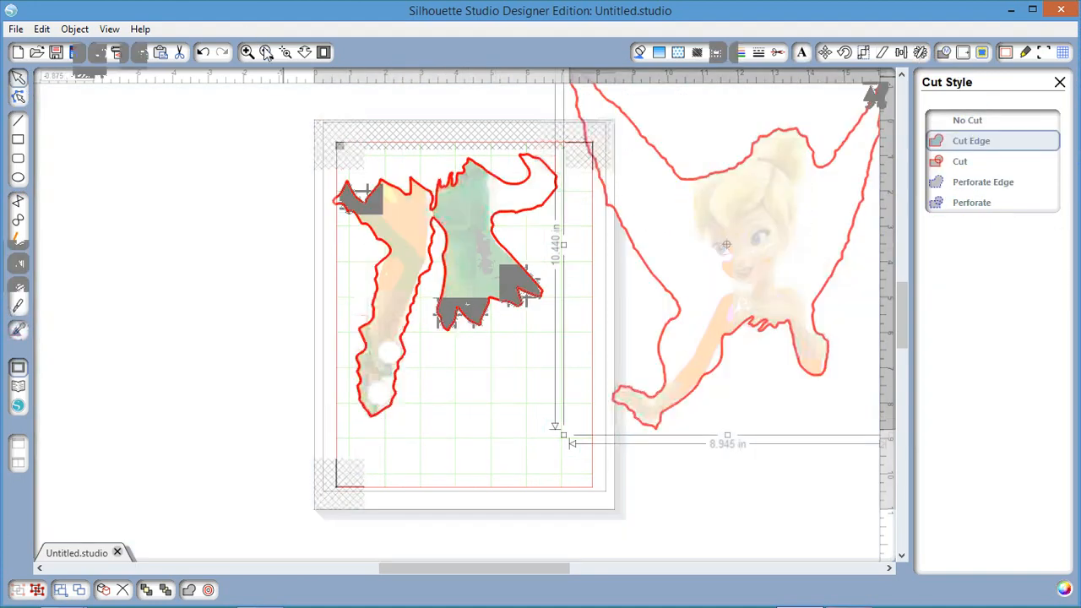
Move the green dress slightly away from the legs on the page
click(266, 51)
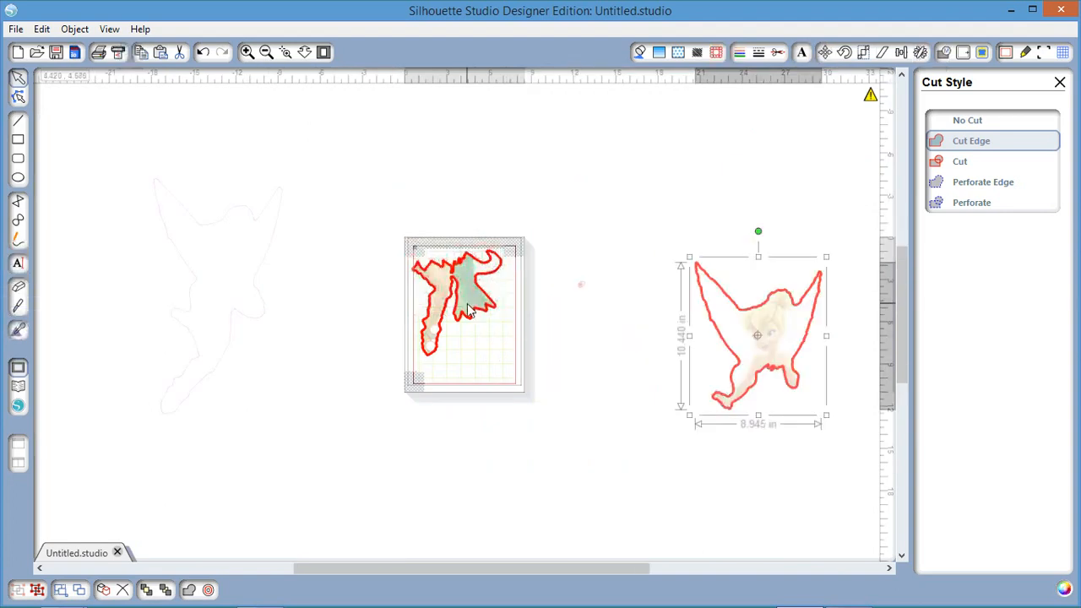
click(469, 309)
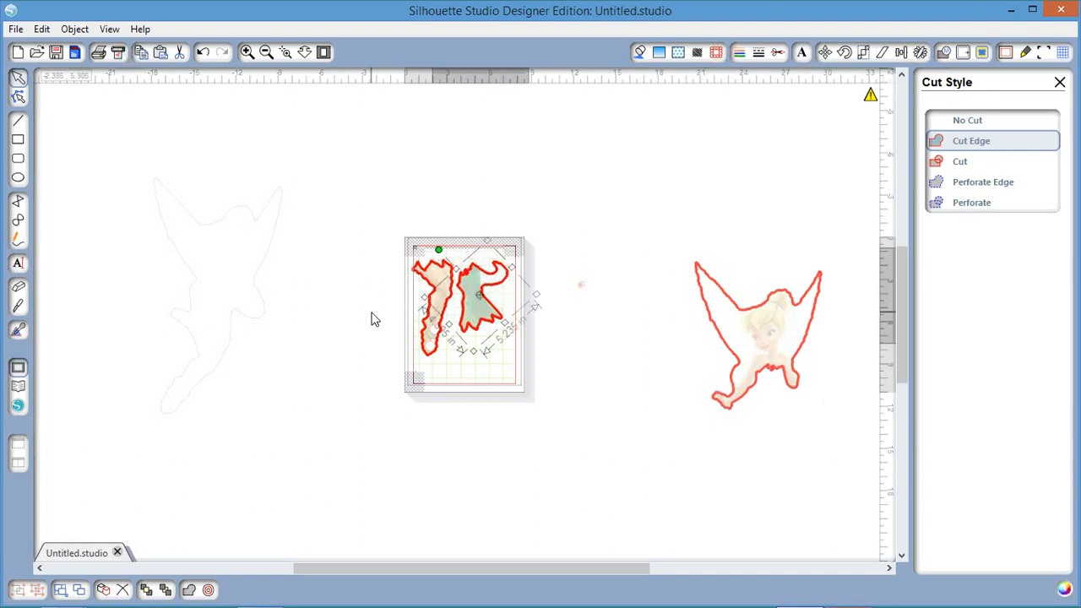
click(375, 320)
Move the legs and dress together off the page and place the fairy's upper body onto it
drag(398, 248, 498, 356)
right_click(441, 304)
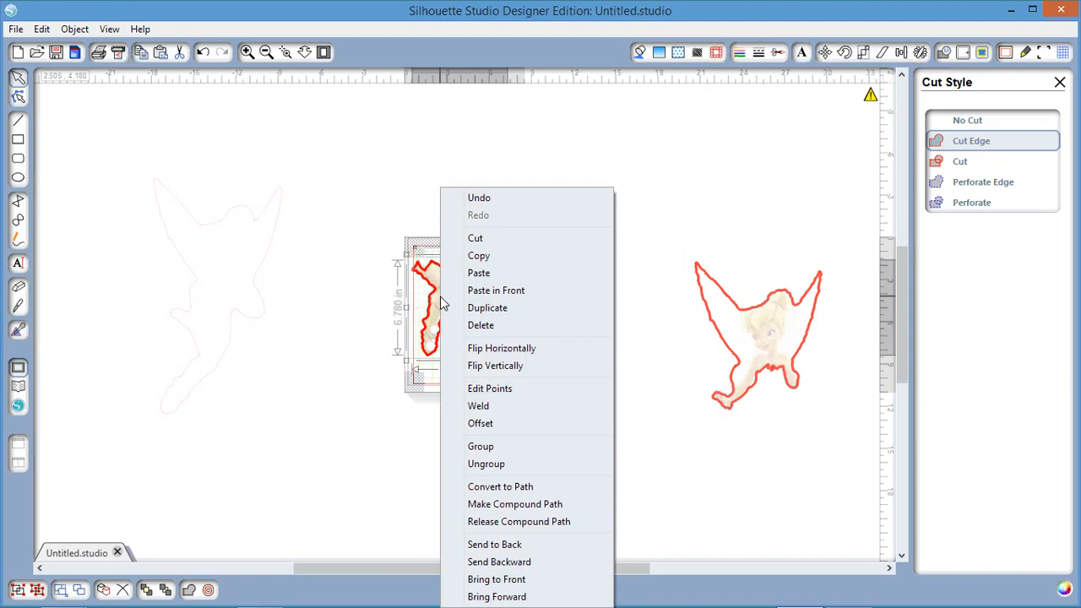
key(Escape)
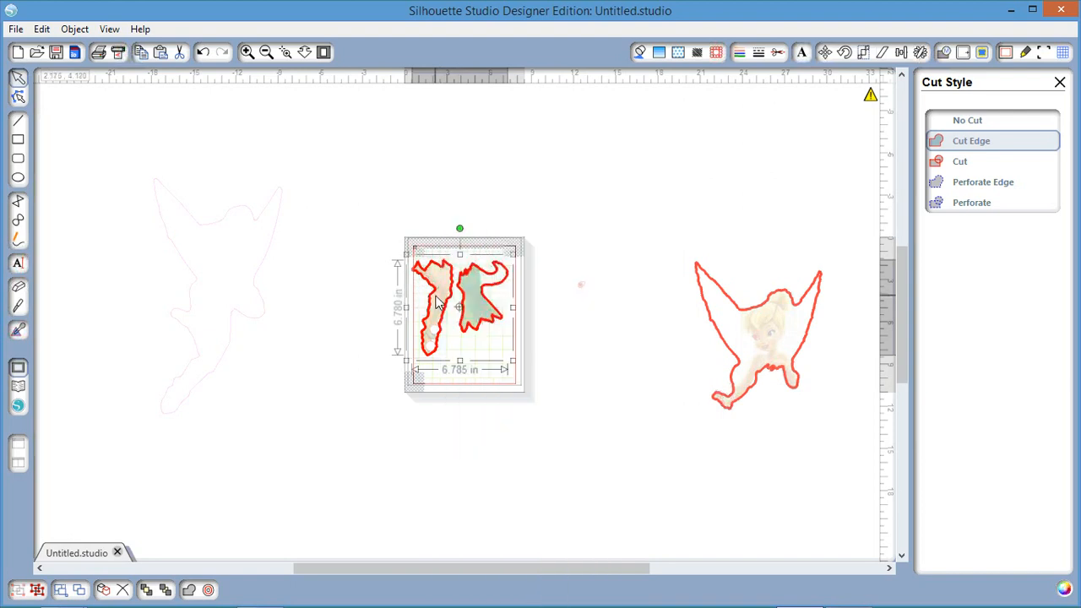
drag(439, 304, 643, 213)
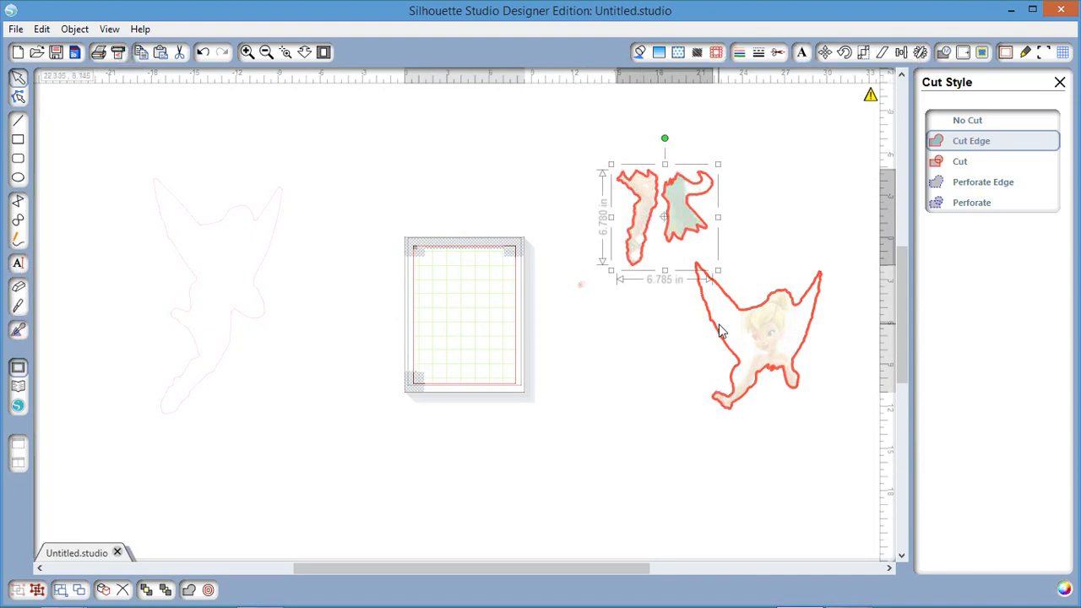
drag(721, 331, 474, 326)
click(530, 331)
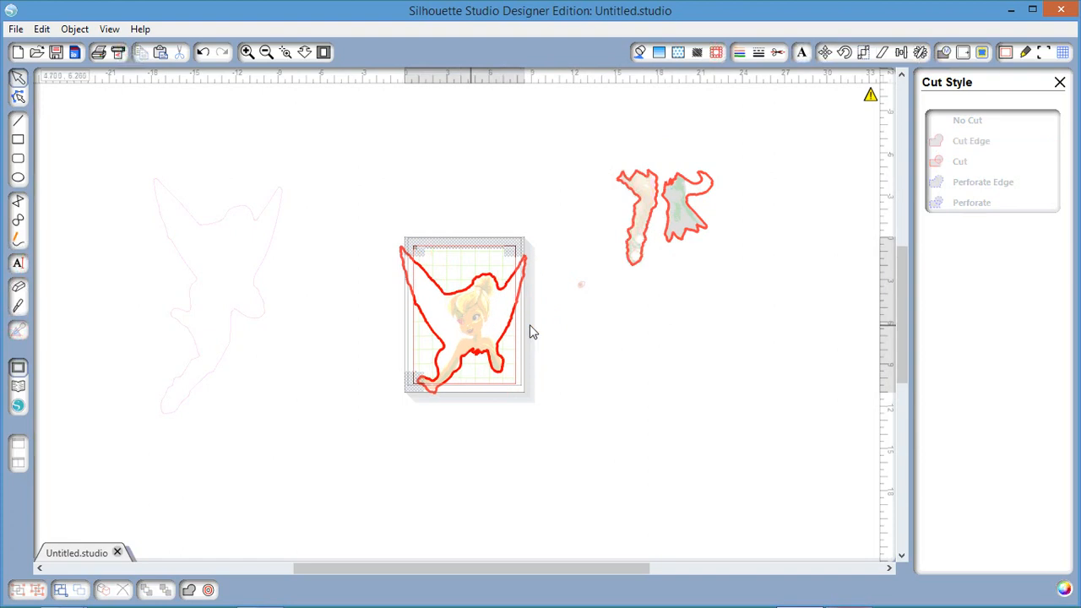
Move the small loose eye piece onto the page and shift the fairy's upper body aside so the piece is exposed
click(582, 291)
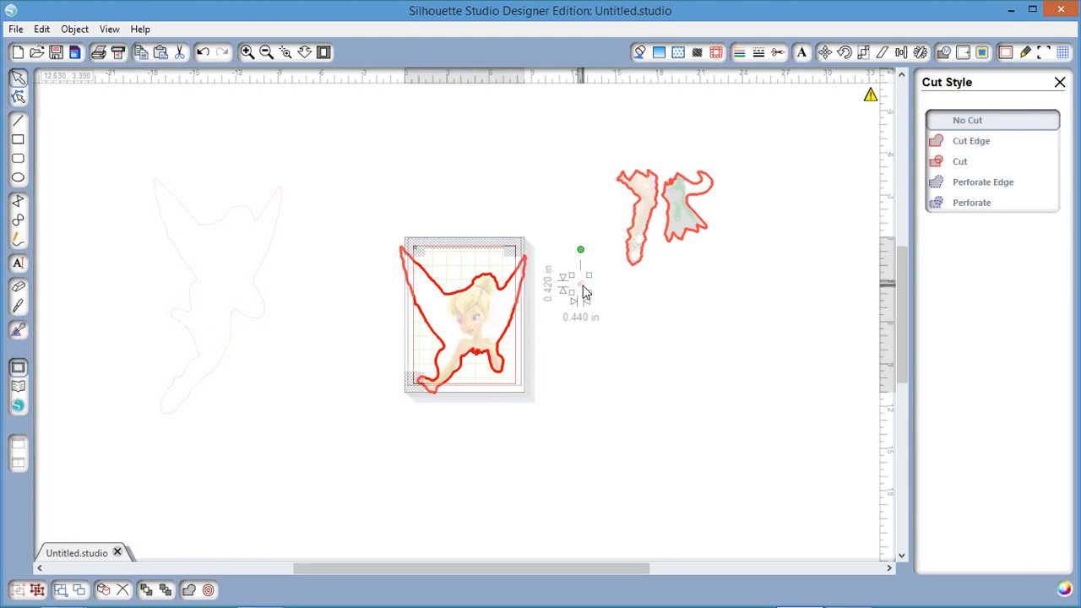
drag(585, 292, 496, 319)
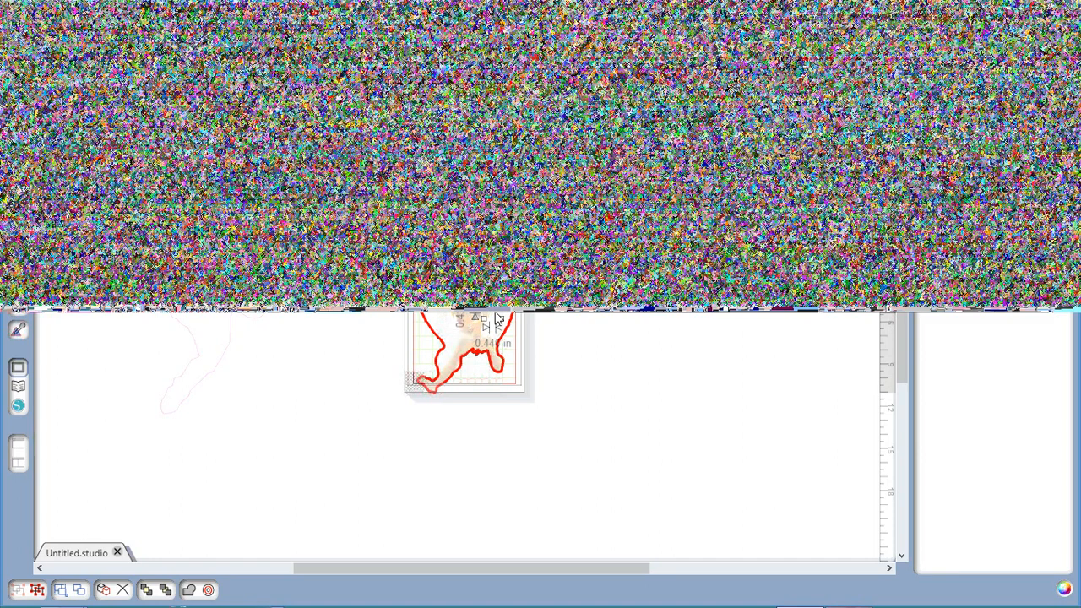
click(509, 314)
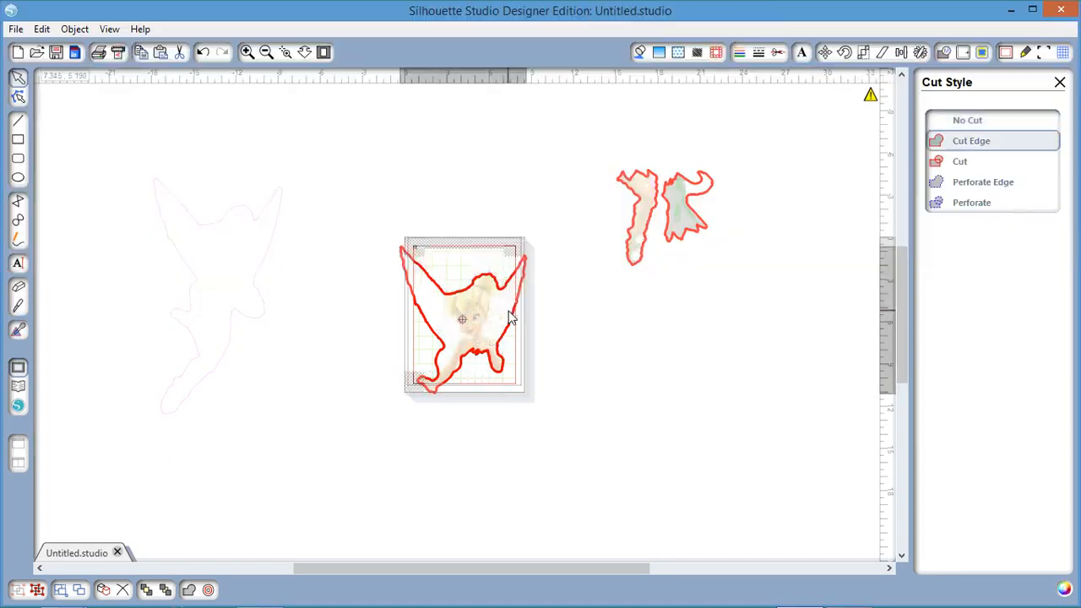
click(330, 52)
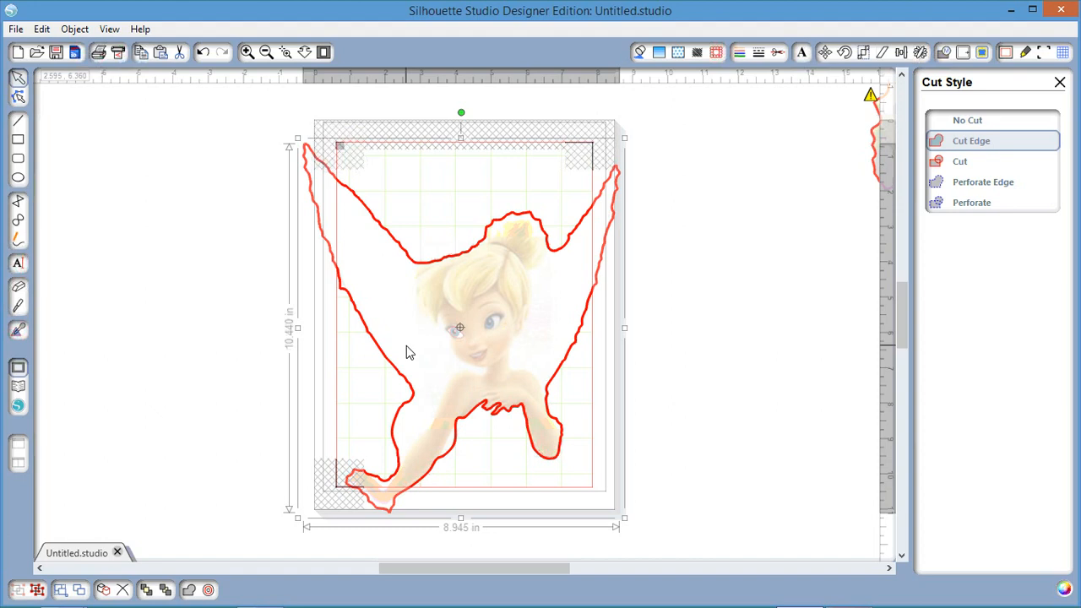
drag(491, 355, 435, 346)
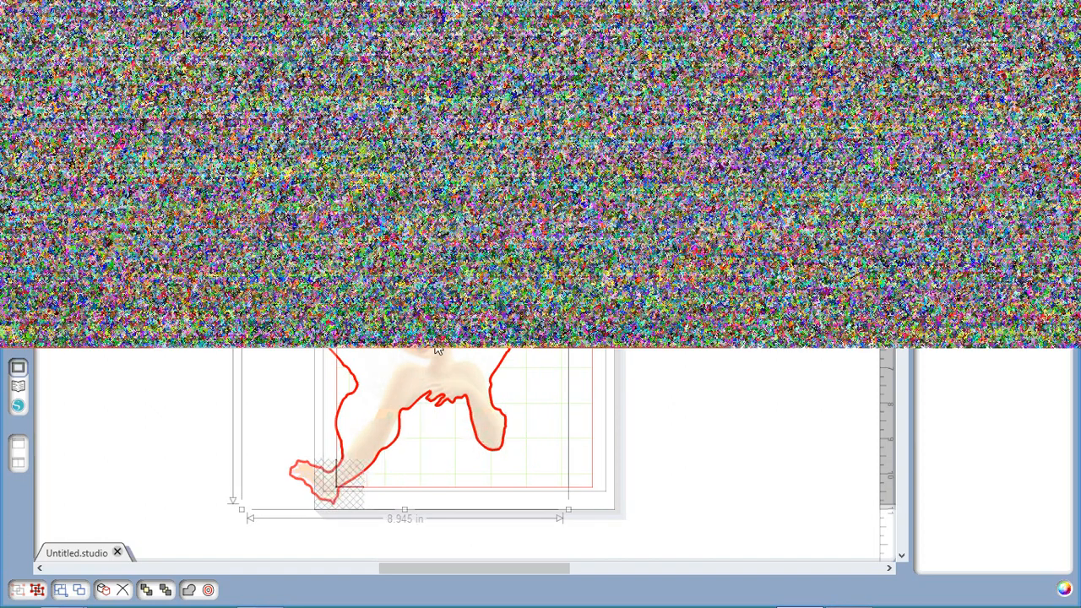
Place the loose eye piece over the matching eye on the fairy's face and shift the upper body back toward the page centre
right_click(577, 205)
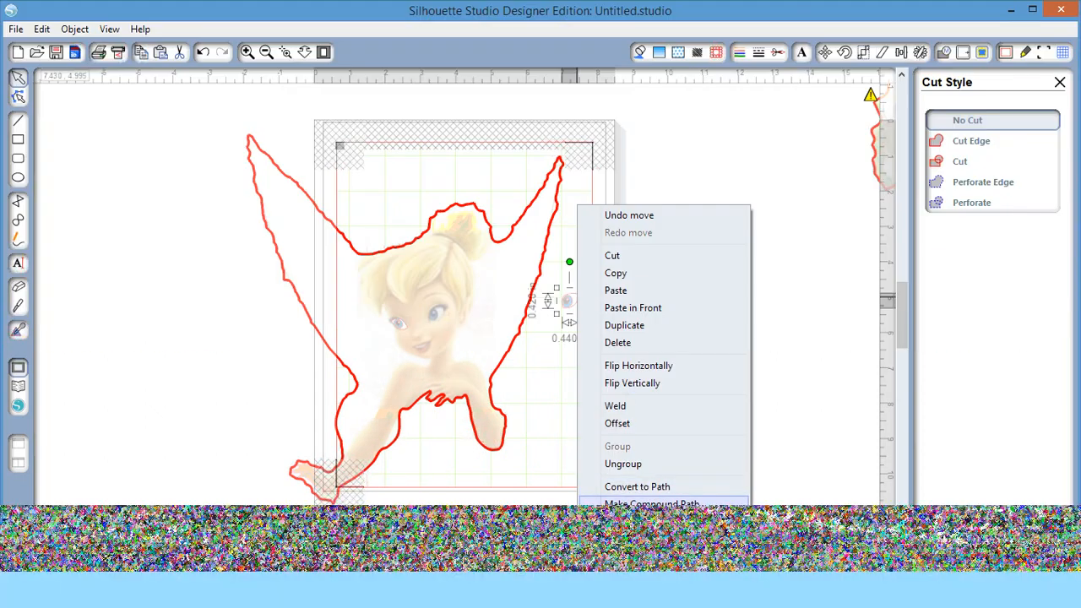
click(651, 504)
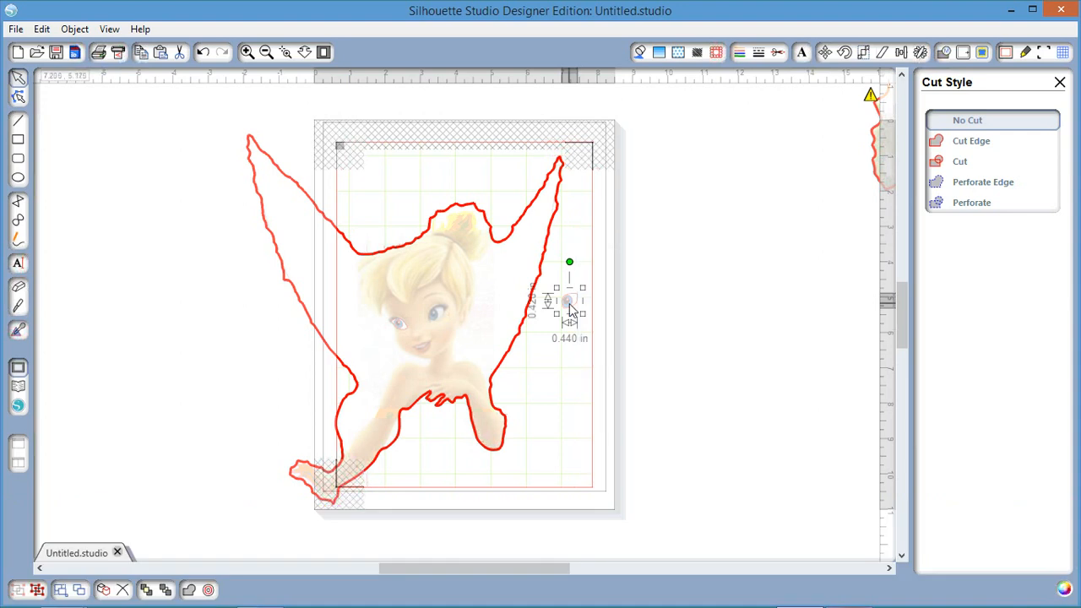
drag(571, 311, 438, 322)
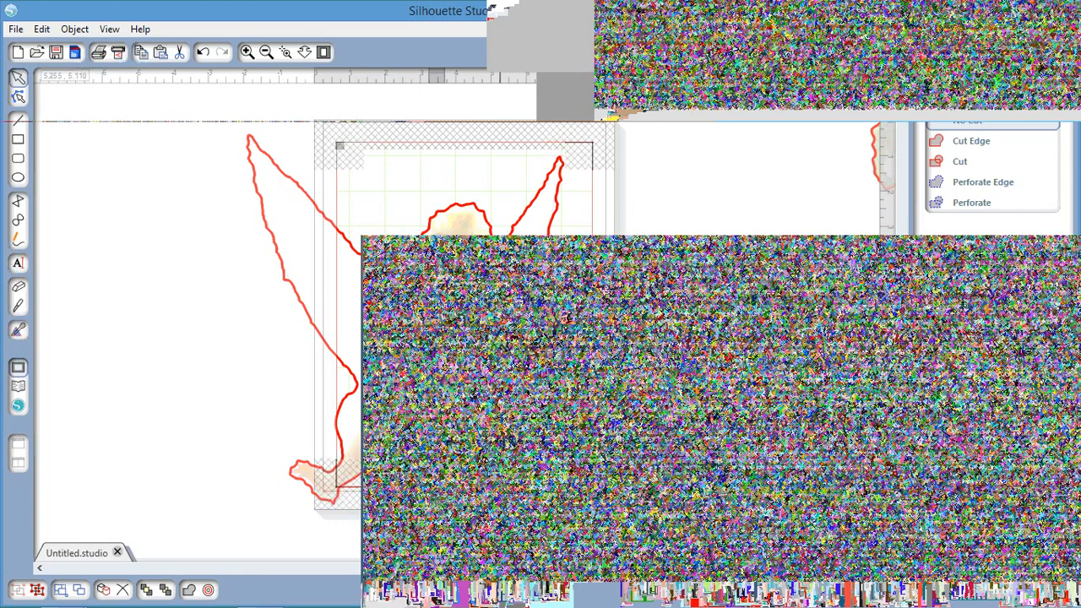
click(536, 449)
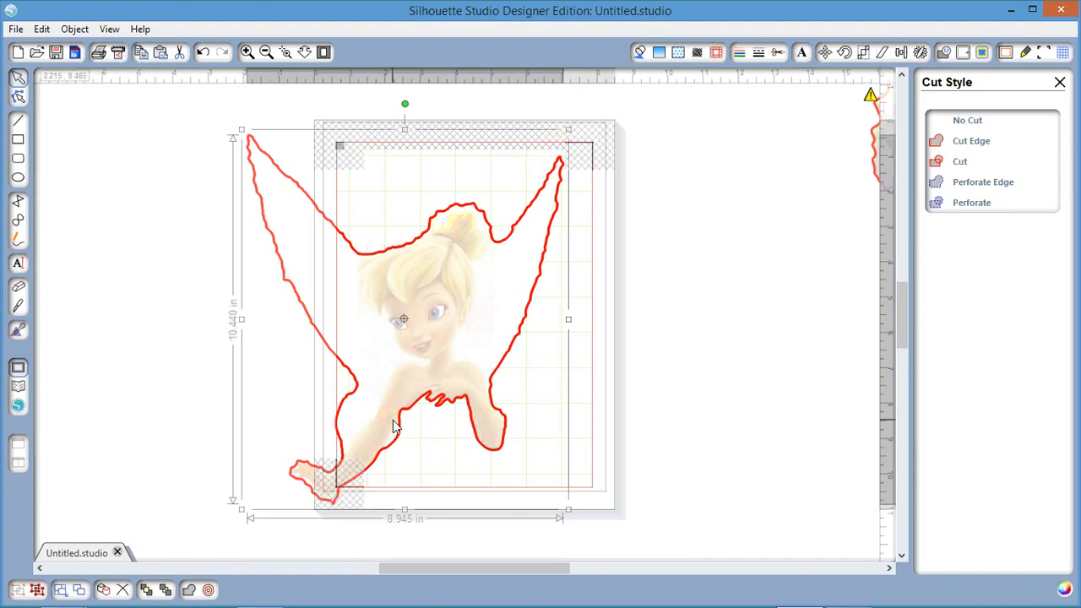
drag(392, 426, 437, 428)
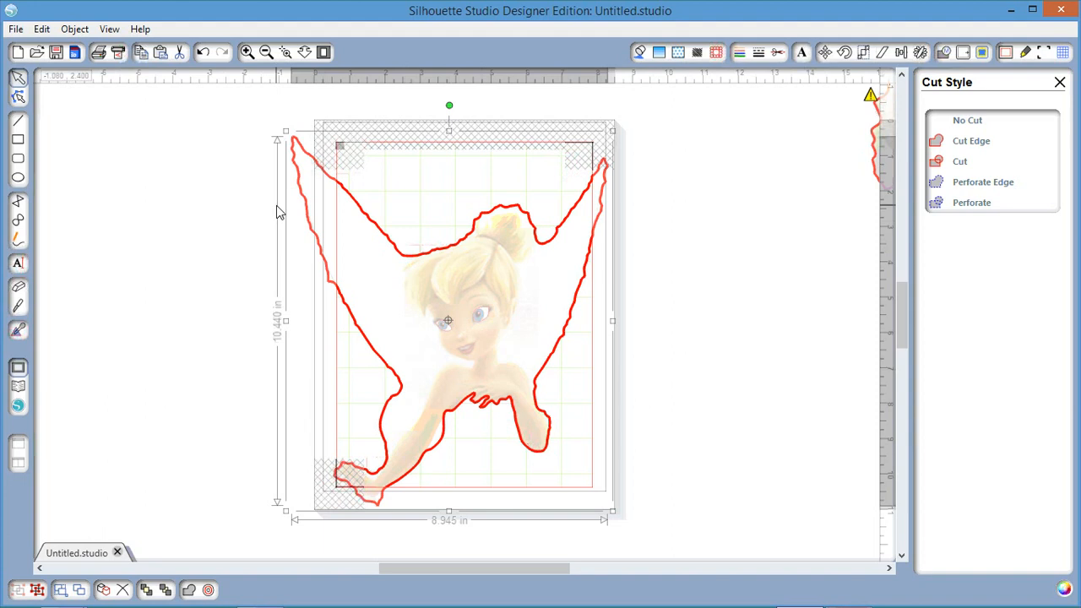
Begin a Curve knife cut beside the hair bun and trace it along the bun's underside and the back of the head to the ear
scroll(521, 291, up, 3)
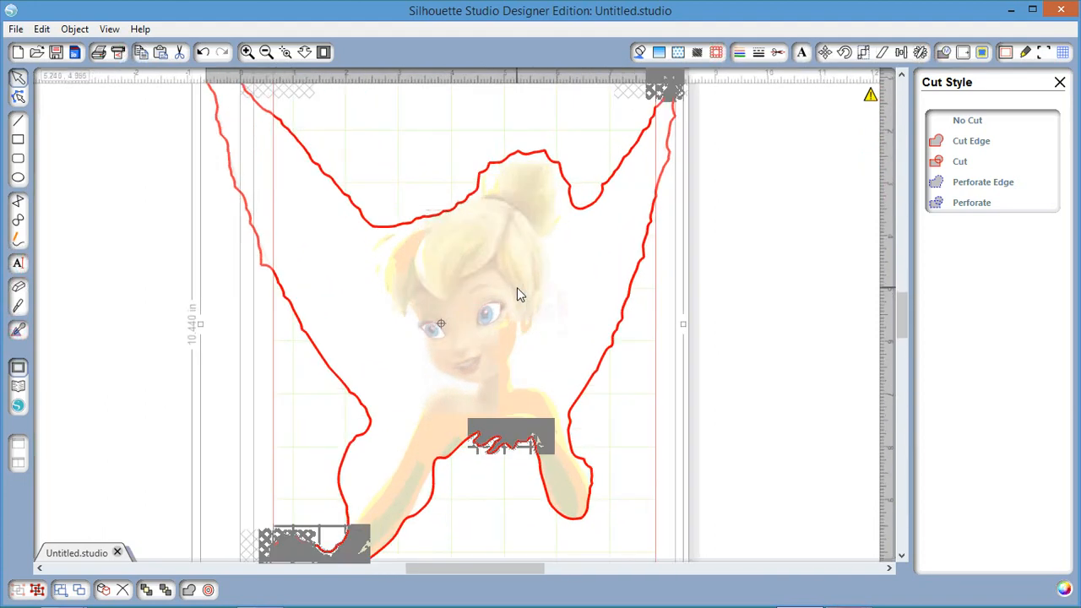
click(246, 52)
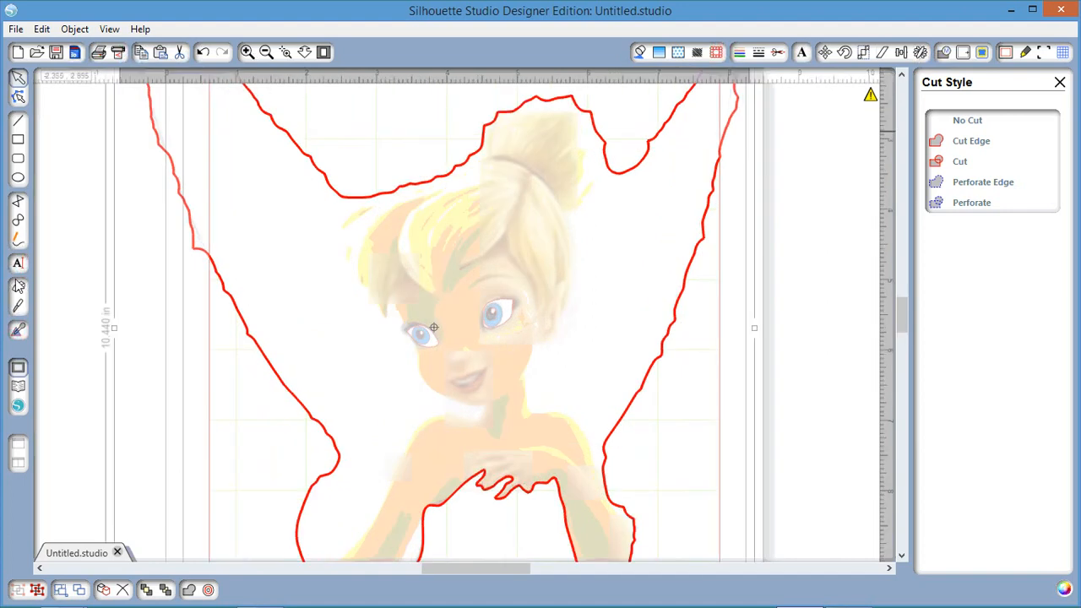
click(18, 305)
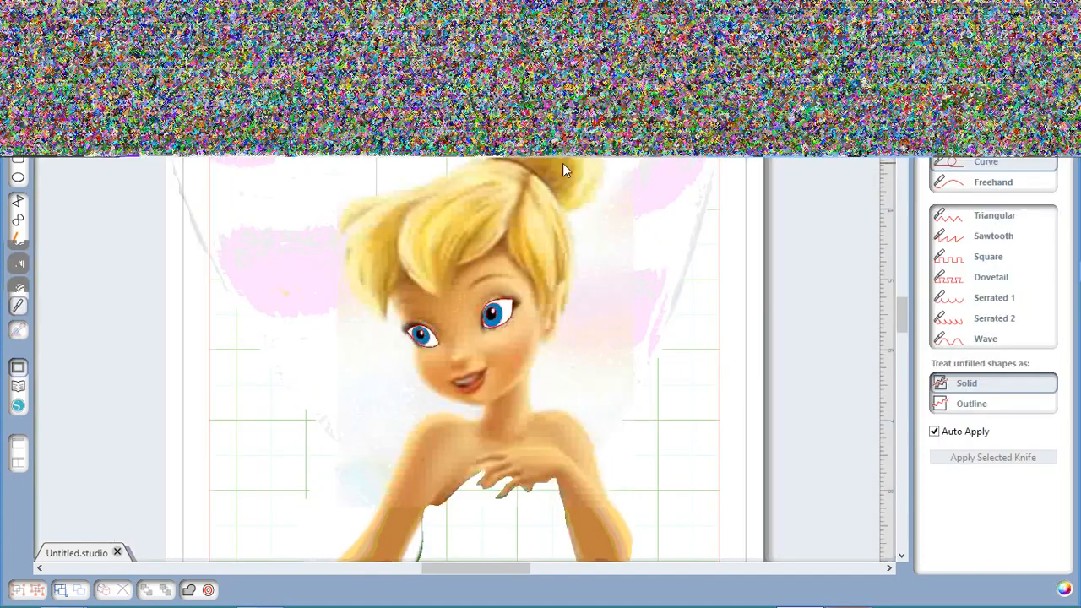
drag(611, 159, 607, 182)
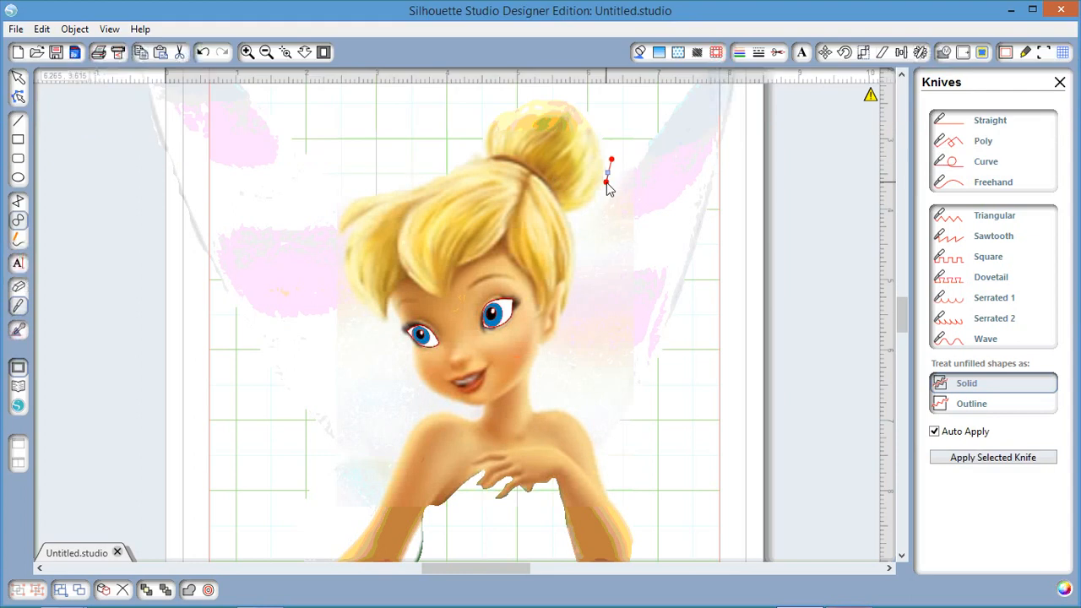
drag(608, 189, 582, 214)
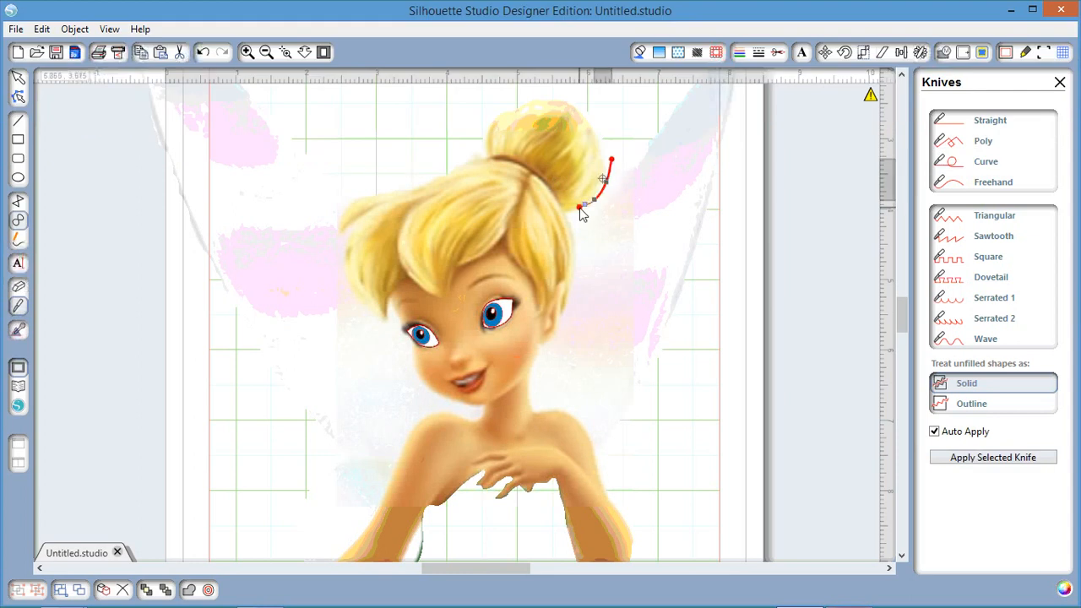
drag(580, 212, 567, 225)
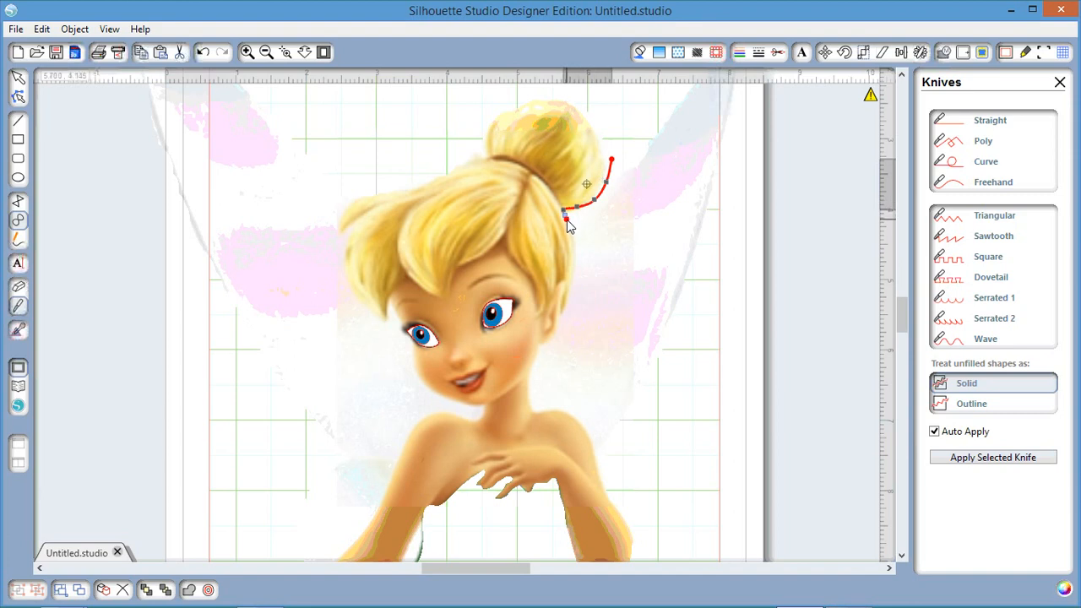
drag(567, 223, 574, 269)
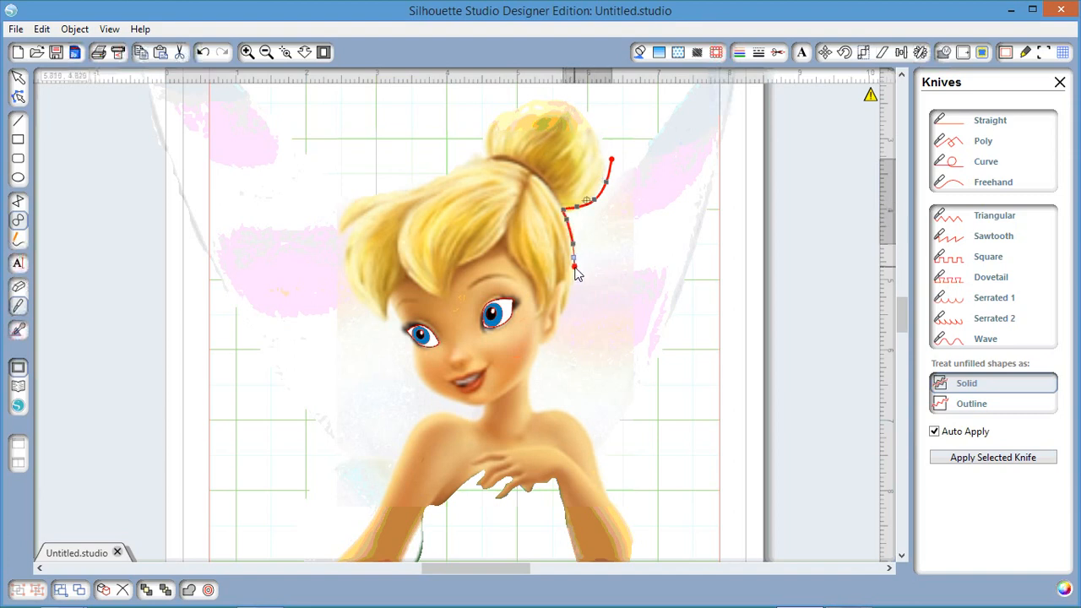
drag(574, 270, 564, 324)
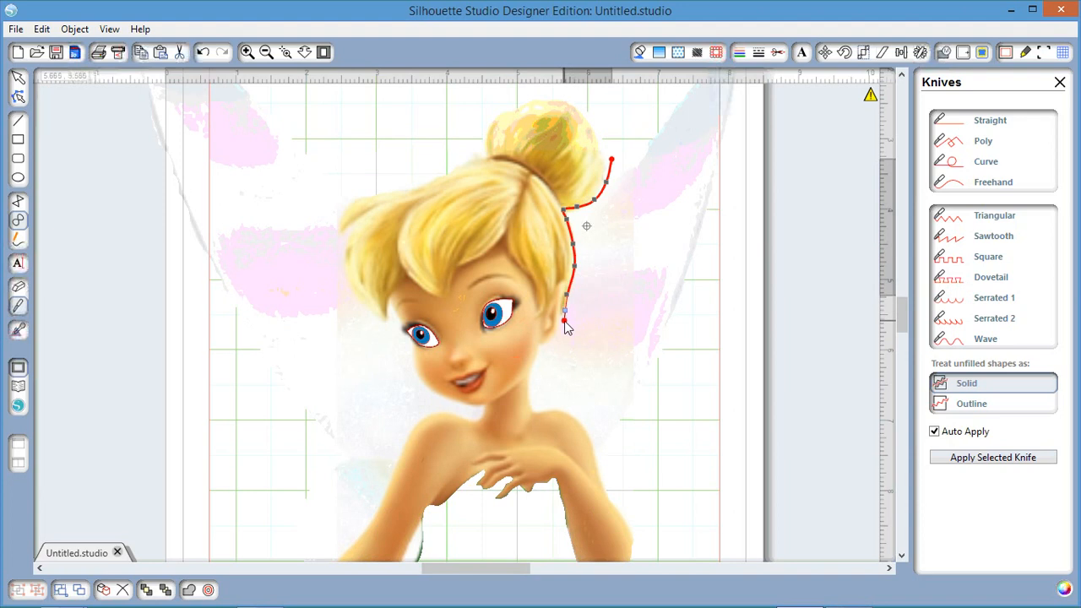
Continue the knife cut below the ear, down the neck and over the shoulder, ending it outside the upper arm
mouse_move(565, 324)
mouse_down()
mouse_move(535, 367)
mouse_move(535, 414)
mouse_up()
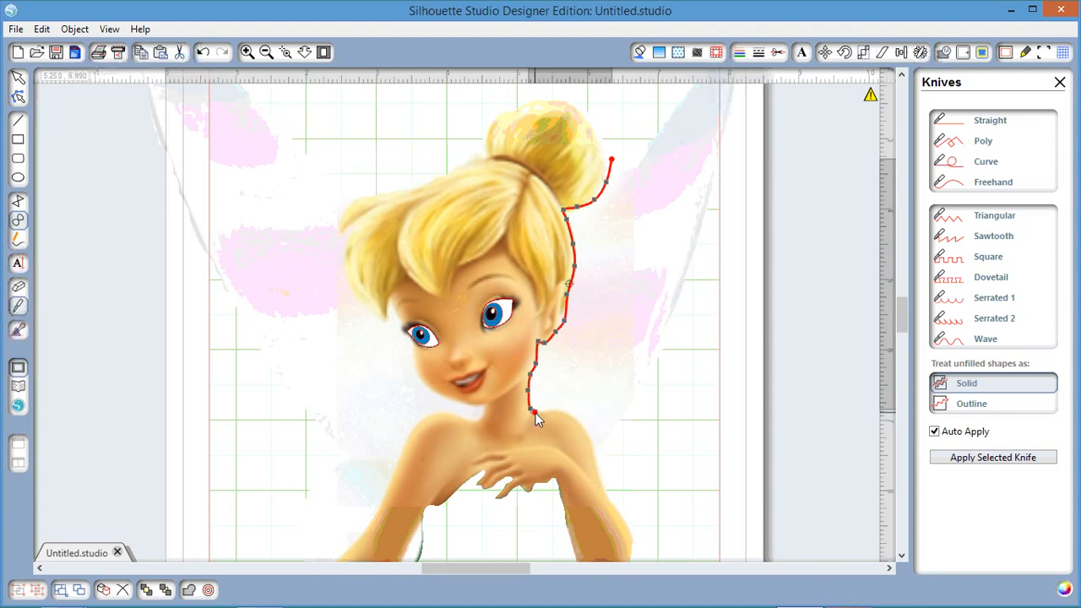
drag(537, 419, 569, 419)
drag(568, 419, 589, 447)
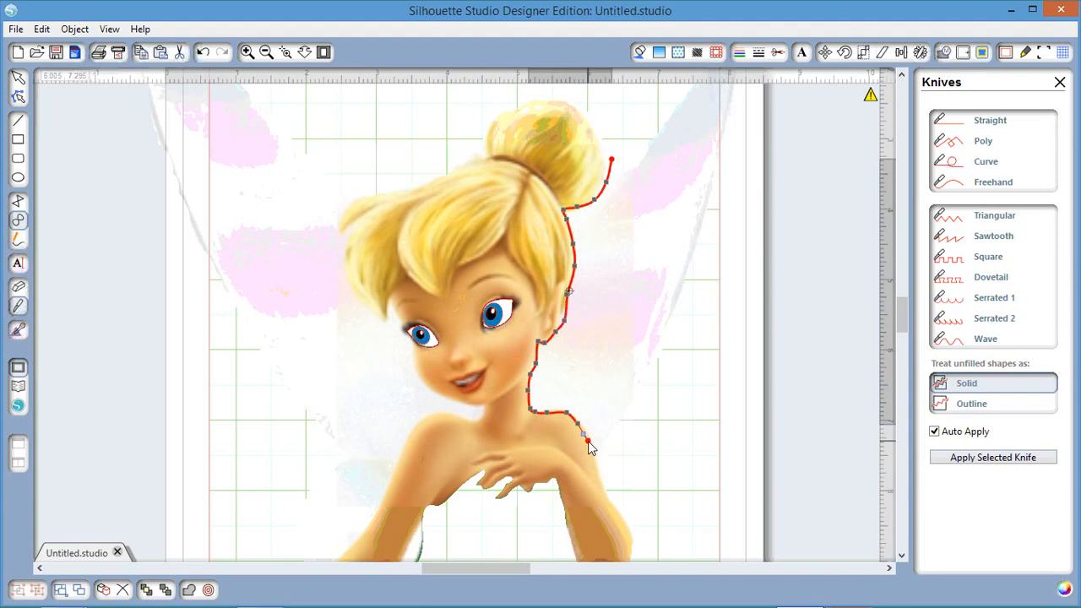
drag(588, 448, 630, 480)
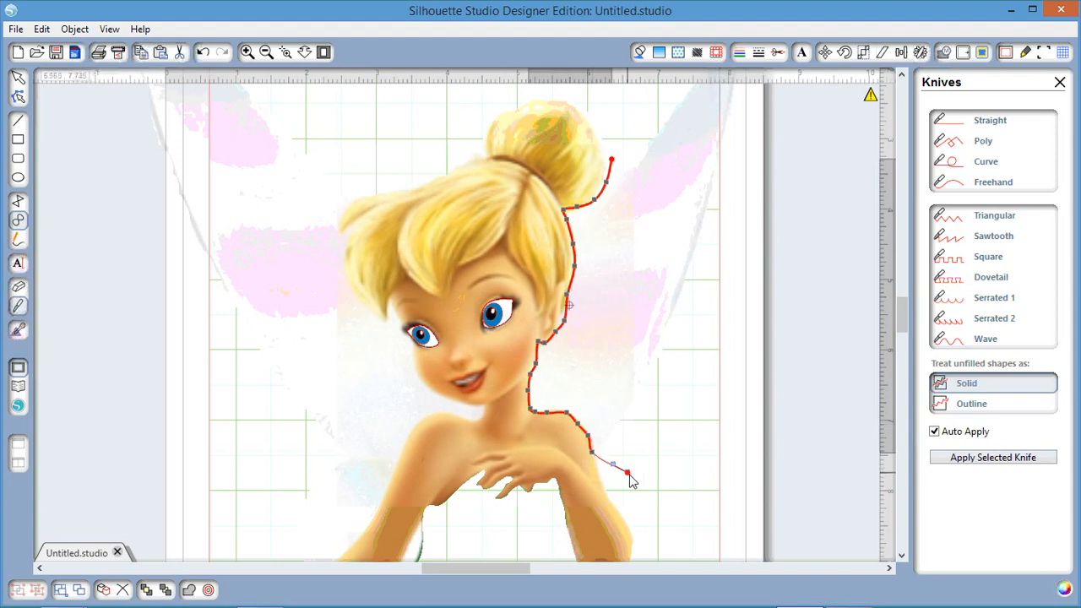
drag(628, 475, 629, 476)
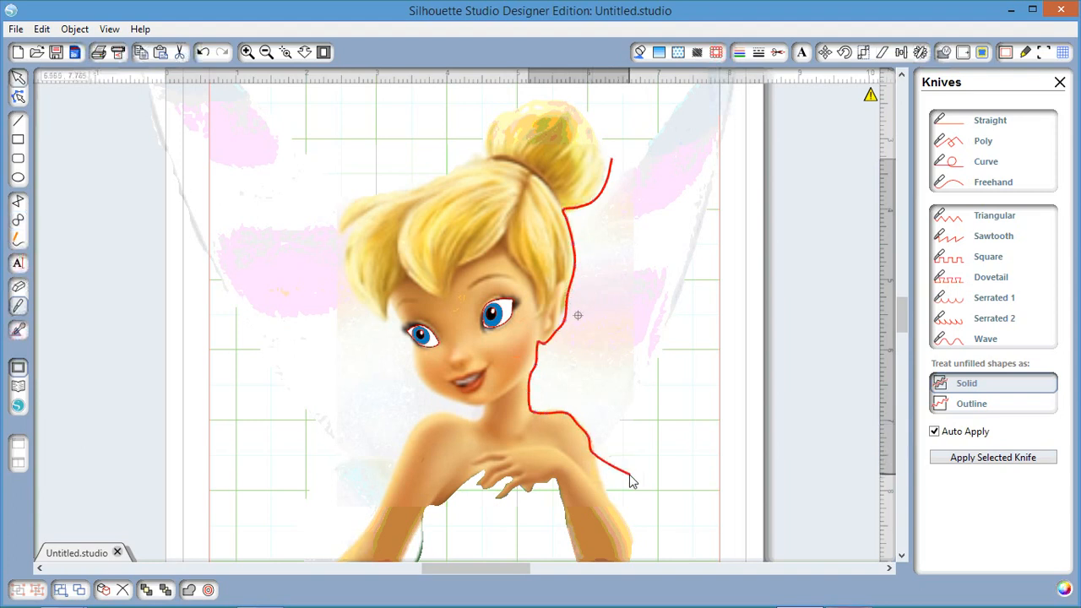
Move the cut-off wing off the page and reposition the fairy's upper body with its remaining wing within the cutting area
click(664, 452)
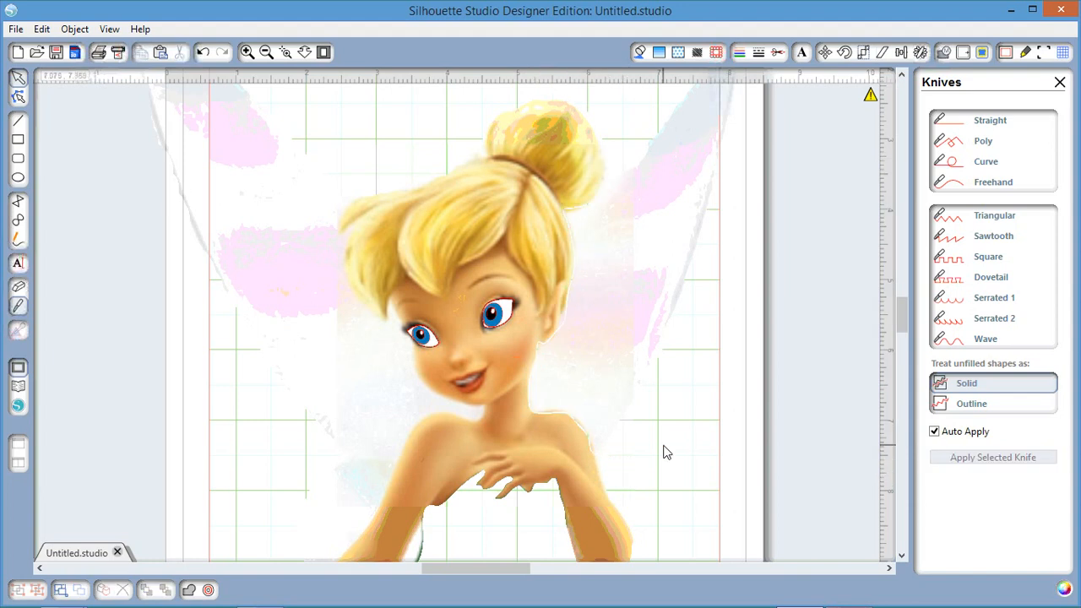
drag(663, 453, 748, 452)
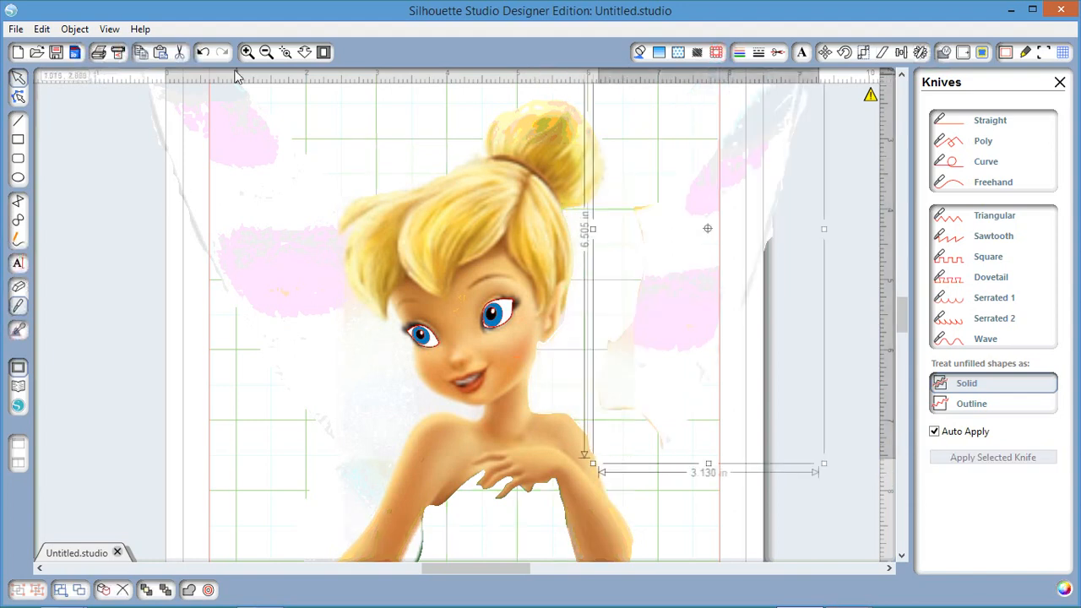
click(324, 53)
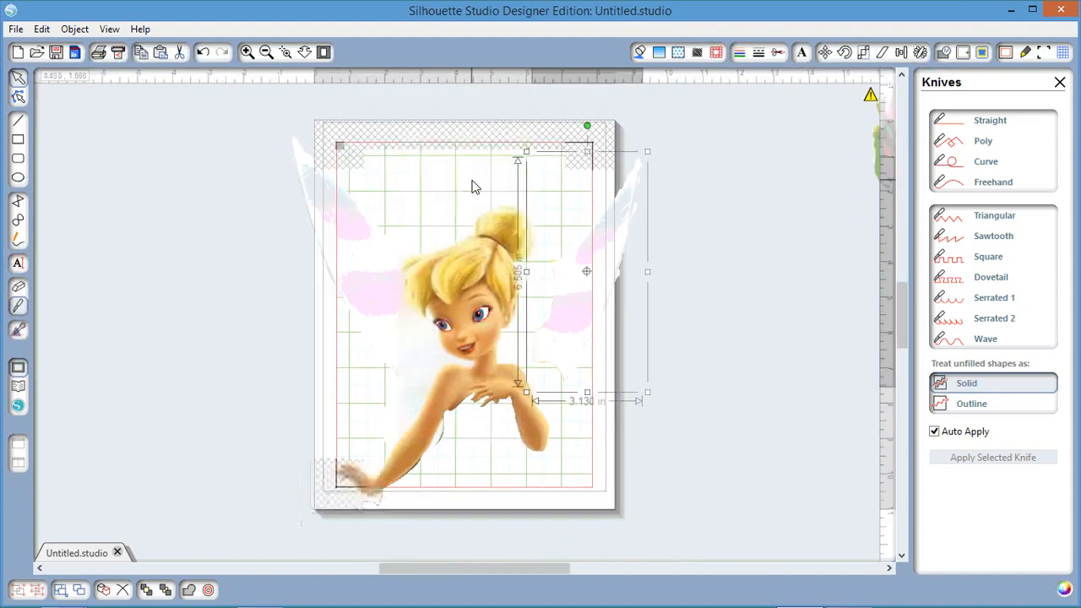
drag(483, 333, 521, 321)
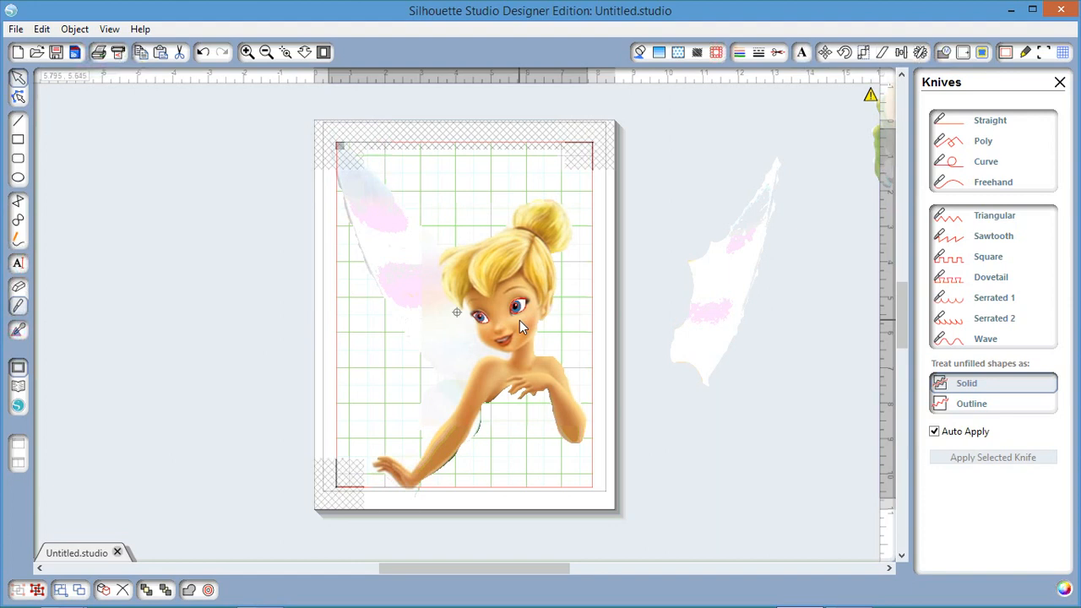
click(104, 219)
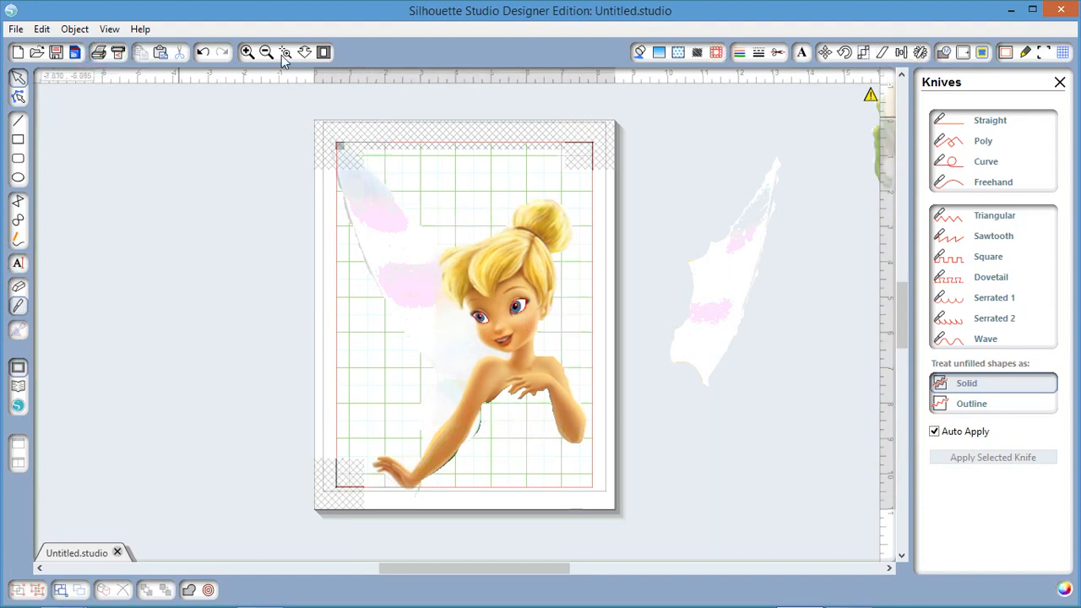
Move the fairy's upper body lower on the page and start a Curve knife cut from outside the remaining wing toward the upper arm
scroll(486, 364, up, 5)
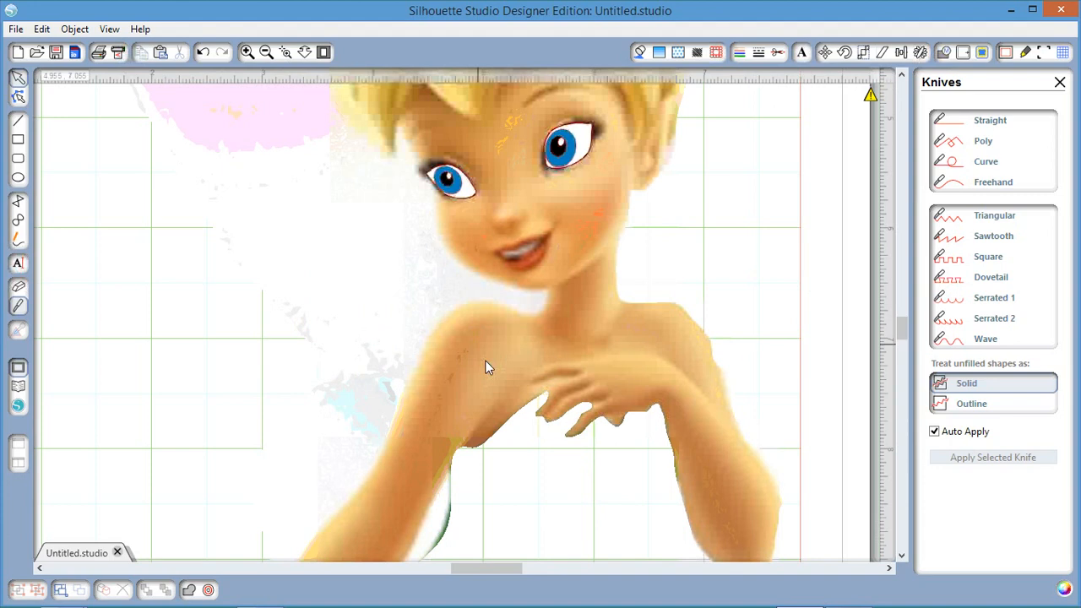
drag(485, 360, 558, 372)
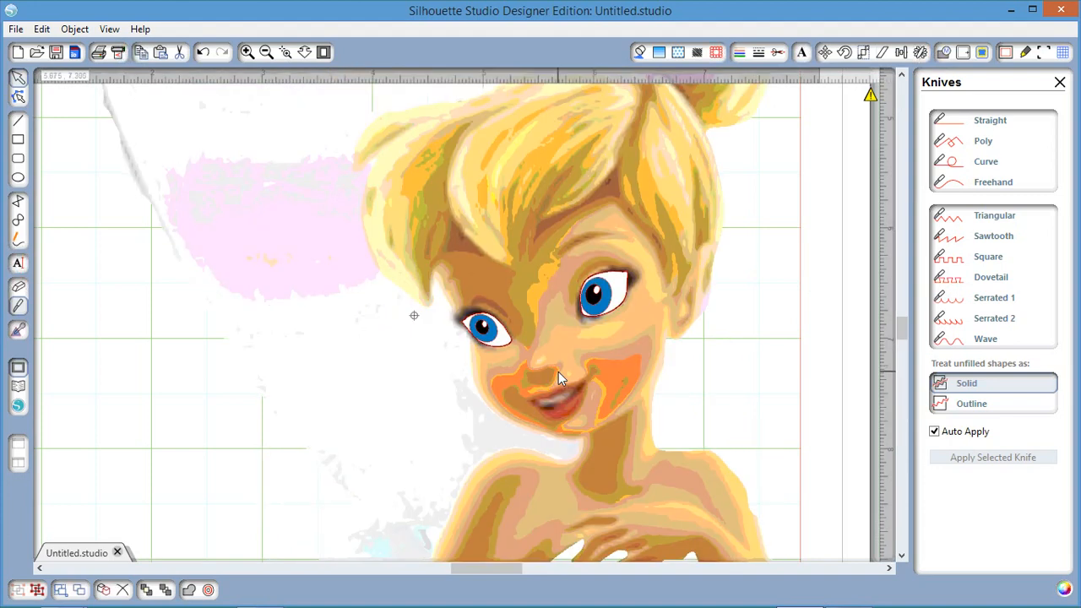
click(951, 162)
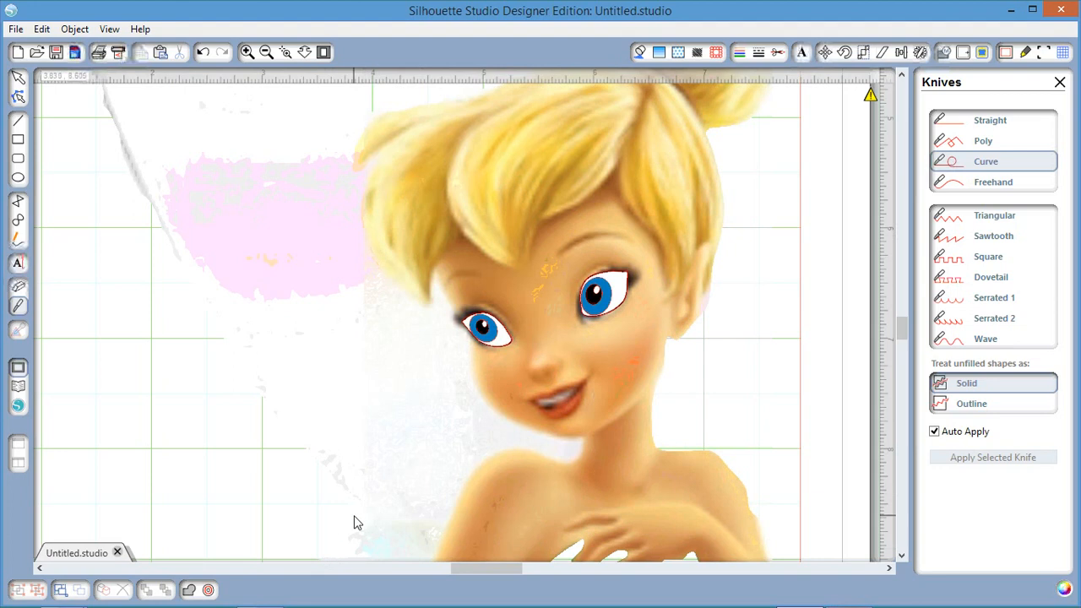
drag(354, 517, 450, 525)
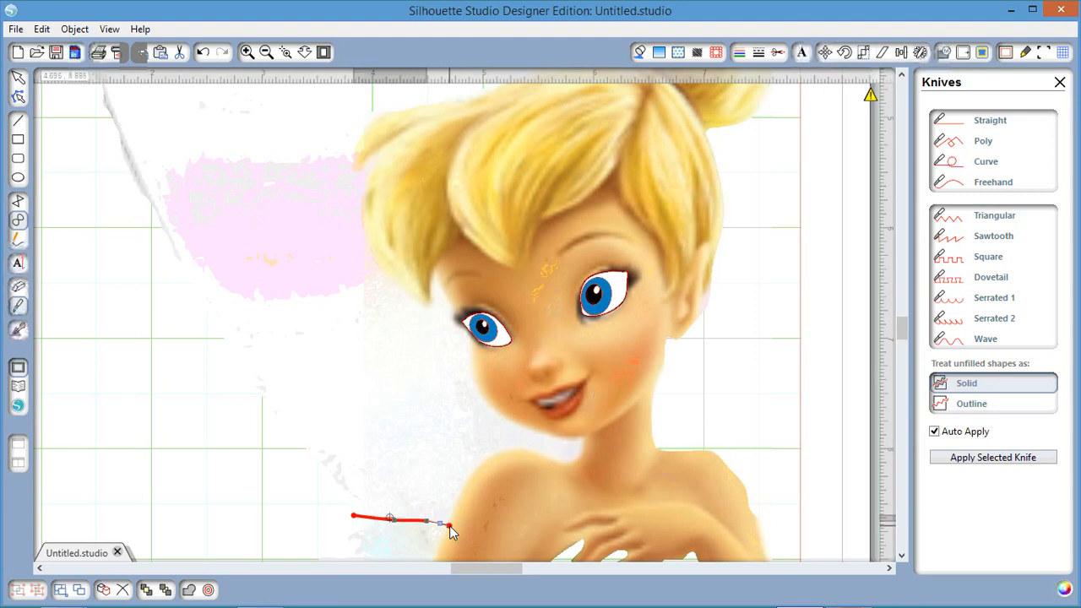
mouse_move(452, 530)
mouse_down()
mouse_move(463, 493)
mouse_move(454, 525)
mouse_move(456, 510)
mouse_up()
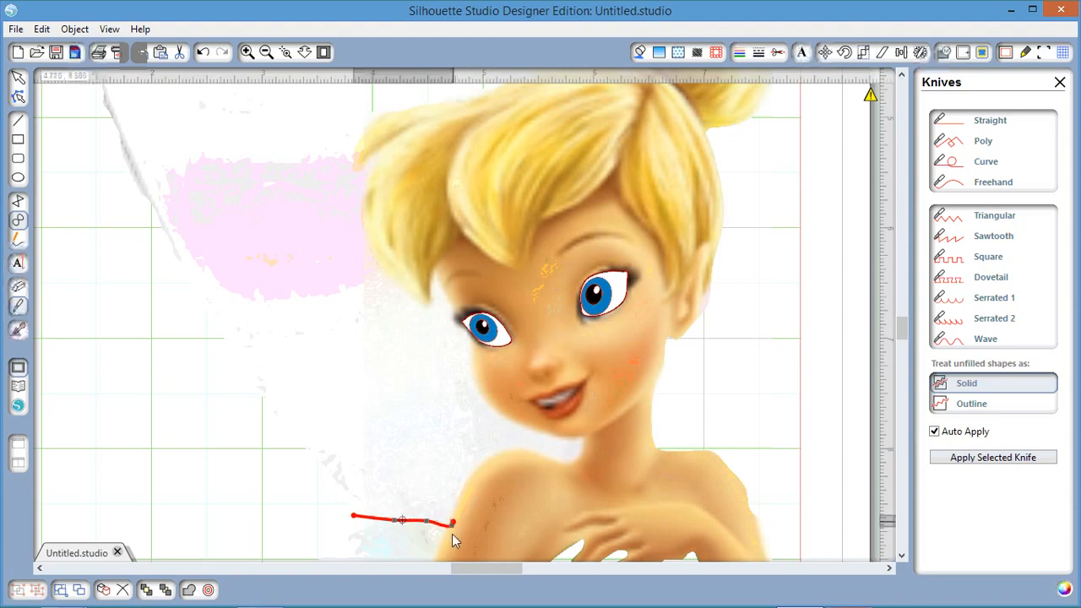
double_click(445, 524)
key(ctrl+z)
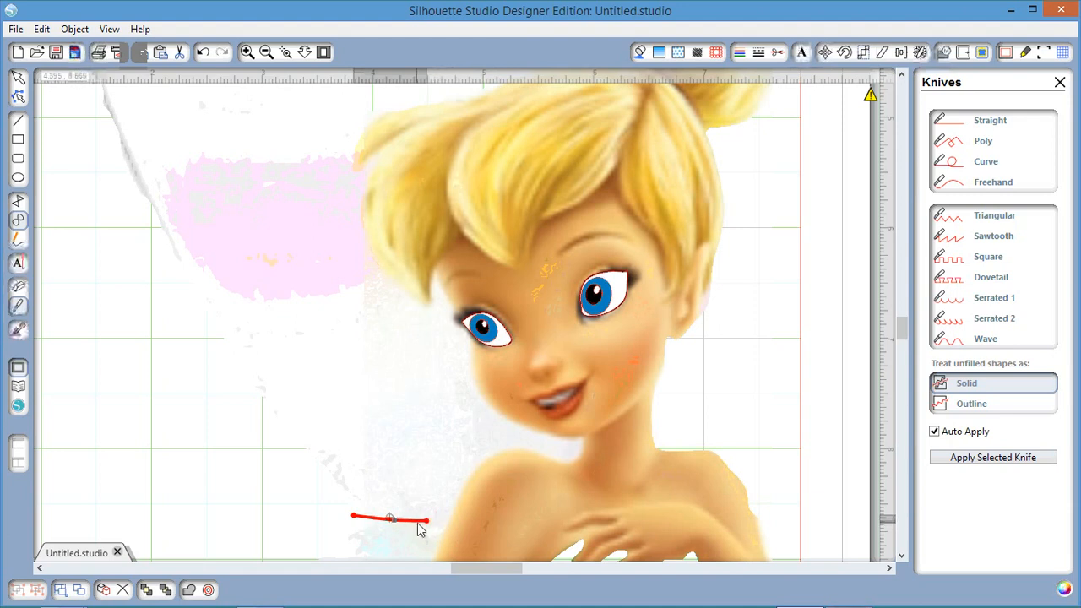
Trace the knife cut up the outer arm and over the shoulder to the base of the neck
click(448, 525)
click(455, 507)
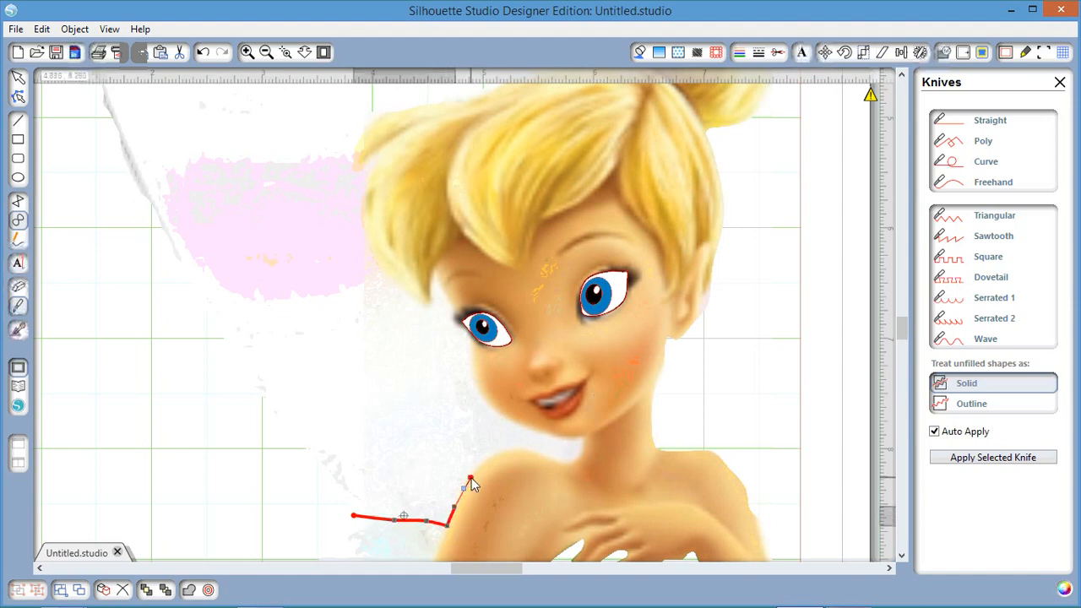
click(470, 476)
click(498, 451)
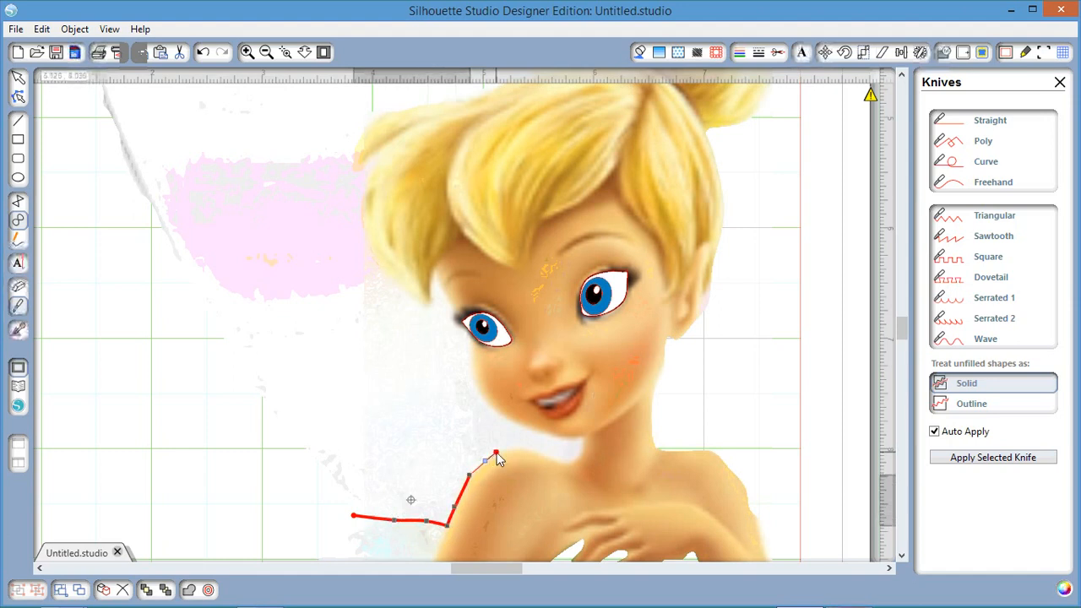
click(515, 448)
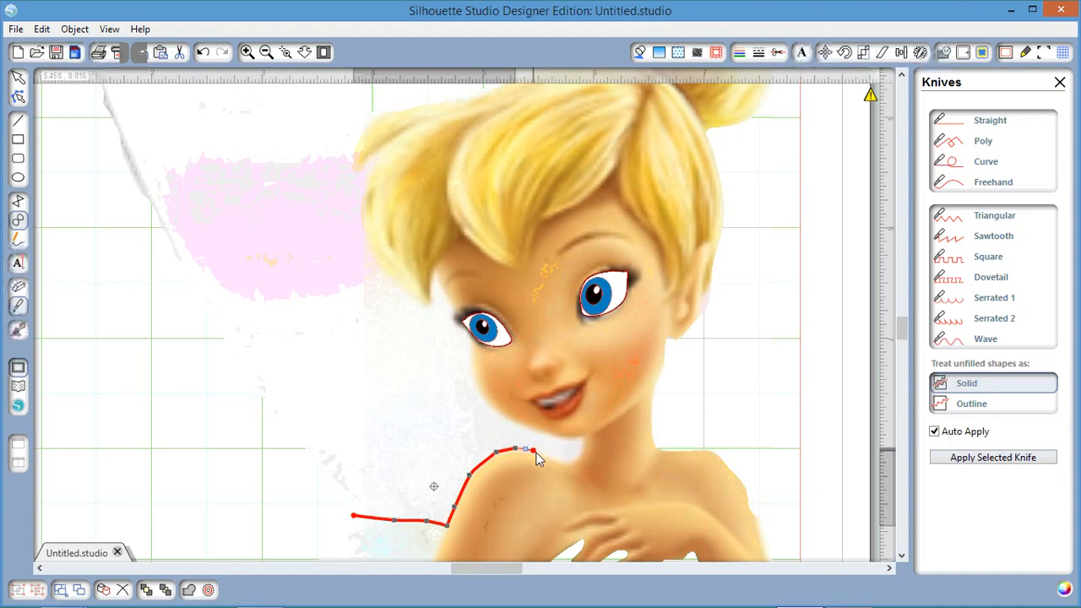
click(538, 454)
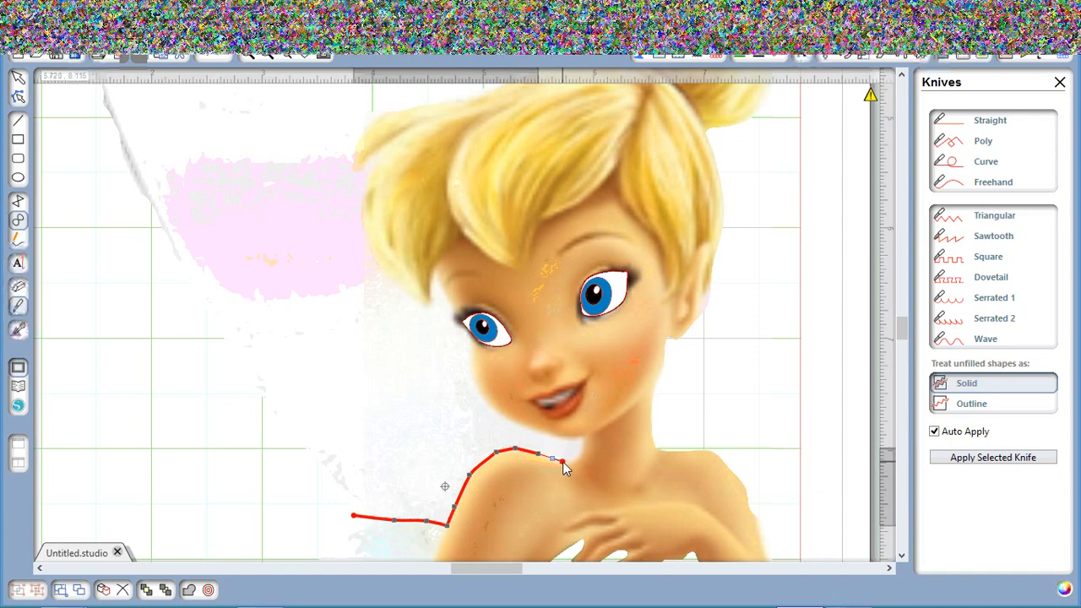
click(562, 461)
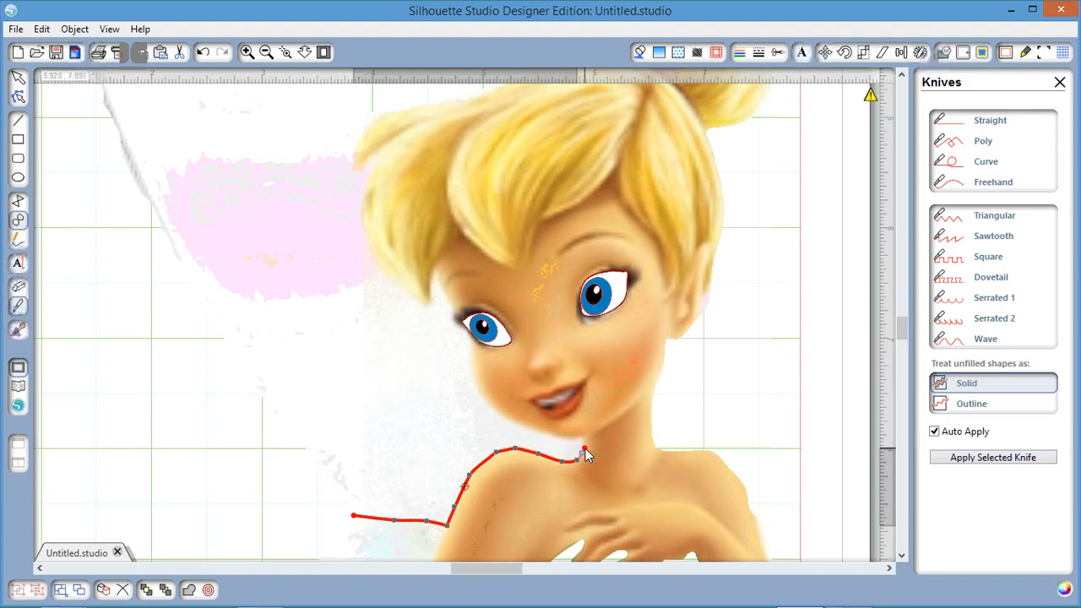
Continue the knife cut up to the chin and along the jawline, ending it at the back of the neck
key(ctrl+z)
click(583, 438)
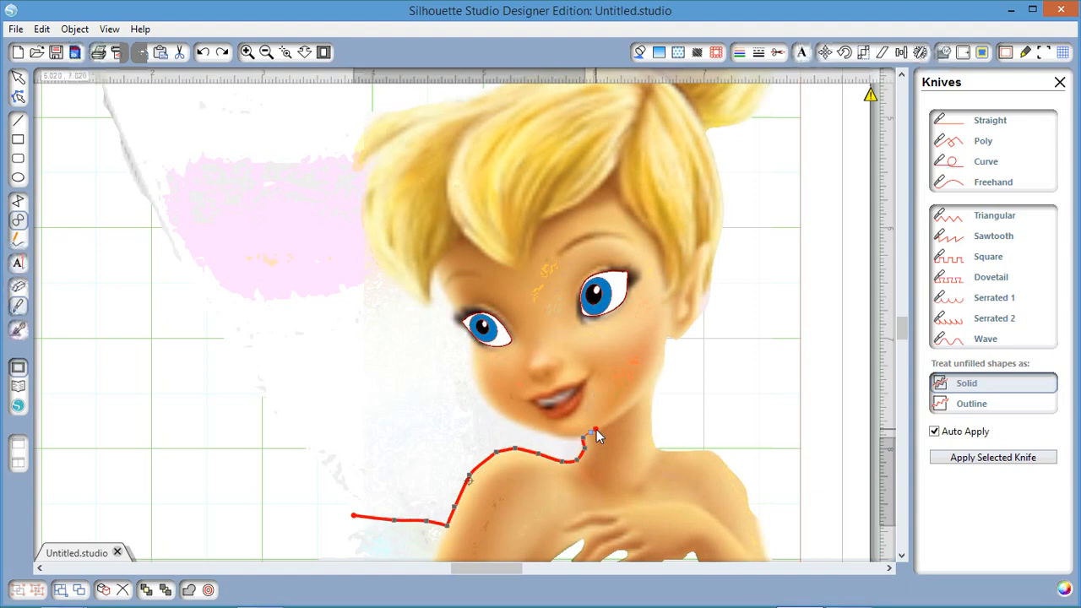
click(625, 408)
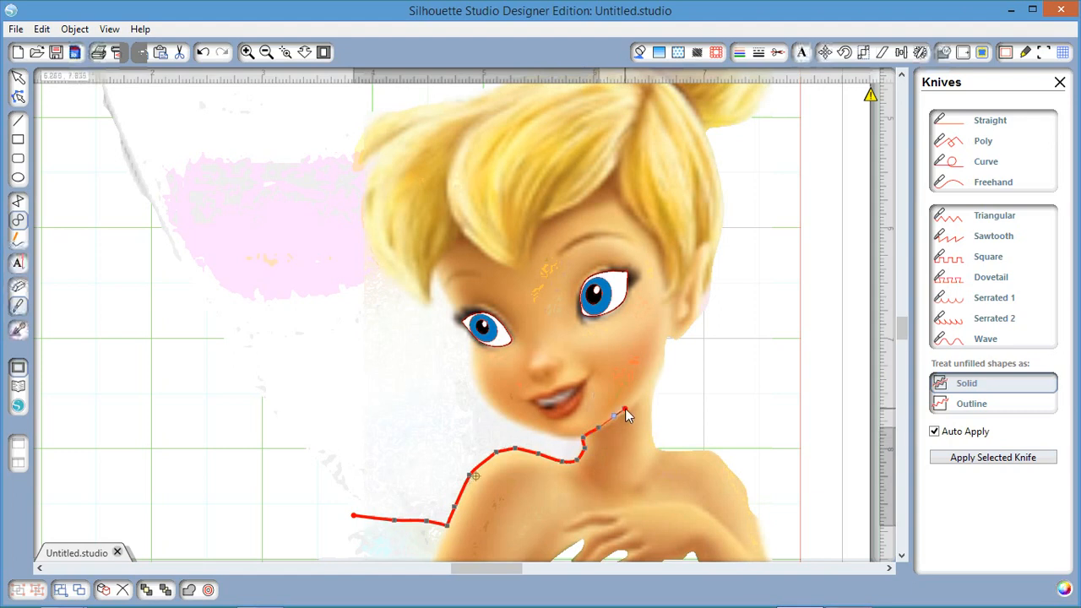
click(642, 394)
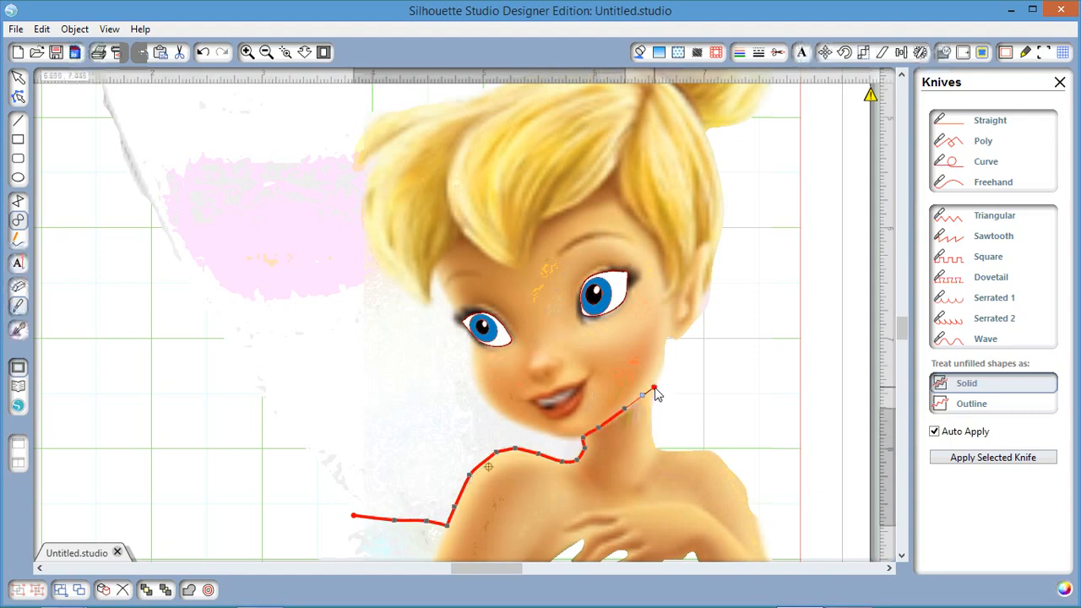
click(651, 389)
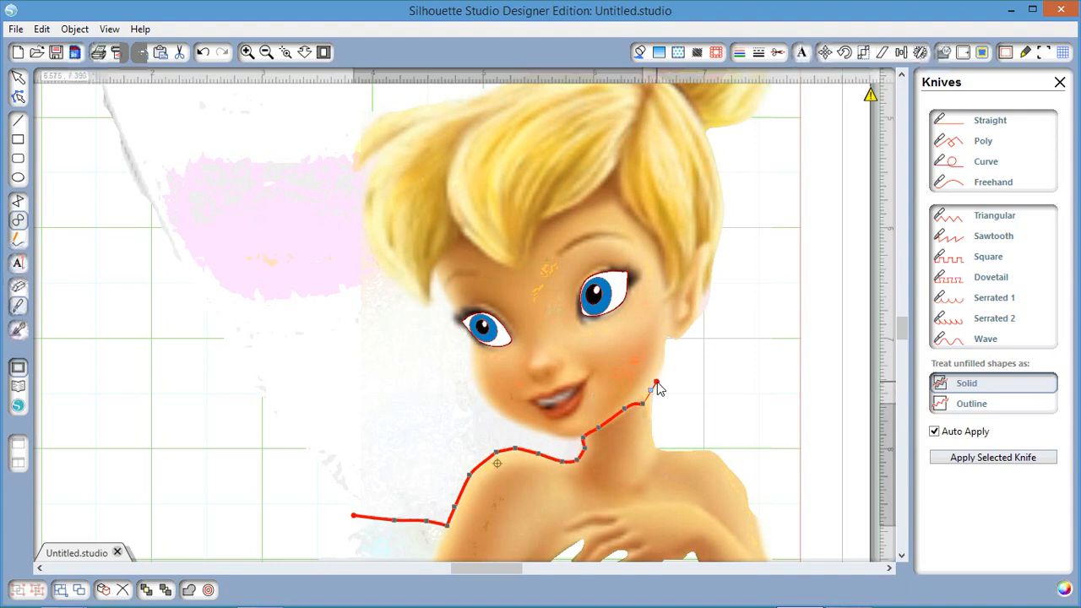
double_click(657, 382)
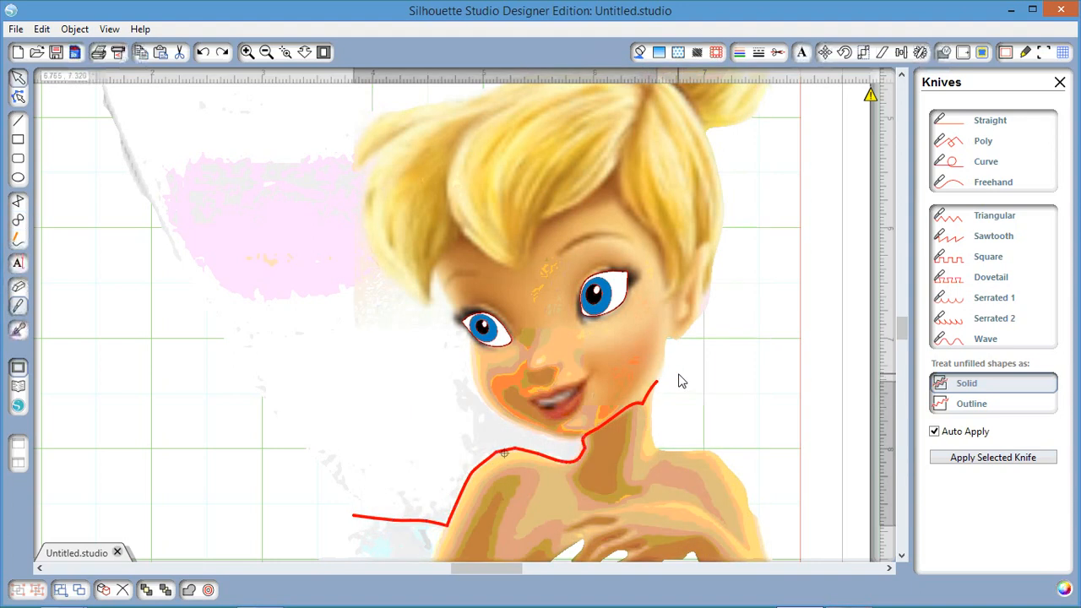
Undo the knife cut's last segments and delete the remaining knife line
key(ctrl+z)
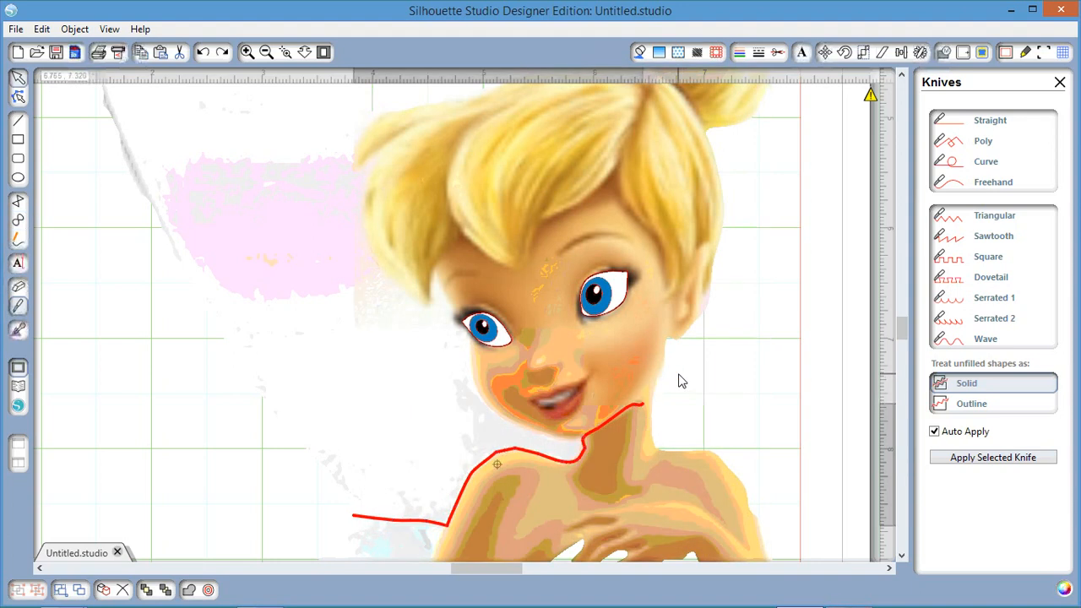
key(ctrl+z)
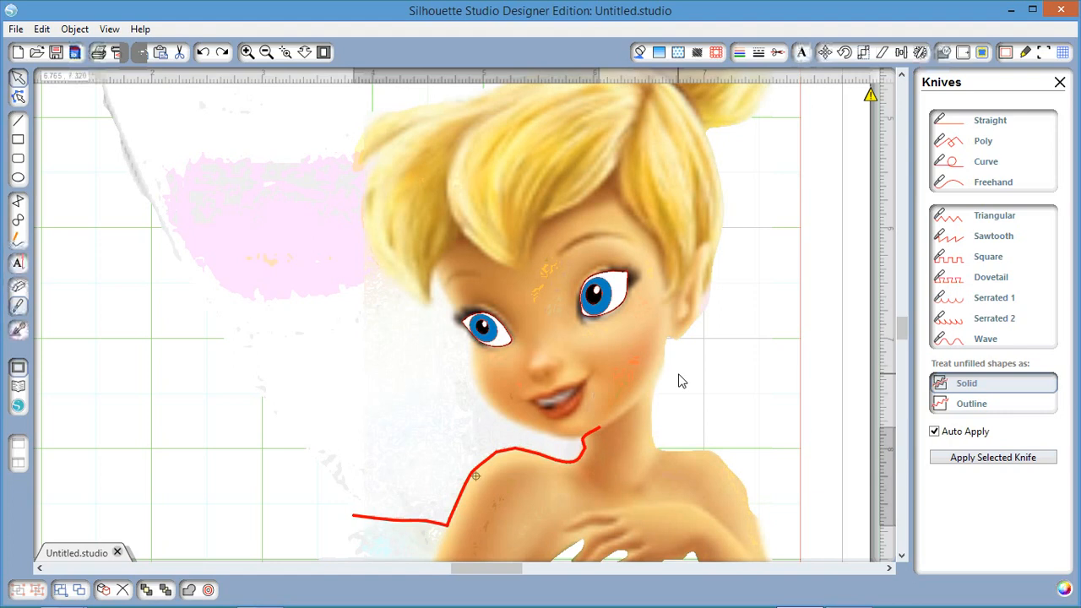
key(Delete)
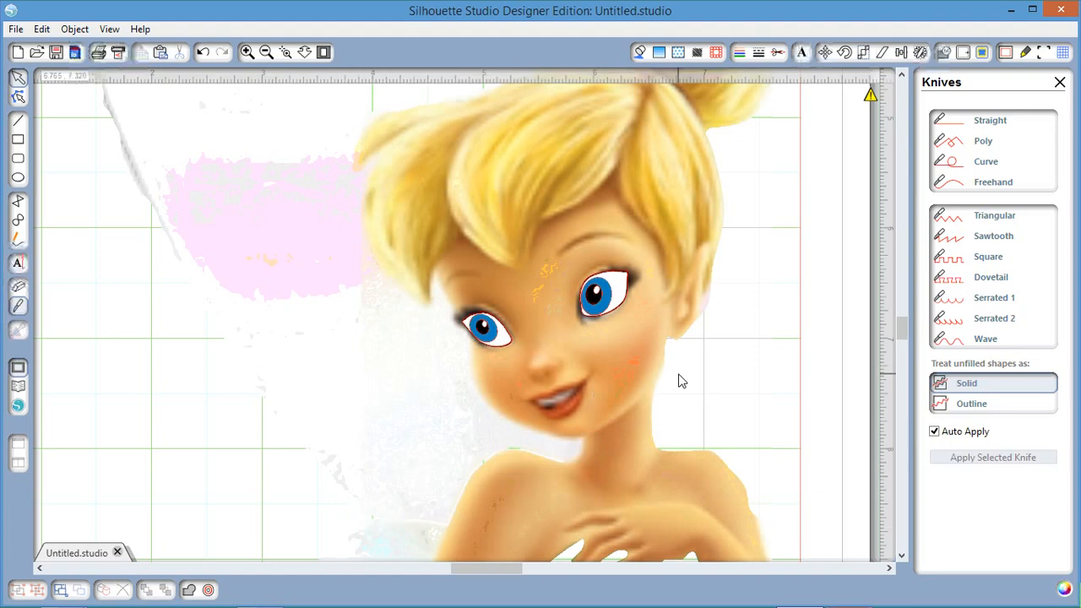
Make a Curve knife cut from the shoulder at the neck's base along the jawline, ending outside the figure below the ear
click(948, 163)
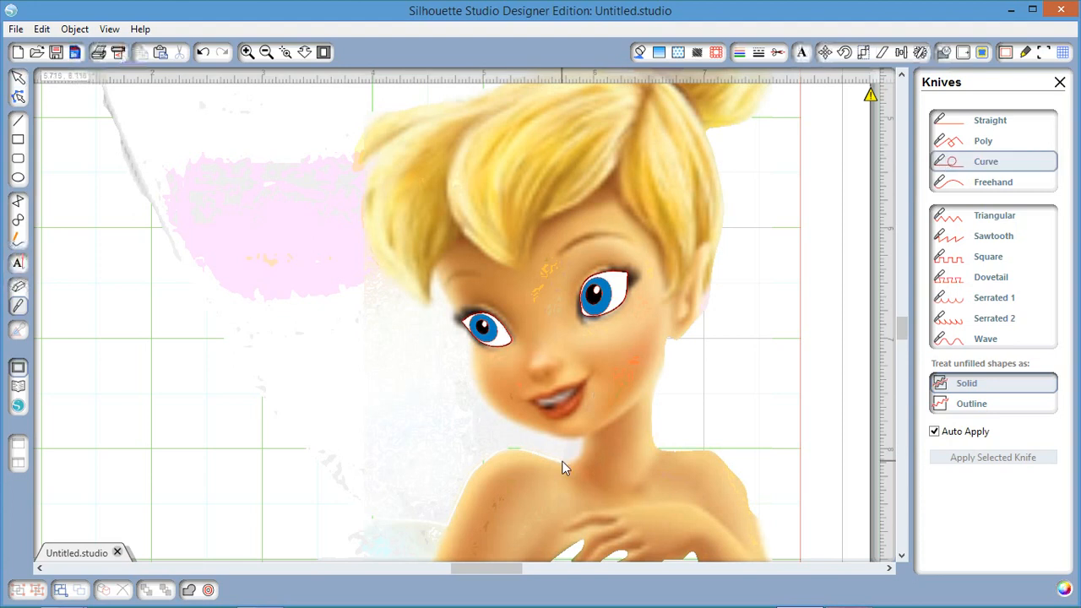
drag(561, 460, 586, 454)
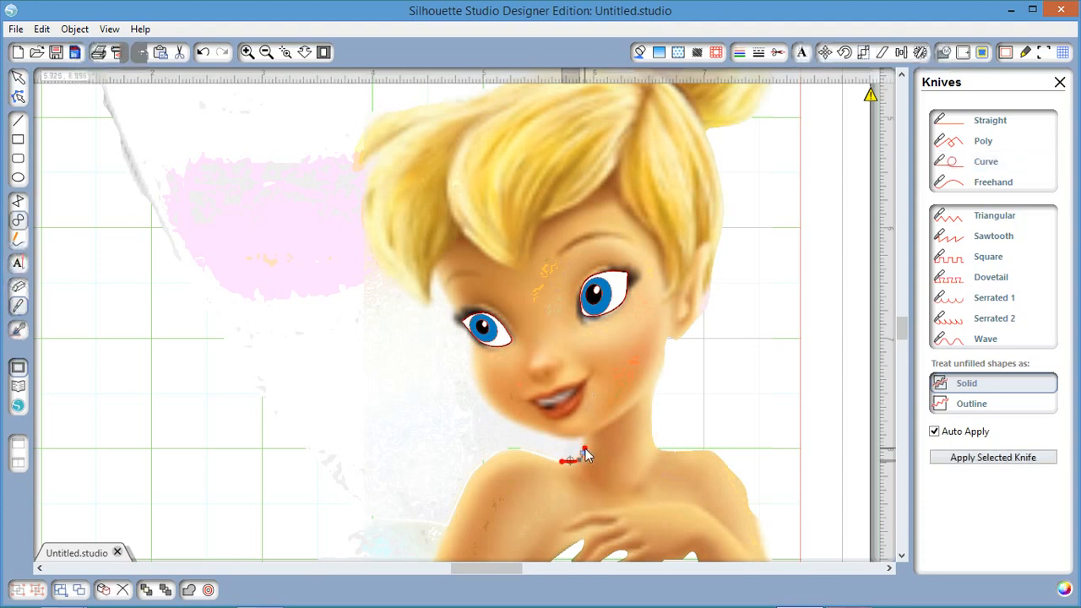
drag(585, 449, 633, 411)
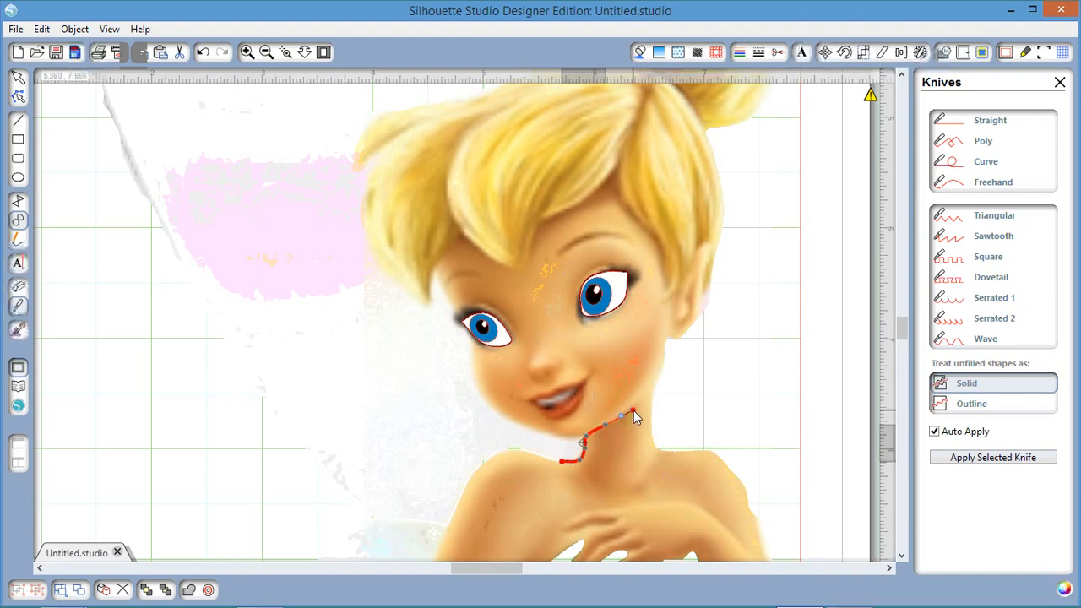
drag(635, 416, 712, 361)
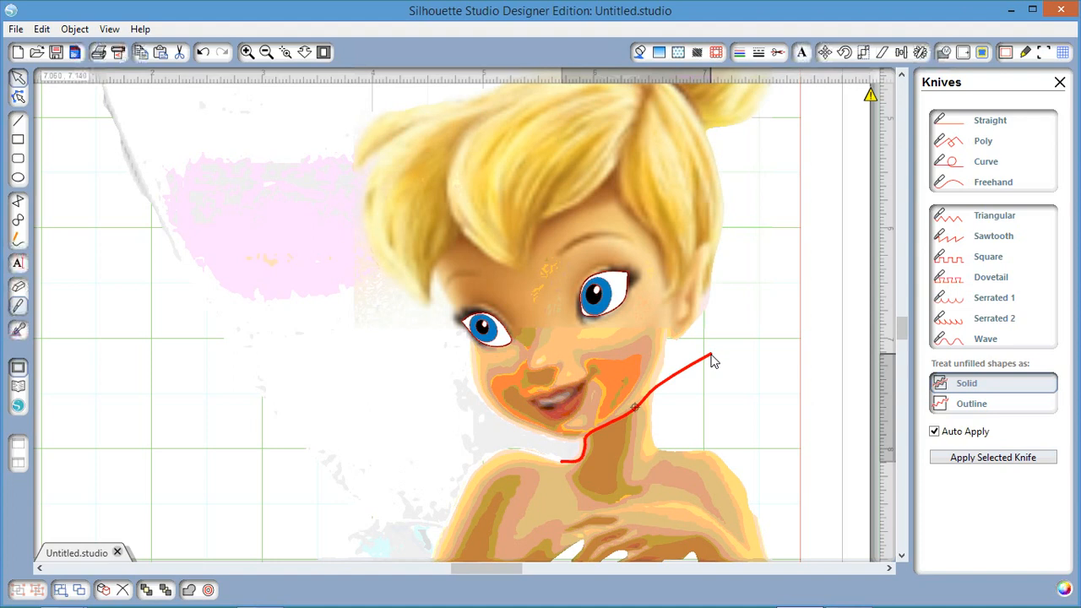
Move the cut-off arms and shoulders piece off the page, below the loose wing
click(323, 52)
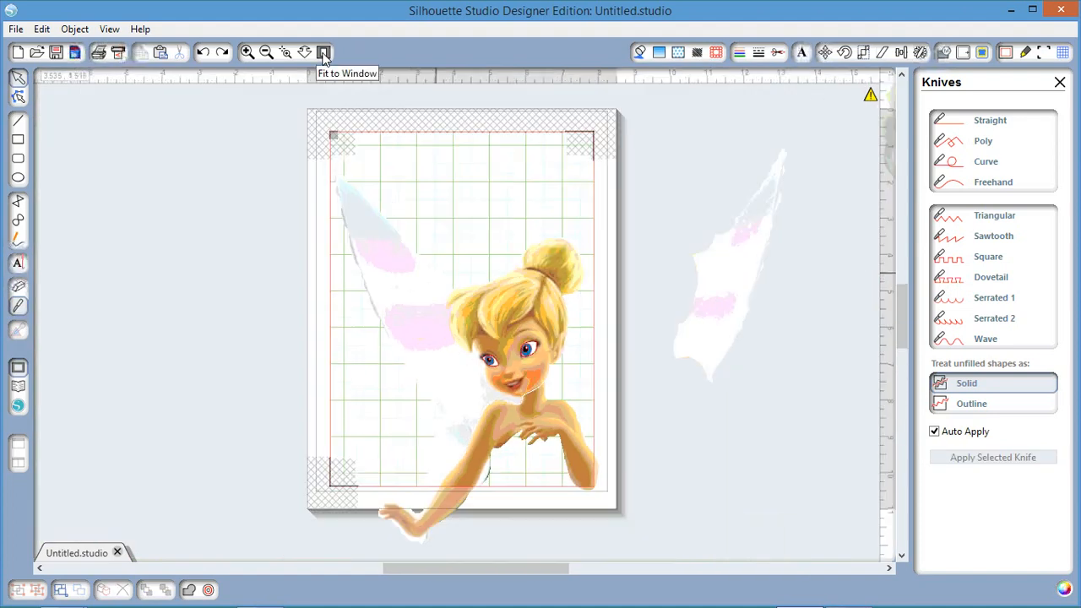
click(538, 414)
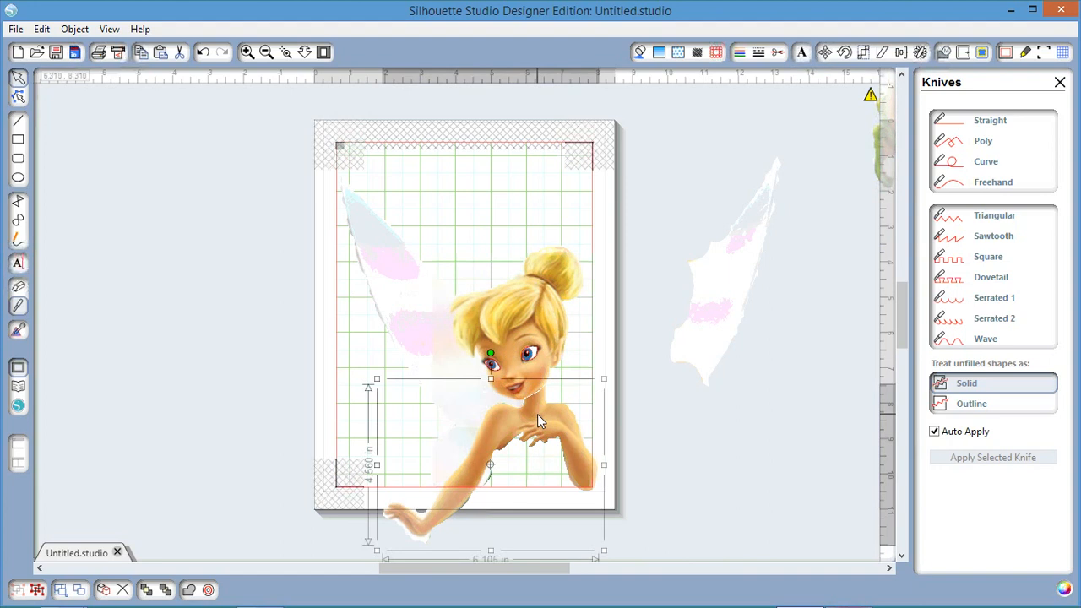
drag(537, 414, 771, 439)
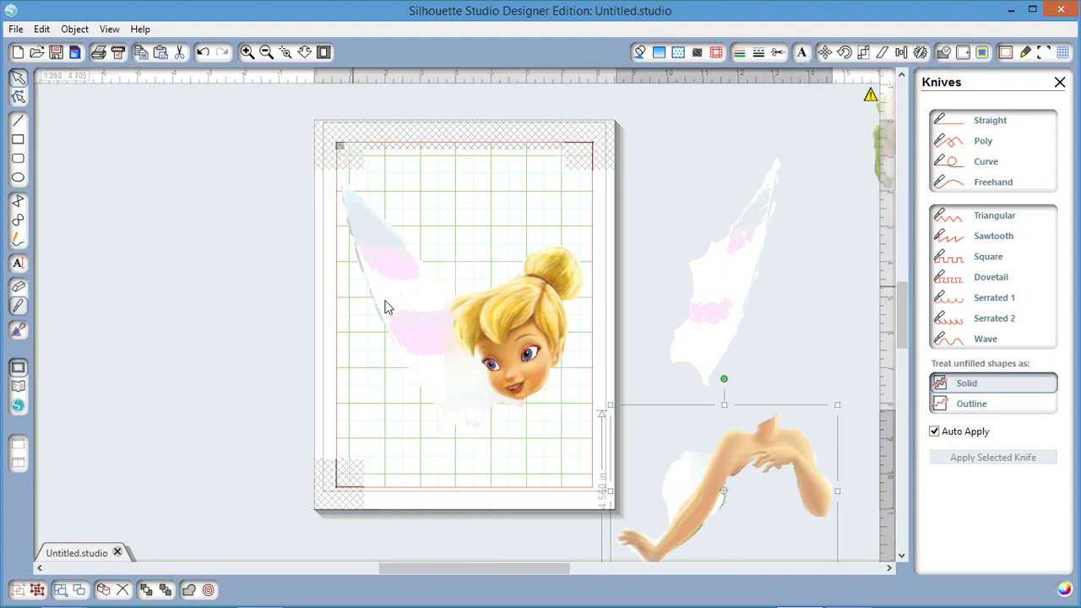
Rotate the head with its attached wing clockwise until the wing is nearly upright, and move the piece lower on the page
click(438, 328)
drag(465, 149, 522, 157)
drag(400, 273, 377, 313)
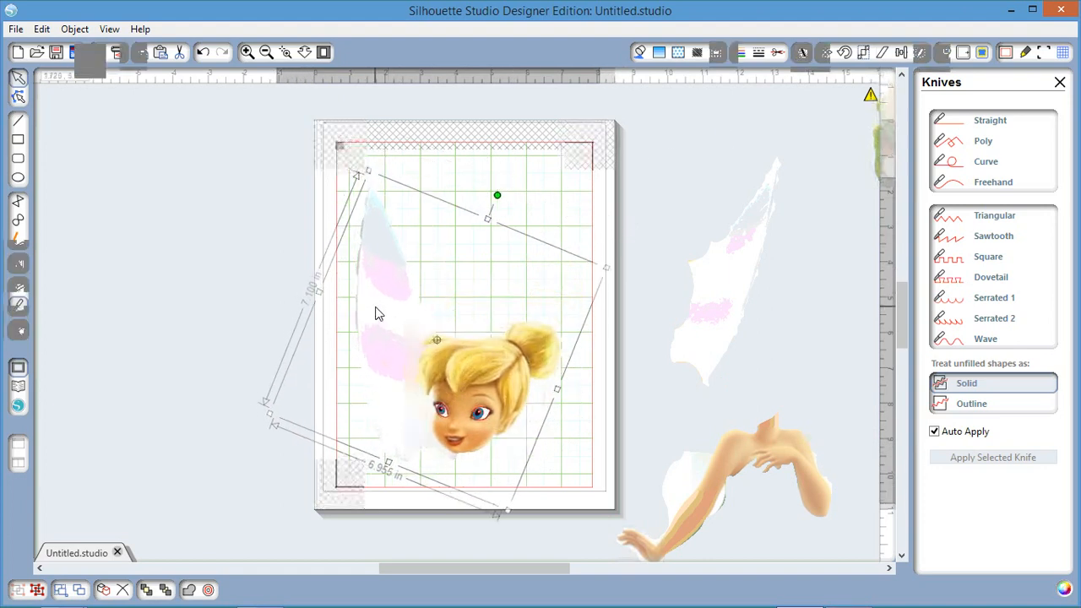
Move the loose wing onto the page, rotate it counterclockwise to lie nearly level, and place it above the head
click(690, 314)
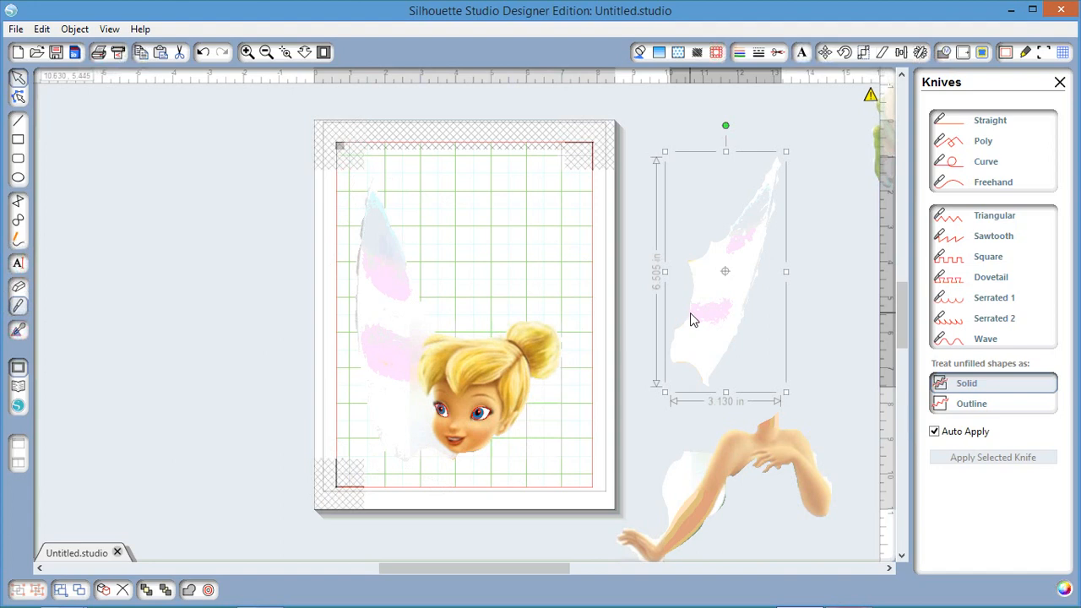
drag(690, 318, 467, 311)
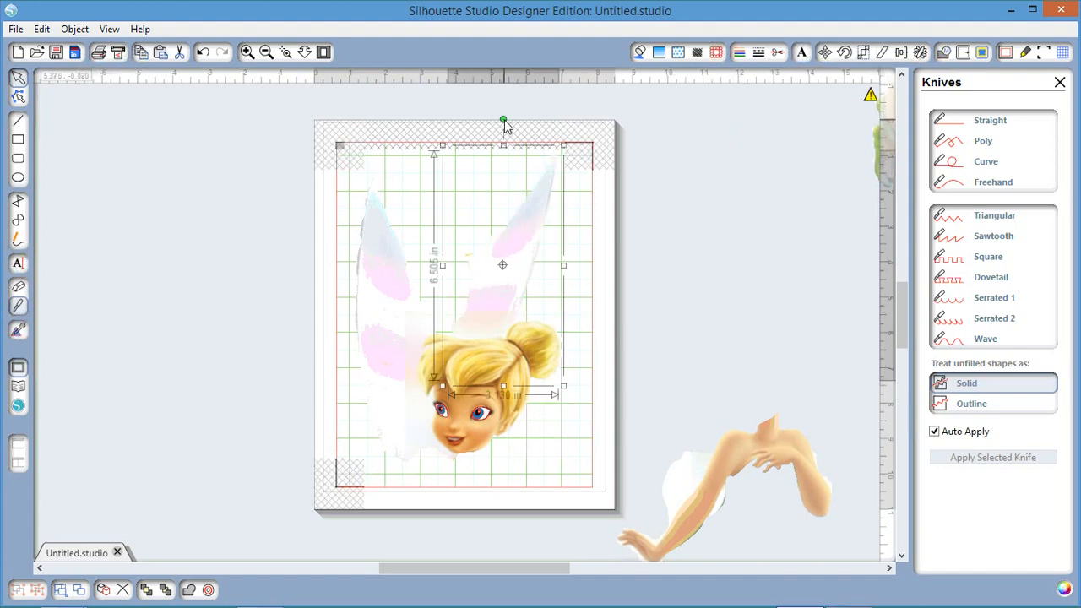
drag(503, 121, 542, 290)
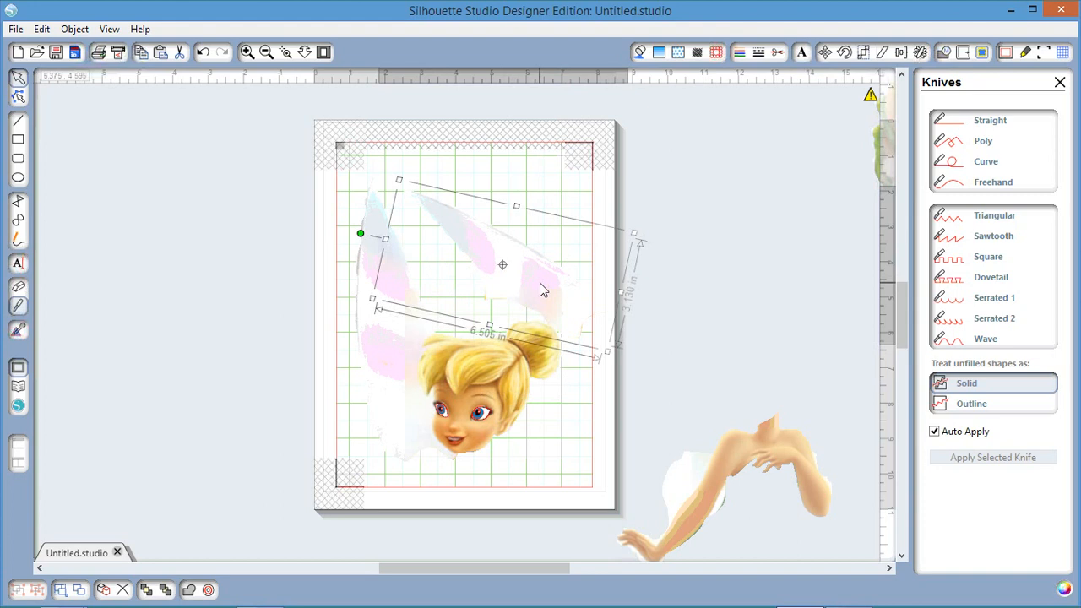
drag(541, 284, 510, 253)
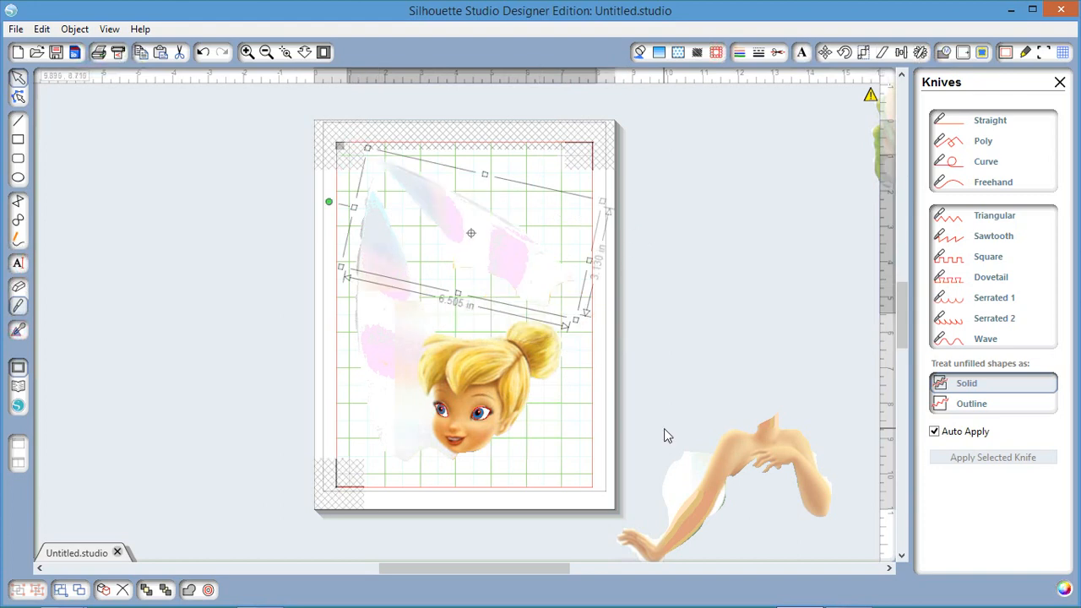
Rotate the arms and shoulders piece to stand upright and park it off the page beside the legs
click(266, 61)
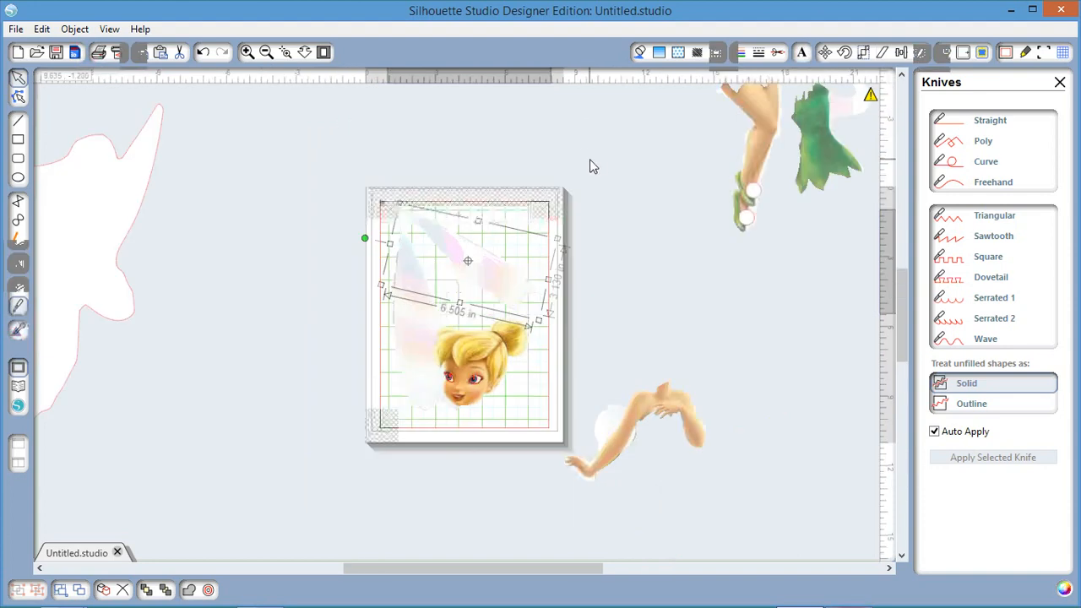
click(681, 415)
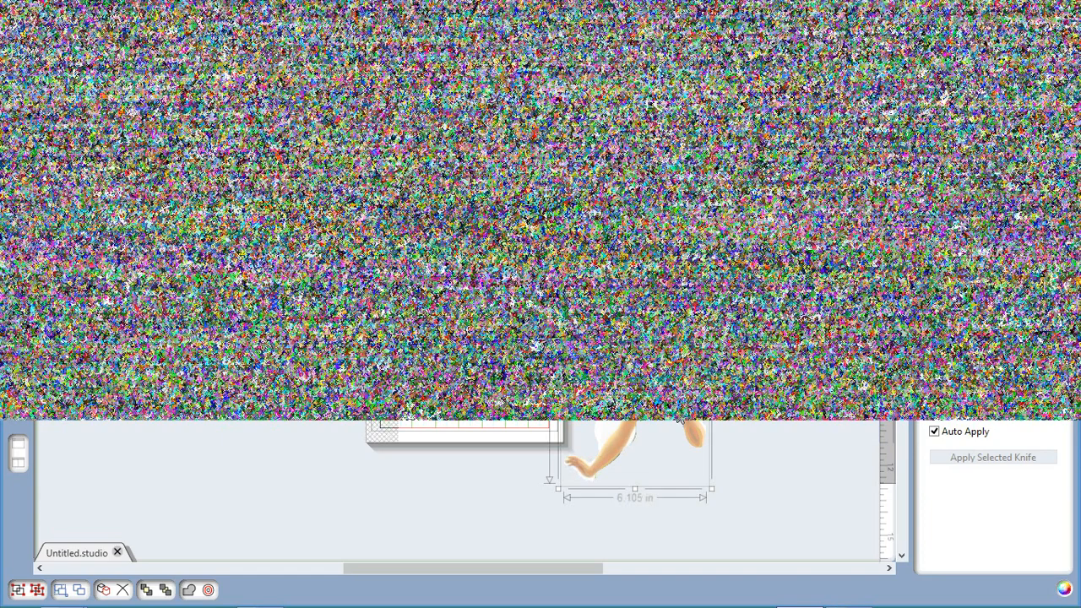
drag(681, 416, 638, 221)
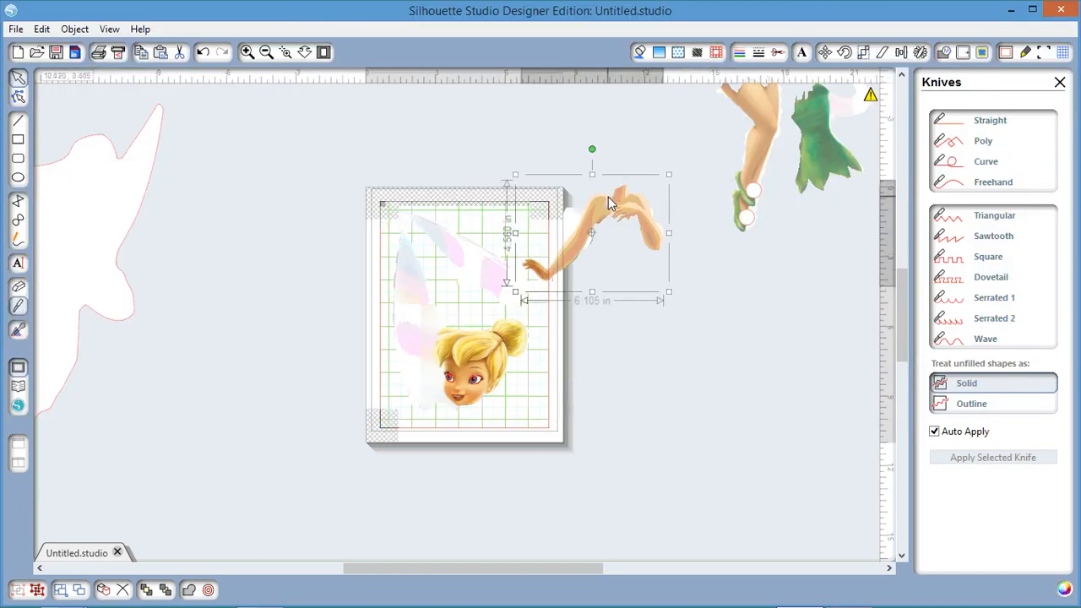
drag(611, 203, 676, 95)
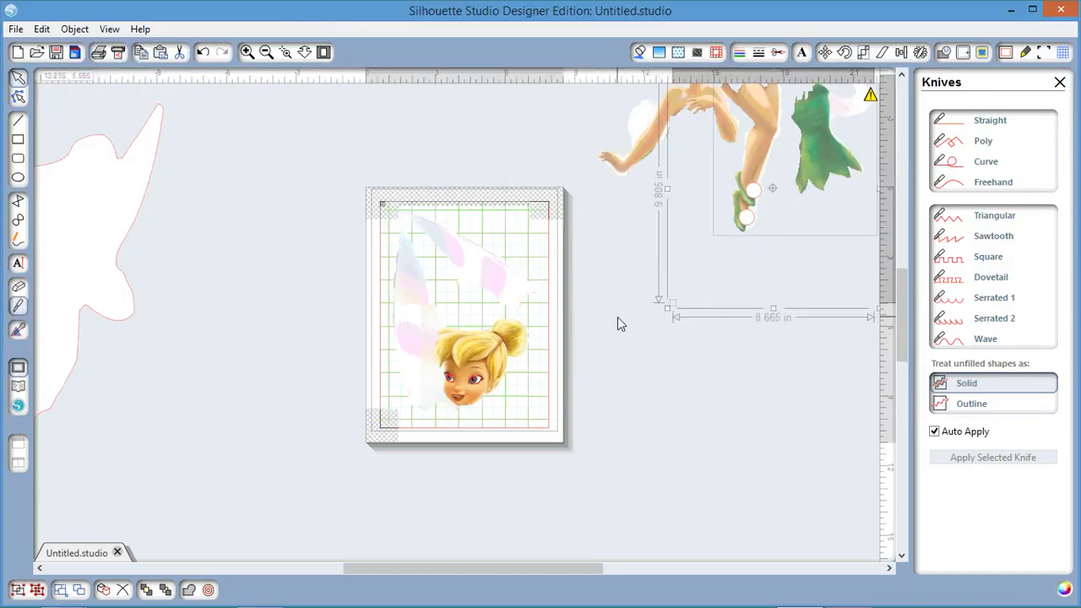
drag(615, 160, 643, 286)
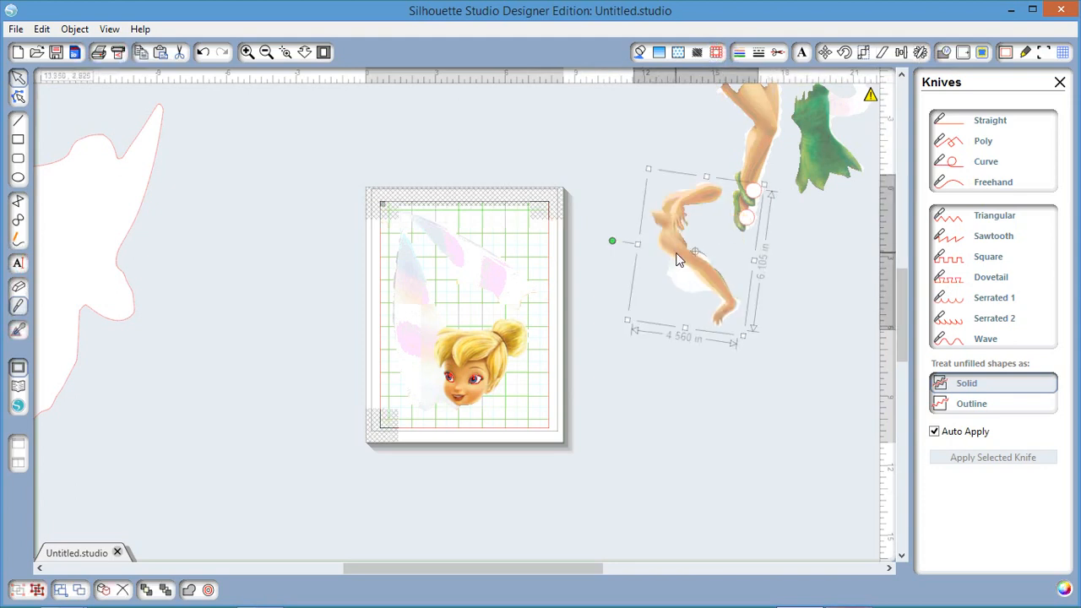
drag(679, 259, 694, 221)
click(555, 319)
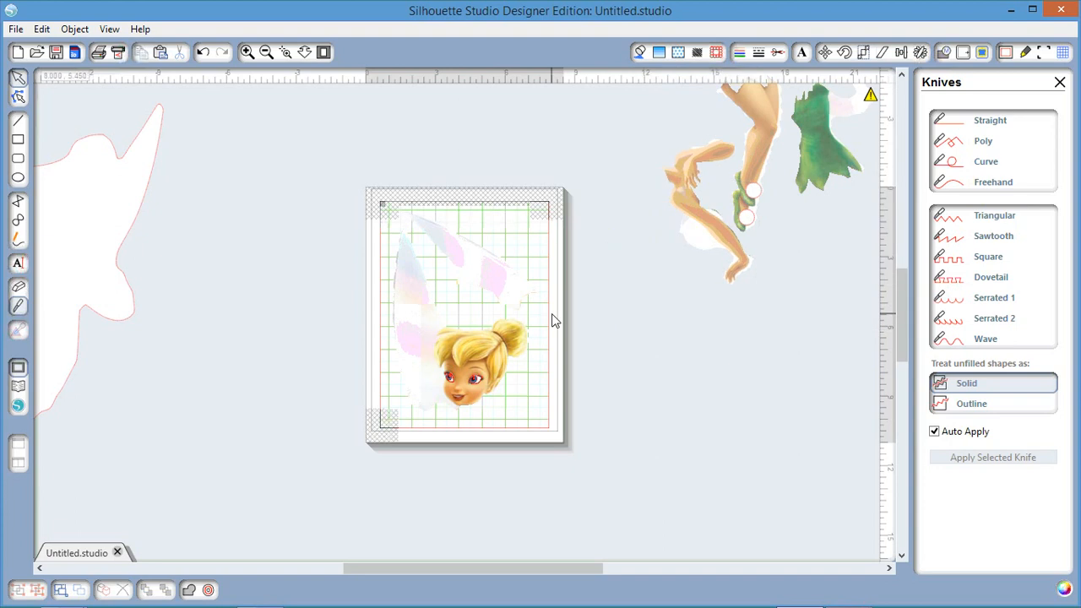
Rotate the loose wing to a steeper angle and shift the head piece toward the cutting area's lower-left corner
click(435, 308)
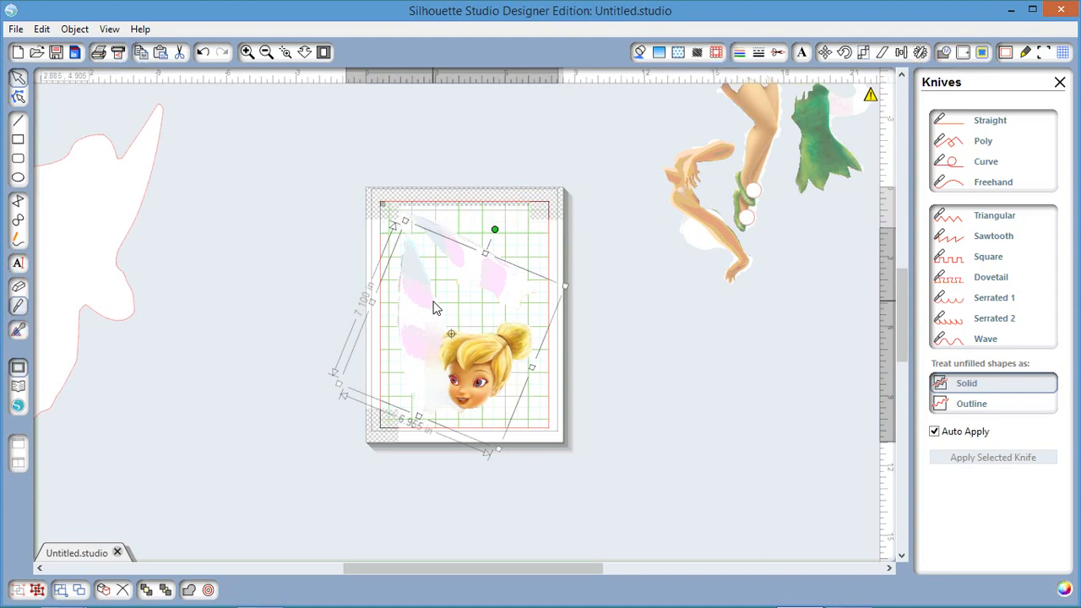
drag(495, 229, 366, 238)
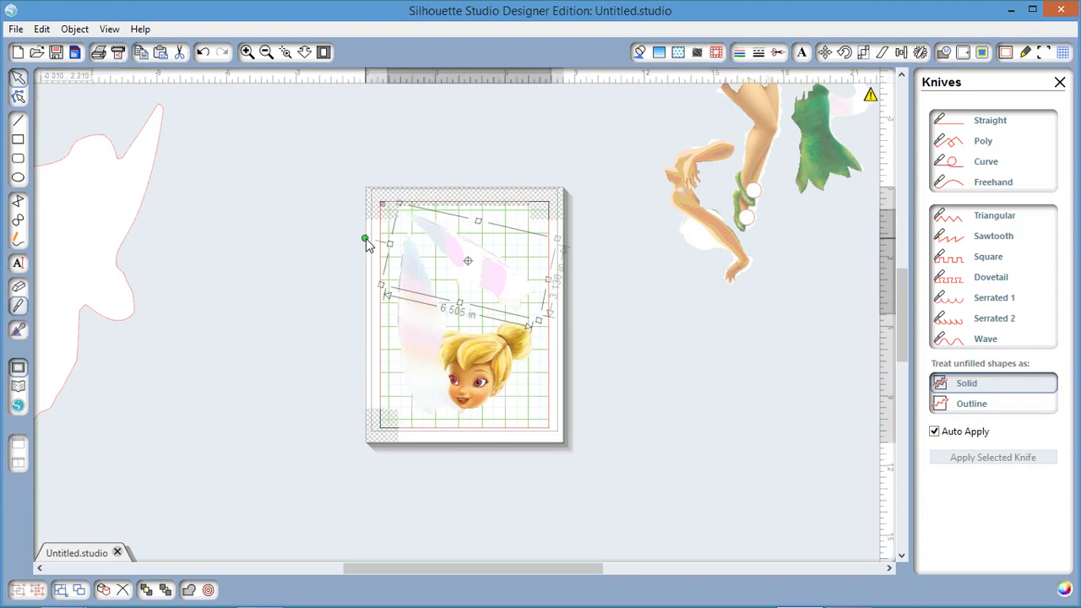
drag(365, 238, 415, 393)
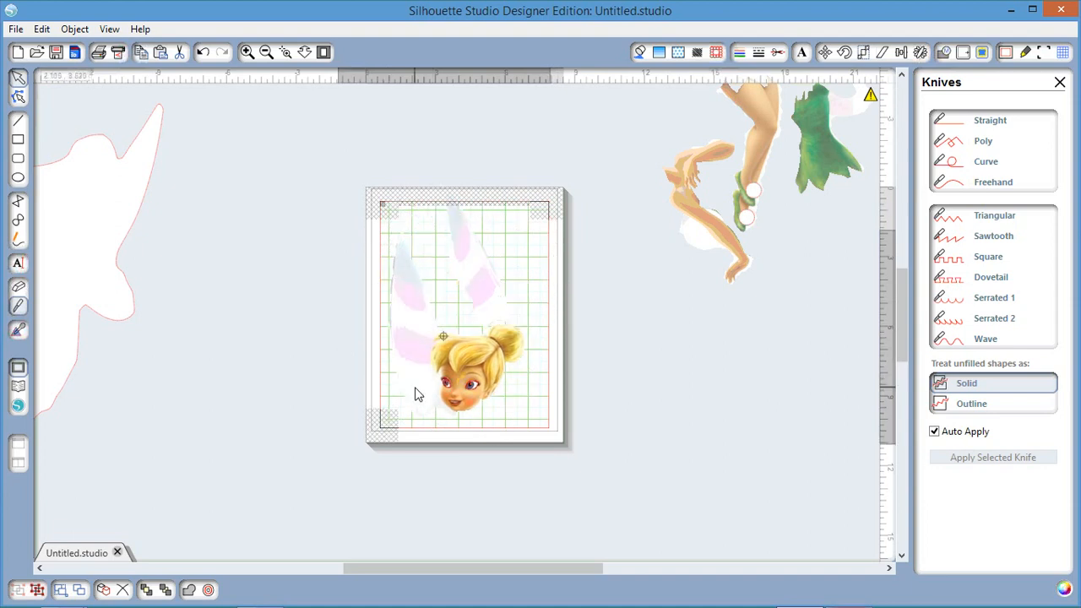
drag(414, 394, 409, 401)
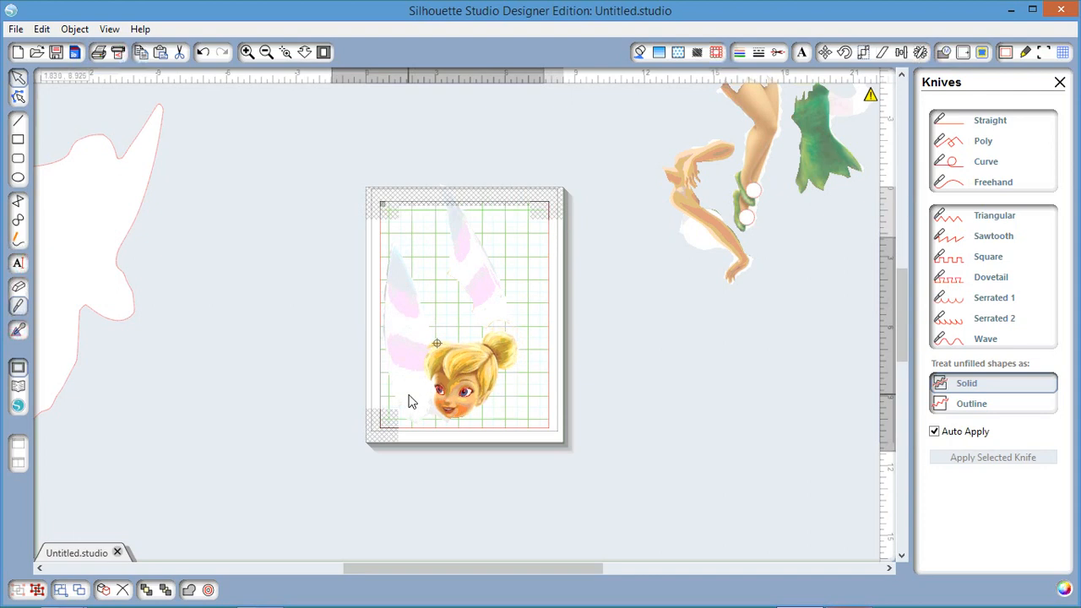
Try rotating the arms and shoulders piece and placing it on the page above the head
double_click(409, 401)
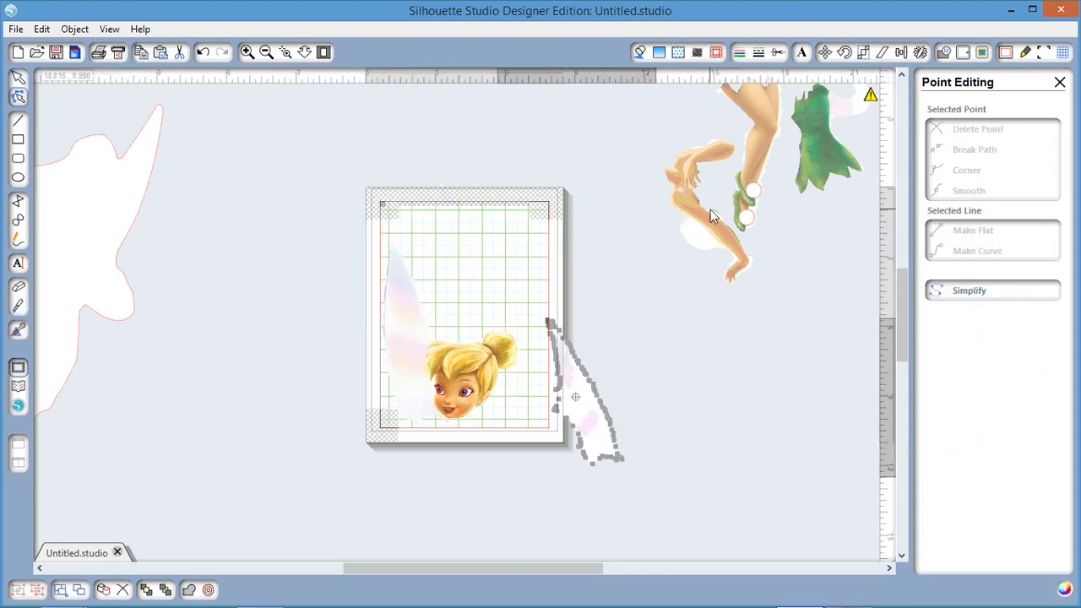
key(Escape)
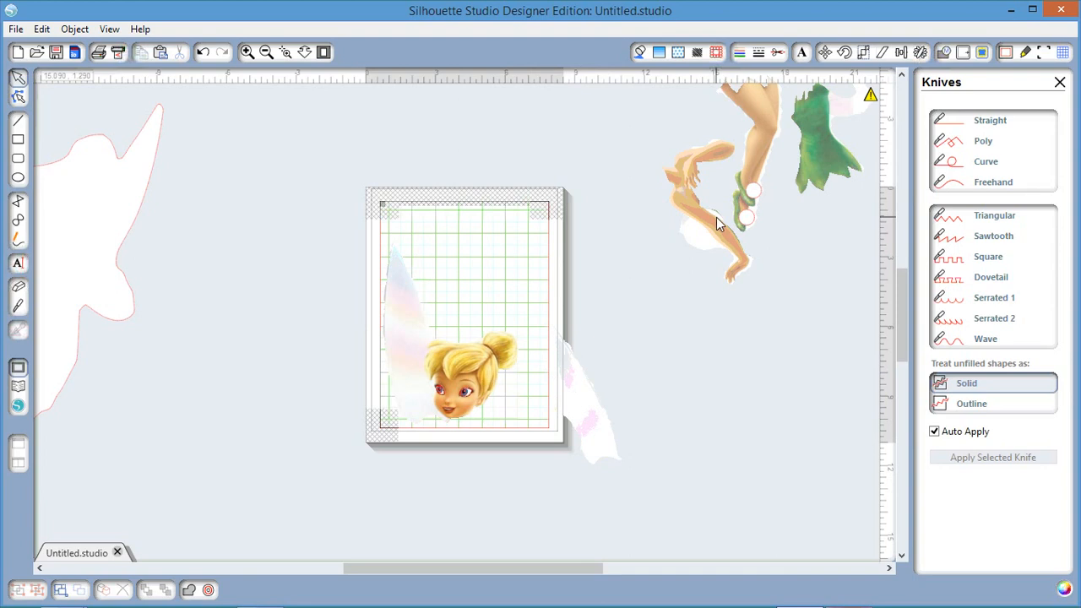
drag(716, 217, 382, 268)
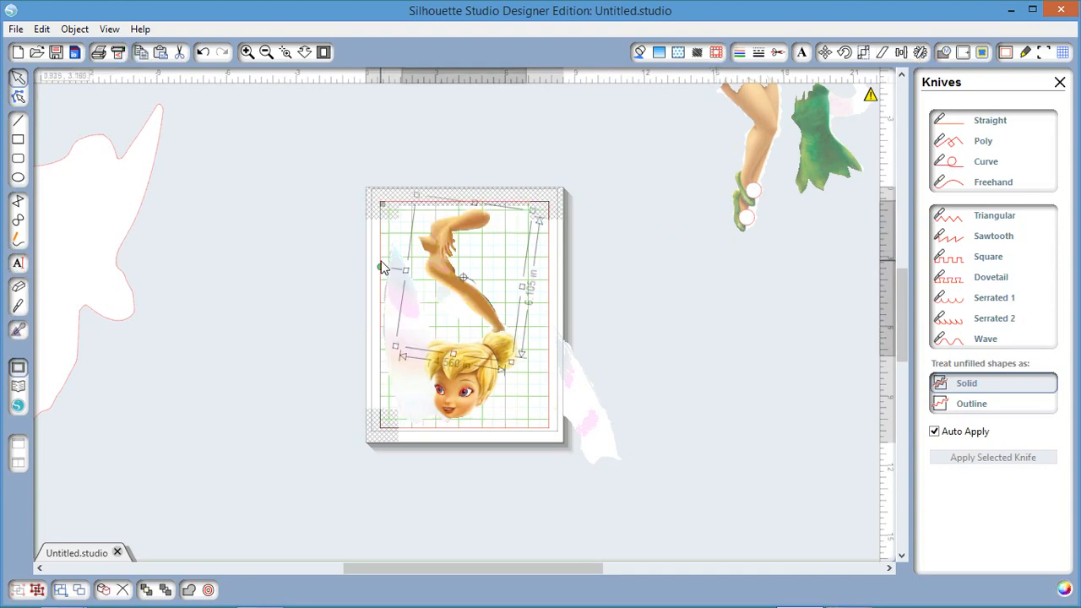
drag(382, 267, 335, 344)
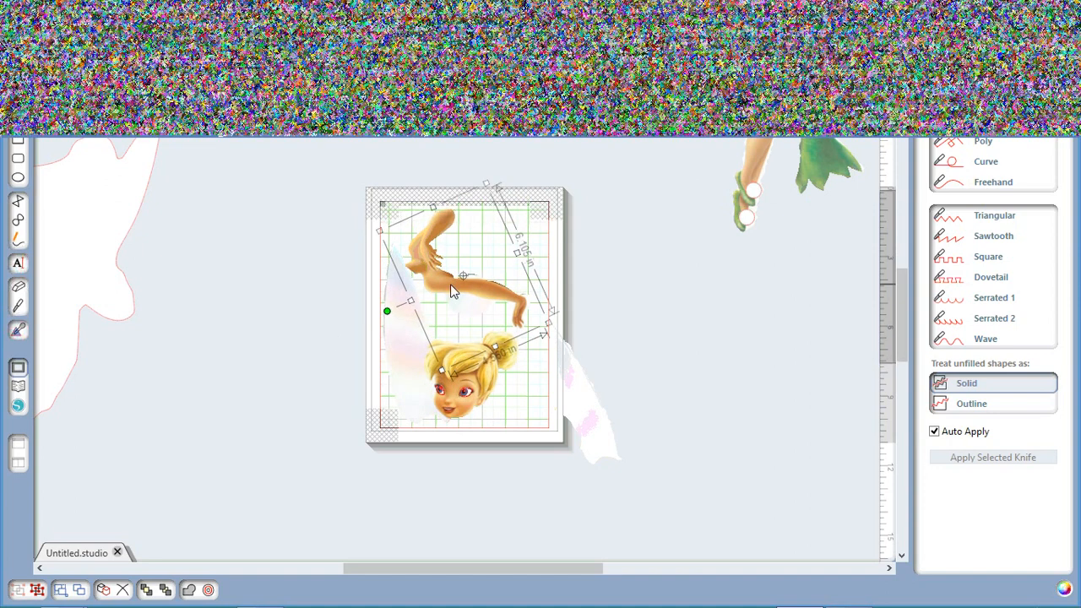
click(666, 470)
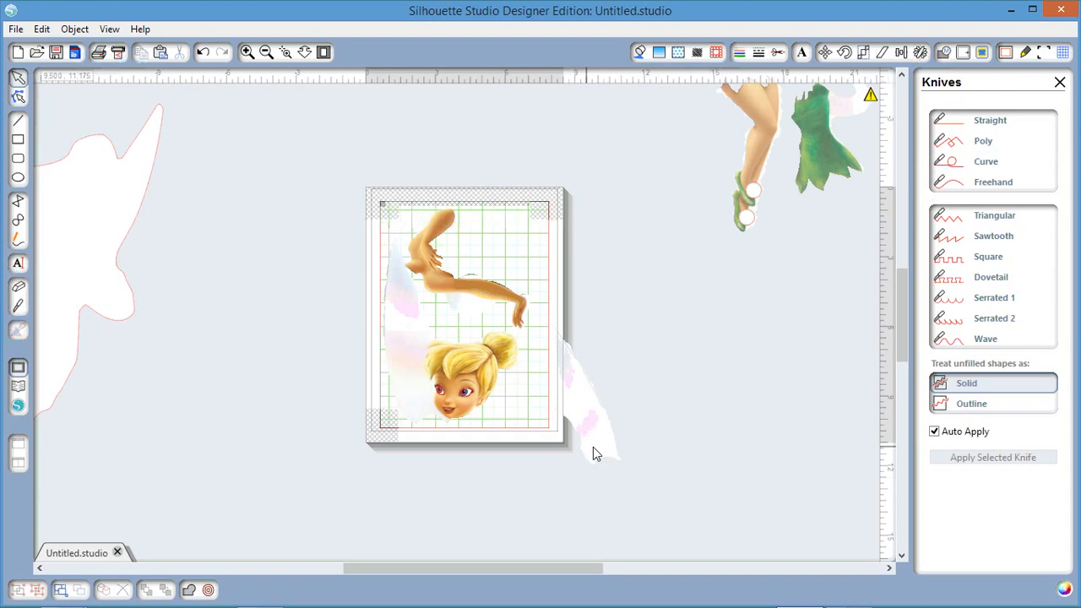
Park the arms and shoulders piece off the page and place the loose wing diagonally above the head
drag(596, 447, 518, 404)
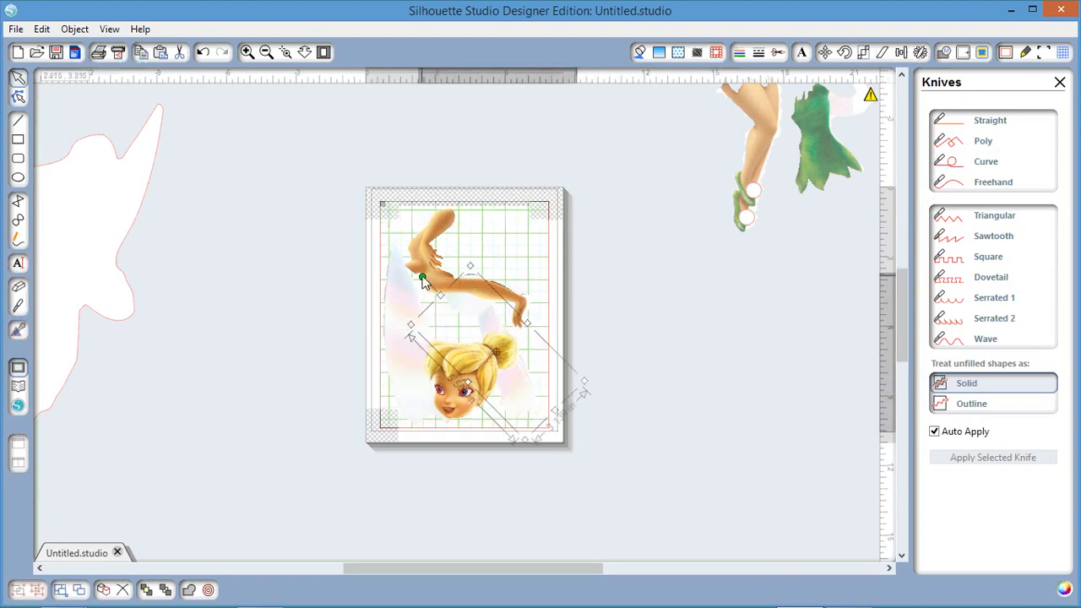
drag(422, 281, 697, 336)
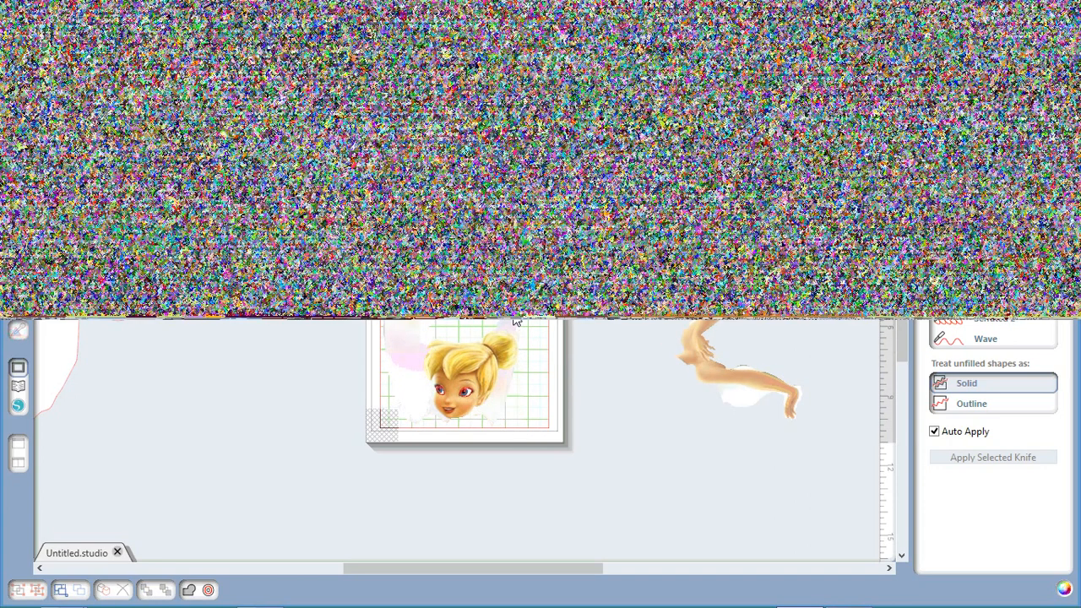
click(500, 235)
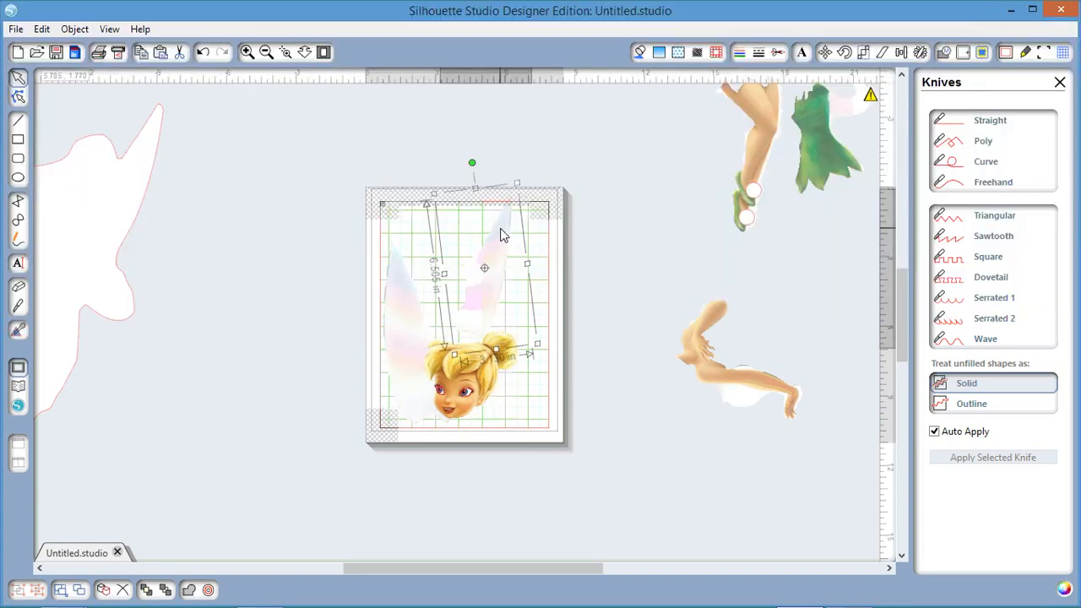
drag(472, 162, 352, 276)
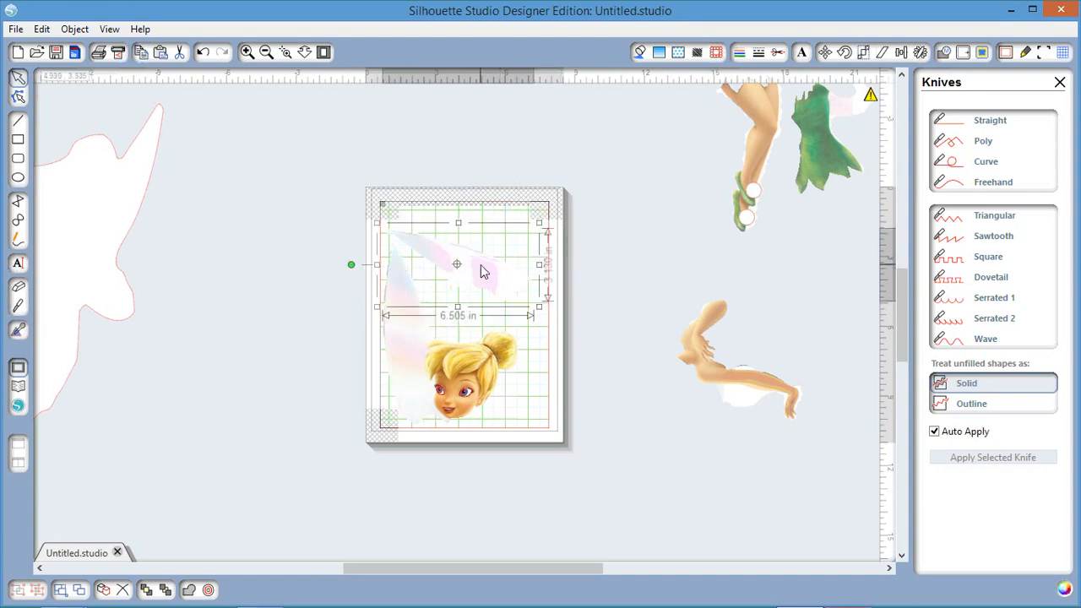
drag(351, 264, 441, 270)
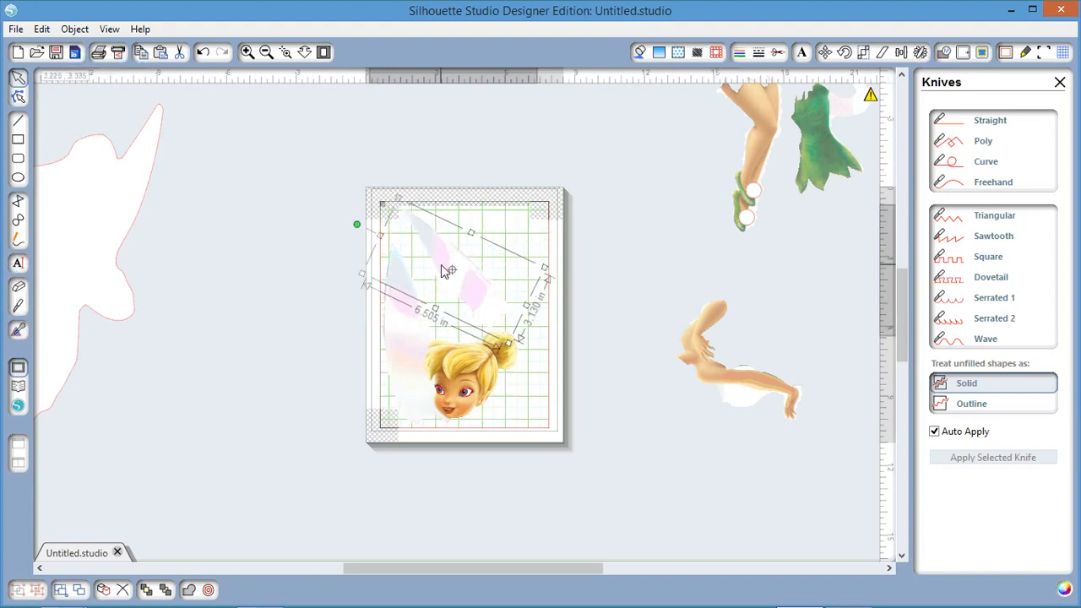
drag(441, 265, 444, 267)
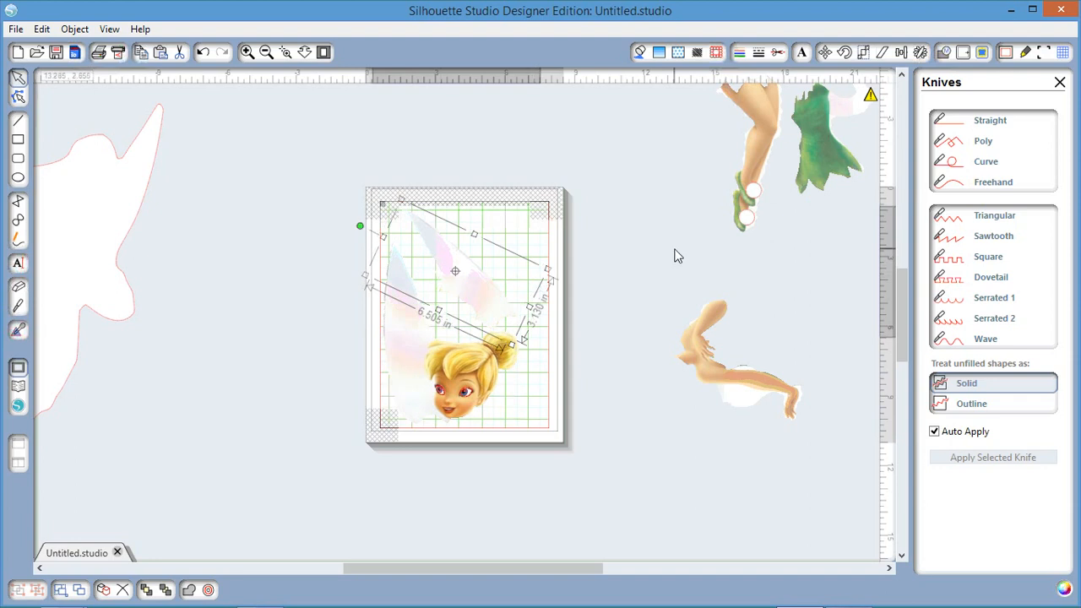
Group the head piece with the loose wing and move the group off the page near the white silhouette
right_click(419, 364)
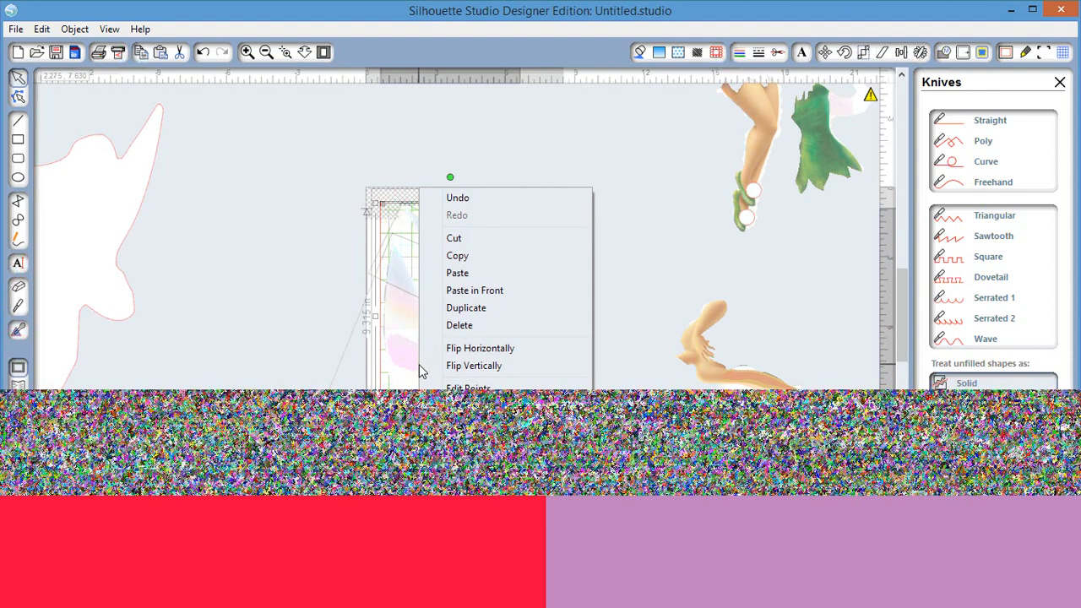
click(460, 412)
drag(427, 363, 227, 457)
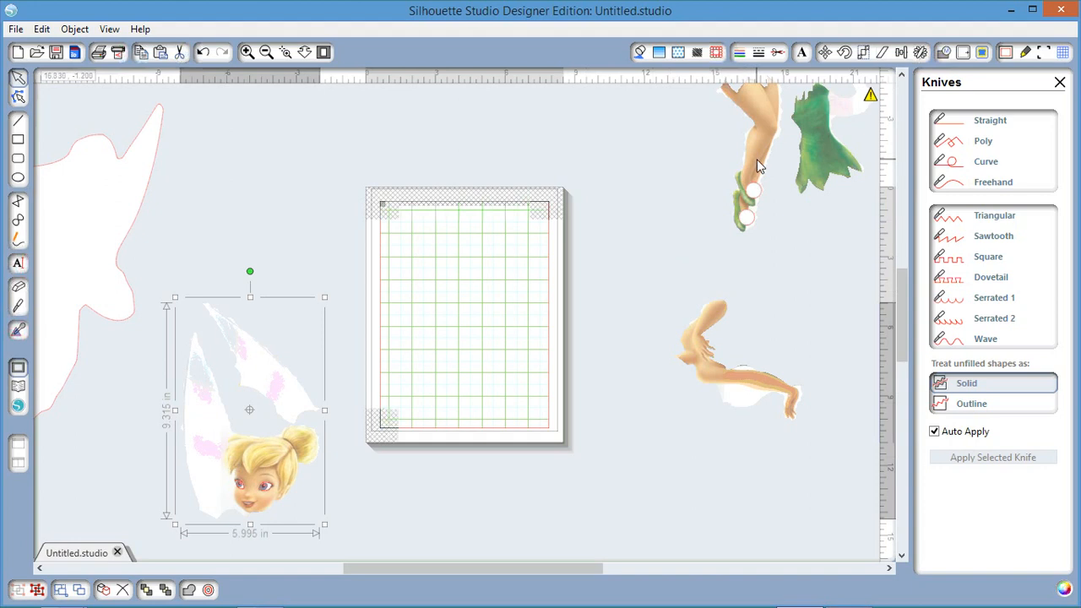
Move the legs and dress onto the page, then flip the arms piece around by rotation and place it above them
drag(757, 159, 424, 353)
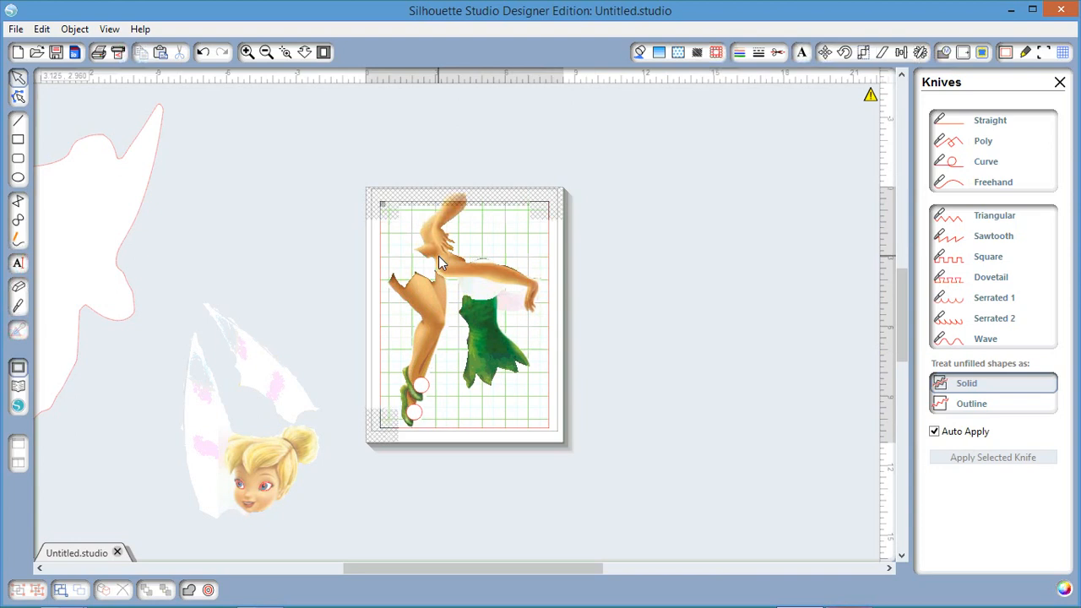
click(438, 263)
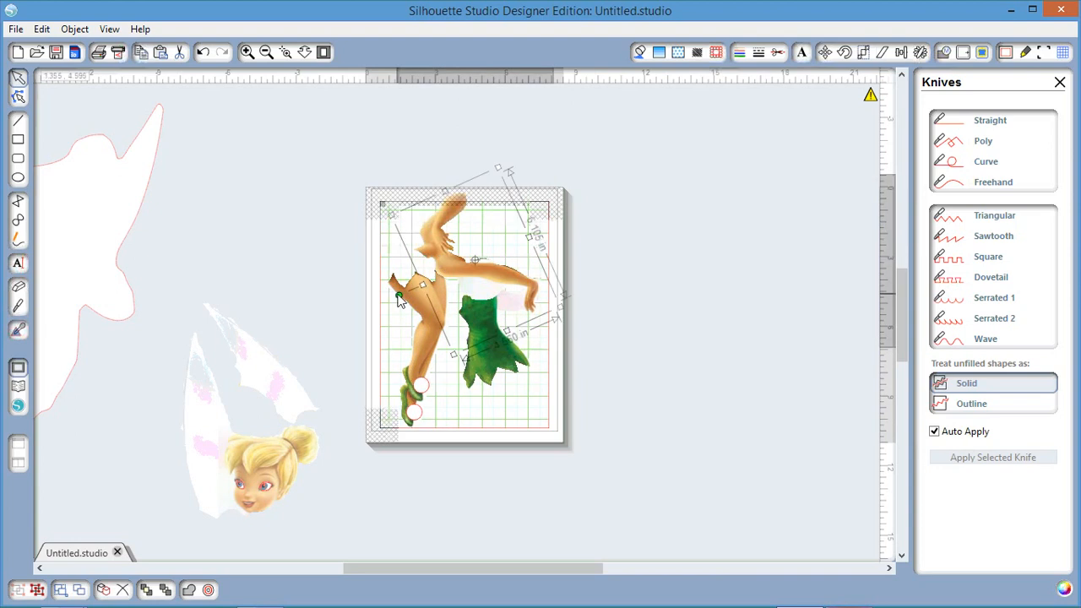
drag(400, 302, 511, 240)
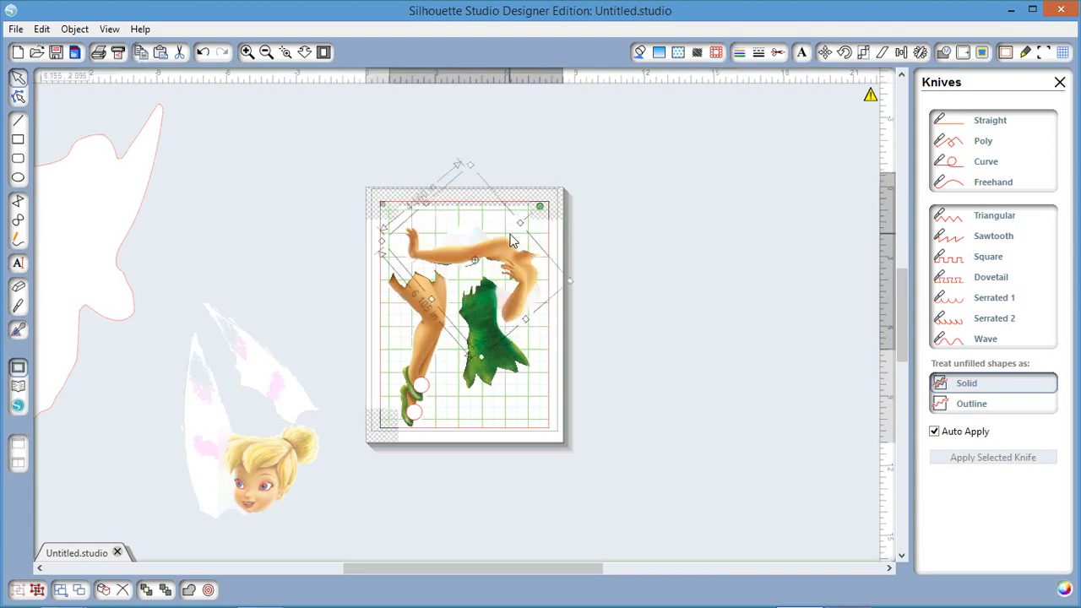
drag(510, 236, 508, 218)
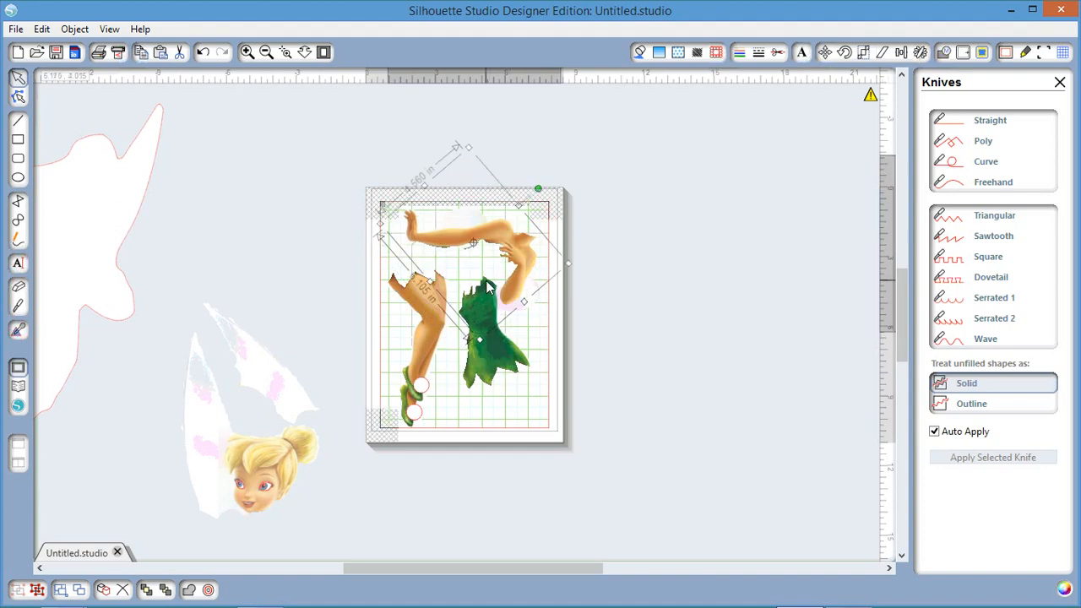
Shift the dress lower and nudge the legs and arms inward so all three pieces fit inside the cutting area
drag(487, 357, 480, 358)
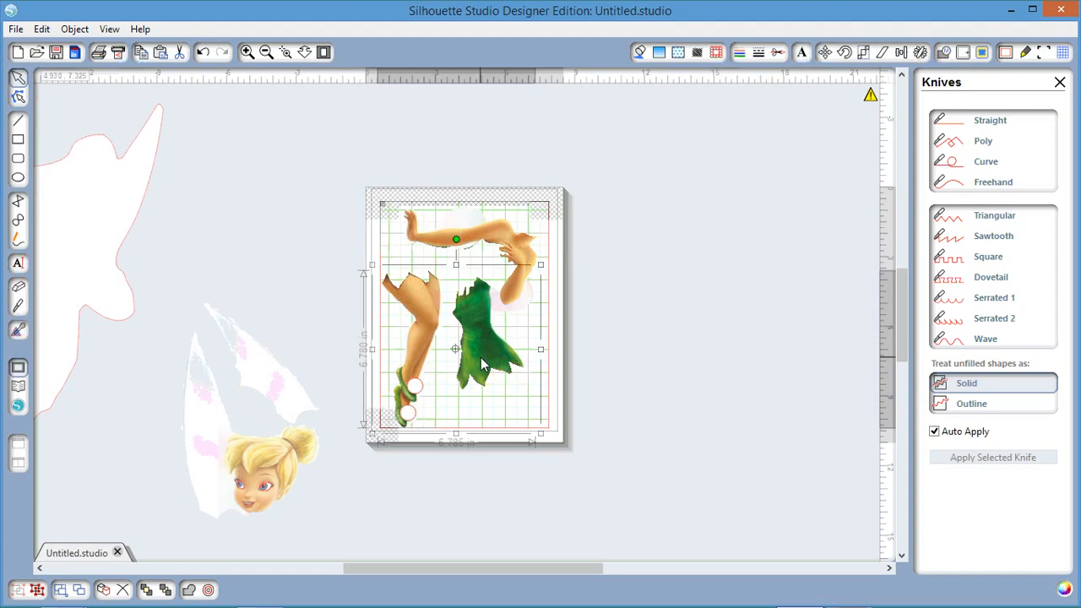
click(546, 367)
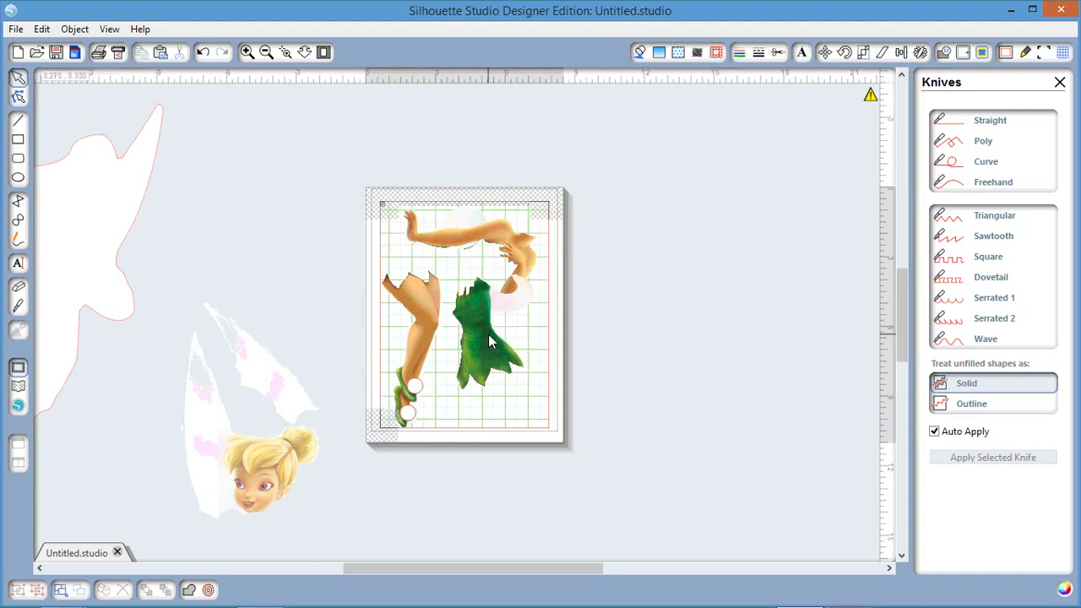
drag(488, 335, 497, 365)
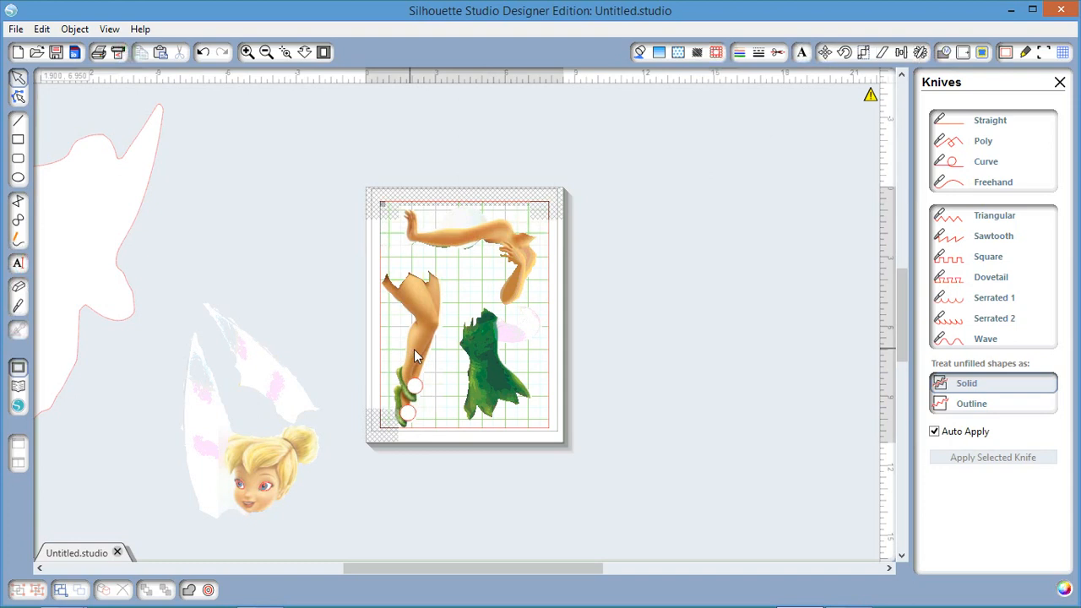
drag(413, 348, 431, 349)
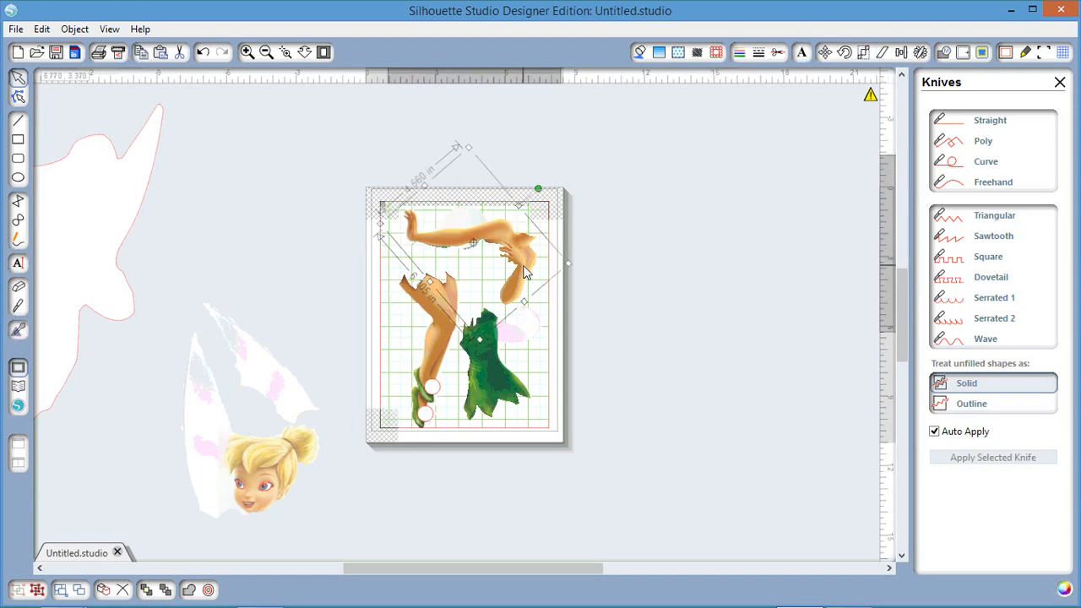
drag(525, 272, 521, 278)
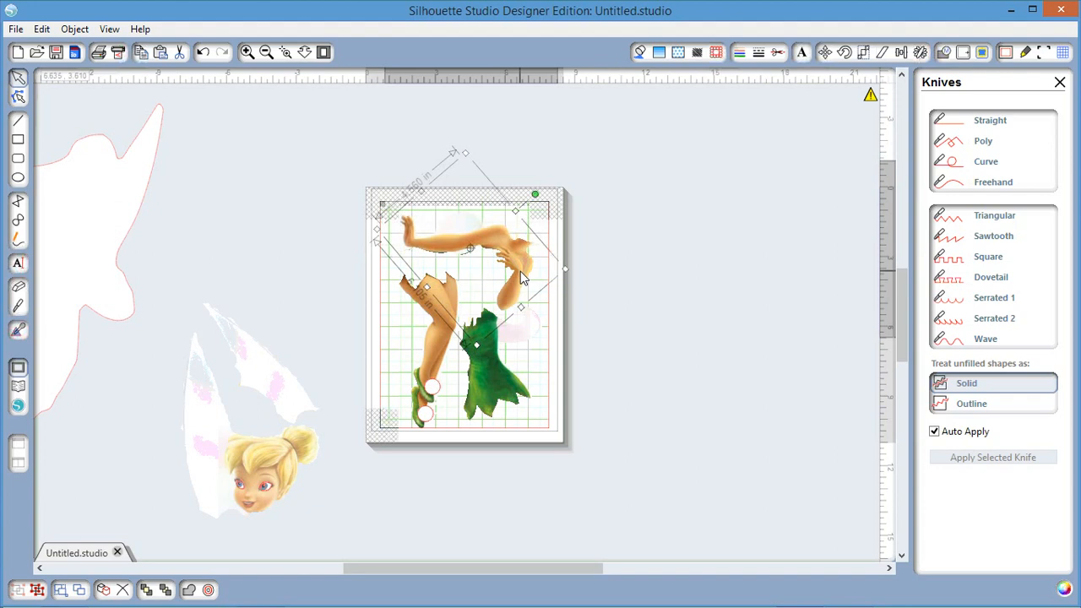
Group the arms, legs and dress pieces on the page
click(372, 182)
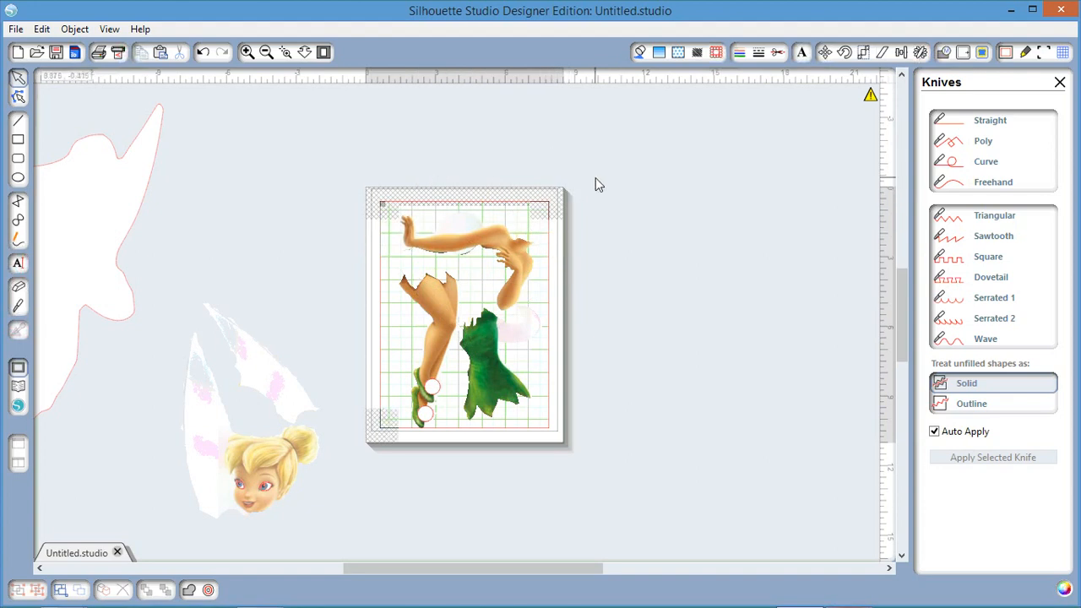
drag(596, 177, 396, 465)
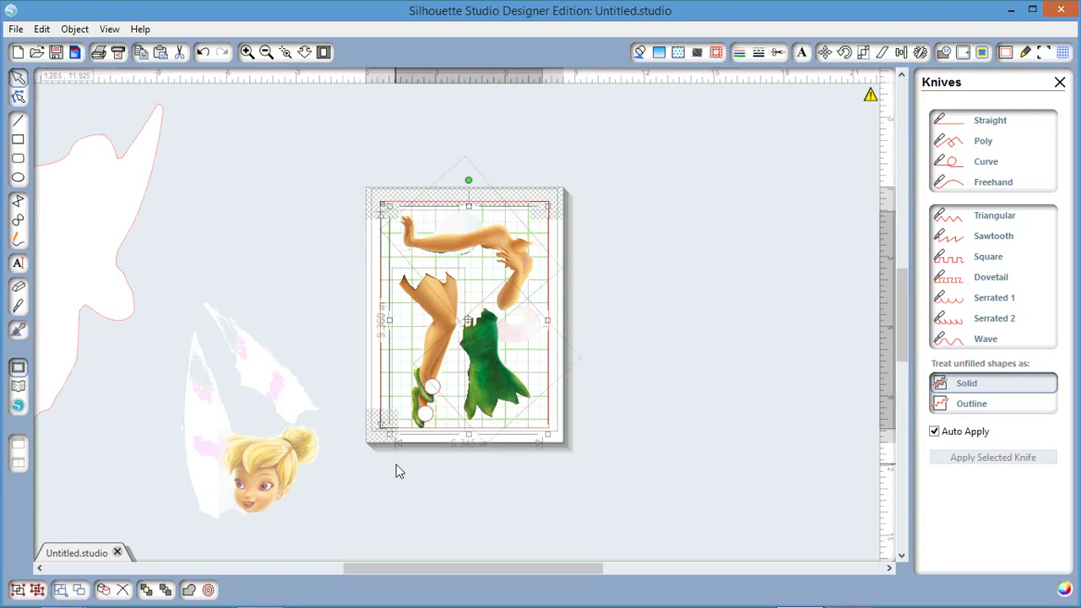
right_click(442, 385)
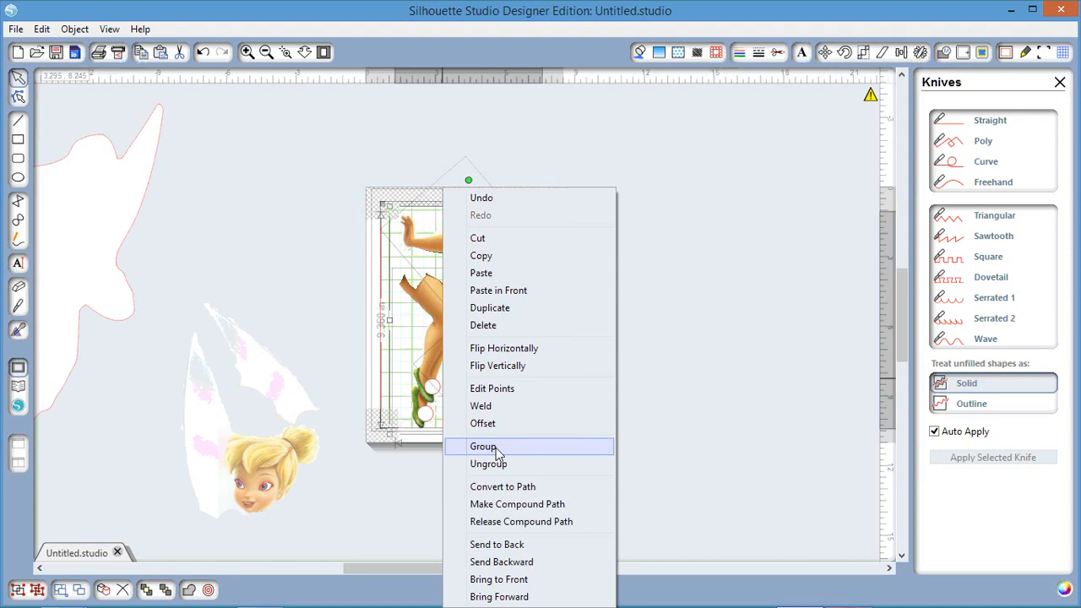
click(485, 446)
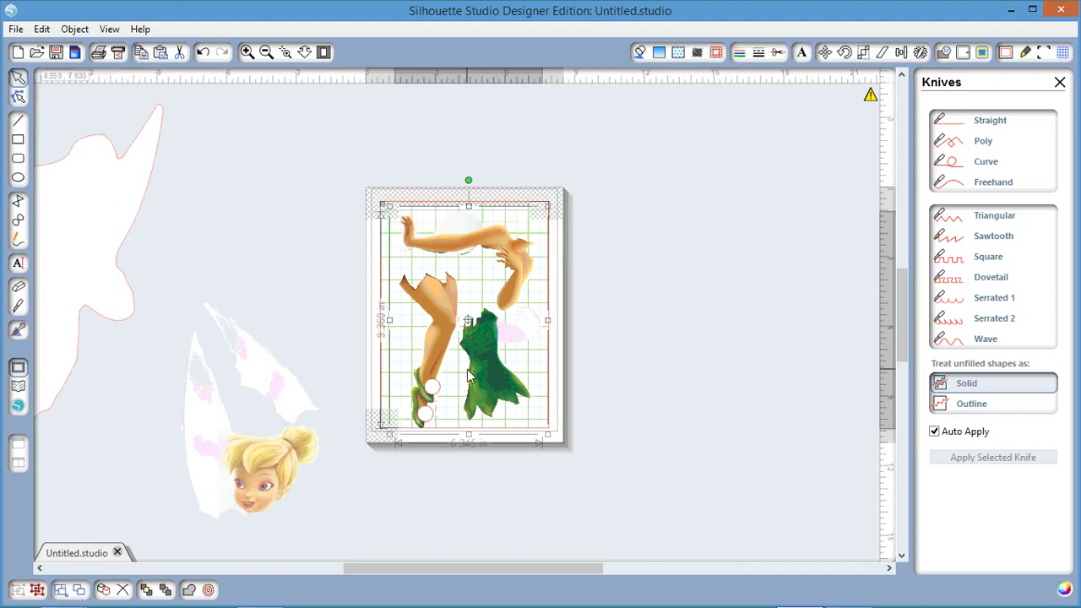
Bring the white silhouette closer to the page, and park the body group and the head group together off the page's opposite side
drag(65, 246, 125, 253)
click(223, 253)
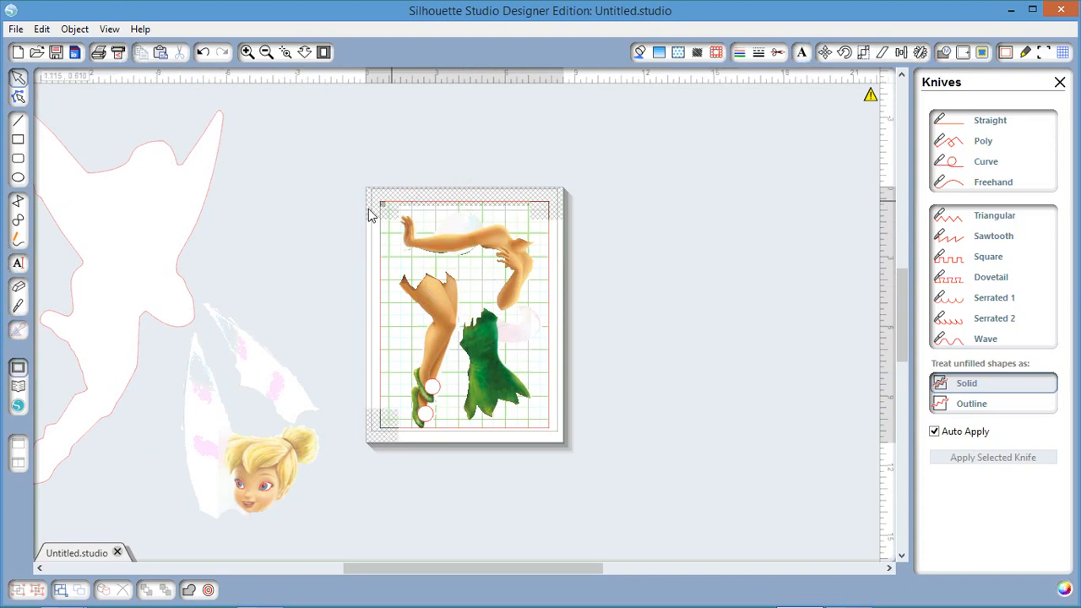
drag(439, 264, 718, 348)
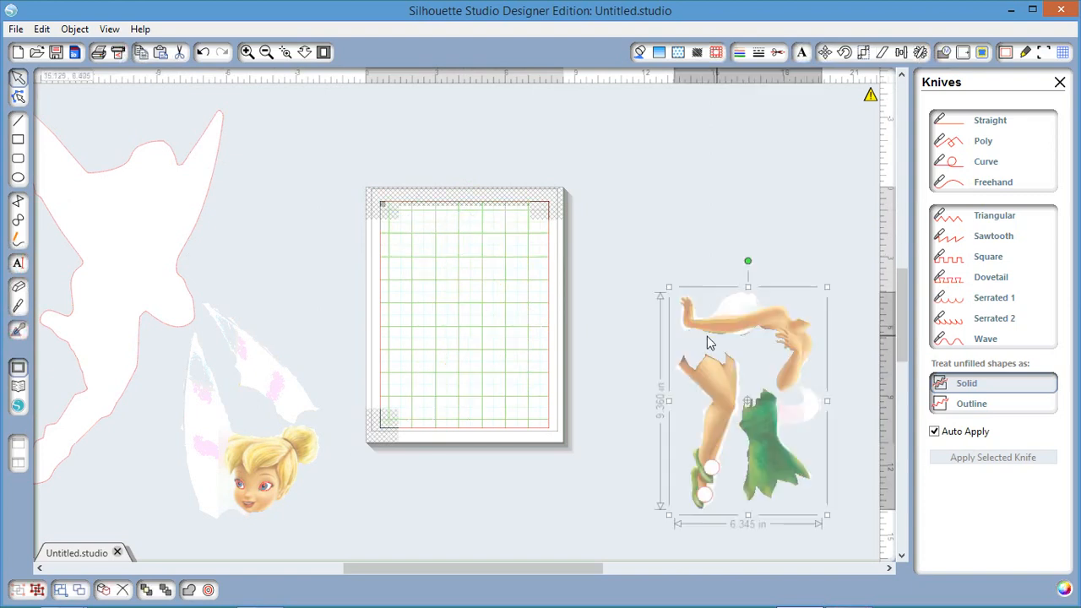
drag(232, 447, 746, 224)
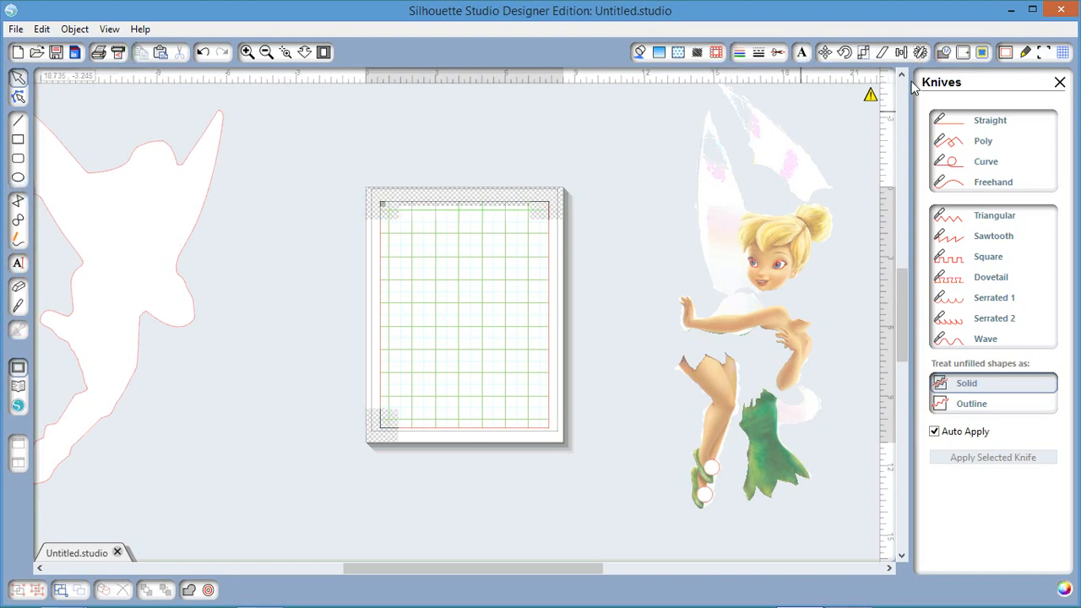
Set the page size to 12"x12" and place a duplicate of the white fairy silhouette on the page
click(1006, 54)
drag(102, 228, 498, 349)
click(498, 350)
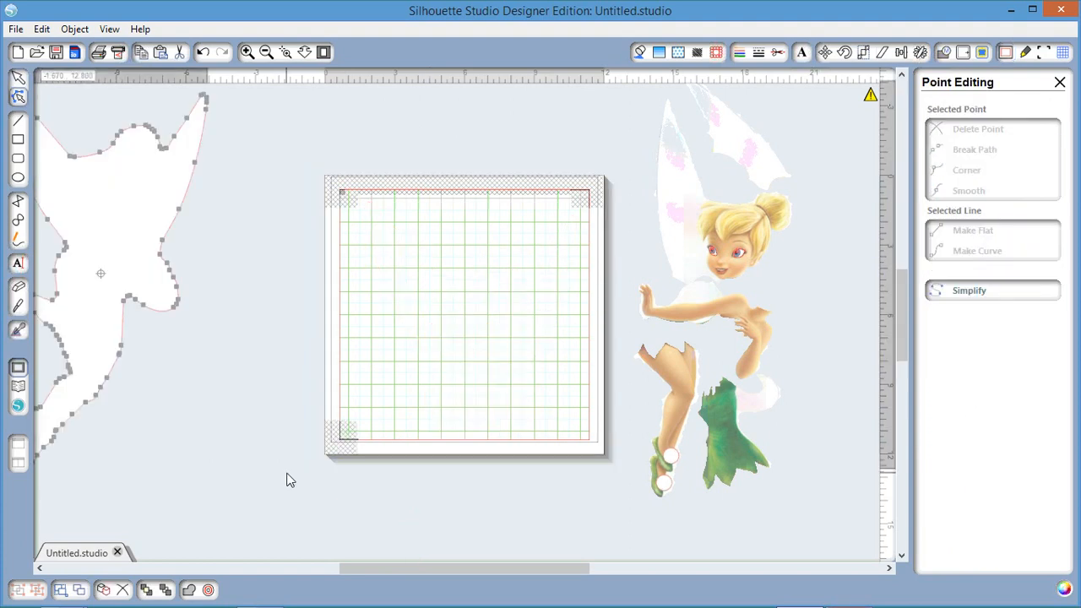
right_click(287, 480)
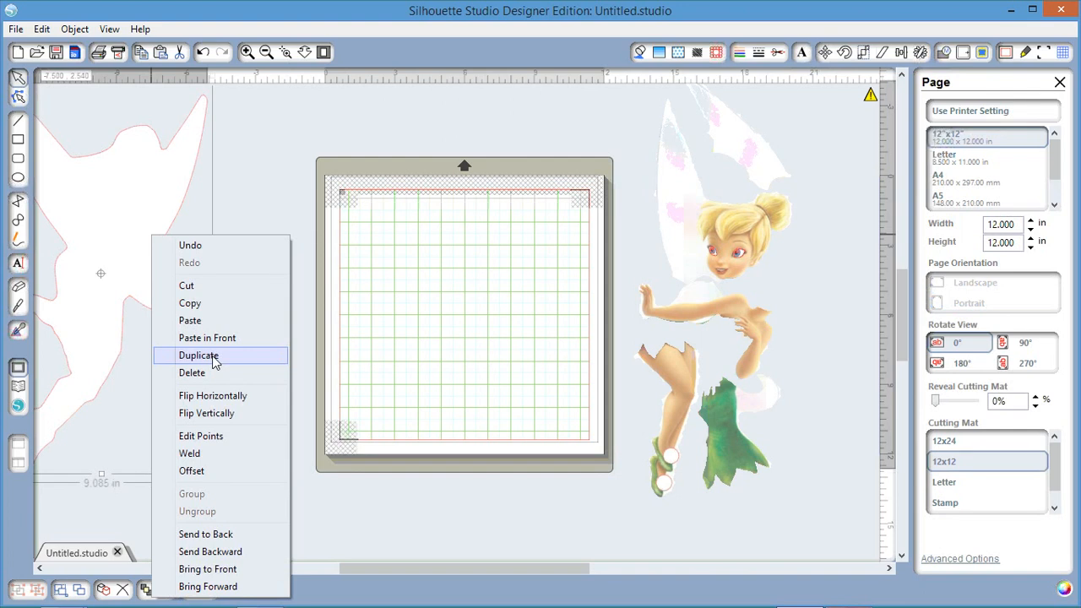
click(214, 361)
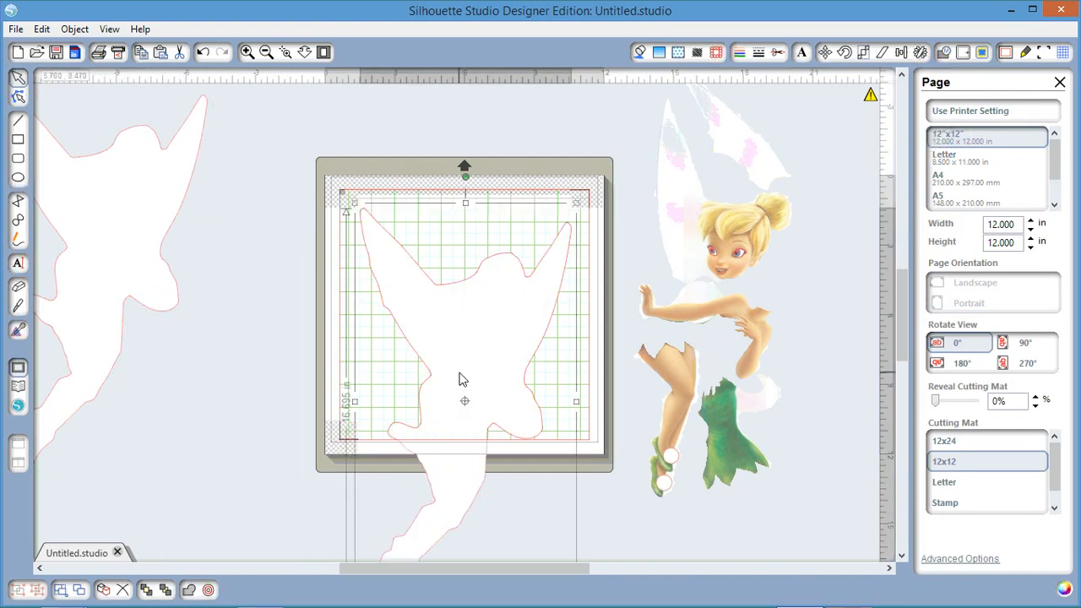
Slice the white silhouette on the page straight across at the waist with the knife
key(k)
drag(311, 390, 563, 391)
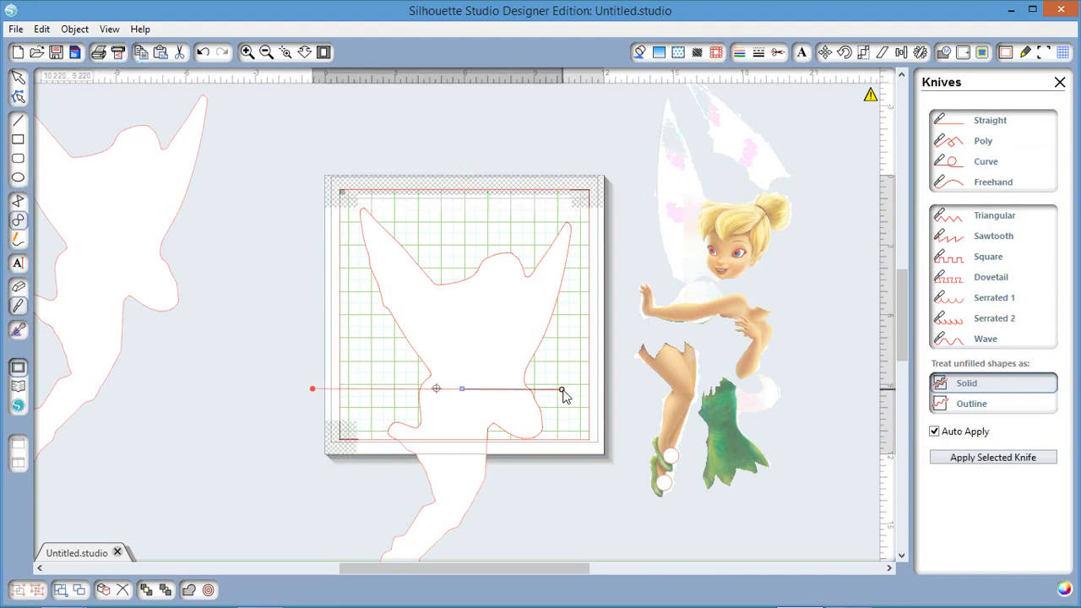
drag(564, 391, 587, 392)
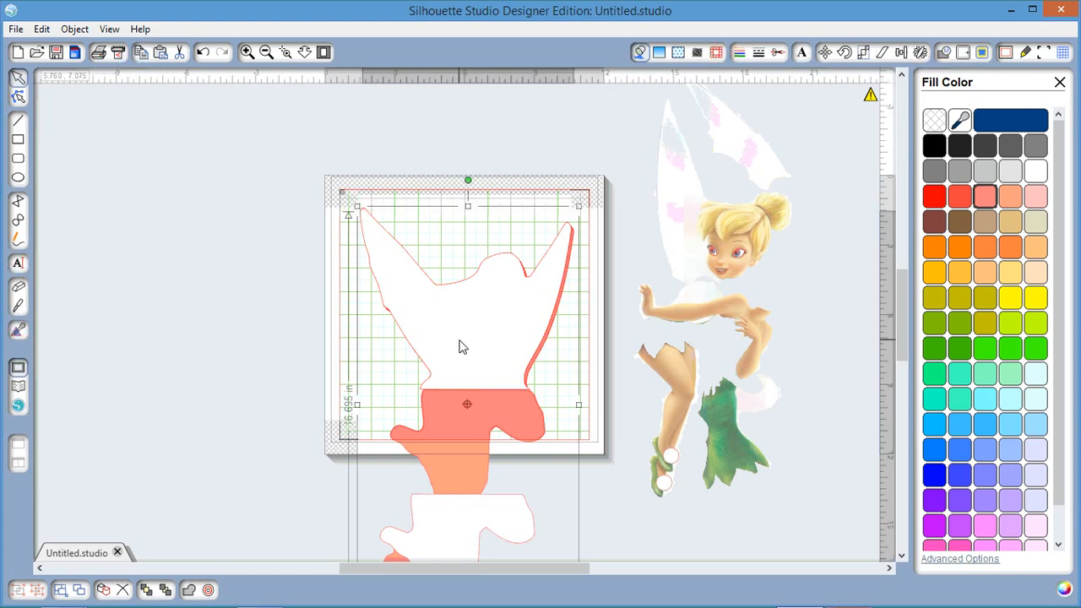
Align the uncut silhouette copy over the cut pieces and slice it straight across slightly below the first cut
drag(461, 346, 456, 346)
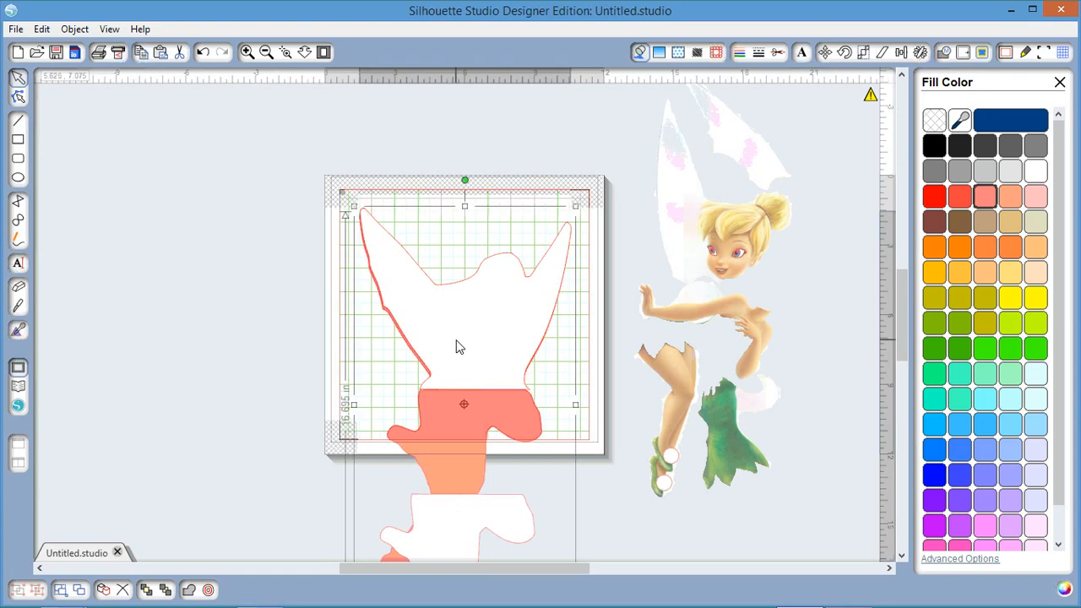
drag(456, 346, 457, 342)
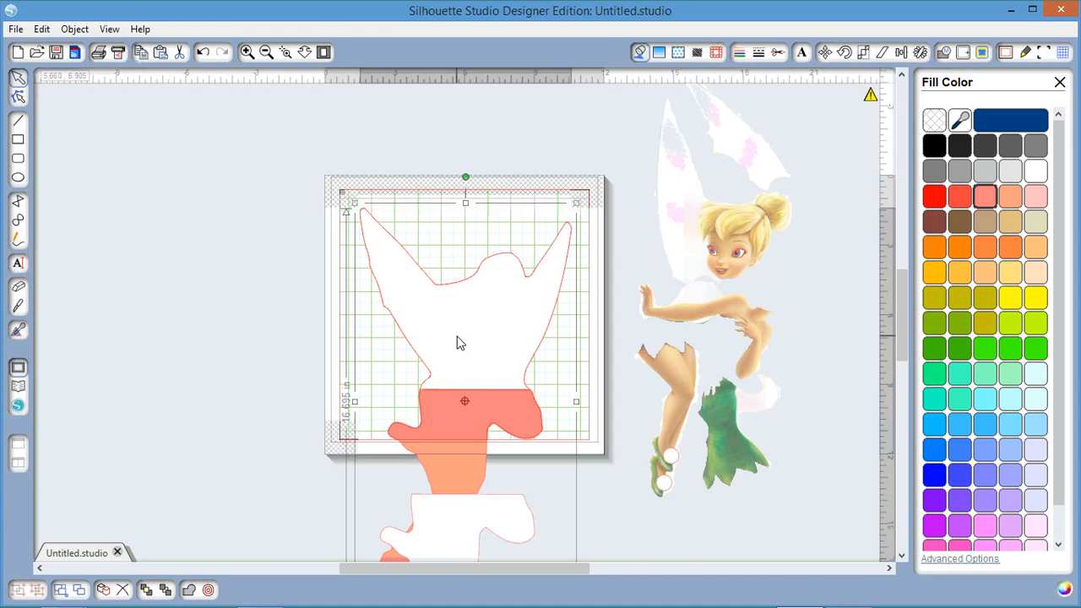
key(k)
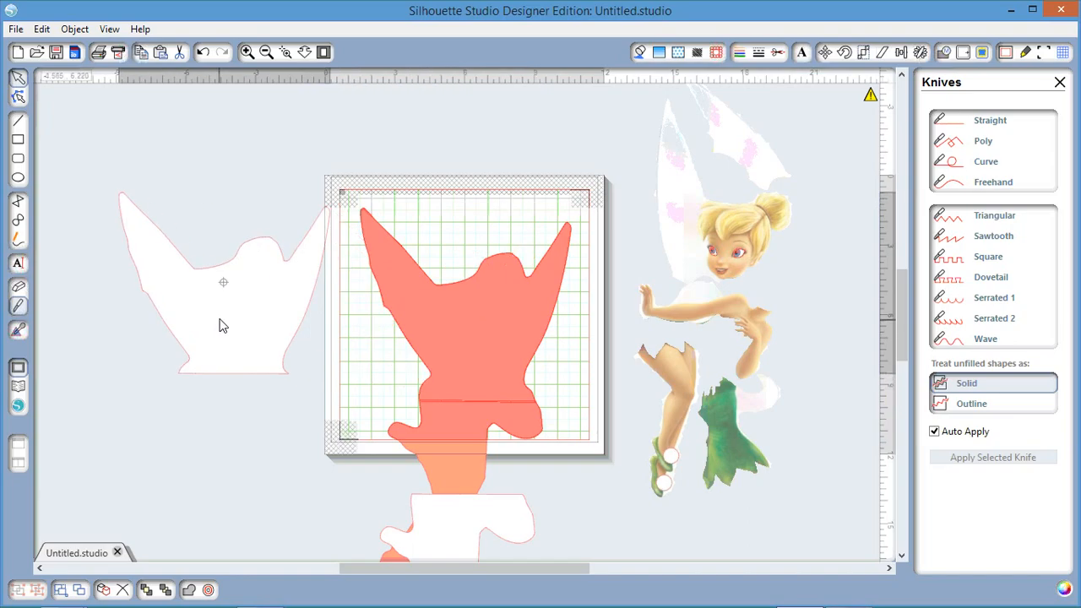
Separate the stacked pieces, keeping the longer upper piece on the page and moving the shorter lower piece off it
drag(413, 284, 404, 302)
click(258, 333)
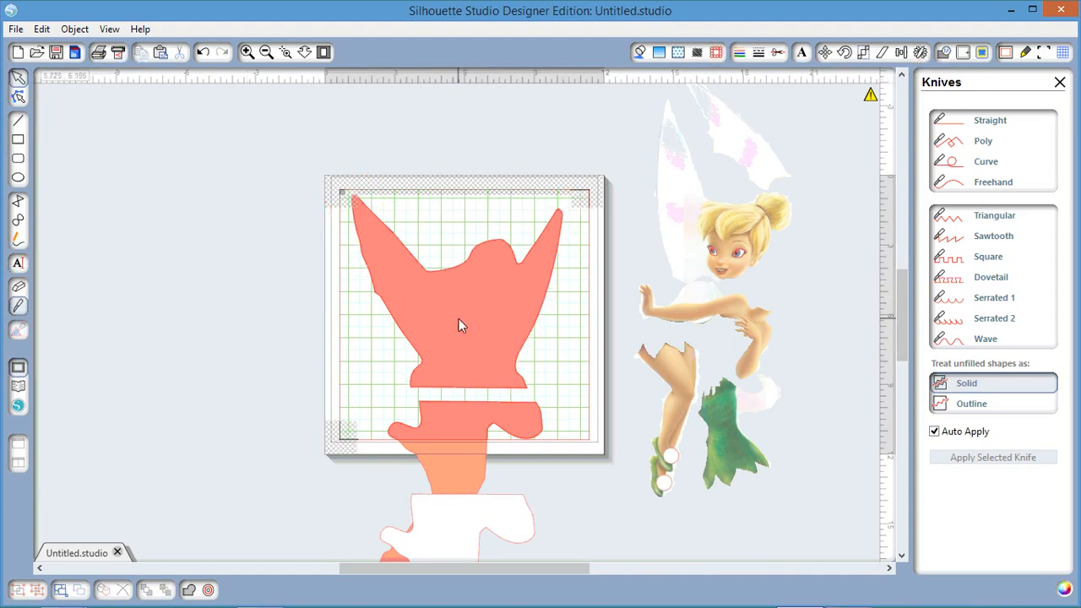
drag(448, 444, 196, 483)
drag(434, 554, 431, 457)
click(212, 479)
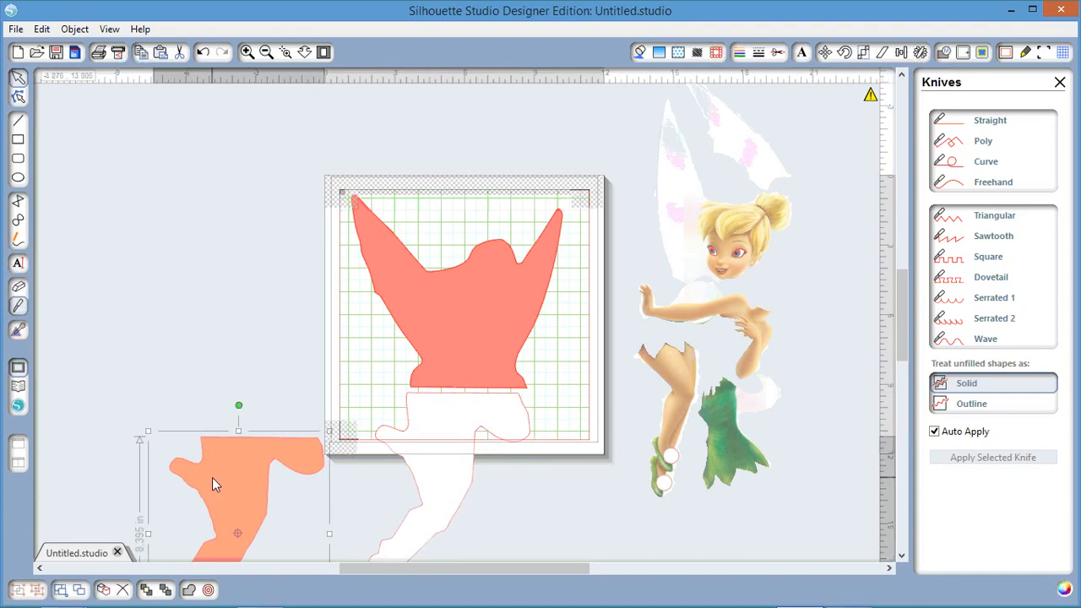
Position the longer upper piece inside the cutting area and pull the longer lower piece away from it
double_click(212, 478)
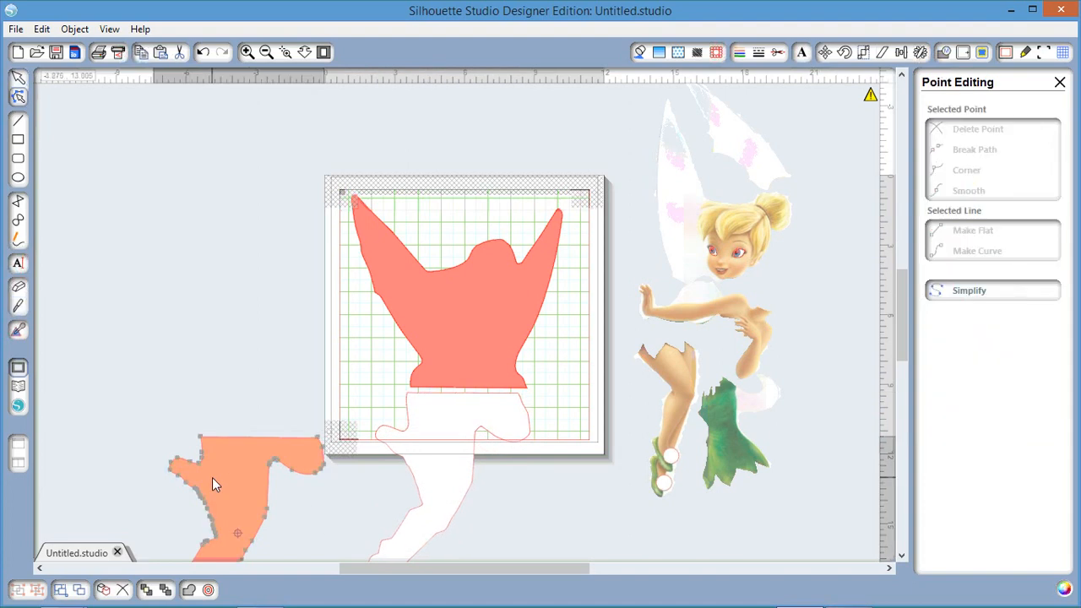
drag(212, 477, 447, 313)
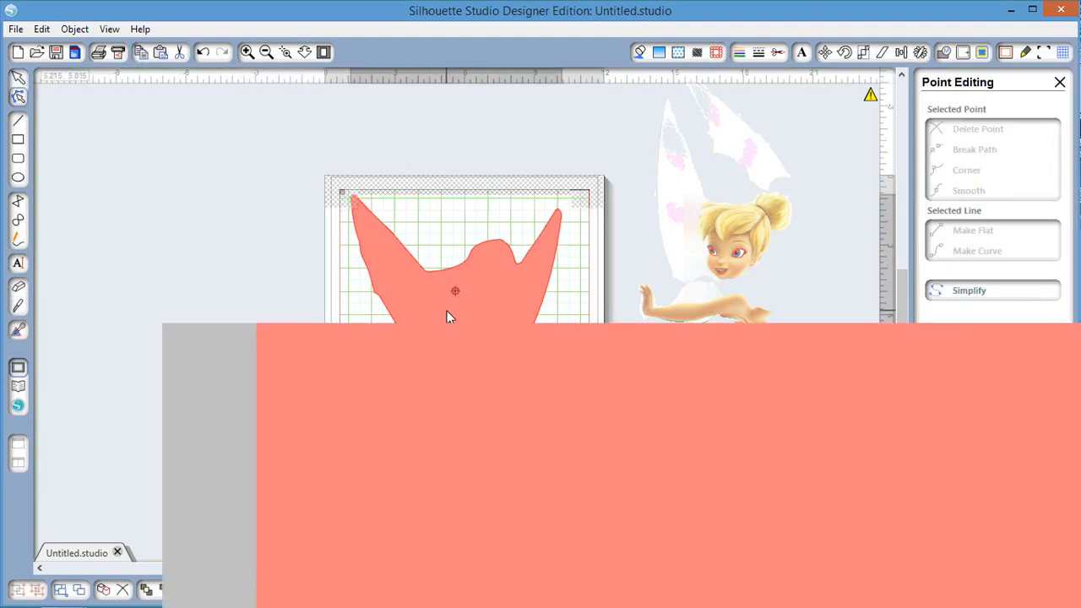
click(499, 397)
drag(442, 411, 390, 423)
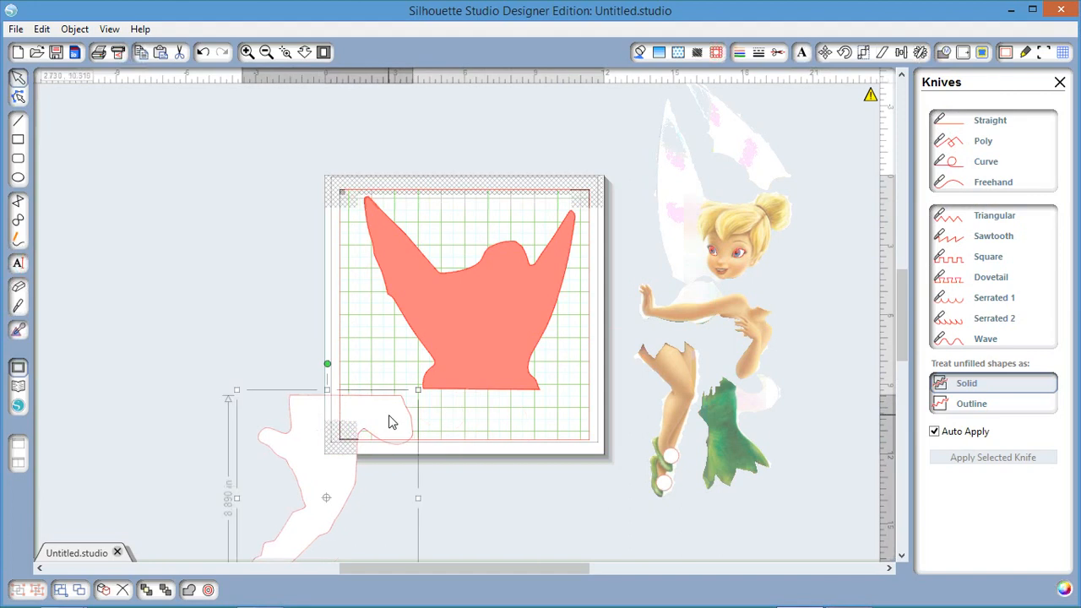
Fit the white lower piece against the upper piece to show their overlap, and park it off the page
double_click(389, 422)
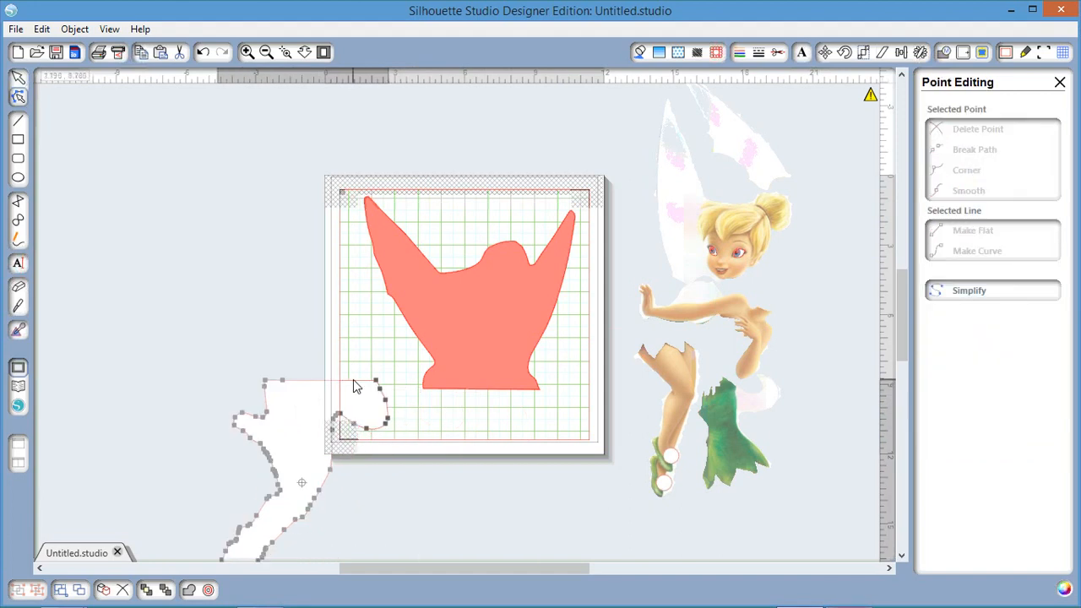
drag(355, 386, 510, 391)
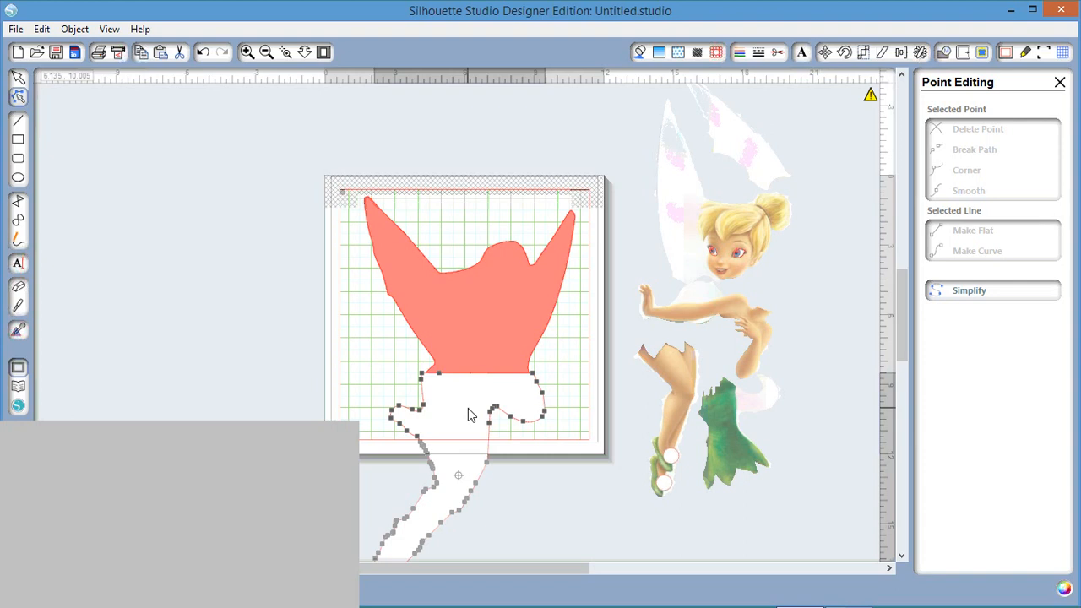
drag(471, 415, 200, 295)
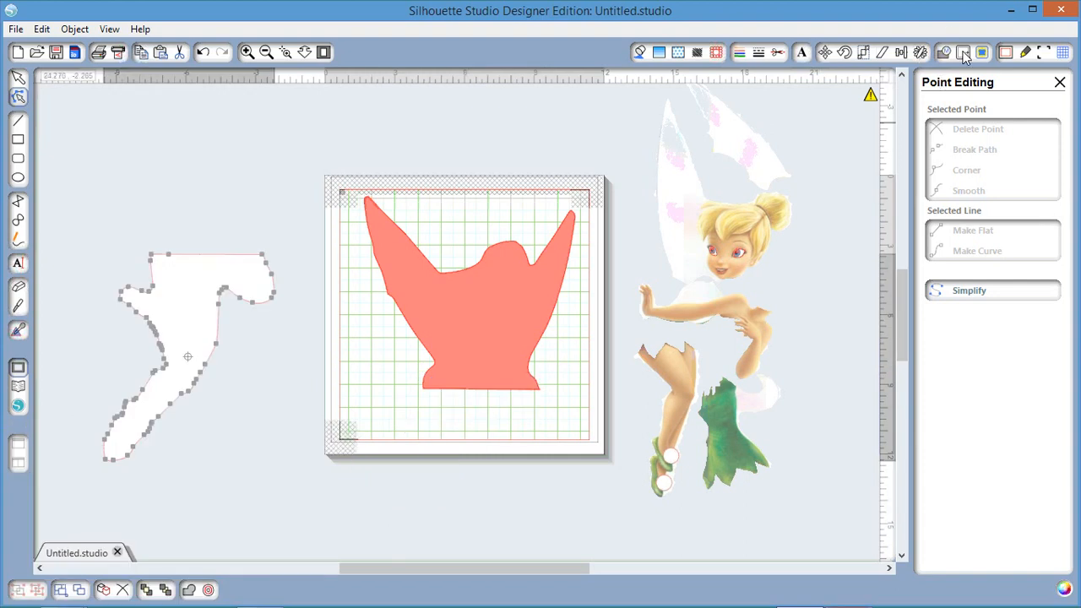
Switch the cutting mat to 12x24 and move the fairy image pieces clear of the mat
click(963, 53)
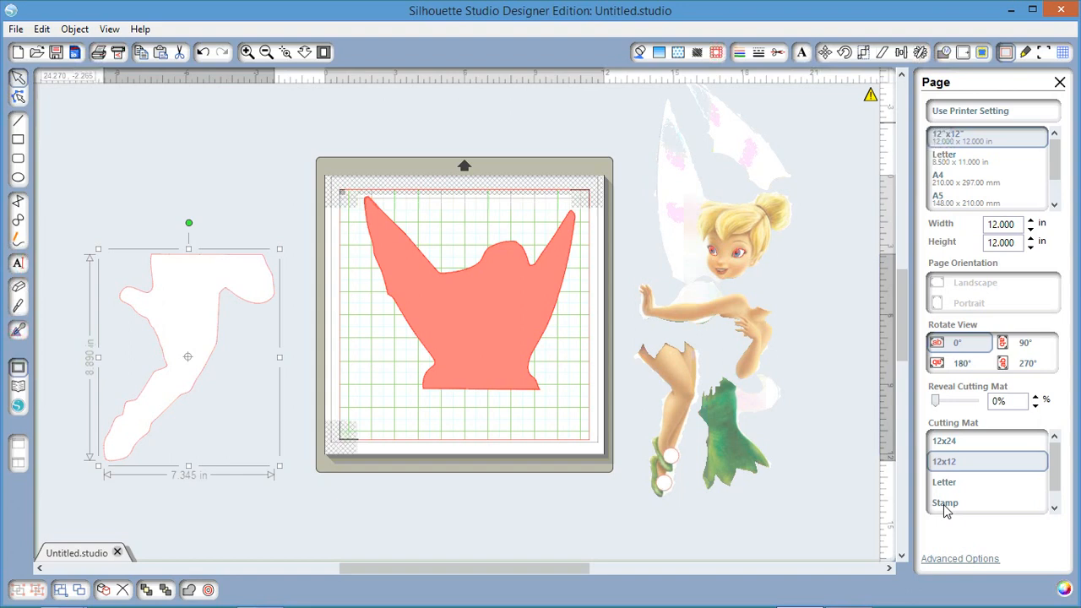
click(944, 440)
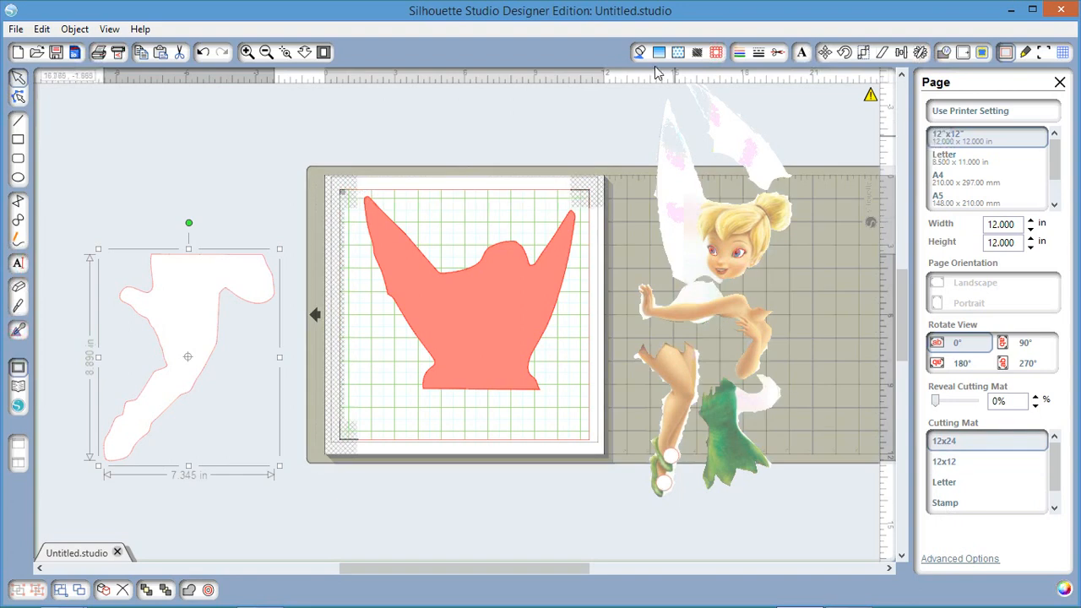
drag(641, 81, 665, 150)
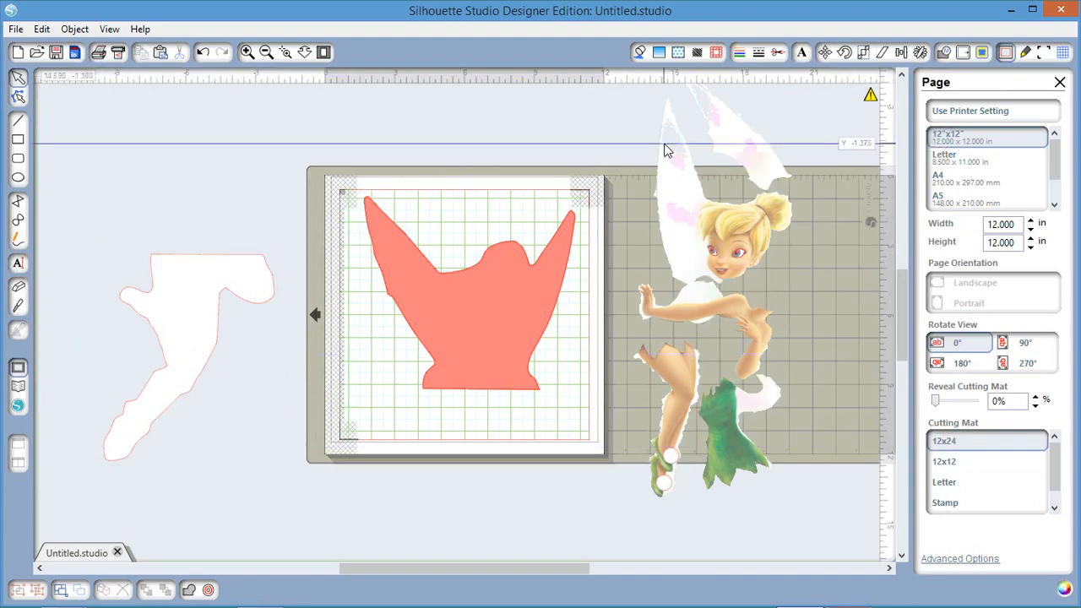
click(665, 150)
scroll(658, 127, up, 1)
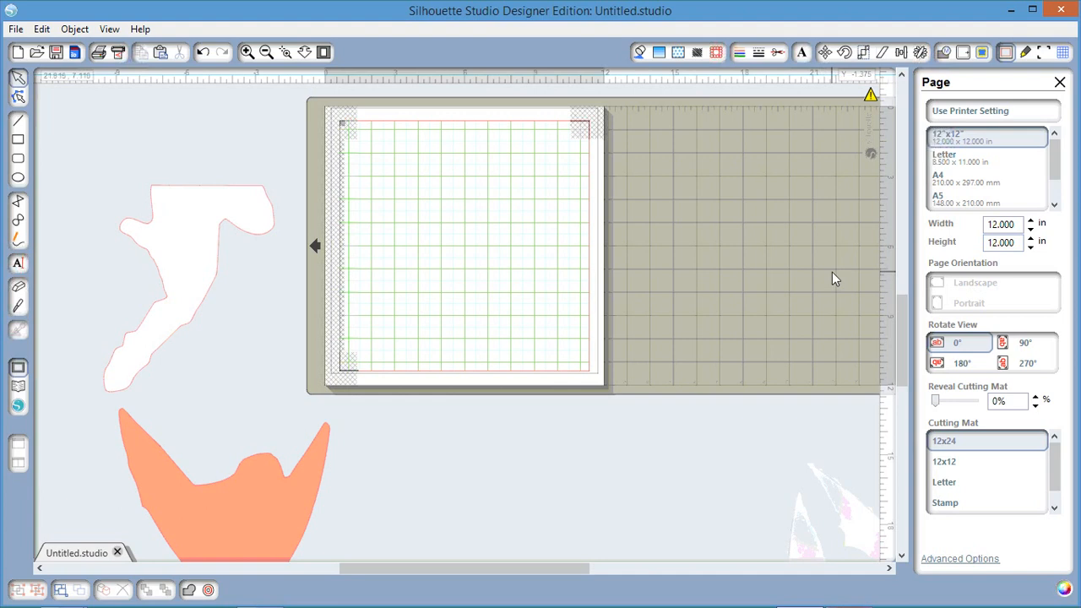
Set the page height to 23 inches
click(997, 244)
key(BackSpace)
key(BackSpace)
text(23)
key(Return)
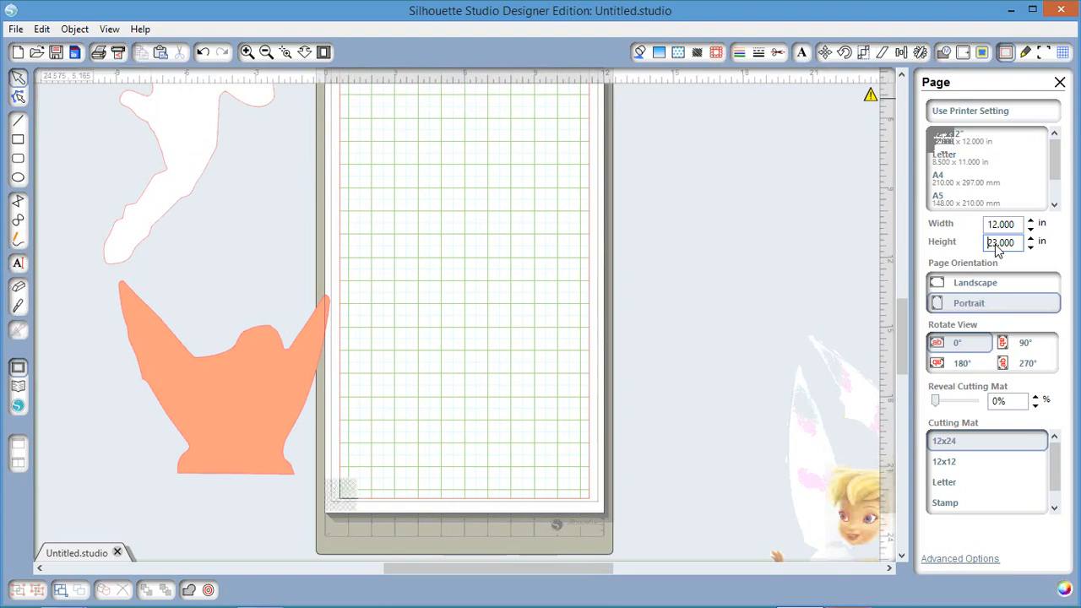
Place the lower silhouette piece so it slightly overlaps the upper piece on the page, and weld the two
click(266, 53)
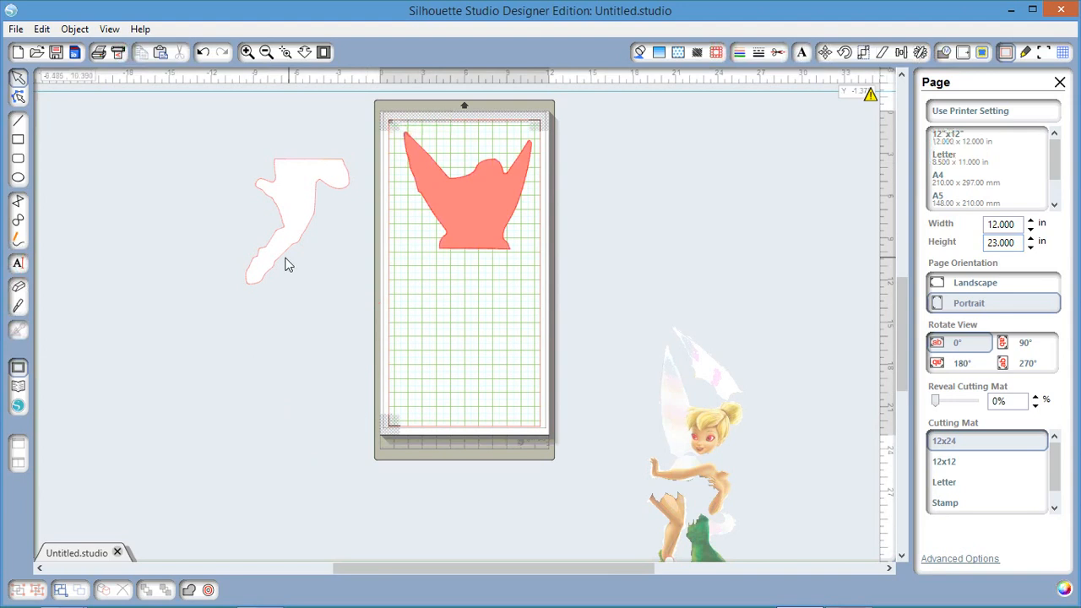
click(298, 211)
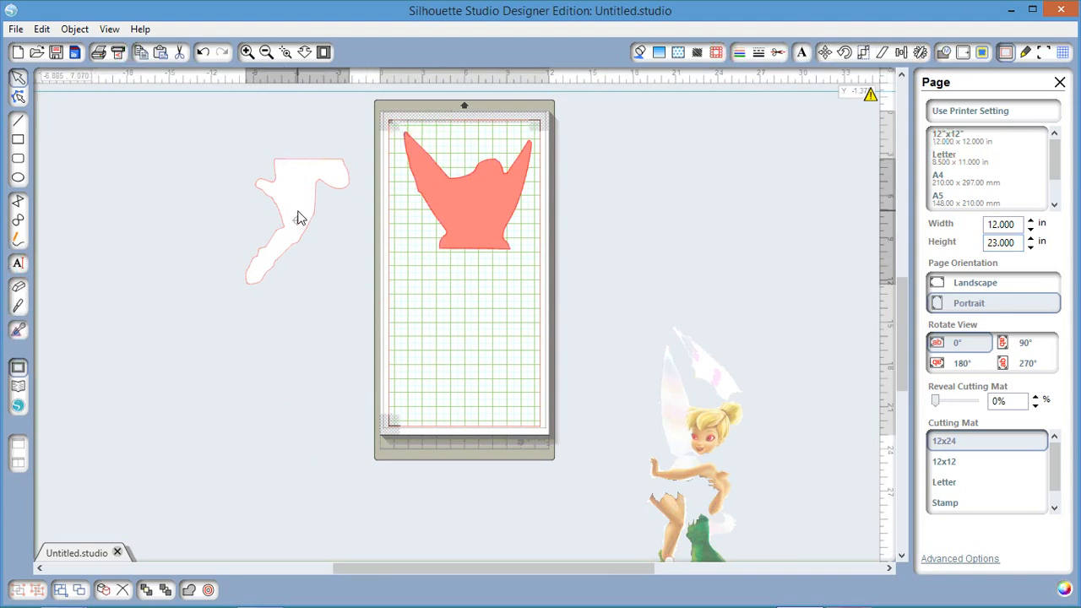
drag(298, 218, 465, 299)
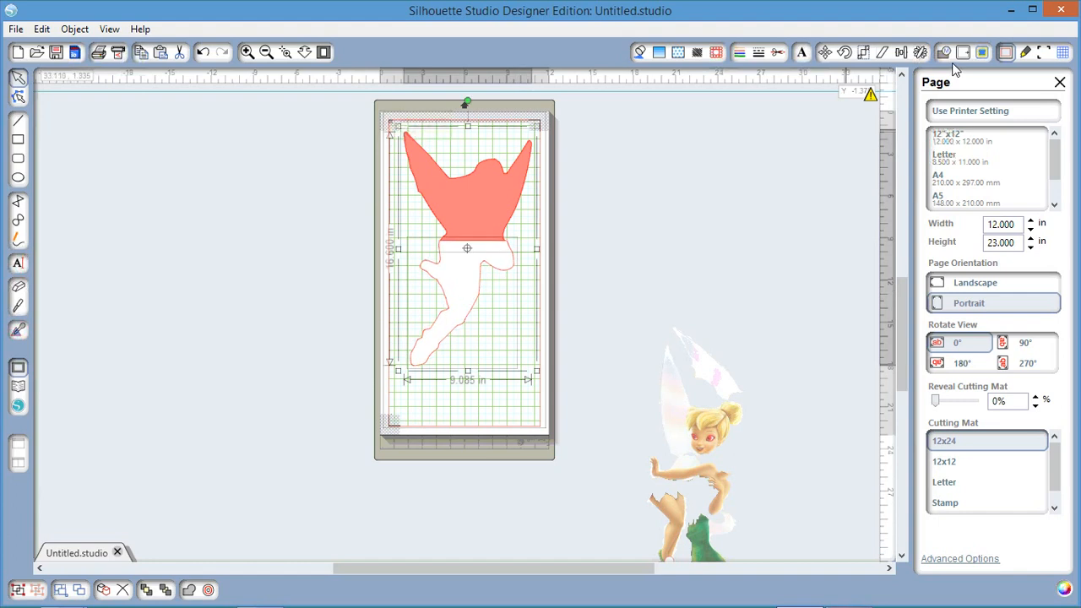
click(943, 53)
click(939, 123)
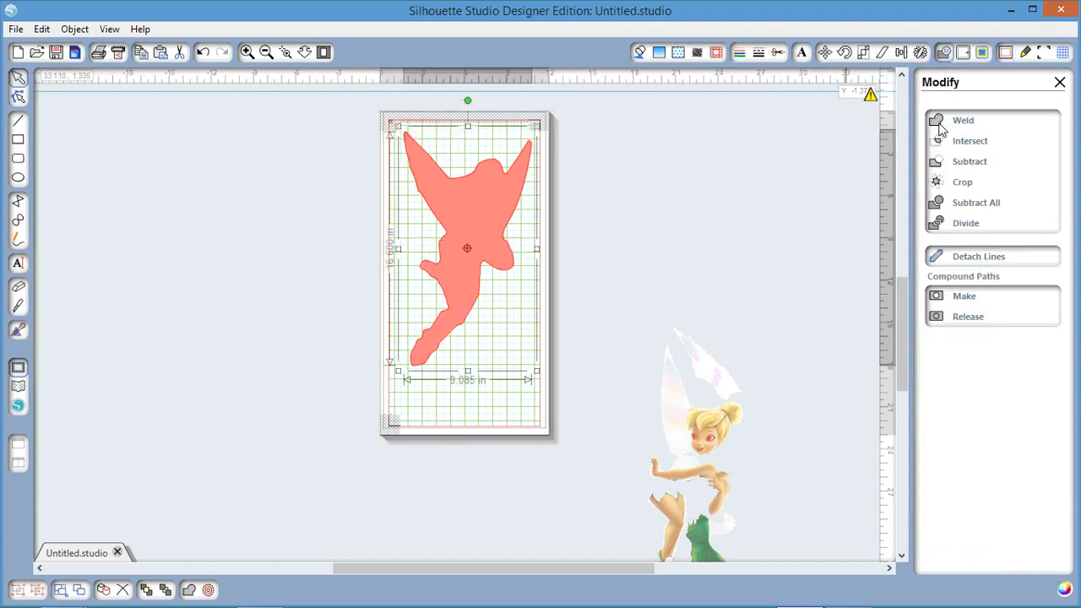
Fill the welded silhouette with white and shift it slightly lower inside the cutting area
click(640, 52)
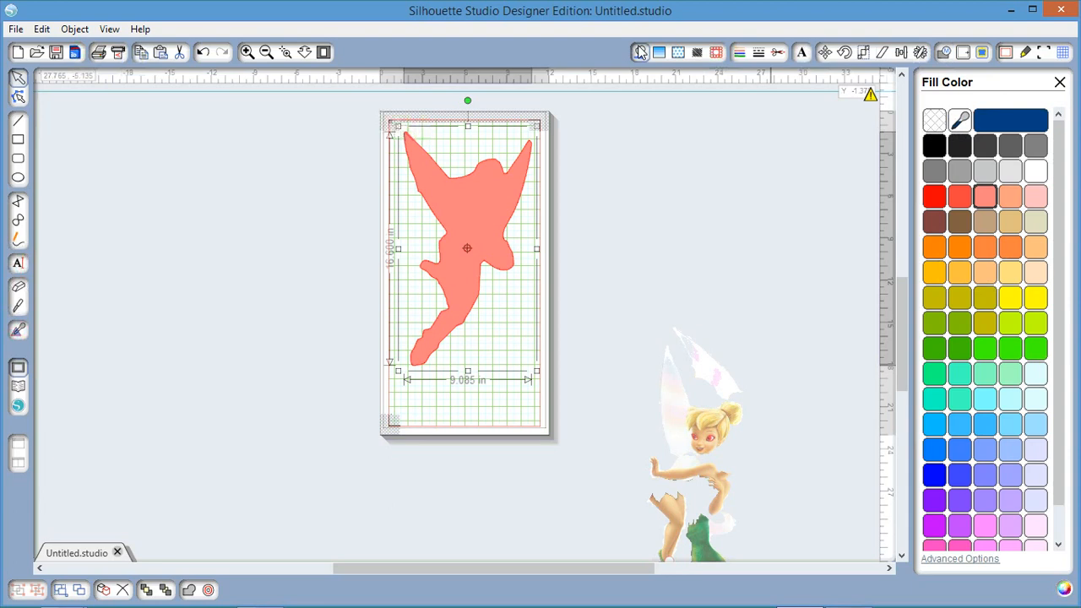
click(1035, 171)
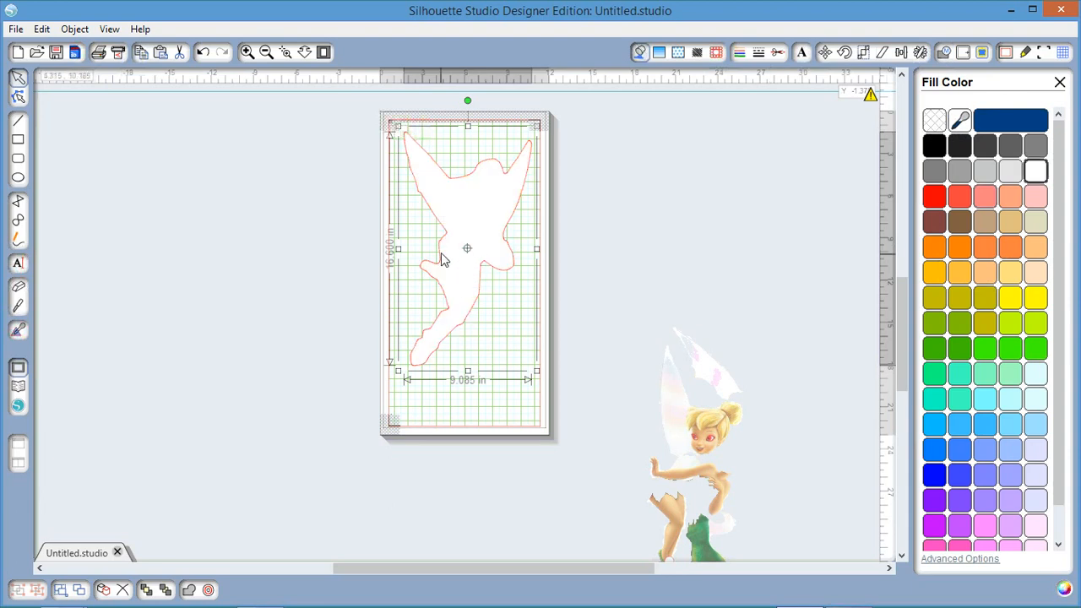
drag(443, 259, 444, 274)
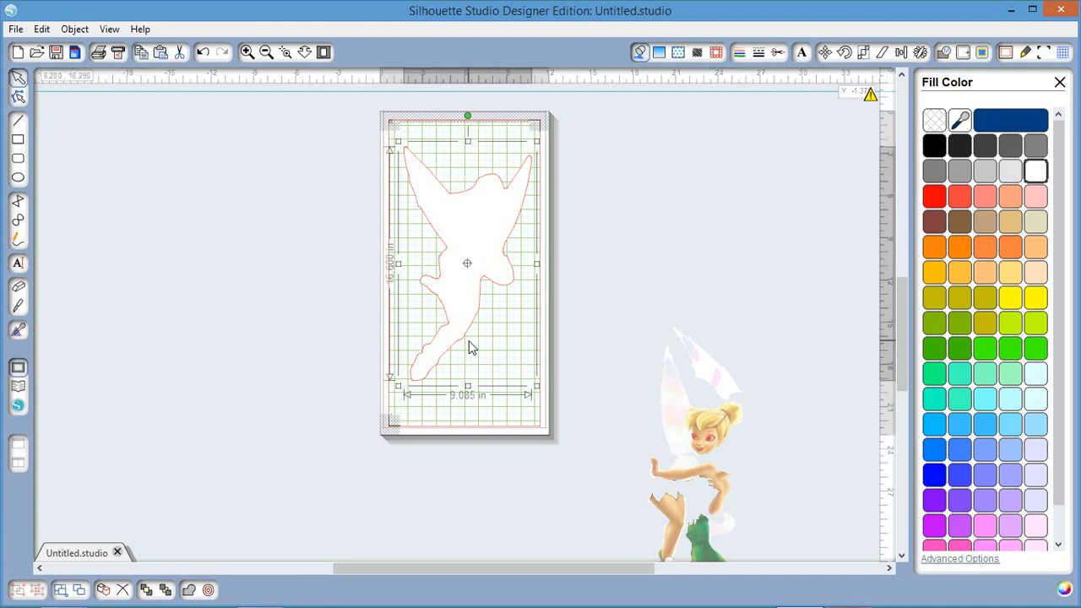
click(324, 190)
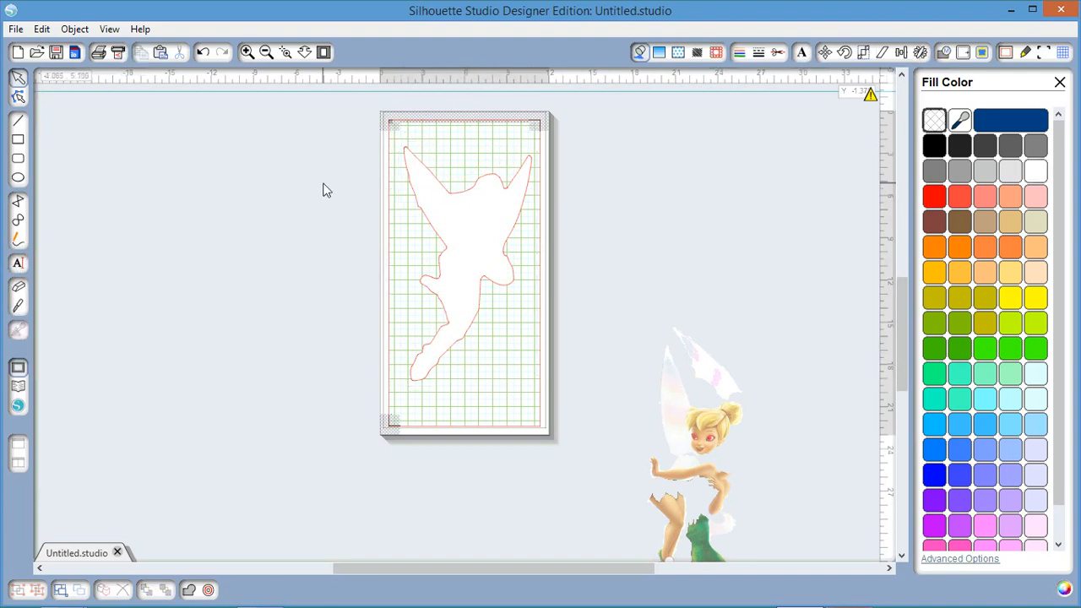